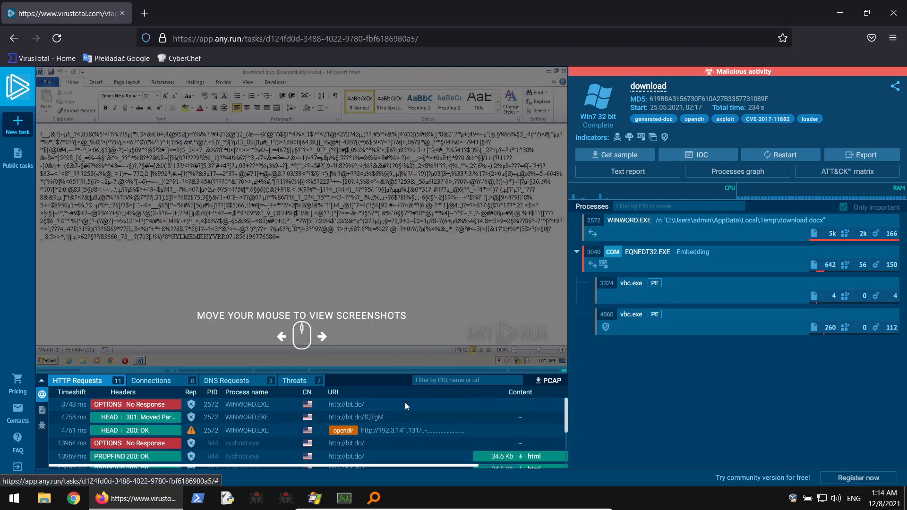
Review the HTTP requests list and view the process details of EQNEDT32.EXE.
{"action": "scroll", "coordinate": [339, 416], "scroll_direction": "down", "scroll_amount": 3}
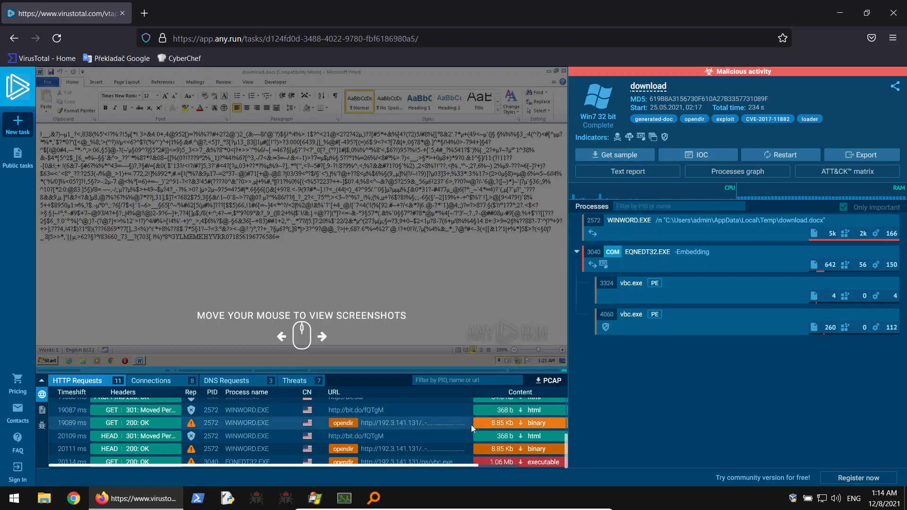
{"action": "scroll", "coordinate": [420, 437], "scroll_direction": "up", "scroll_amount": 3}
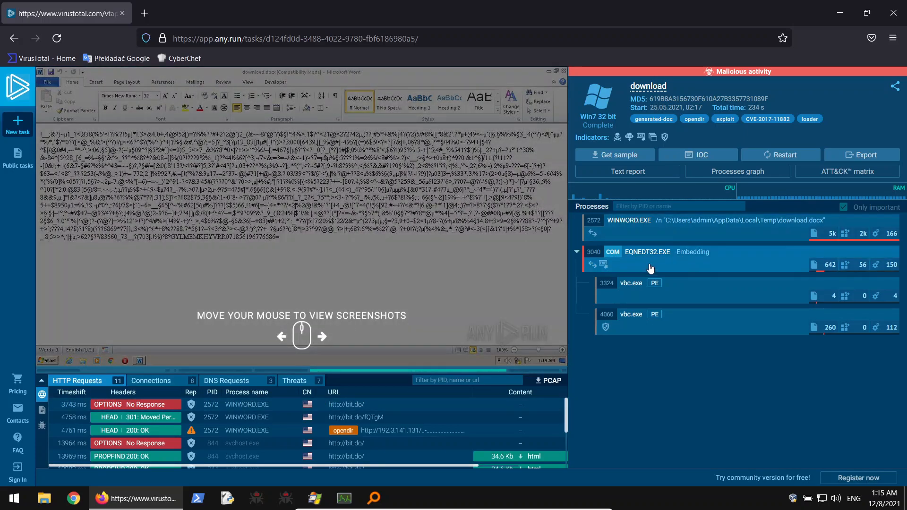
{"action": "left_click", "coordinate": [619, 256]}
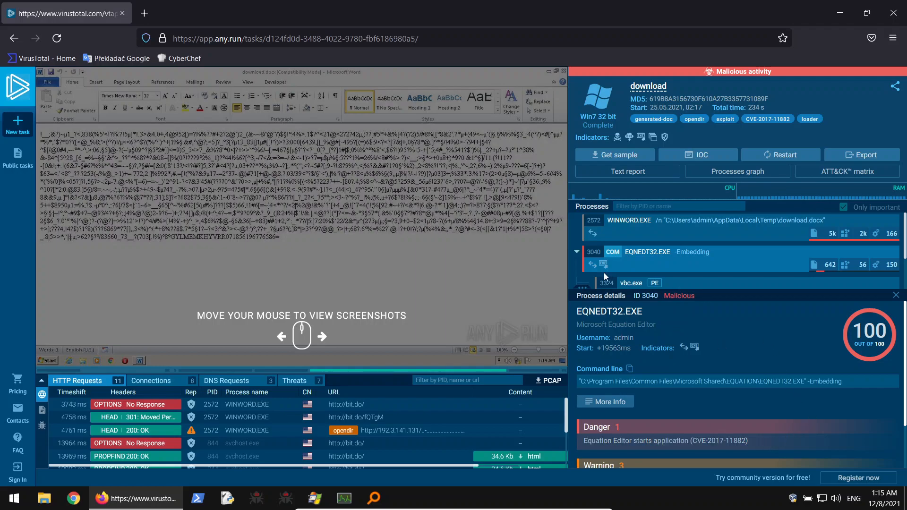
{"action": "scroll", "coordinate": [640, 241], "scroll_direction": "down", "scroll_amount": 1}
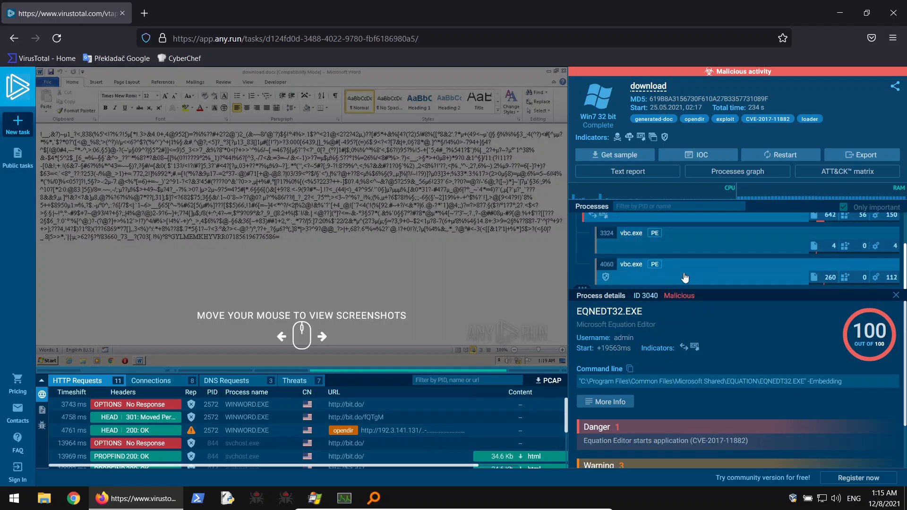
{"action": "scroll", "coordinate": [646, 250], "scroll_direction": "up", "scroll_amount": 1}
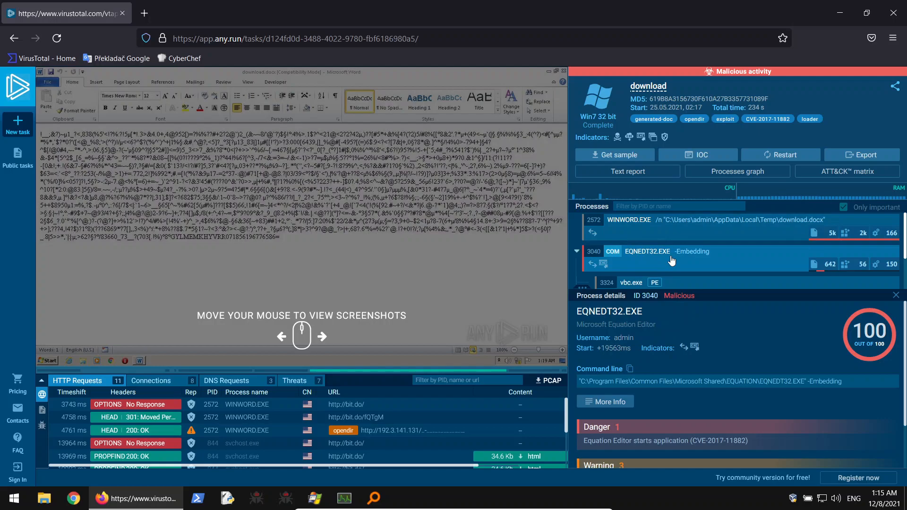
View the details of the vbc.exe process with PID 3324 and highlight its command line path.
{"action": "scroll", "coordinate": [671, 260], "scroll_direction": "down", "scroll_amount": 1}
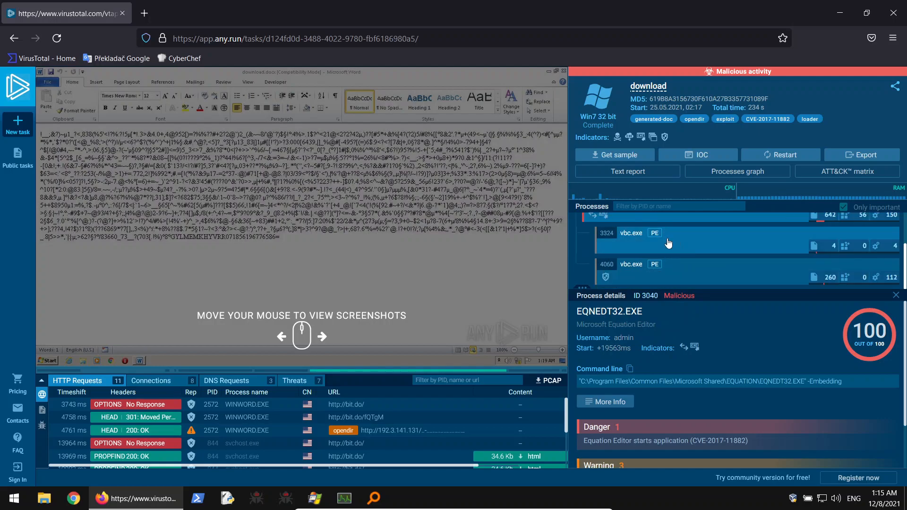
{"action": "left_click", "coordinate": [668, 243]}
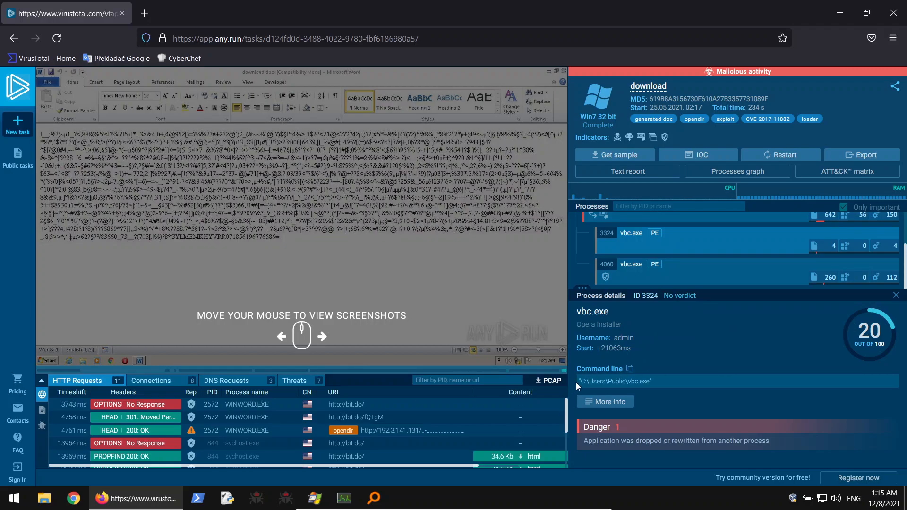
{"action": "left_click_drag", "start_coordinate": [586, 382], "coordinate": [672, 296]}
{"action": "left_click", "coordinate": [659, 396]}
{"action": "left_click_drag", "start_coordinate": [656, 382], "coordinate": [586, 382]}
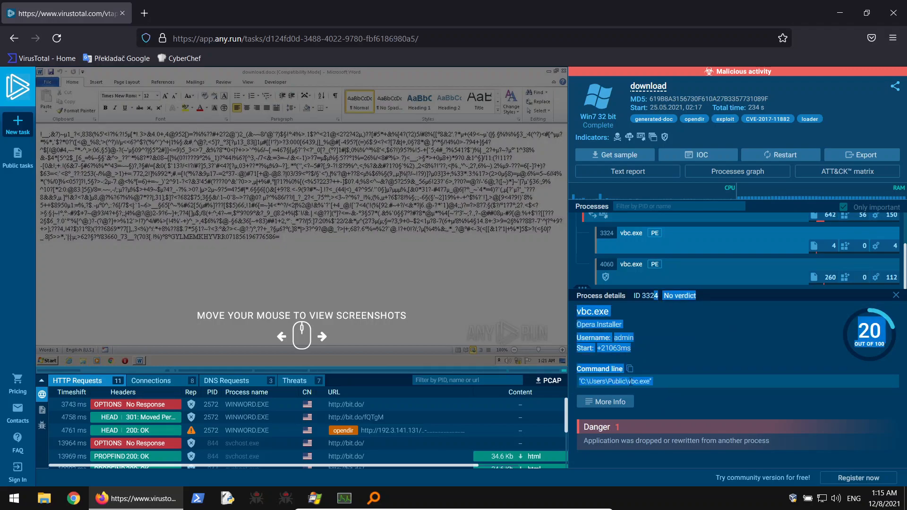
{"action": "scroll", "coordinate": [285, 429], "scroll_direction": "down", "scroll_amount": 5}
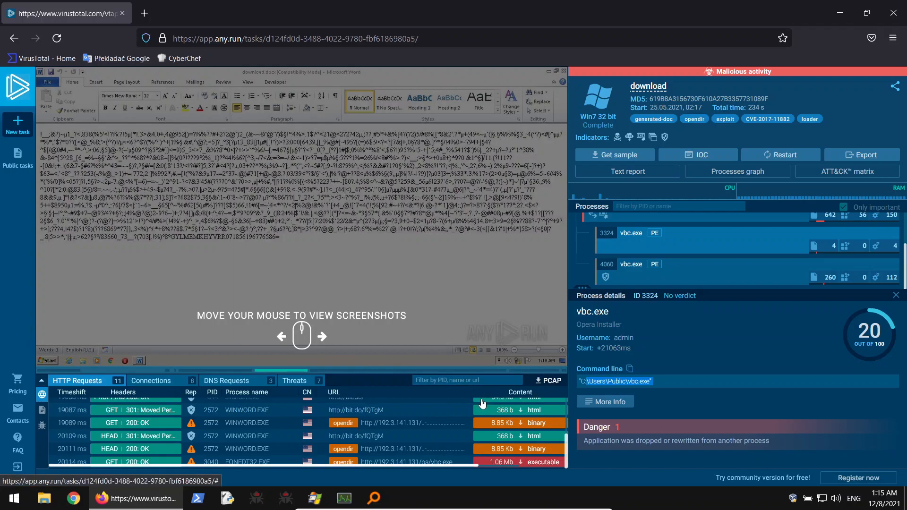
{"action": "scroll", "coordinate": [403, 416], "scroll_direction": "up", "scroll_amount": 2}
{"action": "scroll", "coordinate": [473, 422], "scroll_direction": "down", "scroll_amount": 2}
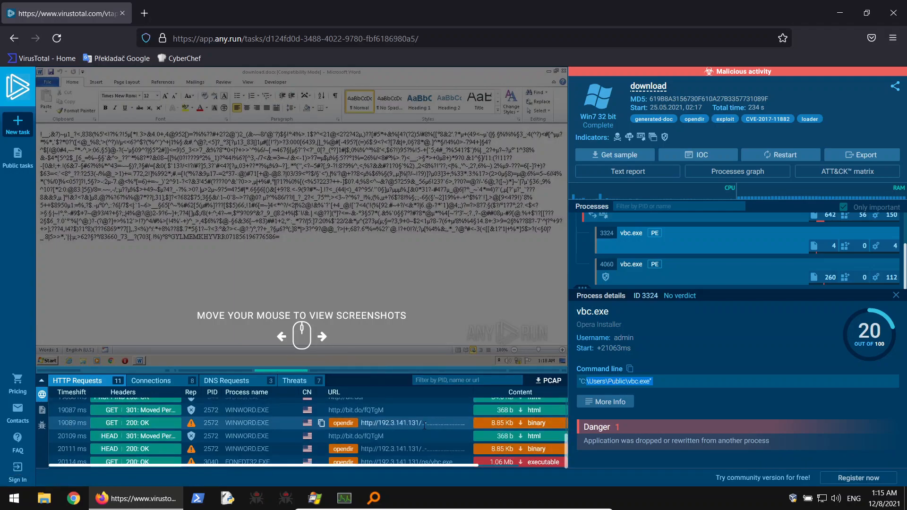
{"action": "scroll", "coordinate": [412, 418], "scroll_direction": "up", "scroll_amount": 2}
{"action": "scroll", "coordinate": [399, 421], "scroll_direction": "down", "scroll_amount": 3}
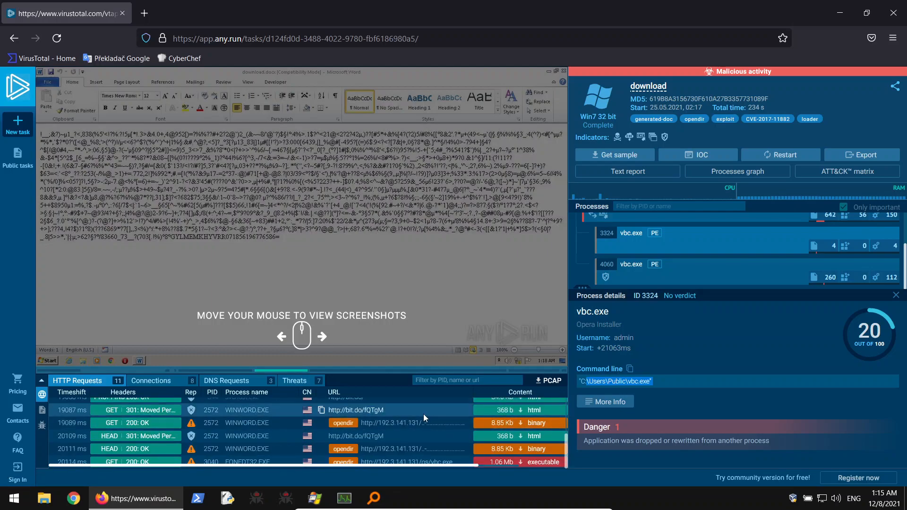
{"action": "scroll", "coordinate": [397, 428], "scroll_direction": "up", "scroll_amount": 2}
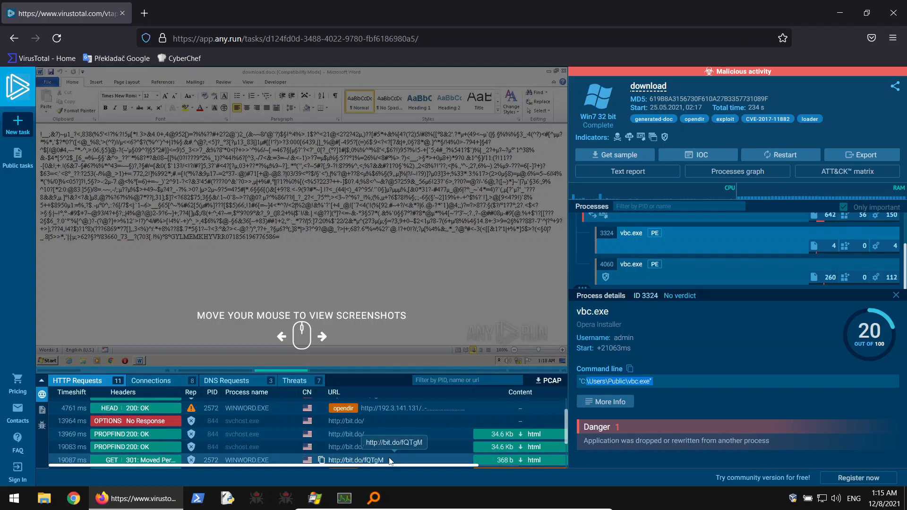
{"action": "left_click", "coordinate": [520, 461]}
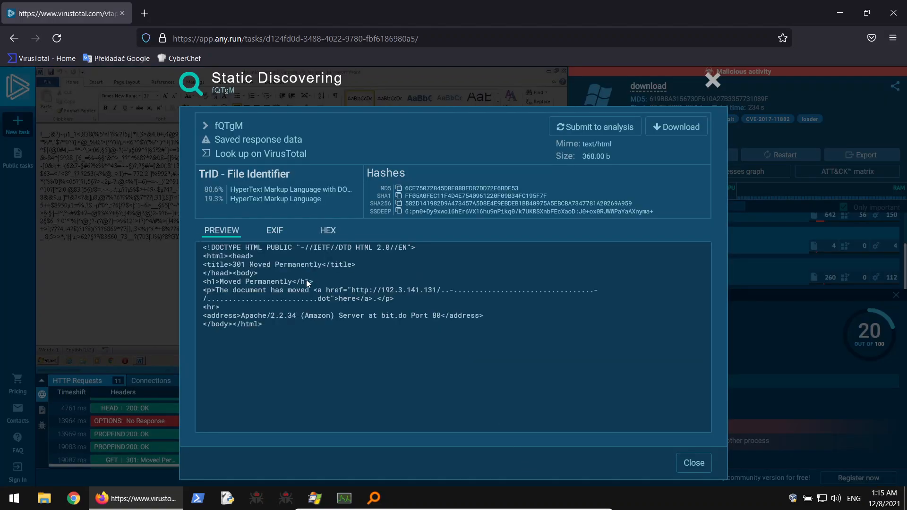
{"action": "left_click_drag", "start_coordinate": [275, 283], "coordinate": [437, 291]}
{"action": "left_click", "coordinate": [538, 240]}
{"action": "left_click", "coordinate": [722, 86]}
Inspect the static details of the 8.85 Kb binary response and the vbc.exe executable response, and close the browser.
{"action": "scroll", "coordinate": [384, 439], "scroll_direction": "down", "scroll_amount": 2}
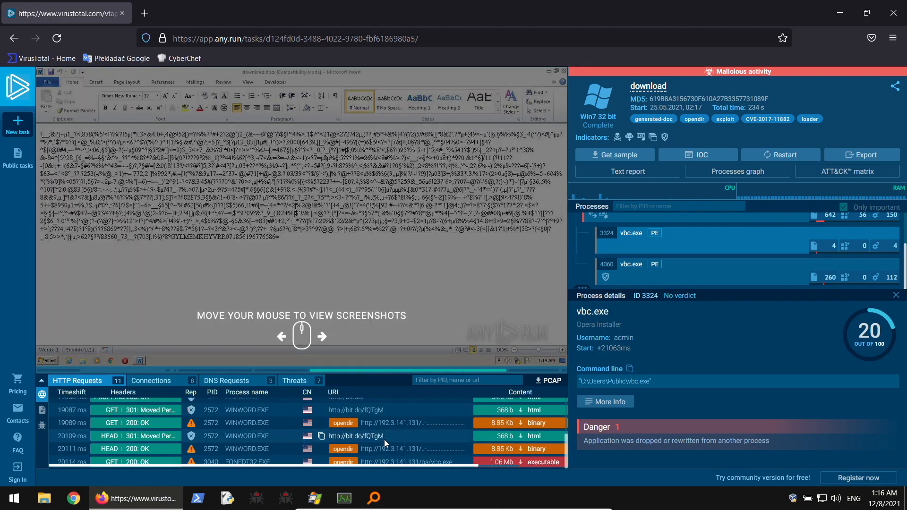
{"action": "left_click", "coordinate": [539, 422]}
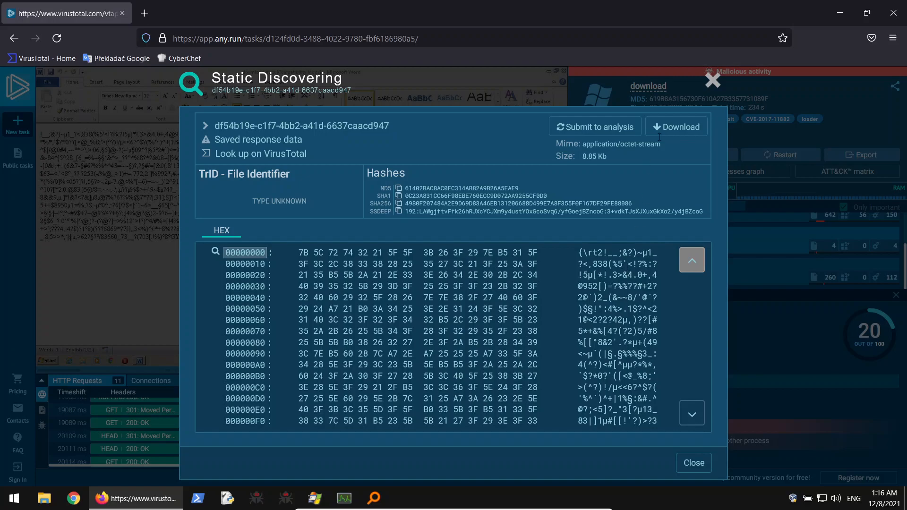
{"action": "left_click", "coordinate": [718, 80]}
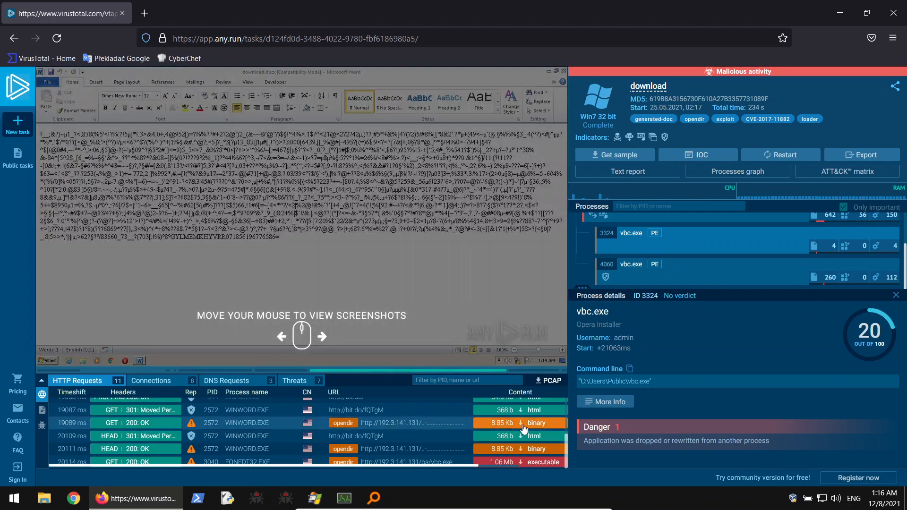
{"action": "left_click", "coordinate": [528, 465]}
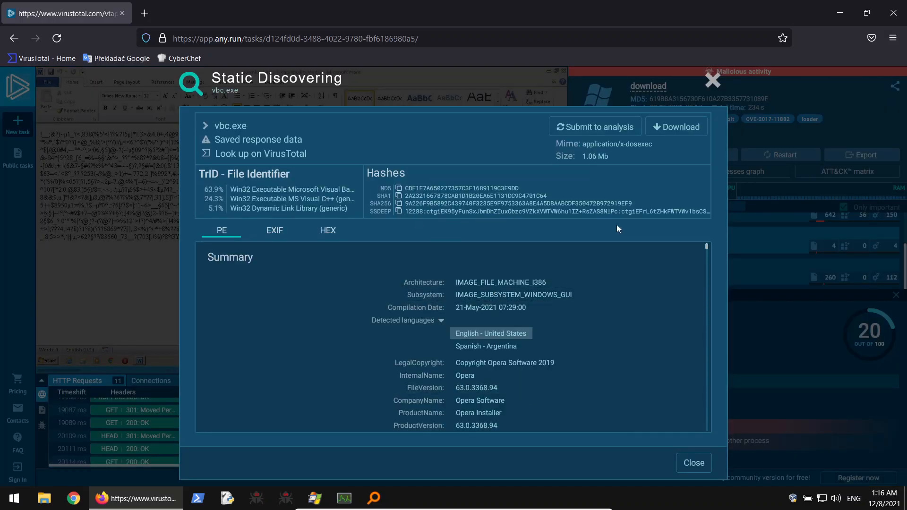
{"action": "left_click", "coordinate": [712, 85]}
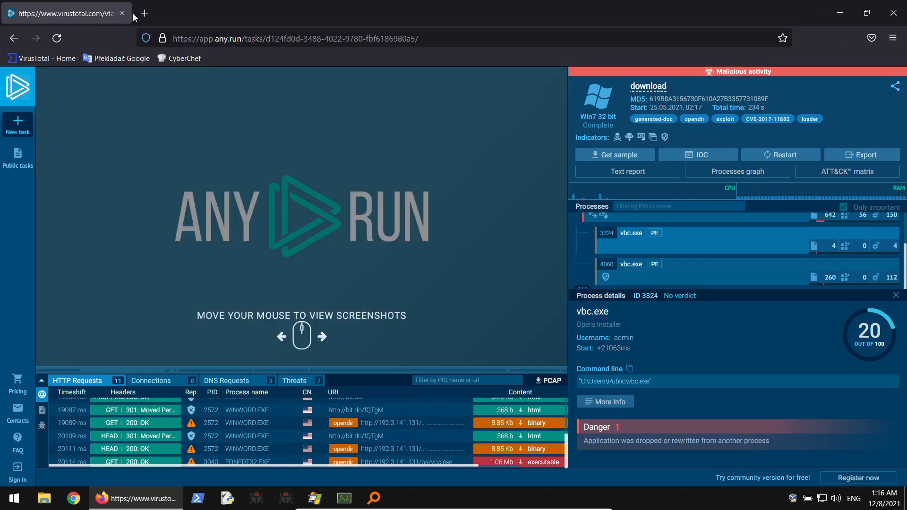
{"action": "left_click", "coordinate": [122, 13]}
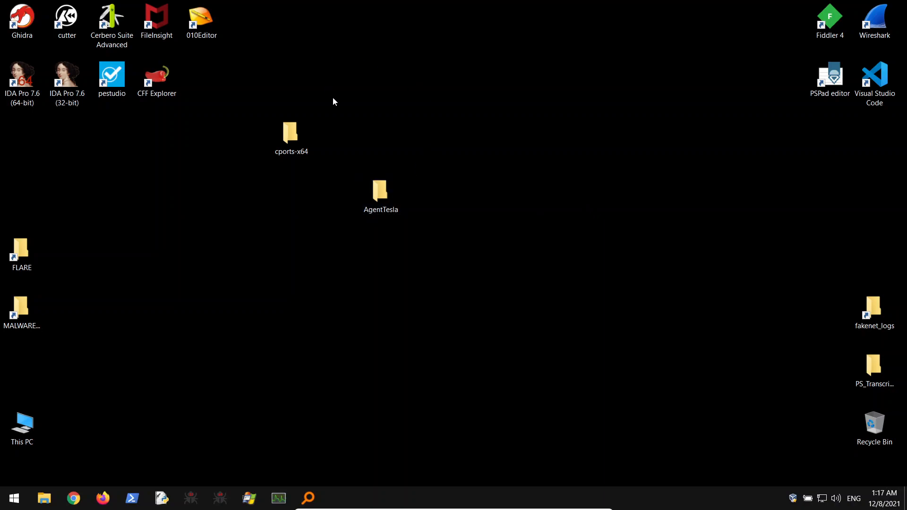
Extract download.zip from the desktop's AgentTesla folder into a download folder with 7-Zip, entering the archive password.
{"action": "double_click", "coordinate": [383, 212]}
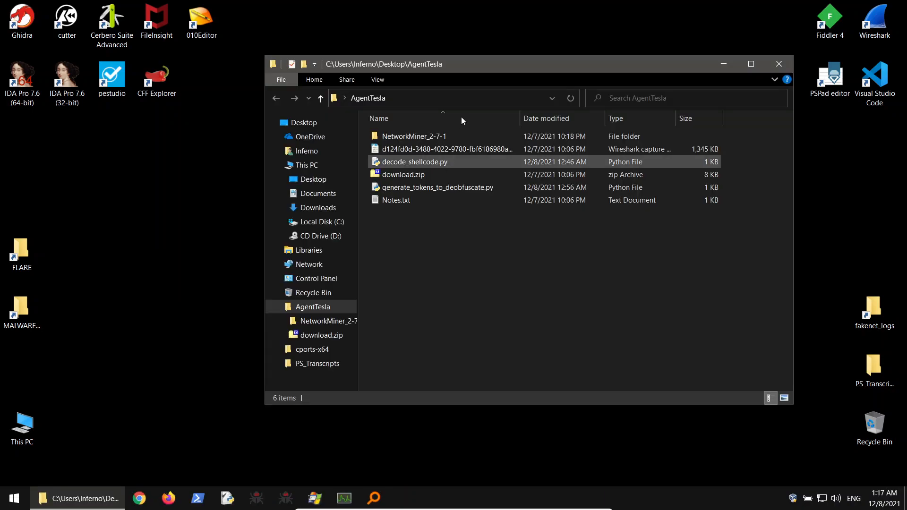
{"action": "left_click", "coordinate": [402, 176]}
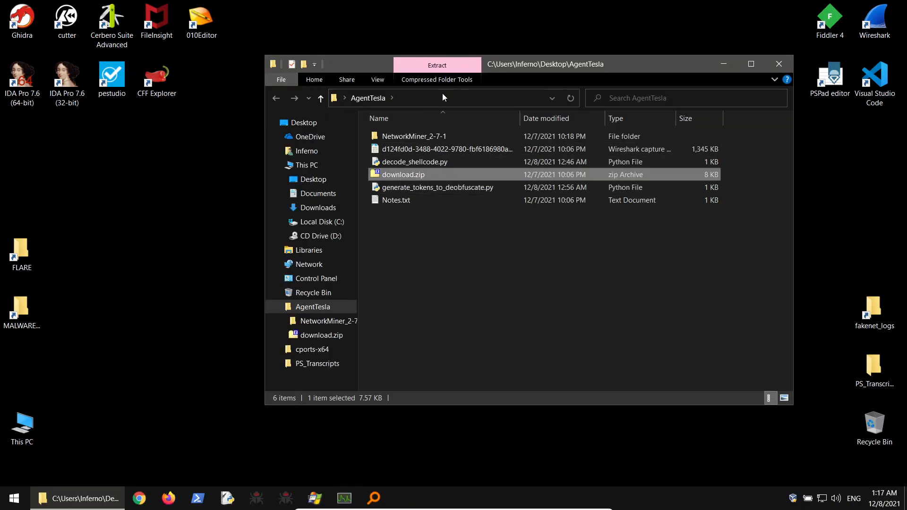
{"action": "right_click", "coordinate": [416, 179]}
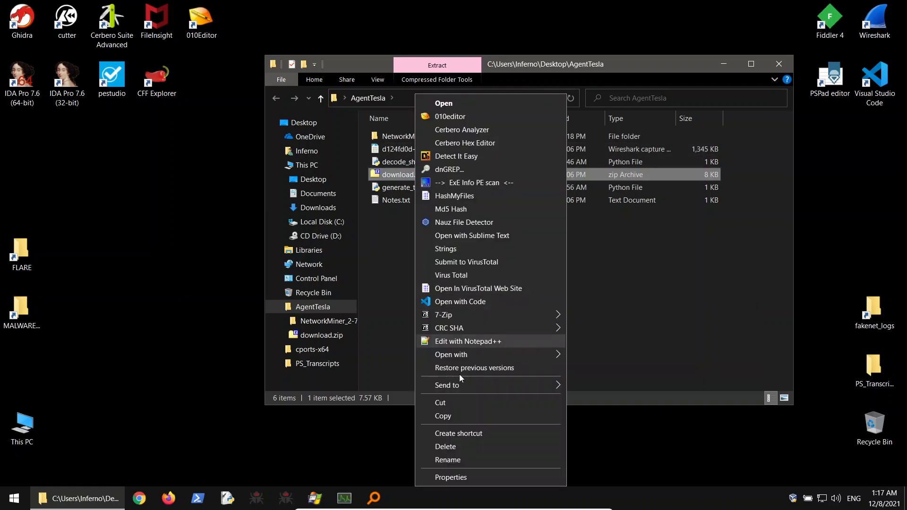
{"action": "mouse_move", "coordinate": [463, 316]}
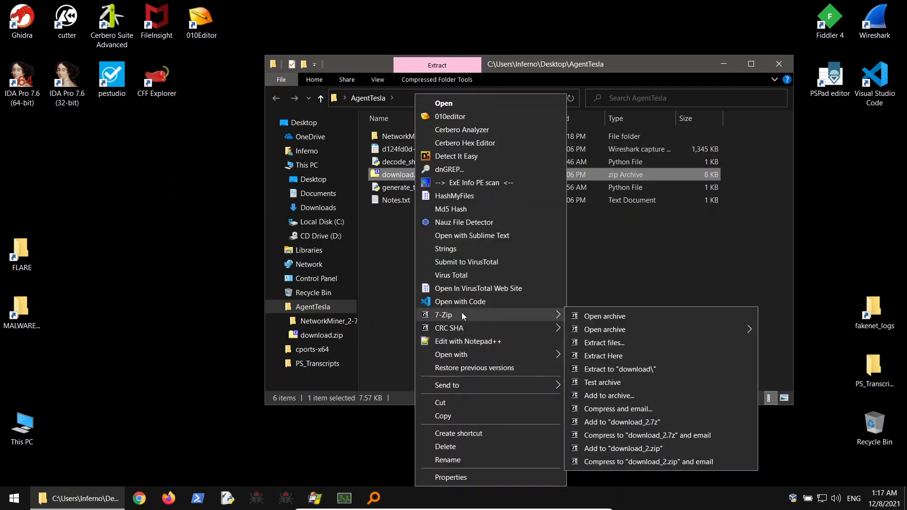
{"action": "left_click", "coordinate": [608, 343]}
{"action": "left_click", "coordinate": [459, 323]}
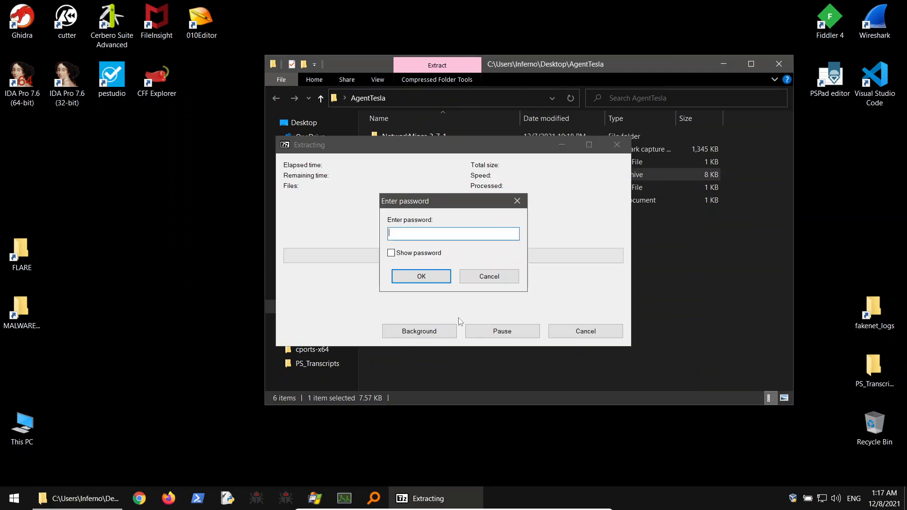
{"action": "type", "text": "infected"}
{"action": "key", "text": "Return"}
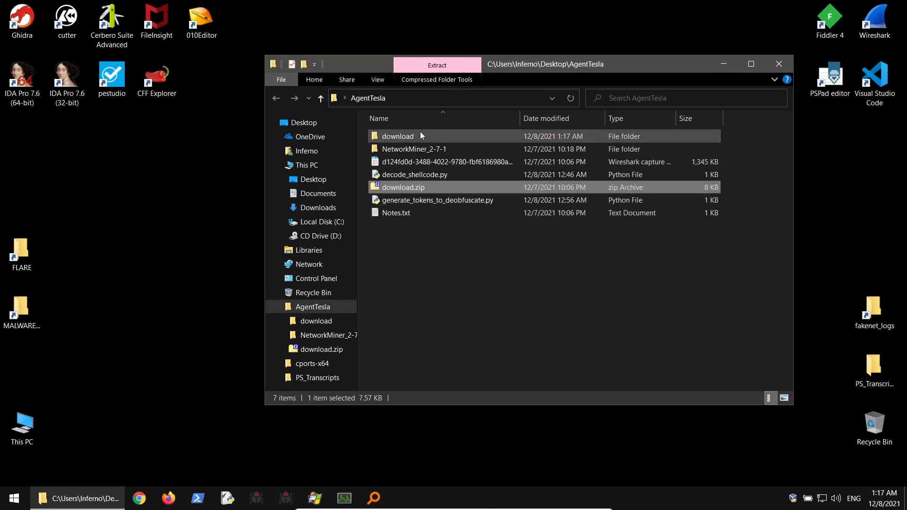
Open the extracted download file from the new download folder in 010 Editor.
{"action": "double_click", "coordinate": [407, 137]}
{"action": "left_click", "coordinate": [433, 140]}
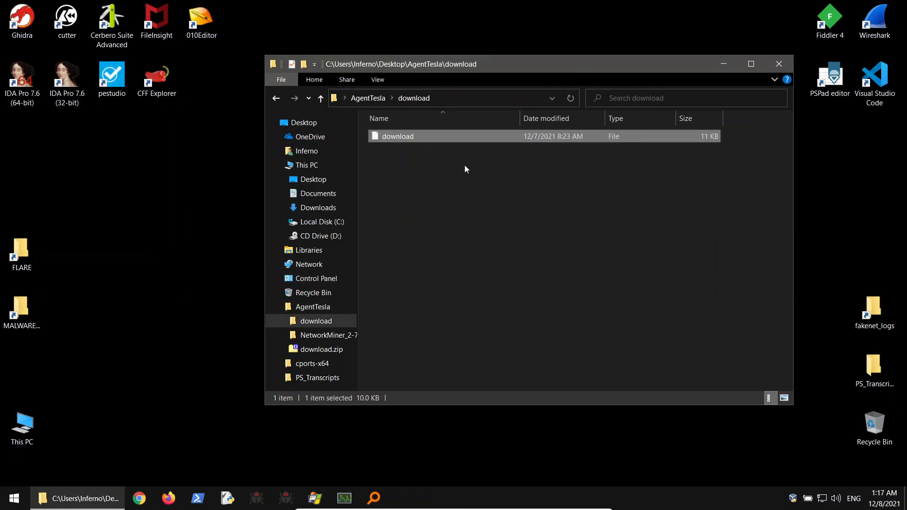
{"action": "right_click", "coordinate": [419, 138]}
{"action": "left_click", "coordinate": [441, 131]}
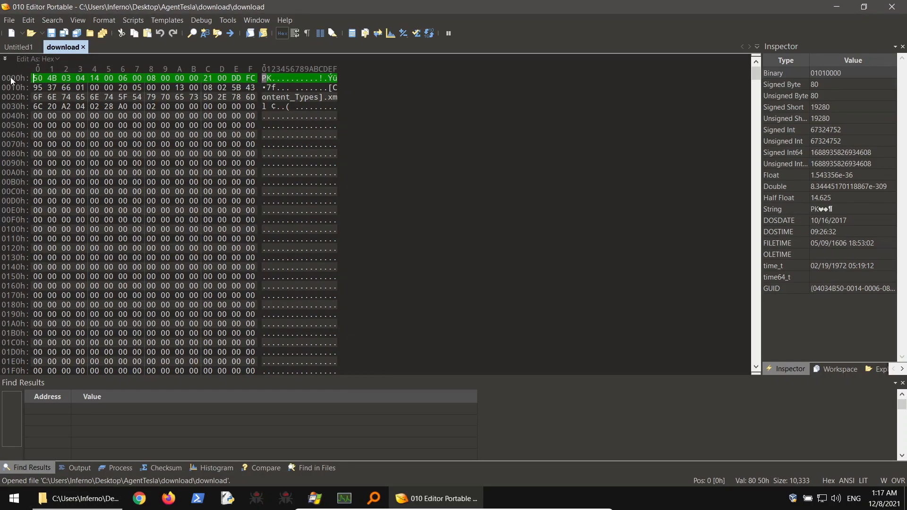
Examine the file's PK header, [Content_Types].xml entry and embedded word document names in the hex view, and close the editor.
{"action": "left_click_drag", "start_coordinate": [33, 78], "coordinate": [345, 336]}
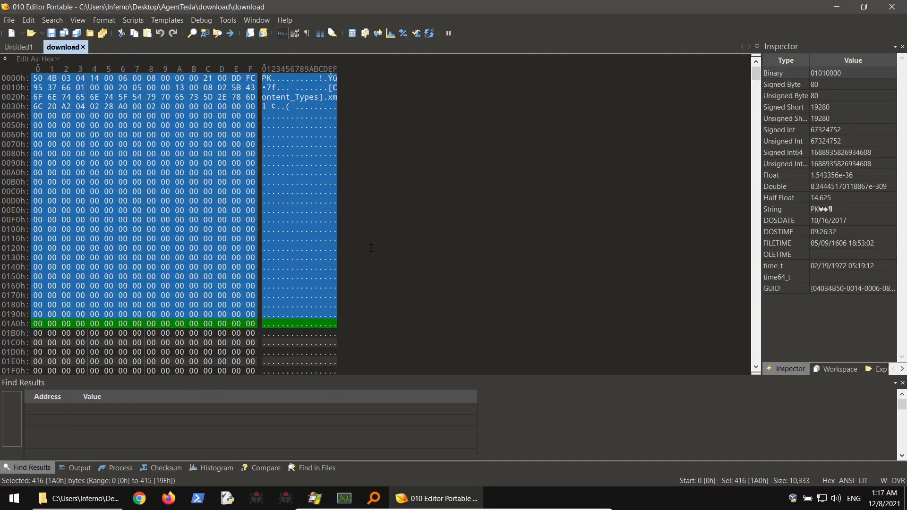
{"action": "left_click", "coordinate": [273, 106]}
{"action": "left_click_drag", "start_coordinate": [291, 97], "coordinate": [333, 106]}
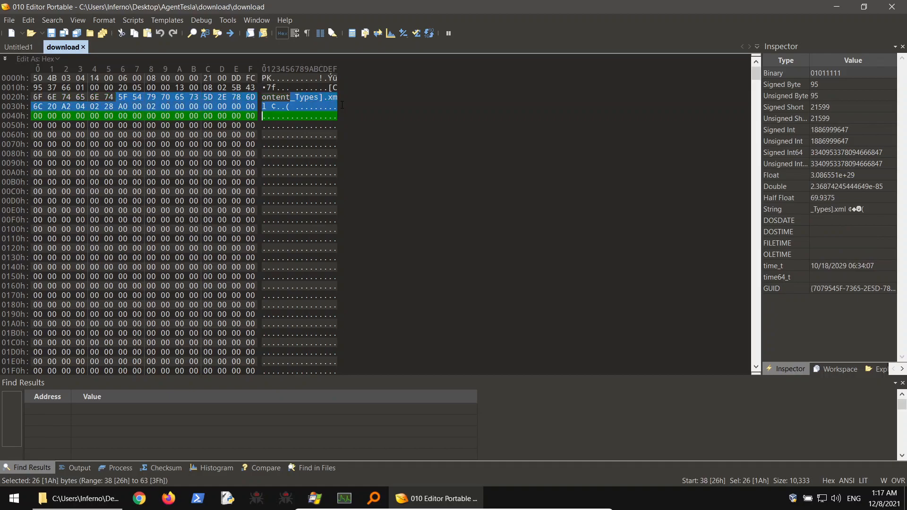
{"action": "scroll", "coordinate": [384, 143], "scroll_direction": "down", "scroll_amount": 2}
{"action": "scroll", "coordinate": [384, 144], "scroll_direction": "down", "scroll_amount": 15}
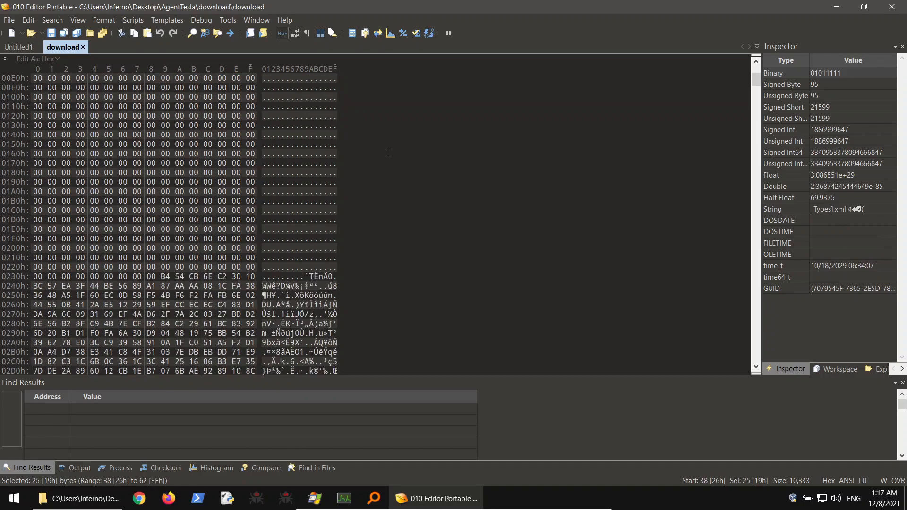
{"action": "scroll", "coordinate": [390, 156], "scroll_direction": "down", "scroll_amount": 15}
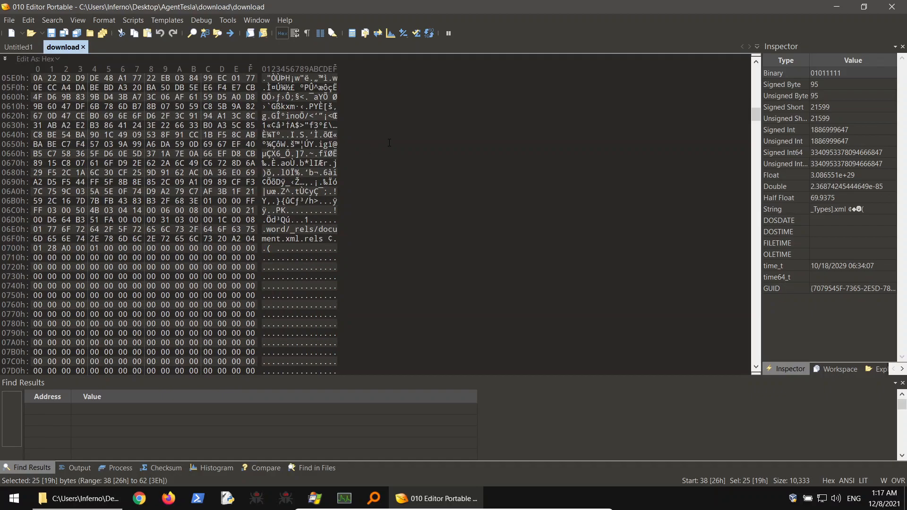
{"action": "scroll", "coordinate": [401, 153], "scroll_direction": "down", "scroll_amount": 4}
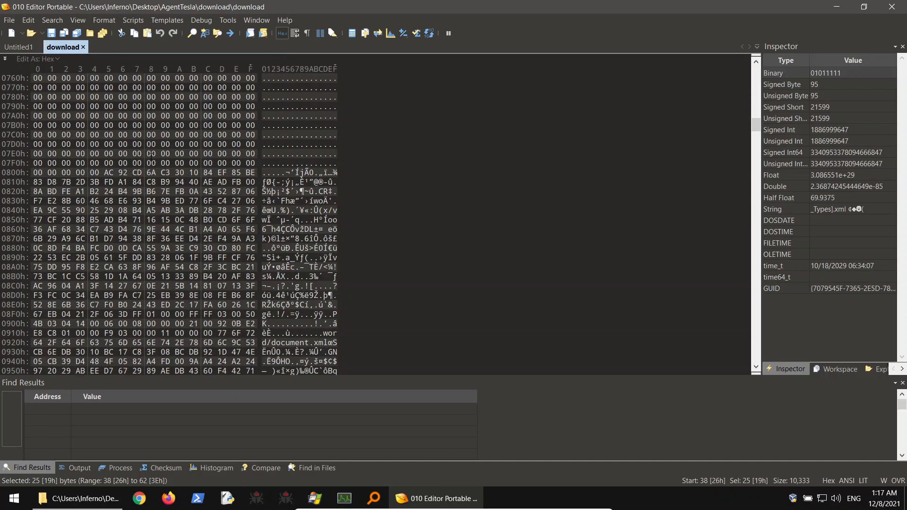
{"action": "left_click", "coordinate": [83, 46]}
{"action": "left_click", "coordinate": [891, 7]}
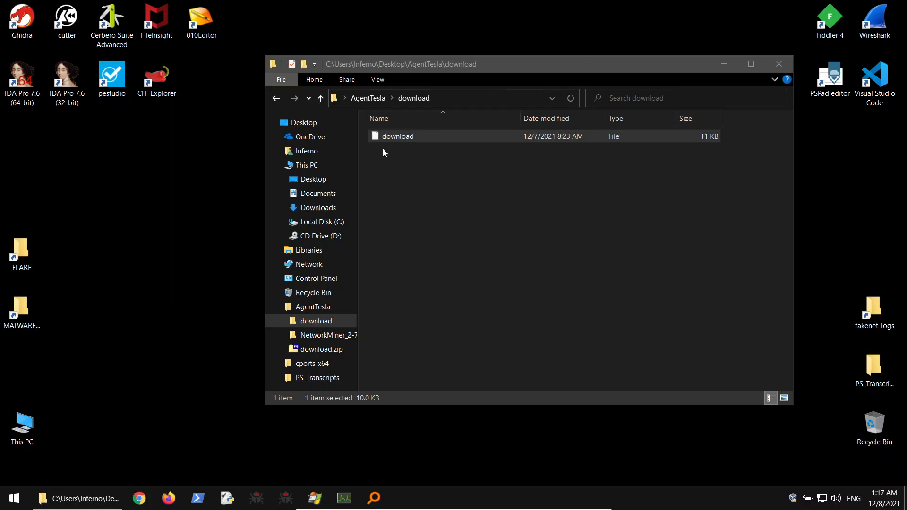
Scan the extracted download file with Detect It Easy to identify its file type.
{"action": "right_click", "coordinate": [393, 138]}
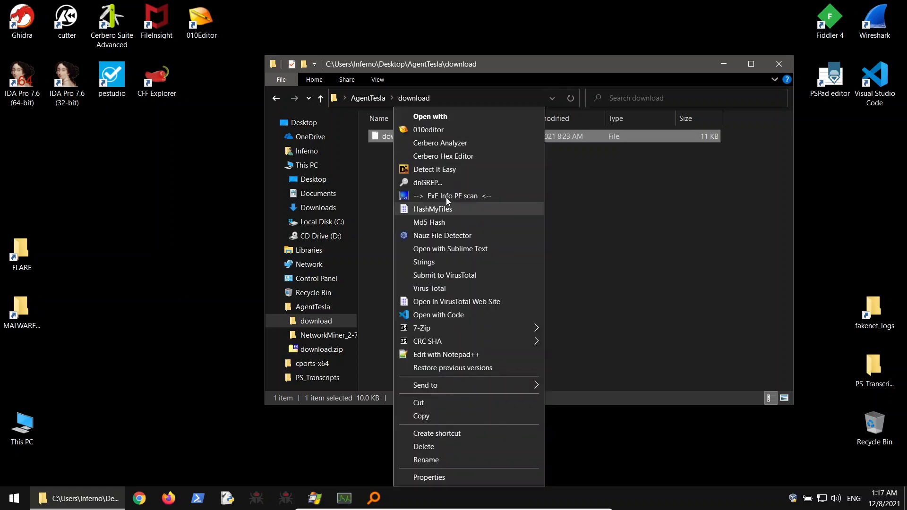
{"action": "left_click", "coordinate": [435, 170]}
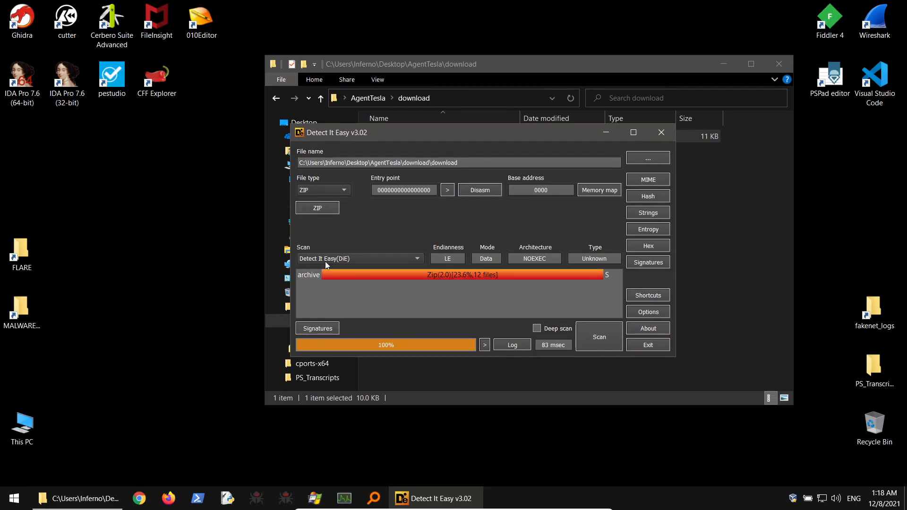
Rescan the file with Nauz File Detector (NFD) and inspect the word folder inside its ZIP archive tree.
{"action": "left_click", "coordinate": [328, 261]}
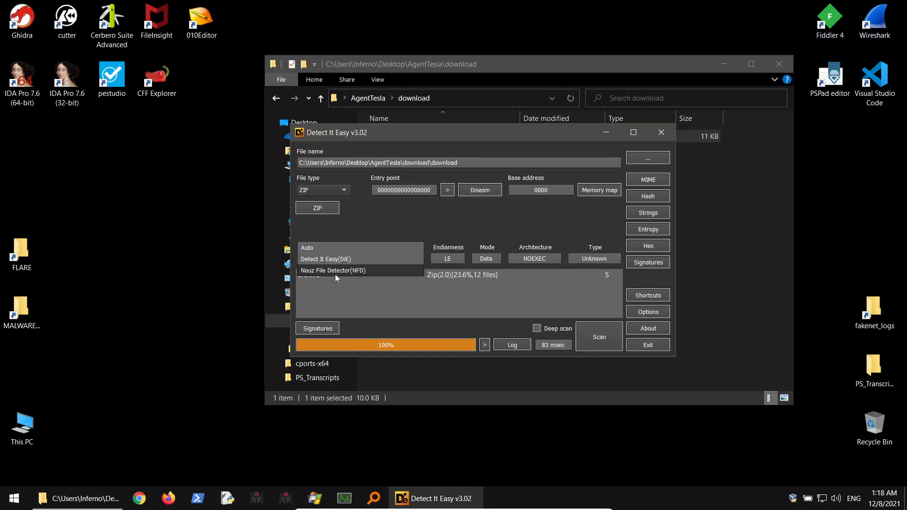
{"action": "left_click", "coordinate": [337, 272]}
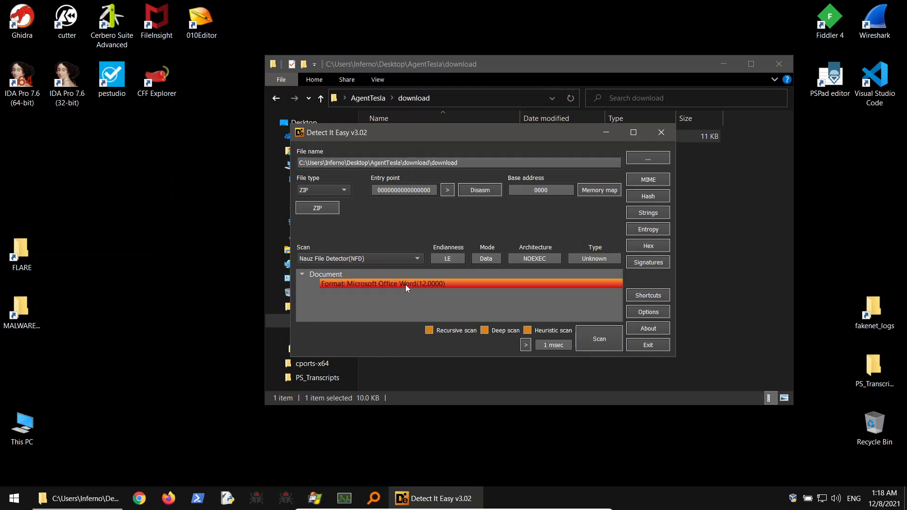
{"action": "left_click", "coordinate": [320, 212]}
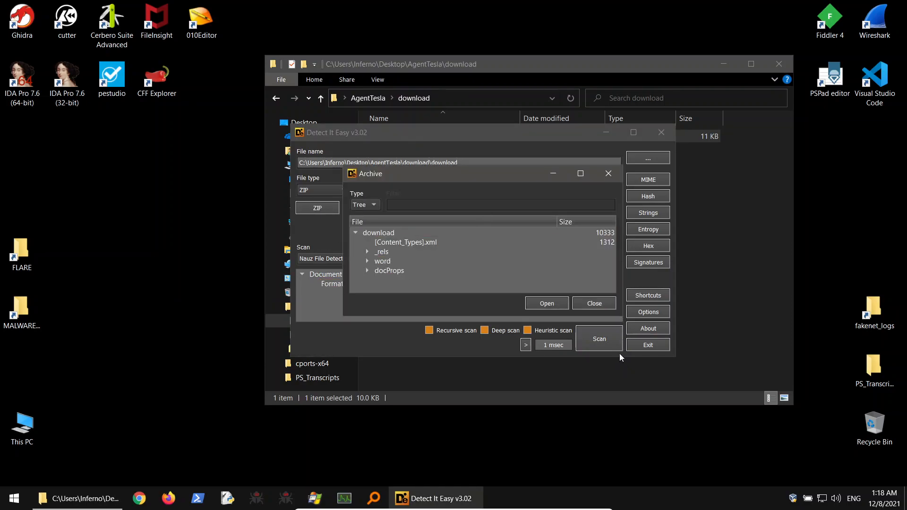
{"action": "left_click_drag", "start_coordinate": [516, 175], "coordinate": [470, 141]}
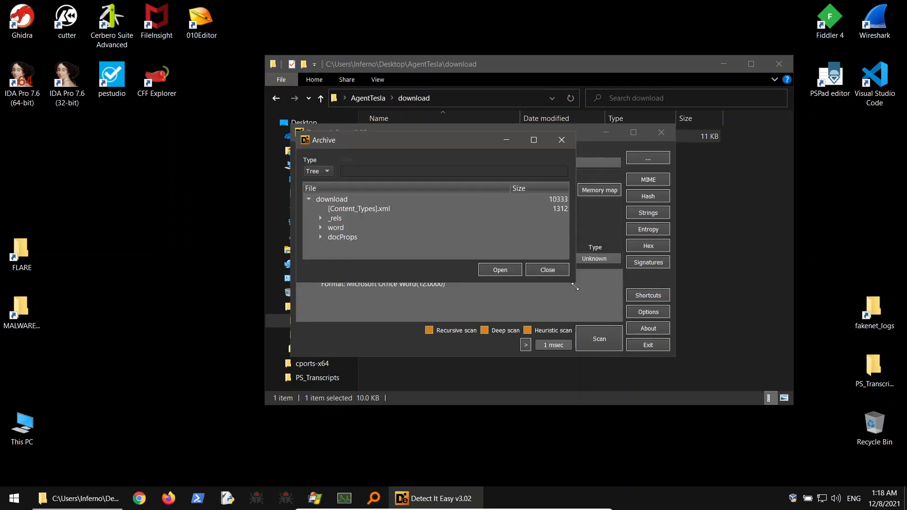
{"action": "left_click_drag", "start_coordinate": [576, 287], "coordinate": [646, 347]}
{"action": "left_click", "coordinate": [331, 218]}
{"action": "left_click", "coordinate": [321, 228]}
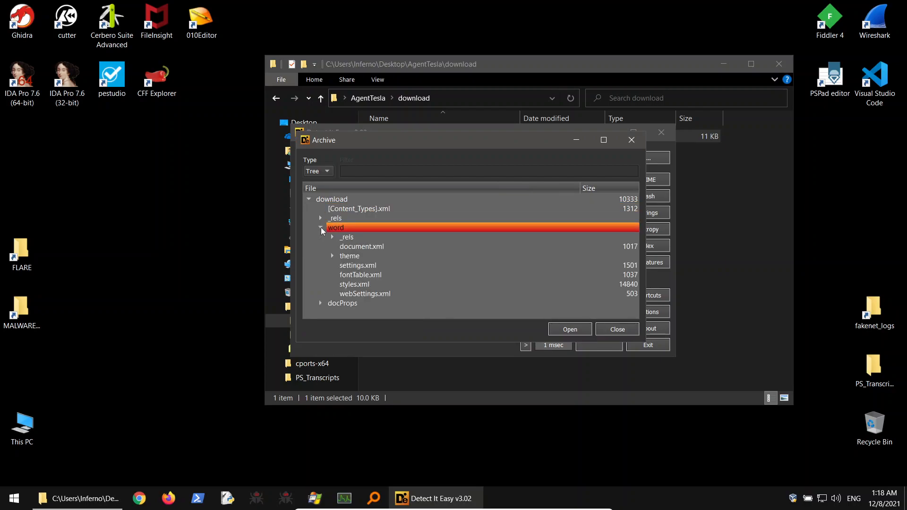
{"action": "left_click", "coordinate": [630, 147]}
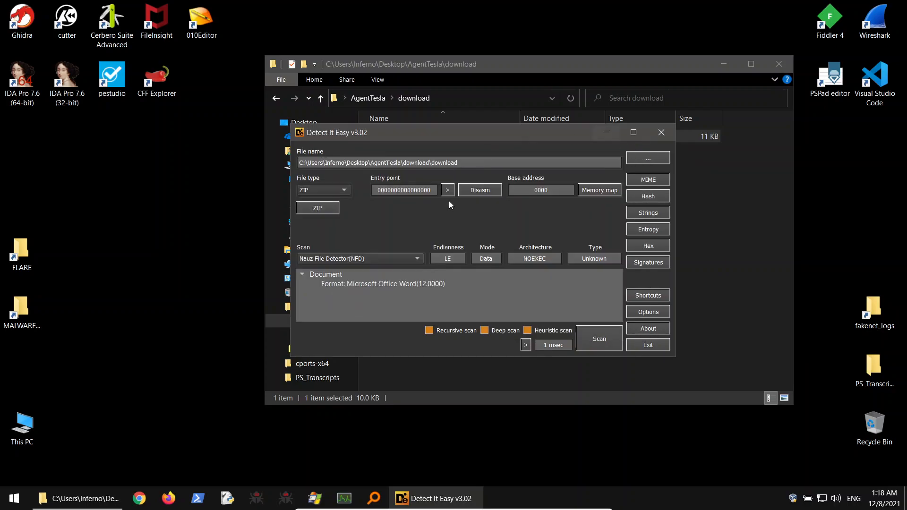
{"action": "left_click", "coordinate": [663, 135]}
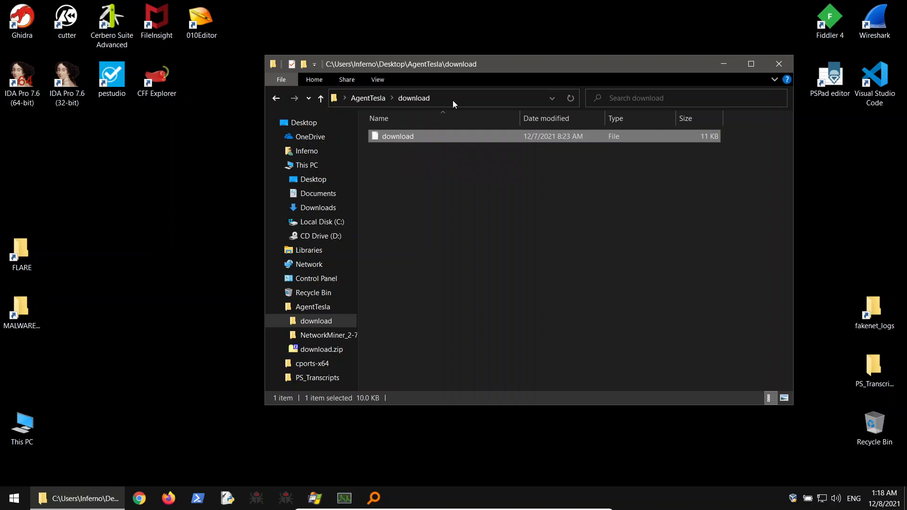
Open PowerShell in the AgentTesla\download folder and clear its screen.
{"action": "left_click", "coordinate": [477, 99]}
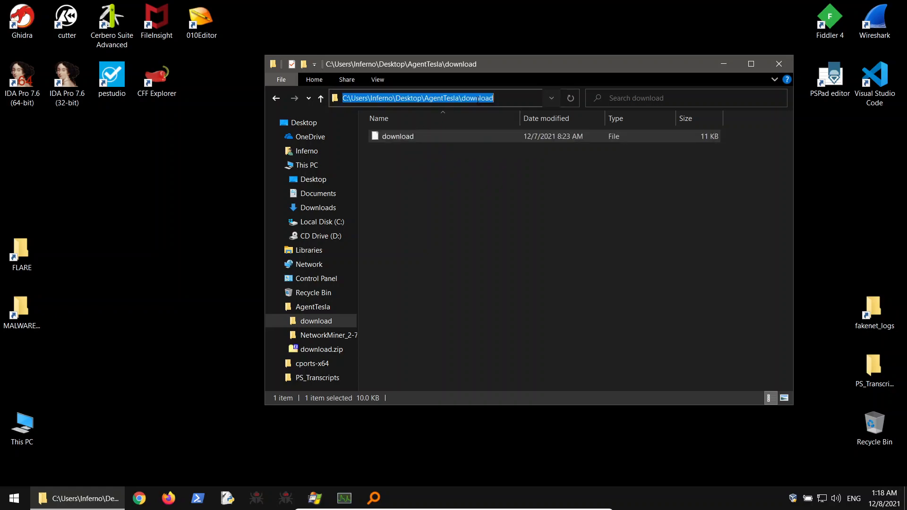
{"action": "type", "text": "powershell"}
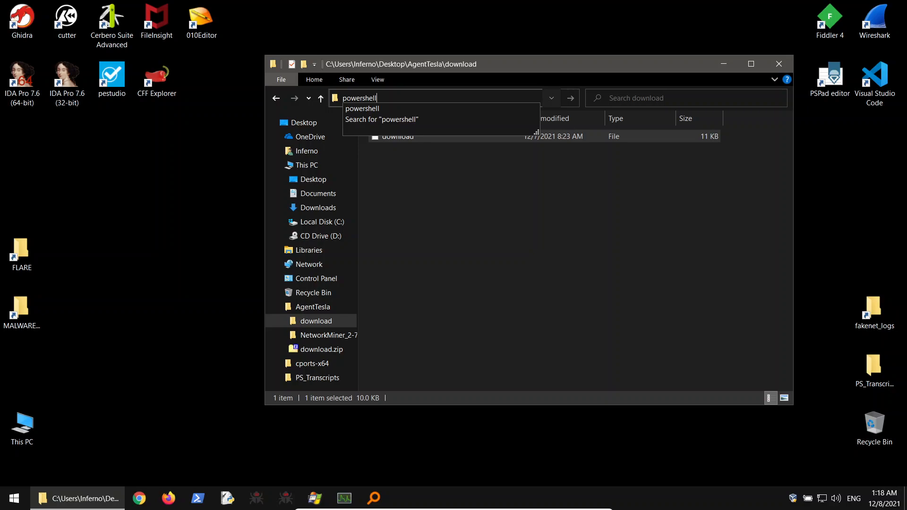
{"action": "key", "text": "Return"}
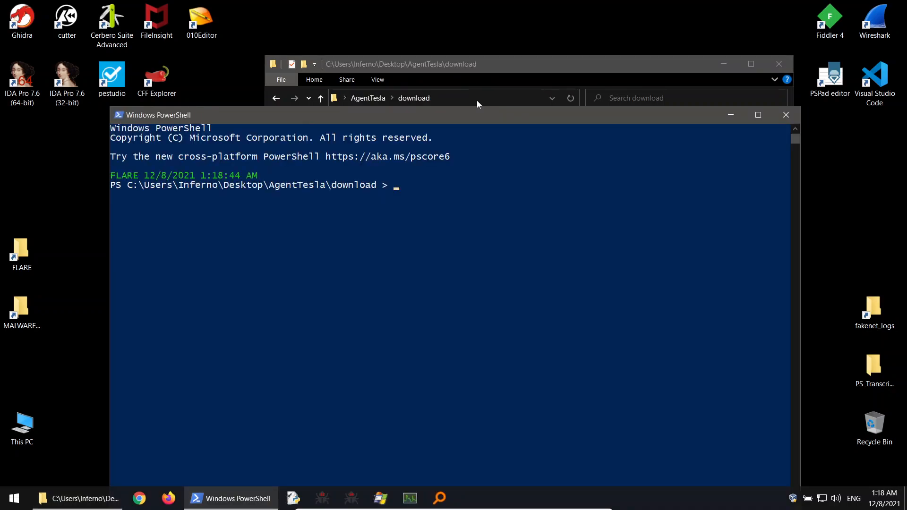
{"action": "type", "text": "cls"}
{"action": "key", "text": "Return"}
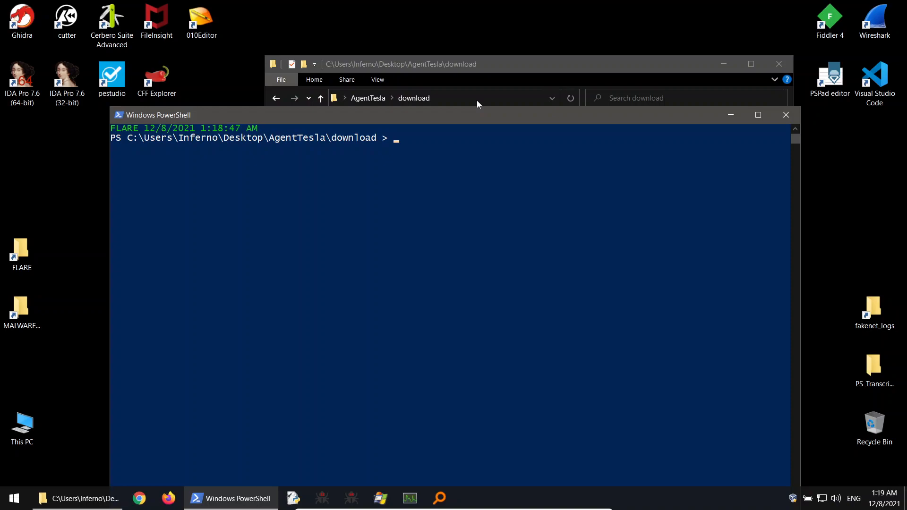
Run oleid.exe on .\download to check the document's risk indicators.
{"action": "type", "text": "oledi"}
{"action": "key", "text": "BackSpace"}
{"action": "key", "text": "BackSpace"}
{"action": "key", "text": "Tab"}
{"action": "key", "text": "Tab"}
{"action": "key", "text": "Tab"}
{"action": "key", "text": "Tab"}
{"action": "key", "text": "Tab"}
{"action": "type", "text": ".\\download"}
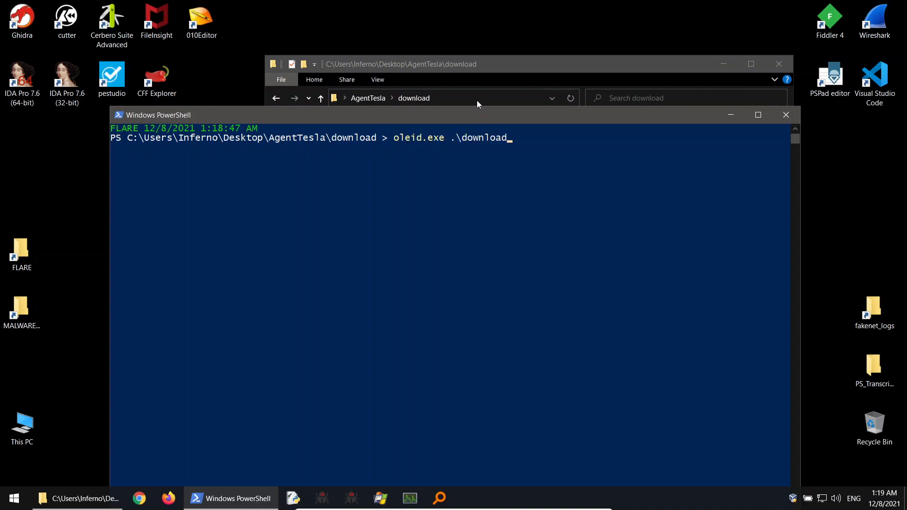
{"action": "key", "text": "Return"}
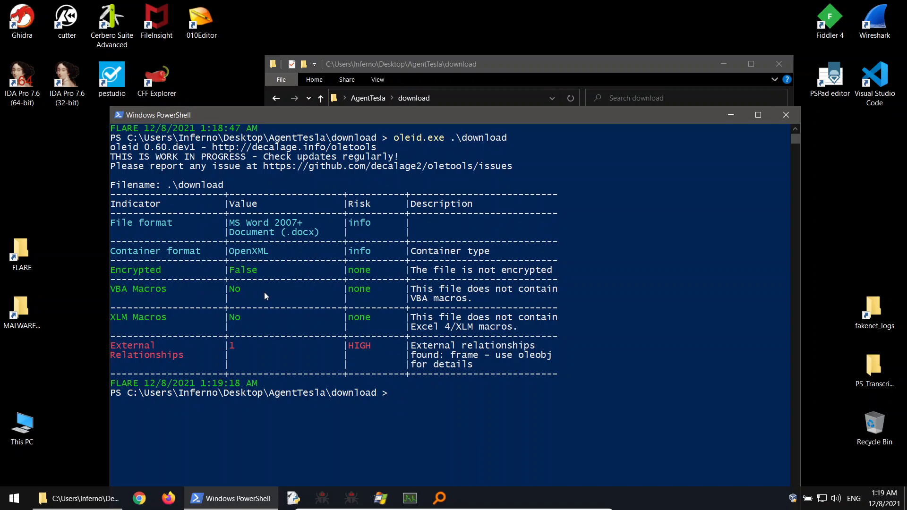
Examine the External Relationships row of the oleid report, including its risk rating and description.
{"action": "scroll", "coordinate": [222, 277], "scroll_direction": "down", "scroll_amount": 1}
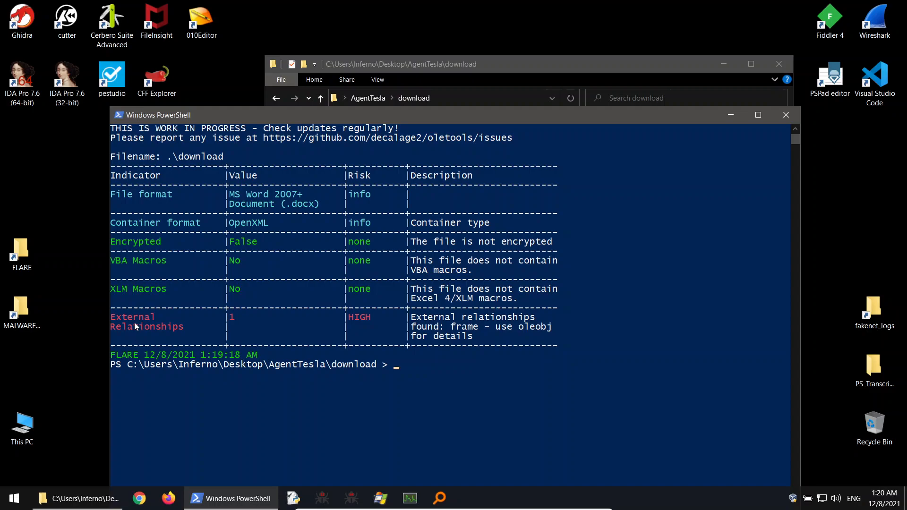
{"action": "left_click_drag", "start_coordinate": [113, 323], "coordinate": [557, 337]}
{"action": "left_click", "coordinate": [260, 335]}
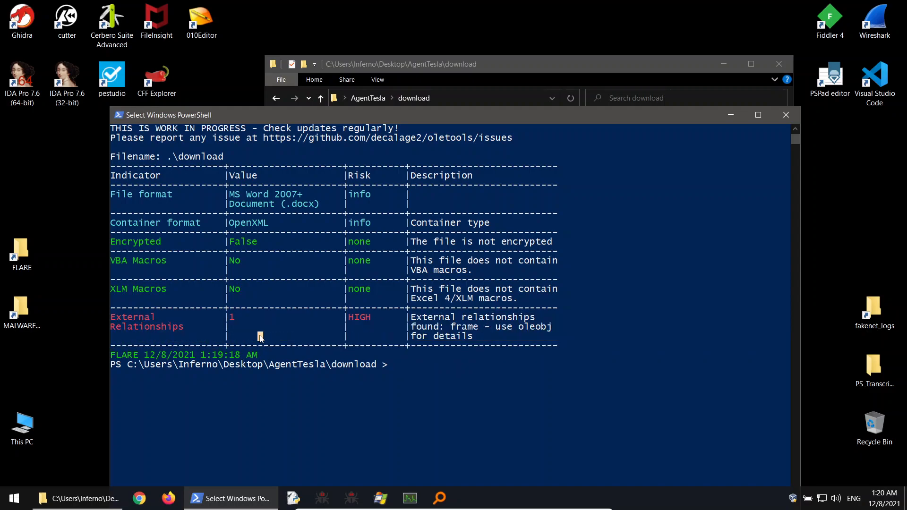
{"action": "left_click", "coordinate": [498, 336]}
{"action": "left_click_drag", "start_coordinate": [474, 327], "coordinate": [553, 328]}
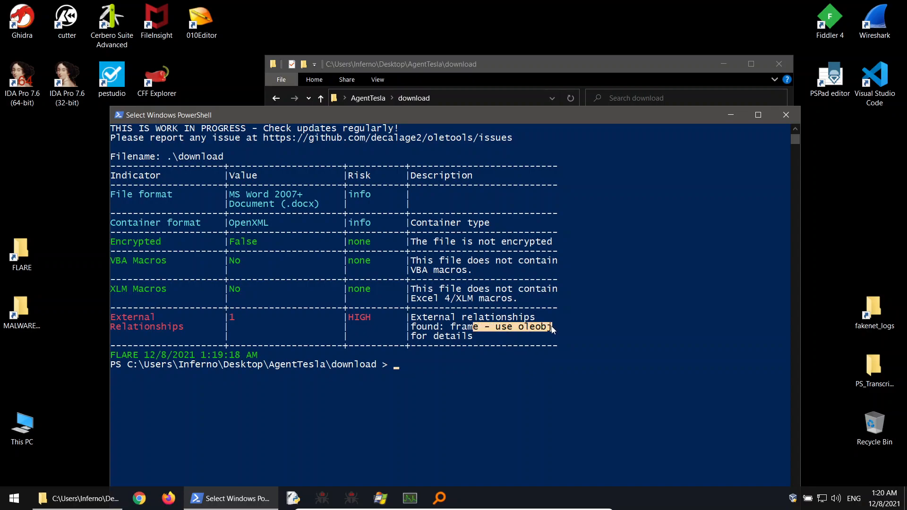
Run oleobj.exe on .\download to get the details of the external relationship.
{"action": "left_click", "coordinate": [442, 366]}
{"action": "key", "text": "Escape"}
{"action": "type", "text": "ol"}
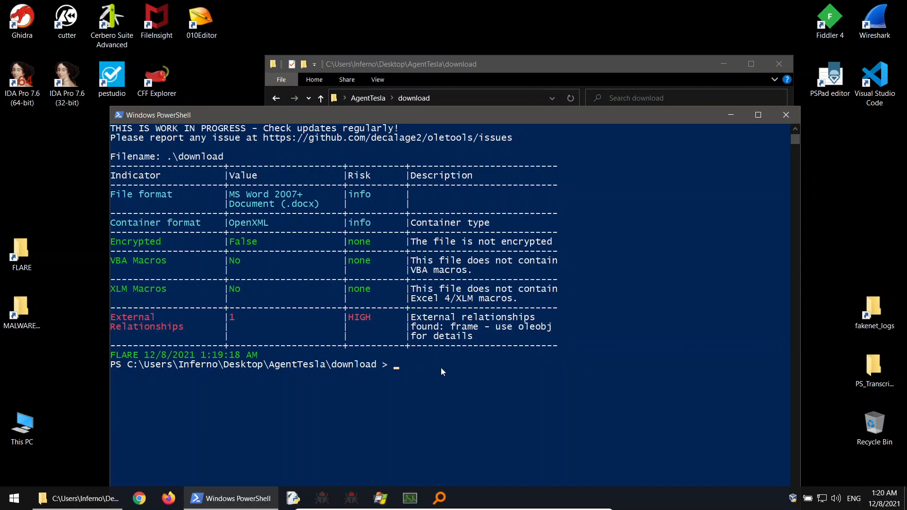
{"action": "type", "text": "eobj.exe .\\download"}
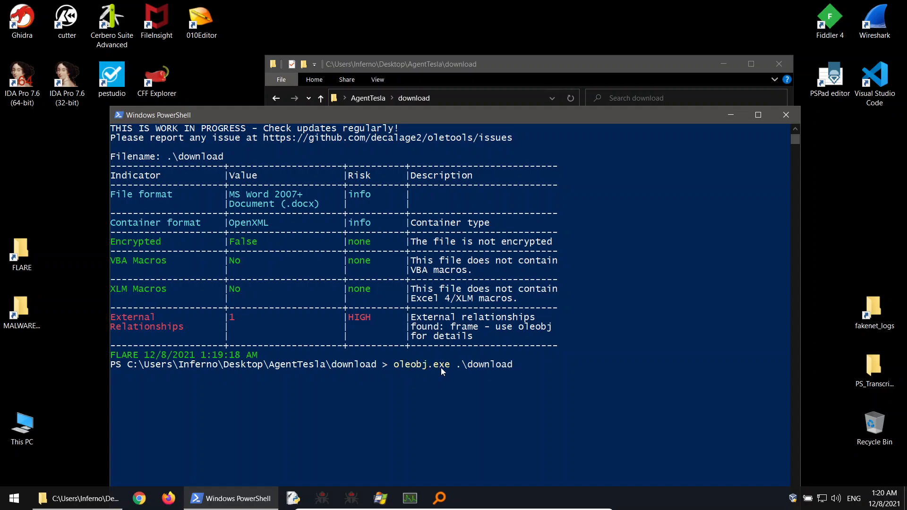
{"action": "key", "text": "Return"}
{"action": "scroll", "coordinate": [397, 360], "scroll_direction": "down", "scroll_amount": 2}
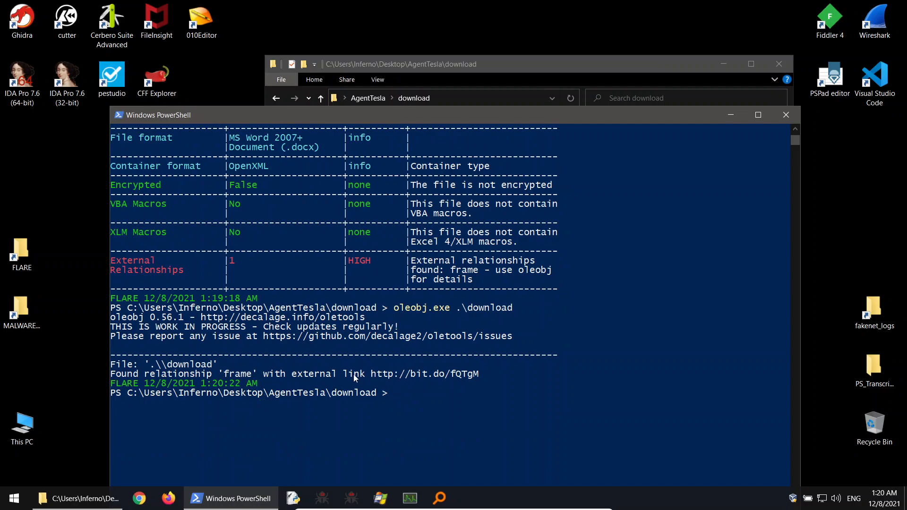
{"action": "left_click_drag", "start_coordinate": [372, 375], "coordinate": [477, 375]}
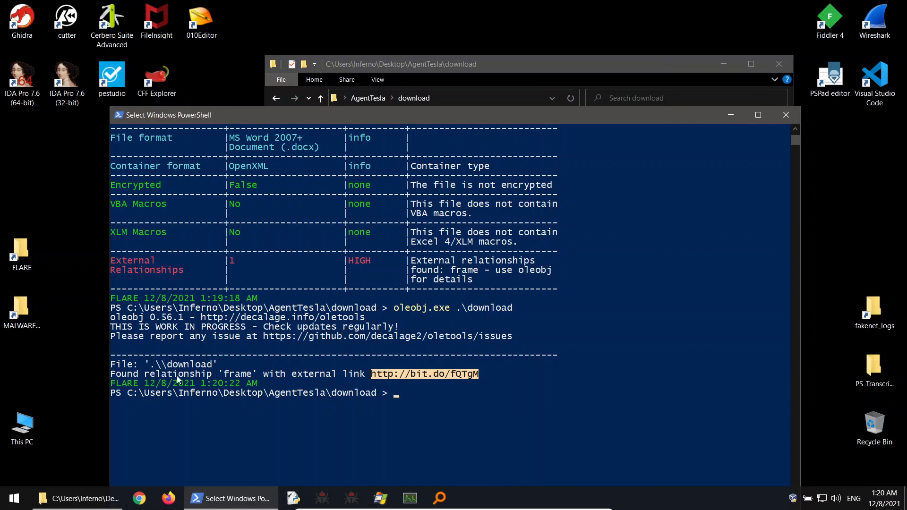
{"action": "right_click", "coordinate": [421, 374]}
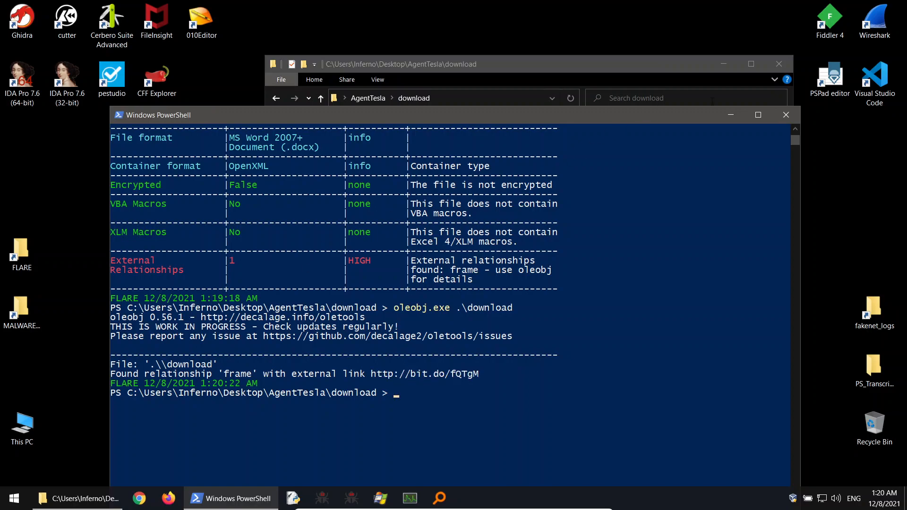
{"action": "left_click", "coordinate": [786, 115]}
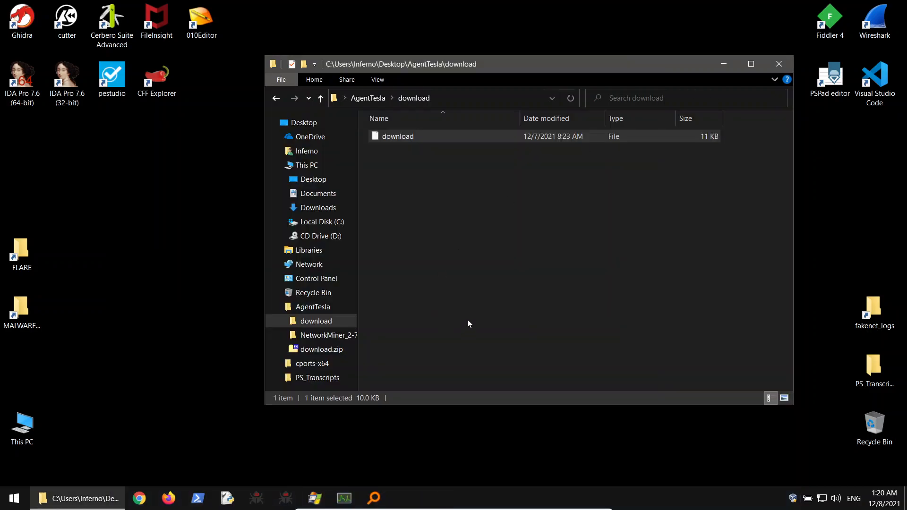
Extract the download file into a download~ folder with 7-Zip and check the extracted contents.
{"action": "right_click", "coordinate": [415, 135]}
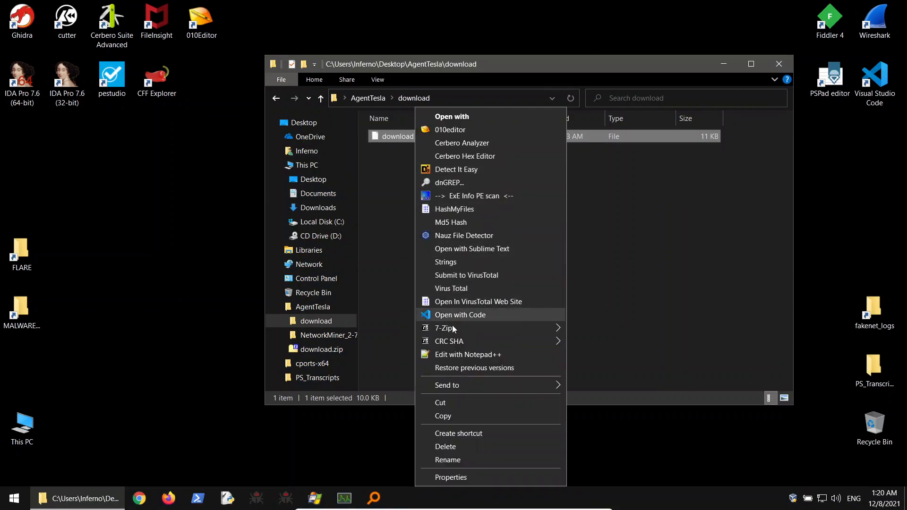
{"action": "mouse_move", "coordinate": [488, 334]}
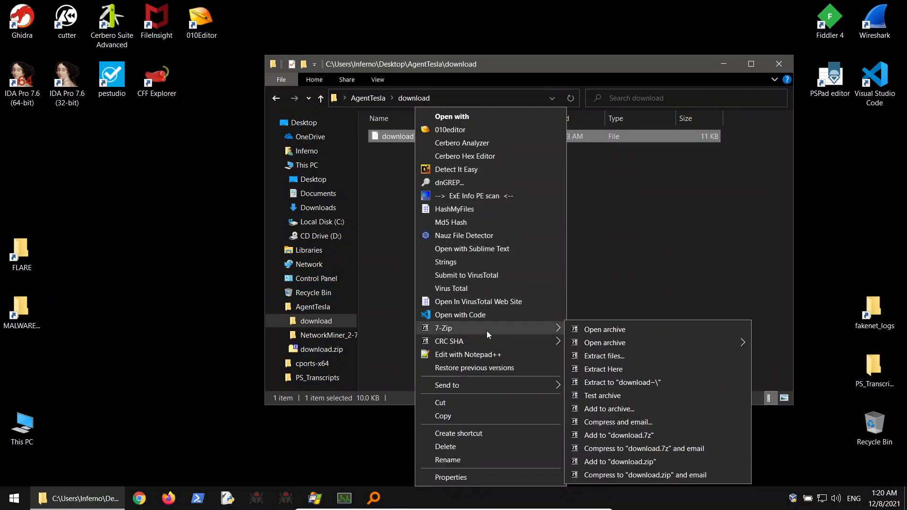
{"action": "left_click", "coordinate": [611, 361]}
{"action": "key", "text": "Escape"}
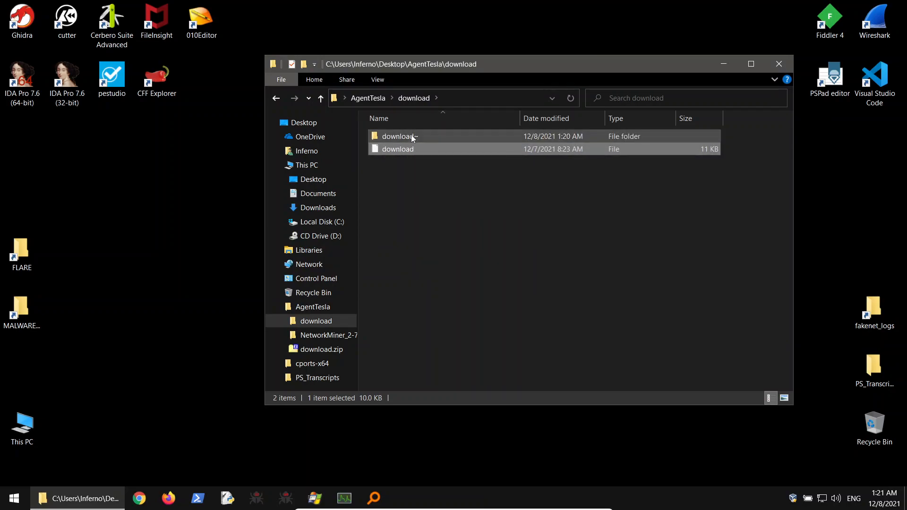
{"action": "double_click", "coordinate": [411, 136]}
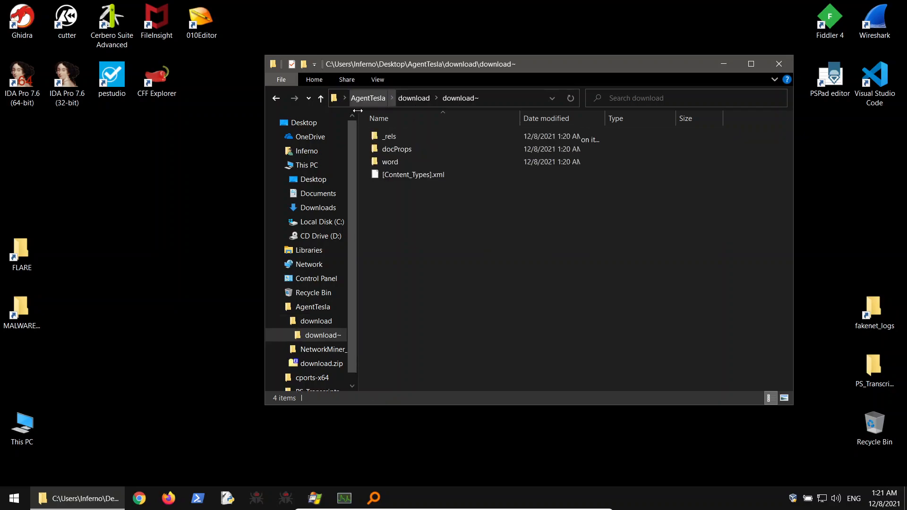
{"action": "left_click", "coordinate": [277, 98]}
{"action": "right_click", "coordinate": [402, 138]}
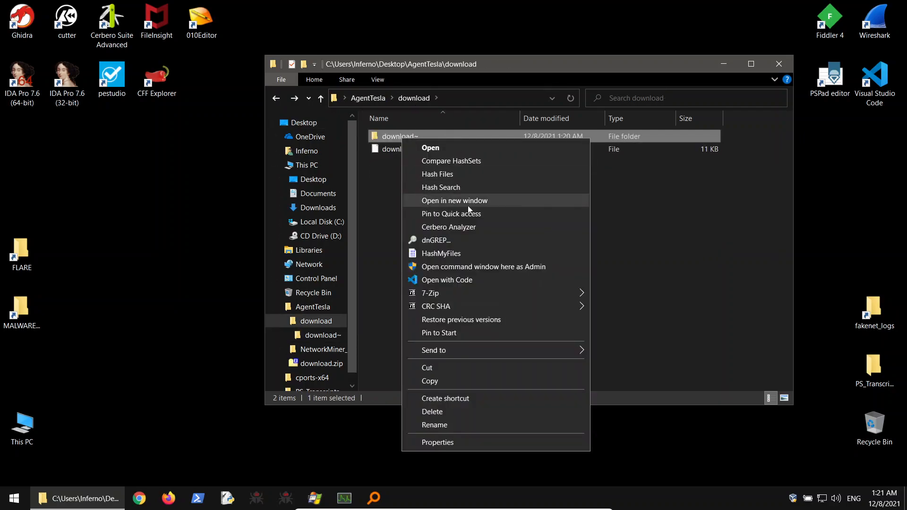
{"action": "left_click", "coordinate": [447, 243]}
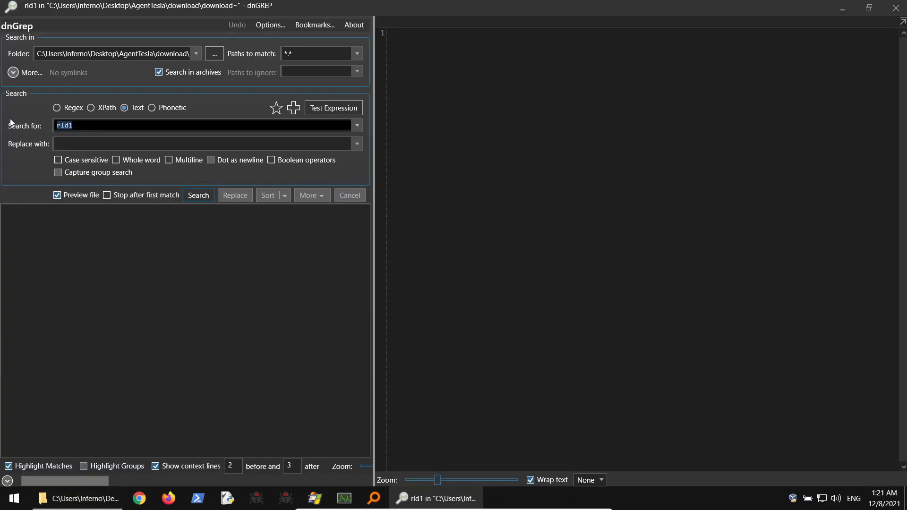
{"action": "type", "text": "http://bit.do/fQTgM"}
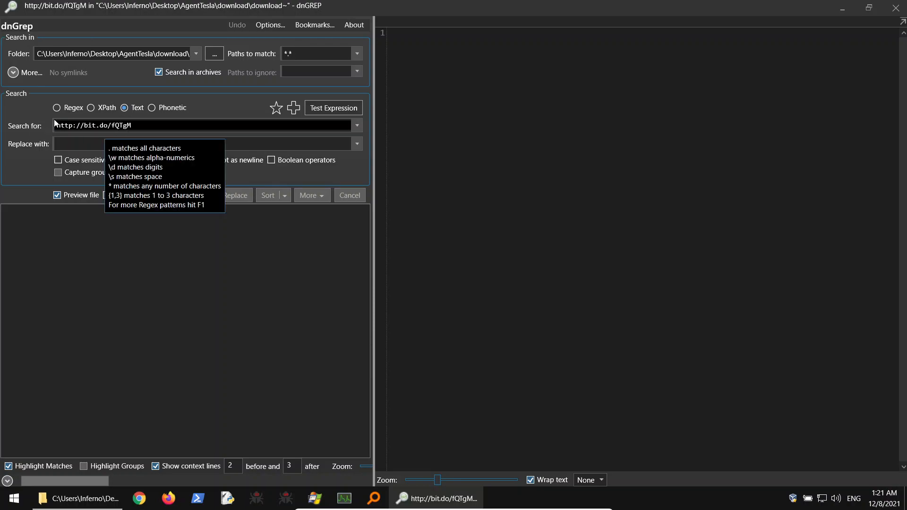
{"action": "left_click", "coordinate": [198, 195]}
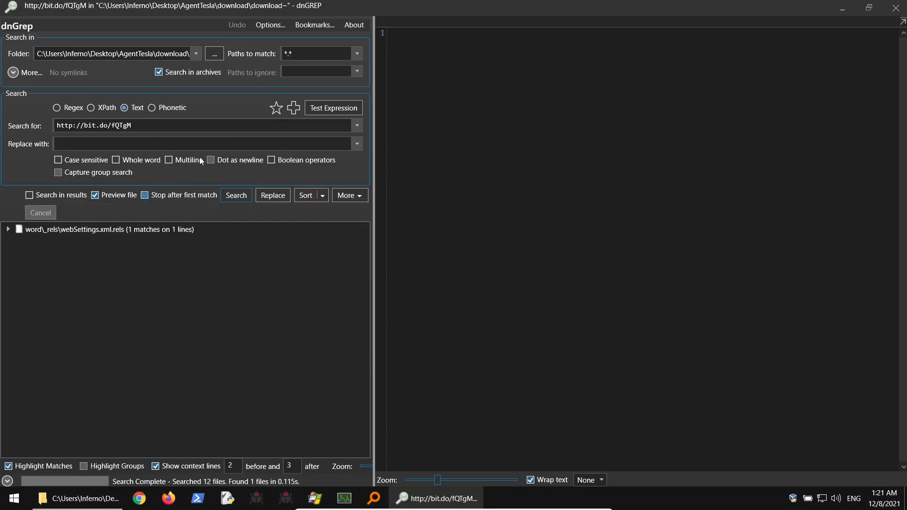
{"action": "left_click", "coordinate": [8, 230]}
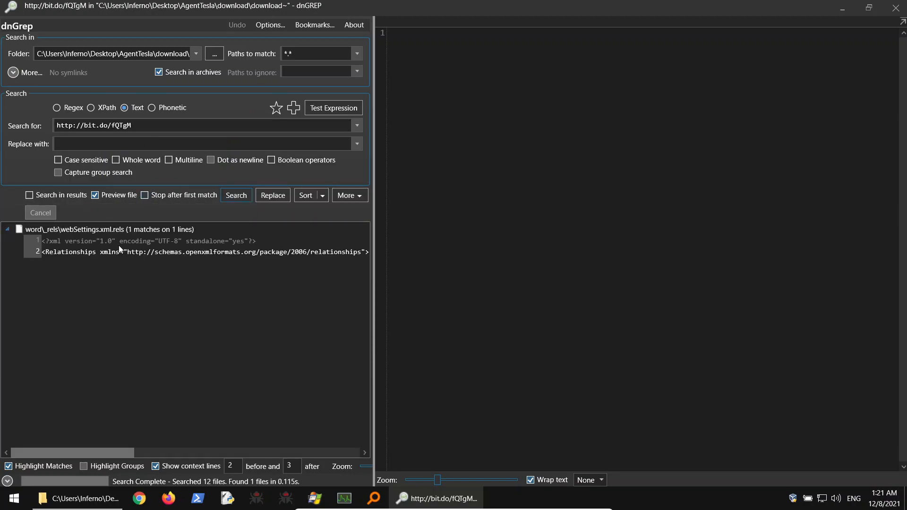
{"action": "left_click", "coordinate": [118, 250]}
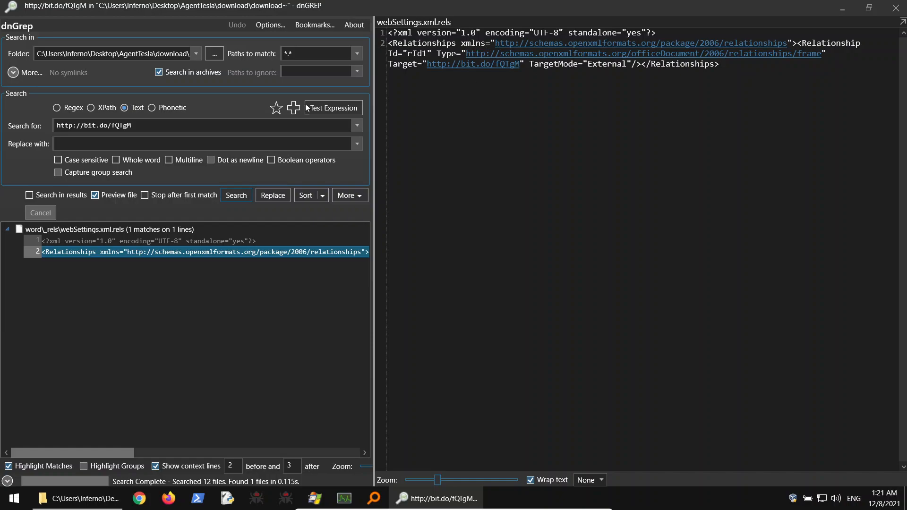
Search the extracted files for the relationship ID rId1 copied from webSettings.xml.rels.
{"action": "double_click", "coordinate": [417, 53]}
{"action": "key", "text": "ctrl+c"}
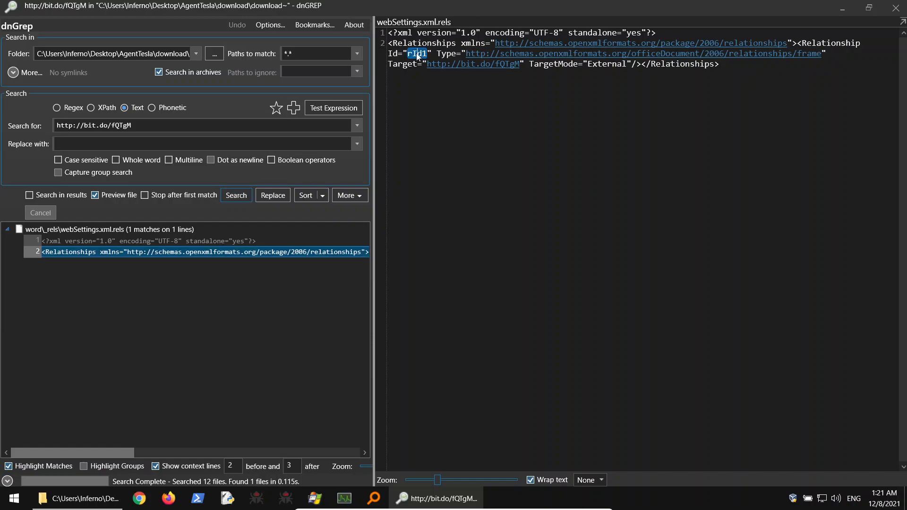
{"action": "triple_click", "coordinate": [156, 130]}
{"action": "key", "text": "ctrl+v"}
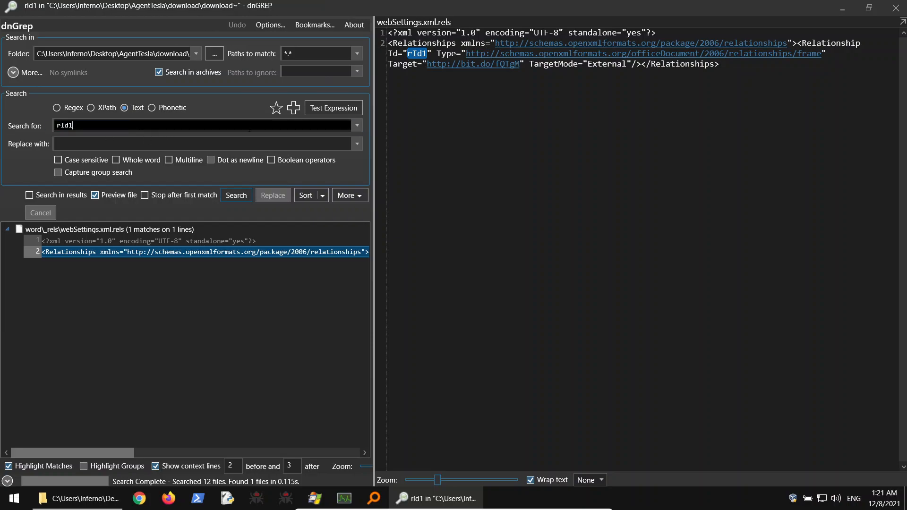
{"action": "key", "text": "Return"}
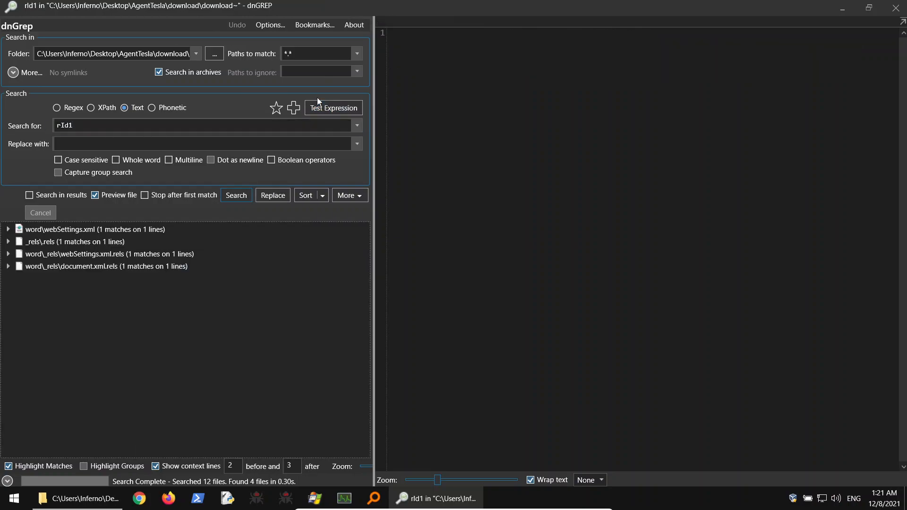
Preview the rId1 matches in webSettings.xml, _rels\.rels and webSettings.xml.rels to compare how each file uses the ID.
{"action": "left_click", "coordinate": [8, 230]}
{"action": "left_click", "coordinate": [163, 252]}
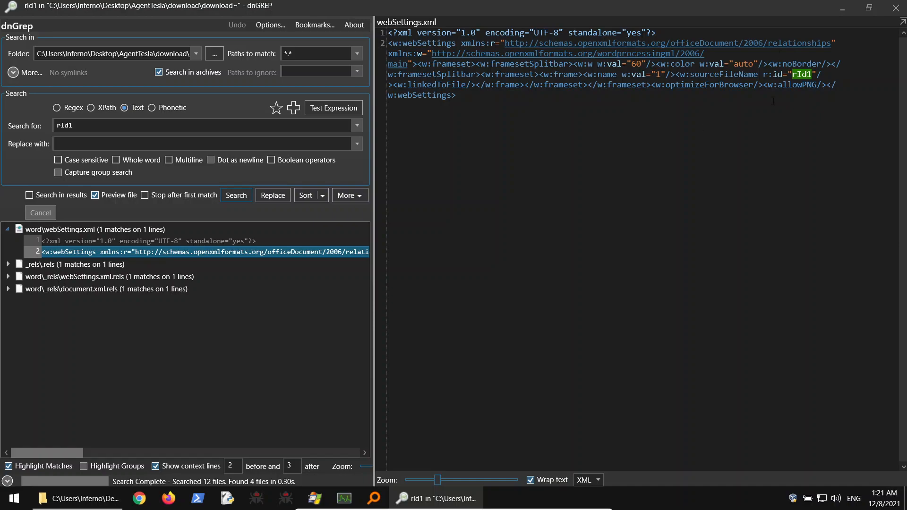
{"action": "double_click", "coordinate": [84, 277]}
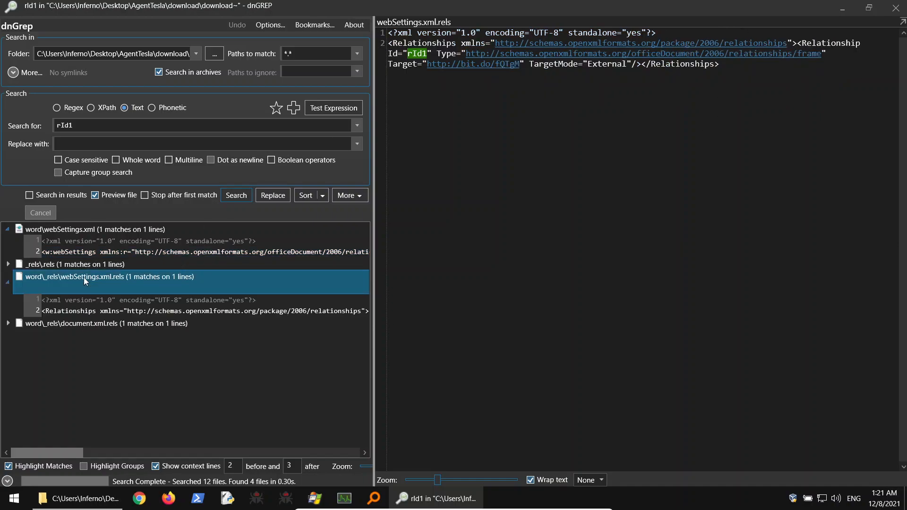
{"action": "double_click", "coordinate": [93, 264]}
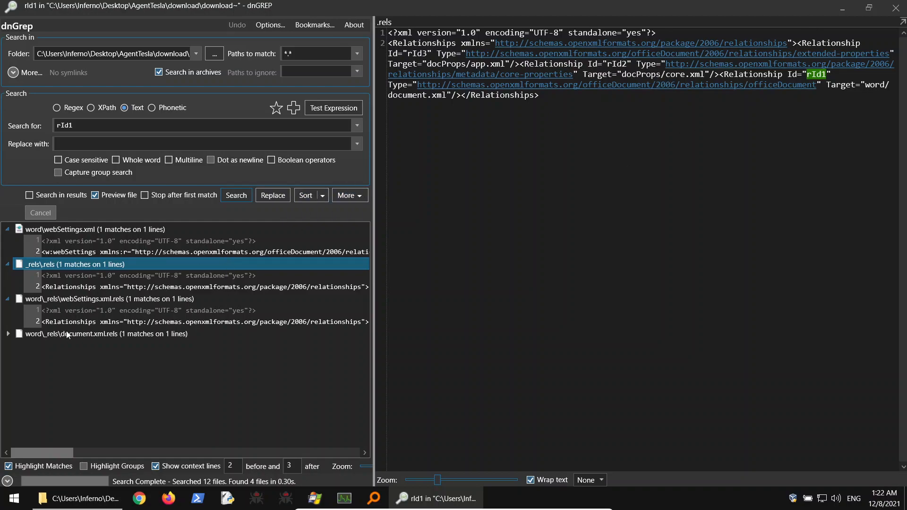
{"action": "left_click", "coordinate": [111, 244]}
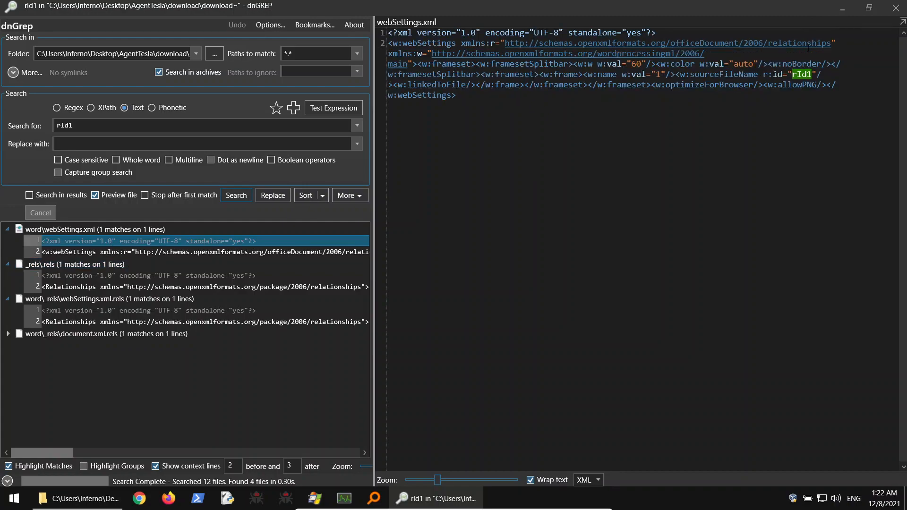
{"action": "left_click", "coordinate": [100, 277]}
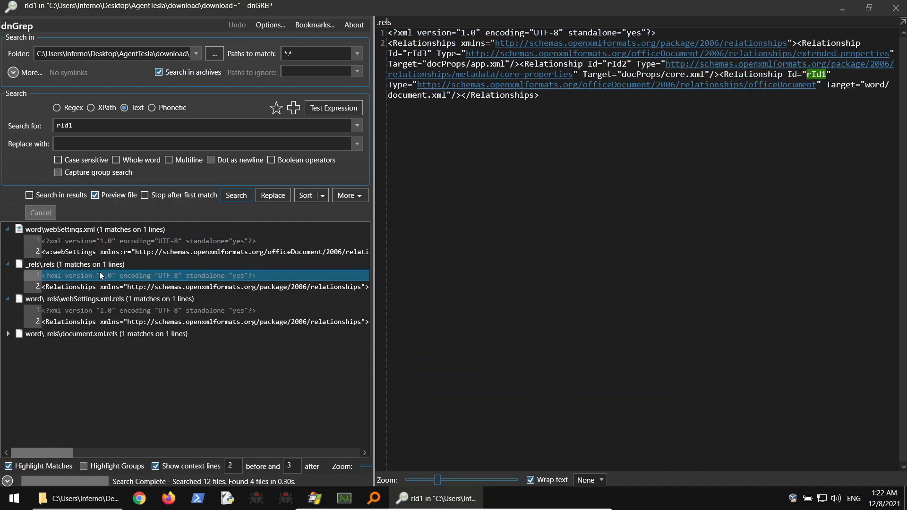
{"action": "left_click", "coordinate": [108, 311]}
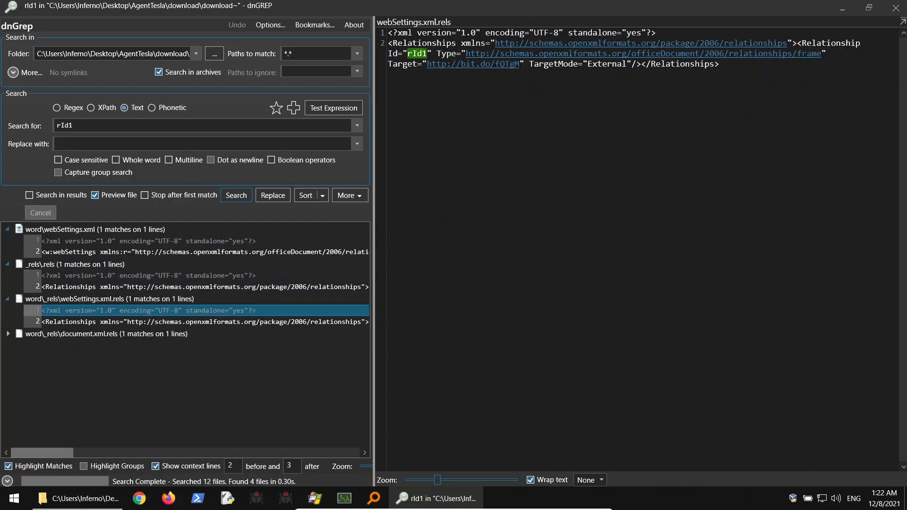
{"action": "left_click_drag", "start_coordinate": [520, 64], "coordinate": [429, 74]}
{"action": "key", "text": "ctrl+c"}
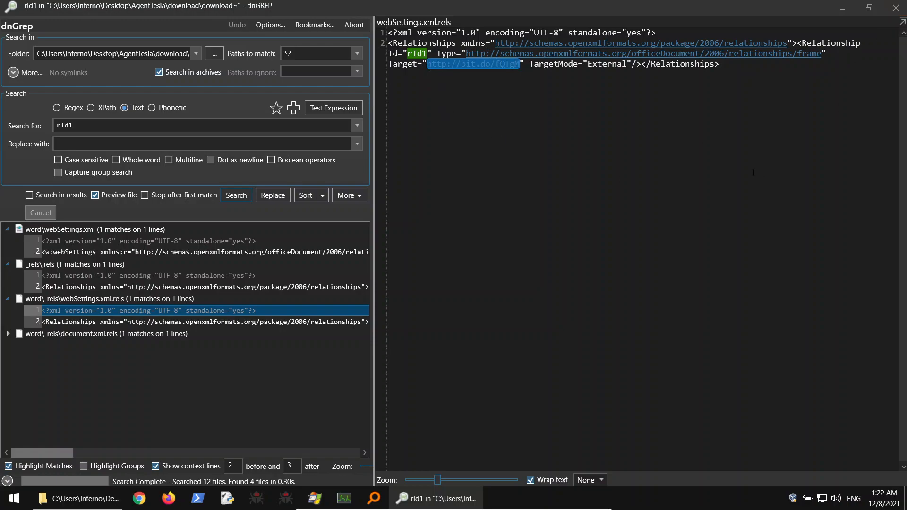
{"action": "left_click", "coordinate": [896, 8]}
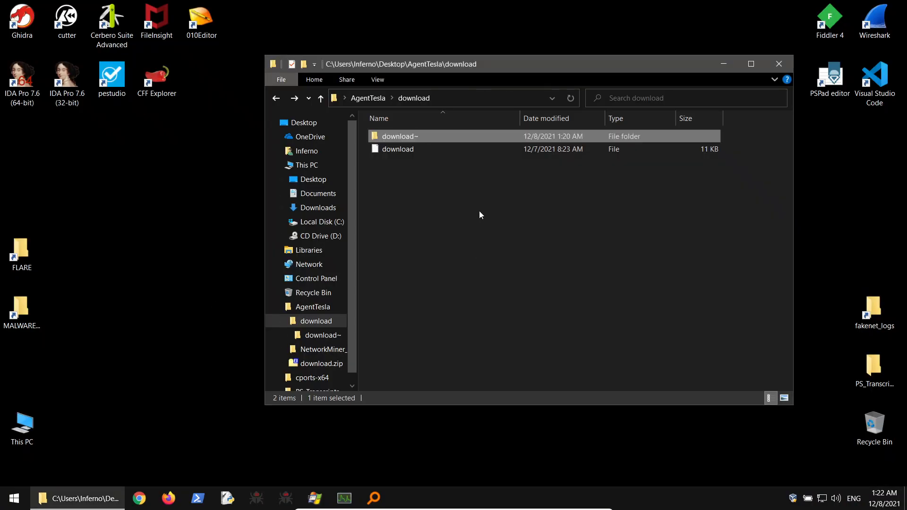
Open PowerShell in the AgentTesla\download folder.
{"action": "left_click", "coordinate": [453, 98]}
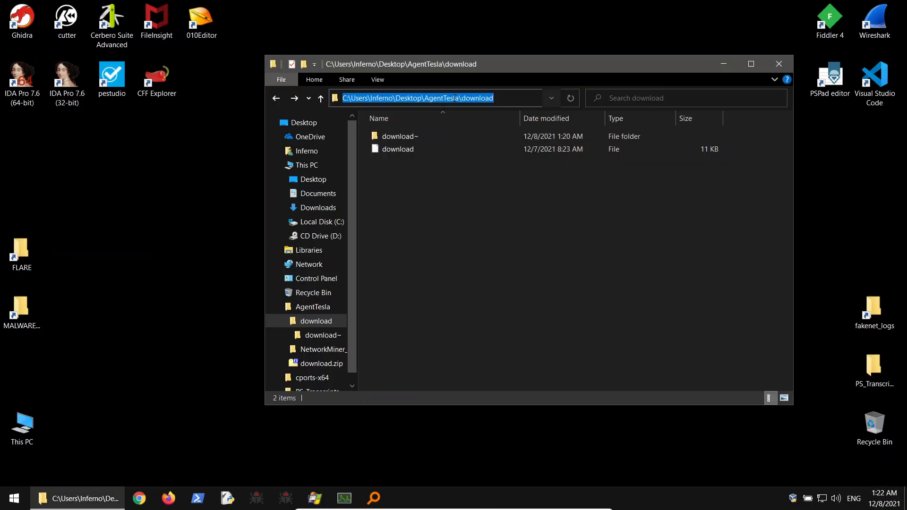
{"action": "type", "text": "powershell"}
{"action": "key", "text": "Return"}
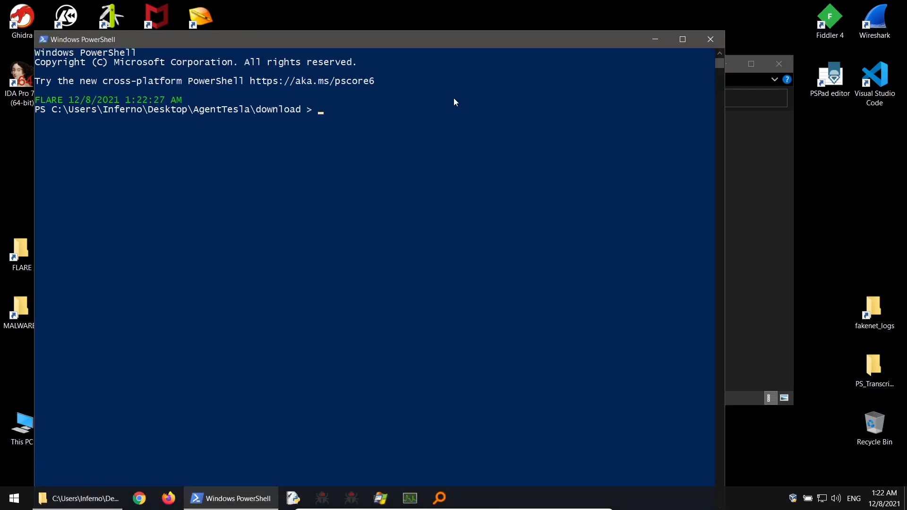
{"action": "type", "text": "$respond = invoke-w"}
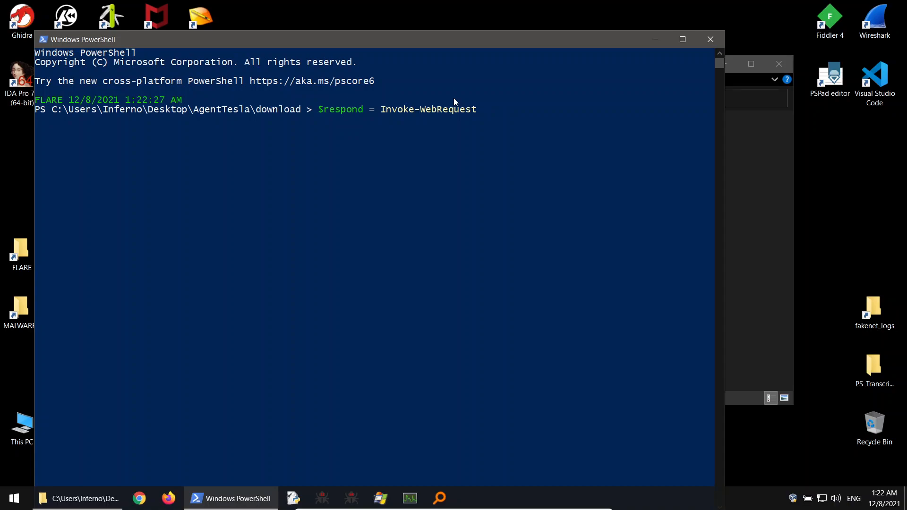
{"action": "type", "text": "-ur"}
{"action": "key", "text": "BackSpace"}
{"action": "key", "text": "BackSpace"}
{"action": "type", "text": "'"}
{"action": "key", "text": "ctrl+v"}
{"action": "type", "text": "-UserAgent"}
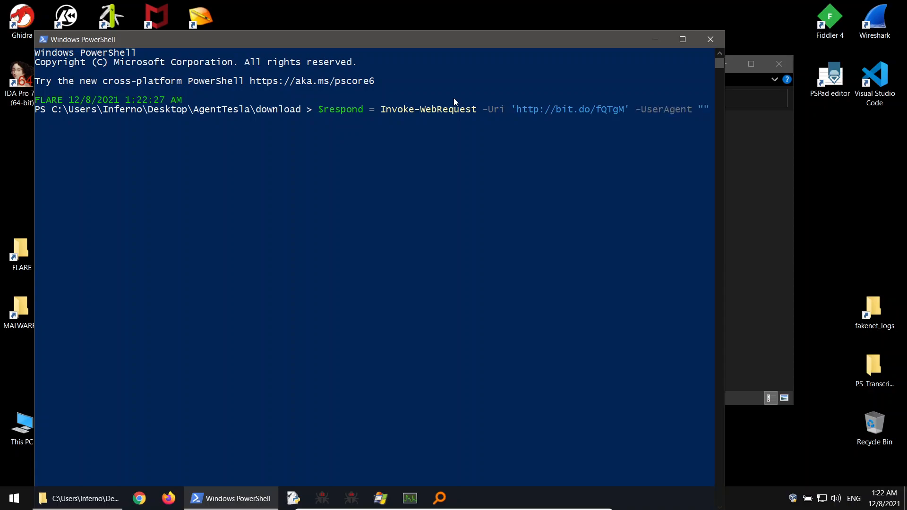
{"action": "type", "text": " \"\""}
{"action": "key", "text": "Left"}
Switch to Firefox and search Google for "ms office word user agent".
{"action": "left_click", "coordinate": [169, 498]}
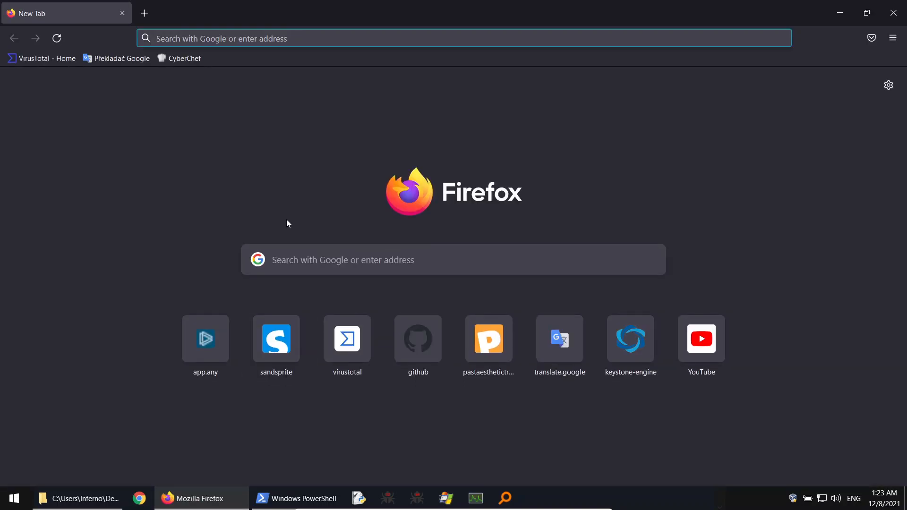
{"action": "left_click", "coordinate": [296, 263]}
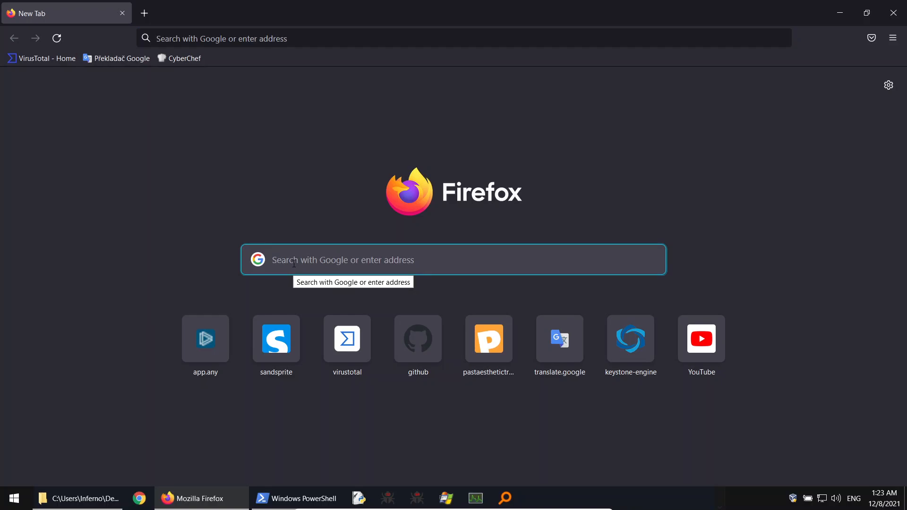
{"action": "type", "text": "micros"}
{"action": "key", "text": "BackSpace"}
{"action": "key", "text": "BackSpace"}
{"action": "key", "text": "BackSpace"}
{"action": "key", "text": "BackSpace"}
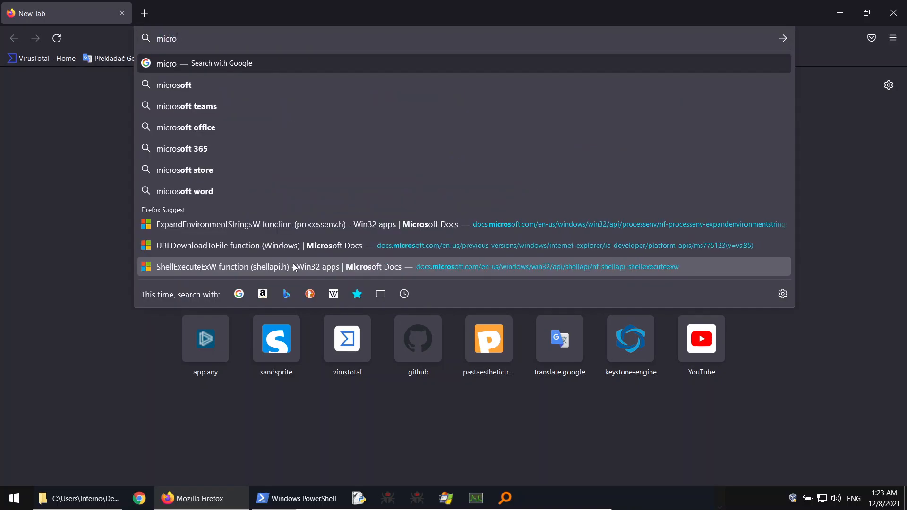
{"action": "key", "text": "BackSpace"}
{"action": "key", "text": "BackSpace"}
{"action": "type", "text": "ms "}
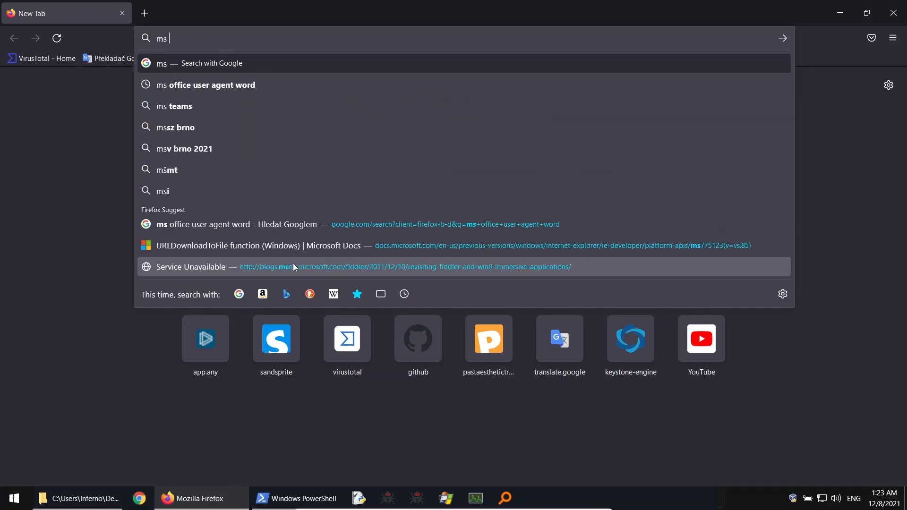
{"action": "type", "text": "office word "}
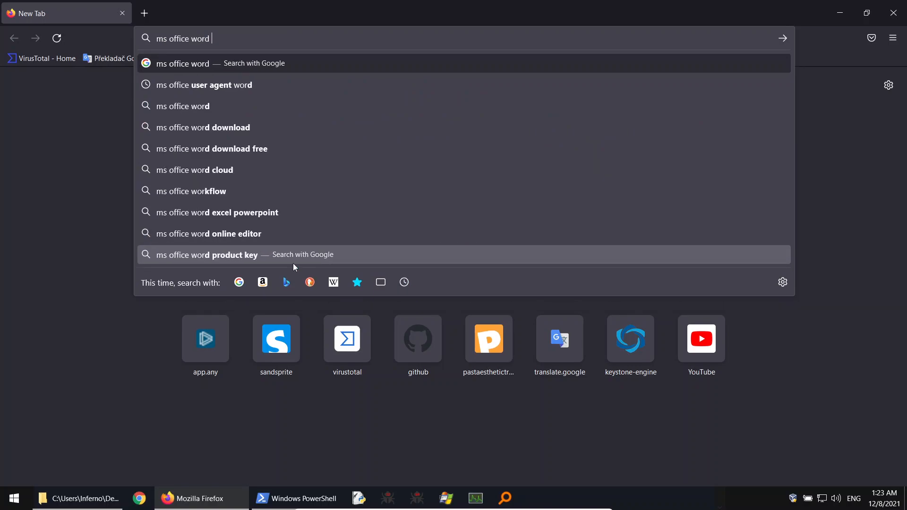
{"action": "type", "text": "user agent"}
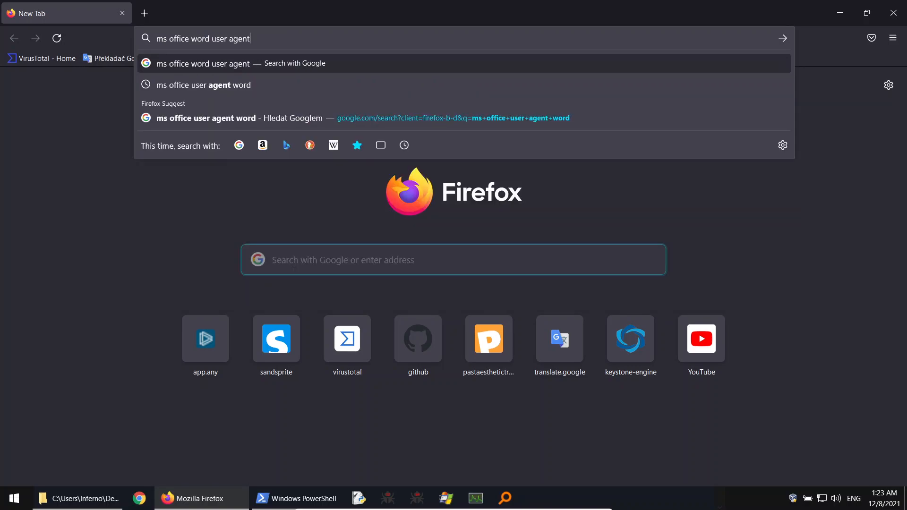
{"action": "key", "text": "Return"}
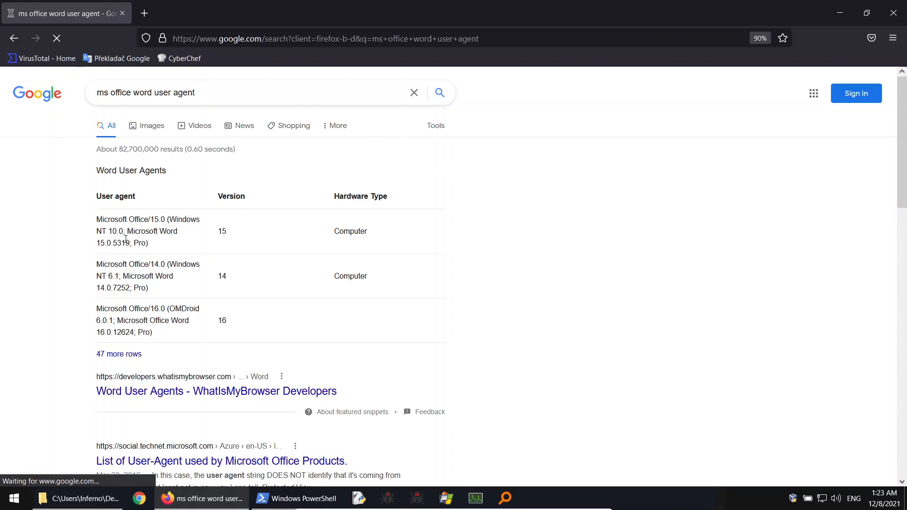
Copy the user agent "Microsoft Office/15.0 (Windows NT 10.0; Microsoft Word 15.0.5319; Pro)" from the results and close Firefox.
{"action": "double_click", "coordinate": [97, 218]}
{"action": "left_click", "coordinate": [98, 219]}
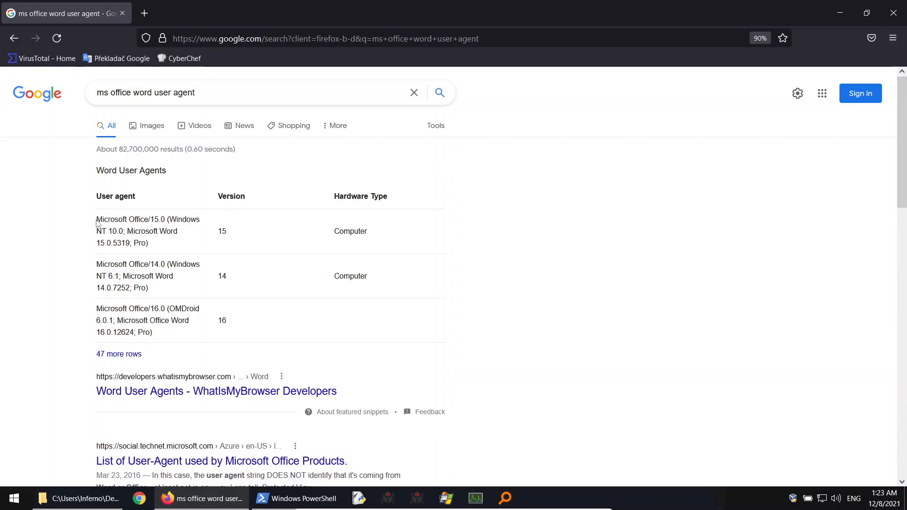
{"action": "left_click_drag", "start_coordinate": [98, 219], "coordinate": [160, 244]}
{"action": "key", "text": "super+c"}
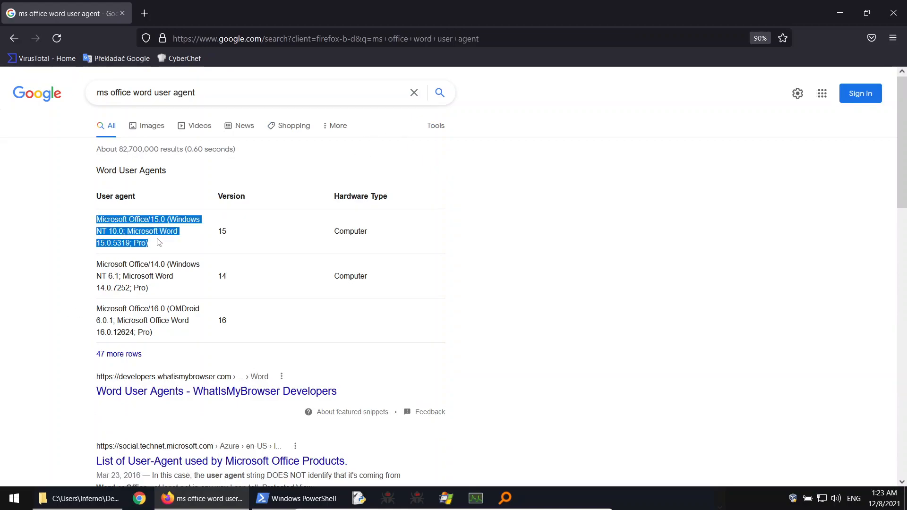
{"action": "left_click", "coordinate": [893, 15]}
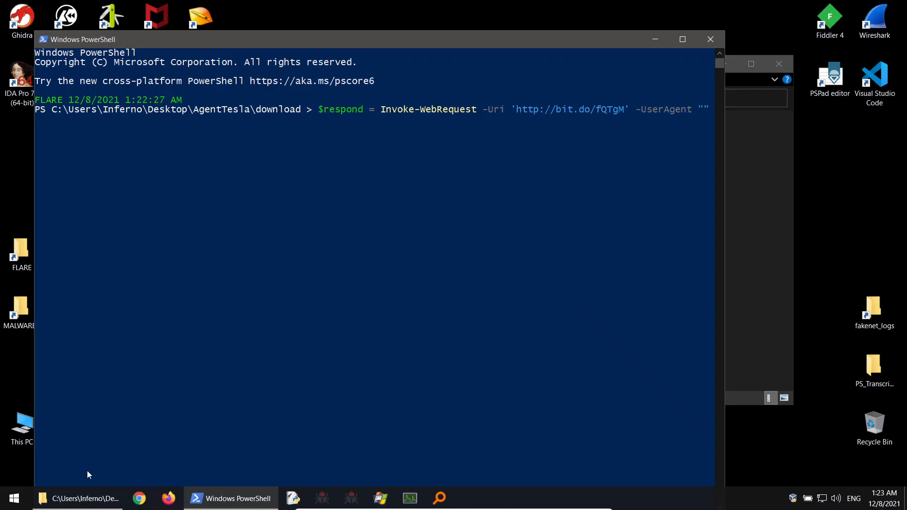
Insert the copied Word user agent into the web request, run it, output $respond to inspect the response, and close PowerShell.
{"action": "right_click", "coordinate": [530, 169]}
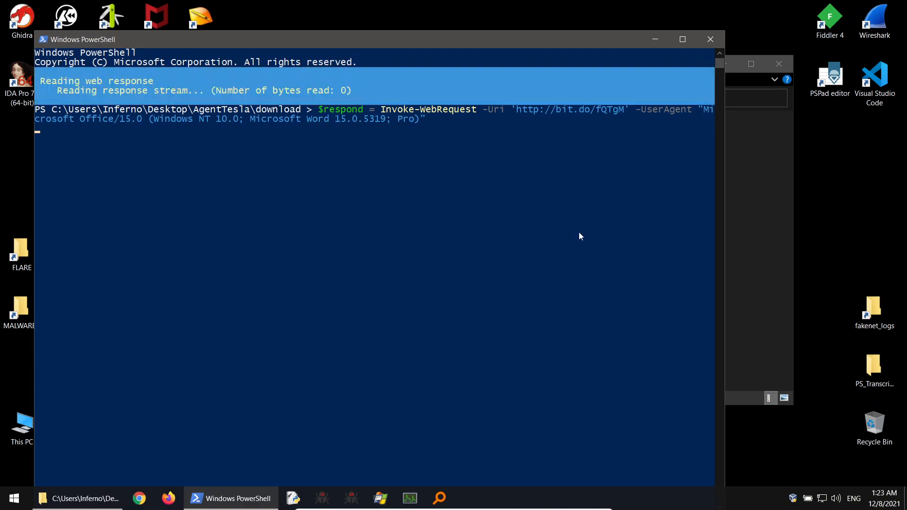
{"action": "type", "text": "$"}
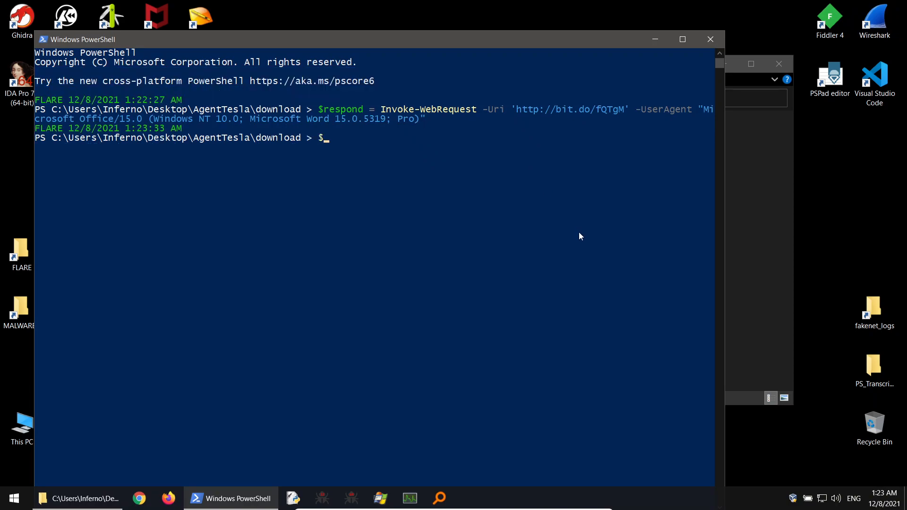
{"action": "type", "text": "respond"}
{"action": "key", "text": "Return"}
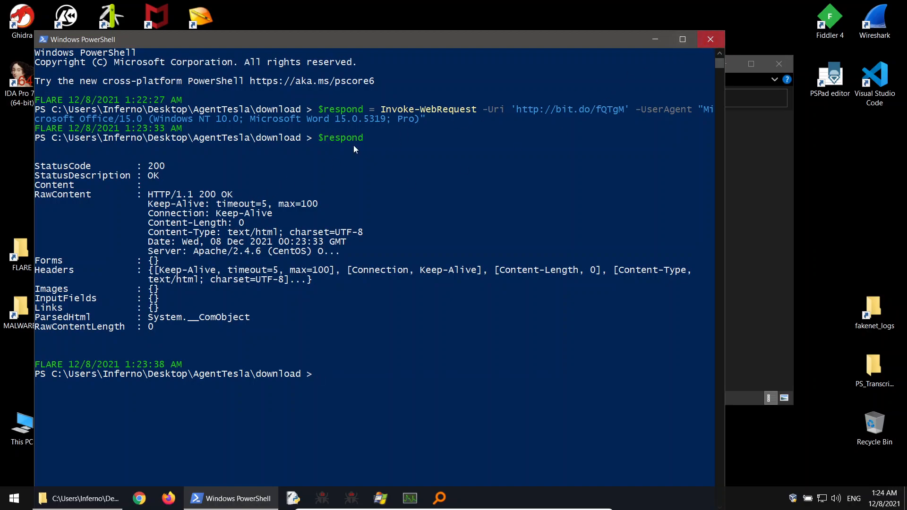
{"action": "left_click", "coordinate": [707, 41]}
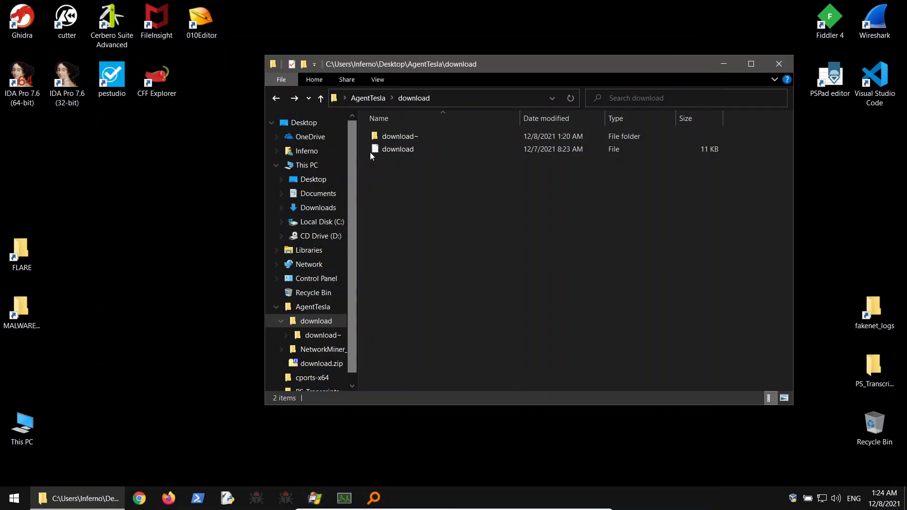
Return to the AgentTesla folder and delete the download folder.
{"action": "left_click", "coordinate": [368, 98]}
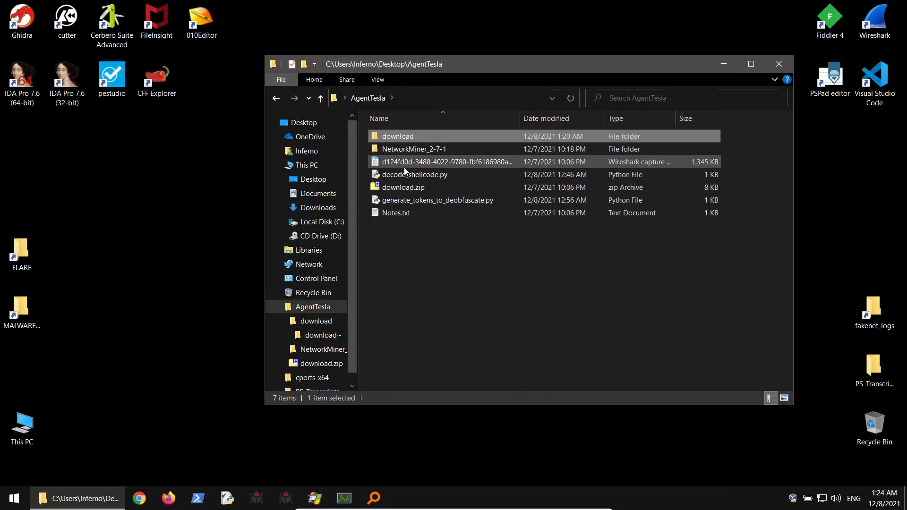
{"action": "left_click", "coordinate": [404, 162]}
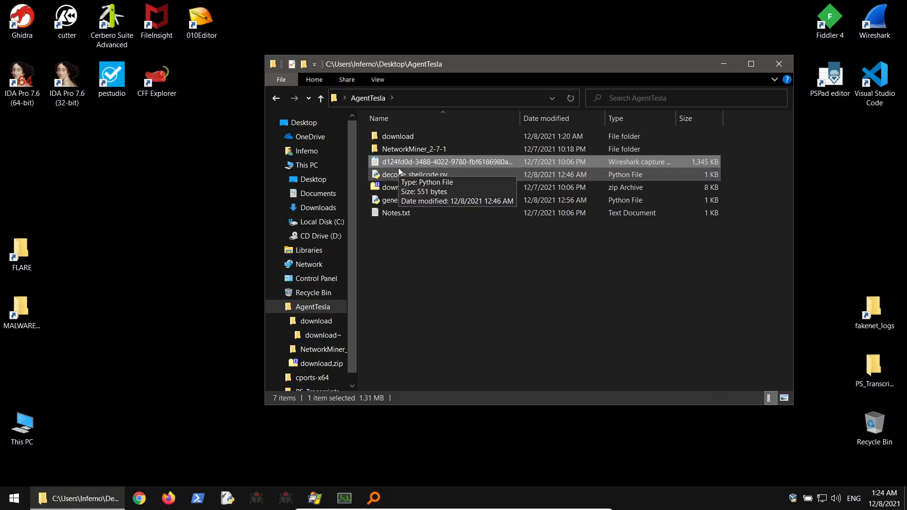
{"action": "left_click", "coordinate": [401, 138]}
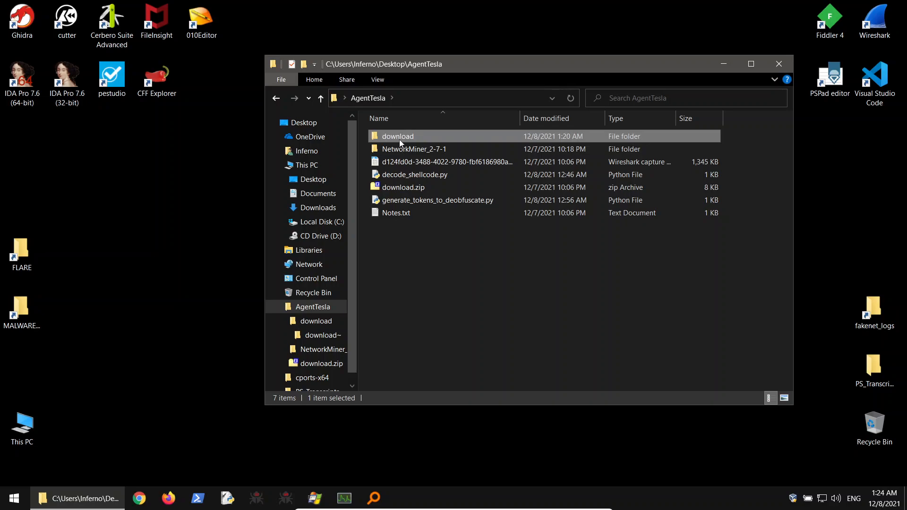
{"action": "key", "text": "Delete"}
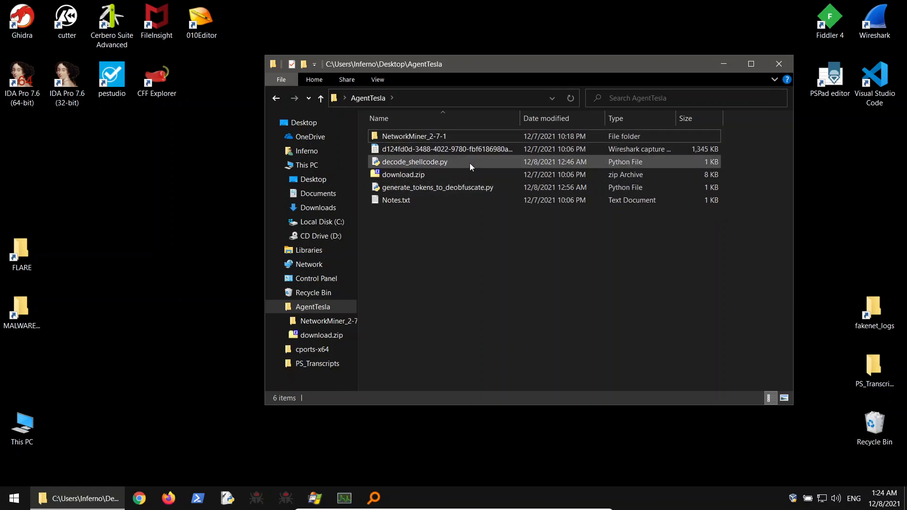
Launch NetworkMiner.exe from the inner NetworkMiner_2-7-1 folder and dismiss the new version notice.
{"action": "double_click", "coordinate": [407, 136]}
{"action": "double_click", "coordinate": [403, 137]}
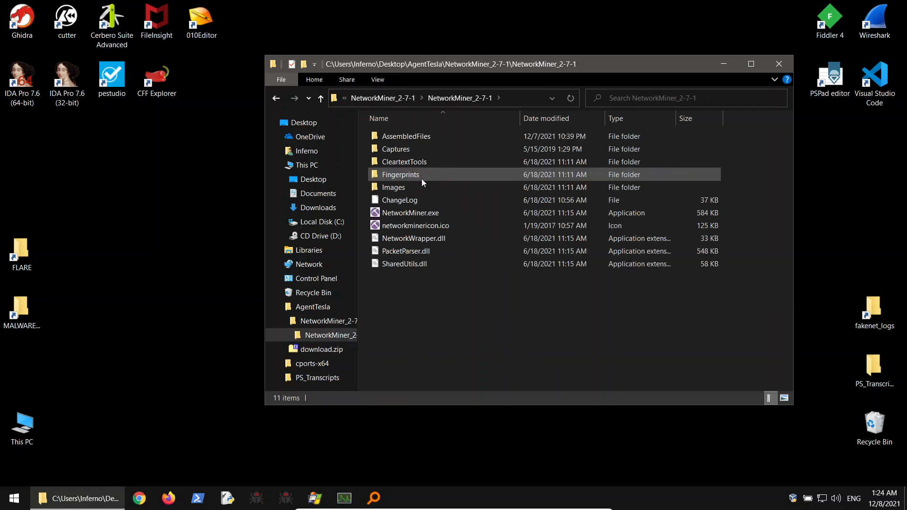
{"action": "left_click", "coordinate": [410, 214]}
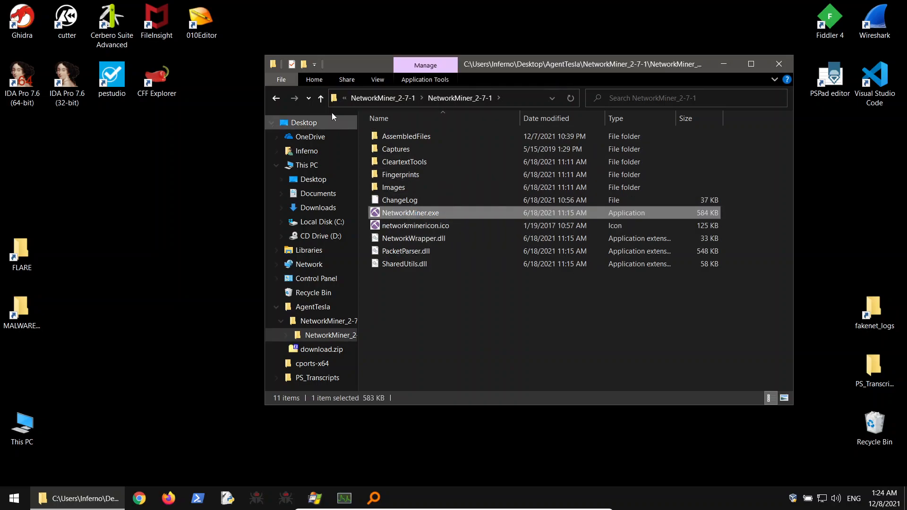
{"action": "left_click", "coordinate": [277, 99]}
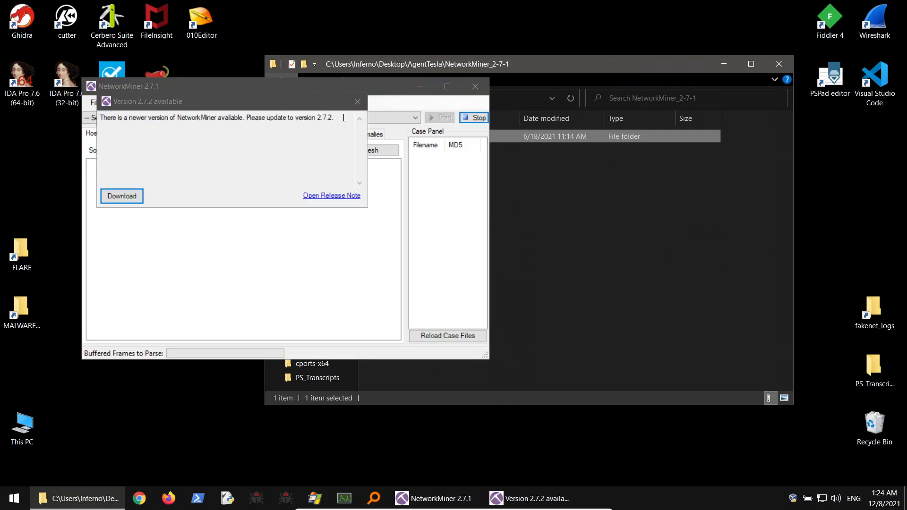
{"action": "left_click", "coordinate": [357, 102]}
Load the d124fd0d Wireshark capture from the AgentTesla folder into NetworkMiner.
{"action": "left_click", "coordinate": [526, 73]}
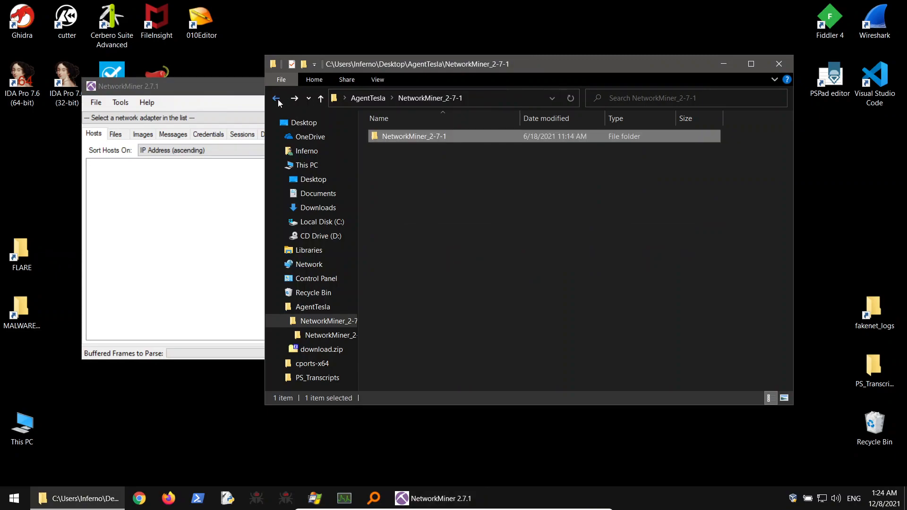
{"action": "left_click", "coordinate": [277, 99]}
{"action": "left_click_drag", "start_coordinate": [422, 149], "coordinate": [200, 223]}
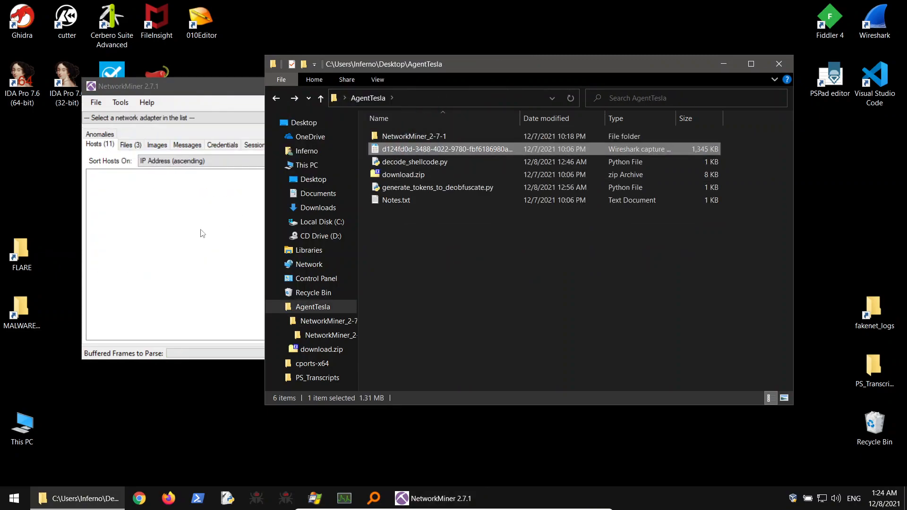
List the files extracted from the capture, view fQTgM[1].html in the browser, and close the page.
{"action": "left_click", "coordinate": [168, 91]}
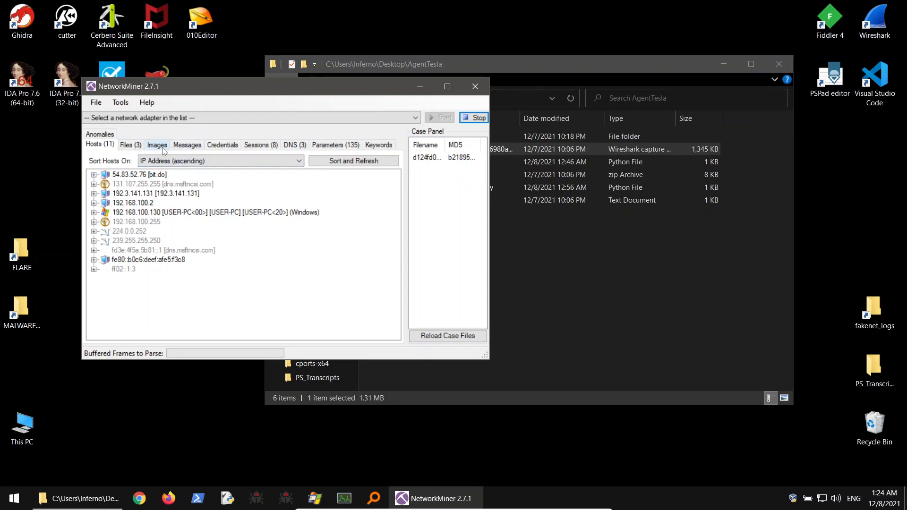
{"action": "left_click", "coordinate": [126, 148]}
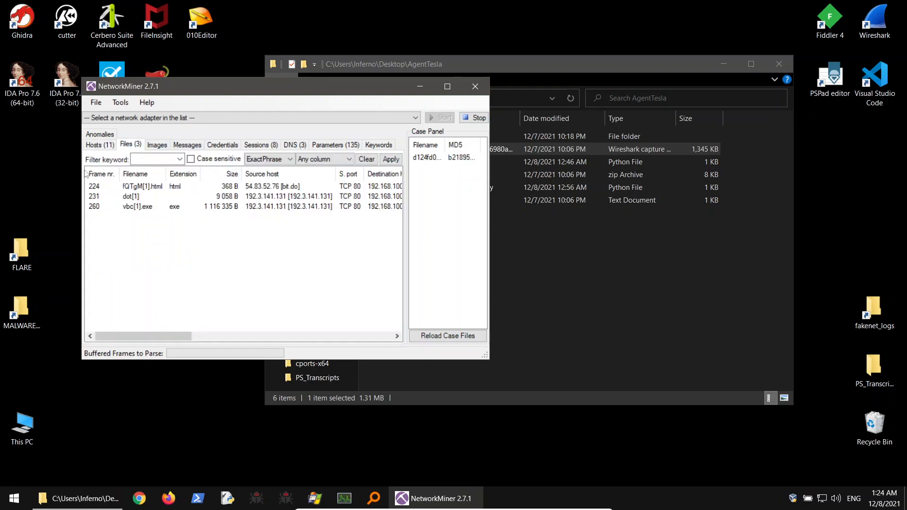
{"action": "left_click", "coordinate": [149, 189]}
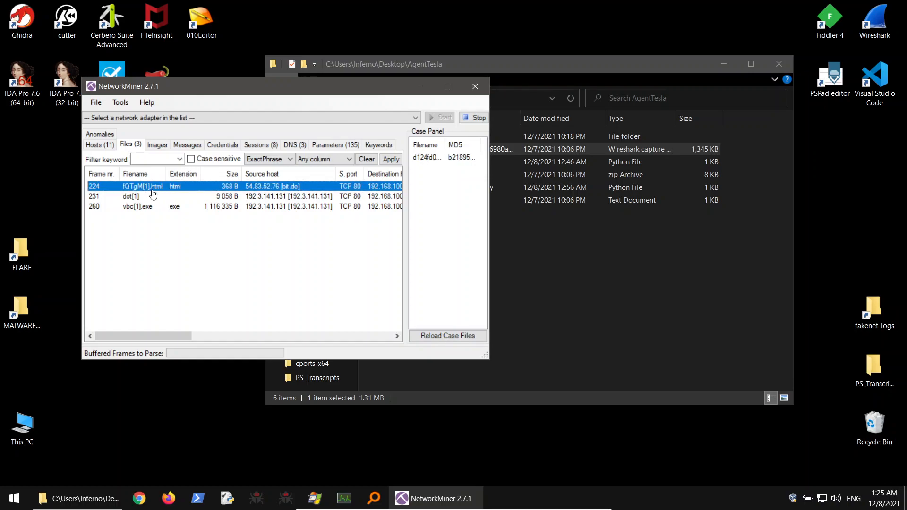
{"action": "right_click", "coordinate": [152, 190]}
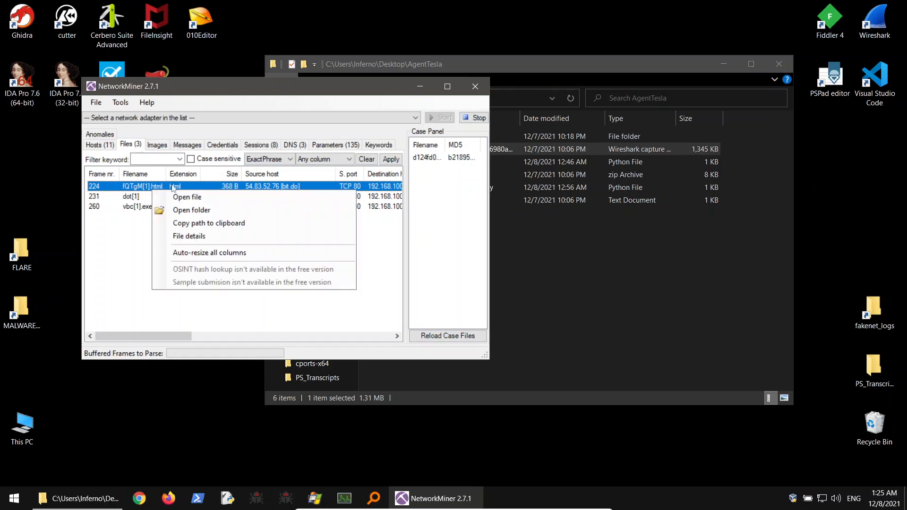
{"action": "left_click", "coordinate": [244, 197]}
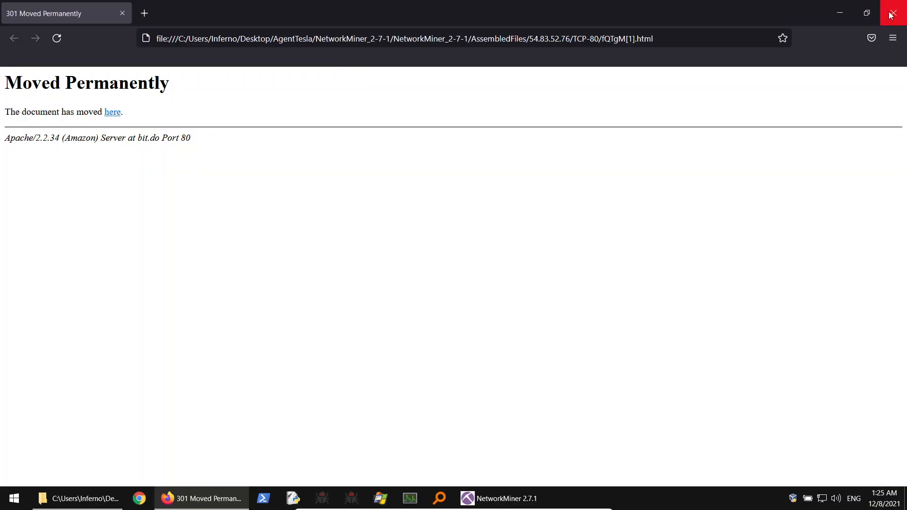
{"action": "left_click", "coordinate": [892, 13]}
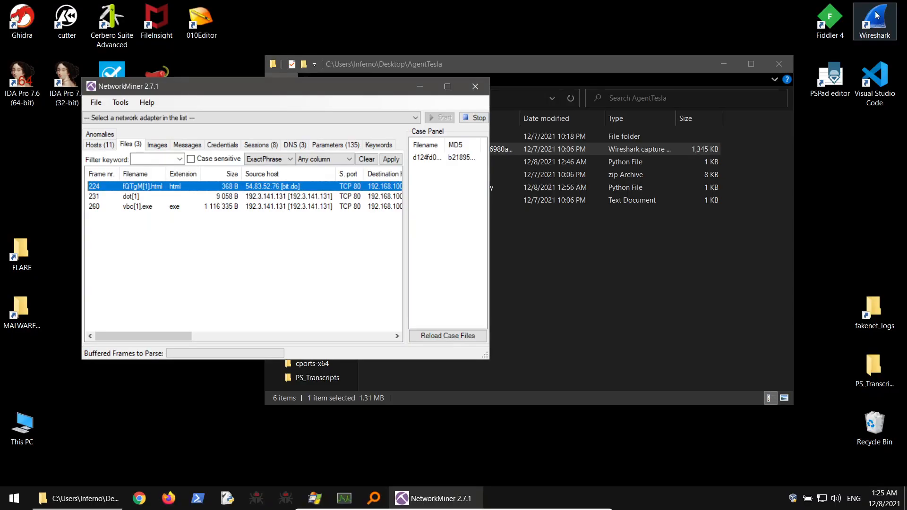
Open the folder holding the extracted HTML page, examine the redirect link of fQTgM.html in 010 Editor, and close the editor.
{"action": "right_click", "coordinate": [141, 185]}
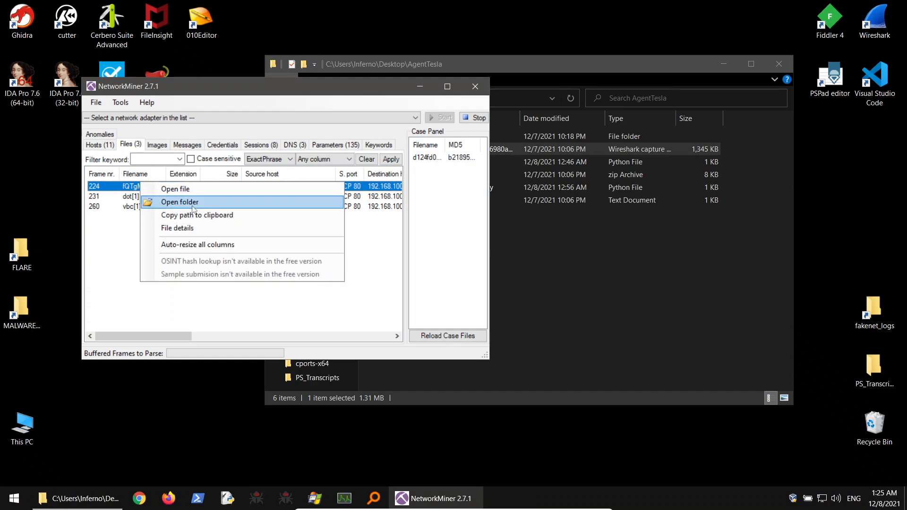
{"action": "left_click", "coordinate": [186, 213]}
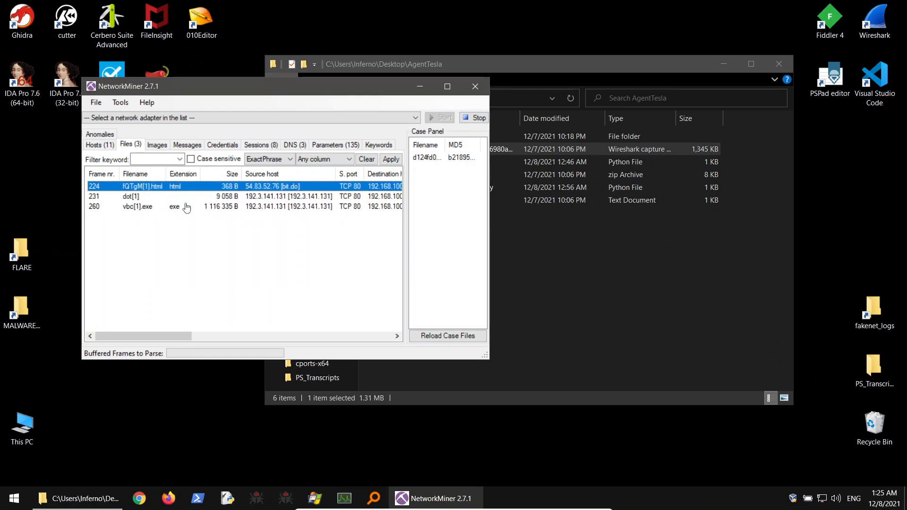
{"action": "right_click", "coordinate": [424, 151]}
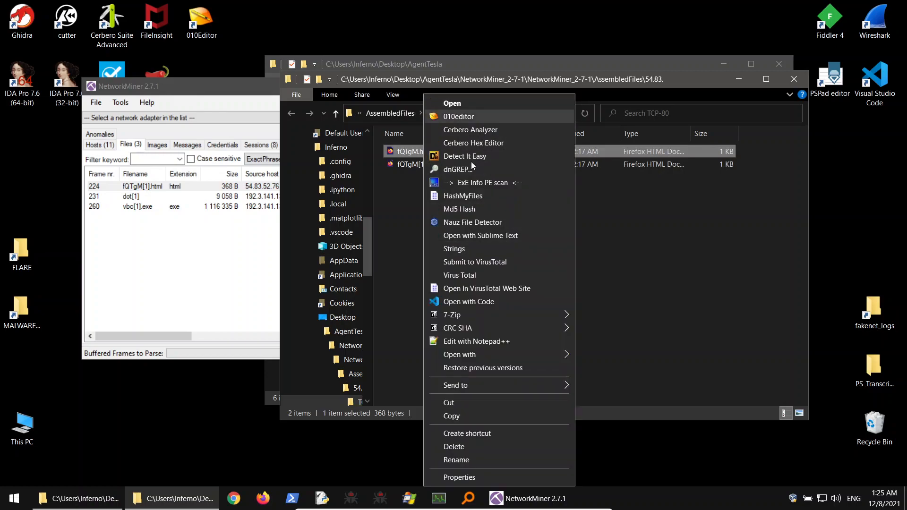
{"action": "left_click", "coordinate": [460, 120]}
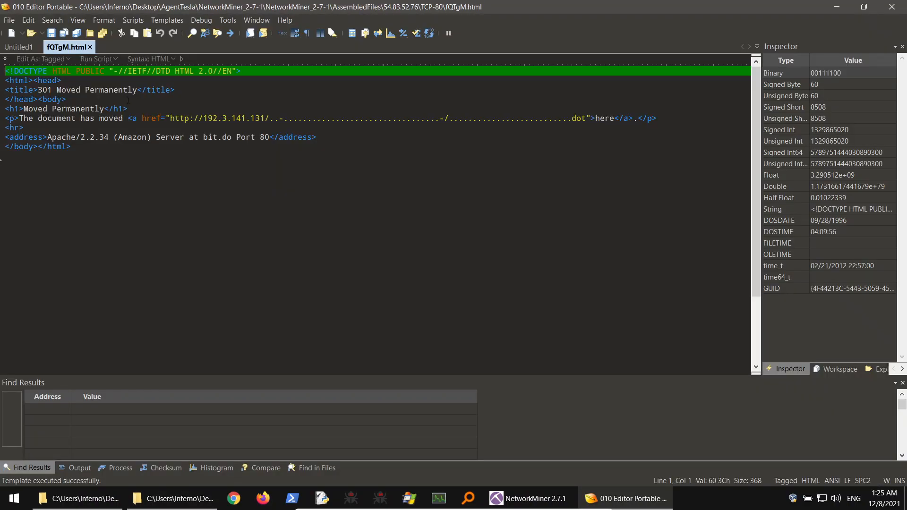
{"action": "left_click_drag", "start_coordinate": [34, 90], "coordinate": [67, 99]}
{"action": "left_click_drag", "start_coordinate": [168, 125], "coordinate": [283, 125]}
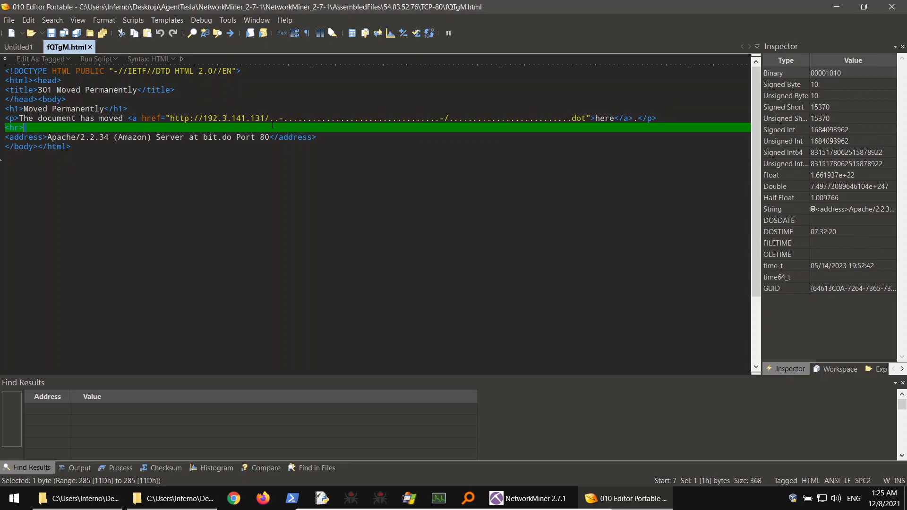
{"action": "left_click", "coordinate": [892, 6]}
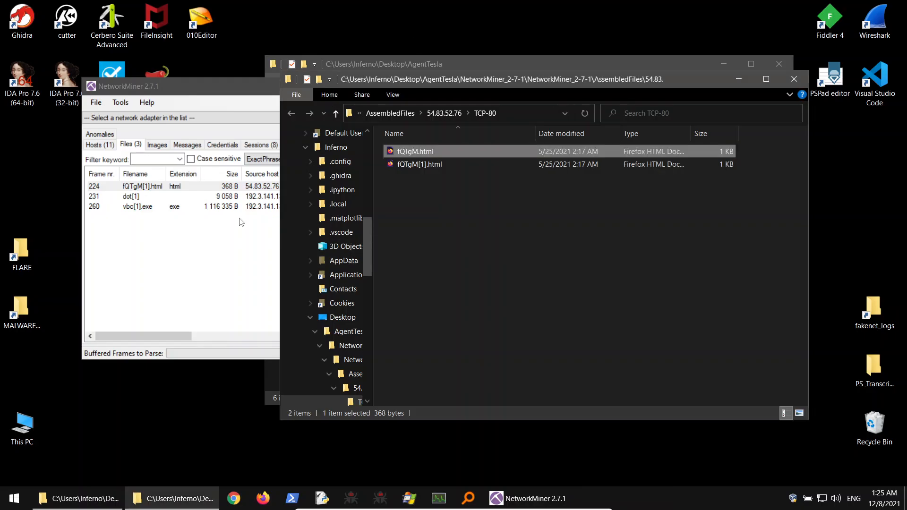
Widen the NetworkMiner window, open the folder of the extracted dot[1] file, copy the dot file, and close that folder.
{"action": "left_click", "coordinate": [135, 197]}
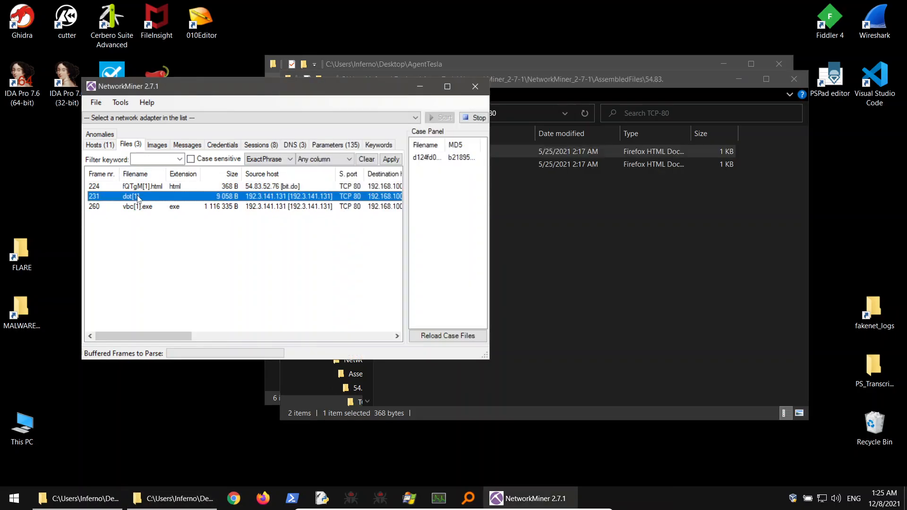
{"action": "right_click", "coordinate": [136, 197]}
{"action": "left_click", "coordinate": [363, 281]}
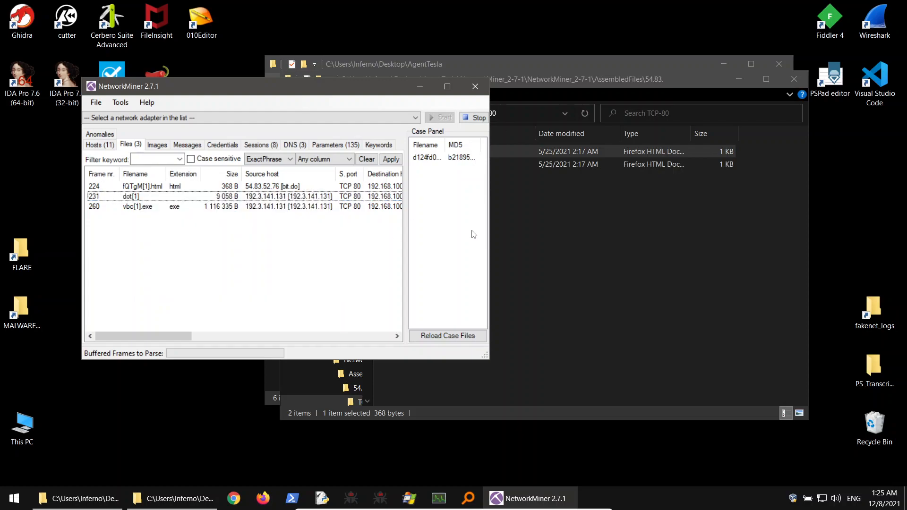
{"action": "left_click_drag", "start_coordinate": [489, 237], "coordinate": [624, 234]}
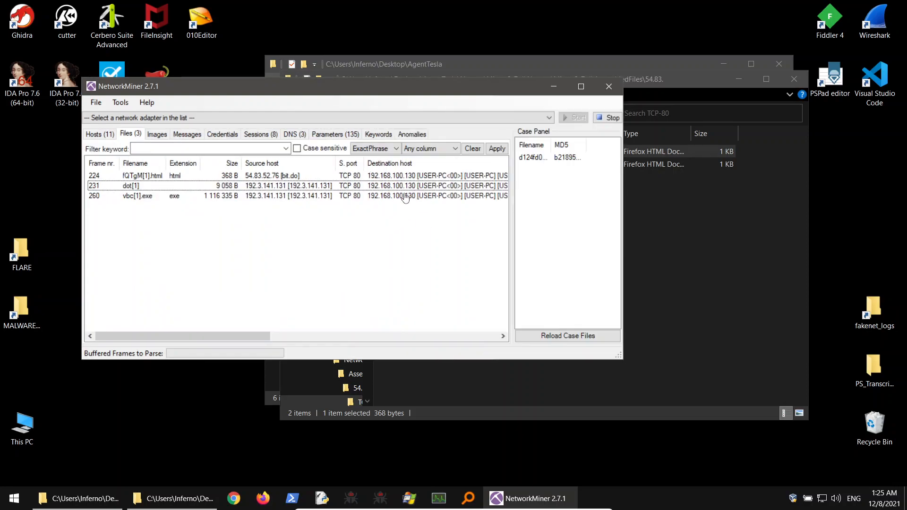
{"action": "right_click", "coordinate": [167, 186]}
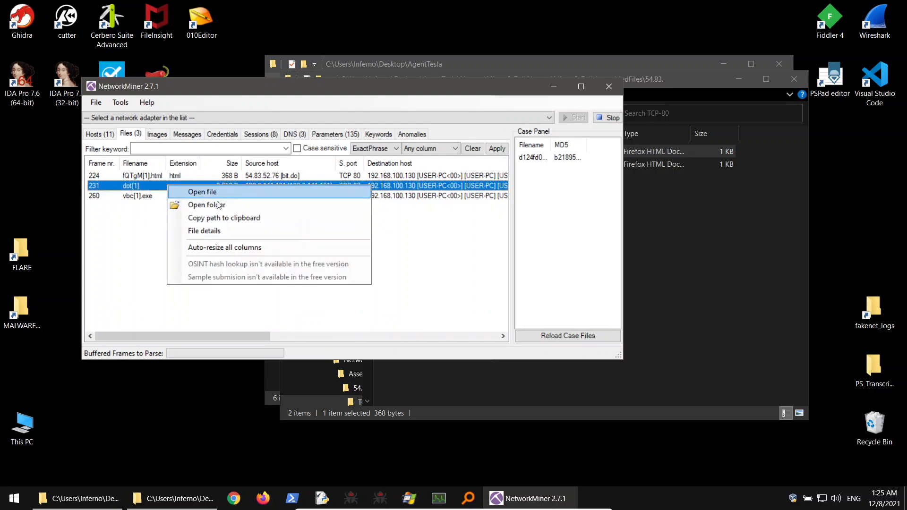
{"action": "left_click", "coordinate": [218, 205]}
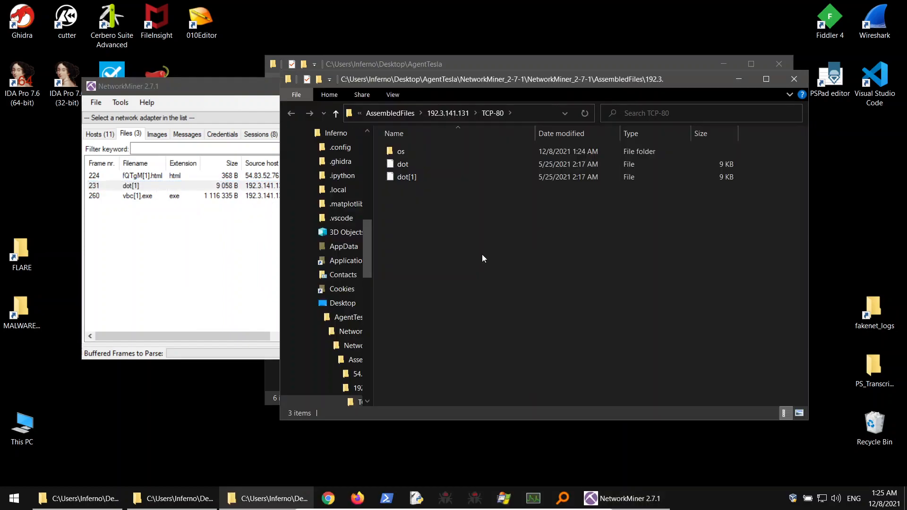
{"action": "left_click", "coordinate": [404, 165]}
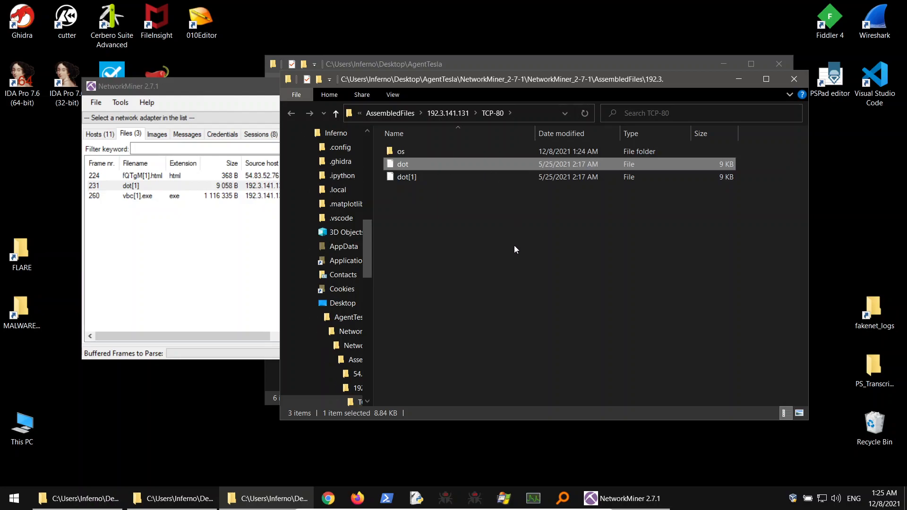
{"action": "left_click", "coordinate": [795, 79]}
Return from the extracted HTML folder to the AgentTesla folder and paste the dot file there.
{"action": "left_click", "coordinate": [636, 222]}
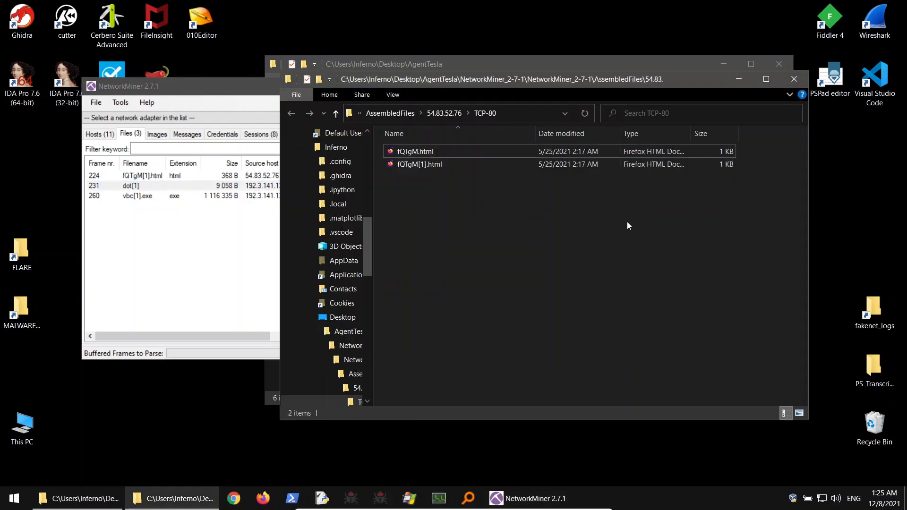
{"action": "left_click", "coordinate": [394, 114]}
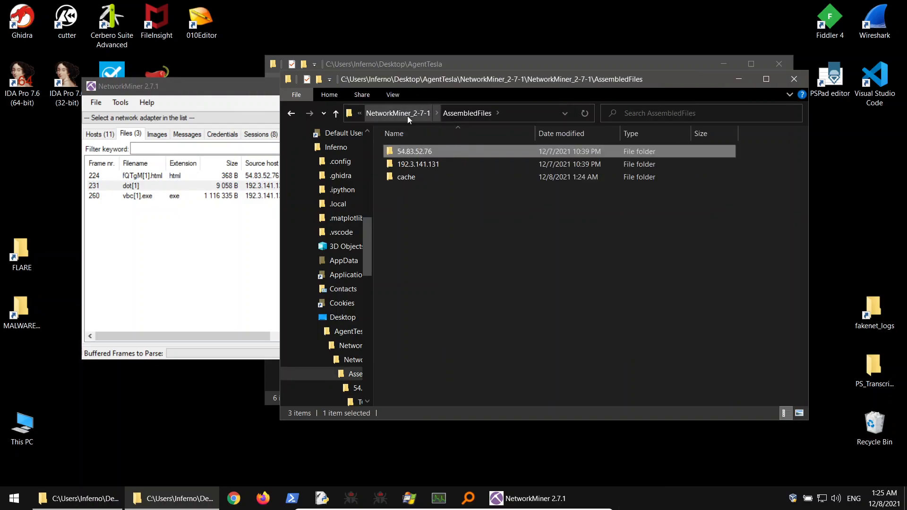
{"action": "left_click", "coordinate": [392, 114]}
{"action": "left_click", "coordinate": [390, 116]}
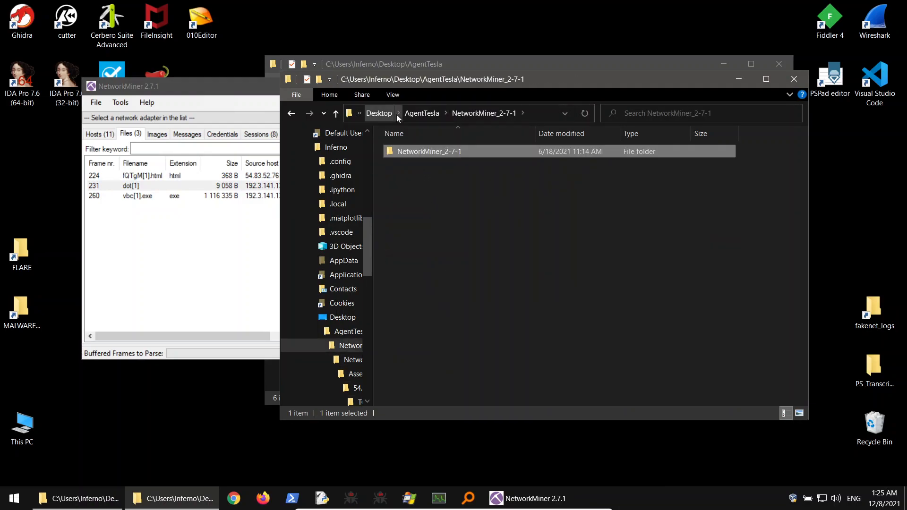
{"action": "left_click", "coordinate": [422, 113]}
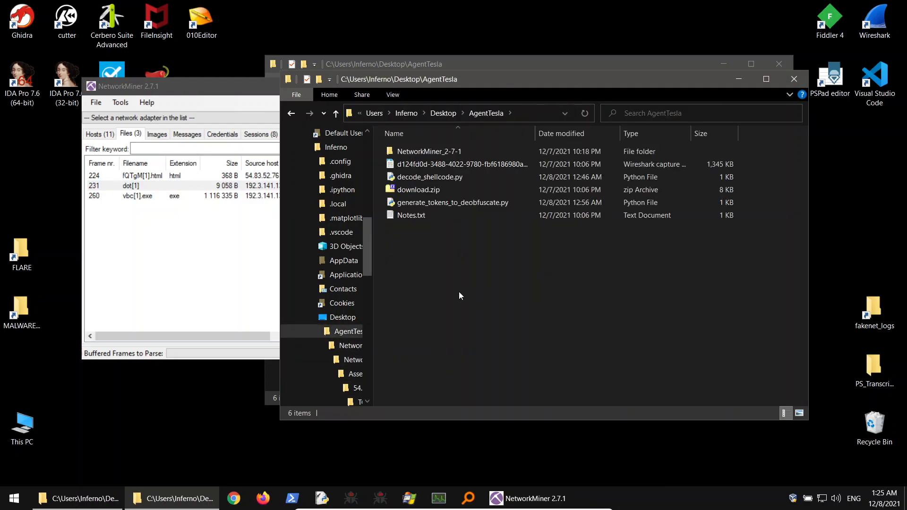
Open the folder of the extracted vbc[1].exe, examine the header of vbc.exe in 010 Editor, and close the editor.
{"action": "left_click", "coordinate": [134, 197]}
{"action": "right_click", "coordinate": [151, 196]}
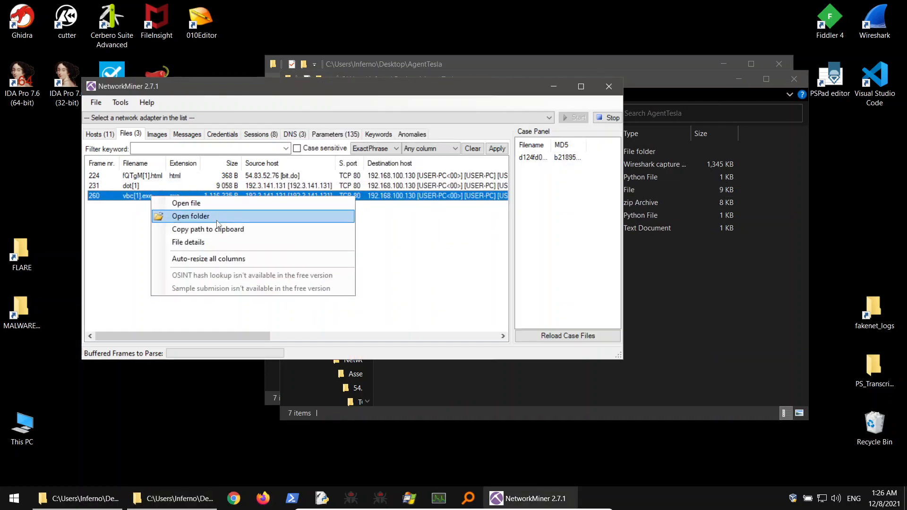
{"action": "left_click", "coordinate": [217, 224]}
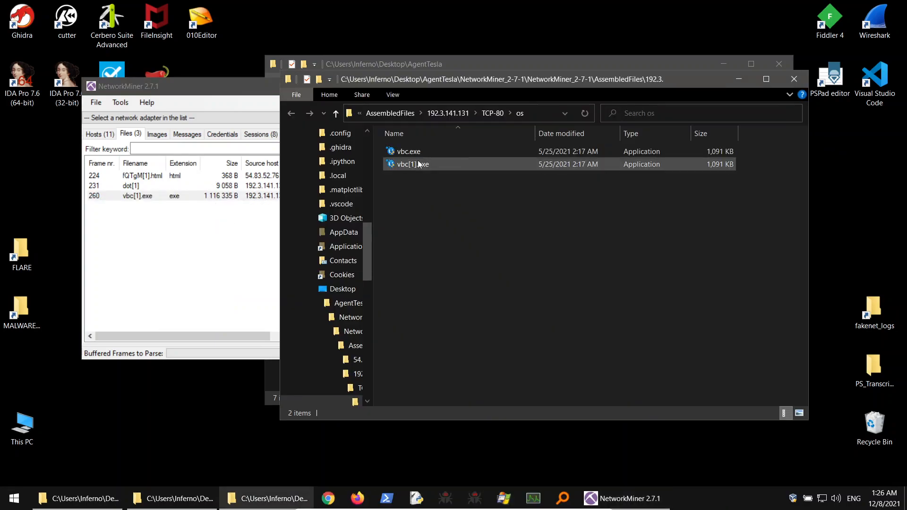
{"action": "left_click", "coordinate": [421, 156]}
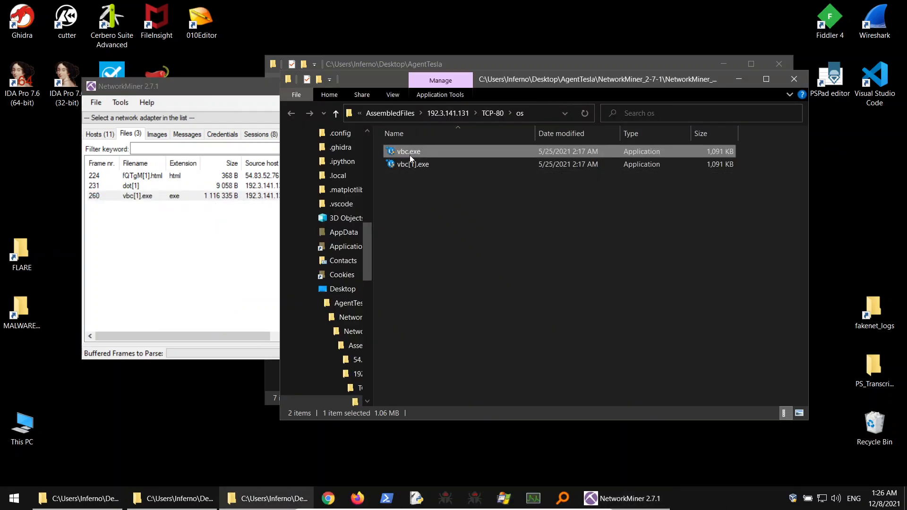
{"action": "right_click", "coordinate": [410, 158]}
{"action": "left_click", "coordinate": [452, 95]}
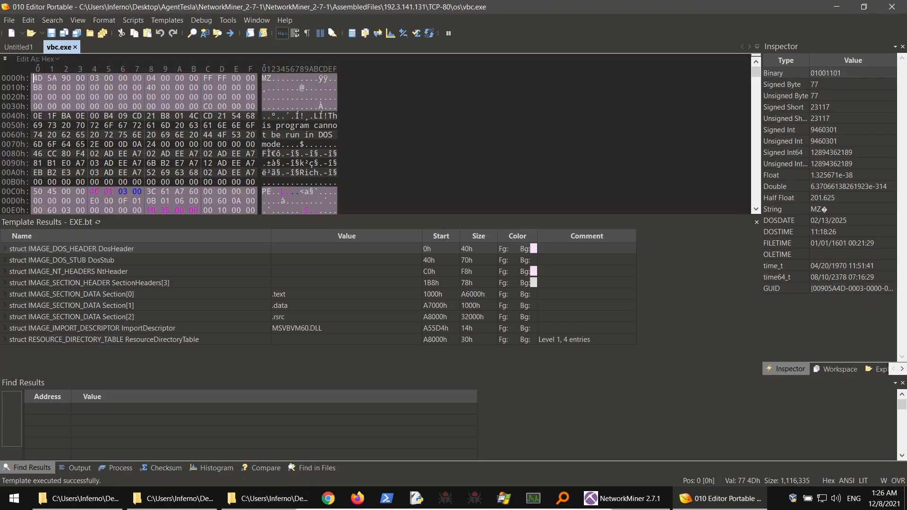
{"action": "left_click", "coordinate": [892, 7]}
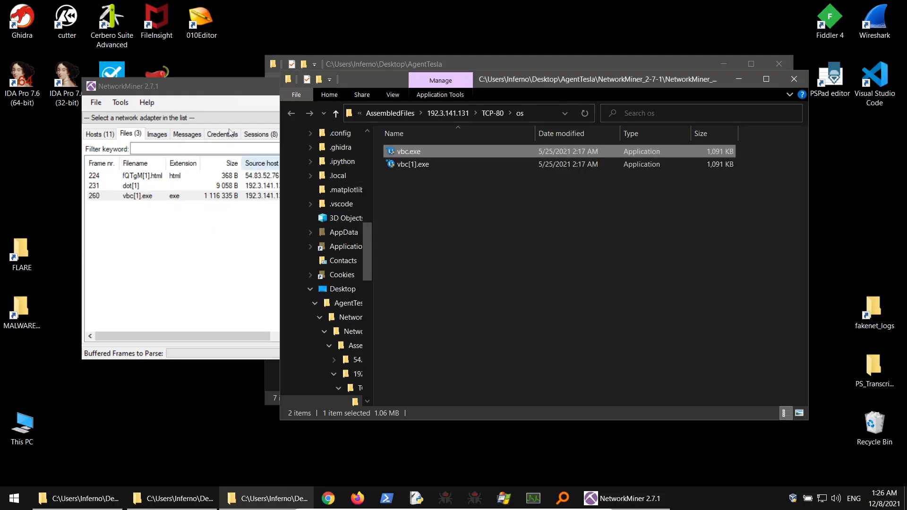
Close NetworkMiner and copy vbc.exe from the extracted os folder into the AgentTesla folder.
{"action": "left_click", "coordinate": [211, 96]}
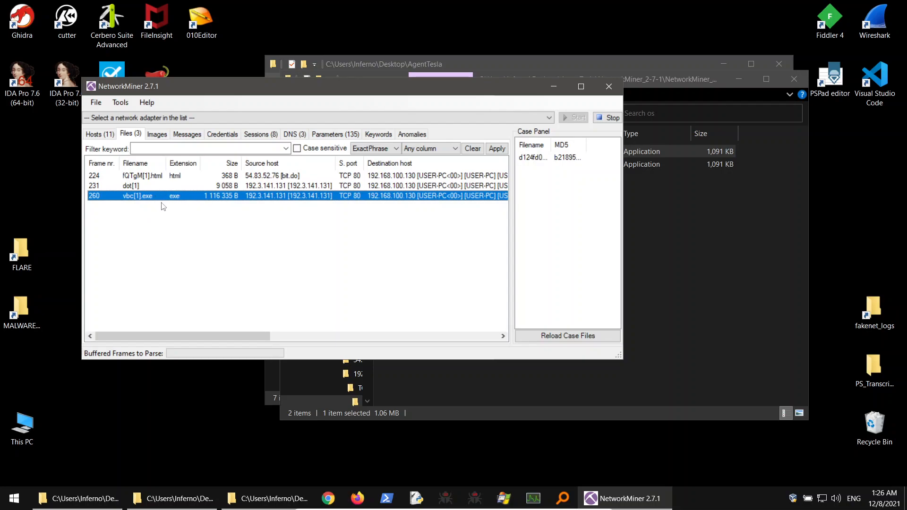
{"action": "left_click", "coordinate": [609, 87]}
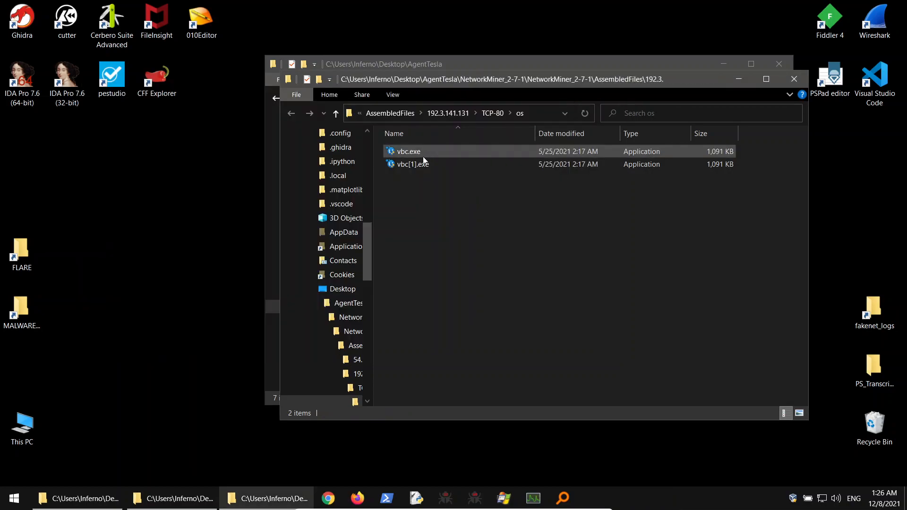
{"action": "left_click", "coordinate": [387, 118]}
{"action": "left_click", "coordinate": [387, 116]}
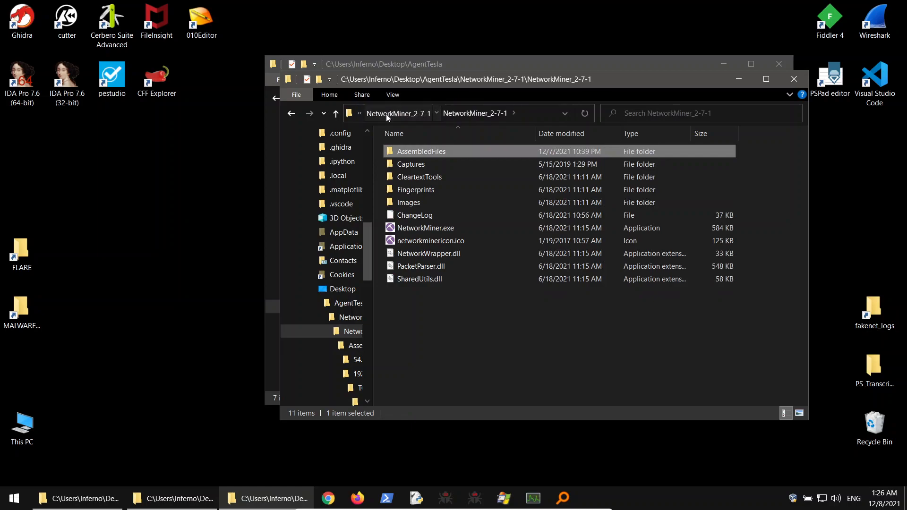
{"action": "left_click", "coordinate": [387, 114]}
{"action": "left_click", "coordinate": [428, 115]}
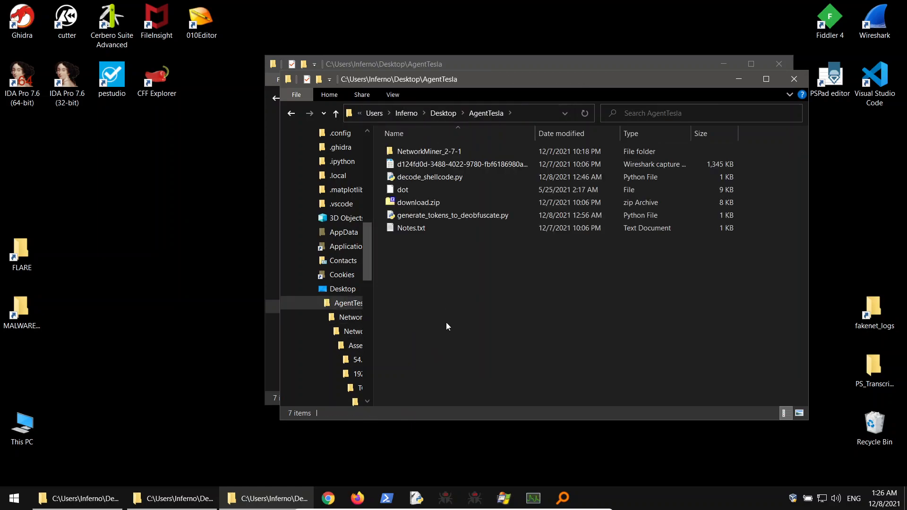
{"action": "key", "text": "v"}
Close the original AgentTesla Explorer window, keeping the one with the pasted dot and vbc.exe files.
{"action": "left_click", "coordinate": [410, 191]}
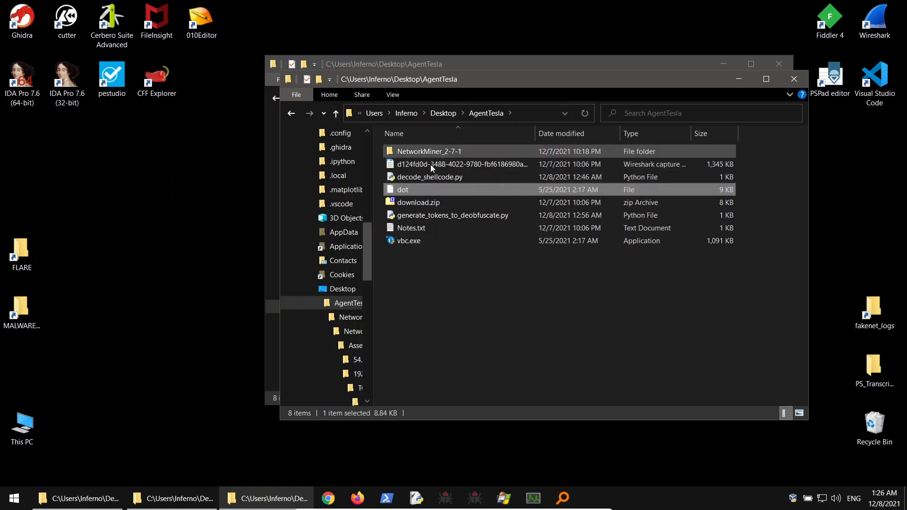
{"action": "left_click", "coordinate": [412, 70]}
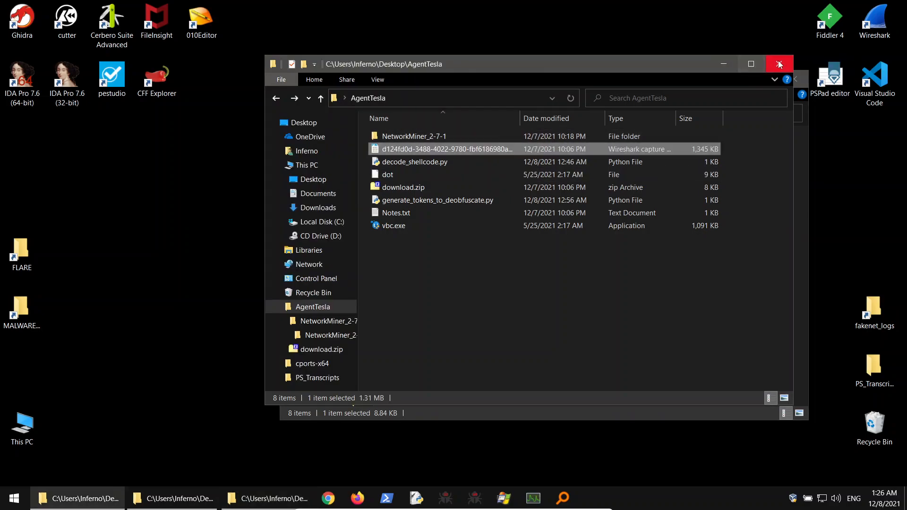
{"action": "left_click", "coordinate": [779, 63]}
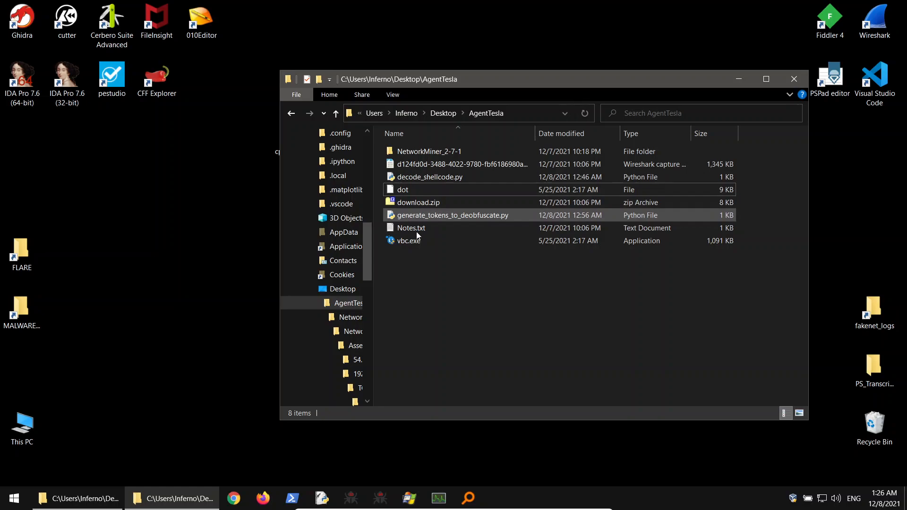
{"action": "mouse_move", "coordinate": [544, 506]}
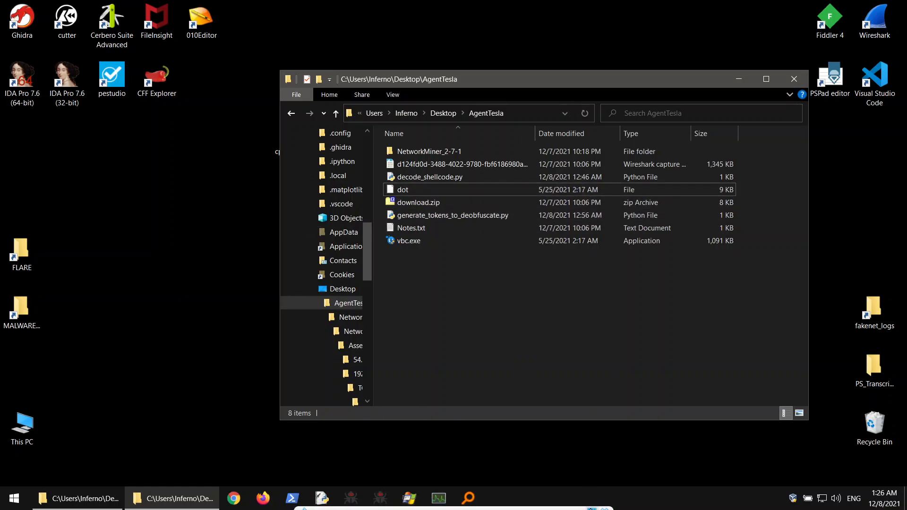
Leave full-screen mode and switch from the Windows 10 virtual machine to FLARE_VM_WIN7.
{"action": "left_click", "coordinate": [592, 504]}
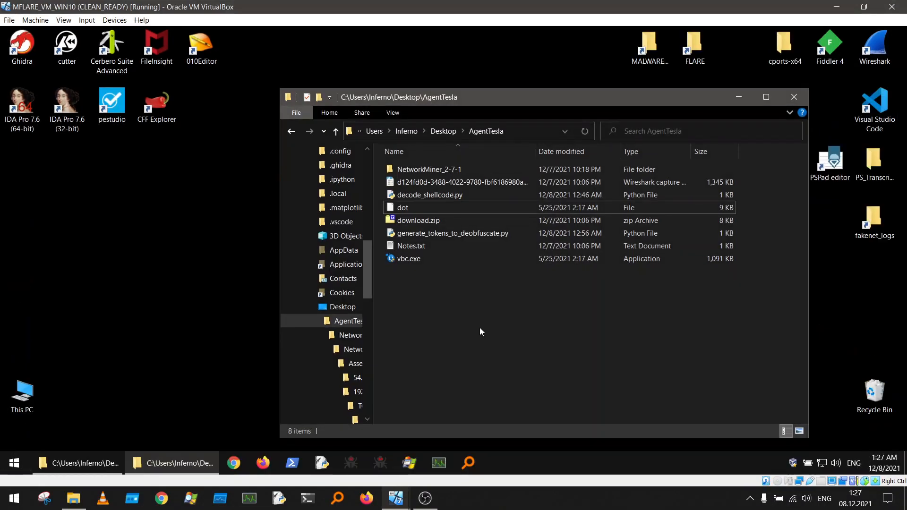
{"action": "key", "text": "super+Tab"}
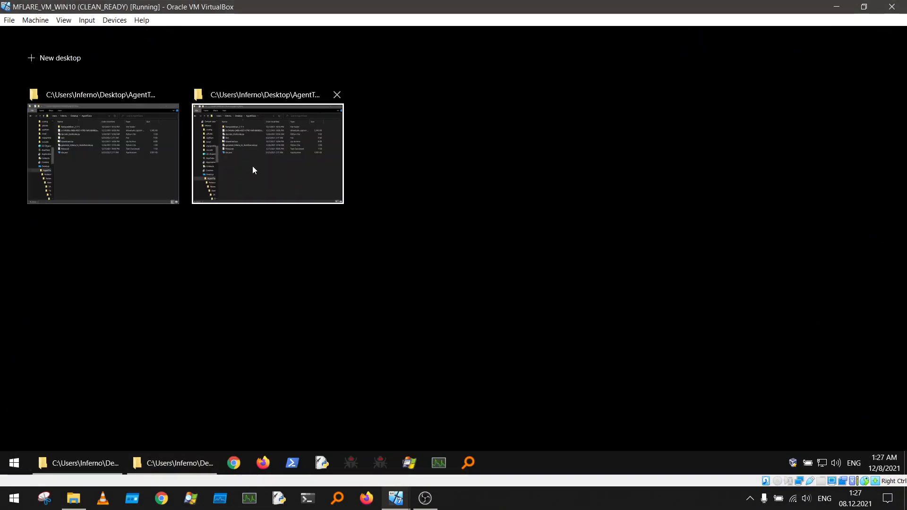
{"action": "left_click", "coordinate": [77, 144]}
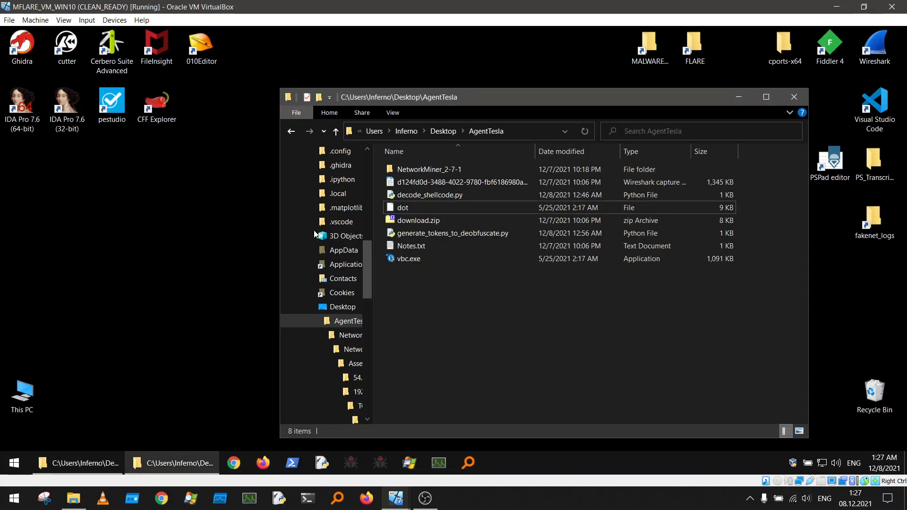
{"action": "key", "text": "super+Tab"}
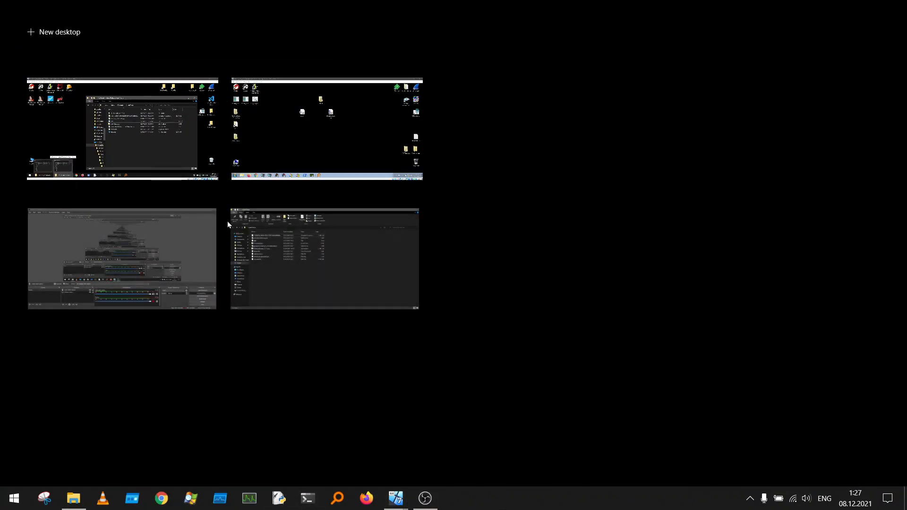
{"action": "left_click", "coordinate": [315, 134]}
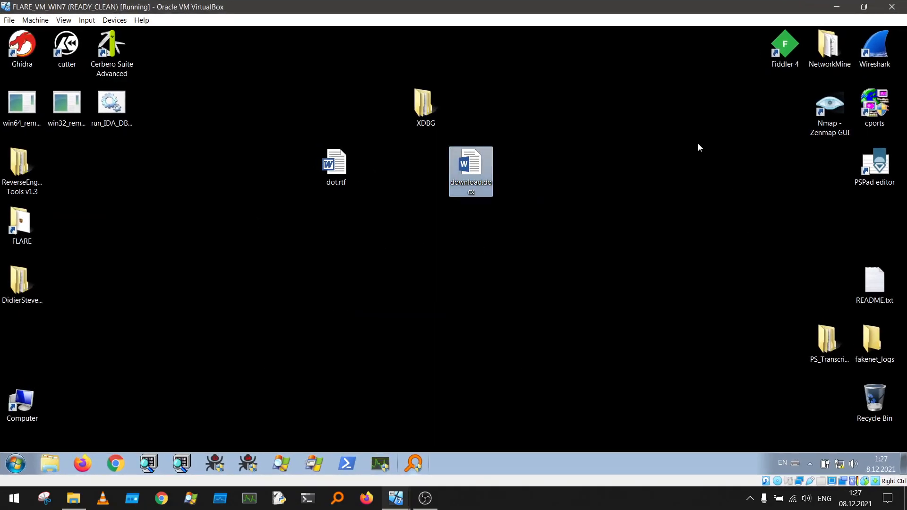
Launch Wireshark, start capturing on Local Area Connection, and move its window clear of the Word documents on the desktop.
{"action": "left_click", "coordinate": [877, 50]}
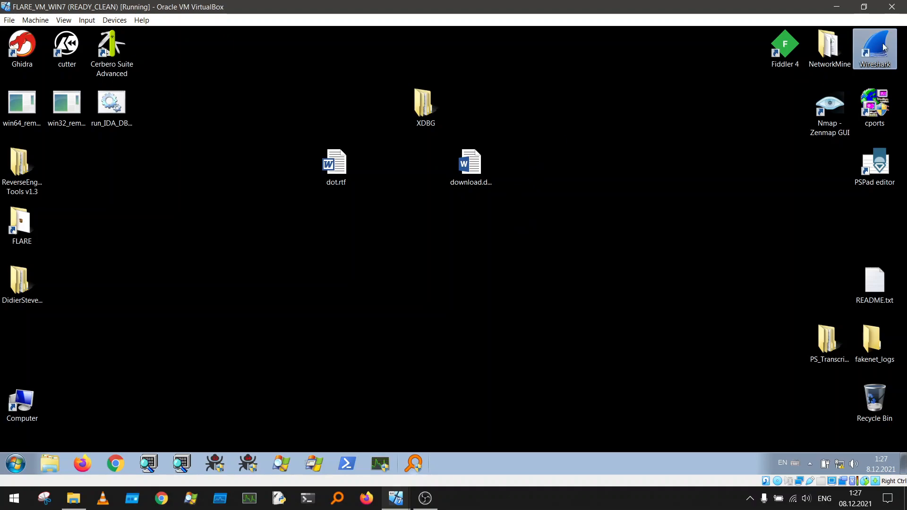
{"action": "double_click", "coordinate": [877, 57]}
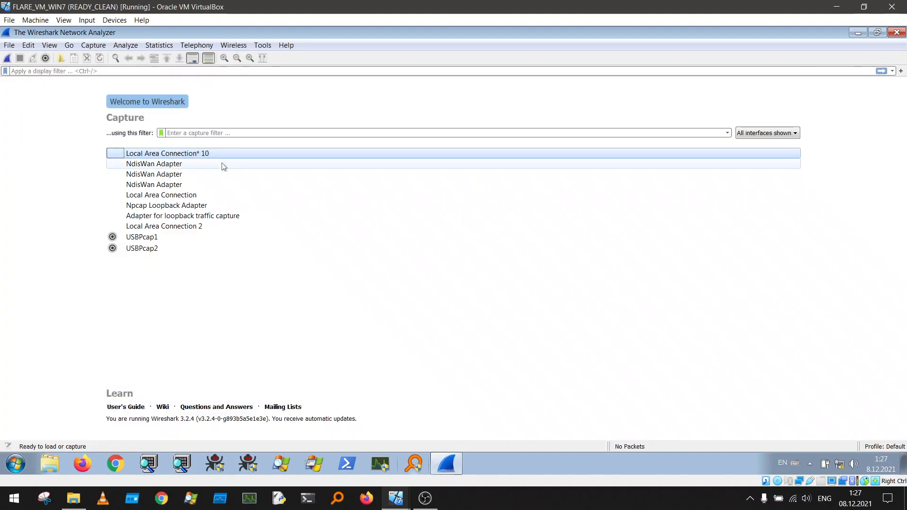
{"action": "double_click", "coordinate": [161, 195]}
{"action": "left_click_drag", "start_coordinate": [161, 32], "coordinate": [642, 62]}
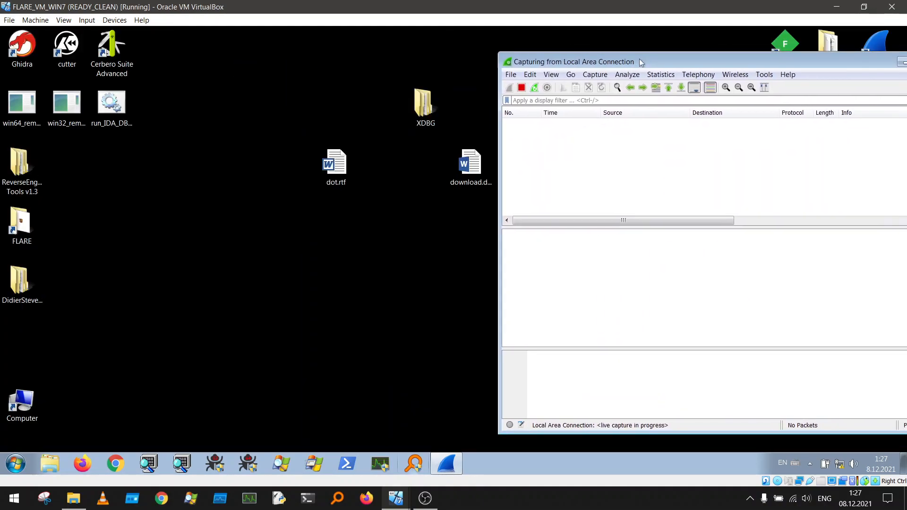
Open download.docx in Word to trigger its network traffic, close Word, and maximize the Wireshark capture window.
{"action": "double_click", "coordinate": [470, 165]}
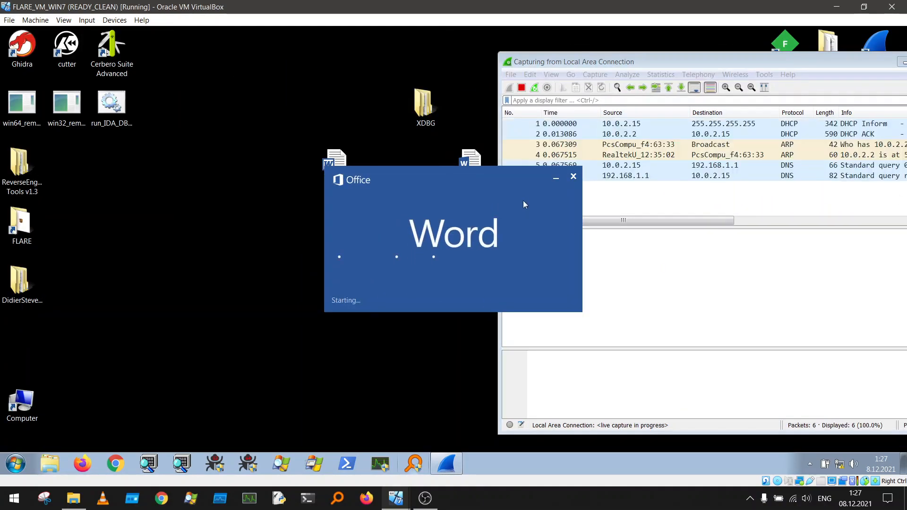
{"action": "left_click", "coordinate": [574, 178]}
{"action": "double_click", "coordinate": [606, 62]}
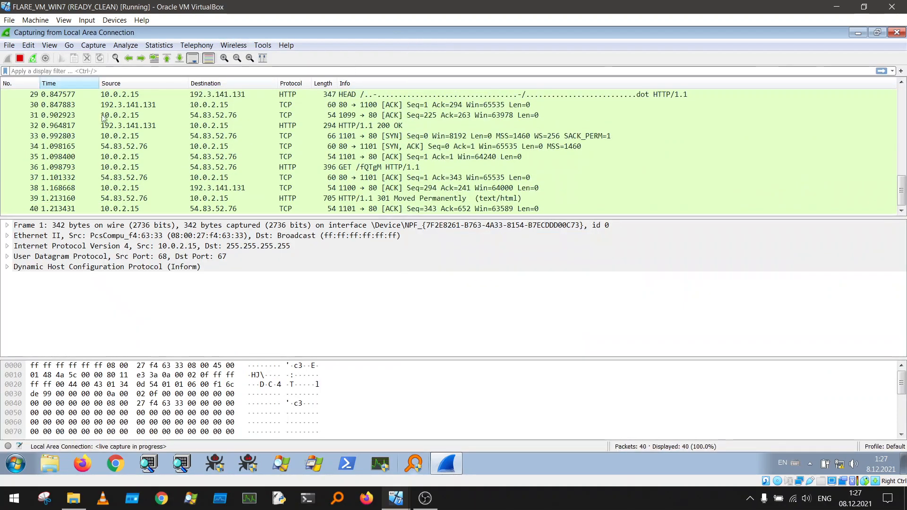
Filter the captured packets by http and examine the requests to /fQTgM and the dot file with their responses.
{"action": "left_click", "coordinate": [227, 71]}
{"action": "type", "text": "http"}
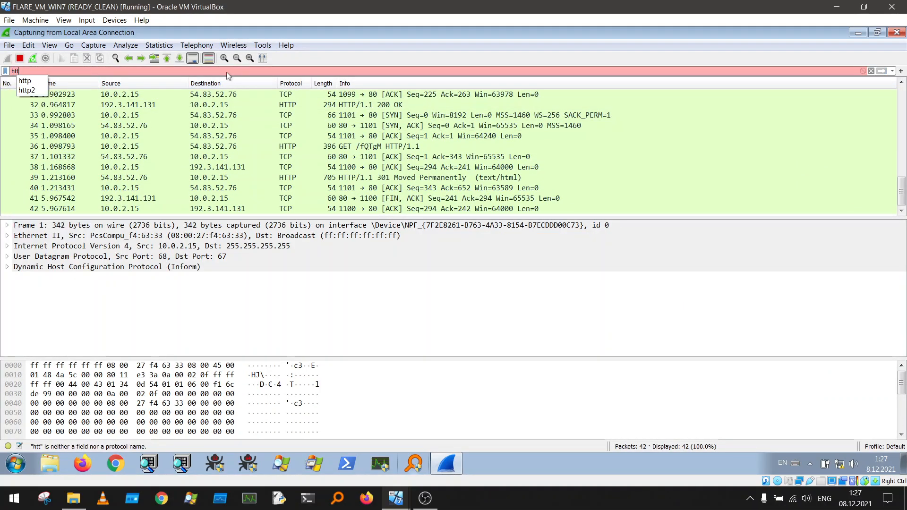
{"action": "key", "text": "Return"}
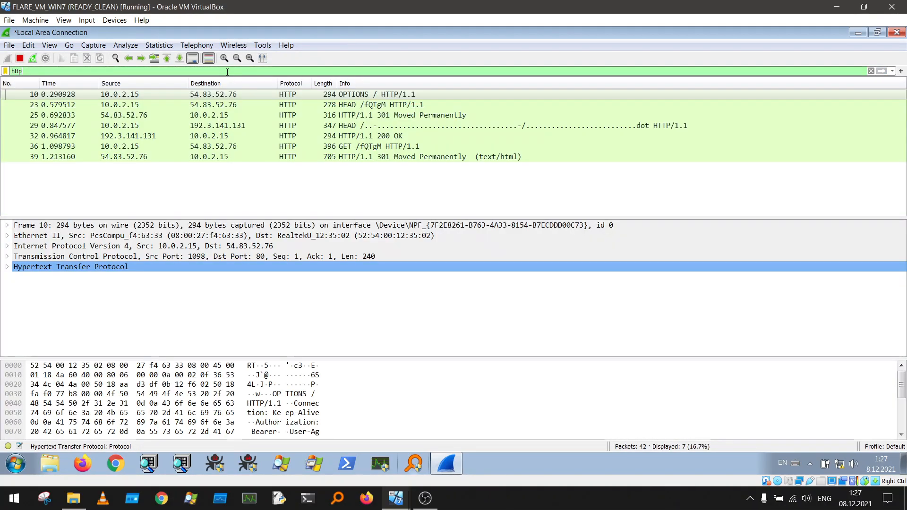
{"action": "left_click", "coordinate": [373, 105]}
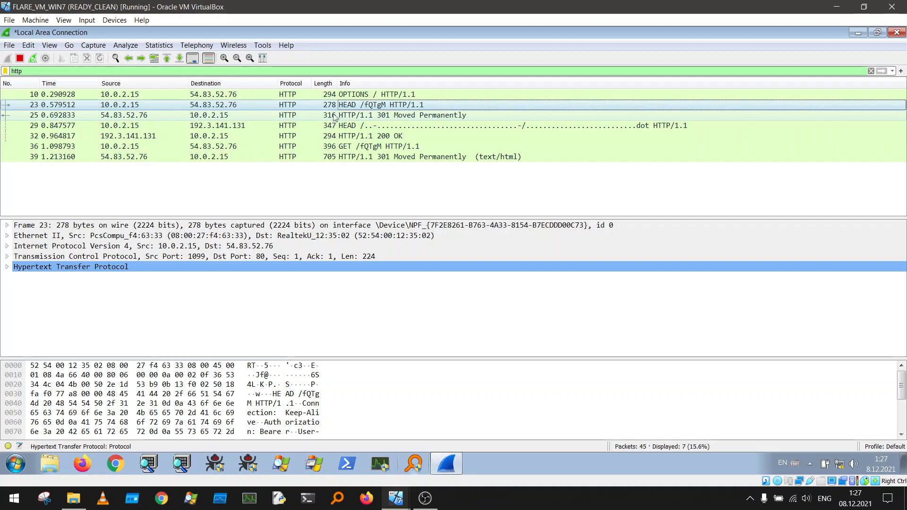
{"action": "left_click", "coordinate": [349, 116]}
{"action": "left_click", "coordinate": [346, 136]}
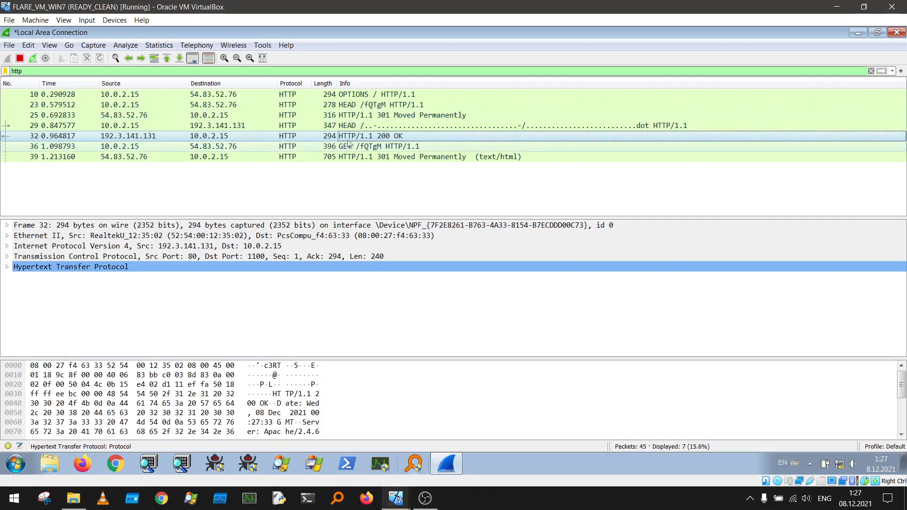
{"action": "left_click", "coordinate": [313, 146]}
{"action": "left_click", "coordinate": [313, 157]}
{"action": "left_click", "coordinate": [313, 146]}
Follow the HTTP stream of the GET /fQTgM request and examine its host and the redirect link to the dot file.
{"action": "right_click", "coordinate": [308, 146]}
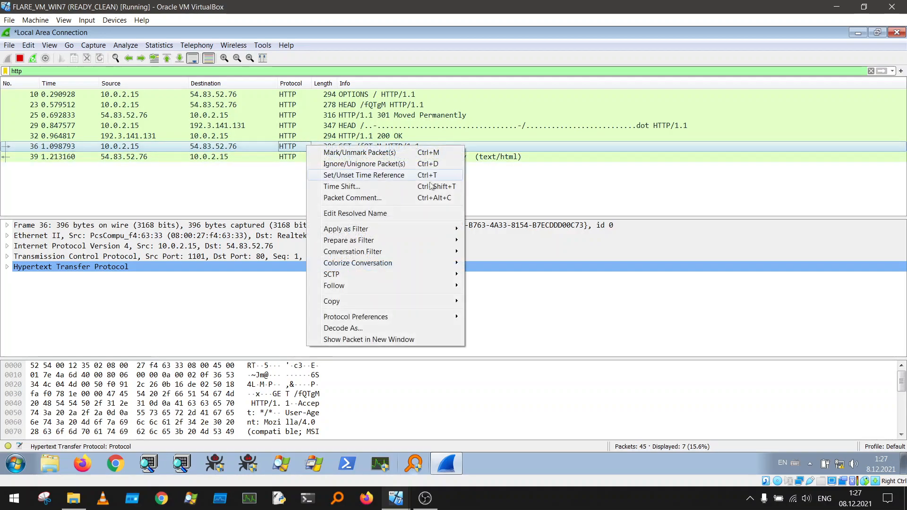
{"action": "mouse_move", "coordinate": [383, 292]}
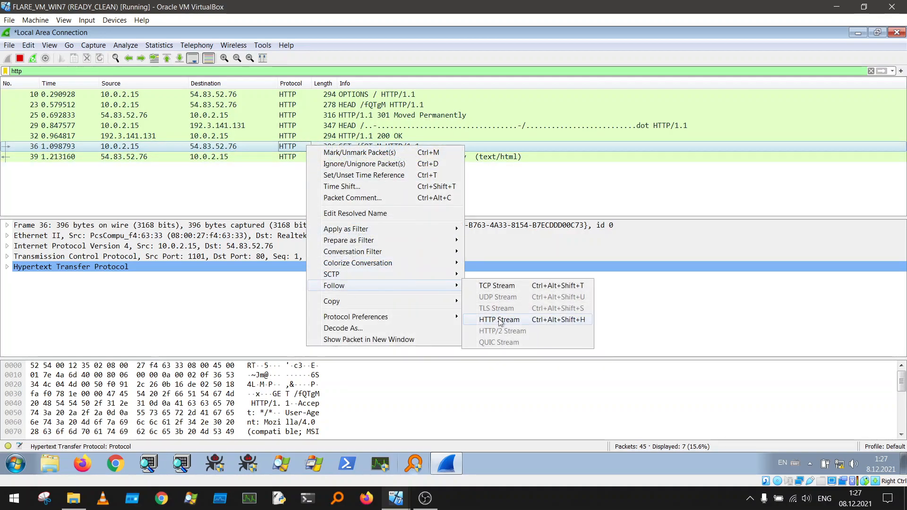
{"action": "left_click", "coordinate": [499, 320]}
{"action": "left_click_drag", "start_coordinate": [192, 74], "coordinate": [328, 105]}
{"action": "left_click_drag", "start_coordinate": [284, 130], "coordinate": [274, 103]}
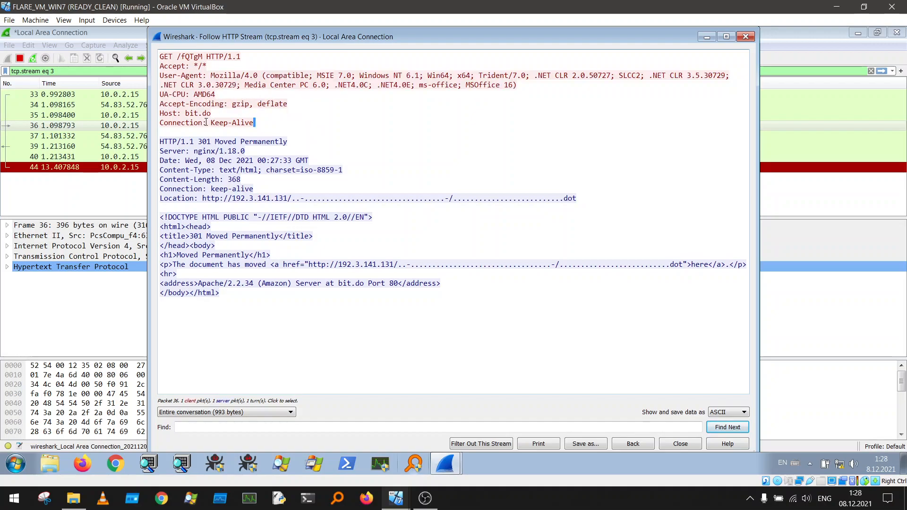
{"action": "left_click_drag", "start_coordinate": [210, 112], "coordinate": [177, 114]}
{"action": "left_click_drag", "start_coordinate": [311, 264], "coordinate": [676, 274]}
{"action": "left_click", "coordinate": [581, 338]}
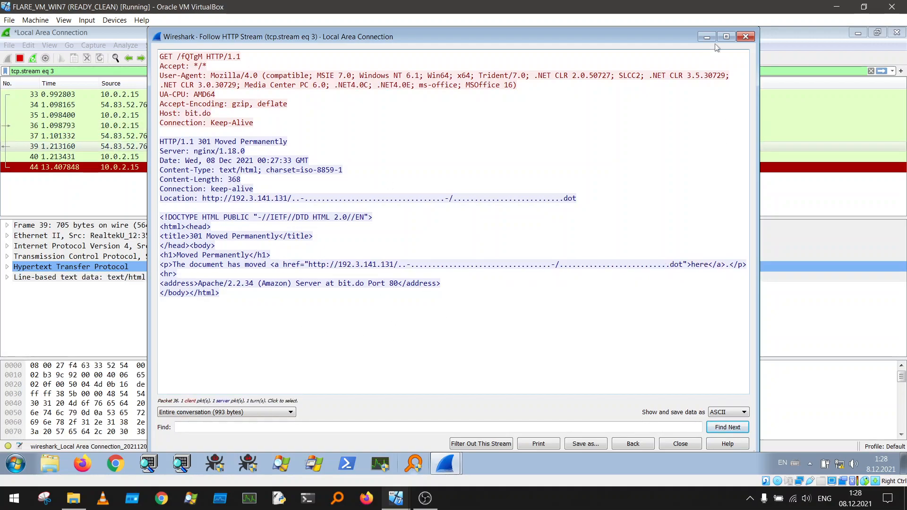
Close the HTTP stream, then stop the capture and quit Wireshark without saving the packets.
{"action": "left_click", "coordinate": [746, 36]}
{"action": "left_click", "coordinate": [897, 32]}
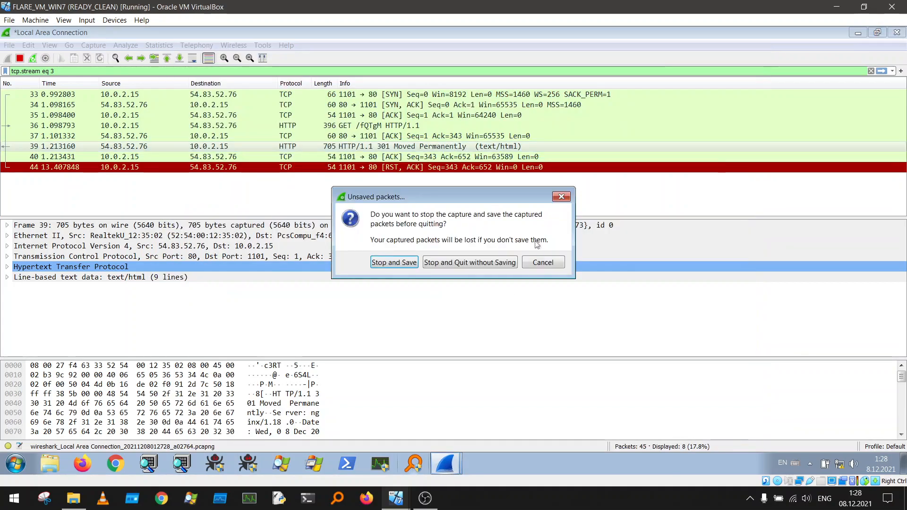
{"action": "left_click", "coordinate": [495, 265]}
Delete download.docx and its leftover temporary file ~$wnload.docx from the desktop.
{"action": "left_click", "coordinate": [474, 194]}
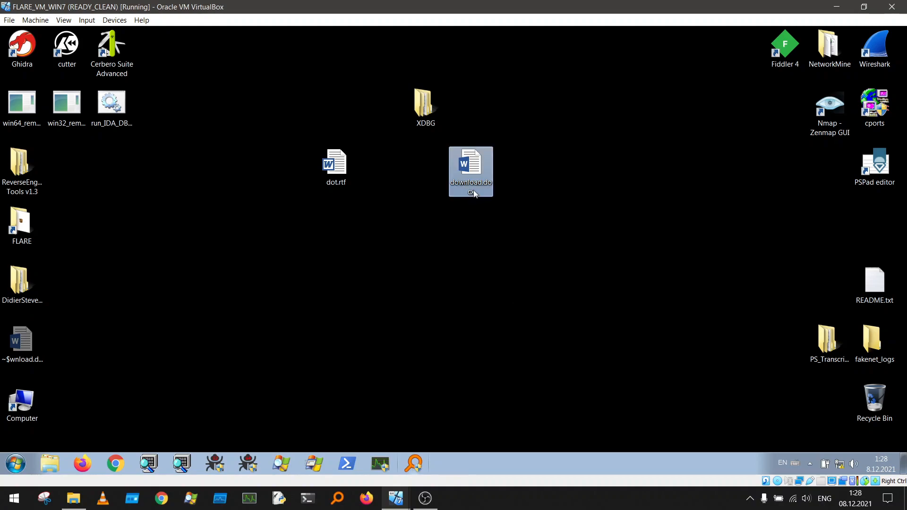
{"action": "key", "text": "Delete"}
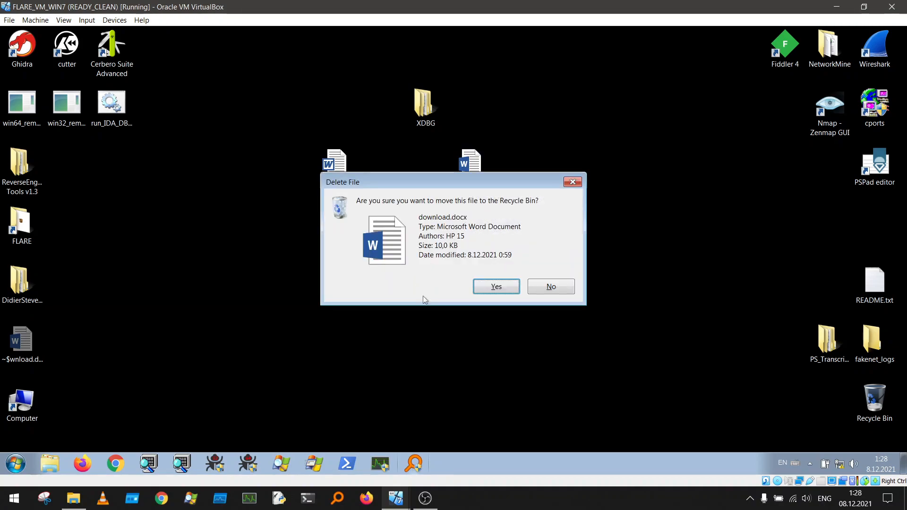
{"action": "left_click", "coordinate": [486, 286]}
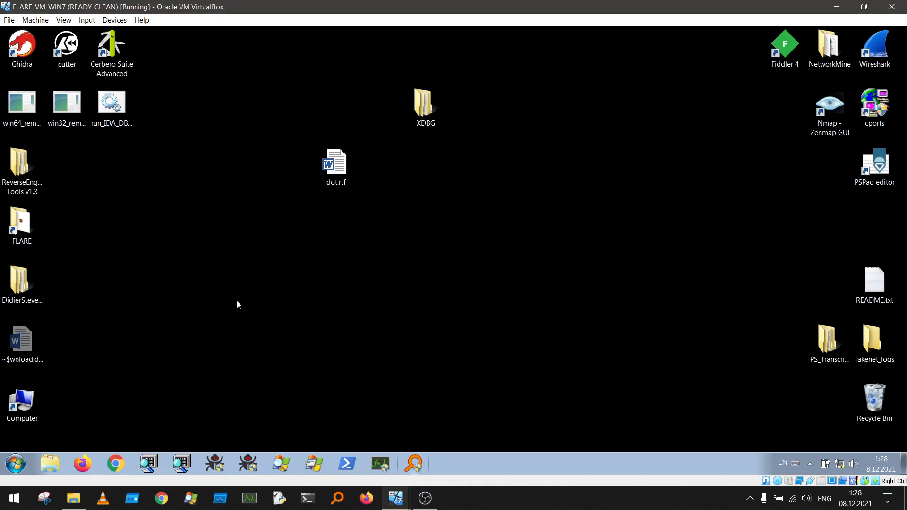
{"action": "left_click", "coordinate": [39, 335]}
{"action": "key", "text": "Delete"}
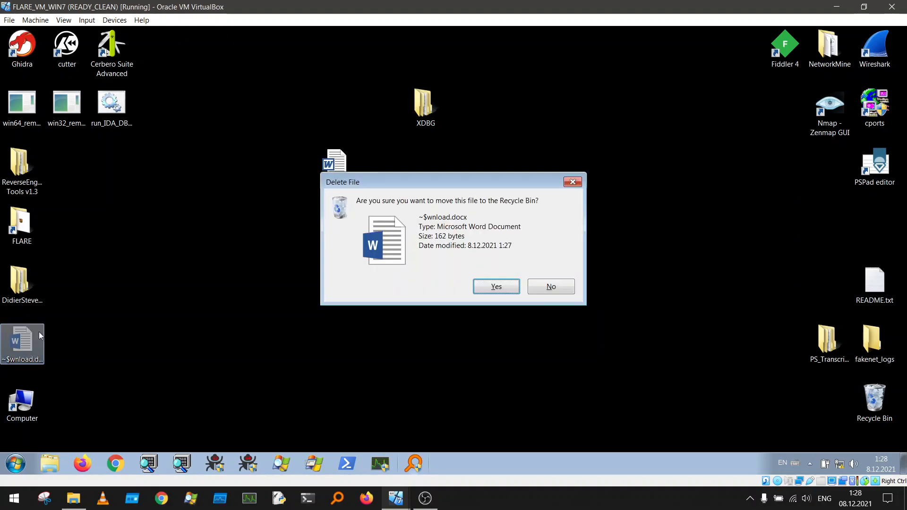
{"action": "left_click", "coordinate": [478, 290]}
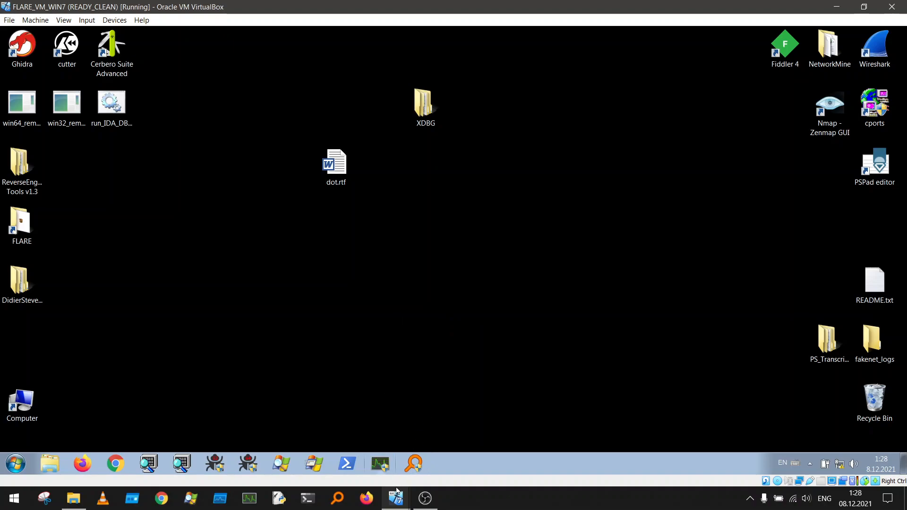
Switch back to the MFLARE_VM_WIN10 virtual machine and put it in full-screen mode.
{"action": "mouse_move", "coordinate": [397, 493]}
{"action": "left_click", "coordinate": [441, 444]}
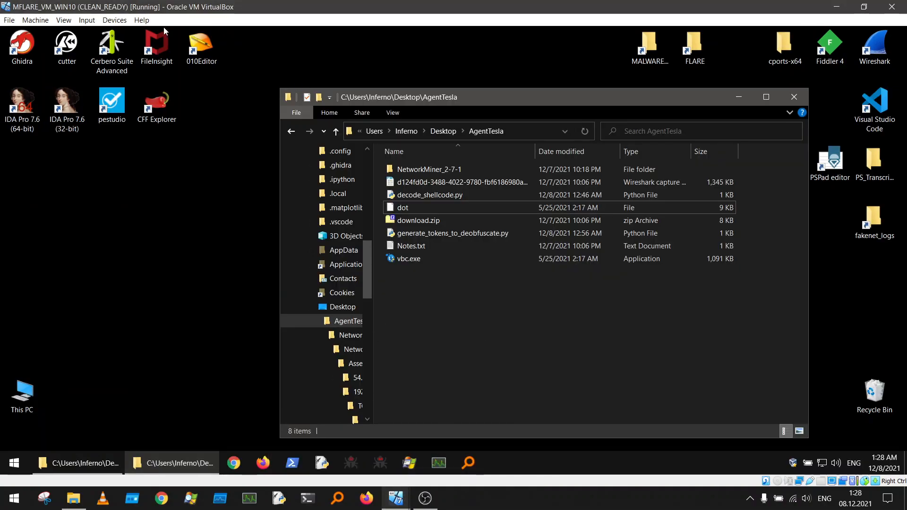
{"action": "left_click", "coordinate": [64, 20]}
{"action": "left_click", "coordinate": [85, 38]}
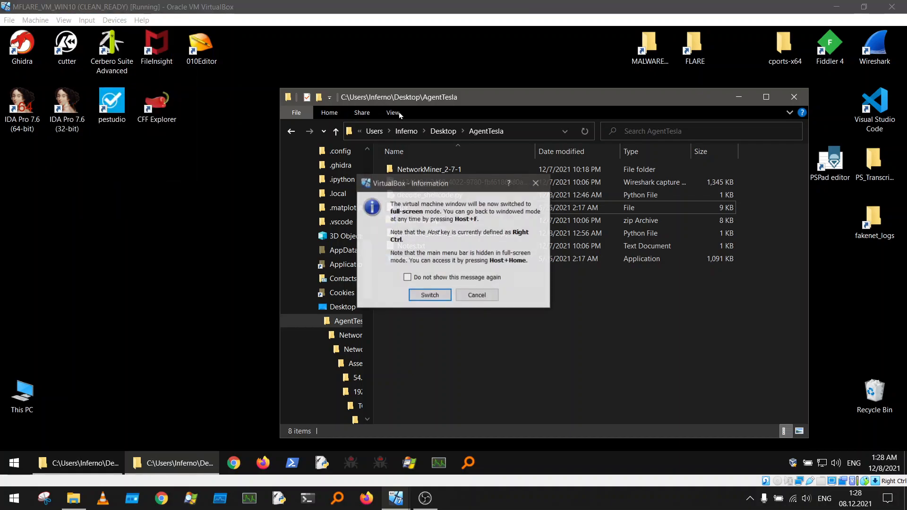
{"action": "left_click", "coordinate": [430, 295]}
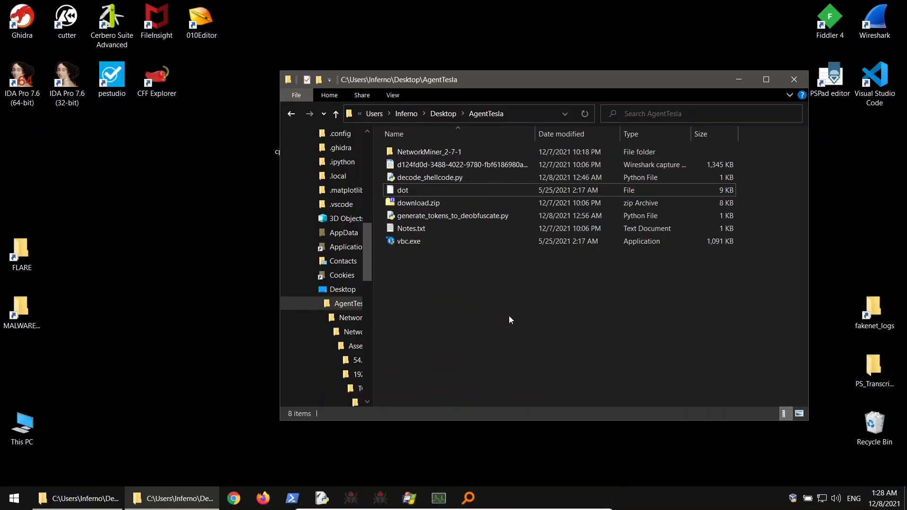
Open the dot file from the AgentTesla folder in 010 Editor.
{"action": "left_click", "coordinate": [399, 190]}
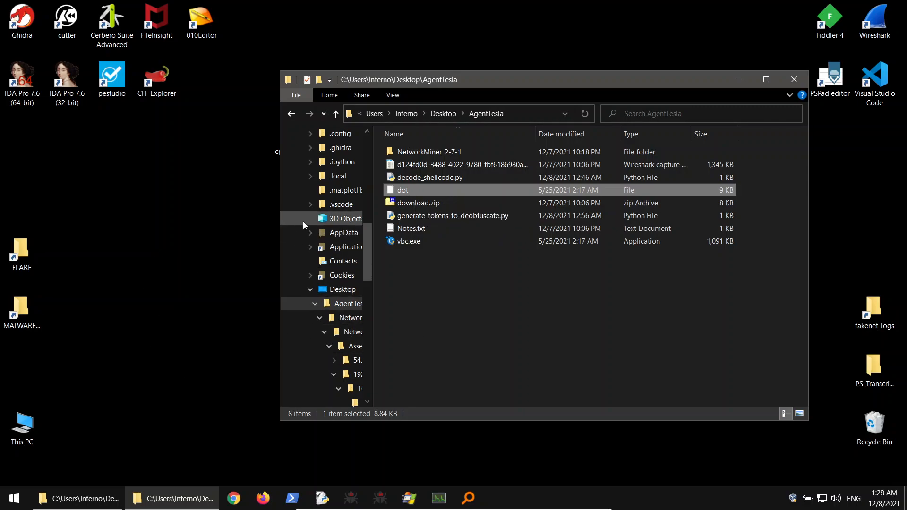
{"action": "right_click", "coordinate": [410, 192]}
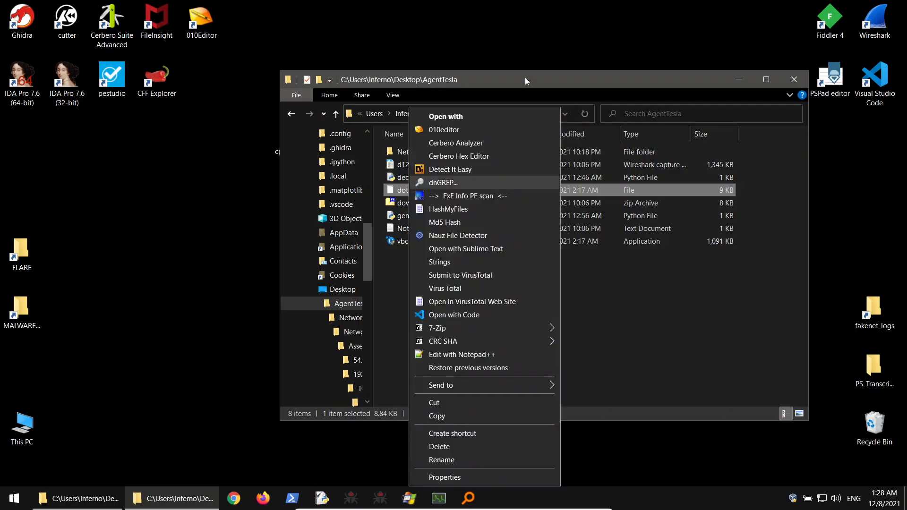
{"action": "left_click", "coordinate": [456, 125]}
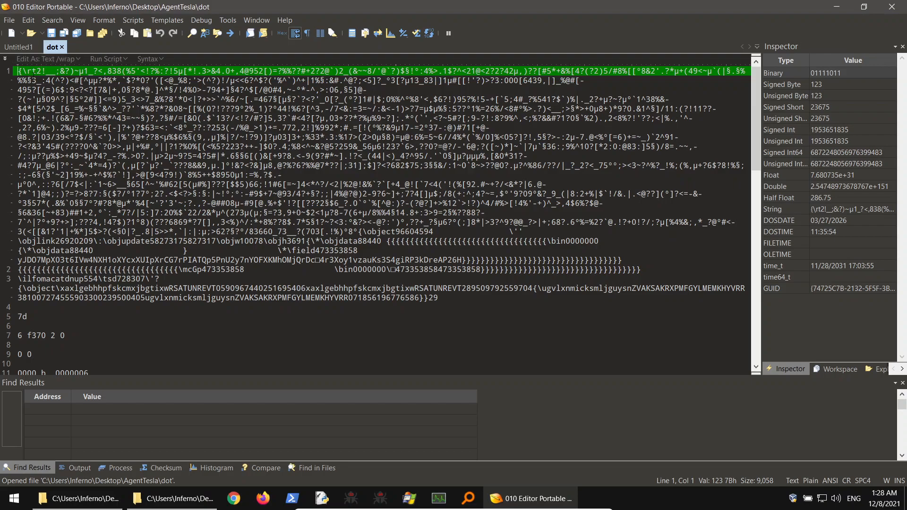
Examine the RTF header at the start of the dot file and the obfuscated junk text before its embedded object.
{"action": "left_click_drag", "start_coordinate": [28, 72], "coordinate": [45, 71]}
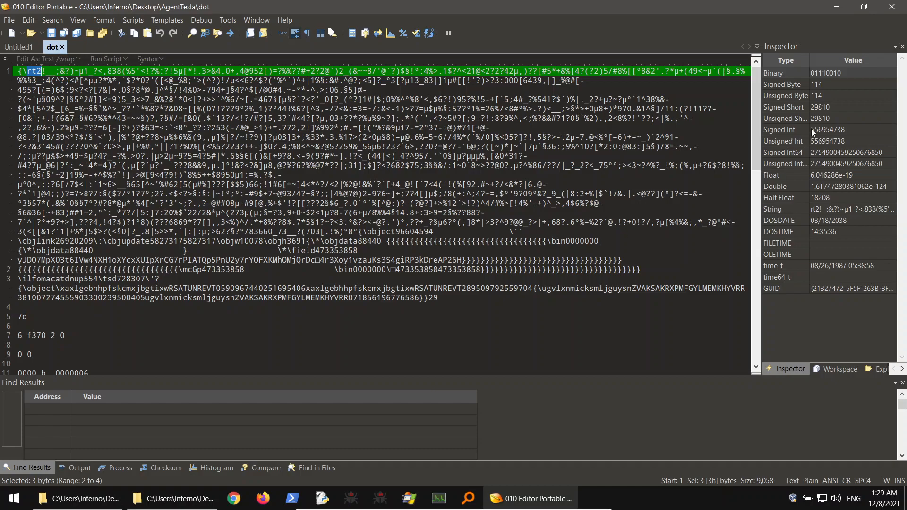
{"action": "left_click_drag", "start_coordinate": [755, 99], "coordinate": [771, 121]}
{"action": "left_click_drag", "start_coordinate": [85, 71], "coordinate": [370, 260]}
{"action": "left_click", "coordinate": [386, 213]}
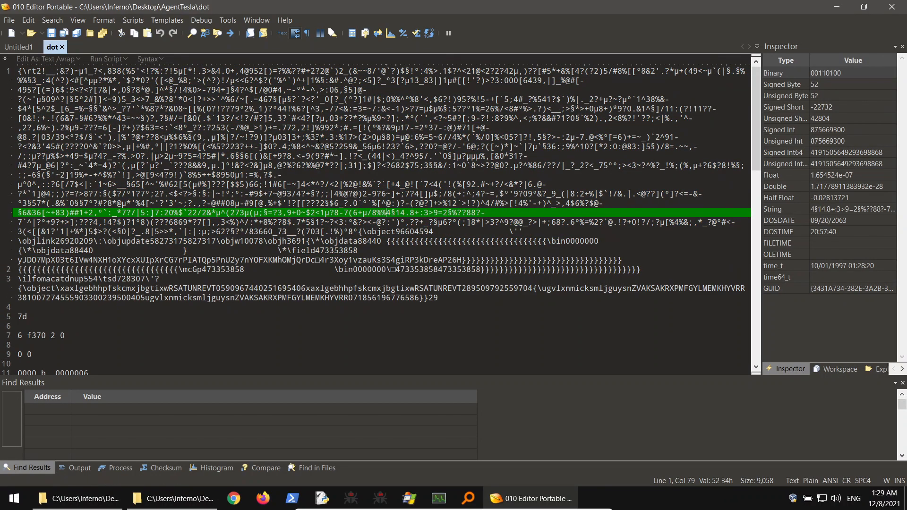
{"action": "left_click_drag", "start_coordinate": [73, 81], "coordinate": [241, 222]}
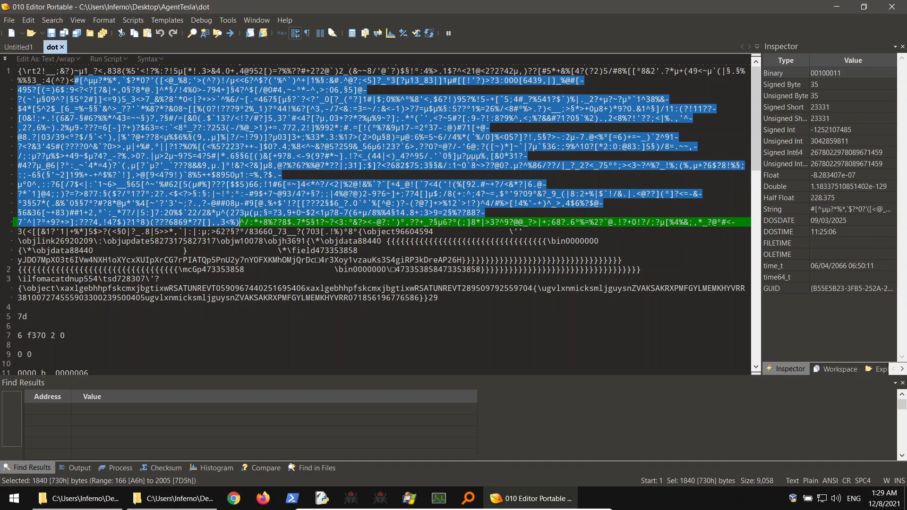
{"action": "left_click", "coordinate": [343, 241]}
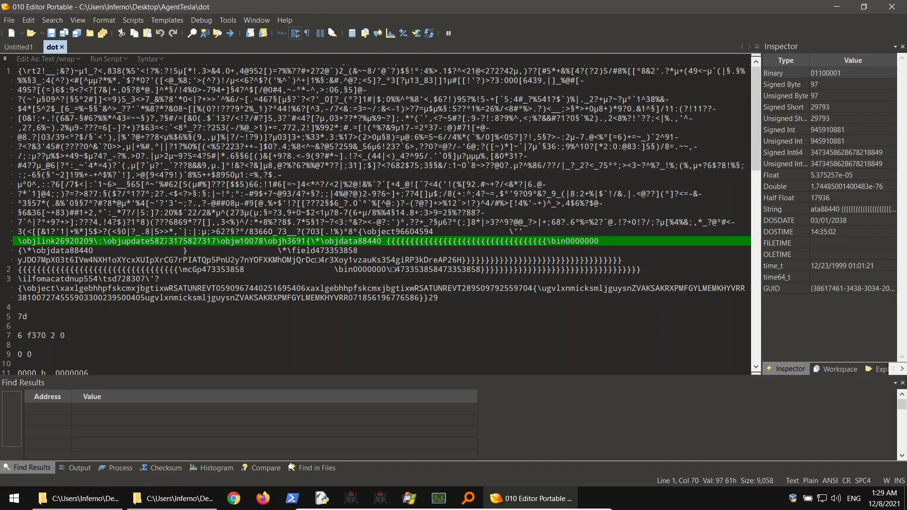
Examine the control words of the embedded object in the dot file's RTF text, including the objupdate entry.
{"action": "left_click", "coordinate": [51, 242]}
{"action": "key", "text": "Right"}
{"action": "key", "text": "Right"}
{"action": "key", "text": "Right"}
{"action": "key", "text": "Right"}
{"action": "key", "text": "Right"}
{"action": "key", "text": "Right"}
{"action": "key", "text": "Right"}
{"action": "key", "text": "Right"}
{"action": "key", "text": "Right"}
{"action": "key", "text": "Right"}
{"action": "key", "text": "Right"}
{"action": "key", "text": "Right"}
{"action": "key", "text": "Right"}
{"action": "key", "text": "Right"}
{"action": "key", "text": "Right"}
{"action": "key", "text": "Right"}
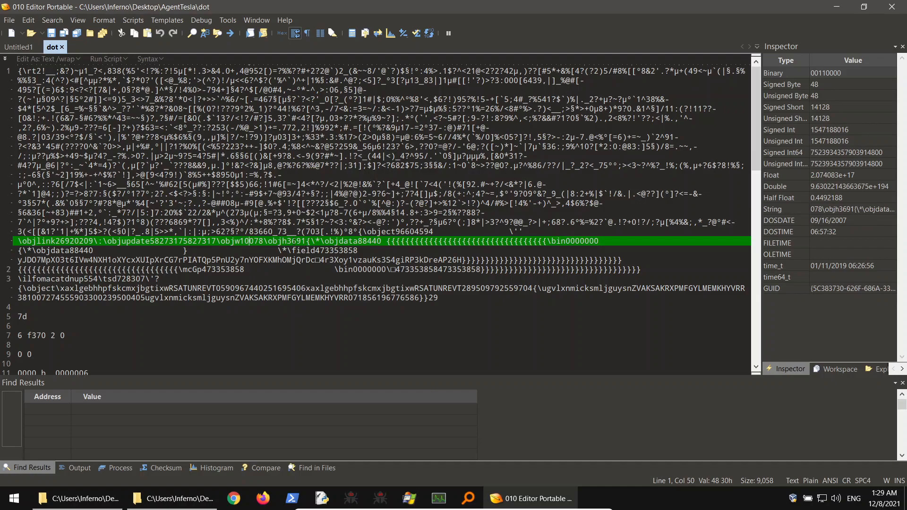
{"action": "double_click", "coordinate": [141, 241]}
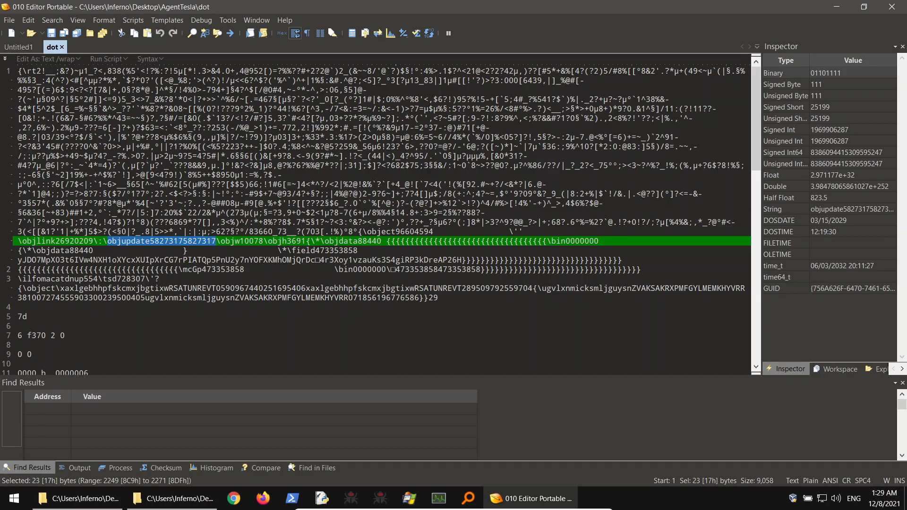
Close the dot file, minimise 010 Editor and check the dot file in the AgentTesla folder with Detect It Easy.
{"action": "left_click", "coordinate": [61, 47]}
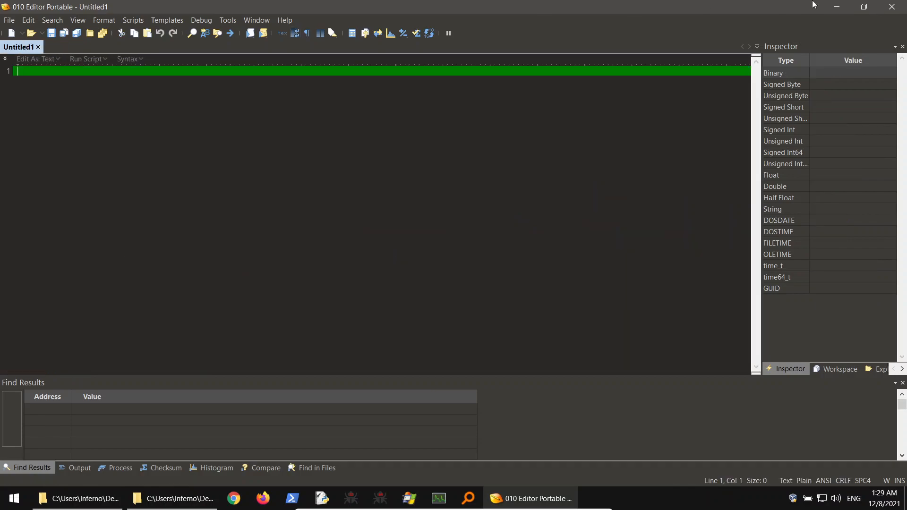
{"action": "left_click", "coordinate": [837, 7]}
{"action": "right_click", "coordinate": [404, 190]}
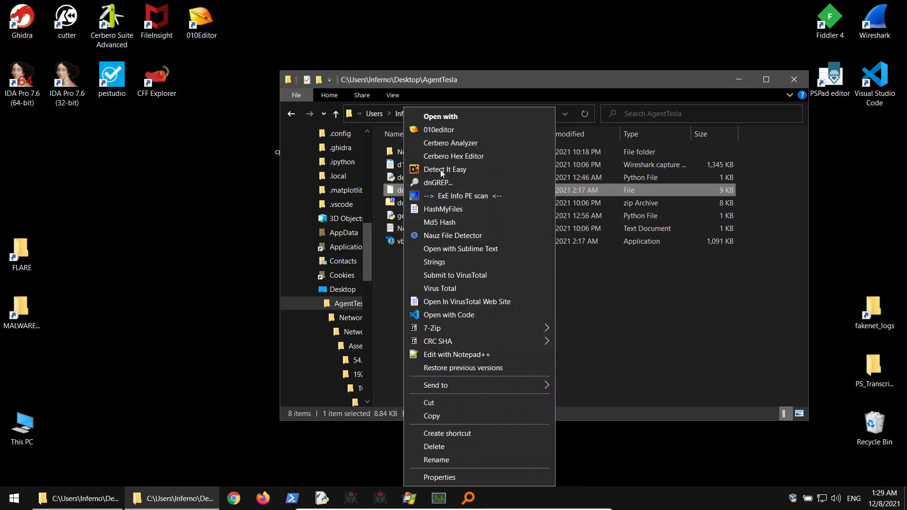
{"action": "left_click", "coordinate": [447, 169]}
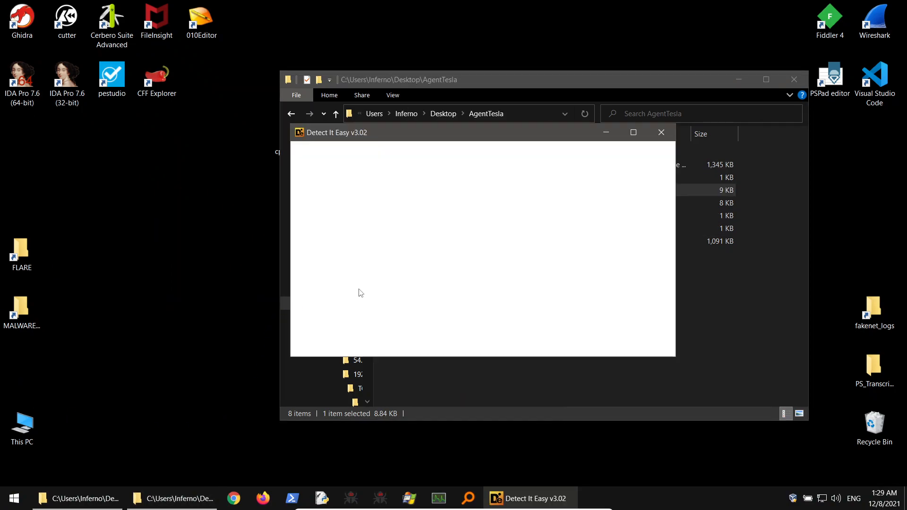
{"action": "left_click", "coordinate": [661, 133]}
Open PowerShell in the AgentTesla folder from a new File Explorer window and maximise the console.
{"action": "key", "text": "ctrl+n"}
{"action": "left_click", "coordinate": [423, 277]}
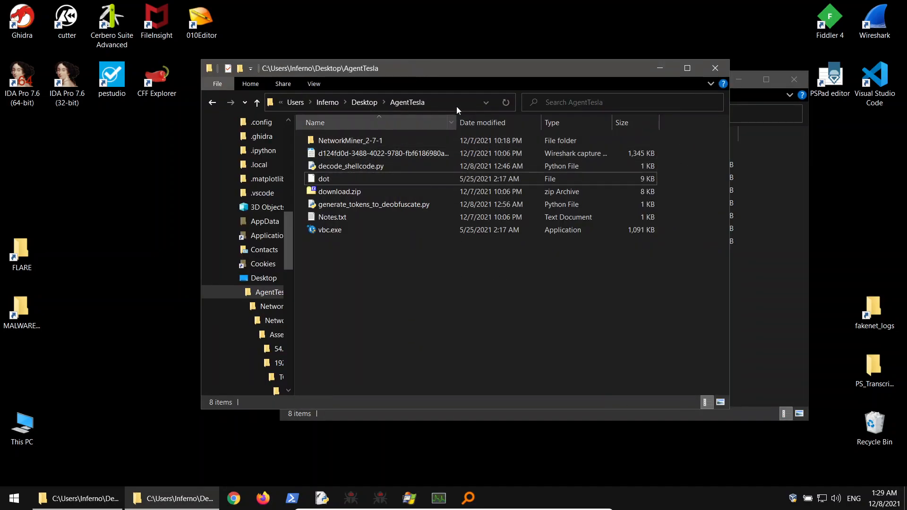
{"action": "left_click", "coordinate": [455, 103]}
{"action": "type", "text": "powershell"}
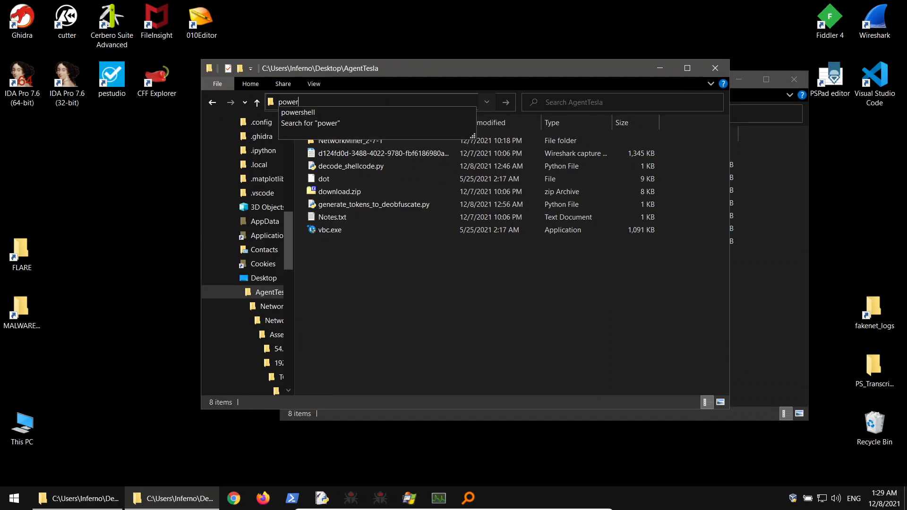
{"action": "key", "text": "Return"}
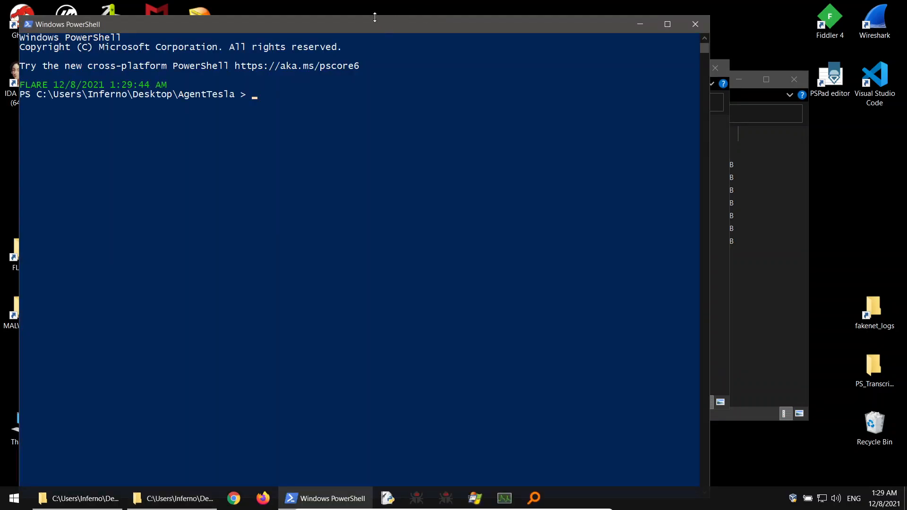
{"action": "left_click_drag", "start_coordinate": [374, 17], "coordinate": [389, 92]}
{"action": "double_click", "coordinate": [390, 91]}
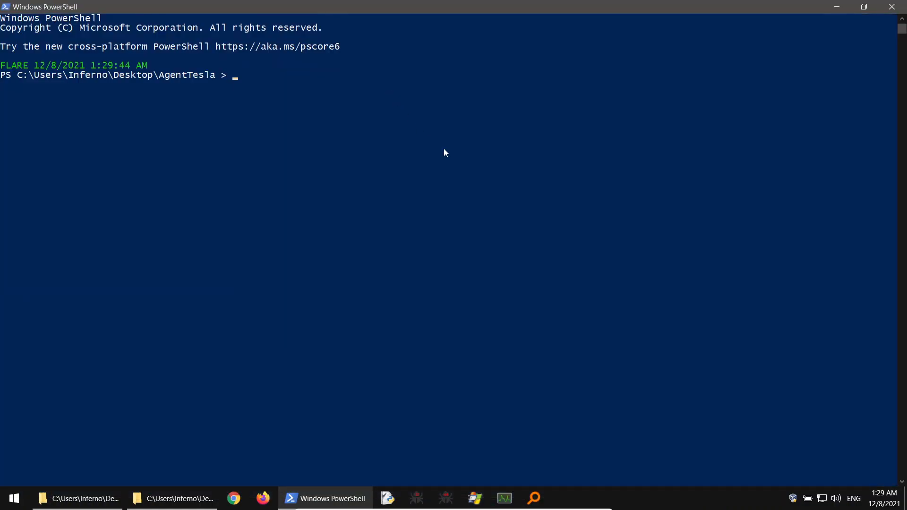
Display the rtfdump.py help with the -h option.
{"action": "type", "text": "rtfdump.py"}
{"action": "key", "text": "Tab"}
{"action": "key", "text": "Tab"}
{"action": "key", "text": "Tab"}
{"action": "type", "text": "-h"}
{"action": "key", "text": "Return"}
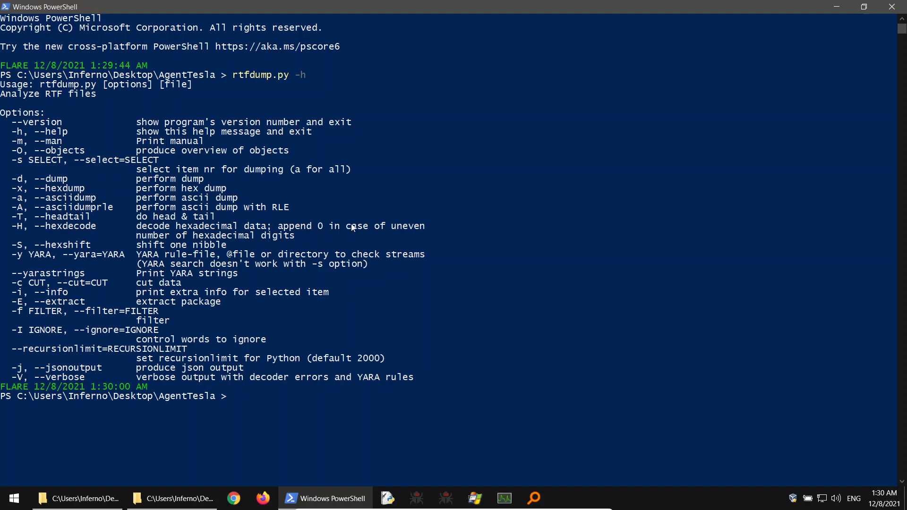
Clear the console and run rtfdump.py on .\dot to list the RTF structure.
{"action": "type", "text": "cls"}
{"action": "key", "text": "Return"}
{"action": "key", "text": "Up"}
{"action": "key", "text": "Up"}
{"action": "key", "text": "BackSpace"}
{"action": "key", "text": "BackSpace"}
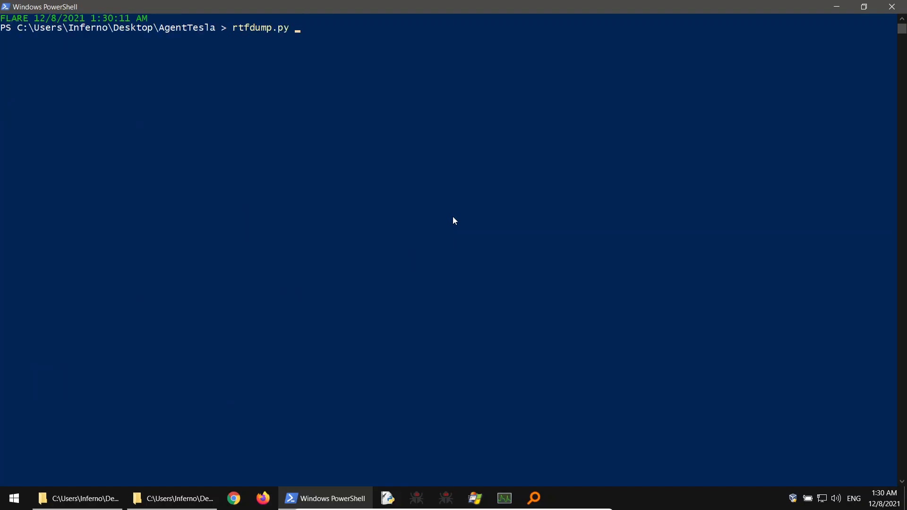
{"action": "key", "text": "Tab"}
{"action": "key", "text": "BackSpace"}
{"action": "key", "text": "BackSpace"}
{"action": "key", "text": "BackSpace"}
{"action": "key", "text": "BackSpace"}
{"action": "key", "text": "BackSpace"}
{"action": "key", "text": "BackSpace"}
{"action": "key", "text": "BackSpace"}
{"action": "key", "text": "BackSpace"}
{"action": "key", "text": "BackSpace"}
{"action": "key", "text": "BackSpace"}
{"action": "key", "text": "BackSpace"}
{"action": "key", "text": "BackSpace"}
{"action": "key", "text": "BackSpace"}
{"action": "key", "text": "BackSpace"}
{"action": "key", "text": "BackSpace"}
{"action": "key", "text": "BackSpace"}
{"action": "key", "text": "BackSpace"}
{"action": "key", "text": "BackSpace"}
{"action": "key", "text": "BackSpace"}
{"action": "key", "text": "BackSpace"}
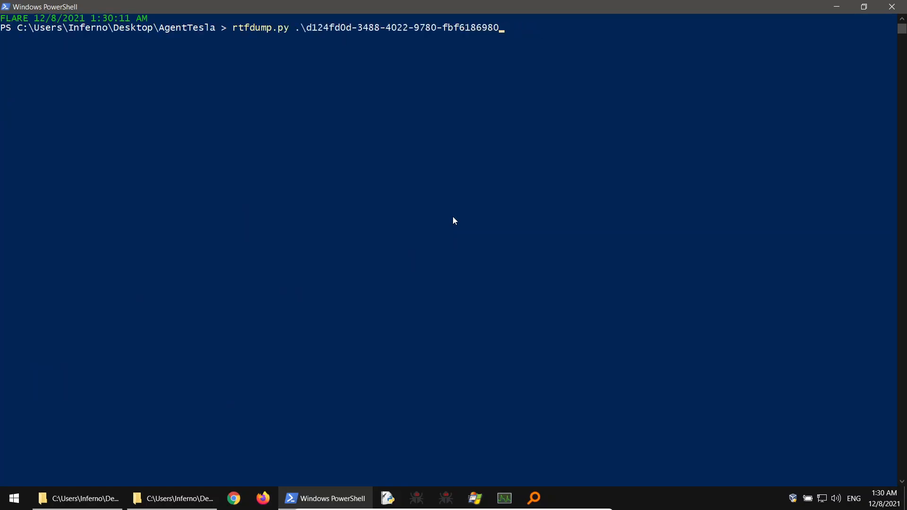
{"action": "key", "text": "BackSpace"}
{"action": "key", "text": "BackSpace"}
{"action": "key", "text": "BackSpace"}
{"action": "key", "text": "BackSpace"}
{"action": "key", "text": "BackSpace"}
{"action": "key", "text": "BackSpace"}
{"action": "key", "text": "BackSpace"}
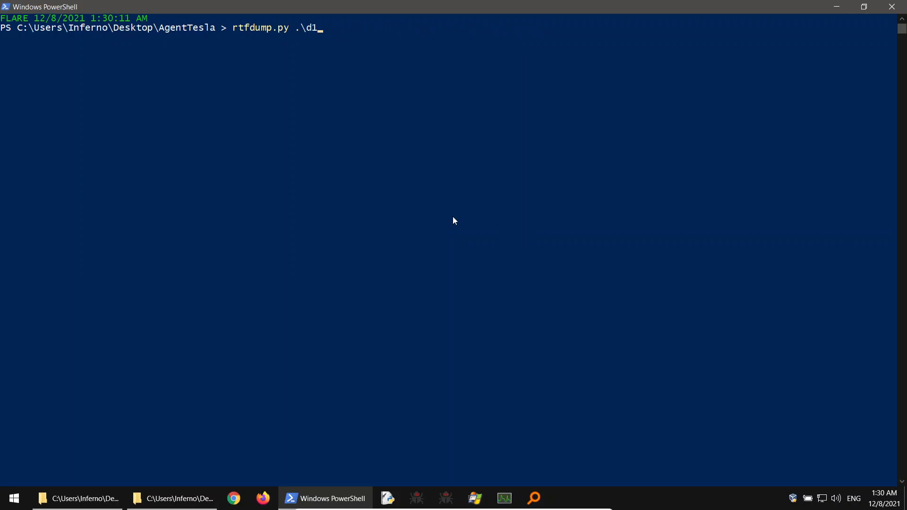
{"action": "type", "text": "od"}
{"action": "key", "text": "BackSpace"}
{"action": "type", "text": "t"}
Examine the first three nesting levels and the \objdata88440 and \bin0000000 entries in the rtfdump listing.
{"action": "scroll", "coordinate": [566, 327], "scroll_direction": "up", "scroll_amount": 9}
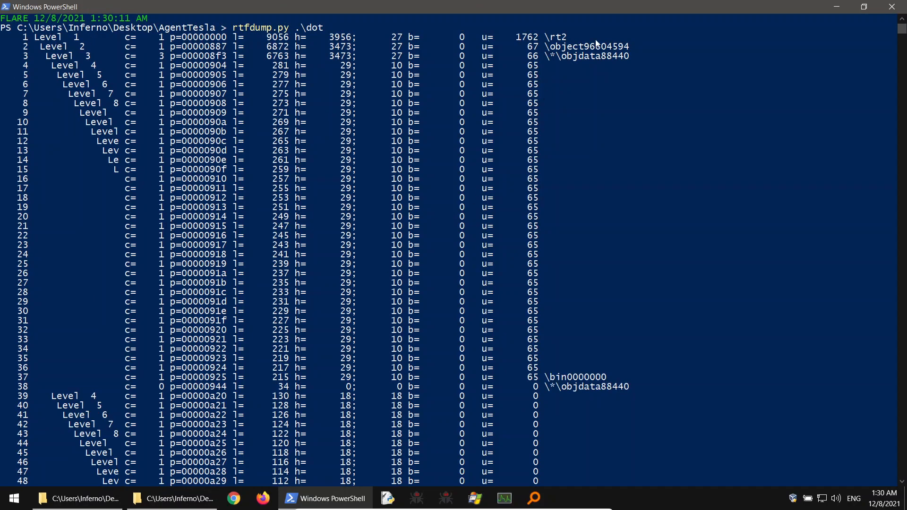
{"action": "left_click_drag", "start_coordinate": [581, 55], "coordinate": [638, 56]}
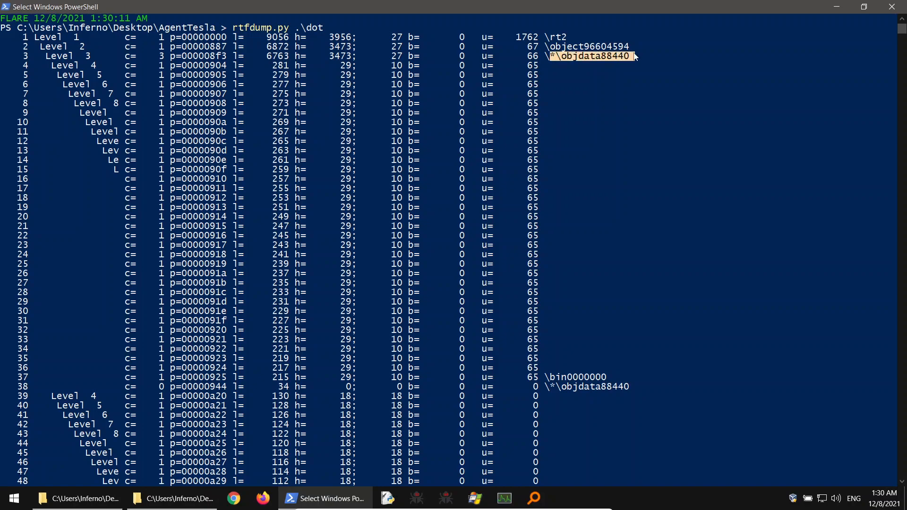
{"action": "left_click_drag", "start_coordinate": [604, 377], "coordinate": [558, 387]}
{"action": "scroll", "coordinate": [557, 406], "scroll_direction": "down", "scroll_amount": 15}
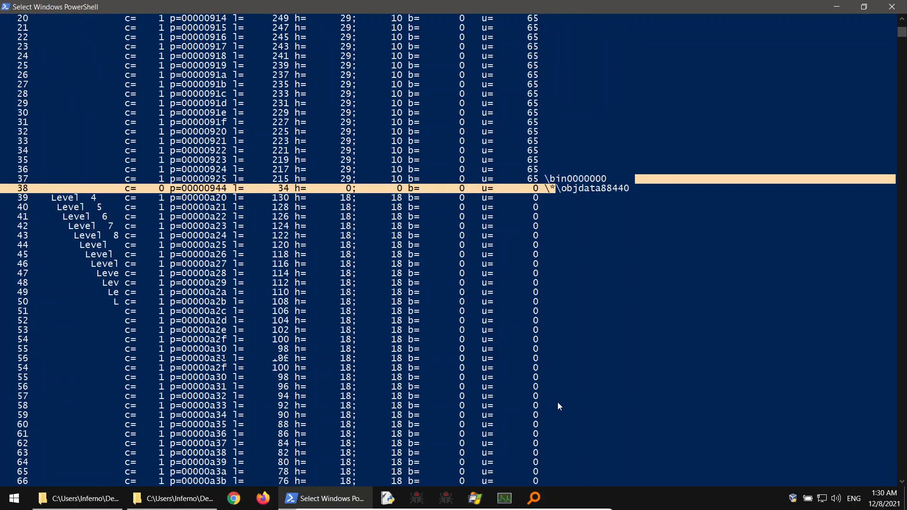
{"action": "scroll", "coordinate": [618, 295], "scroll_direction": "up", "scroll_amount": 11}
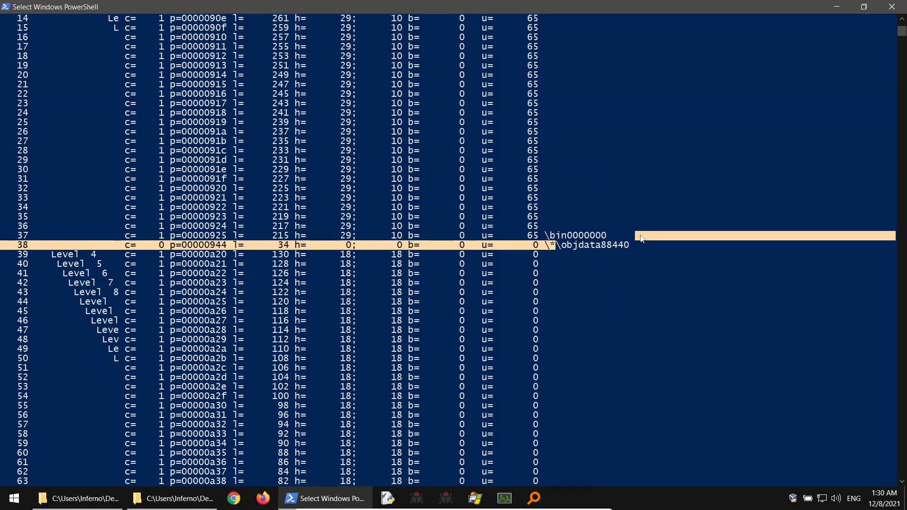
{"action": "scroll", "coordinate": [648, 159], "scroll_direction": "up", "scroll_amount": 5}
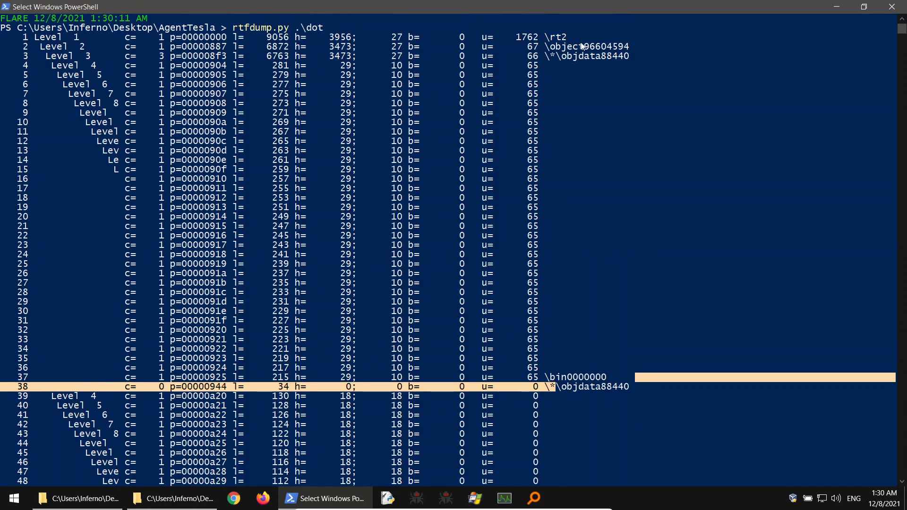
{"action": "left_click_drag", "start_coordinate": [545, 56], "coordinate": [629, 56]}
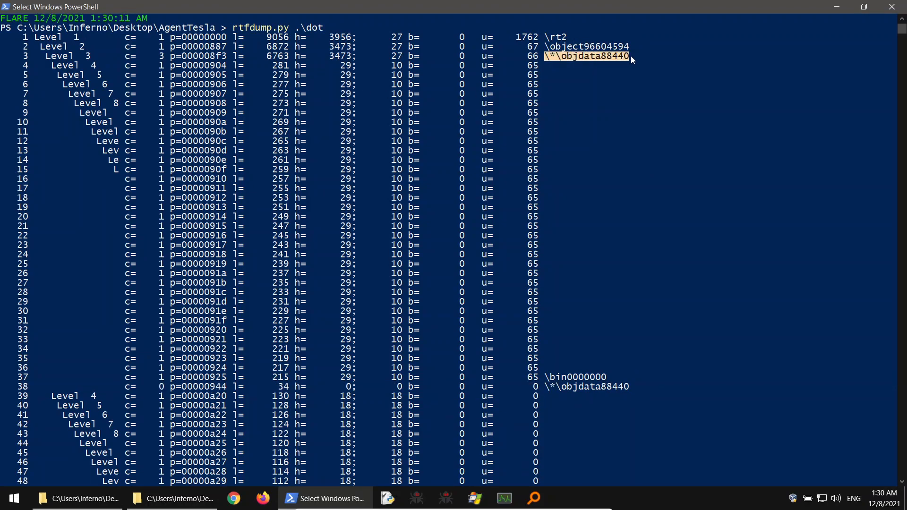
{"action": "left_click_drag", "start_coordinate": [546, 393], "coordinate": [619, 386]}
{"action": "left_click_drag", "start_coordinate": [631, 55], "coordinate": [289, 58]}
{"action": "left_click", "coordinate": [235, 56]}
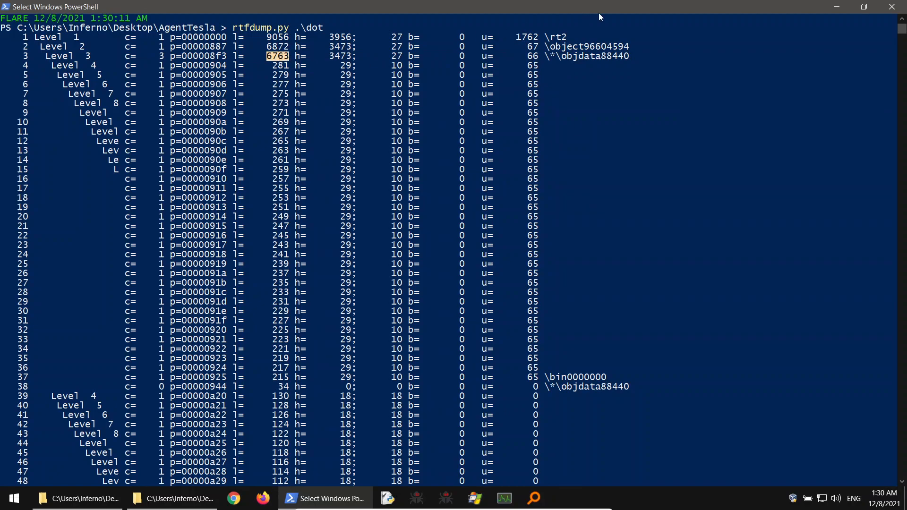
{"action": "left_click", "coordinate": [627, 56]}
{"action": "left_click_drag", "start_coordinate": [25, 40], "coordinate": [641, 58]}
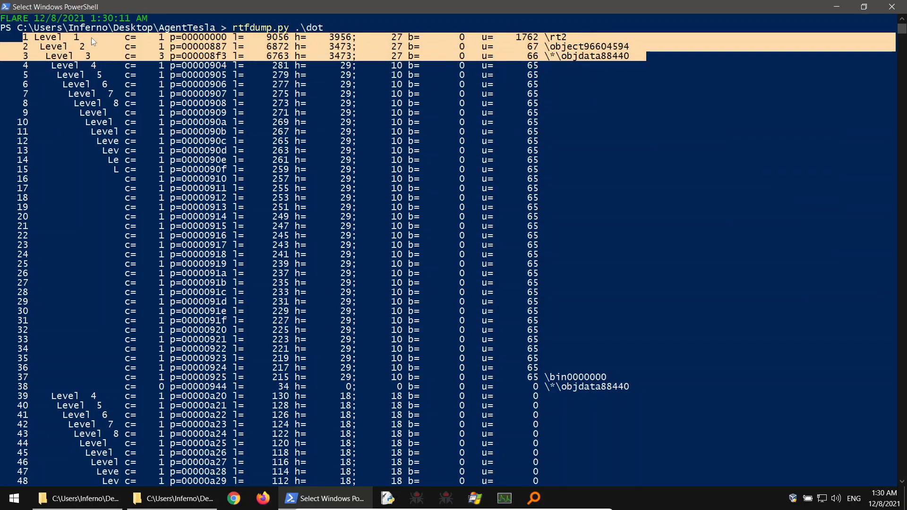
{"action": "left_click", "coordinate": [22, 40]}
{"action": "left_click_drag", "start_coordinate": [21, 38], "coordinate": [651, 67]}
{"action": "left_click", "coordinate": [652, 68]}
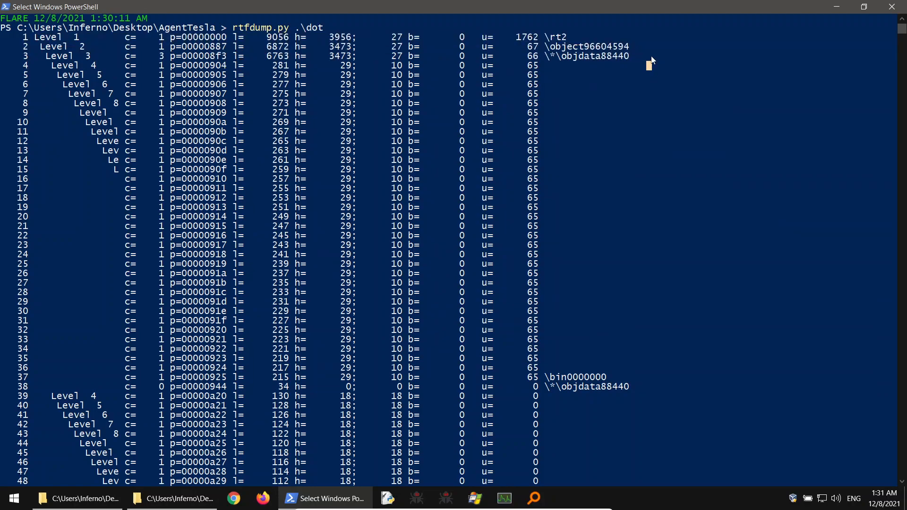
Run rtfdump.py on .\dot with -s 1 -H to dump item 1 as decoded hexadecimal data.
{"action": "scroll", "coordinate": [761, 75], "scroll_direction": "down", "scroll_amount": 17}
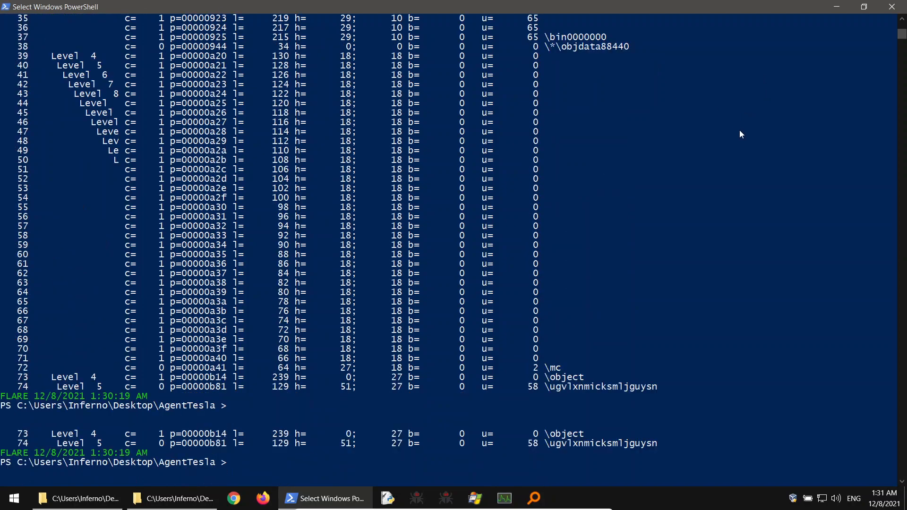
{"action": "type", "text": "rtfdump.py .\\dot"}
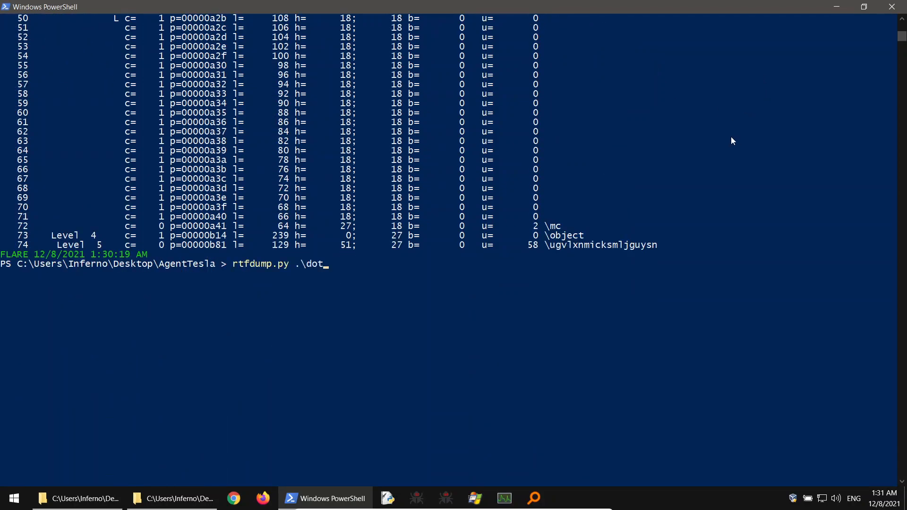
{"action": "type", "text": " -s 1 -H"}
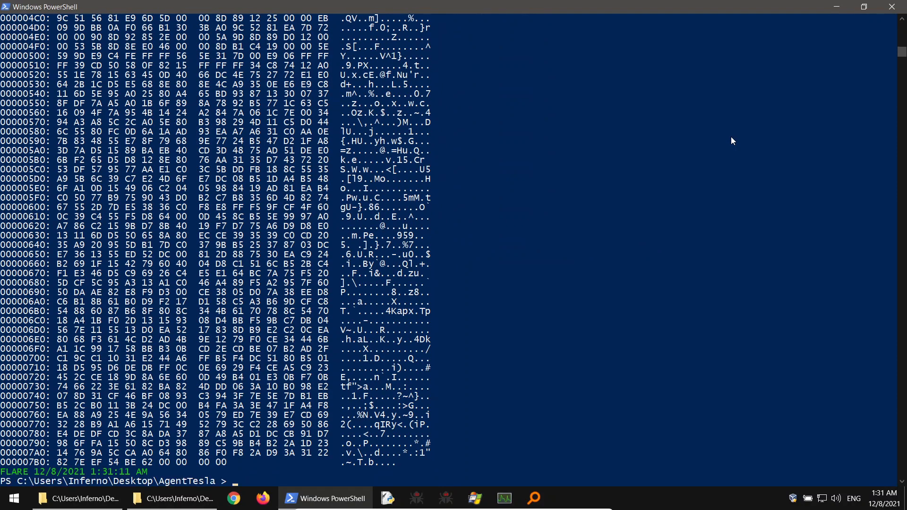
Examine the decoded dump from its beginning, highlighting the eQUaTioN.3 string and the block of data following it.
{"action": "scroll", "coordinate": [739, 203], "scroll_direction": "up", "scroll_amount": 11}
{"action": "scroll", "coordinate": [677, 283], "scroll_direction": "down", "scroll_amount": 11}
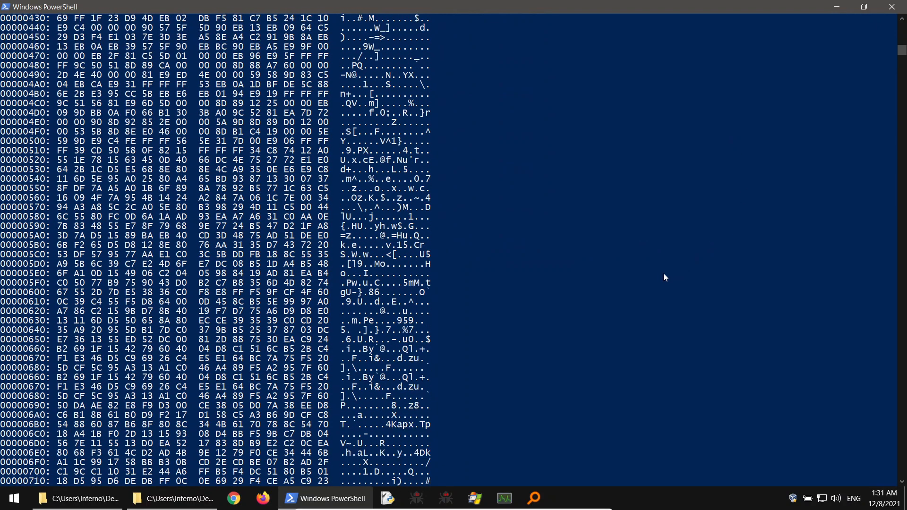
{"action": "scroll", "coordinate": [497, 265], "scroll_direction": "up", "scroll_amount": 19}
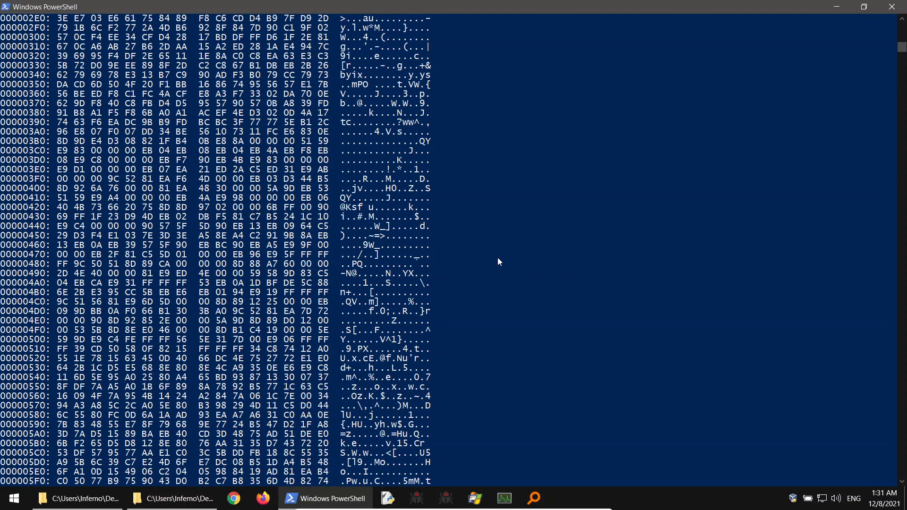
{"action": "scroll", "coordinate": [503, 259], "scroll_direction": "up", "scroll_amount": 9}
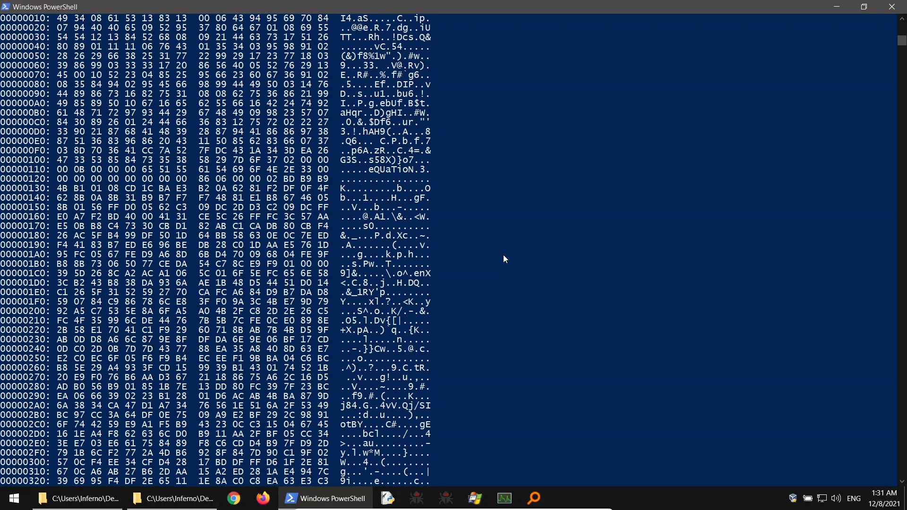
{"action": "left_click_drag", "start_coordinate": [370, 255], "coordinate": [425, 258]}
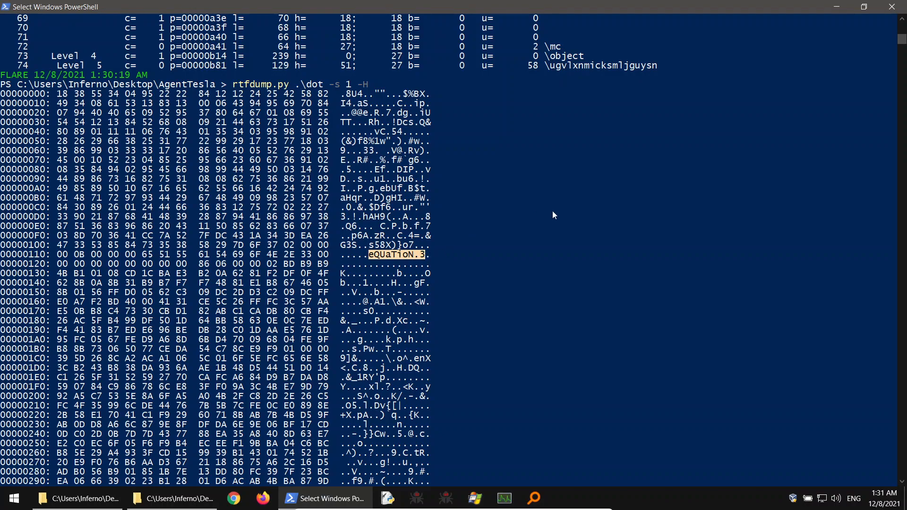
{"action": "scroll", "coordinate": [551, 239], "scroll_direction": "down", "scroll_amount": 3}
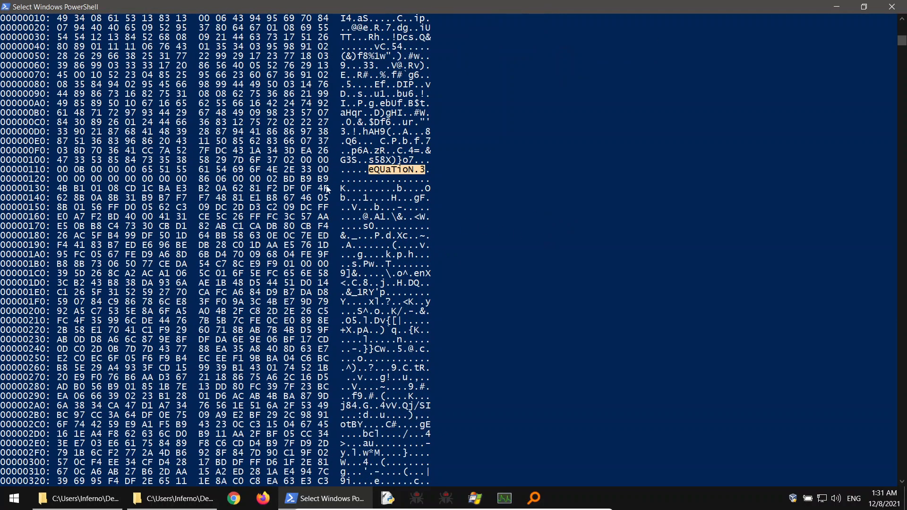
{"action": "left_click_drag", "start_coordinate": [342, 264], "coordinate": [352, 264]}
{"action": "left_click_drag", "start_coordinate": [394, 297], "coordinate": [445, 382]}
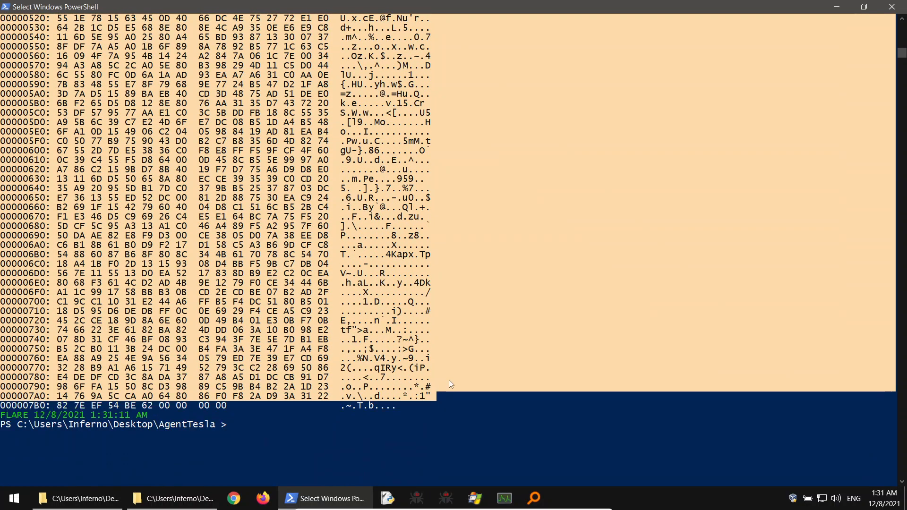
{"action": "scroll", "coordinate": [494, 290], "scroll_direction": "up", "scroll_amount": 12}
{"action": "left_click", "coordinate": [500, 179]}
{"action": "scroll", "coordinate": [501, 217], "scroll_direction": "down", "scroll_amount": 12}
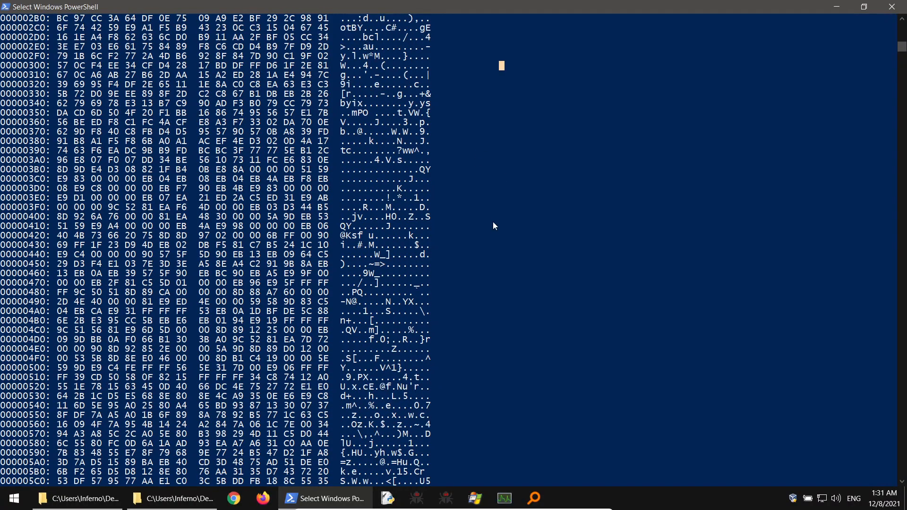
{"action": "scroll", "coordinate": [517, 239], "scroll_direction": "down", "scroll_amount": 6}
Replace the recalled command with rtfobj.exe .\dot and run it to analyse the file's embedded OLE objects.
{"action": "key", "text": "Up"}
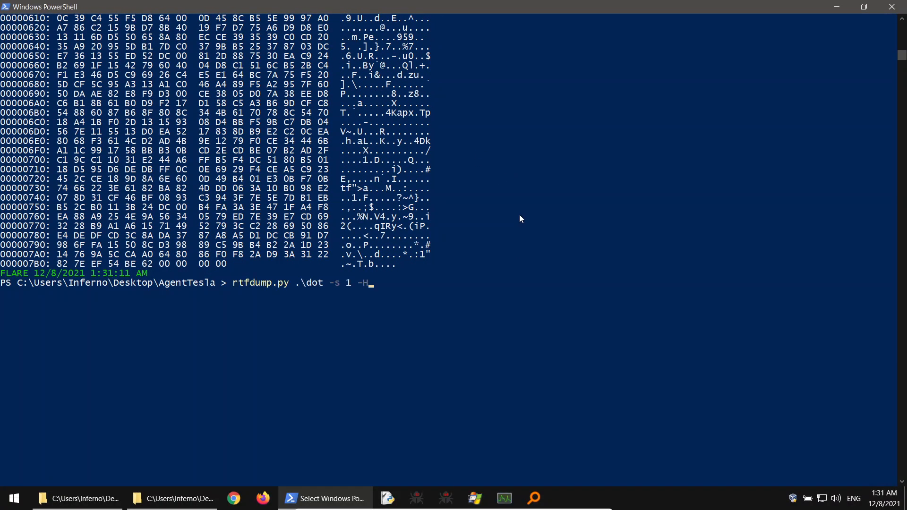
{"action": "key", "text": "BackSpace"}
{"action": "key", "text": "BackSpace"}
{"action": "key", "text": "BackSpace"}
{"action": "key", "text": "BackSpace"}
{"action": "key", "text": "BackSpace"}
{"action": "key", "text": "BackSpace"}
{"action": "key", "text": "BackSpace"}
{"action": "key", "text": "BackSpace"}
{"action": "key", "text": "BackSpace"}
{"action": "key", "text": "BackSpace"}
{"action": "key", "text": "BackSpace"}
{"action": "key", "text": "BackSpace"}
{"action": "key", "text": "BackSpace"}
{"action": "key", "text": "BackSpace"}
{"action": "key", "text": "BackSpace"}
{"action": "key", "text": "BackSpace"}
{"action": "key", "text": "BackSpace"}
{"action": "key", "text": "BackSpace"}
{"action": "key", "text": "BackSpace"}
{"action": "key", "text": "BackSpace"}
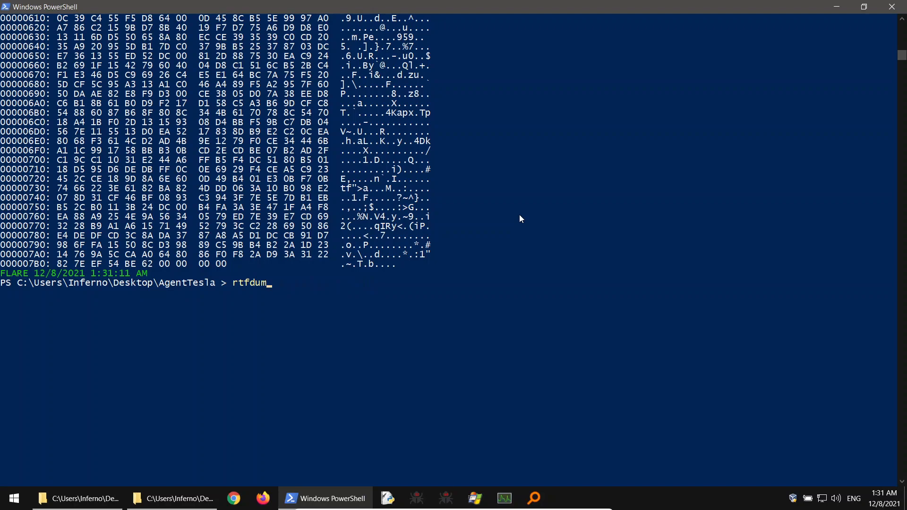
{"action": "key", "text": "Tab"}
{"action": "key", "text": "Tab"}
{"action": "type", "text": ".\\dot"}
{"action": "key", "text": "Return"}
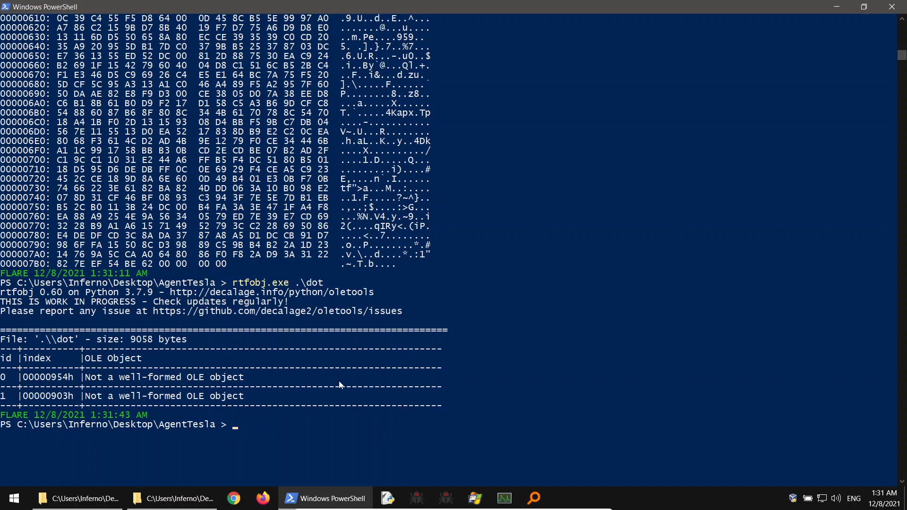
Run rtfobj.exe with -h instead of the file argument to list its available options.
{"action": "type", "text": "r"}
{"action": "key", "text": "Right"}
{"action": "key", "text": "BackSpace"}
{"action": "key", "text": "BackSpace"}
{"action": "key", "text": "BackSpace"}
{"action": "key", "text": "BackSpace"}
{"action": "key", "text": "BackSpace"}
{"action": "type", "text": "-h"}
{"action": "key", "text": "Return"}
{"action": "scroll", "coordinate": [142, 325], "scroll_direction": "down", "scroll_amount": 2}
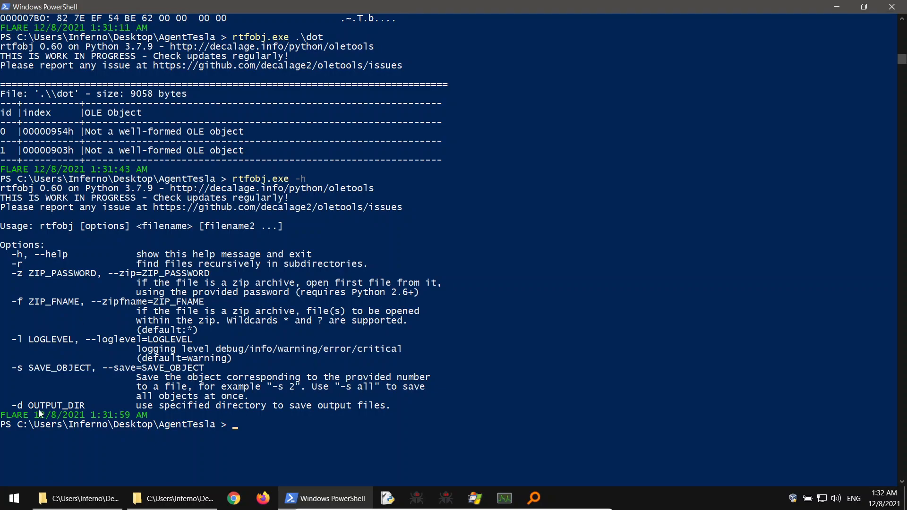
Run rtfobj.exe -s all -d .\dumped .\dot to save all embedded objects into the dumped folder.
{"action": "key", "text": "Up"}
{"action": "key", "text": "BackSpace"}
{"action": "type", "text": "-"}
{"action": "type", "text": "-s"}
{"action": "type", "text": "all"}
{"action": "type", "text": " -d"}
{"action": "key", "text": "Tab"}
{"action": "key", "text": "BackSpace"}
{"action": "key", "text": "BackSpace"}
{"action": "key", "text": "BackSpace"}
{"action": "key", "text": "BackSpace"}
{"action": "key", "text": "BackSpace"}
{"action": "key", "text": "BackSpace"}
{"action": "key", "text": "BackSpace"}
{"action": "key", "text": "BackSpace"}
{"action": "key", "text": "BackSpace"}
{"action": "key", "text": "BackSpace"}
{"action": "key", "text": "BackSpace"}
{"action": "key", "text": "BackSpace"}
{"action": "key", "text": "BackSpace"}
{"action": "key", "text": "BackSpace"}
{"action": "key", "text": "BackSpace"}
{"action": "key", "text": "BackSpace"}
{"action": "key", "text": "BackSpace"}
{"action": "key", "text": "BackSpace"}
{"action": "key", "text": "BackSpace"}
{"action": "key", "text": "BackSpace"}
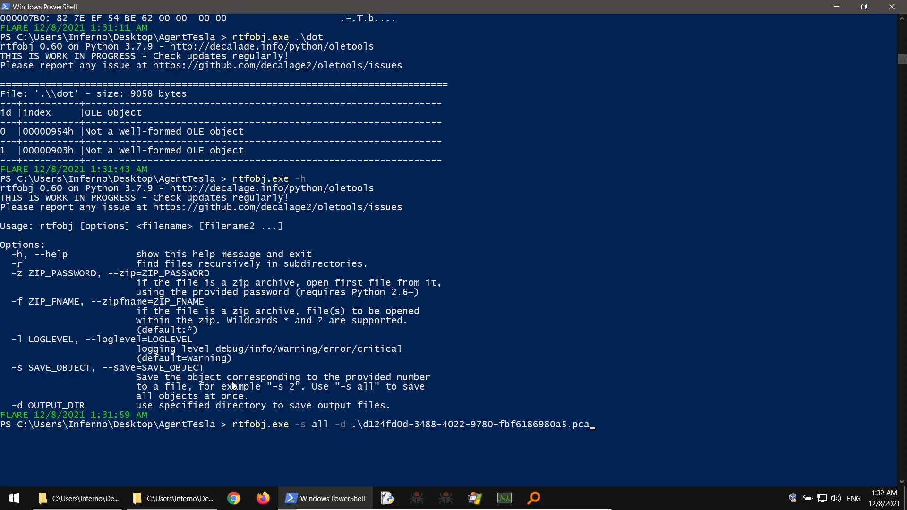
{"action": "key", "text": "BackSpace"}
{"action": "key", "text": "BackSpace"}
{"action": "key", "text": "BackSpace"}
{"action": "key", "text": "BackSpace"}
{"action": "key", "text": "BackSpace"}
{"action": "key", "text": "BackSpace"}
{"action": "key", "text": "BackSpace"}
{"action": "key", "text": "BackSpace"}
{"action": "key", "text": "BackSpace"}
{"action": "key", "text": "BackSpace"}
{"action": "key", "text": "BackSpace"}
{"action": "key", "text": "BackSpace"}
{"action": "key", "text": "BackSpace"}
{"action": "key", "text": "BackSpace"}
{"action": "key", "text": "BackSpace"}
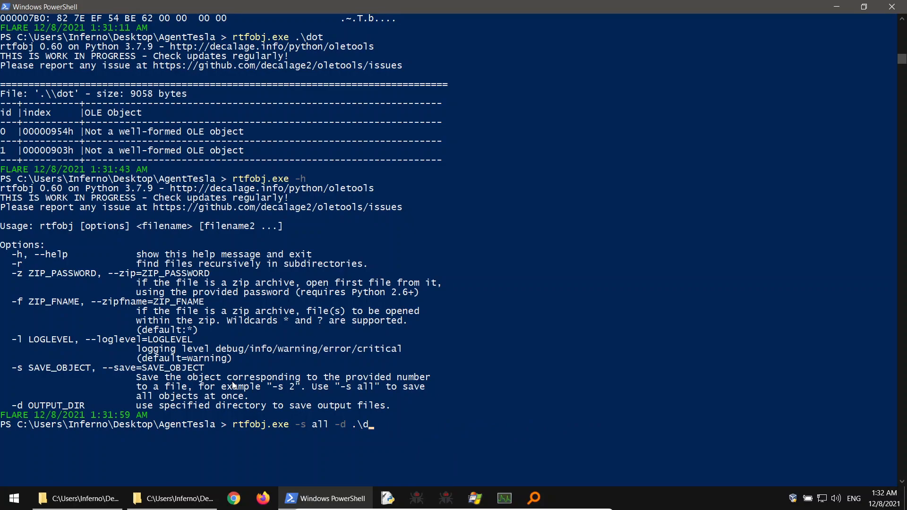
{"action": "type", "text": "umped"}
{"action": "type", "text": " -"}
{"action": "type", "text": ".\\dot"}
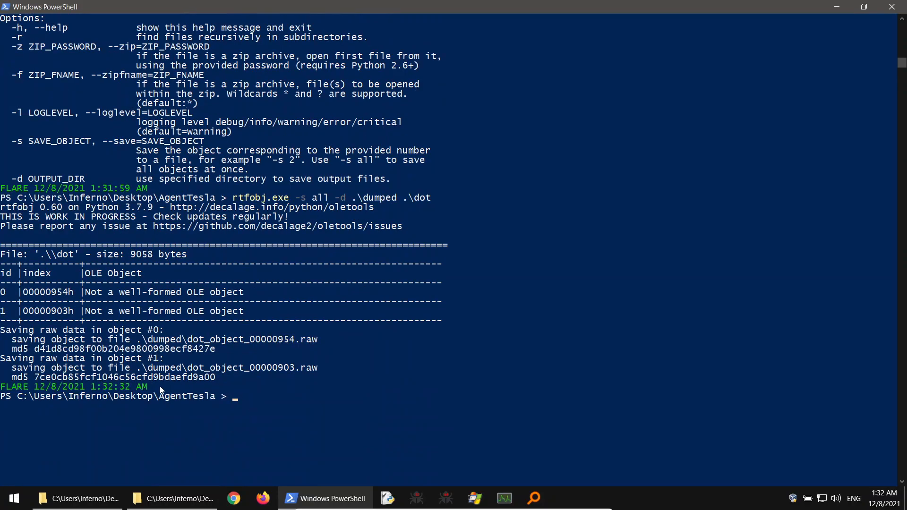
Switch to File Explorer and open both raw object files from the dumped folder in 010 Editor.
{"action": "left_click", "coordinate": [837, 7]}
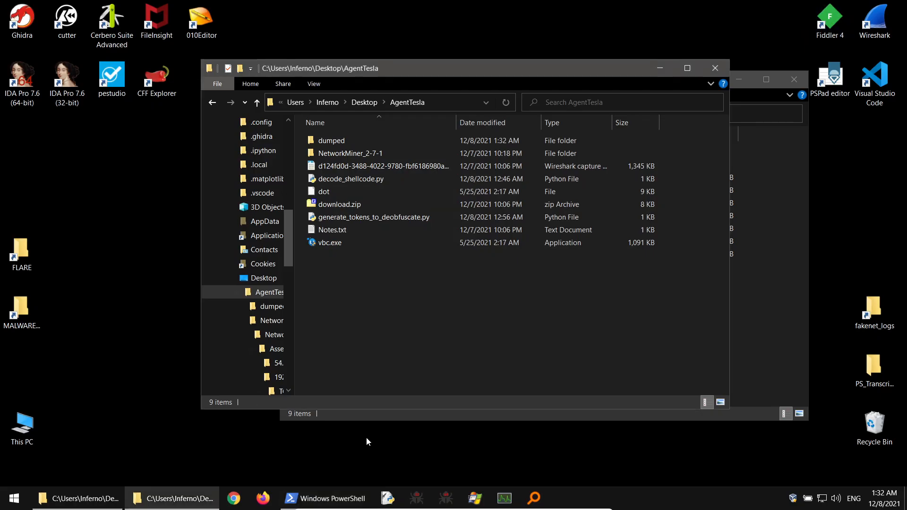
{"action": "double_click", "coordinate": [339, 138]}
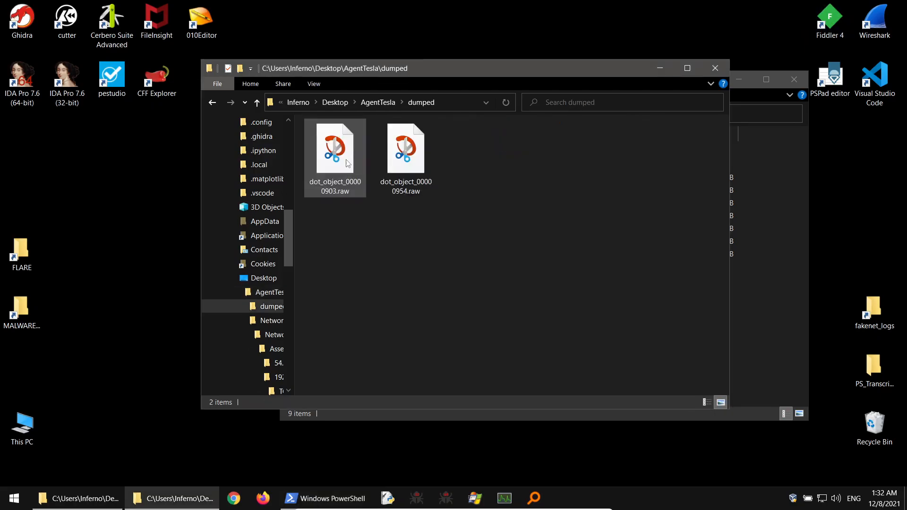
{"action": "left_click", "coordinate": [422, 162]}
{"action": "left_click", "coordinate": [420, 158]}
{"action": "left_click", "coordinate": [338, 165], "text": "ctrl"}
{"action": "right_click", "coordinate": [337, 166]}
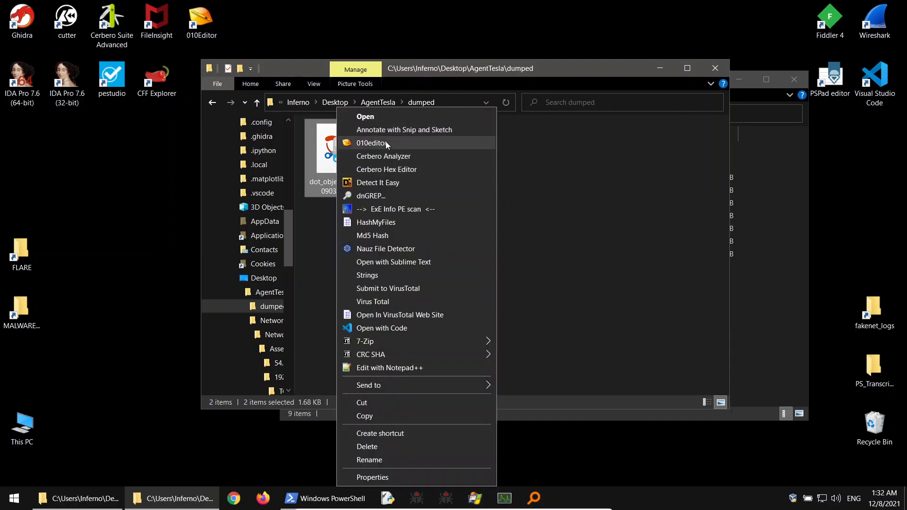
{"action": "left_click", "coordinate": [391, 142]}
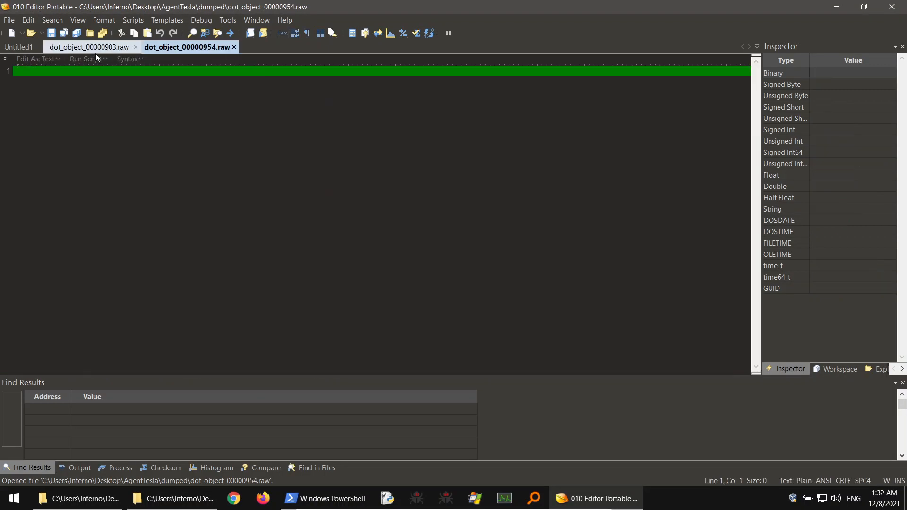
Compare the contents of the two dumped objects and close dot_object_00000954.raw.
{"action": "left_click", "coordinate": [96, 49]}
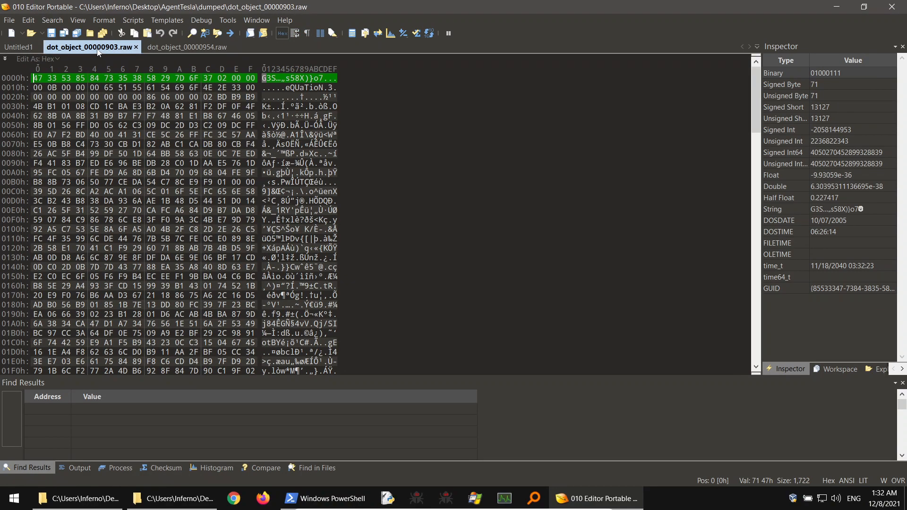
{"action": "left_click", "coordinate": [204, 47]}
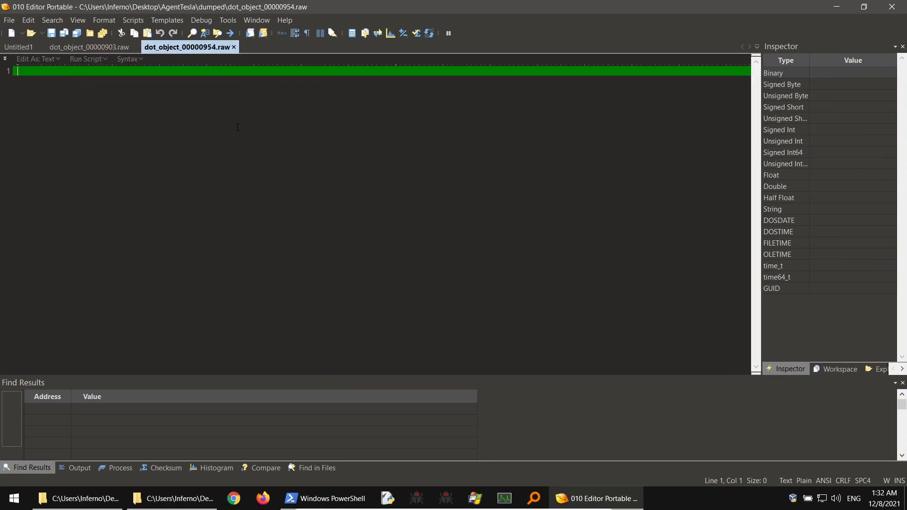
{"action": "left_click", "coordinate": [233, 47]}
Examine dot_object_00000903.raw, highlighting its first bytes, the eQUaTioN.3 string and the large data block from offset 30h.
{"action": "key", "text": "shift+Down"}
{"action": "key", "text": "shift+Down"}
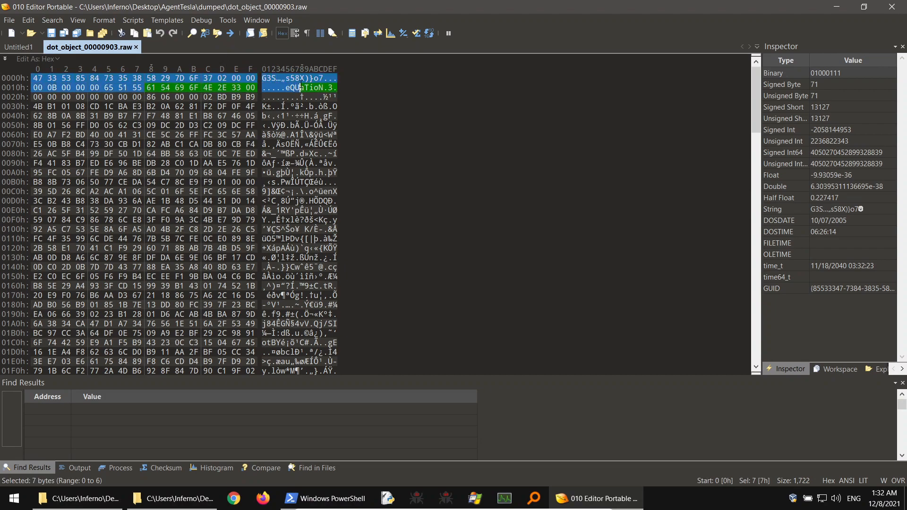
{"action": "left_click_drag", "start_coordinate": [283, 88], "coordinate": [336, 88]}
{"action": "left_click_drag", "start_coordinate": [263, 107], "coordinate": [337, 231]}
{"action": "scroll", "coordinate": [336, 312], "scroll_direction": "down", "scroll_amount": 4}
{"action": "scroll", "coordinate": [336, 324], "scroll_direction": "down", "scroll_amount": 10}
{"action": "left_click_drag", "start_coordinate": [336, 315], "coordinate": [336, 210]}
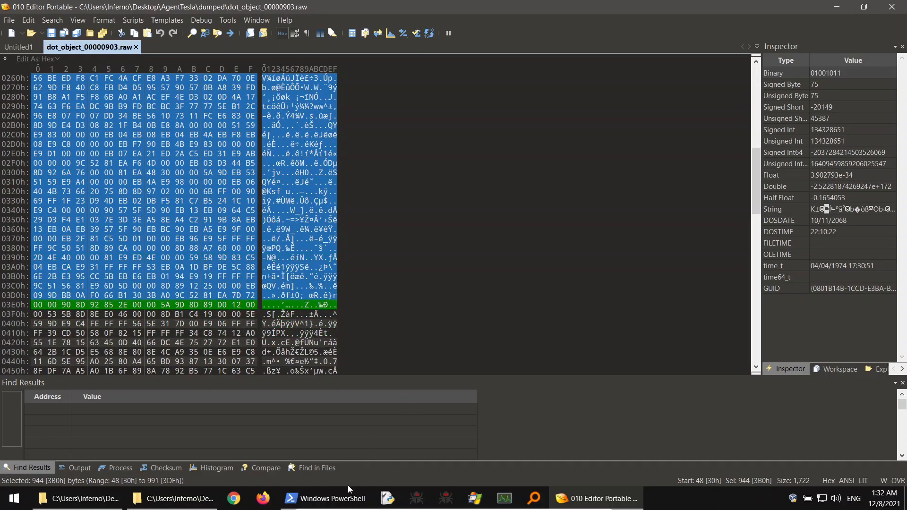
Switch to PowerShell and compare the extracted object with the beginning of the earlier rtfdump.py -s 1 -H output.
{"action": "left_click", "coordinate": [326, 498]}
{"action": "scroll", "coordinate": [529, 273], "scroll_direction": "up", "scroll_amount": 13}
{"action": "scroll", "coordinate": [549, 196], "scroll_direction": "up", "scroll_amount": 20}
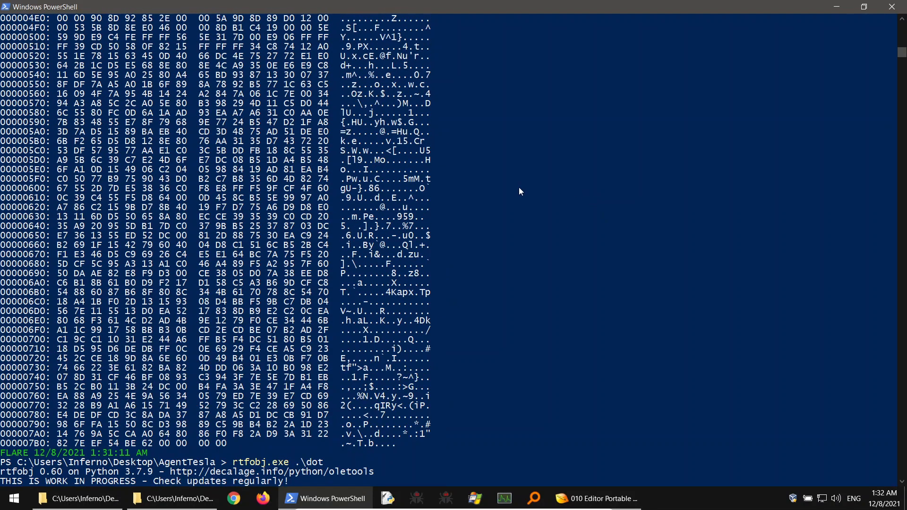
{"action": "scroll", "coordinate": [382, 124], "scroll_direction": "up", "scroll_amount": 14}
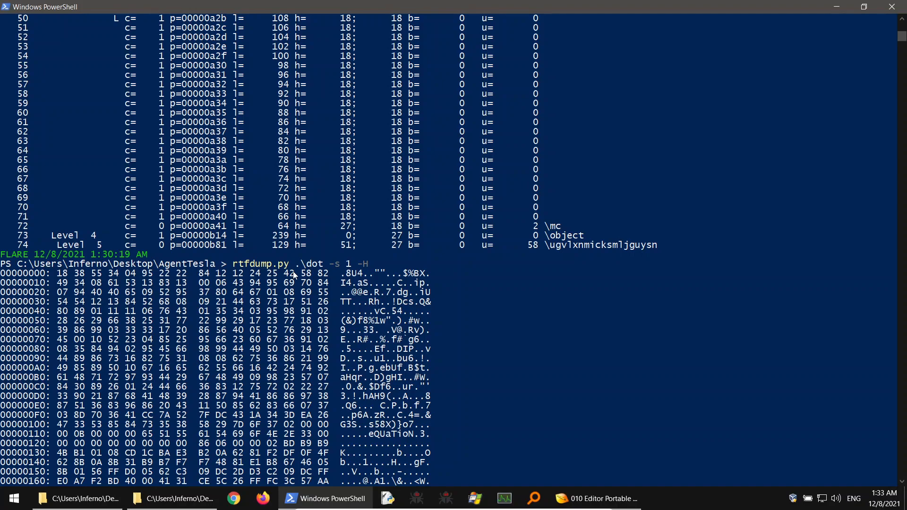
Close the PowerShell window, the dot_object_00000903.raw file and 010 Editor.
{"action": "left_click", "coordinate": [893, 8]}
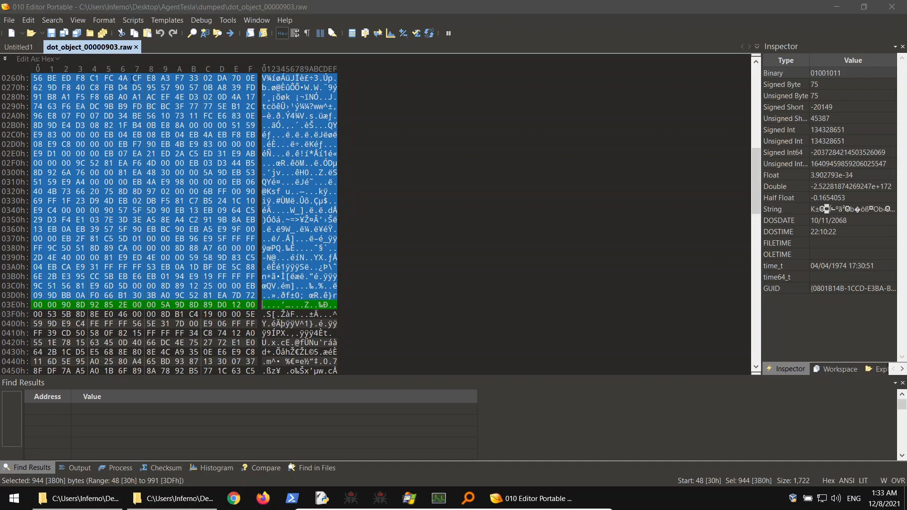
{"action": "left_click", "coordinate": [136, 47]}
{"action": "left_click", "coordinate": [886, 5]}
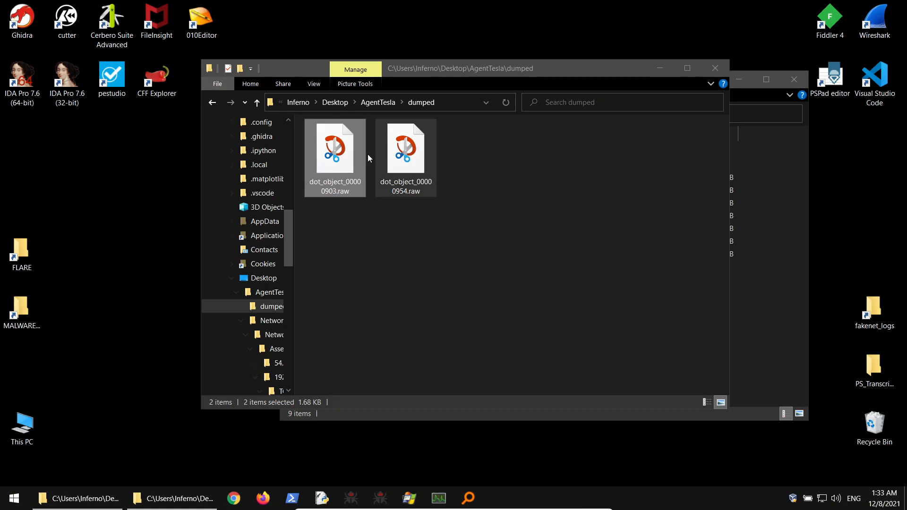
Delete dot_object_00000954.raw from the dumped folder.
{"action": "left_click", "coordinate": [411, 161]}
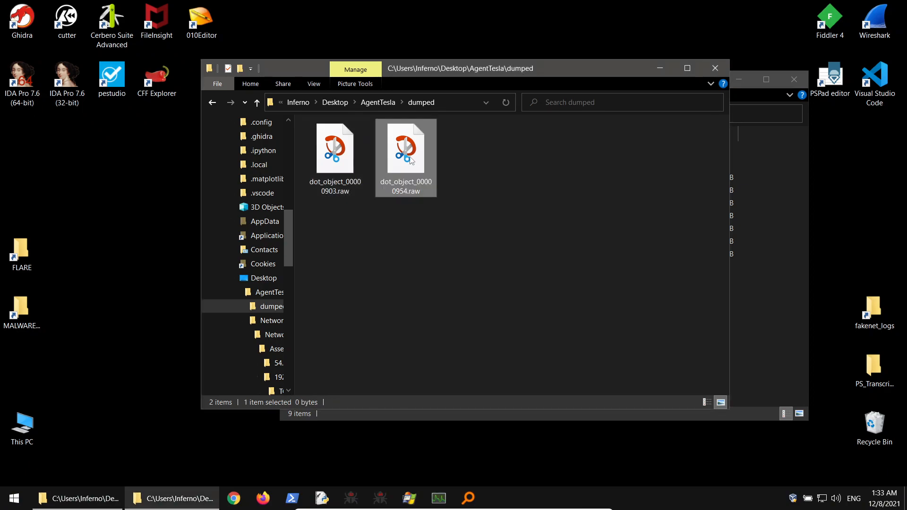
{"action": "key", "text": "Delete"}
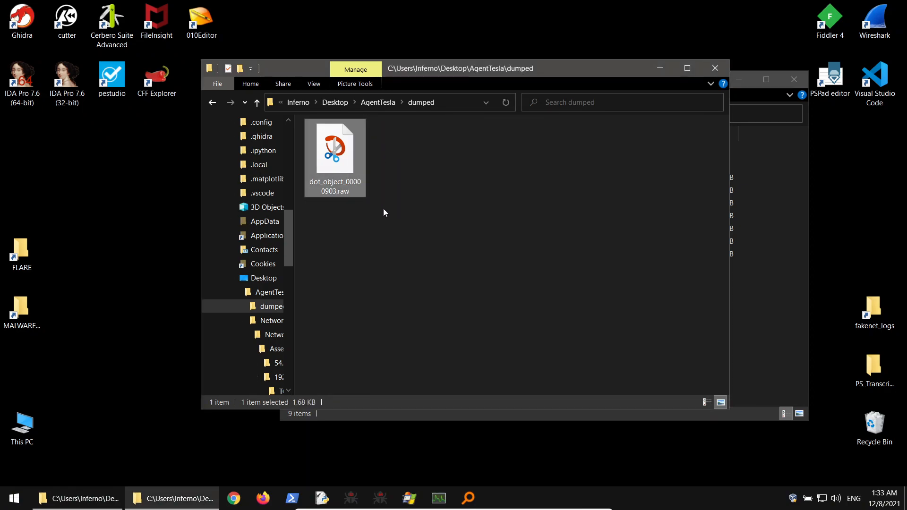
Move dot_object_00000903.raw up into the AgentTesla folder and delete the dumped folder.
{"action": "left_click", "coordinate": [378, 102]}
{"action": "key", "text": "ctrl+v"}
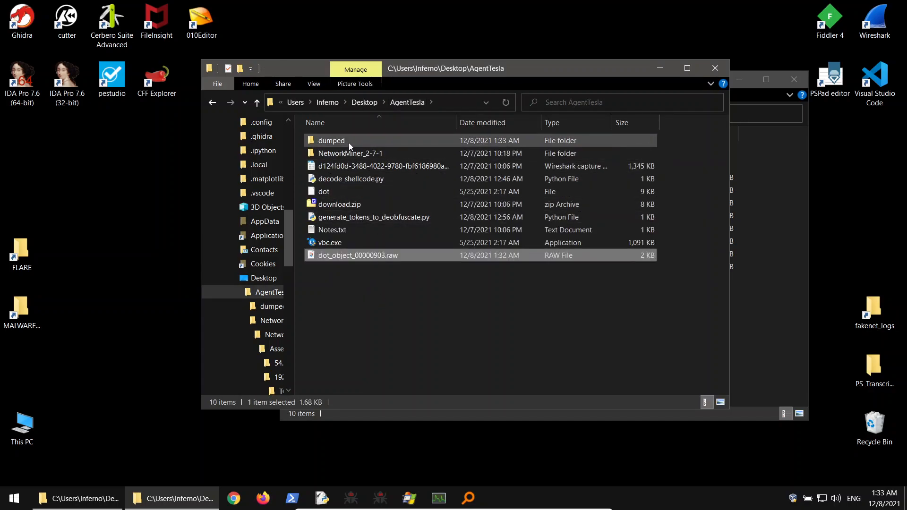
{"action": "left_click", "coordinate": [349, 142]}
{"action": "key", "text": "Delete"}
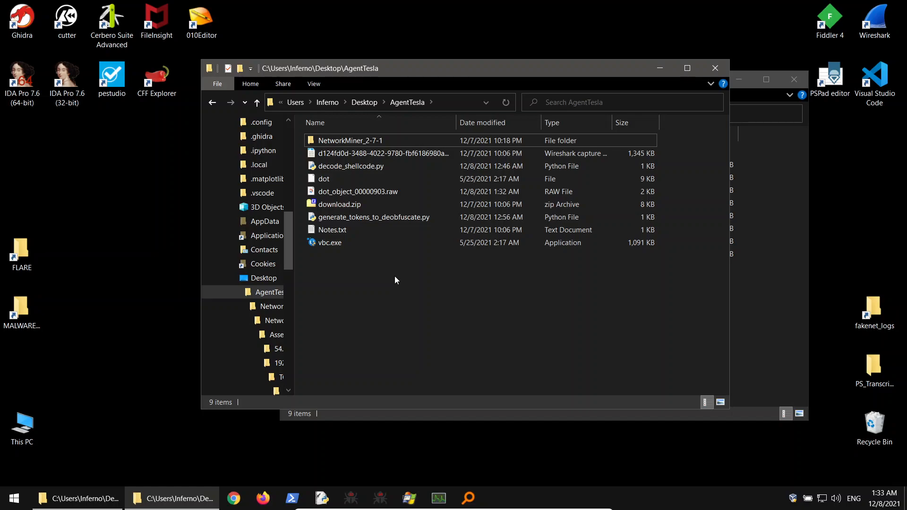
Open PowerShell in the AgentTesla folder and run xorsearch.exe -h to list its options.
{"action": "left_click", "coordinate": [455, 98]}
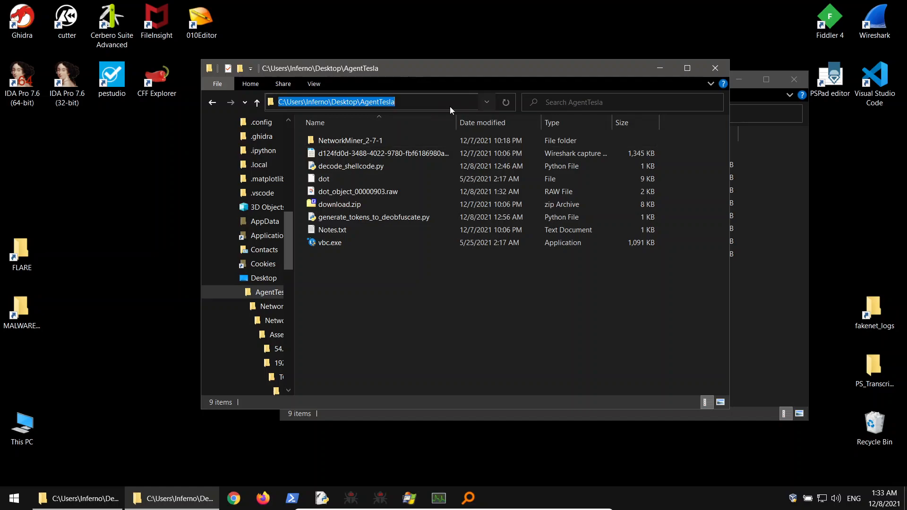
{"action": "type", "text": "powershe"}
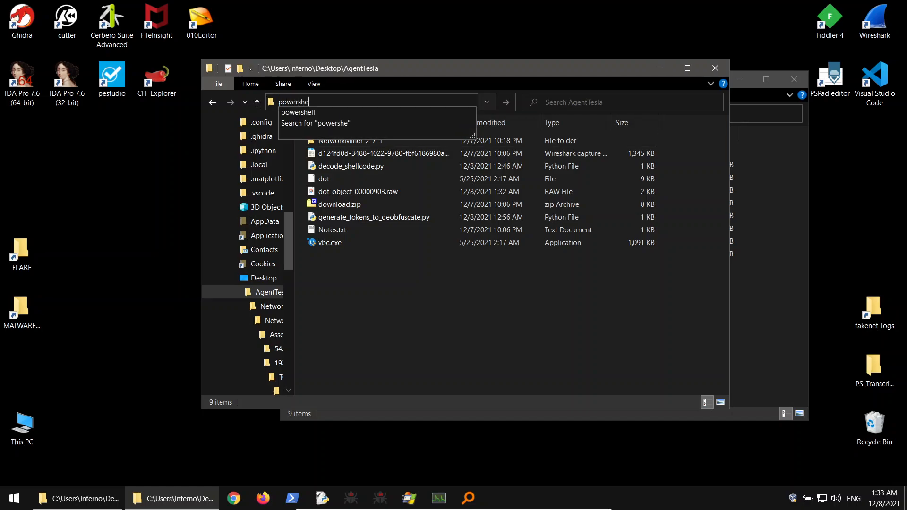
{"action": "type", "text": "ll"}
{"action": "key", "text": "Return"}
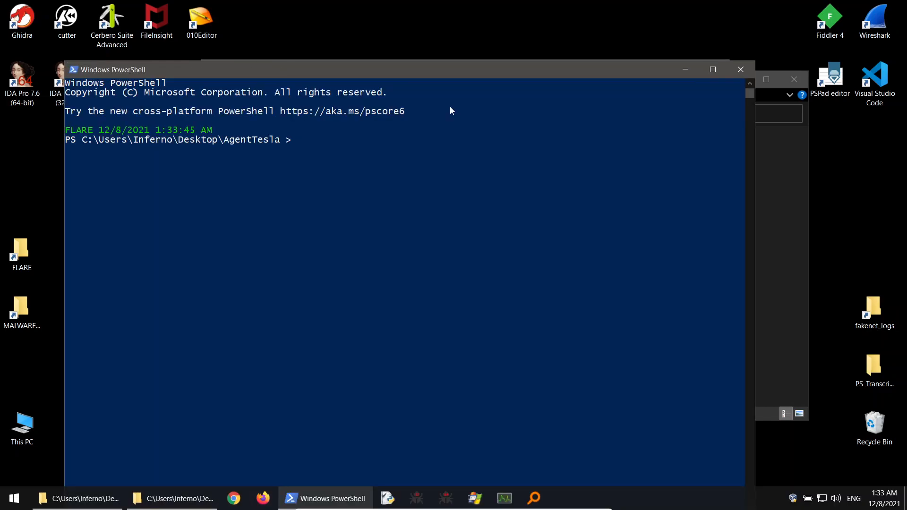
{"action": "type", "text": "xorsearch.exe -h"}
{"action": "key", "text": "Return"}
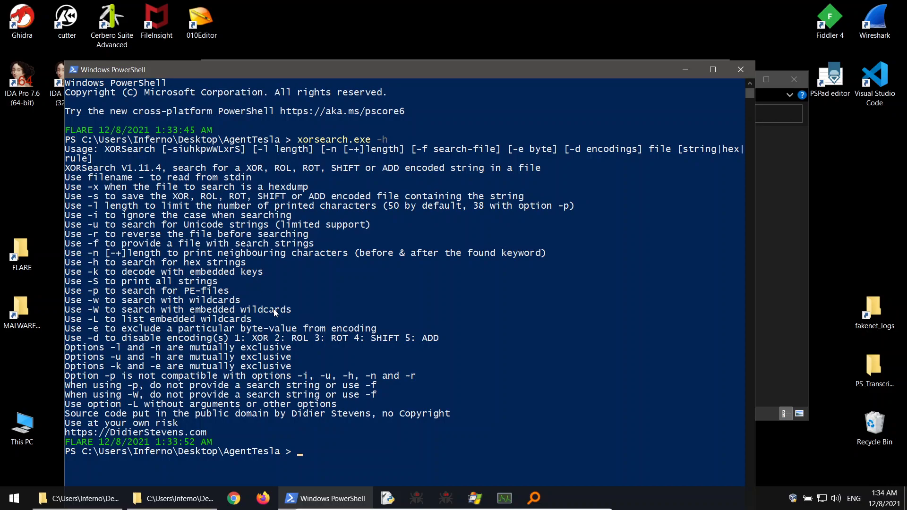
Run xorsearch.exe -W .\dot_object_00000903.raw to search the object with the embedded wildcard rules.
{"action": "key", "text": "Up"}
{"action": "key", "text": "BackSpace"}
{"action": "type", "text": "W .\\d"}
{"action": "key", "text": "Tab"}
{"action": "key", "text": "Tab"}
{"action": "key", "text": "Tab"}
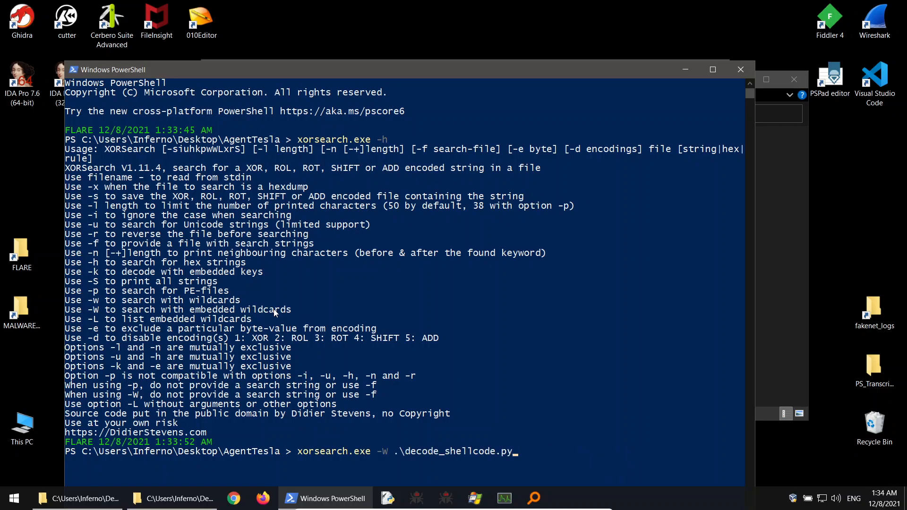
{"action": "key", "text": "Tab"}
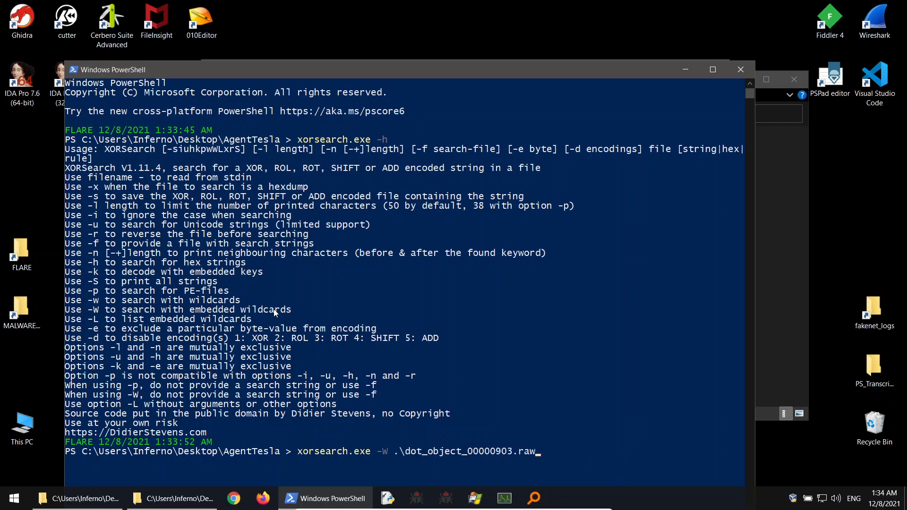
{"action": "key", "text": "Return"}
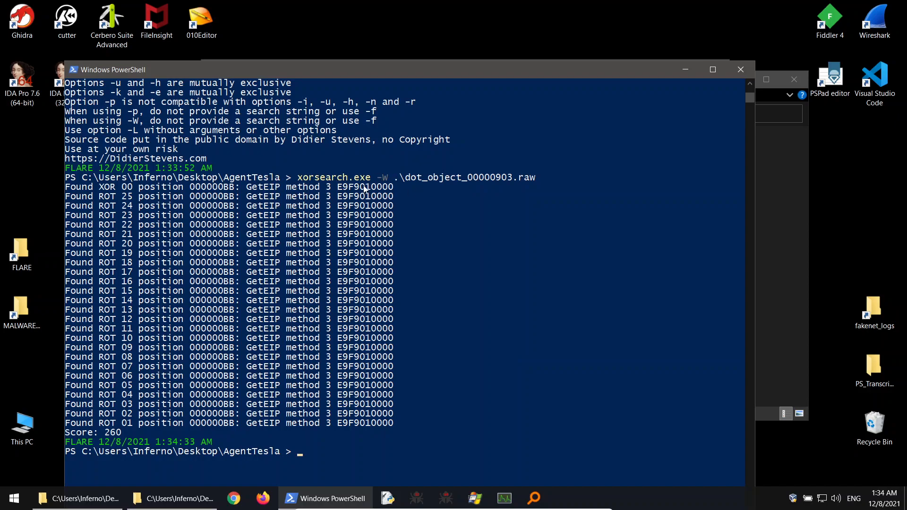
Switch to File Explorer and open dot_object_00000903.raw from the AgentTesla folder in 010 Editor.
{"action": "left_click", "coordinate": [685, 70]}
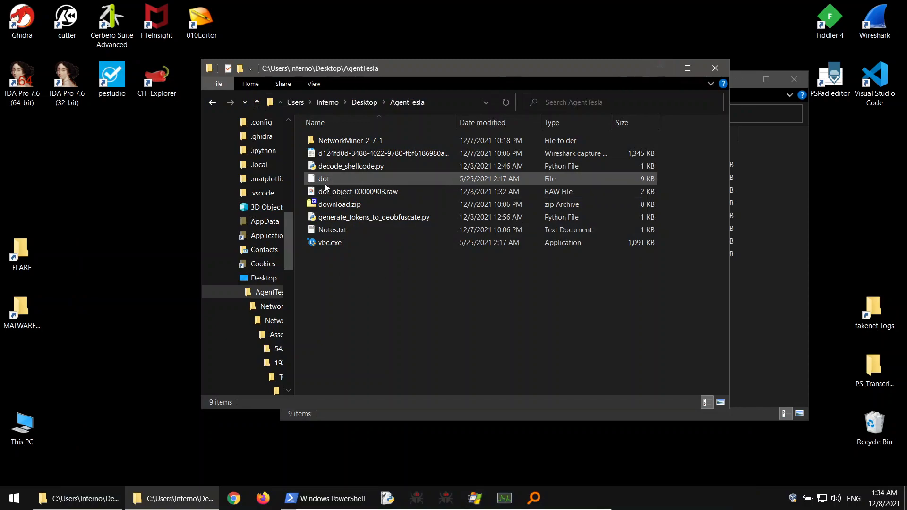
{"action": "right_click", "coordinate": [370, 195]}
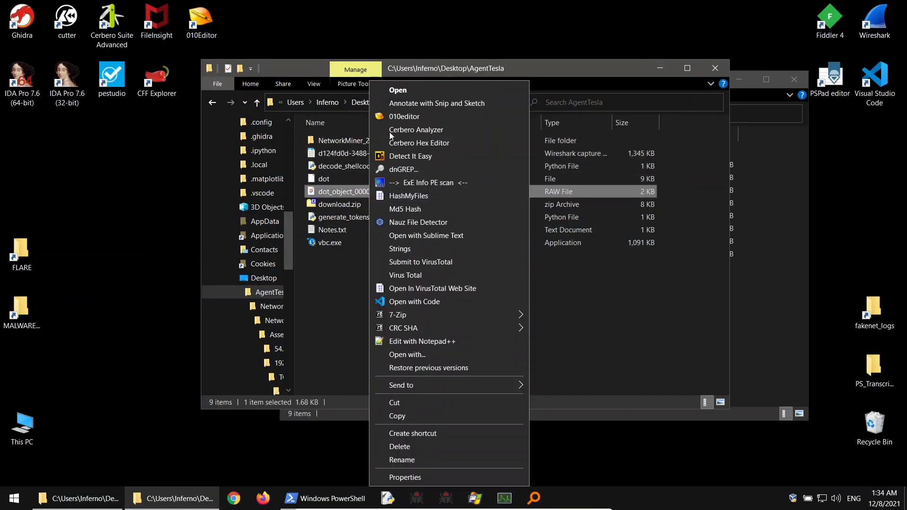
{"action": "left_click", "coordinate": [415, 117]}
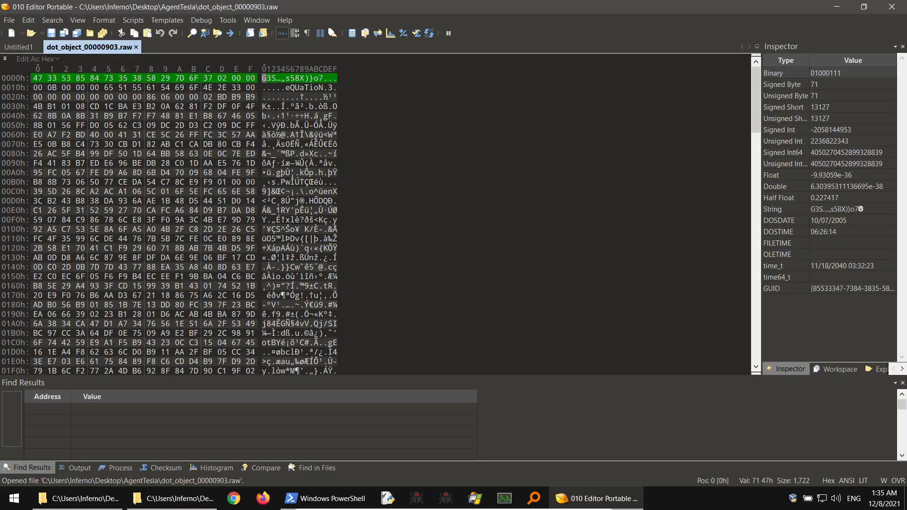
Locate the E9 byte at offset BBh, delete the 187 bytes preceding it, and return to the xorsearch output in PowerShell.
{"action": "left_click", "coordinate": [153, 182]}
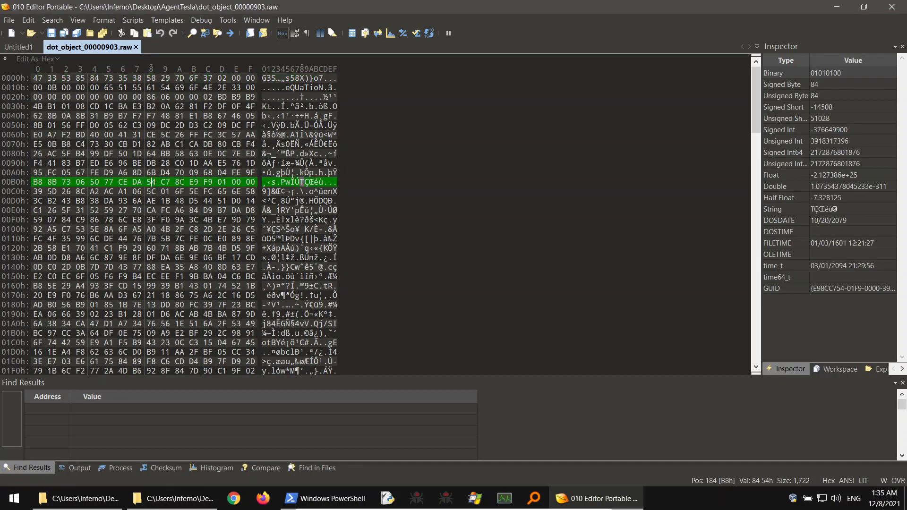
{"action": "left_click", "coordinate": [194, 182]}
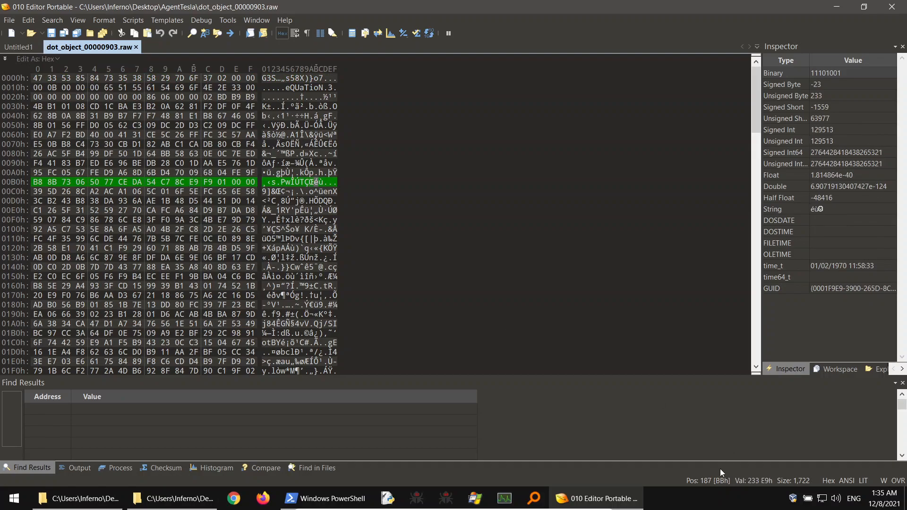
{"action": "left_click_drag", "start_coordinate": [190, 182], "coordinate": [6, 67]}
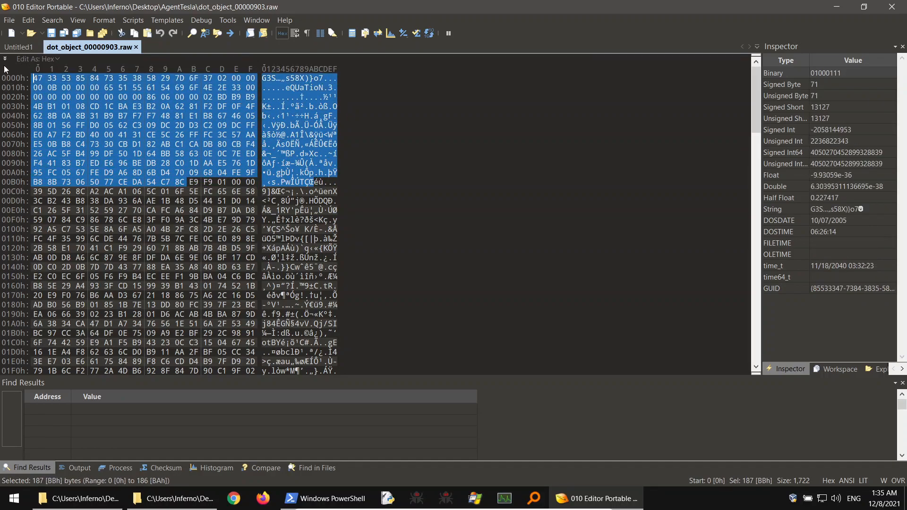
{"action": "key", "text": "Delete"}
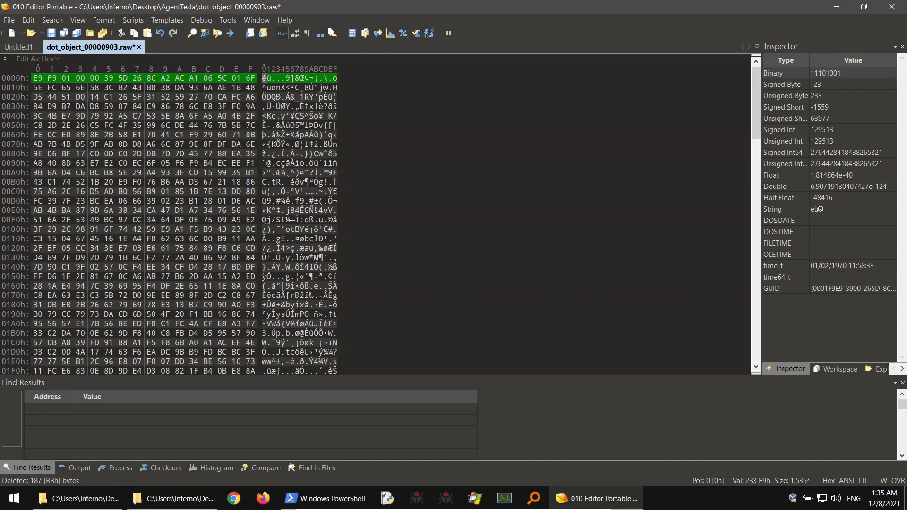
{"action": "left_click", "coordinate": [330, 499]}
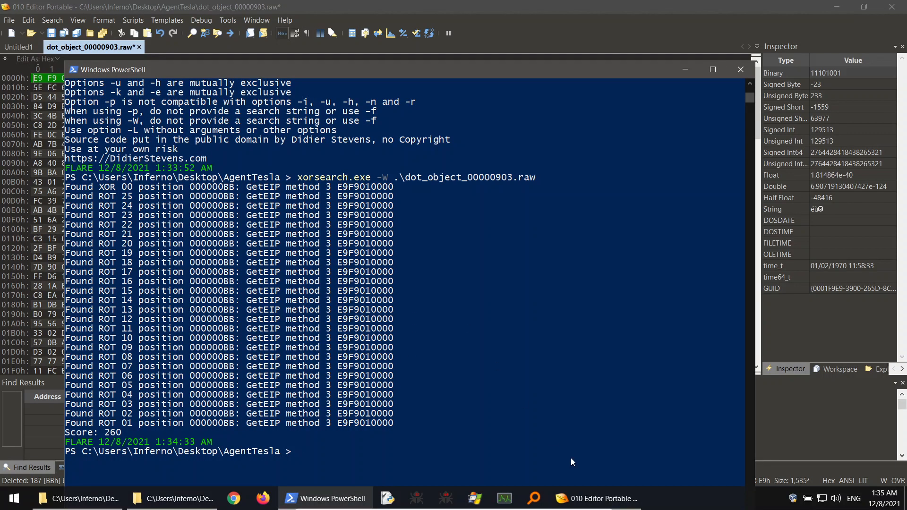
Save the trimmed dot_object_00000903.raw in 010 Editor, and close both open files and the editor.
{"action": "left_click", "coordinate": [596, 498]}
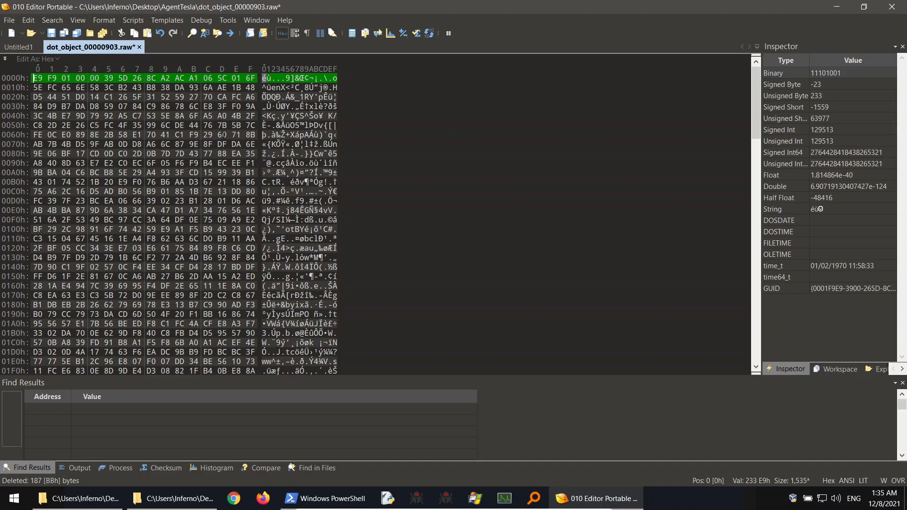
{"action": "key", "text": "ctrl+s"}
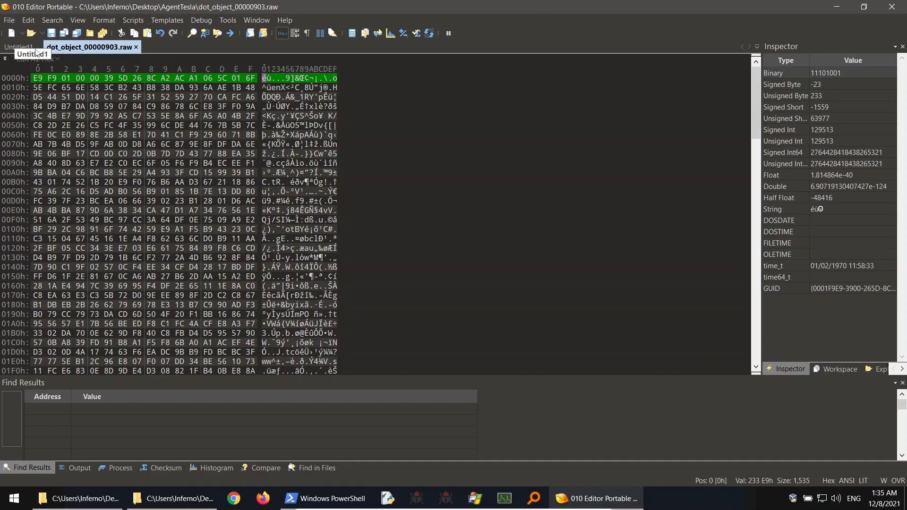
{"action": "left_click", "coordinate": [8, 46]}
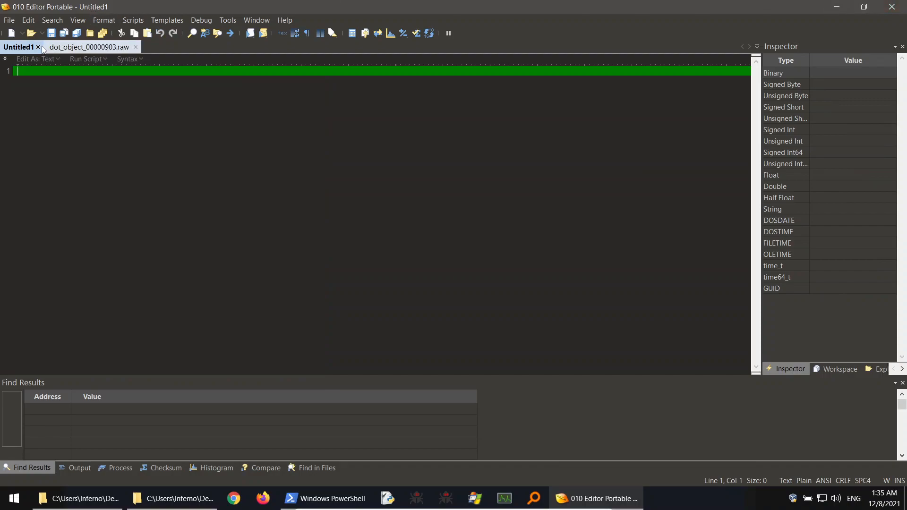
{"action": "left_click", "coordinate": [38, 47]}
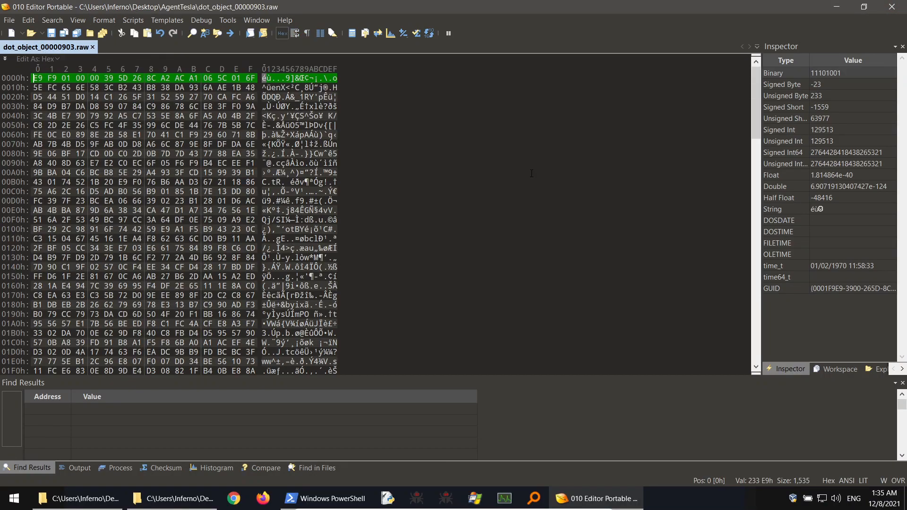
{"action": "left_click", "coordinate": [93, 47]}
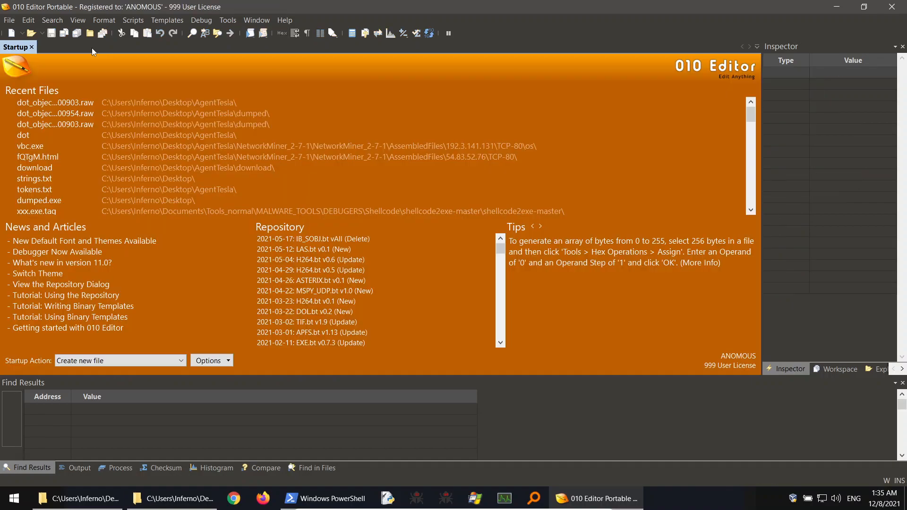
{"action": "left_click", "coordinate": [897, 6]}
Rename dot_object_00000903.raw in the AgentTesla folder as shellcode.bin.
{"action": "left_click", "coordinate": [803, 189]}
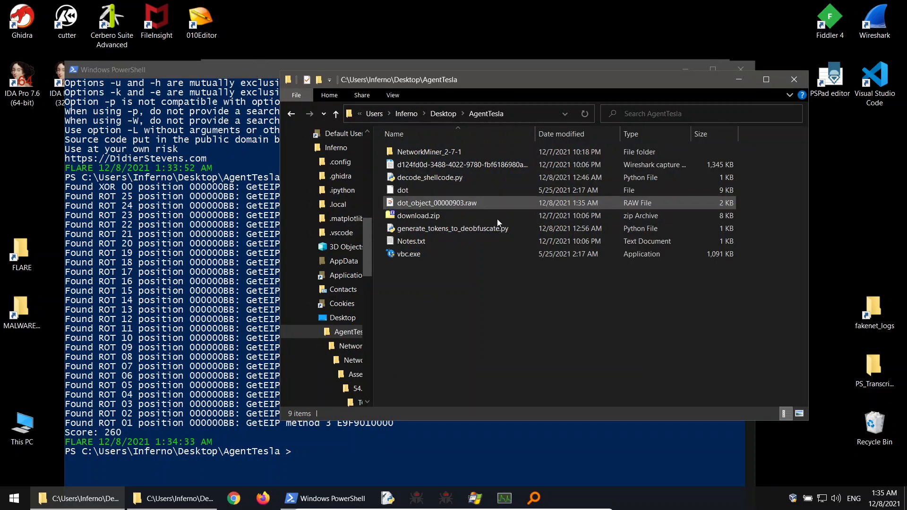
{"action": "left_click", "coordinate": [477, 205]}
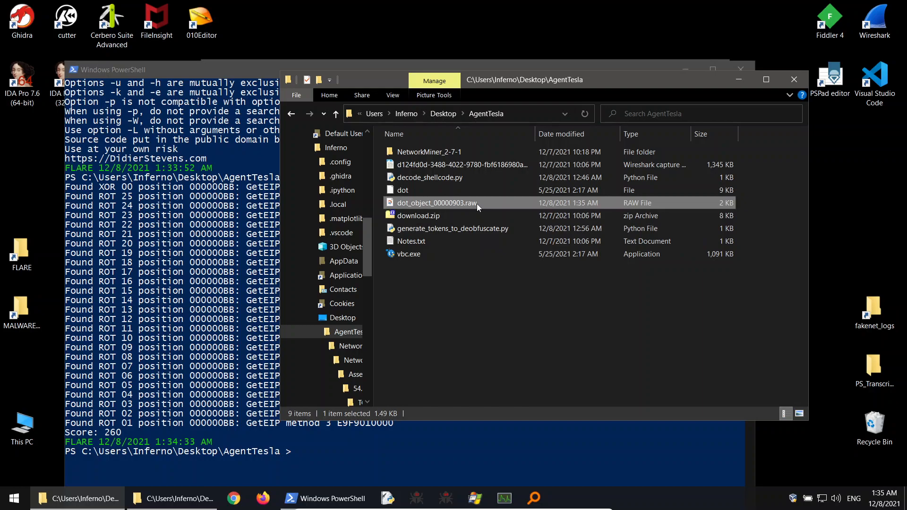
{"action": "key", "text": "F2"}
{"action": "left_click_drag", "start_coordinate": [478, 204], "coordinate": [385, 199]}
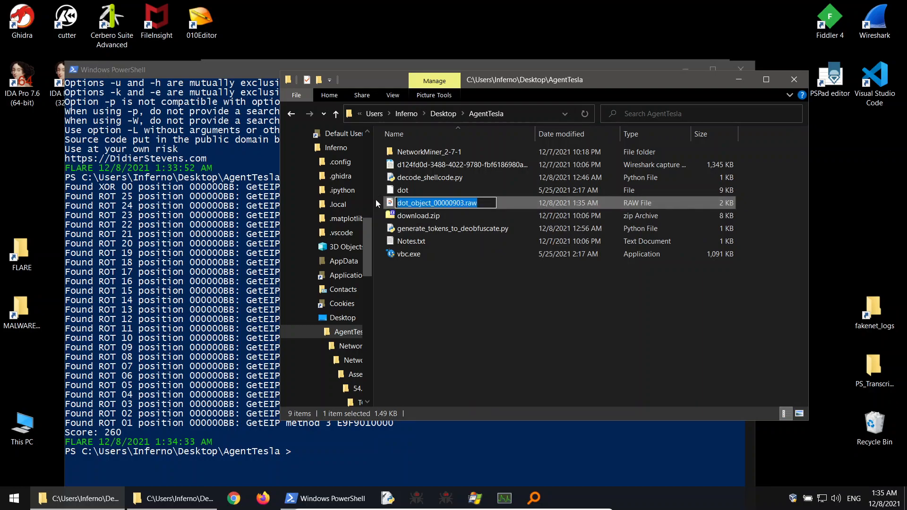
{"action": "type", "text": "shellcode.bin"}
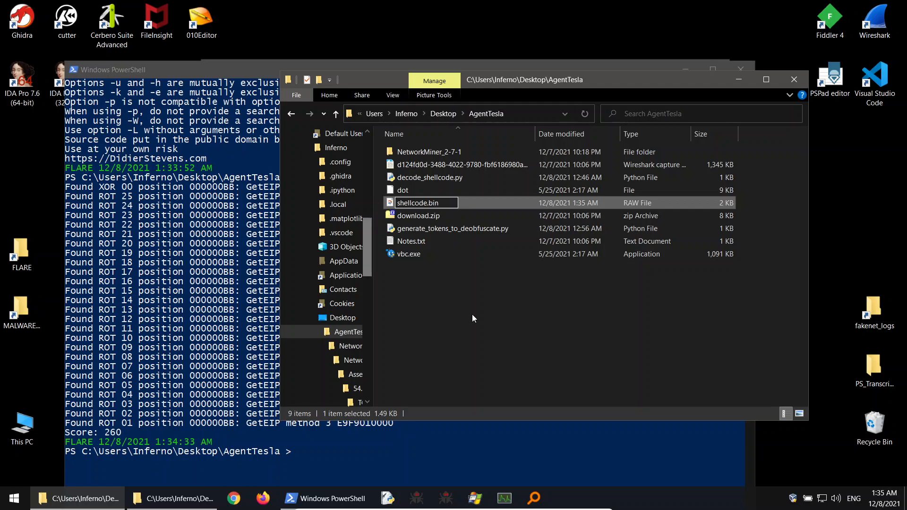
{"action": "key", "text": "Return"}
{"action": "left_click", "coordinate": [498, 256]}
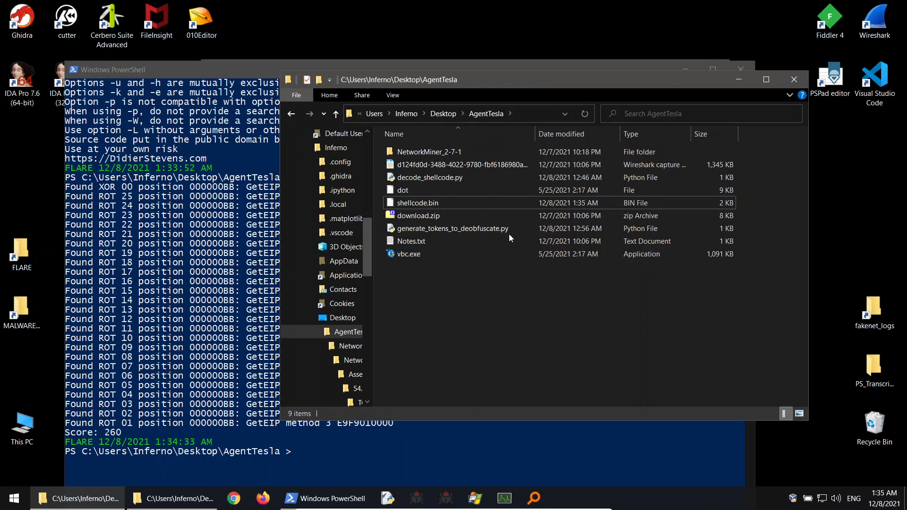
Open shellcode.bin in IDA Pro 7.6 (32-bit), loading it as a binary file with the MetaPC processor and 32-bit disassembly.
{"action": "left_click", "coordinate": [685, 69]}
{"action": "left_click_drag", "start_coordinate": [406, 203], "coordinate": [67, 91]}
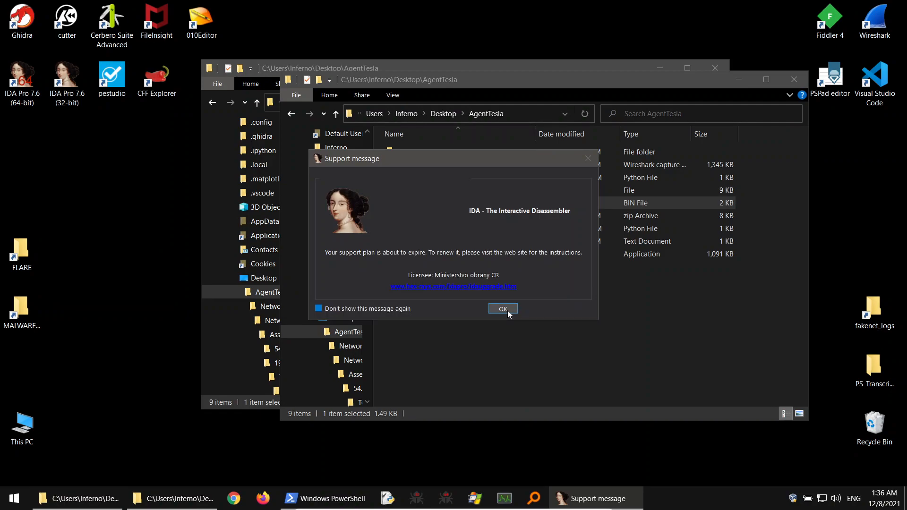
{"action": "left_click", "coordinate": [502, 309]}
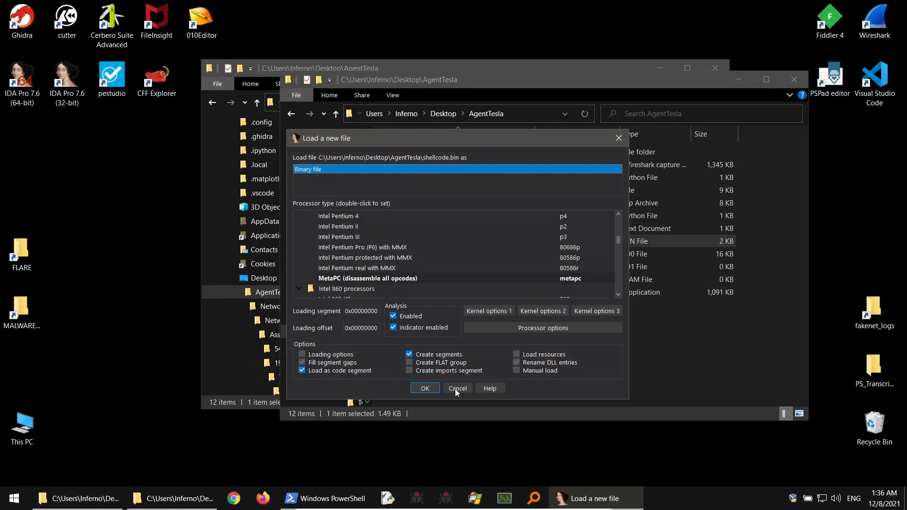
{"action": "left_click", "coordinate": [428, 389]}
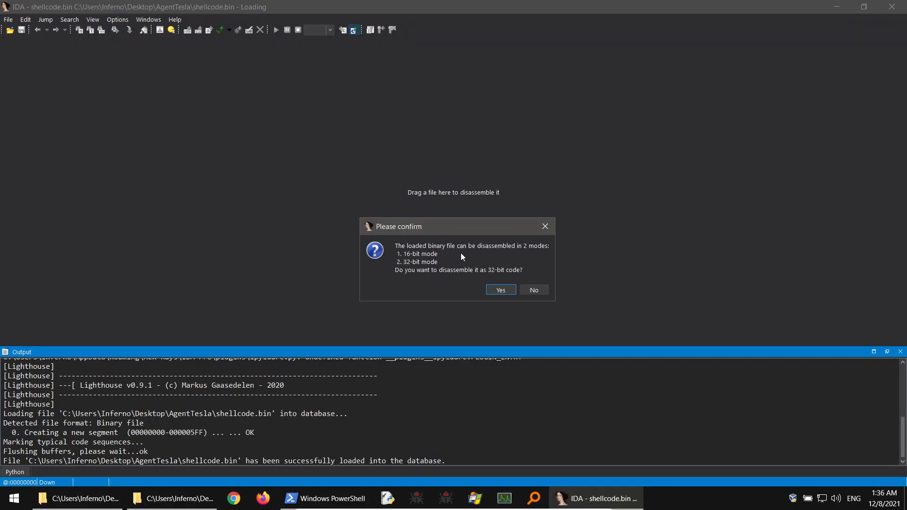
{"action": "left_click", "coordinate": [499, 290]}
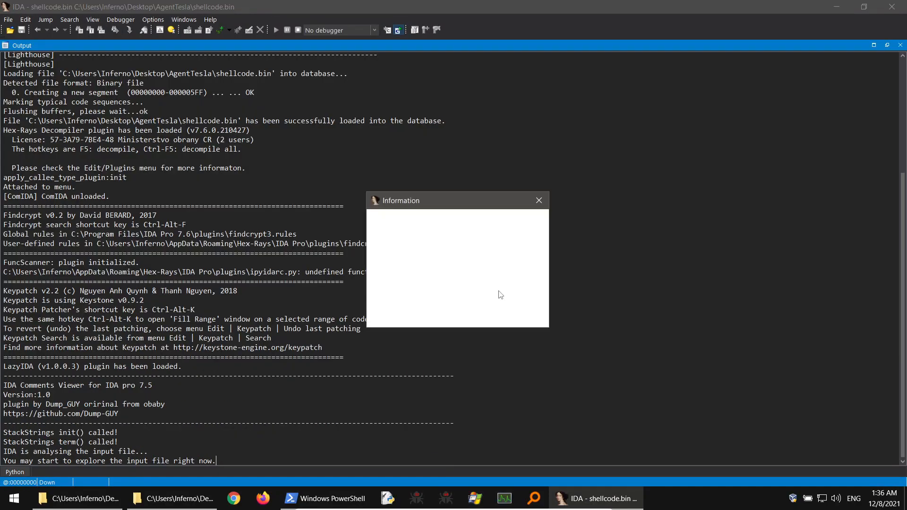
{"action": "left_click", "coordinate": [523, 317]}
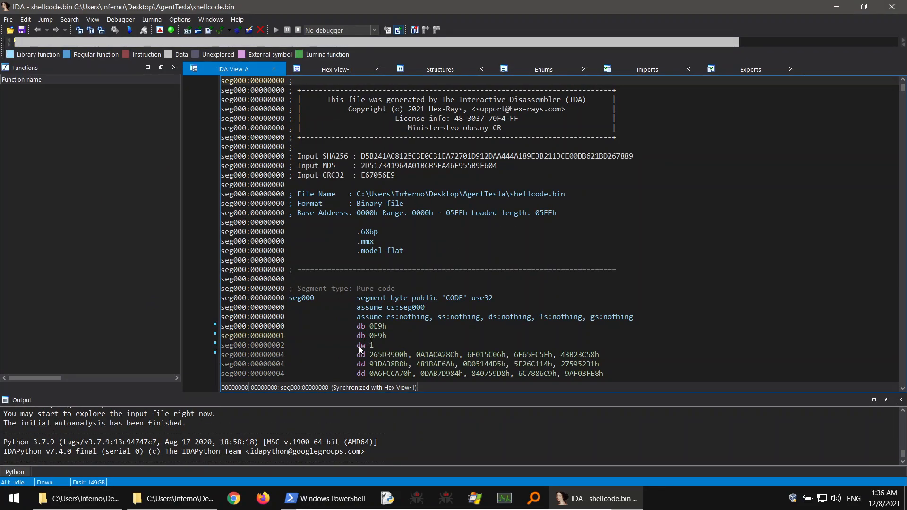
Select the entire listing of shellcode.bin and undefine it into raw bytes.
{"action": "left_click", "coordinate": [25, 19]}
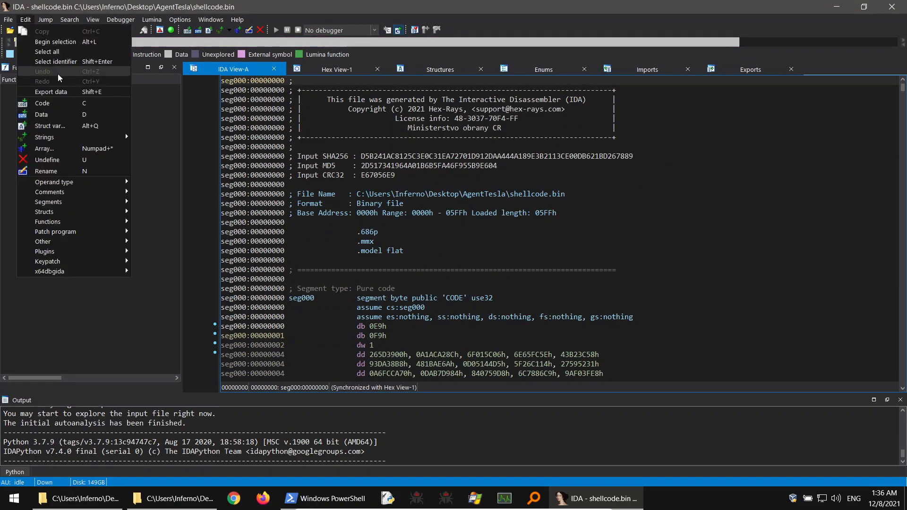
{"action": "mouse_move", "coordinate": [48, 14]}
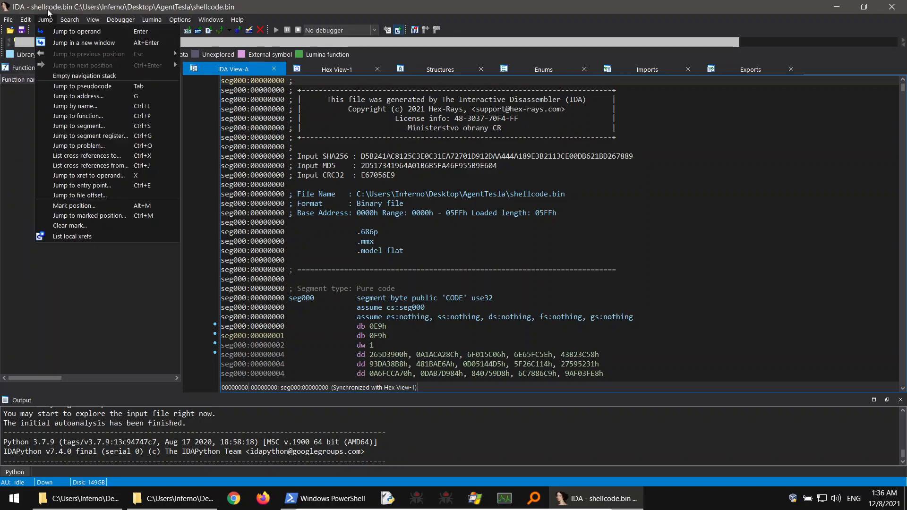
{"action": "left_click", "coordinate": [469, 281]}
{"action": "left_click", "coordinate": [470, 278]}
{"action": "left_click", "coordinate": [435, 335]}
{"action": "left_click", "coordinate": [26, 19]}
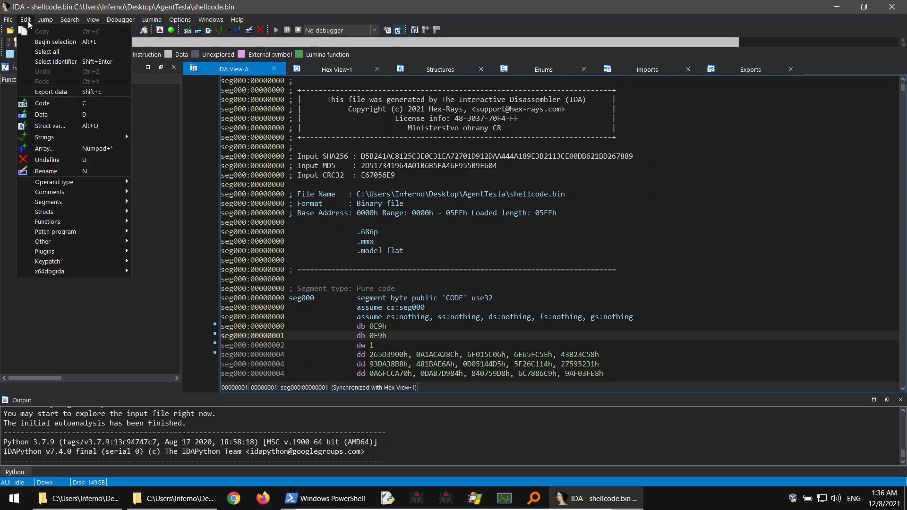
{"action": "left_click", "coordinate": [47, 52]}
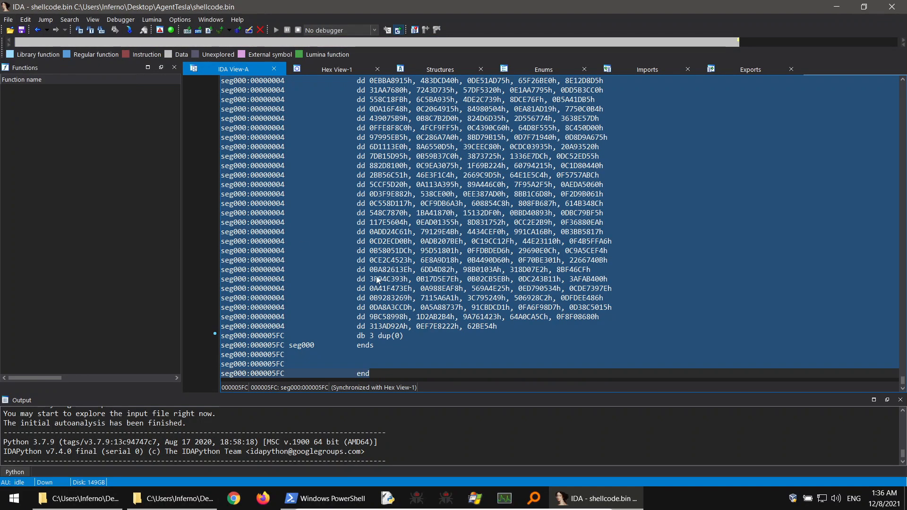
{"action": "key", "text": "u"}
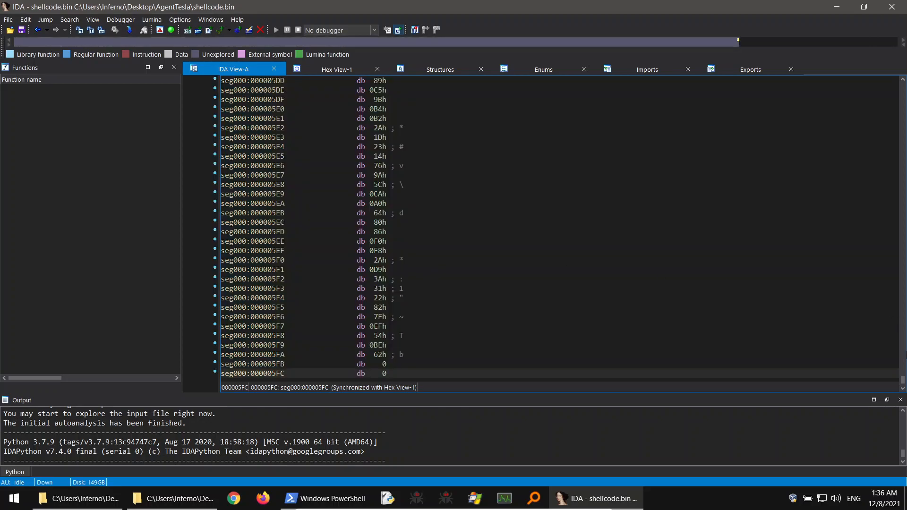
Convert the bytes starting at seg000:00000000 into code.
{"action": "left_click", "coordinate": [904, 388]}
{"action": "left_click_drag", "start_coordinate": [904, 381], "coordinate": [899, 81]}
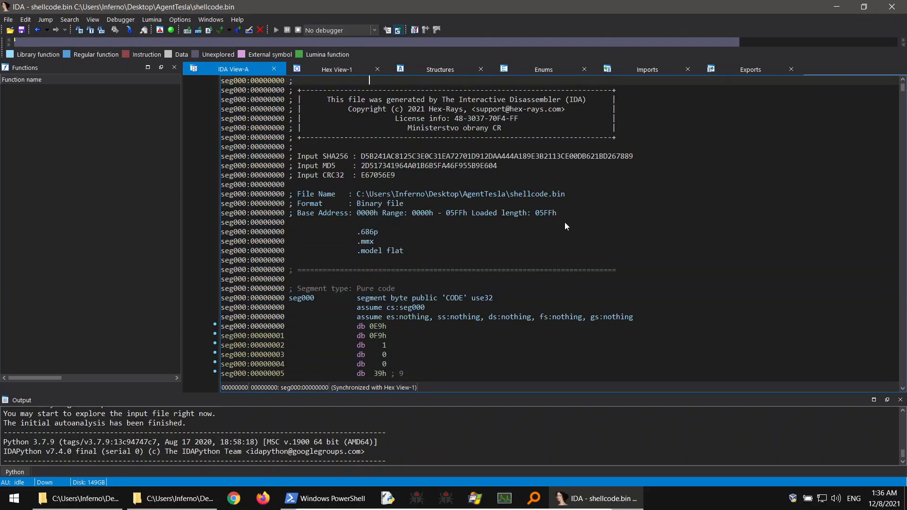
{"action": "left_click", "coordinate": [343, 324]}
{"action": "key", "text": "c"}
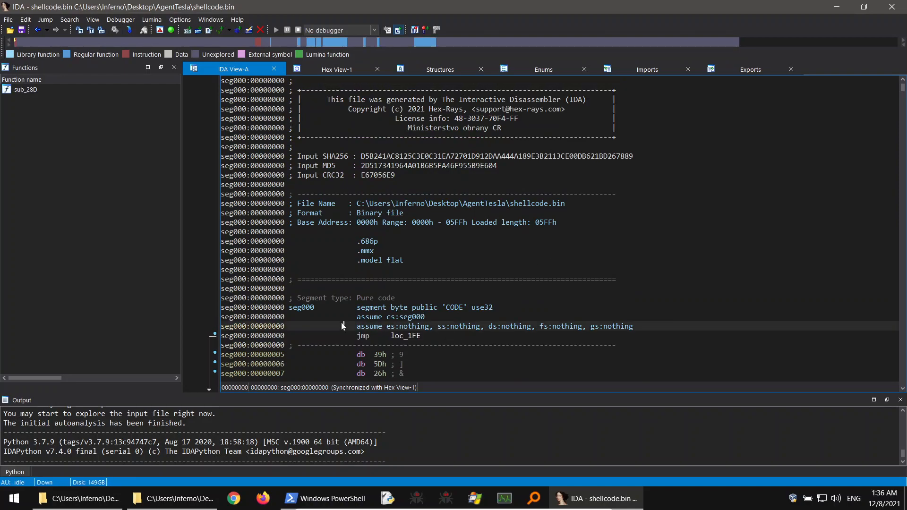
Follow the initial jump to loc_1FE and return to it, checking it against the xorsearch output in PowerShell.
{"action": "scroll", "coordinate": [387, 312], "scroll_direction": "down", "scroll_amount": 4}
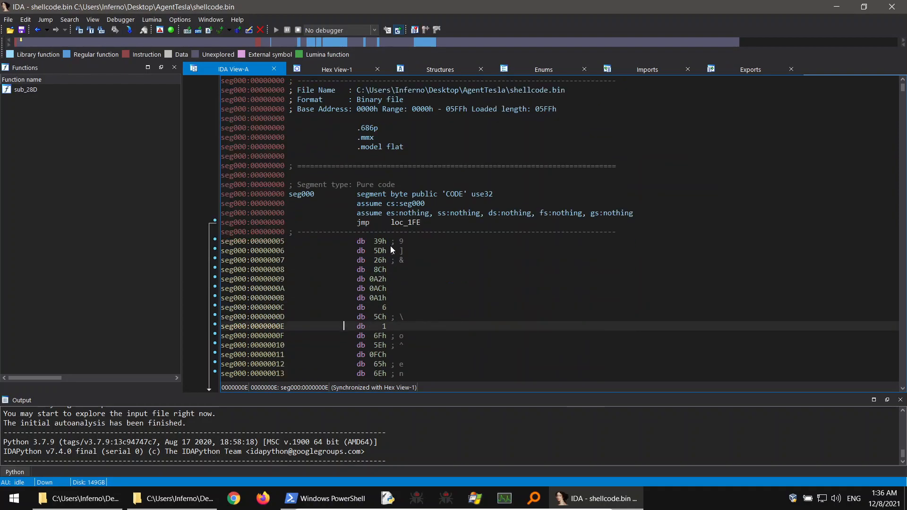
{"action": "double_click", "coordinate": [398, 223]}
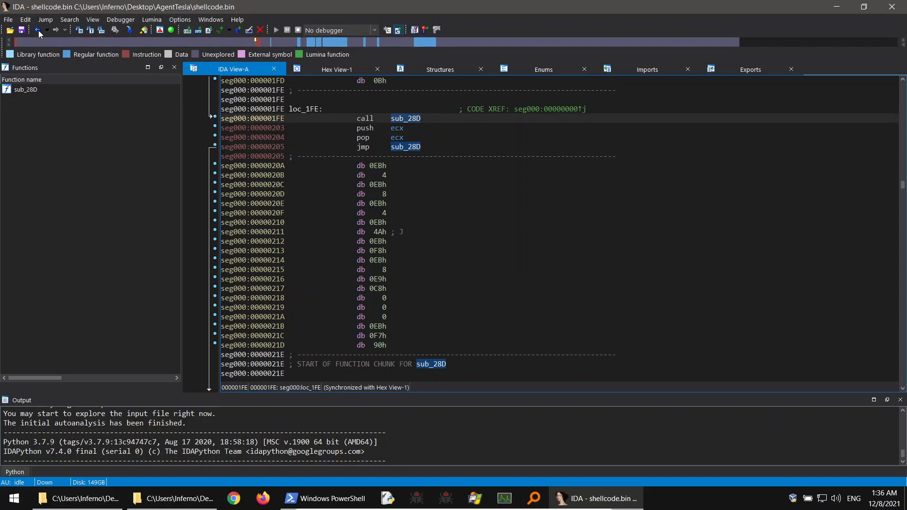
{"action": "key", "text": "Escape"}
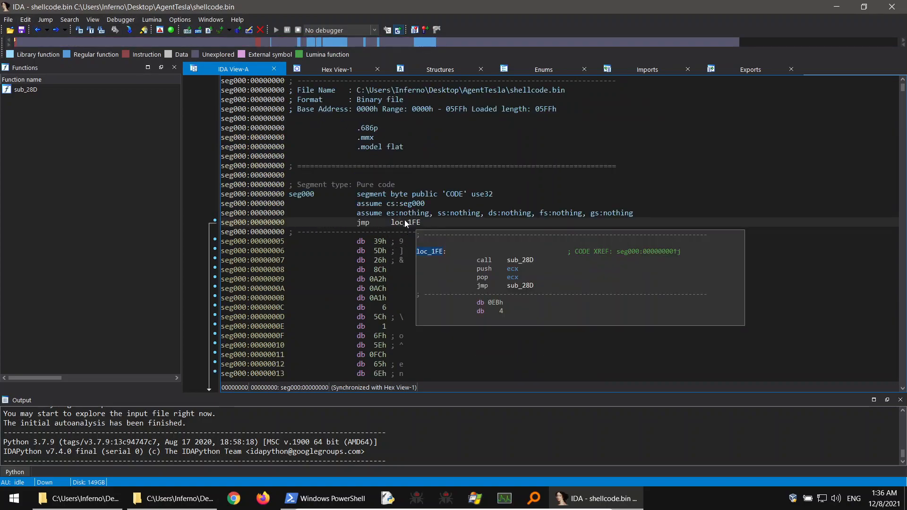
{"action": "left_click", "coordinate": [329, 500]}
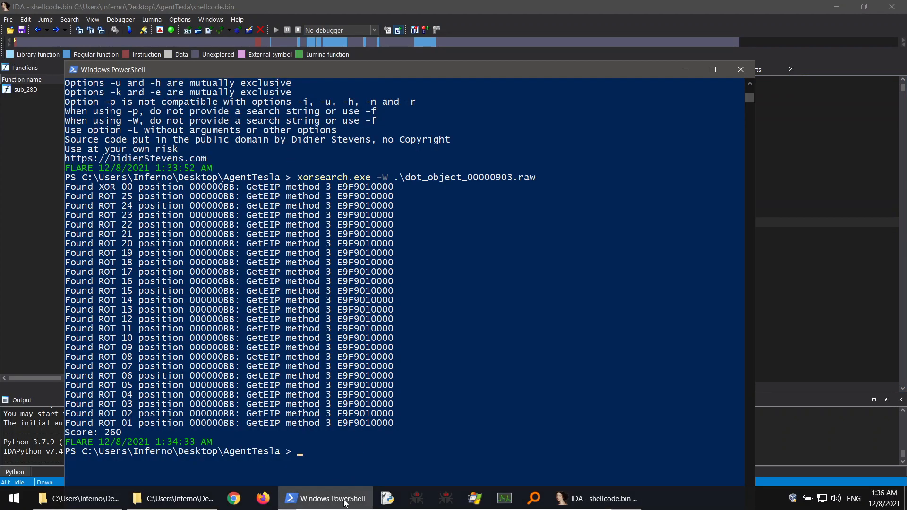
{"action": "left_click", "coordinate": [328, 499]}
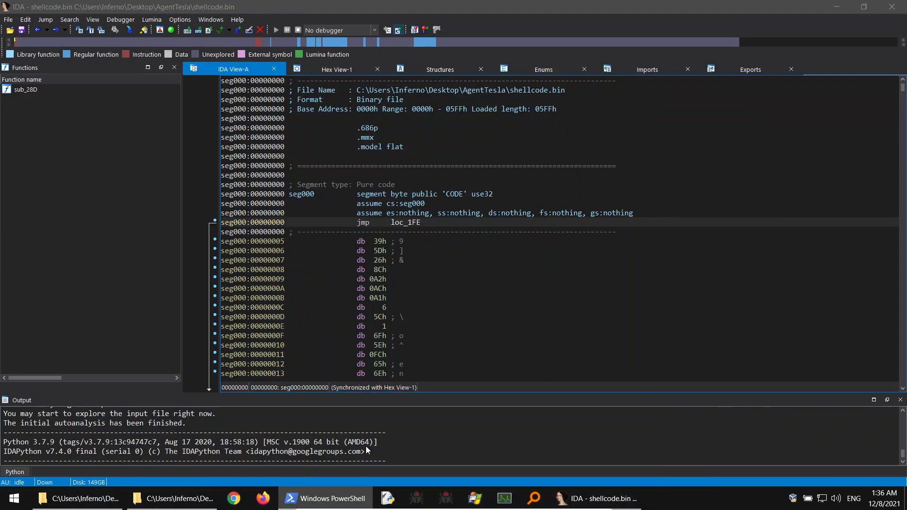
Follow the initial jump to loc_1FE, open sub_28D from its call, and switch the disassembly from graph to text view.
{"action": "double_click", "coordinate": [405, 222]}
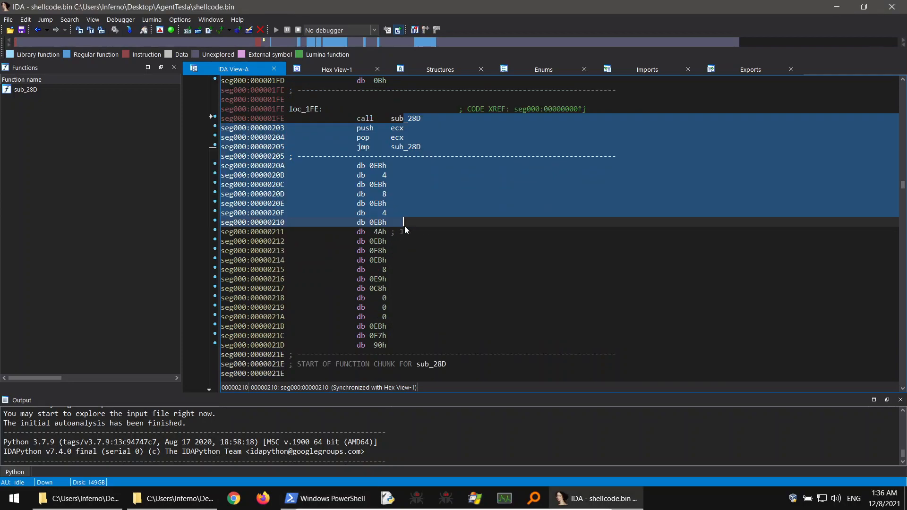
{"action": "left_click", "coordinate": [434, 125]}
{"action": "left_click", "coordinate": [404, 119]}
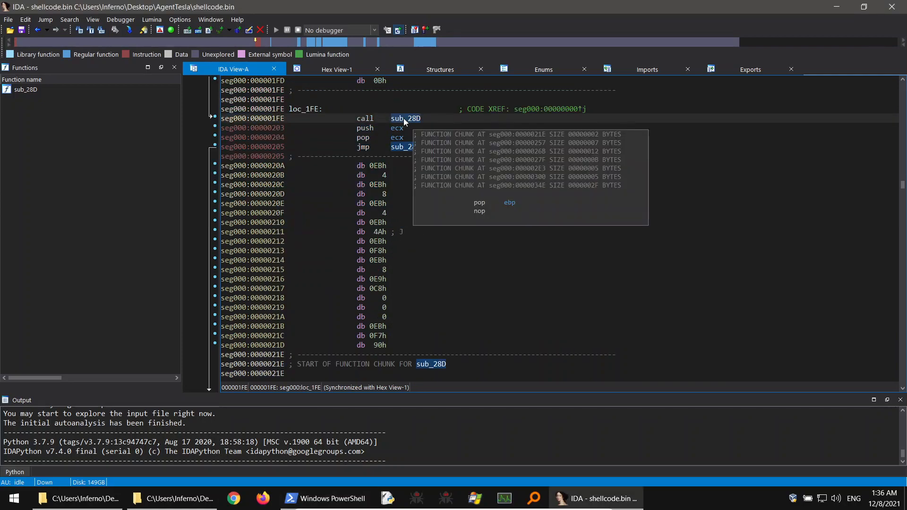
{"action": "double_click", "coordinate": [412, 118]}
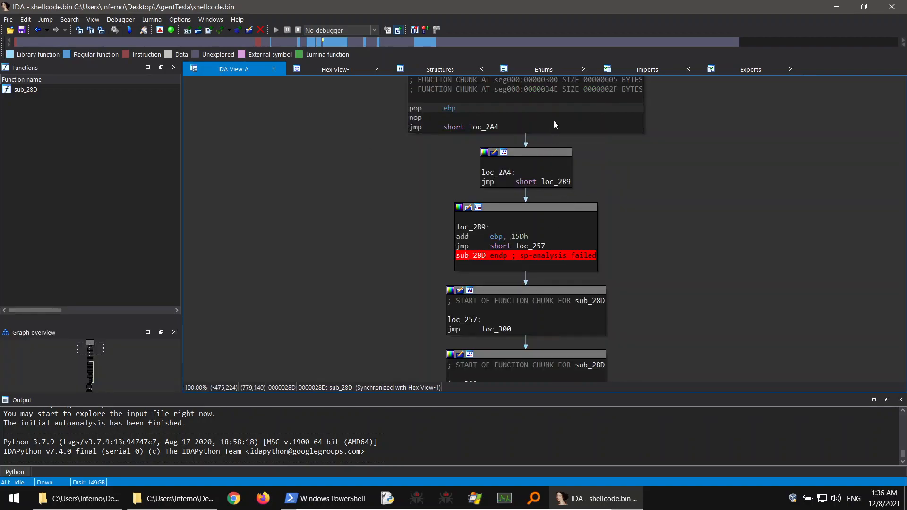
{"action": "right_click", "coordinate": [529, 106]}
{"action": "left_click", "coordinate": [559, 204]}
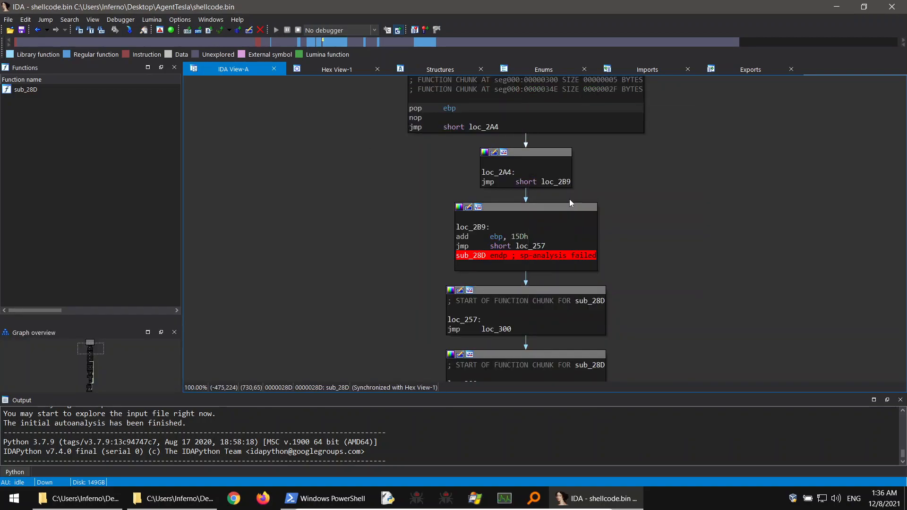
Examine how the call at loc_1FE passes its return address 00000203 to the pop ebp instruction in sub_28D.
{"action": "left_click", "coordinate": [37, 29]}
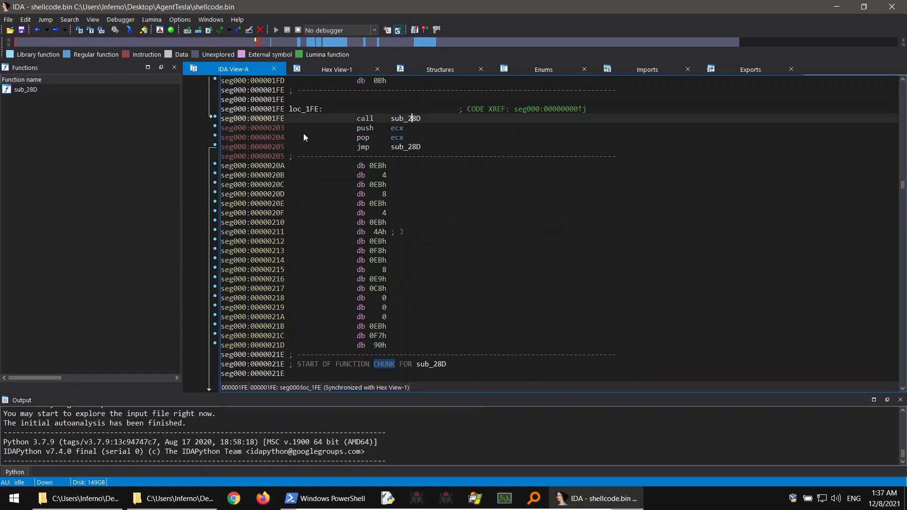
{"action": "double_click", "coordinate": [413, 118]}
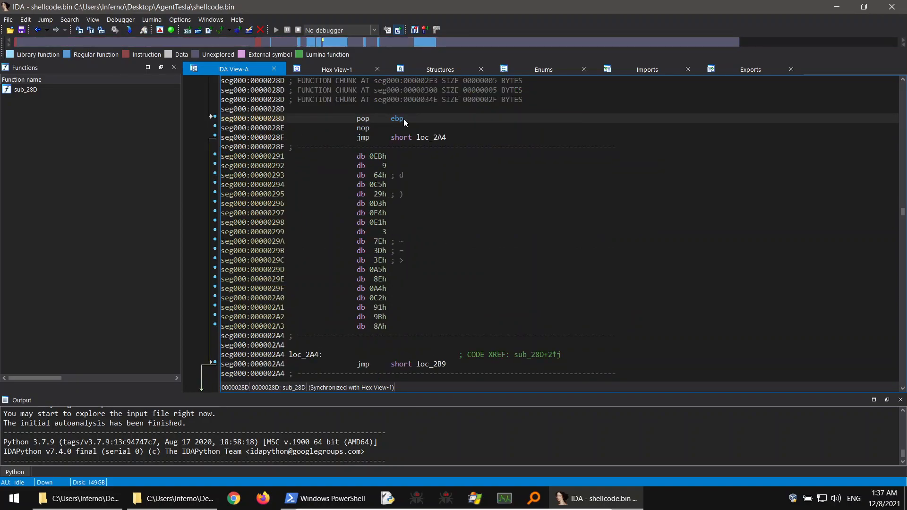
{"action": "key", "text": "Escape"}
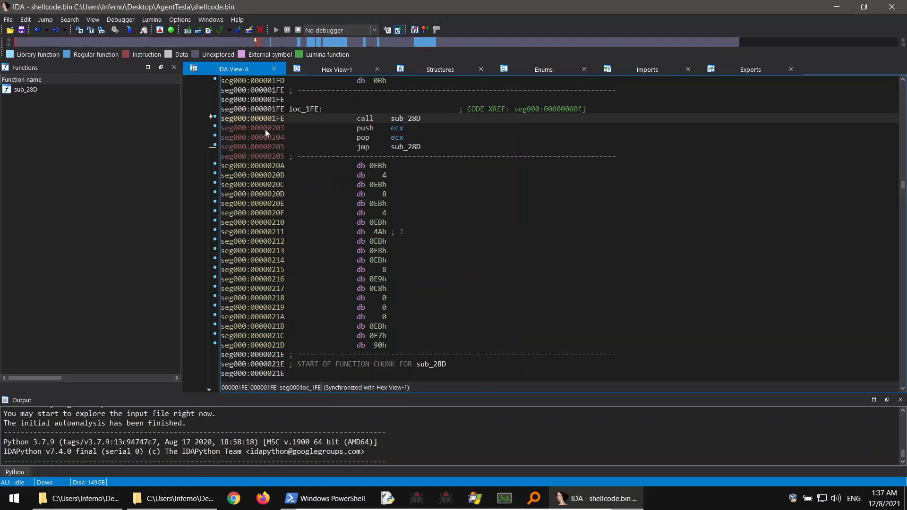
{"action": "left_click_drag", "start_coordinate": [263, 128], "coordinate": [294, 129]}
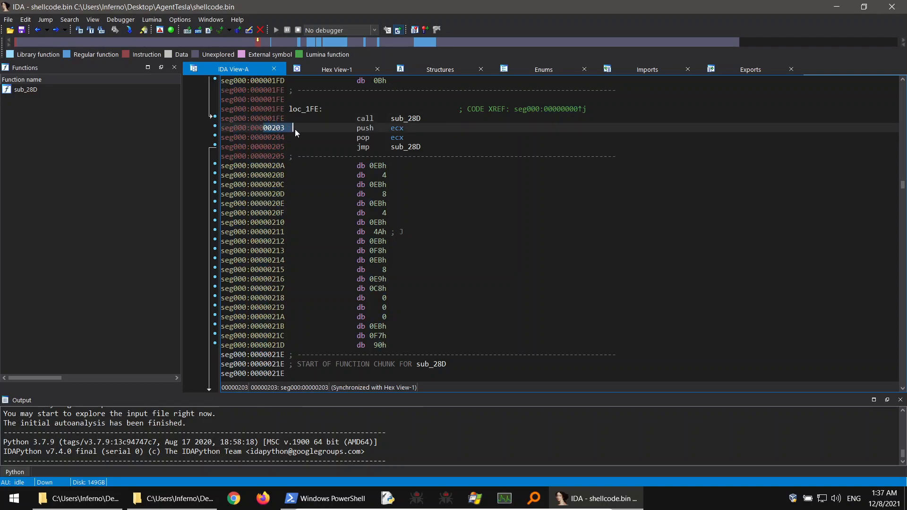
{"action": "double_click", "coordinate": [418, 118]}
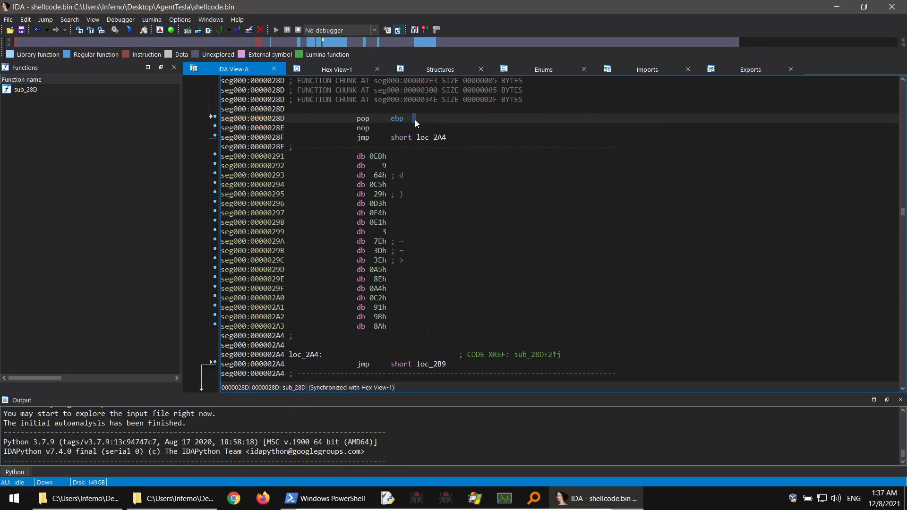
{"action": "left_click_drag", "start_coordinate": [390, 118], "coordinate": [401, 119]}
Trace the jumps from sub_28D through loc_2A4 and loc_2B9 to loc_257, examining the value added to ebp.
{"action": "double_click", "coordinate": [432, 138]}
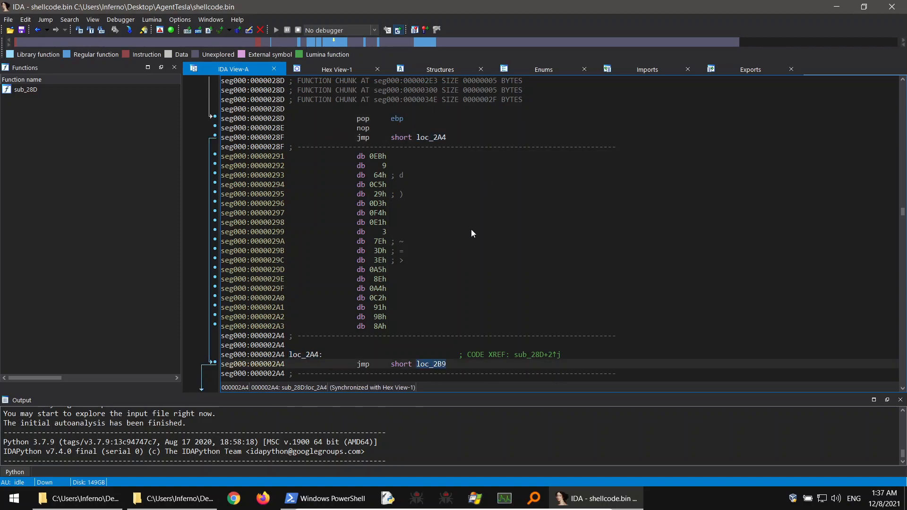
{"action": "scroll", "coordinate": [482, 285], "scroll_direction": "down", "scroll_amount": 1}
{"action": "scroll", "coordinate": [429, 233], "scroll_direction": "down", "scroll_amount": 3}
{"action": "double_click", "coordinate": [430, 236]}
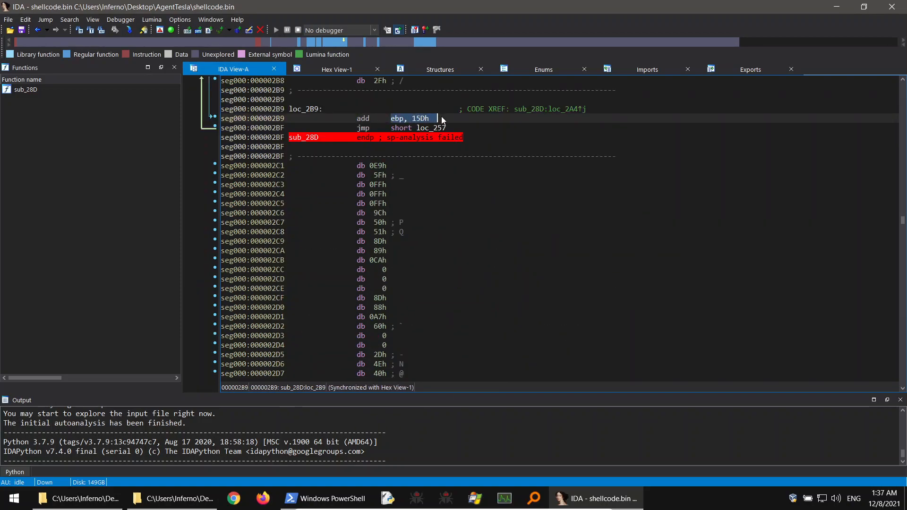
{"action": "double_click", "coordinate": [434, 128]}
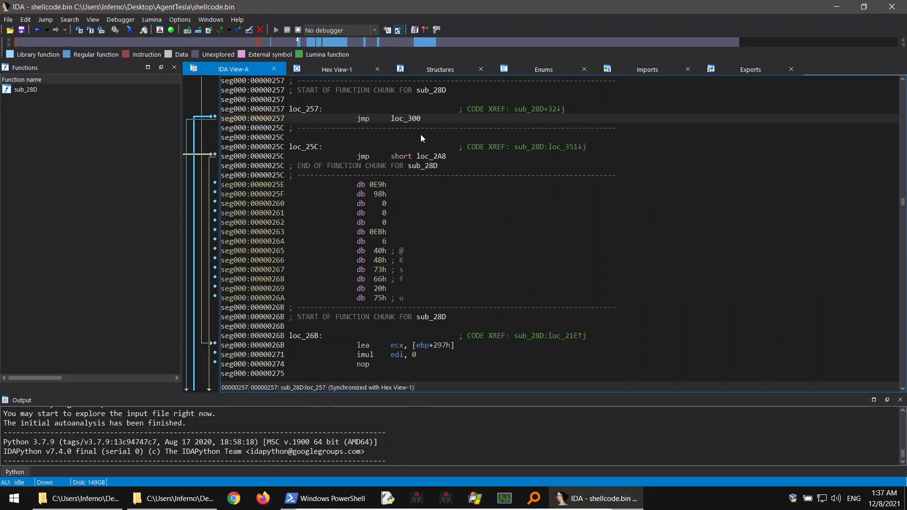
Follow the shellcode's jump chain from loc_257 through loc_300 and loc_21E to loc_26B.
{"action": "key", "text": "Return"}
{"action": "double_click", "coordinate": [418, 119]}
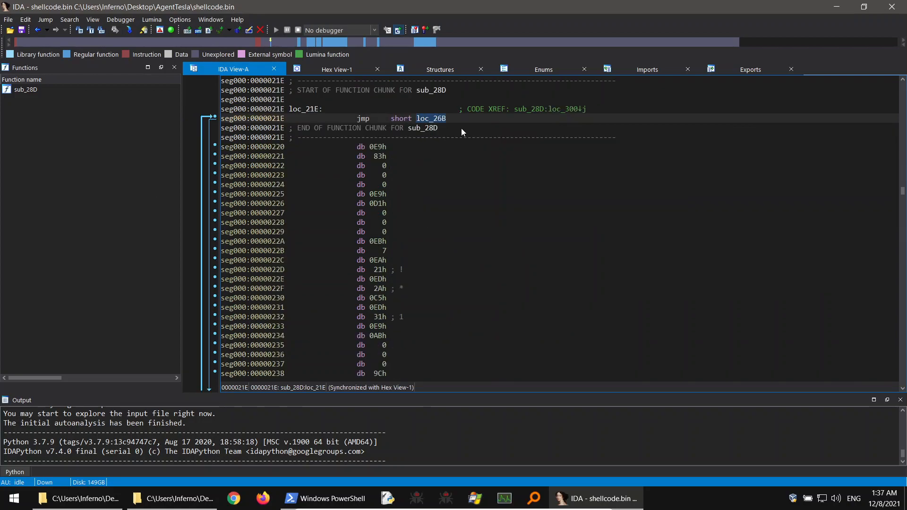
{"action": "double_click", "coordinate": [438, 119]}
{"action": "left_click_drag", "start_coordinate": [392, 120], "coordinate": [450, 118]}
{"action": "left_click", "coordinate": [457, 118]}
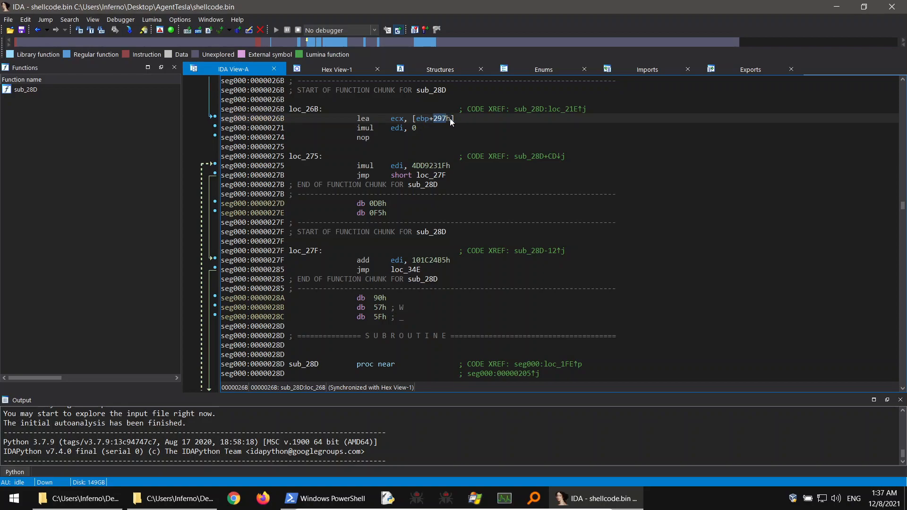
Examine the edi key calculation at loc_275 and loc_27F, and follow the jumps through loc_34E, loc_25C and loc_2A8 to loc_2E3.
{"action": "left_click", "coordinate": [402, 167]}
{"action": "left_click_drag", "start_coordinate": [429, 176], "coordinate": [431, 259]}
{"action": "left_click", "coordinate": [425, 261]}
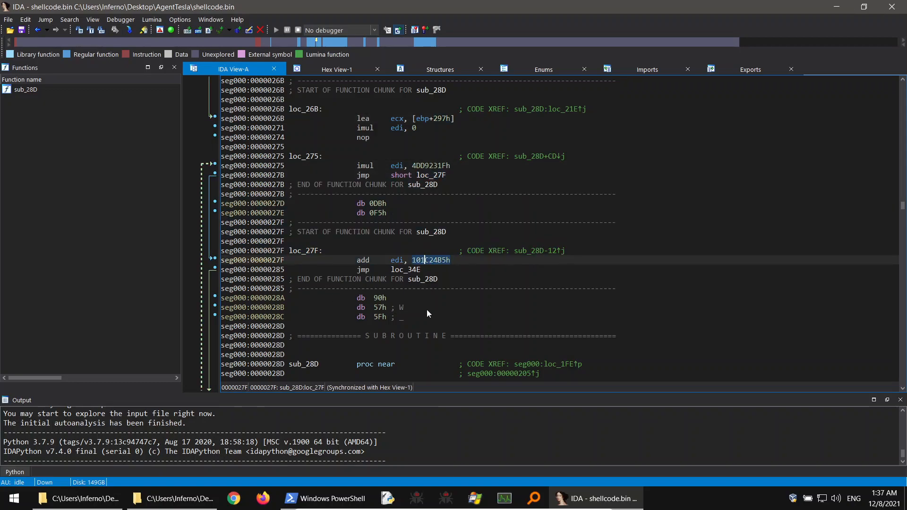
{"action": "double_click", "coordinate": [410, 269]}
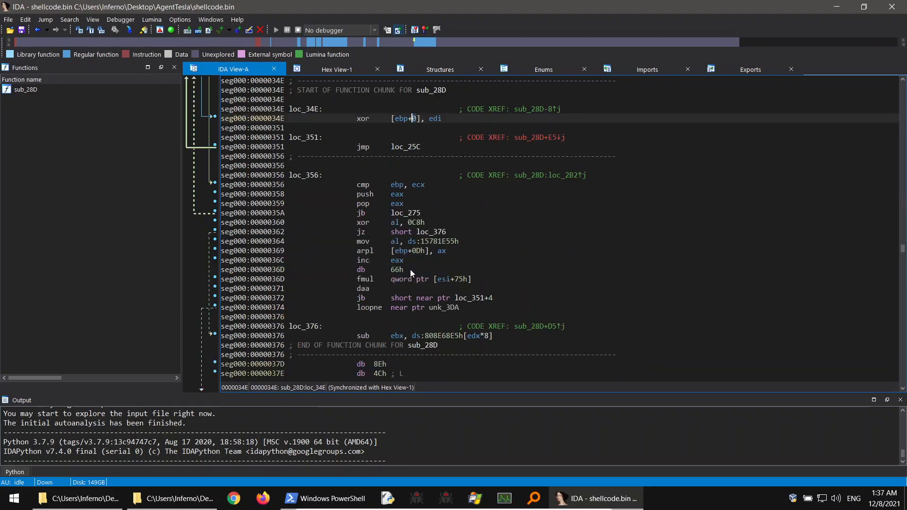
{"action": "double_click", "coordinate": [415, 148]}
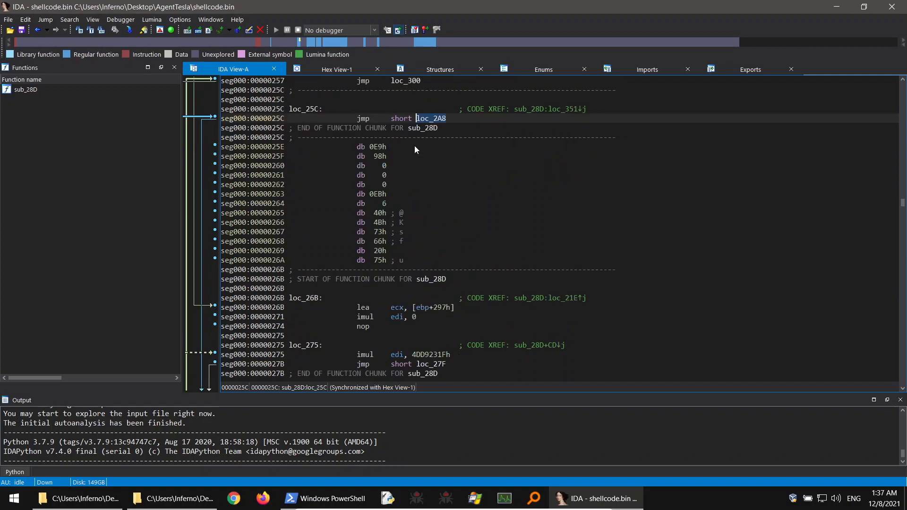
{"action": "double_click", "coordinate": [437, 118]}
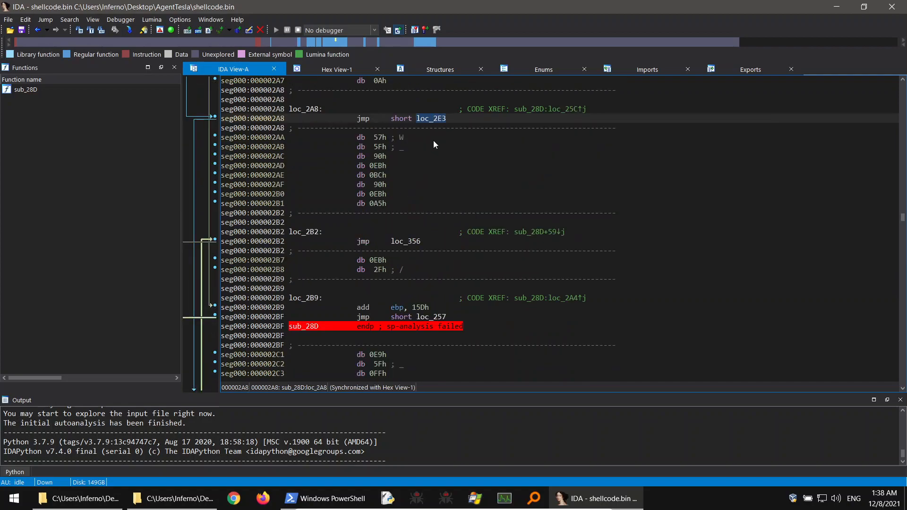
{"action": "double_click", "coordinate": [435, 119]}
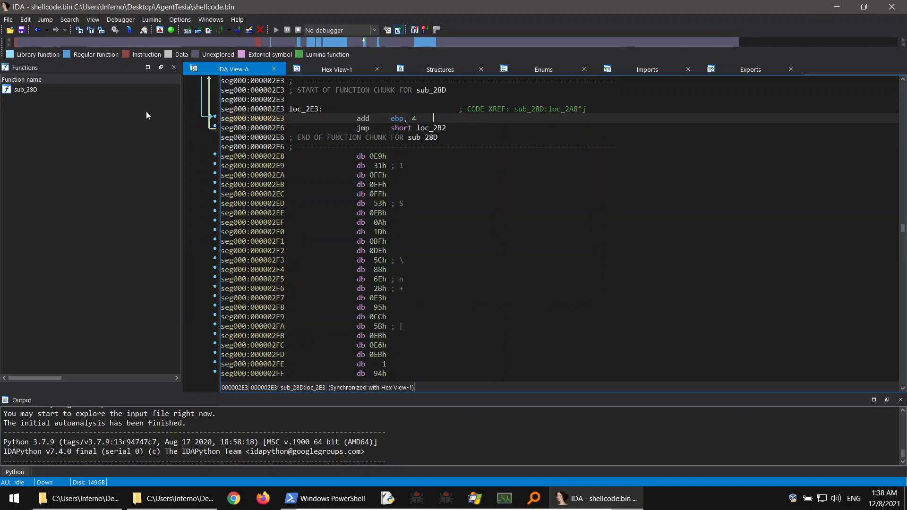
Return to the start of the disassembly listing and follow the first jump to loc_1FE.
{"action": "left_click", "coordinate": [37, 32]}
{"action": "left_click", "coordinate": [37, 33]}
{"action": "left_click", "coordinate": [37, 33]}
{"action": "left_click", "coordinate": [37, 32]}
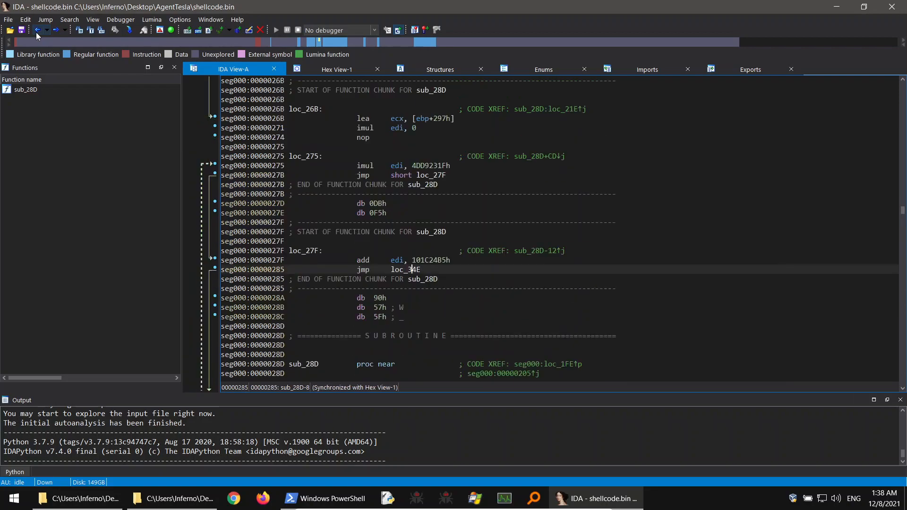
{"action": "left_click_drag", "start_coordinate": [904, 211], "coordinate": [900, 68]}
{"action": "scroll", "coordinate": [408, 284], "scroll_direction": "down", "scroll_amount": 4}
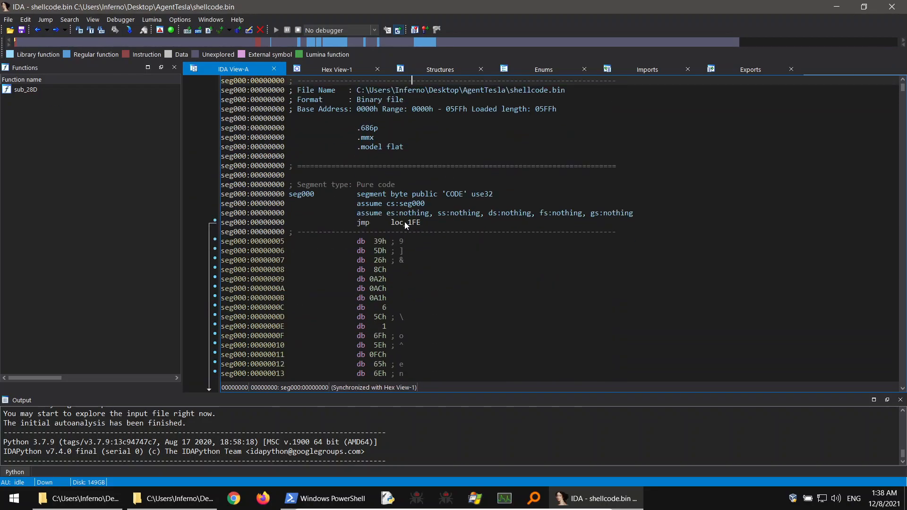
{"action": "scroll", "coordinate": [430, 223], "scroll_direction": "down", "scroll_amount": 2}
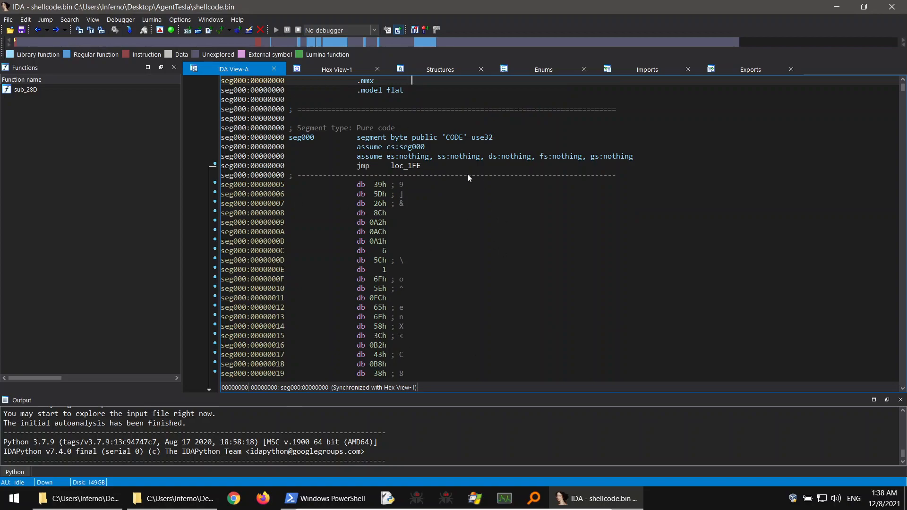
{"action": "double_click", "coordinate": [407, 165]}
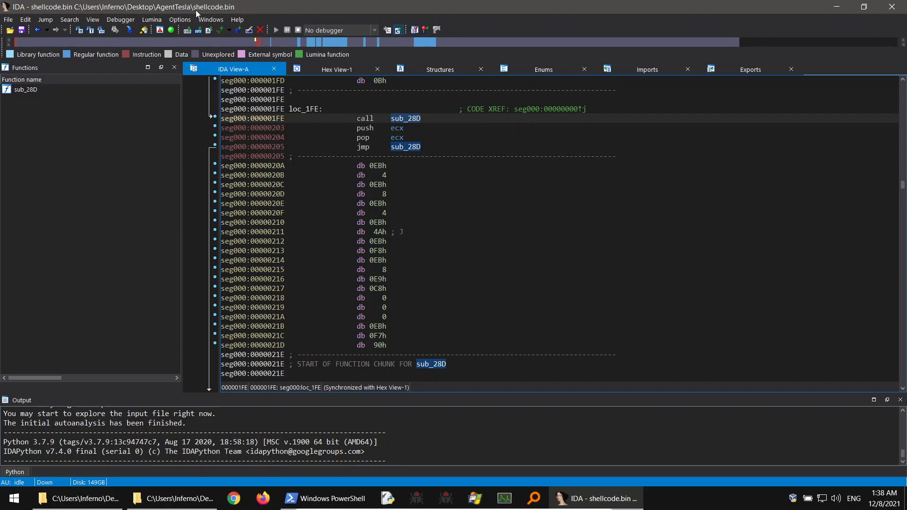
Set the number of opcode bytes shown in the disassembly to 6.
{"action": "left_click", "coordinate": [180, 19]}
{"action": "left_click", "coordinate": [180, 20]}
{"action": "left_click", "coordinate": [180, 20]}
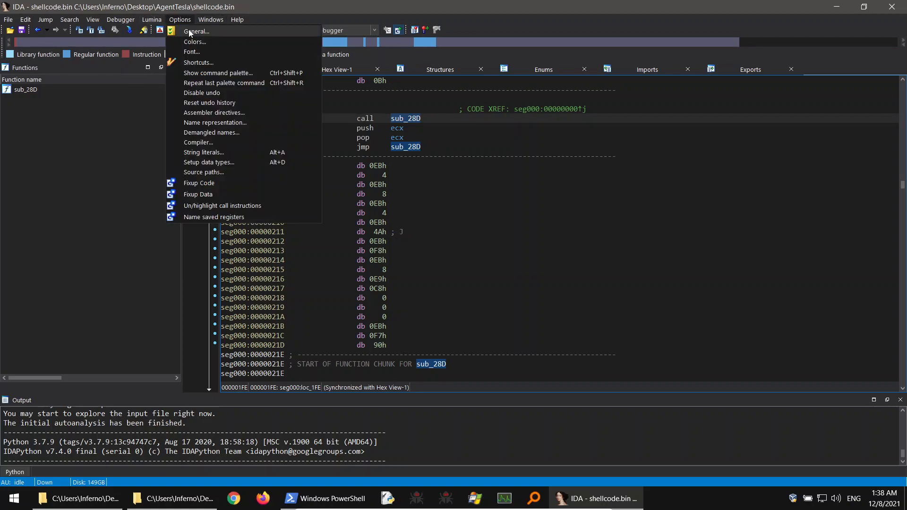
{"action": "left_click", "coordinate": [190, 32]}
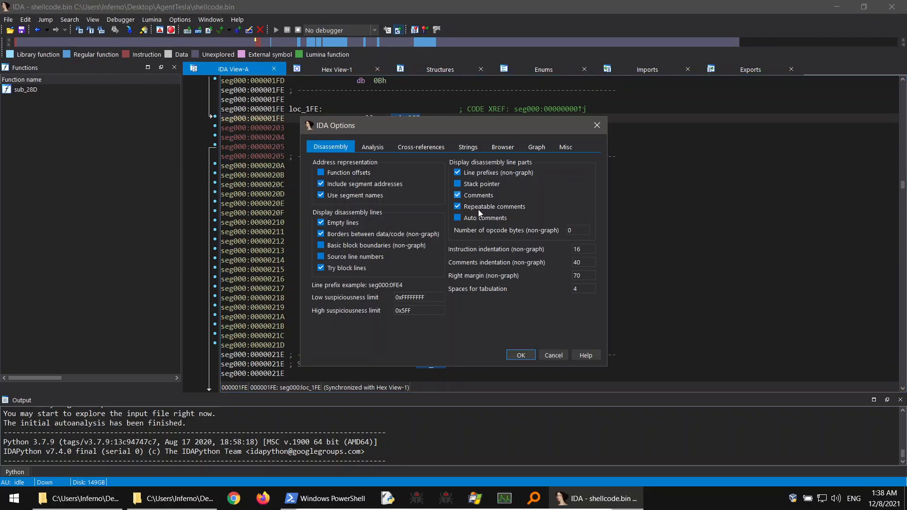
{"action": "double_click", "coordinate": [570, 231]}
{"action": "type", "text": "6"}
{"action": "left_click", "coordinate": [521, 356]}
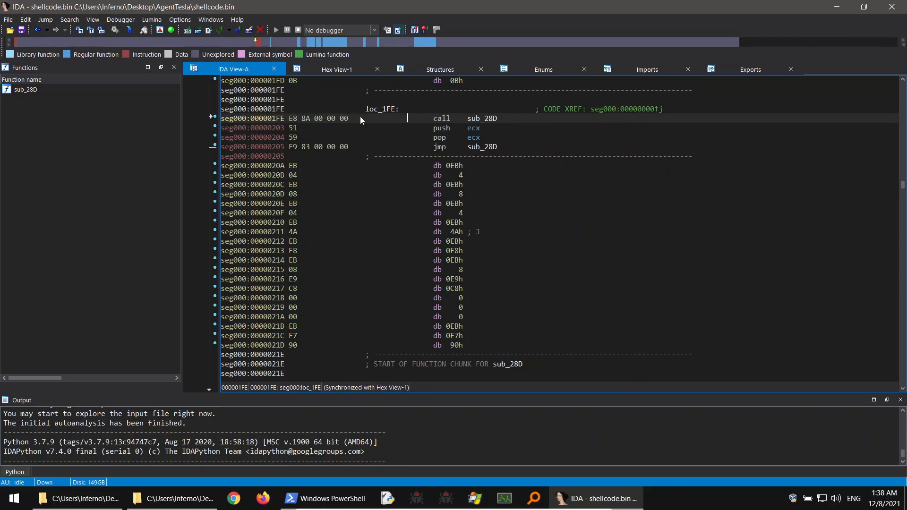
Open shellcode.bin from the AgentTesla folder in 010 Editor and select the ten bytes starting at offset 1F0h.
{"action": "left_click", "coordinate": [837, 6]}
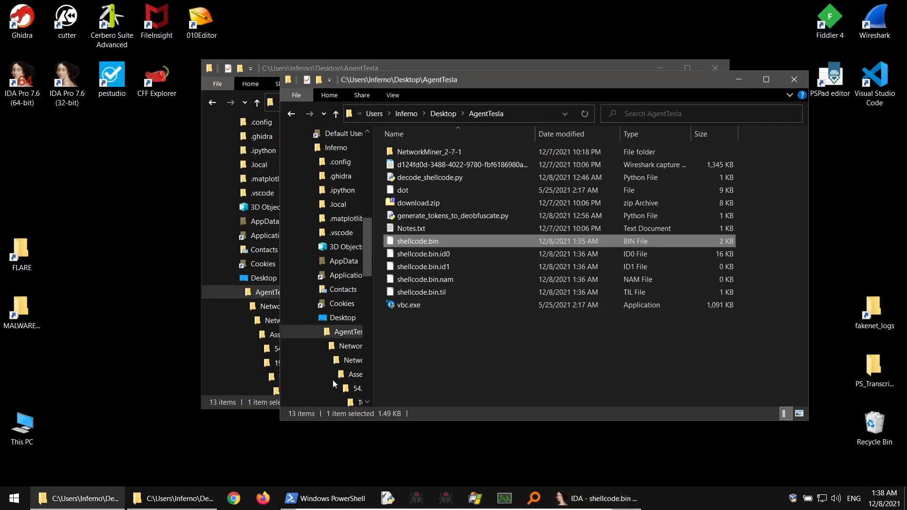
{"action": "right_click", "coordinate": [415, 241]}
{"action": "left_click", "coordinate": [452, 130]}
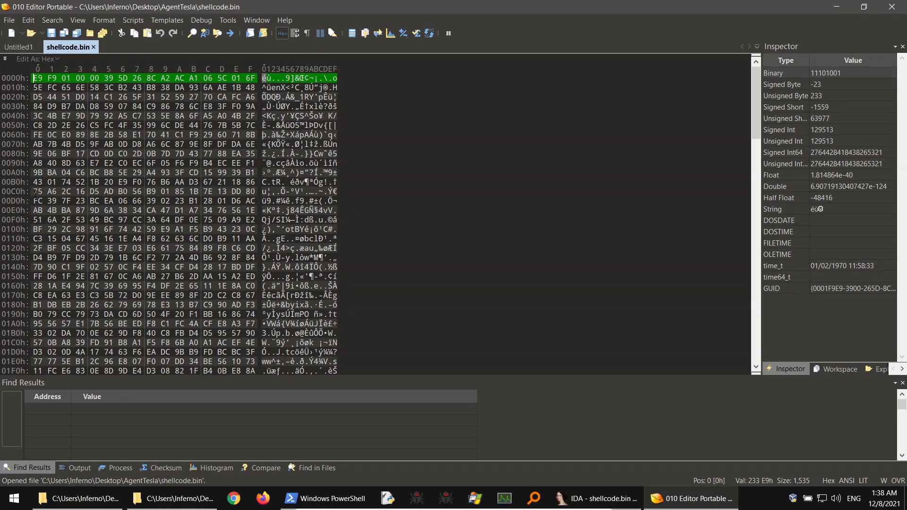
{"action": "scroll", "coordinate": [46, 218], "scroll_direction": "down", "scroll_amount": 6}
{"action": "scroll", "coordinate": [170, 222], "scroll_direction": "up", "scroll_amount": 2}
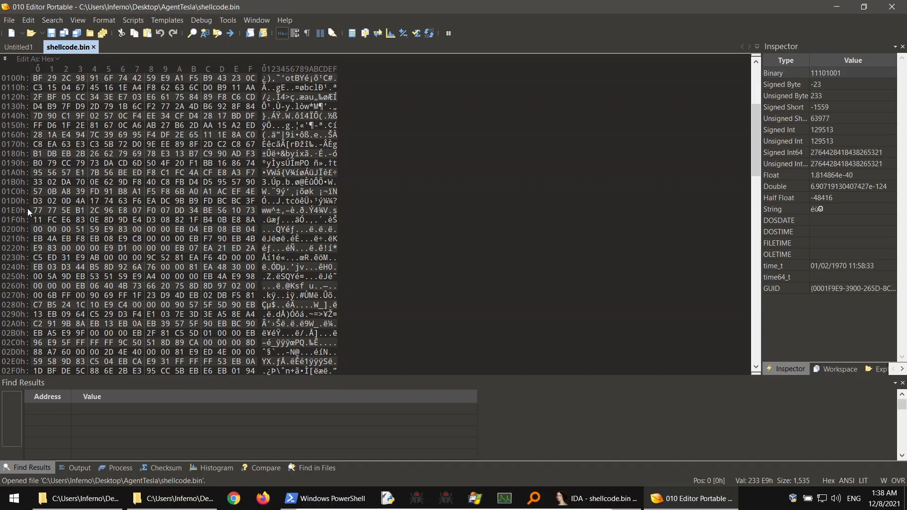
{"action": "left_click_drag", "start_coordinate": [33, 220], "coordinate": [163, 221]}
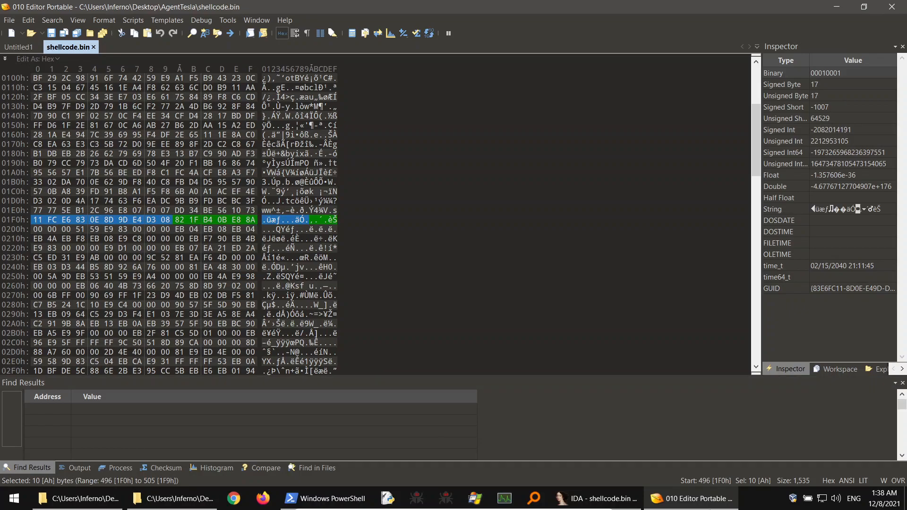
Compare the opcode bytes at loc_1FE in IDA with the hex dump in 010 Editor around offset 1FDh.
{"action": "left_click", "coordinate": [626, 501]}
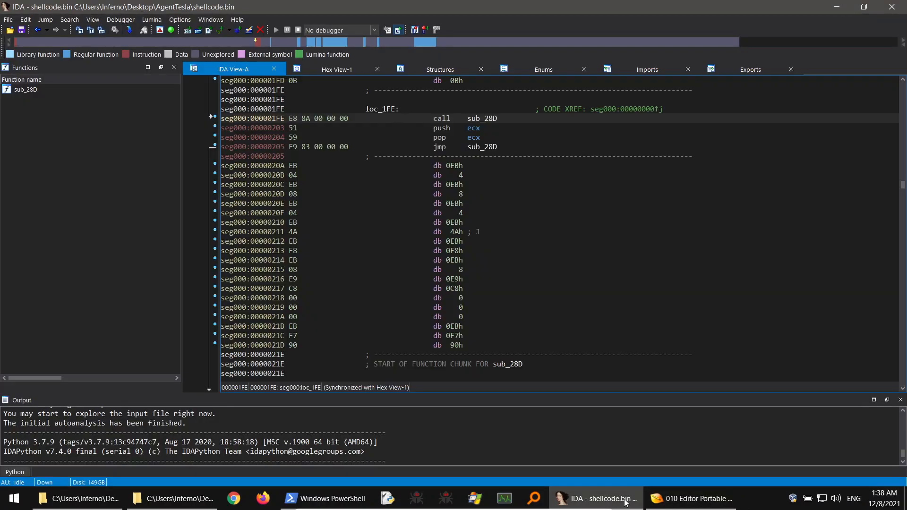
{"action": "left_click", "coordinate": [627, 501]}
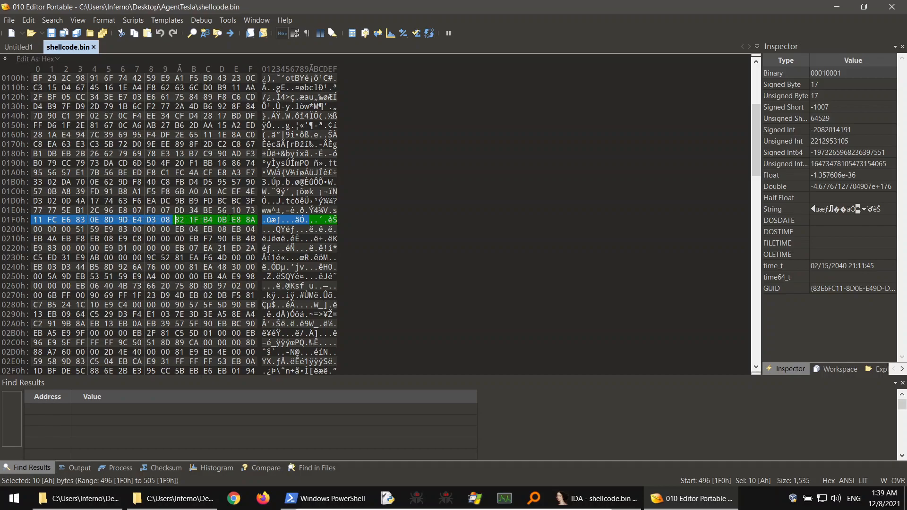
{"action": "left_click_drag", "start_coordinate": [222, 220], "coordinate": [251, 221]}
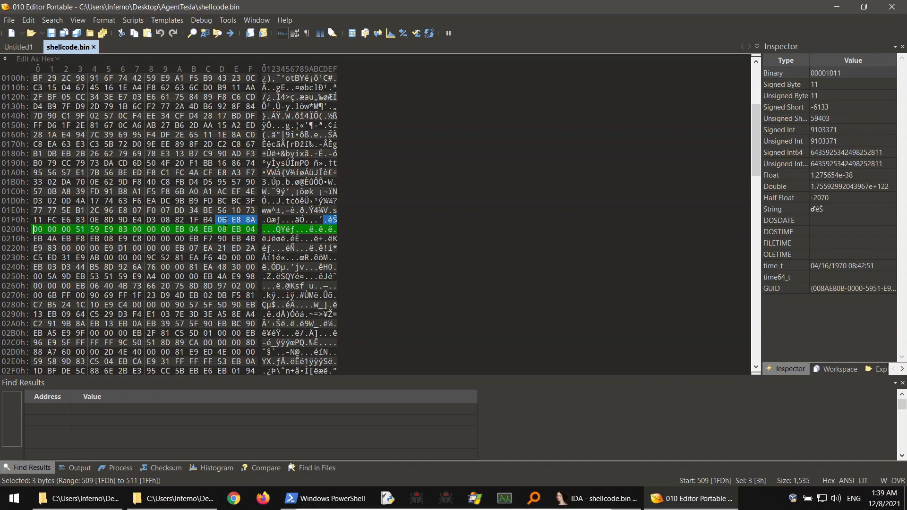
{"action": "left_click", "coordinate": [224, 220]}
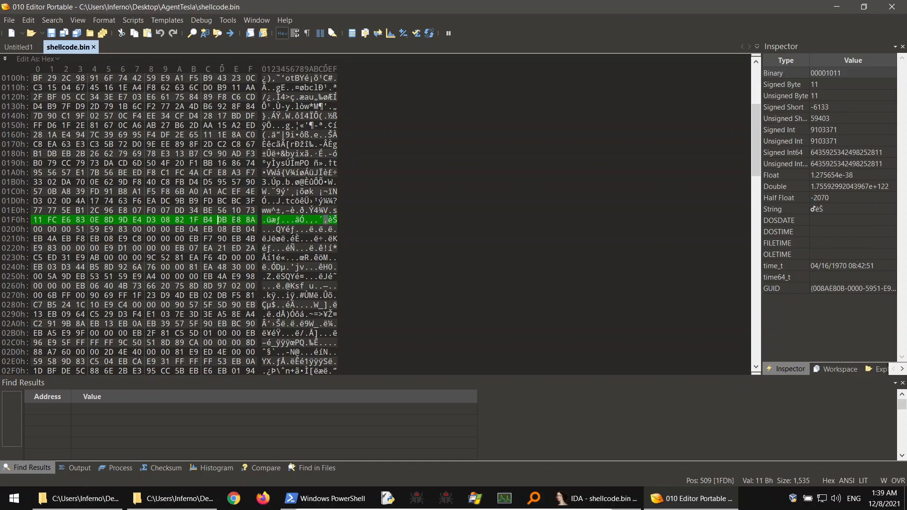
{"action": "left_click", "coordinate": [235, 219]}
{"action": "left_click_drag", "start_coordinate": [233, 220], "coordinate": [134, 211]}
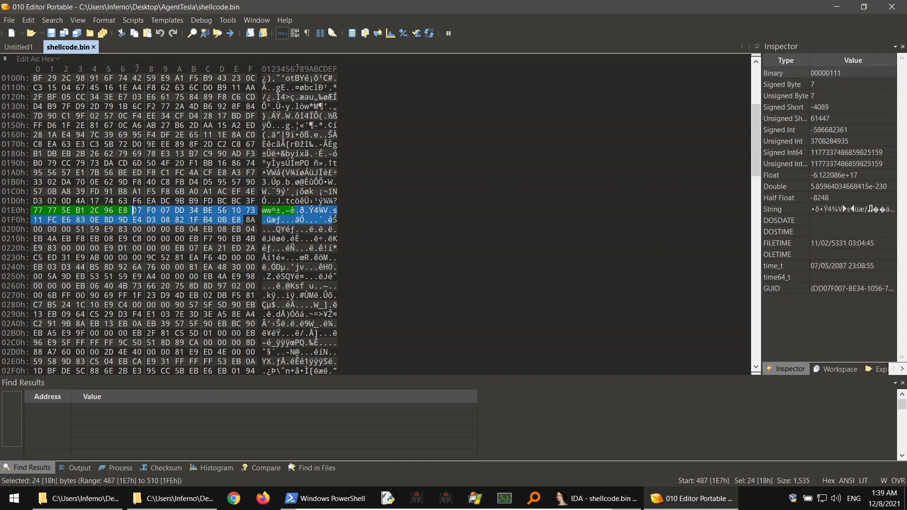
{"action": "left_click", "coordinate": [223, 220]}
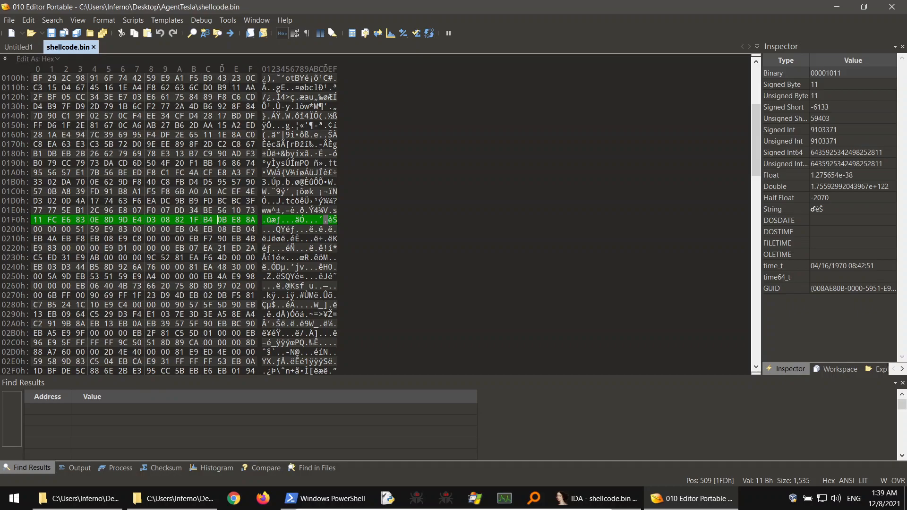
Close IDA without saving the database, and close shellcode.bin together with 010 Editor.
{"action": "left_click", "coordinate": [600, 499]}
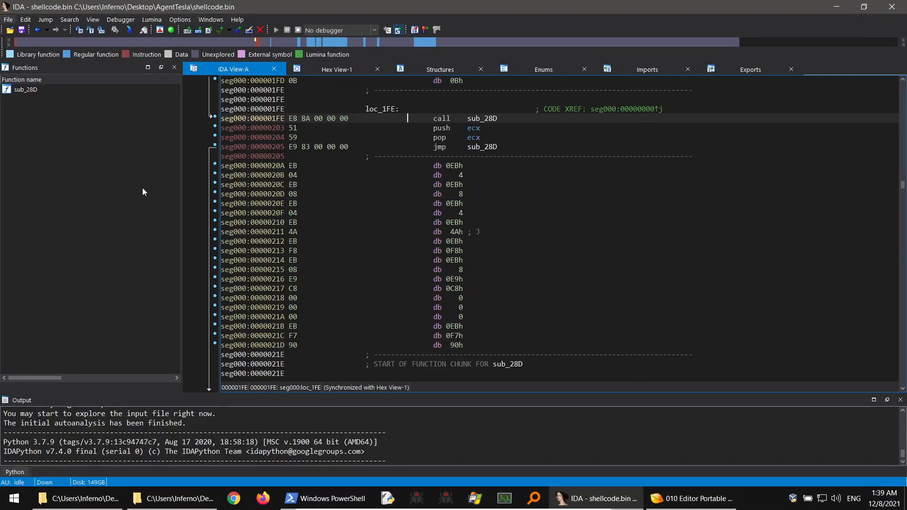
{"action": "left_click", "coordinate": [893, 7]}
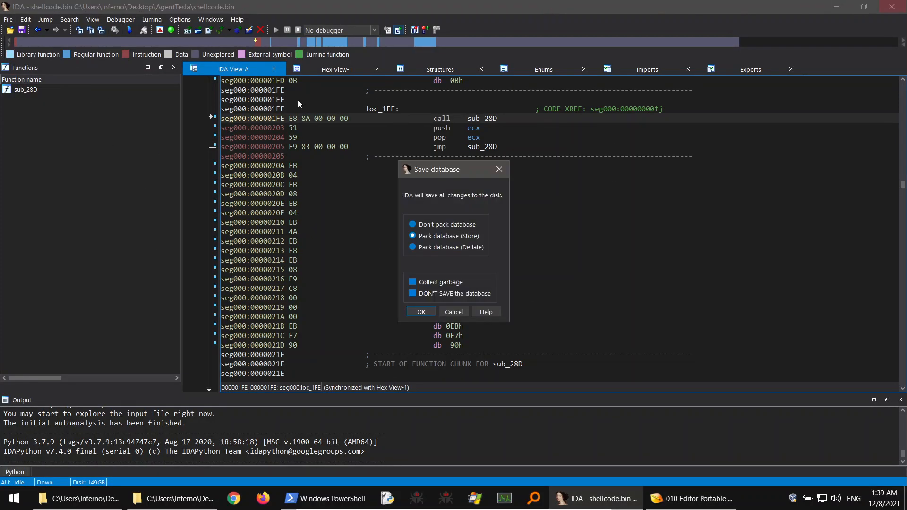
{"action": "left_click", "coordinate": [429, 295]}
{"action": "left_click", "coordinate": [426, 313]}
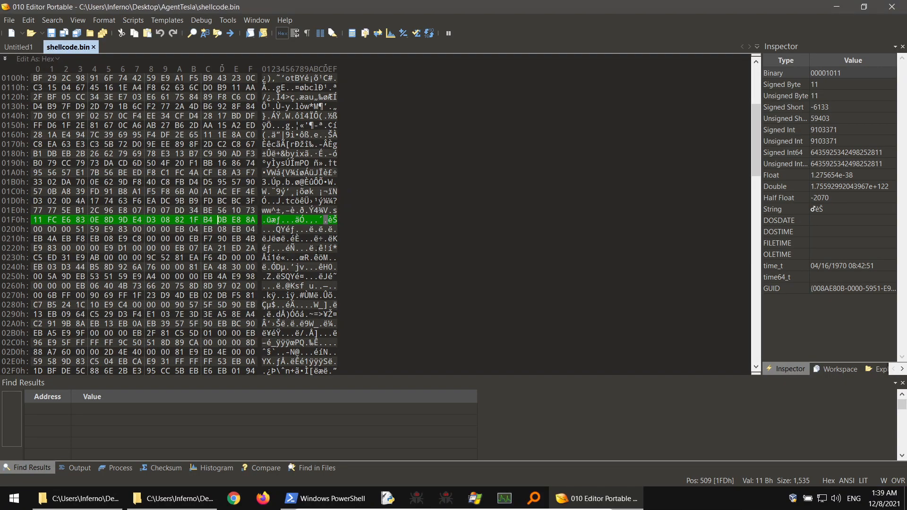
{"action": "left_click", "coordinate": [97, 49]}
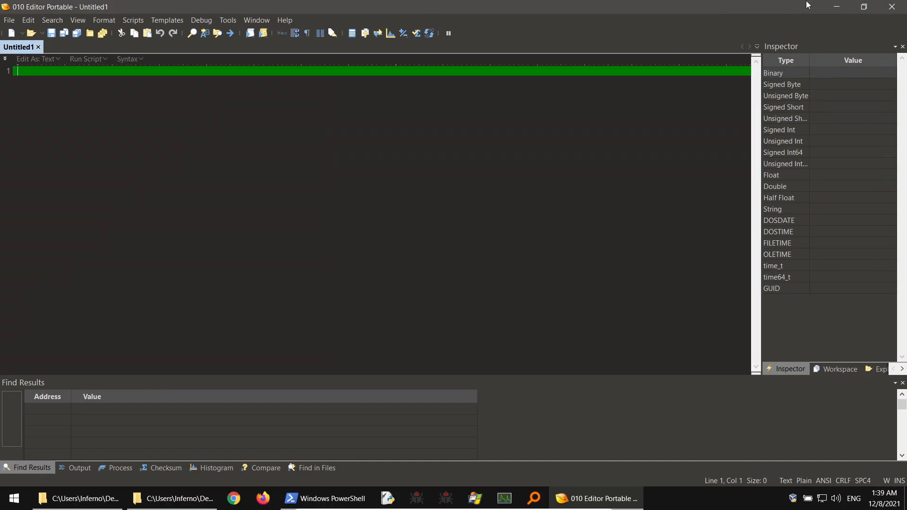
{"action": "left_click", "coordinate": [892, 6]}
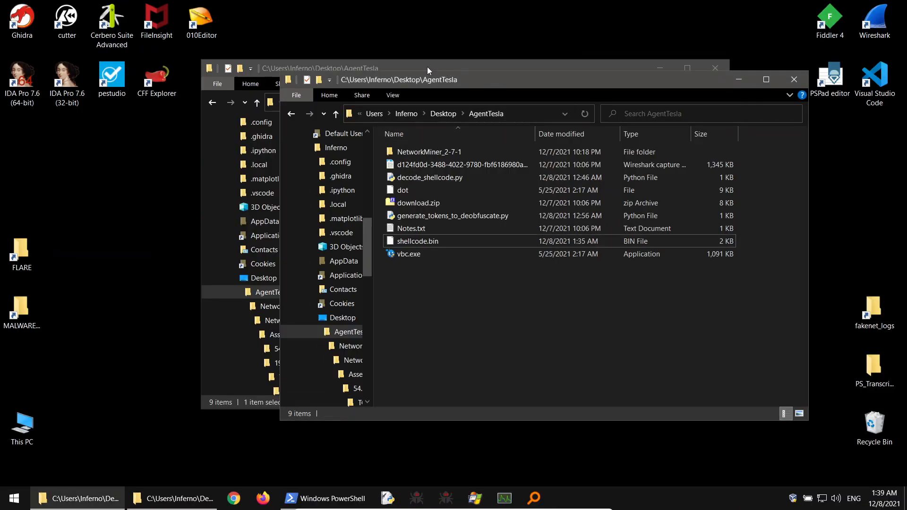
Minimize the background AgentTesla folder window and open the desktop's MALWARE_TOOLS folder beside the remaining one.
{"action": "left_click", "coordinate": [427, 67]}
{"action": "left_click", "coordinate": [660, 67]}
{"action": "left_click_drag", "start_coordinate": [605, 80], "coordinate": [481, 117]}
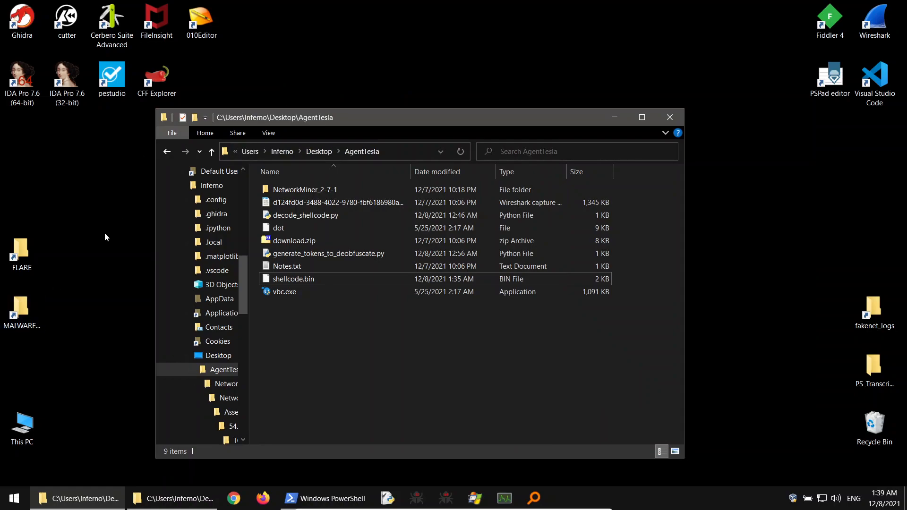
{"action": "left_click", "coordinate": [20, 309]}
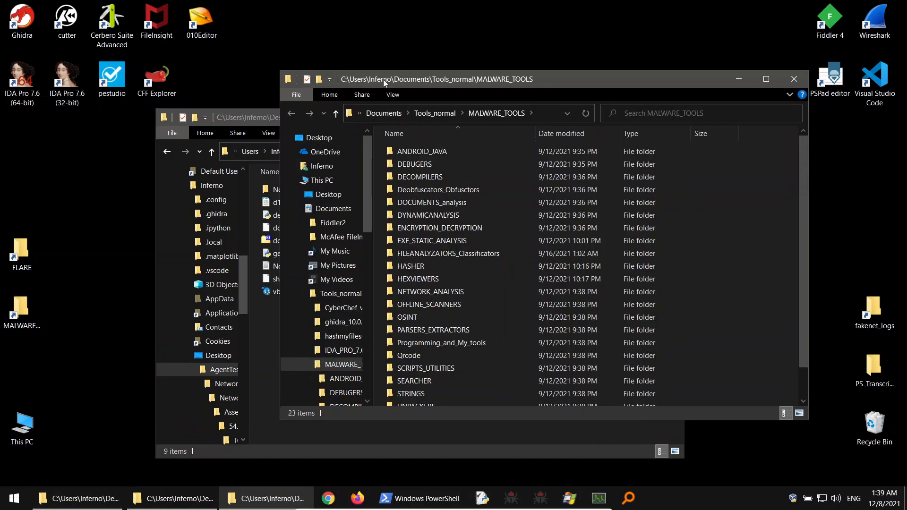
{"action": "left_click_drag", "start_coordinate": [384, 79], "coordinate": [537, 27]}
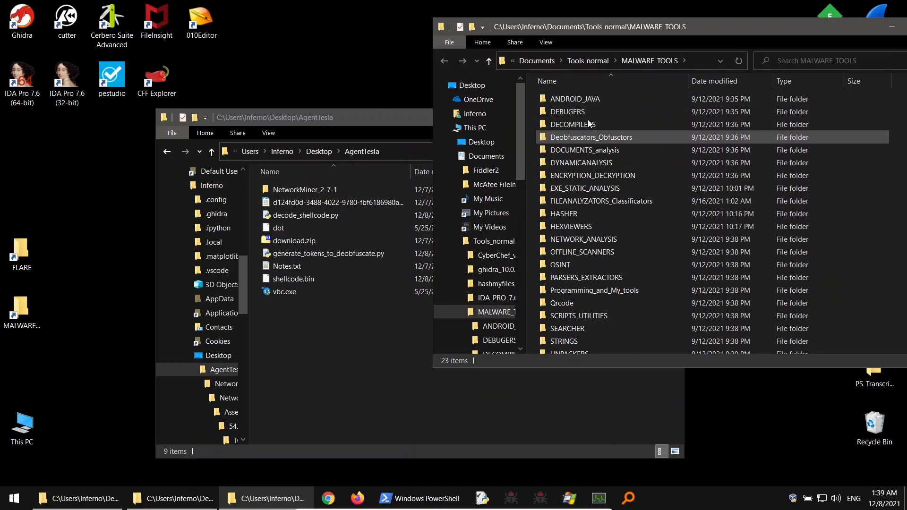
Launch gui_launcher.exe from the DEBUGERS\Shellcode\scdbg folder and move its window clear of the AgentTesla file list.
{"action": "double_click", "coordinate": [574, 112]}
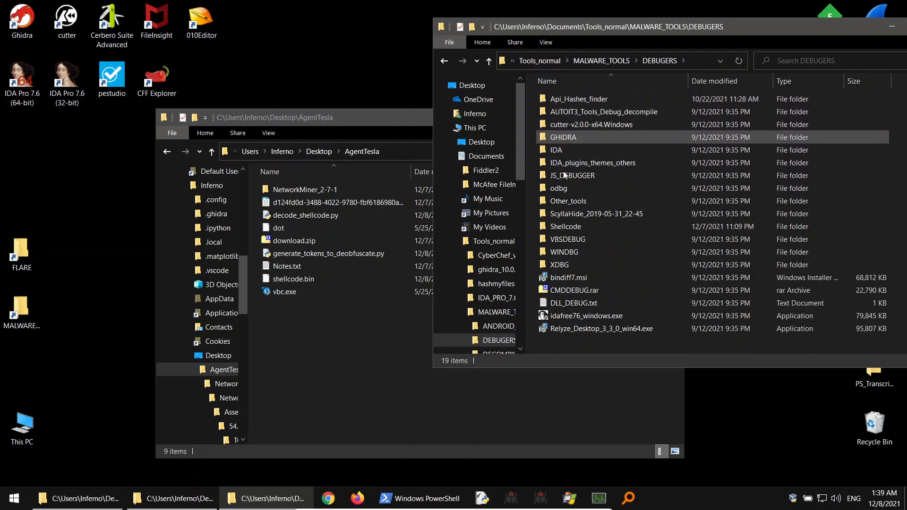
{"action": "left_click", "coordinate": [572, 227]}
{"action": "double_click", "coordinate": [571, 226]}
{"action": "double_click", "coordinate": [569, 123]}
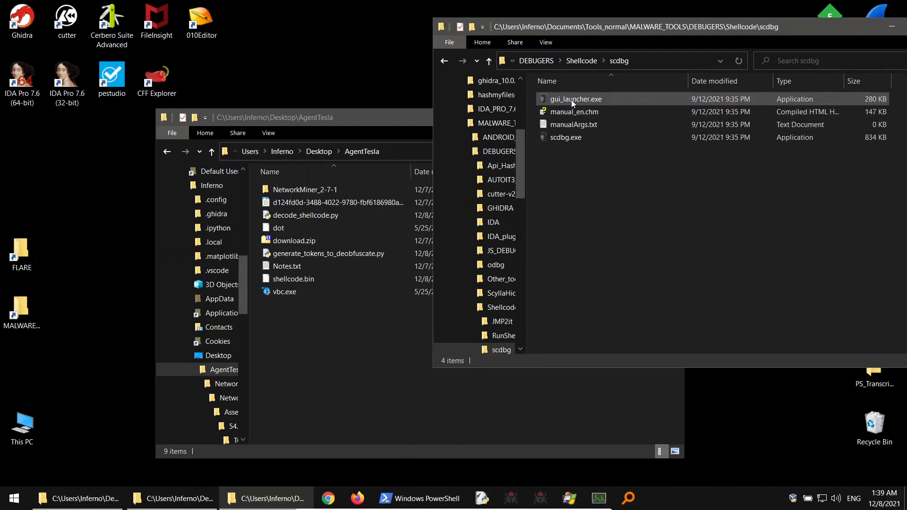
{"action": "double_click", "coordinate": [571, 100]}
{"action": "left_click_drag", "start_coordinate": [350, 106], "coordinate": [502, 113]}
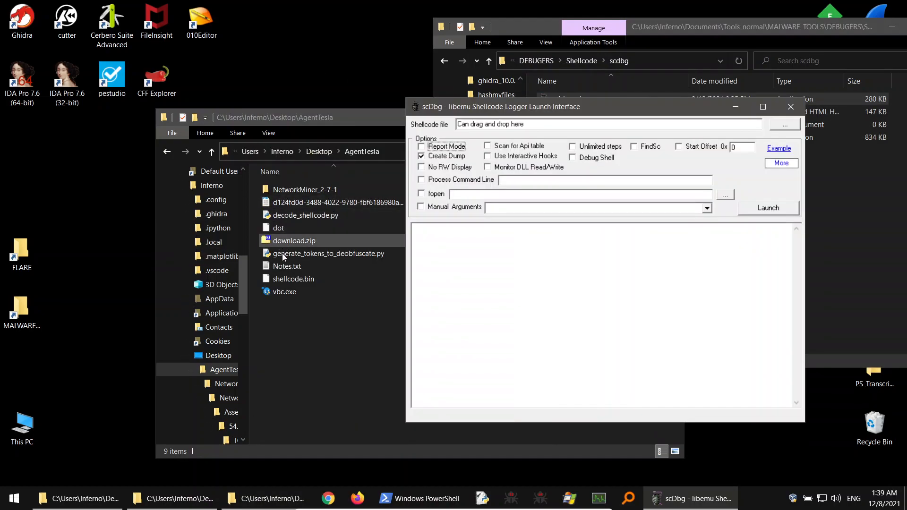
Load shellcode.bin from the AgentTesla folder into scDbg, enable FindSc, disable Create Dump, and launch the emulation.
{"action": "left_click_drag", "start_coordinate": [286, 279], "coordinate": [533, 129]}
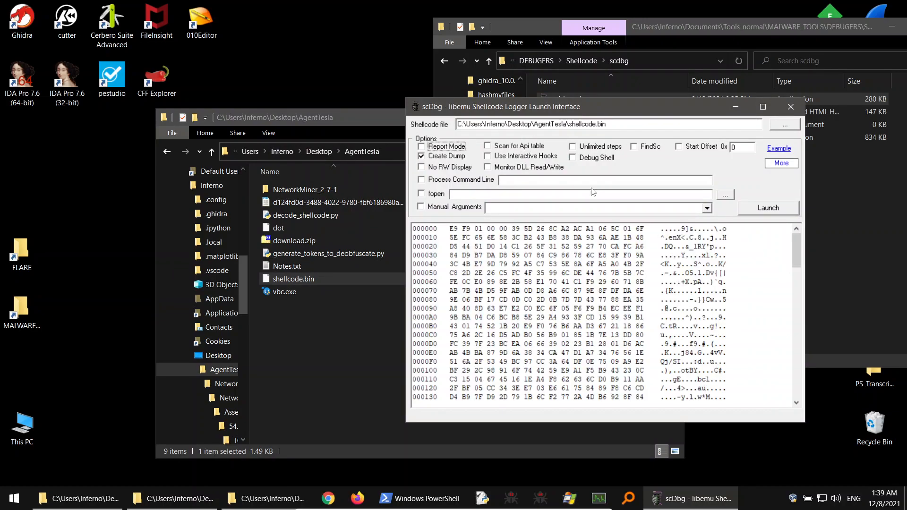
{"action": "left_click", "coordinate": [636, 148]}
{"action": "left_click_drag", "start_coordinate": [624, 106], "coordinate": [564, 102]}
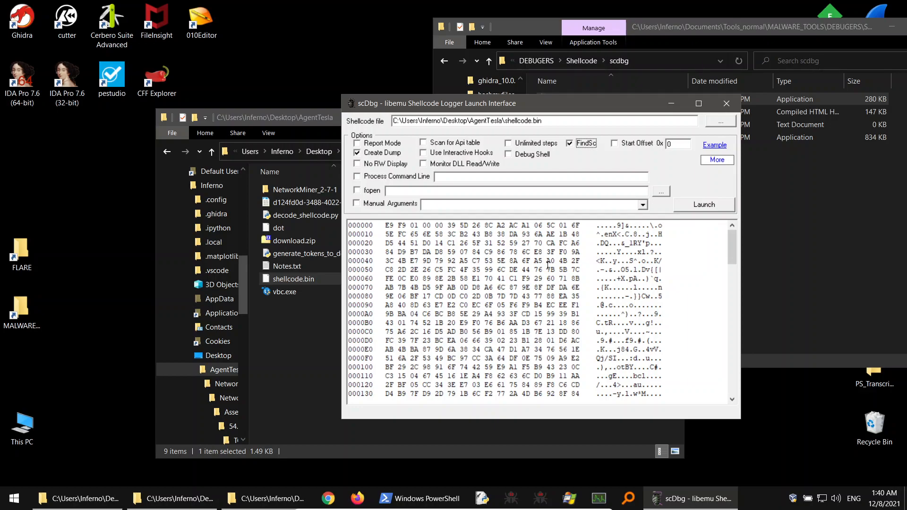
{"action": "left_click", "coordinate": [356, 154]}
{"action": "left_click", "coordinate": [695, 207]}
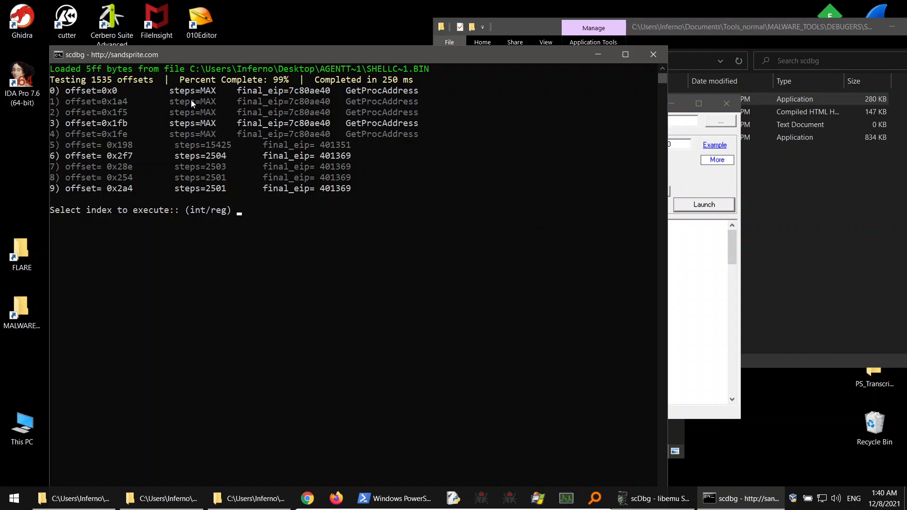
Review the candidate offsets that end in GetProcAddress and execute index 4, offset 0x1fe.
{"action": "left_click_drag", "start_coordinate": [256, 94], "coordinate": [335, 136]}
{"action": "left_click", "coordinate": [343, 134]}
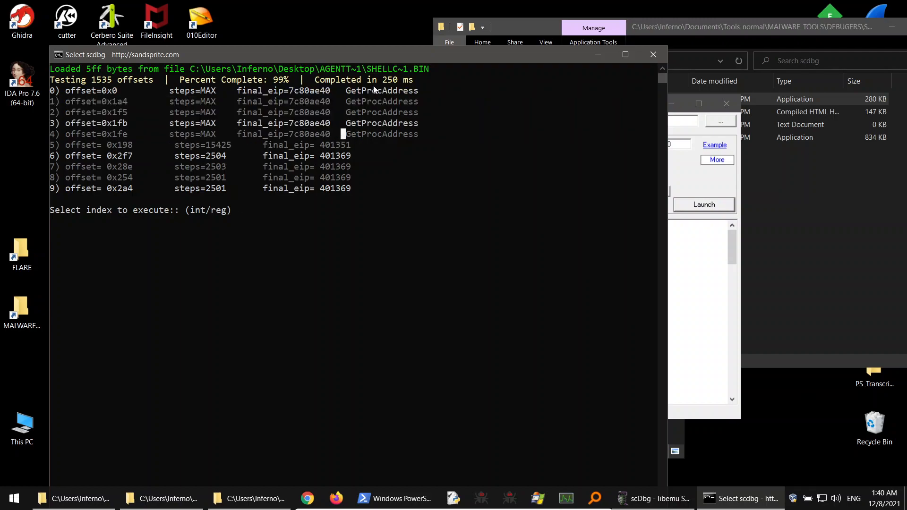
{"action": "left_click_drag", "start_coordinate": [351, 92], "coordinate": [405, 136]}
{"action": "left_click_drag", "start_coordinate": [103, 94], "coordinate": [129, 136]}
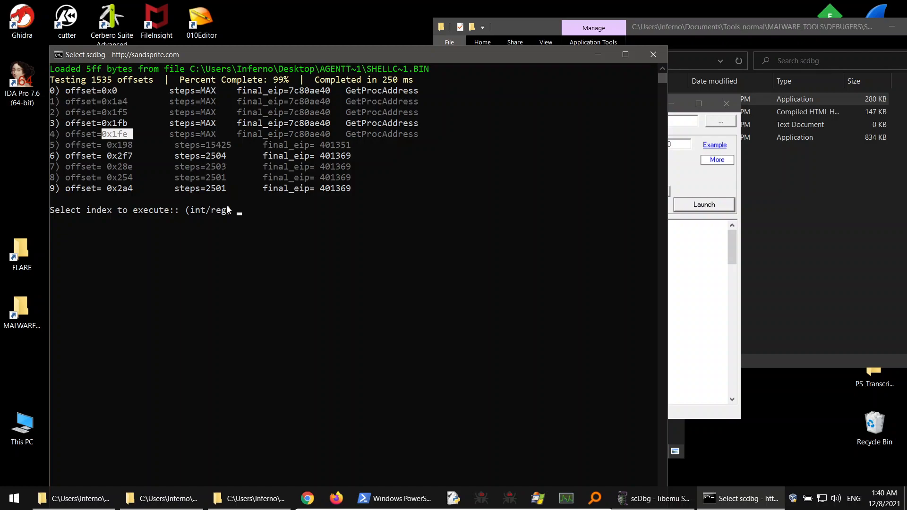
{"action": "type", "text": "4"}
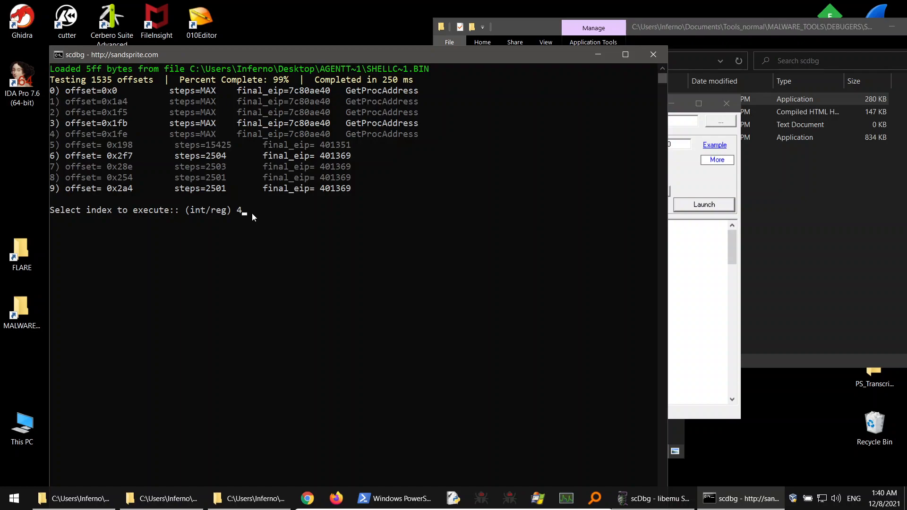
{"action": "key", "text": "Return"}
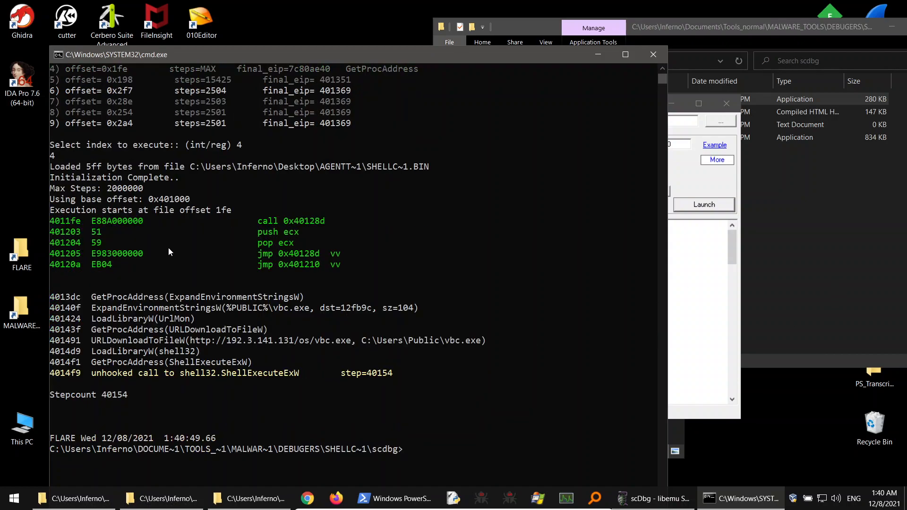
Review the API calls logged by the emulation, and close the console and the scDbg launcher.
{"action": "mouse_move", "coordinate": [92, 297]}
{"action": "left_mouse_down"}
{"action": "mouse_move", "coordinate": [205, 312]}
{"action": "mouse_move", "coordinate": [354, 363]}
{"action": "left_mouse_up"}
{"action": "left_click", "coordinate": [354, 362]}
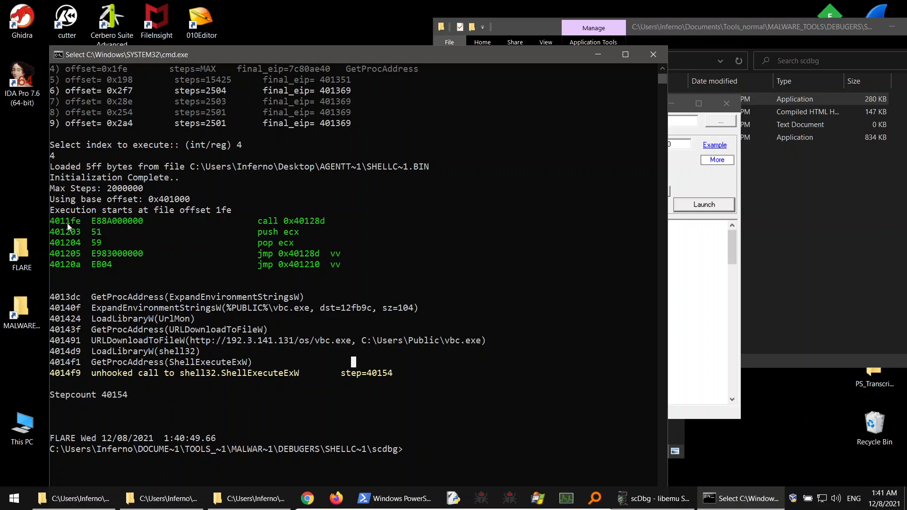
{"action": "left_click", "coordinate": [654, 56]}
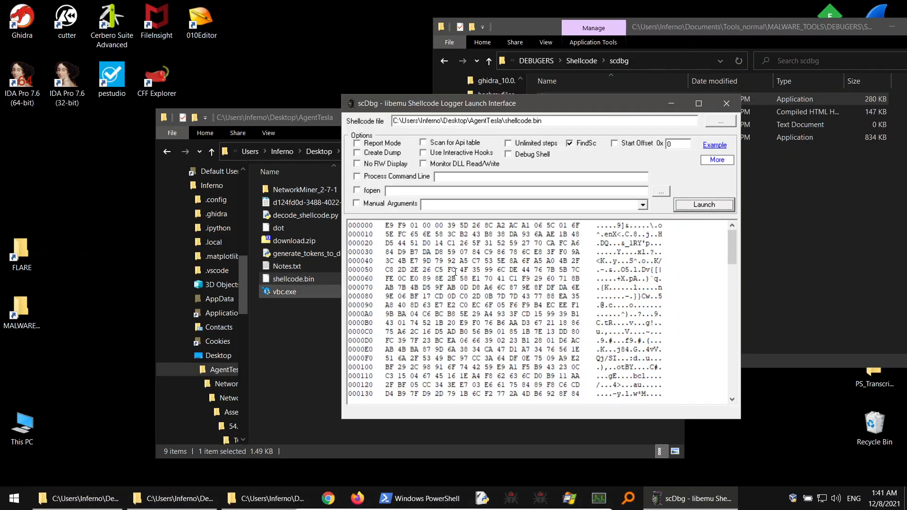
{"action": "left_click", "coordinate": [716, 109]}
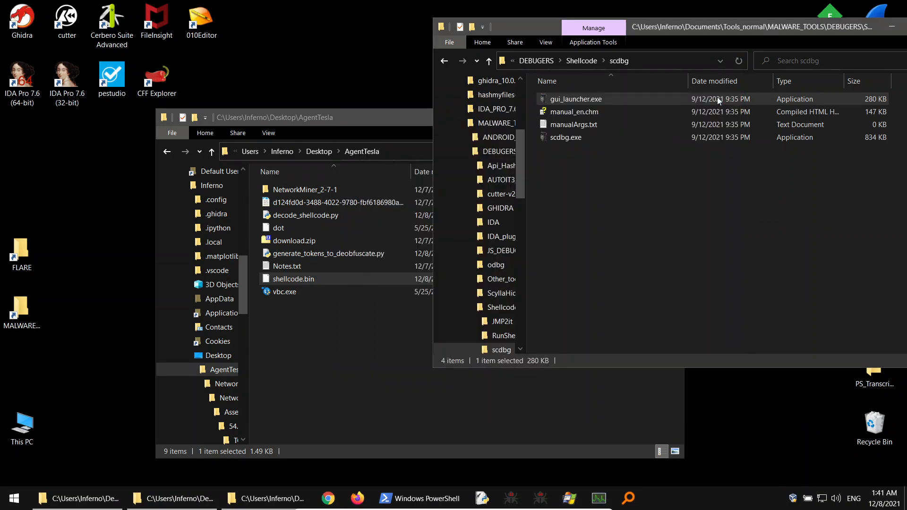
Open shellcode.bin from the AgentTesla folder in 010 Editor and place the cursor on the byte at offset 1FEh.
{"action": "right_click", "coordinate": [299, 279]}
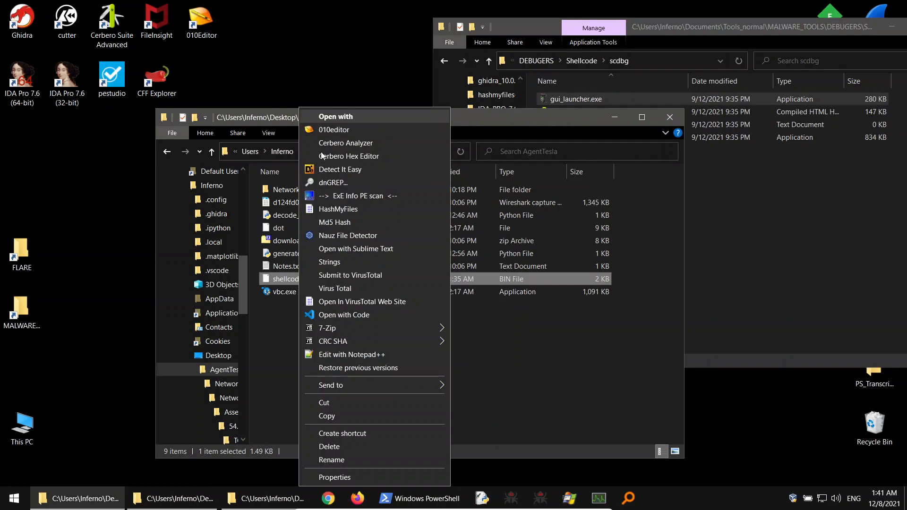
{"action": "left_click", "coordinate": [337, 128]}
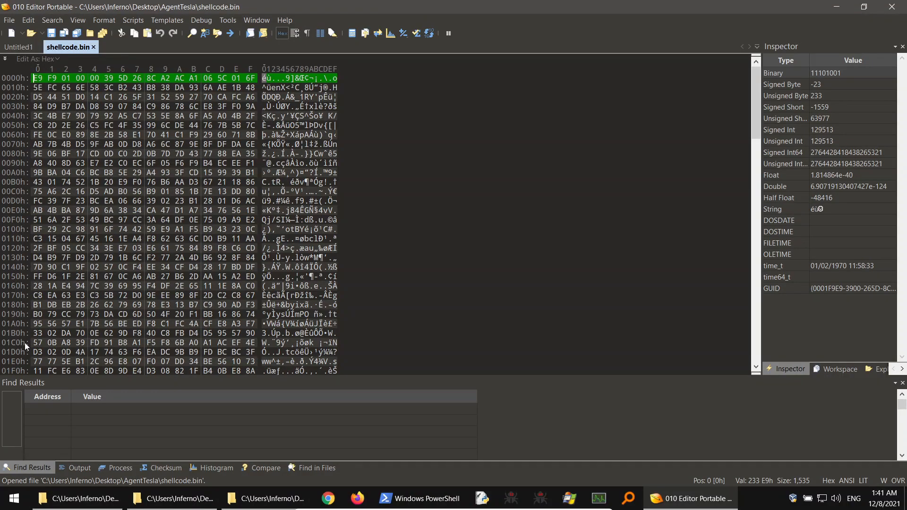
{"action": "scroll", "coordinate": [27, 364], "scroll_direction": "down", "scroll_amount": 1}
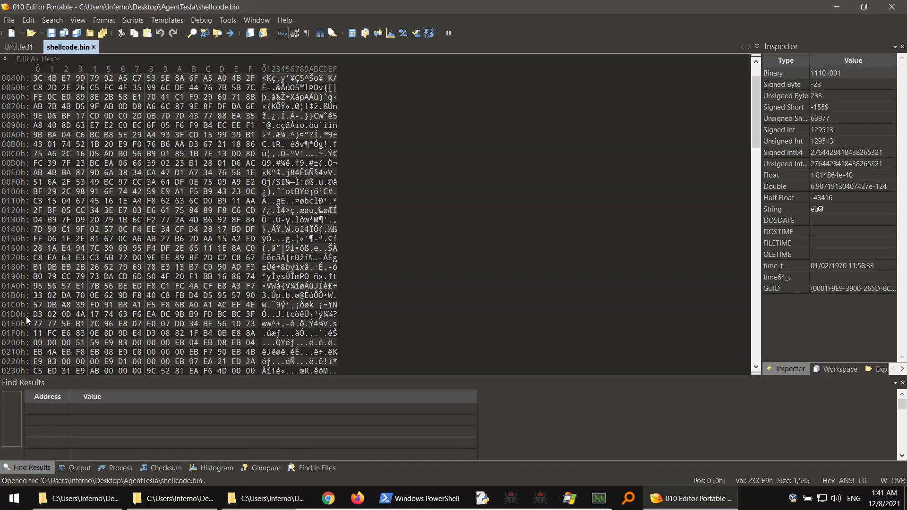
{"action": "left_click_drag", "start_coordinate": [27, 335], "coordinate": [235, 334]}
{"action": "left_click", "coordinate": [232, 334]}
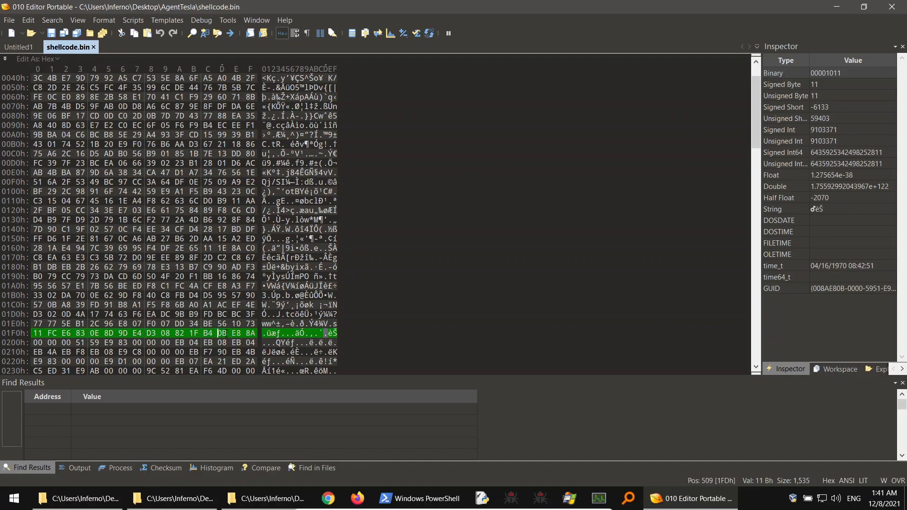
{"action": "left_click", "coordinate": [233, 333]}
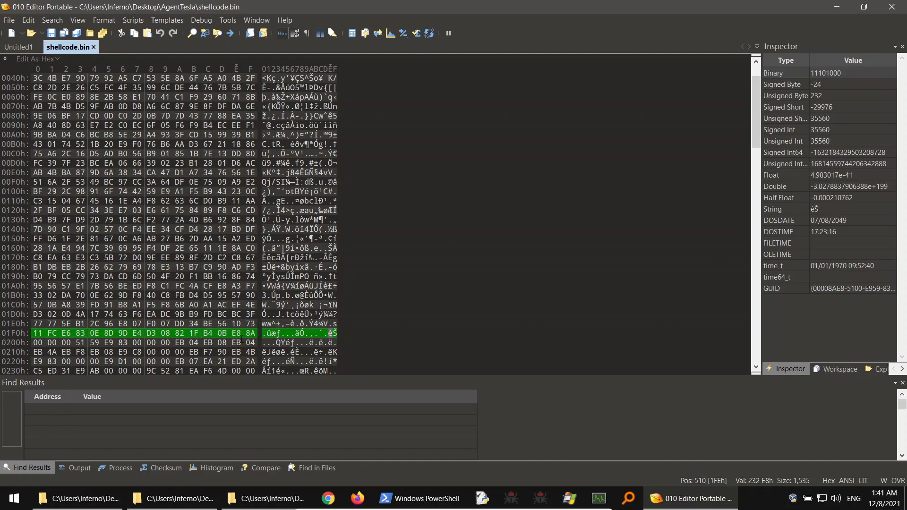
Delete all bytes before offset 1FEh (range 0h to 1FDh) from shellcode.bin and save the file.
{"action": "left_click_drag", "start_coordinate": [232, 334], "coordinate": [4, 60]}
{"action": "key", "text": "shift+Up"}
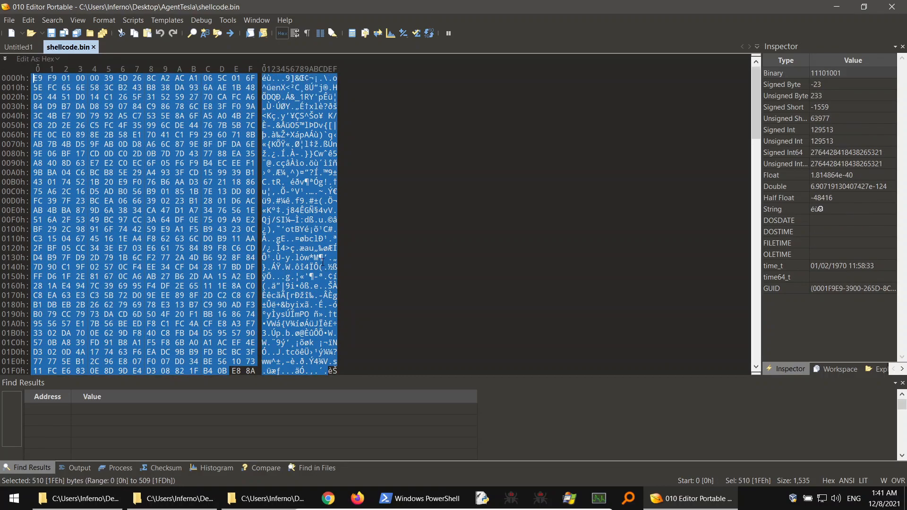
{"action": "key", "text": "Delete"}
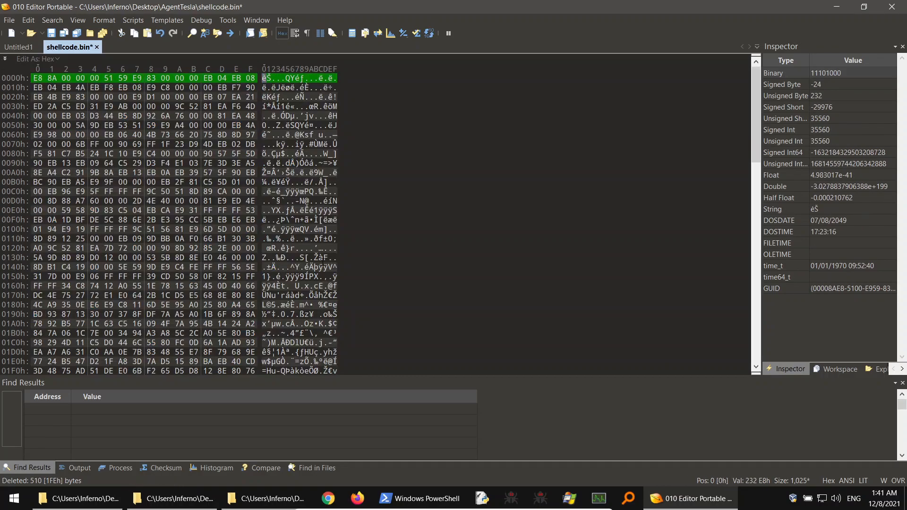
{"action": "key", "text": "ctrl+s"}
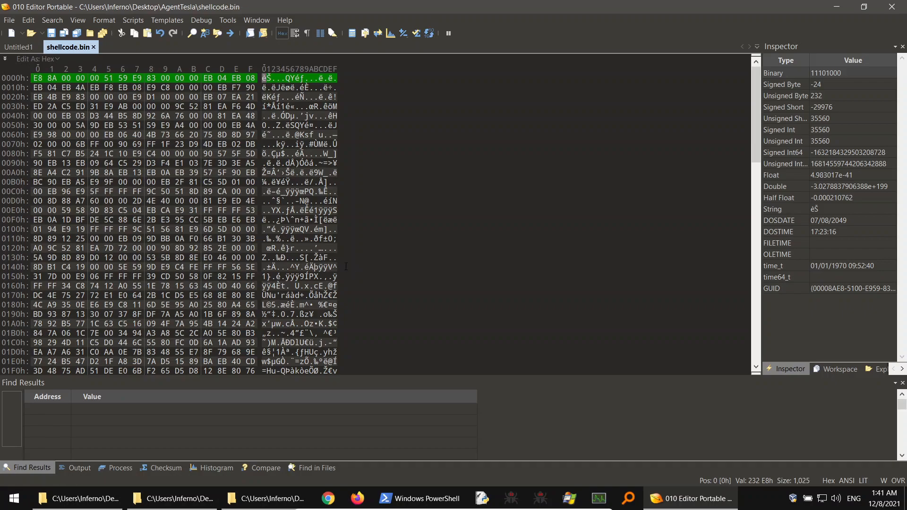
Look through the trimmed shellcode.bin to its end, and close the file and 010 Editor.
{"action": "left_click_drag", "start_coordinate": [756, 92], "coordinate": [743, 69]}
{"action": "scroll", "coordinate": [285, 179], "scroll_direction": "down", "scroll_amount": 6}
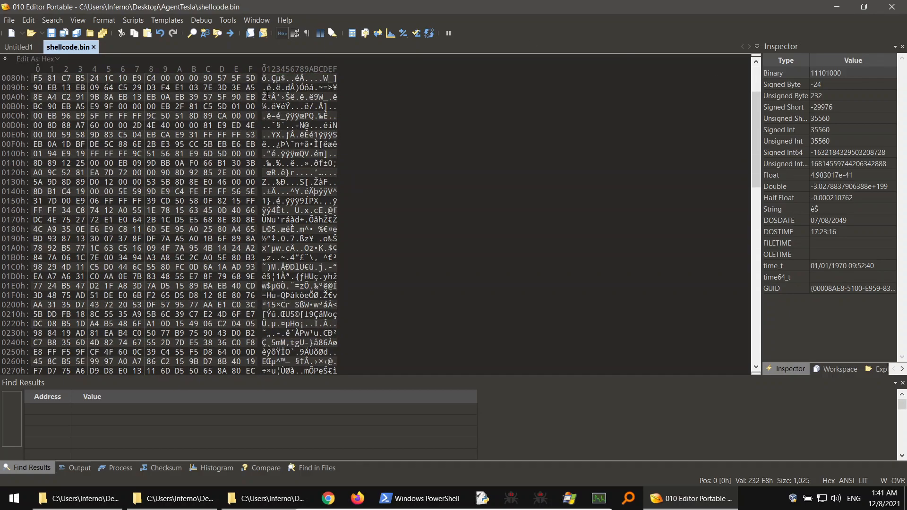
{"action": "scroll", "coordinate": [285, 179], "scroll_direction": "down", "scroll_amount": 10}
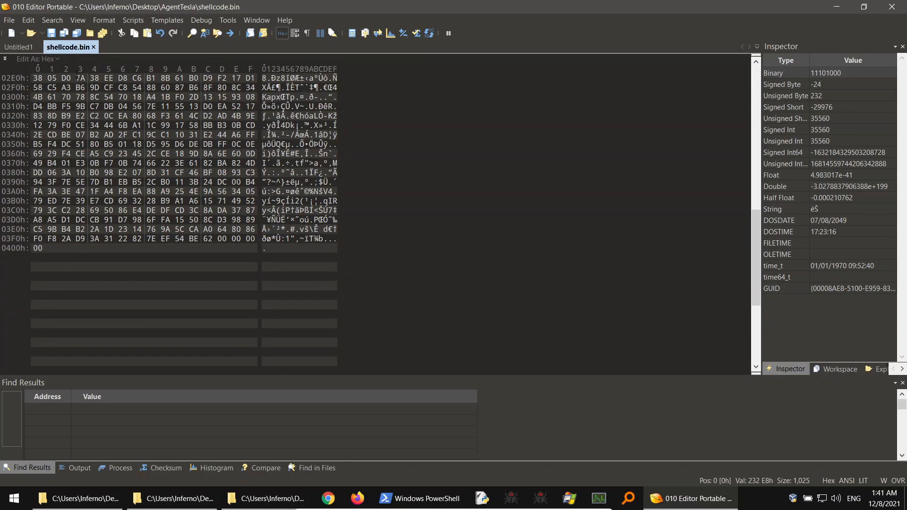
{"action": "left_click", "coordinate": [94, 48]}
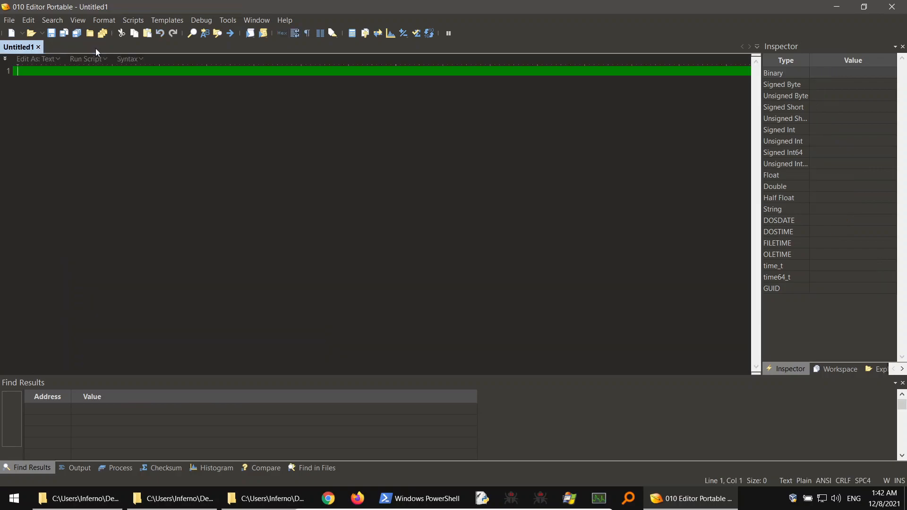
{"action": "left_click", "coordinate": [892, 7]}
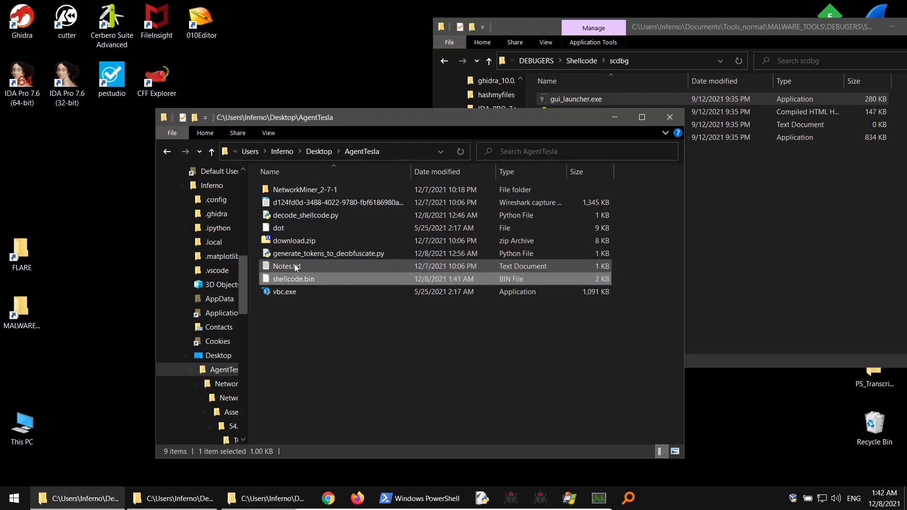
Run the Strings tool on the trimmed shellcode.bin, check its output, and close the results window.
{"action": "right_click", "coordinate": [289, 280]}
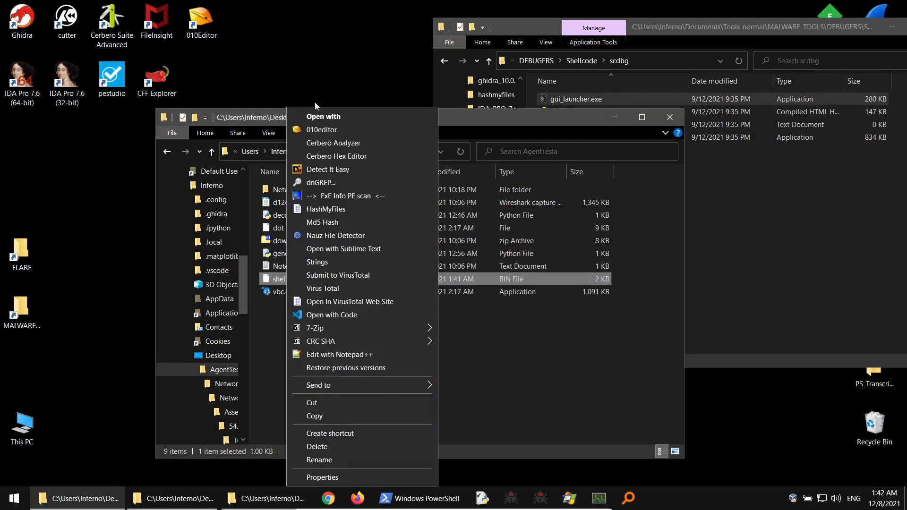
{"action": "left_click", "coordinate": [326, 261]}
{"action": "left_click_drag", "start_coordinate": [722, 189], "coordinate": [719, 126]}
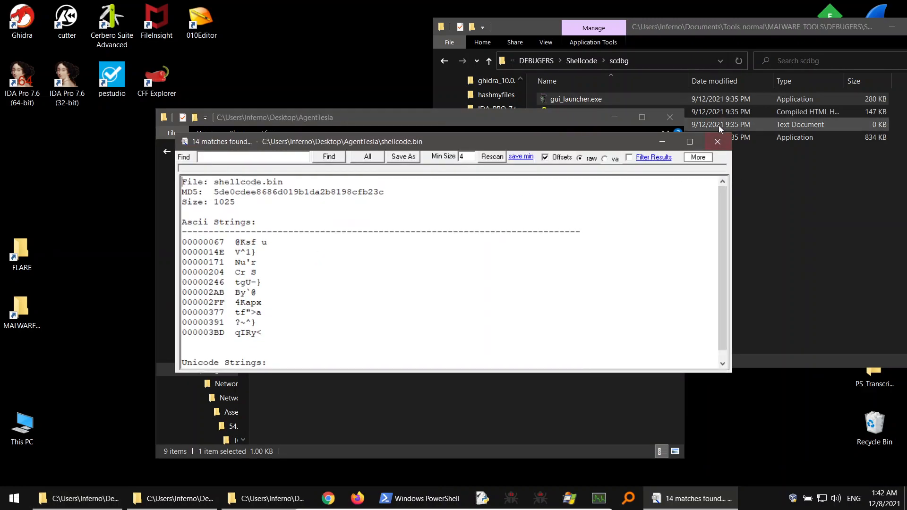
{"action": "left_click", "coordinate": [718, 142]}
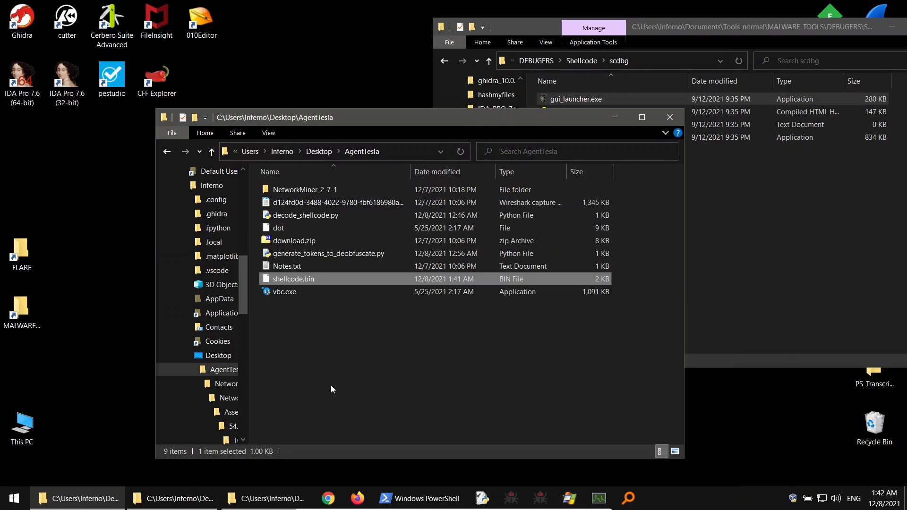
Relaunch gui_launcher.exe from the scdbg folder, move its window clear of the file list, and load the trimmed shellcode.bin.
{"action": "left_click", "coordinate": [657, 30]}
{"action": "double_click", "coordinate": [569, 100]}
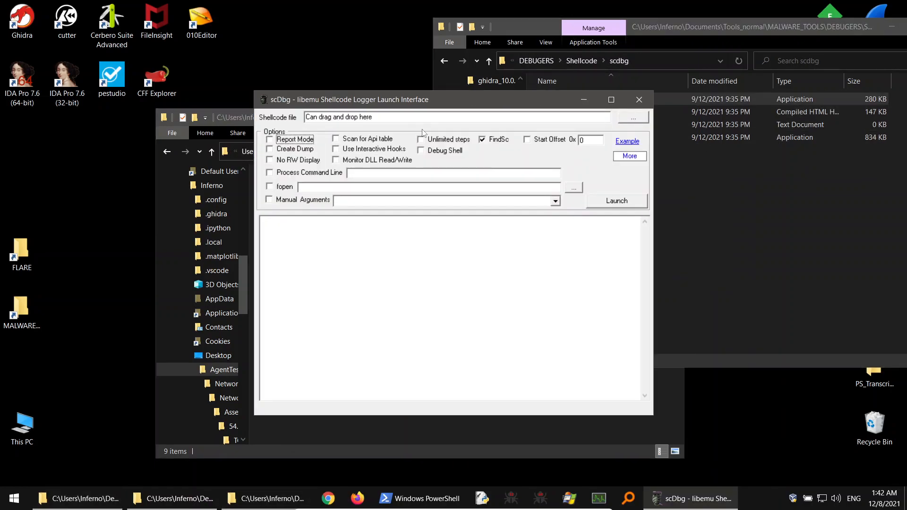
{"action": "left_click_drag", "start_coordinate": [374, 109], "coordinate": [535, 126]}
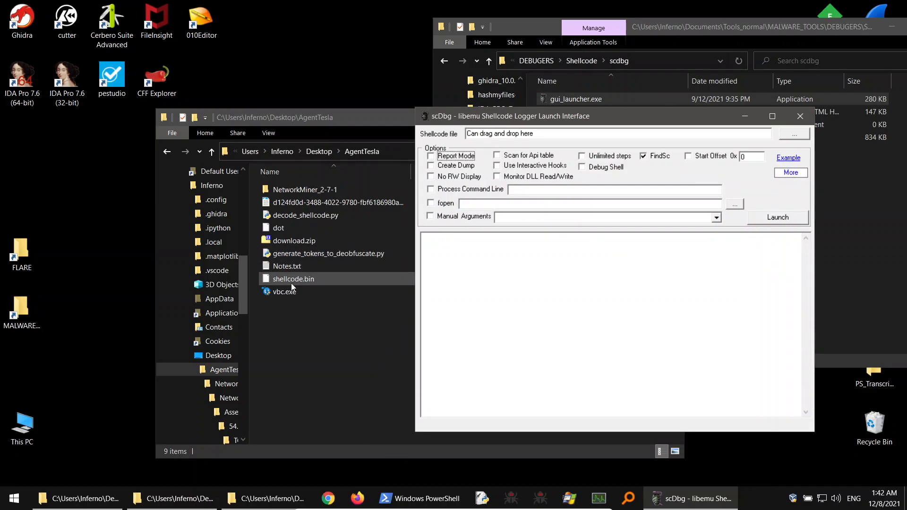
{"action": "left_click_drag", "start_coordinate": [292, 279], "coordinate": [543, 135]}
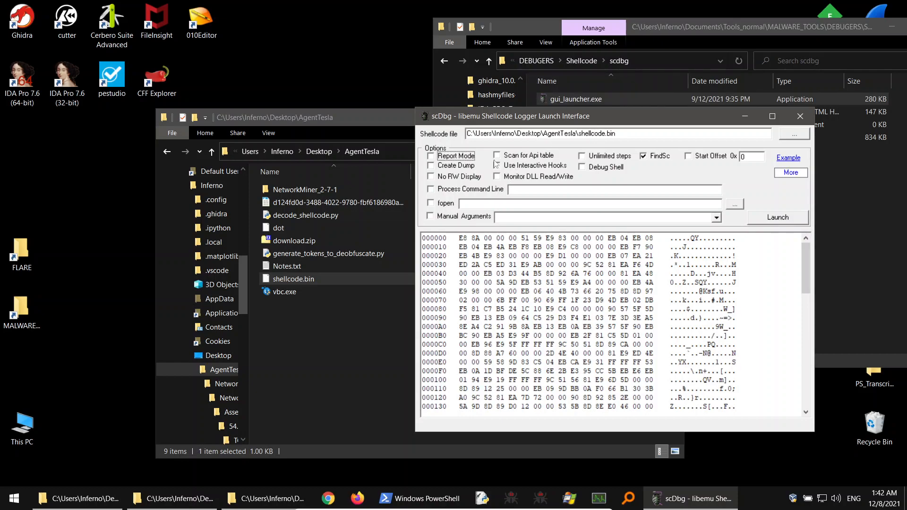
Disable FindSc, enable Create Dump, and launch the emulation of the trimmed shellcode.
{"action": "left_click", "coordinate": [643, 156]}
{"action": "left_click", "coordinate": [430, 165]}
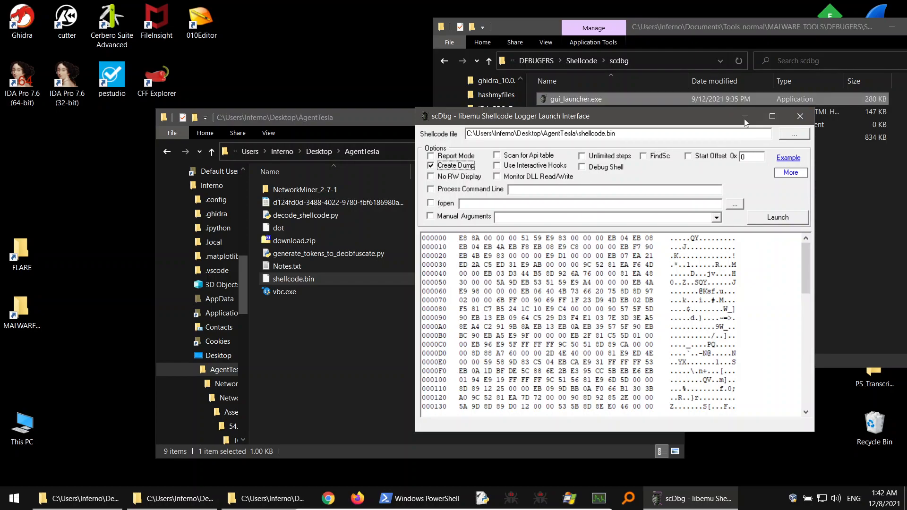
{"action": "left_click", "coordinate": [775, 219]}
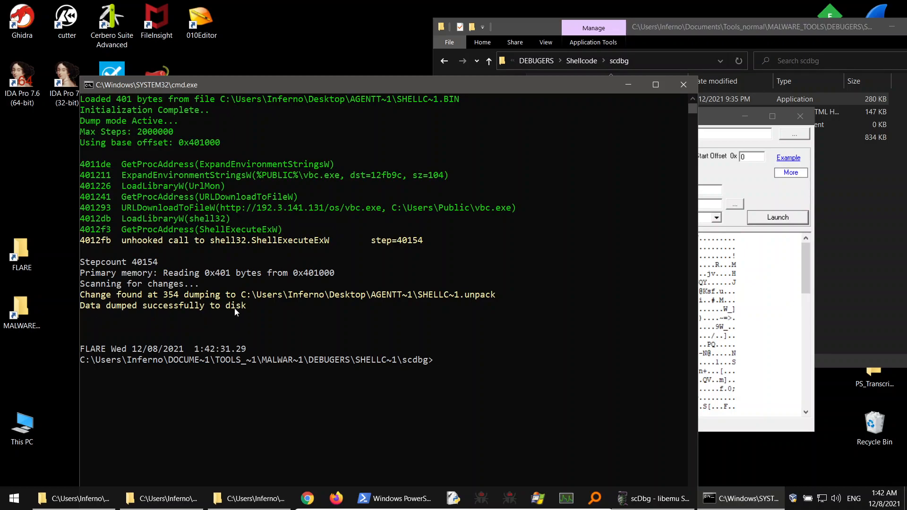
Close the console and the scDbg launcher, and open SHELLC~1.unpack from the AgentTesla folder in 010 Editor.
{"action": "left_click", "coordinate": [684, 85]}
{"action": "left_click", "coordinate": [800, 116]}
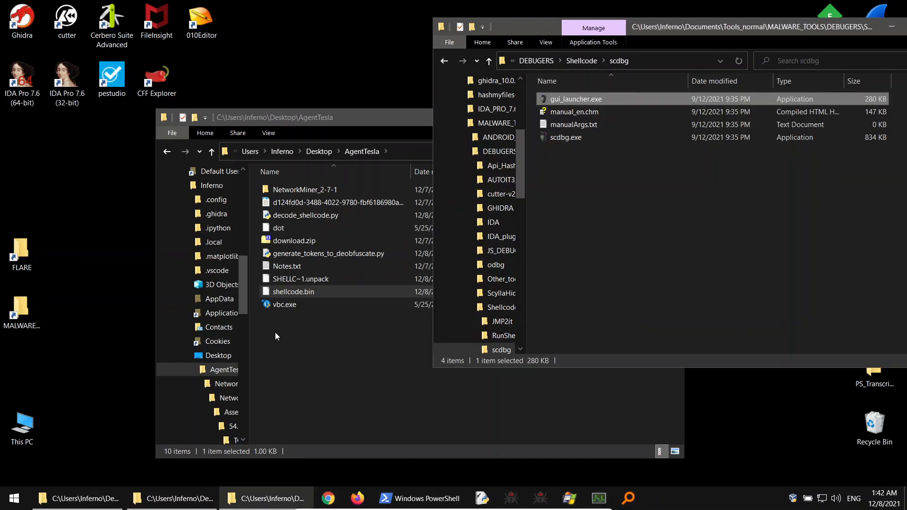
{"action": "left_click", "coordinate": [297, 280]}
{"action": "right_click", "coordinate": [322, 280]}
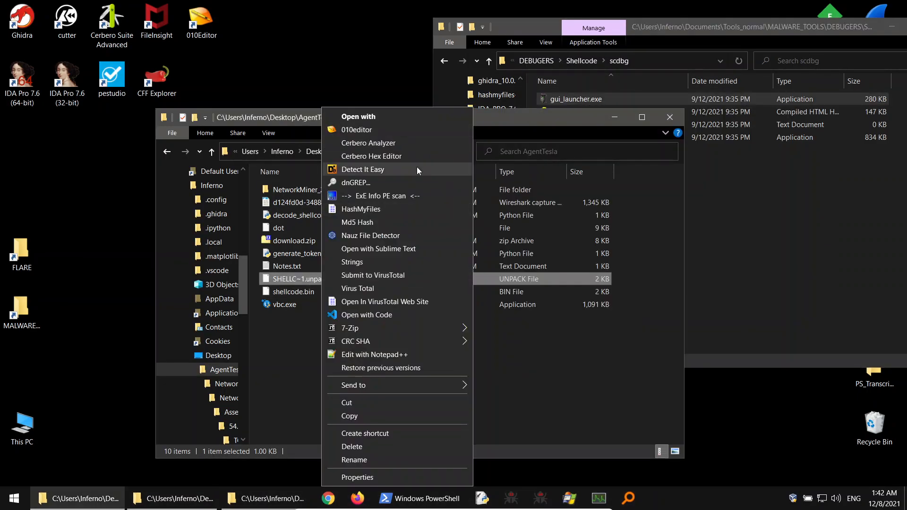
{"action": "left_click", "coordinate": [419, 130]}
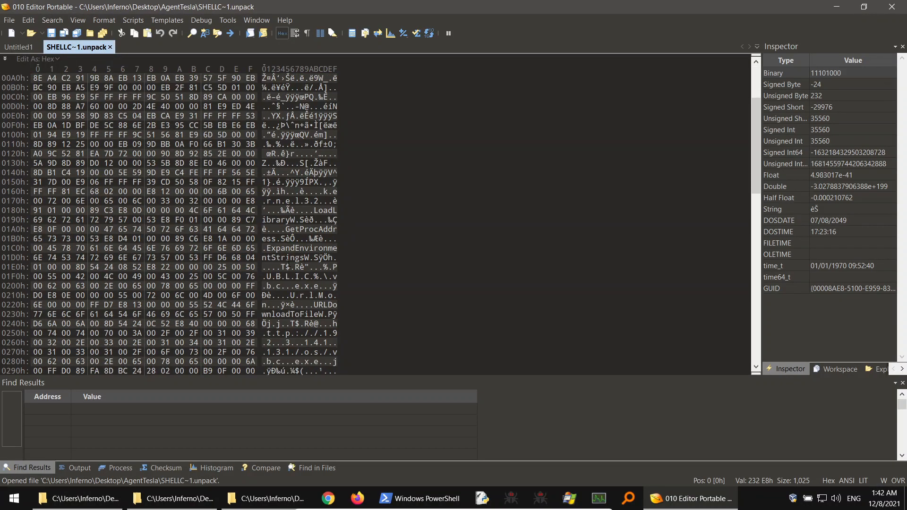
Examine the decrypted API names and download URL in the text column of SHELLC~1.unpack through to the end of the file.
{"action": "left_click_drag", "start_coordinate": [278, 249], "coordinate": [335, 249]}
{"action": "scroll", "coordinate": [282, 265], "scroll_direction": "down", "scroll_amount": 9}
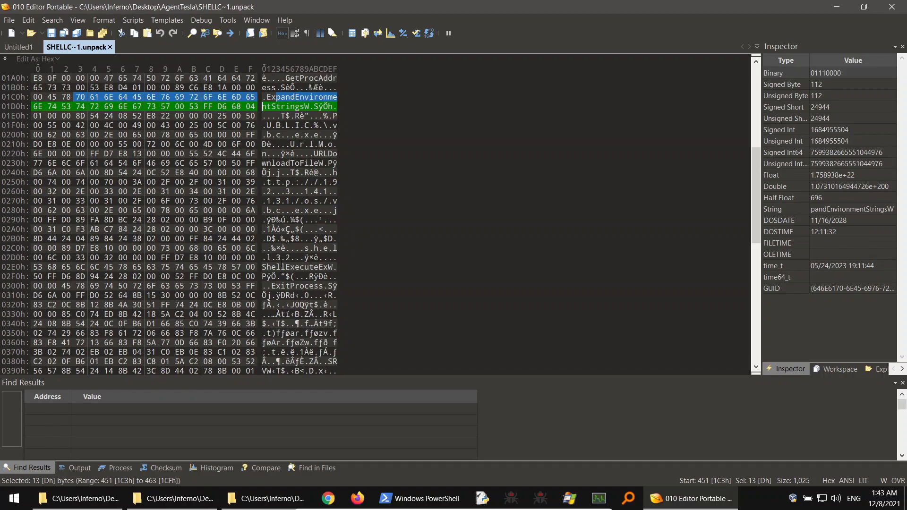
{"action": "left_click_drag", "start_coordinate": [269, 153], "coordinate": [334, 164]}
{"action": "scroll", "coordinate": [330, 167], "scroll_direction": "down", "scroll_amount": 2}
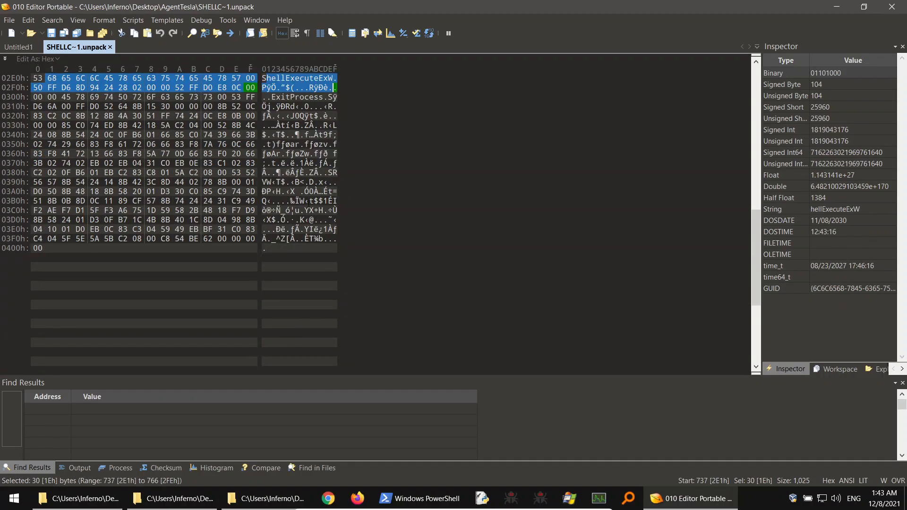
Close SHELLC~1.unpack and 010 Editor, and extract the strings of SHELLC~1.unpack with the Strings tool from the AgentTesla folder.
{"action": "scroll", "coordinate": [323, 171], "scroll_direction": "up", "scroll_amount": 7}
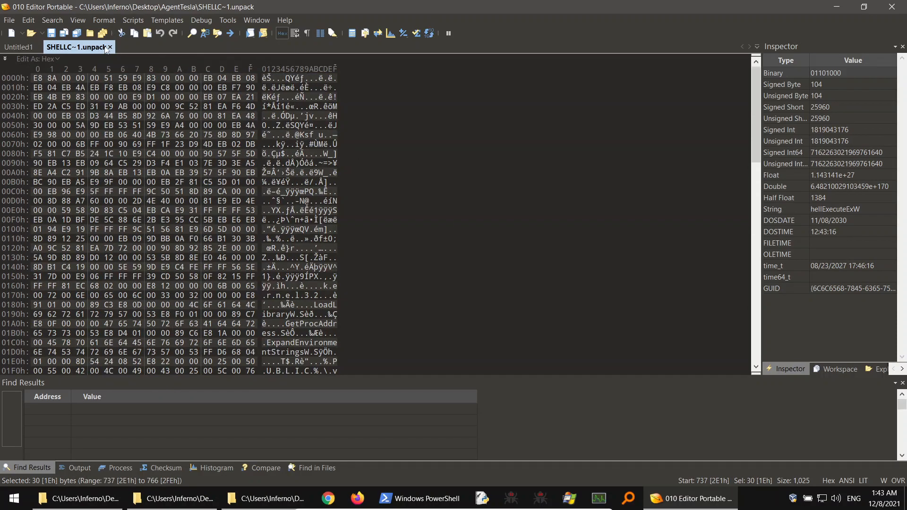
{"action": "left_click", "coordinate": [110, 47]}
{"action": "left_click", "coordinate": [892, 7]}
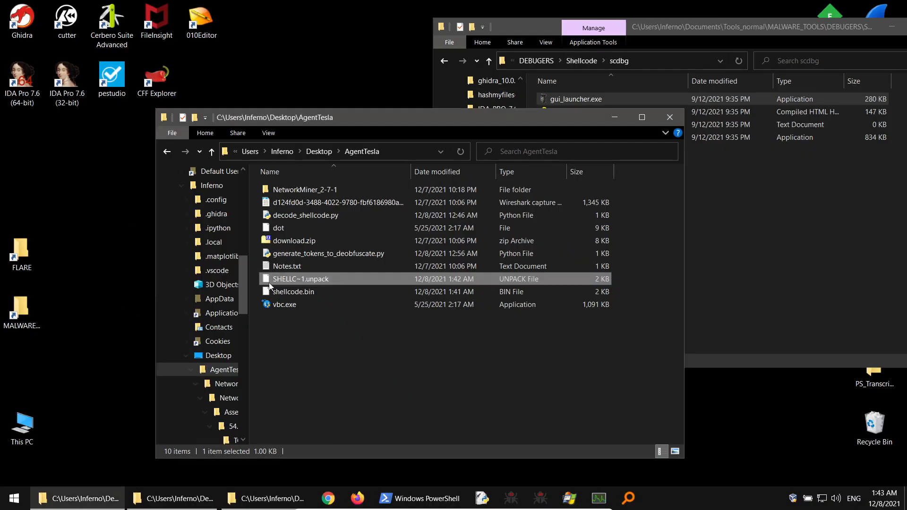
{"action": "right_click", "coordinate": [282, 278]}
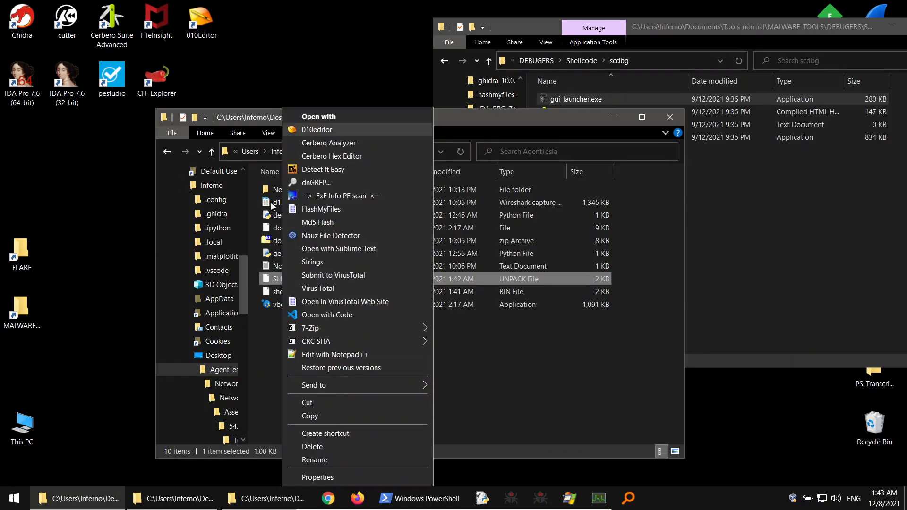
{"action": "left_click", "coordinate": [315, 262]}
Examine the extracted ASCII API names and the Unicode strings, including the download URL, in the strings listing of SHELLC~1.unpack.
{"action": "left_click_drag", "start_coordinate": [228, 259], "coordinate": [308, 266]}
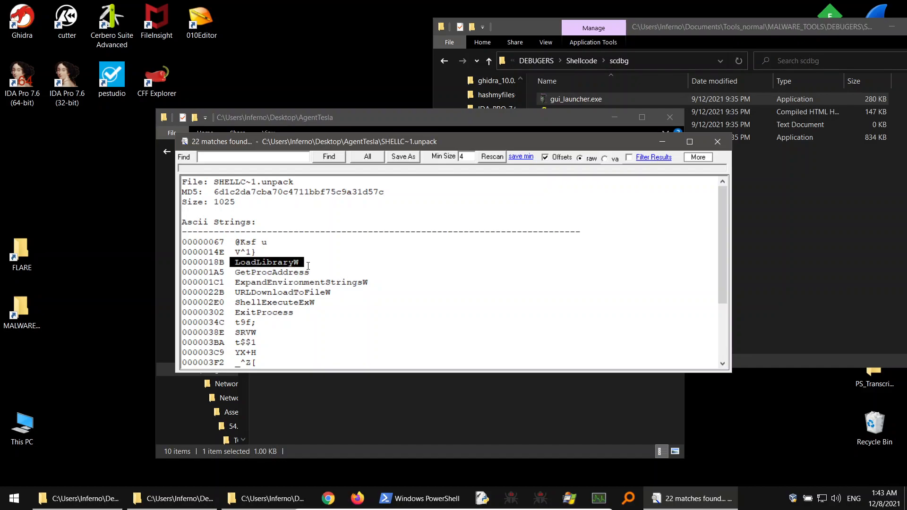
{"action": "left_click", "coordinate": [279, 280]}
{"action": "left_click_drag", "start_coordinate": [226, 272], "coordinate": [324, 274]}
{"action": "left_click", "coordinate": [320, 273]}
{"action": "left_click_drag", "start_coordinate": [236, 263], "coordinate": [290, 266]}
{"action": "left_click_drag", "start_coordinate": [240, 283], "coordinate": [304, 284]}
{"action": "scroll", "coordinate": [254, 283], "scroll_direction": "down", "scroll_amount": 3}
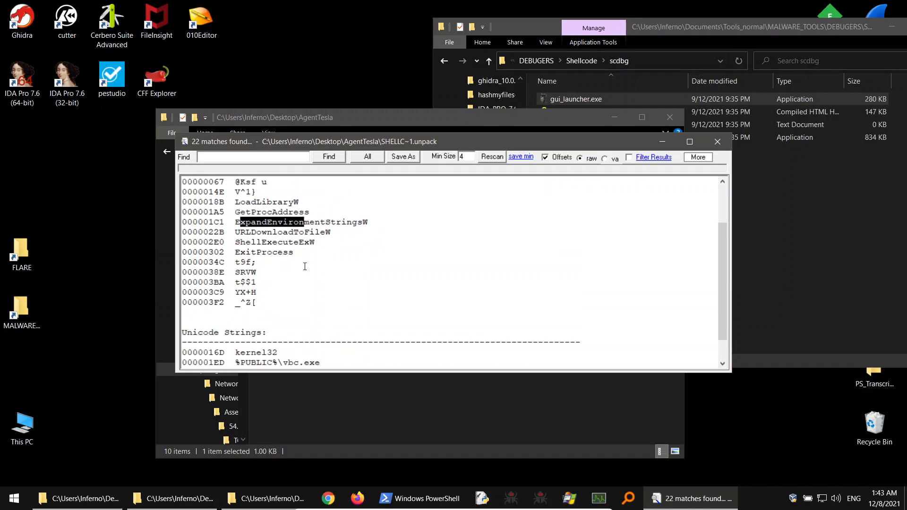
{"action": "left_click_drag", "start_coordinate": [240, 203], "coordinate": [357, 219]}
{"action": "left_click", "coordinate": [315, 216]}
{"action": "left_click_drag", "start_coordinate": [235, 214], "coordinate": [299, 226]}
{"action": "left_click", "coordinate": [247, 232]}
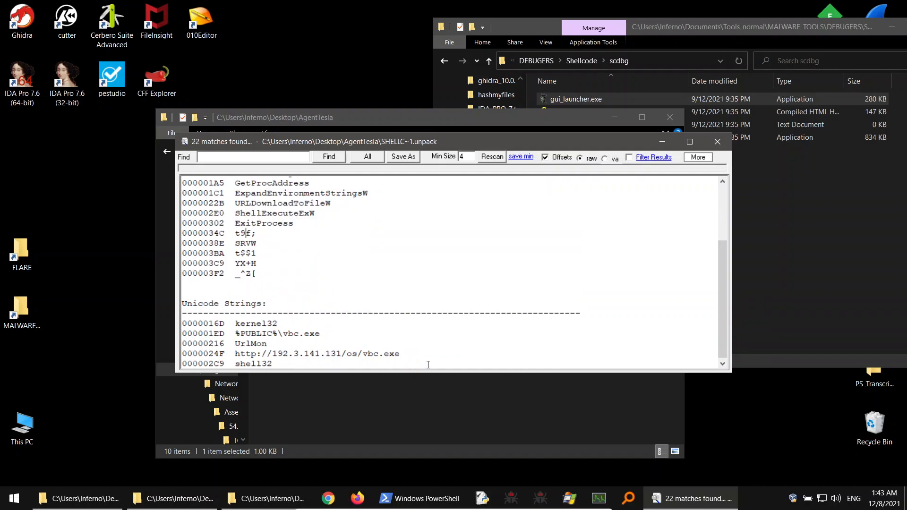
{"action": "left_click_drag", "start_coordinate": [405, 354], "coordinate": [235, 356]}
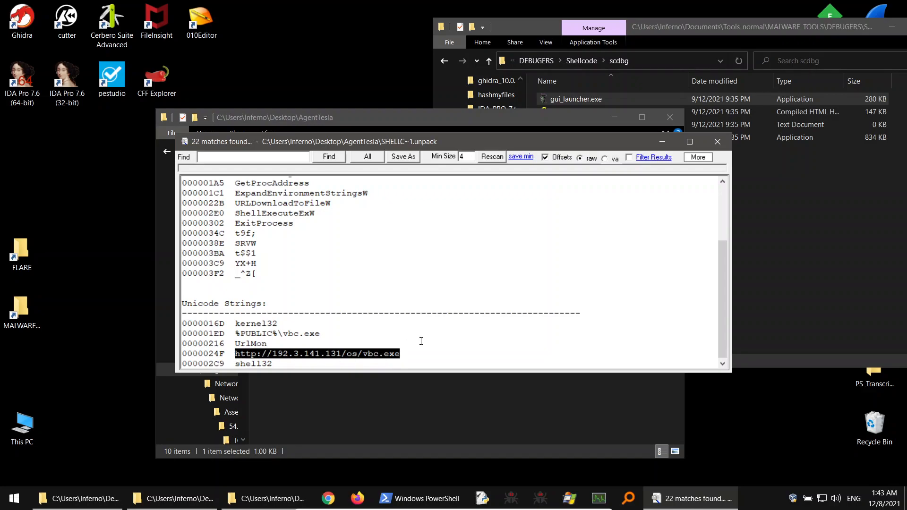
Close the strings listing, delete SHELLC~1.unpack from the AgentTesla folder, and close the scdbg folder window.
{"action": "left_click", "coordinate": [723, 143]}
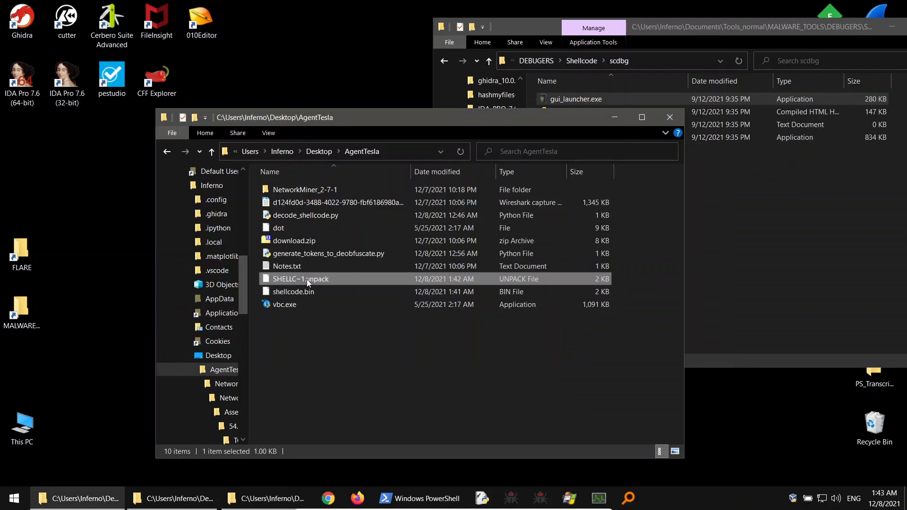
{"action": "key", "text": "Delete"}
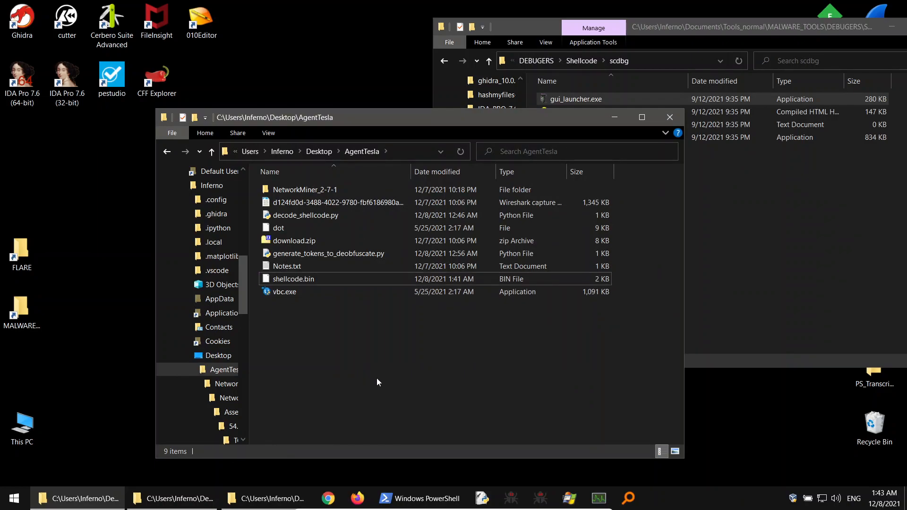
{"action": "left_click_drag", "start_coordinate": [812, 22], "coordinate": [729, 33]}
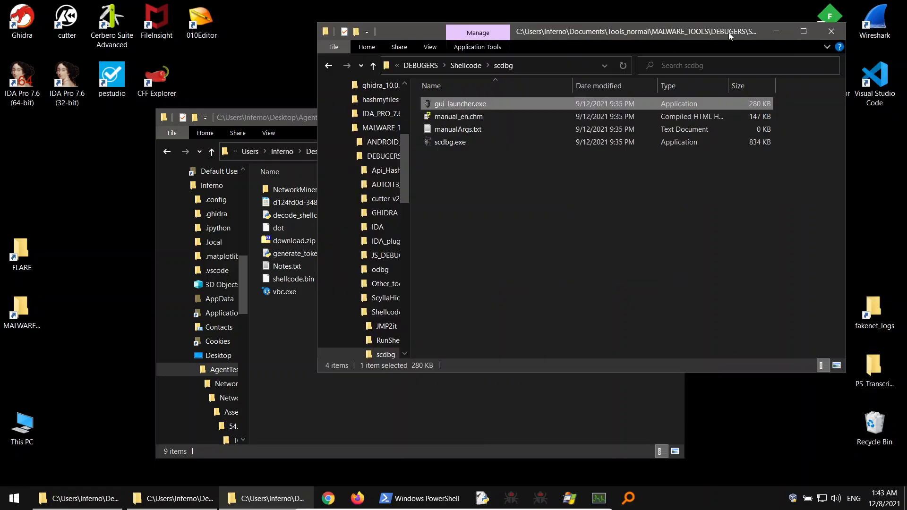
{"action": "left_click", "coordinate": [834, 31]}
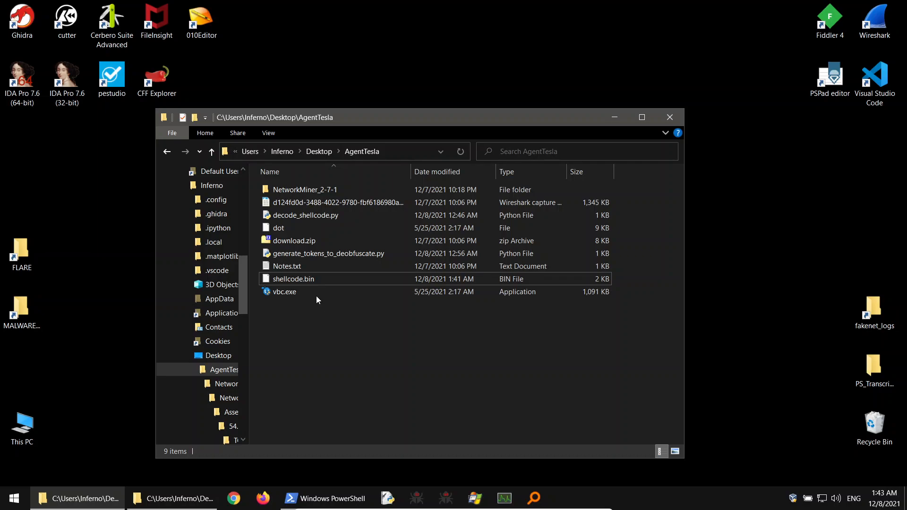
Load shellcode.bin into IDA Pro 7.6 (32-bit) as a binary file with the MetaPC processor, dismissing the startup messages.
{"action": "left_click_drag", "start_coordinate": [301, 280], "coordinate": [69, 84]}
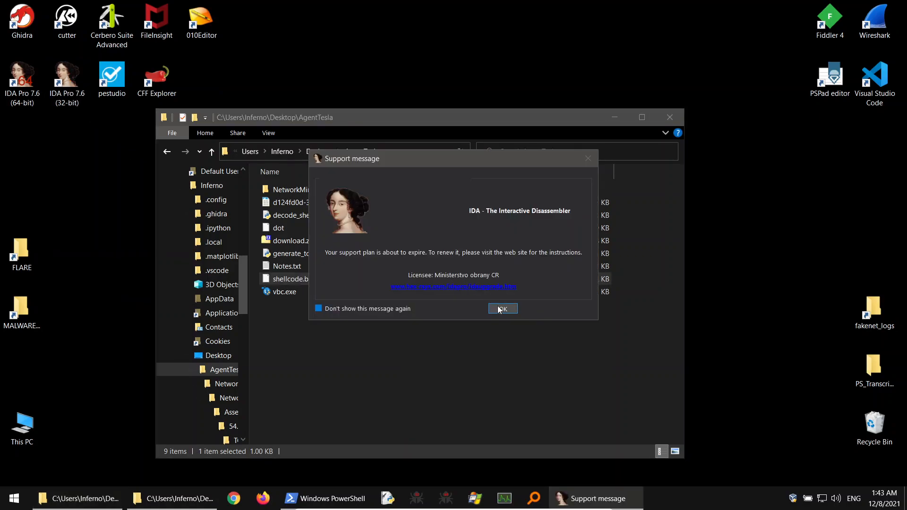
{"action": "left_click", "coordinate": [501, 309]}
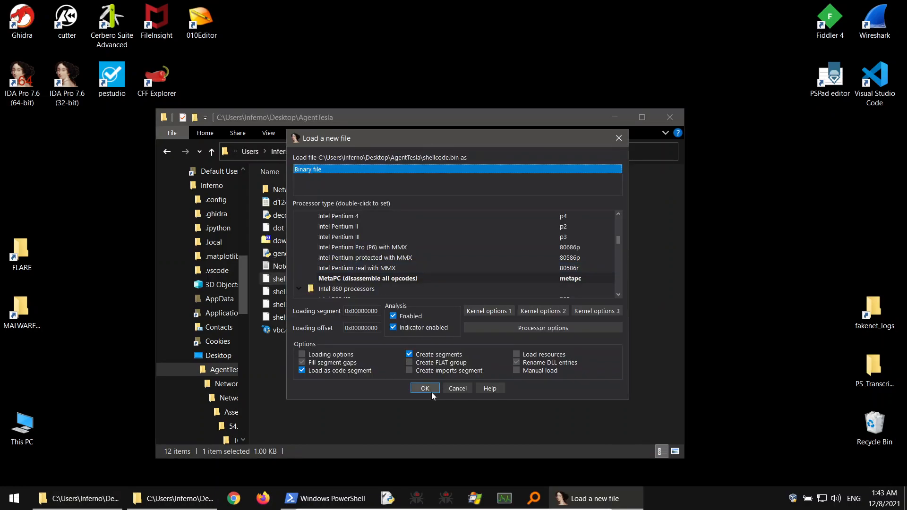
{"action": "left_click", "coordinate": [431, 391]}
{"action": "left_click", "coordinate": [500, 290]}
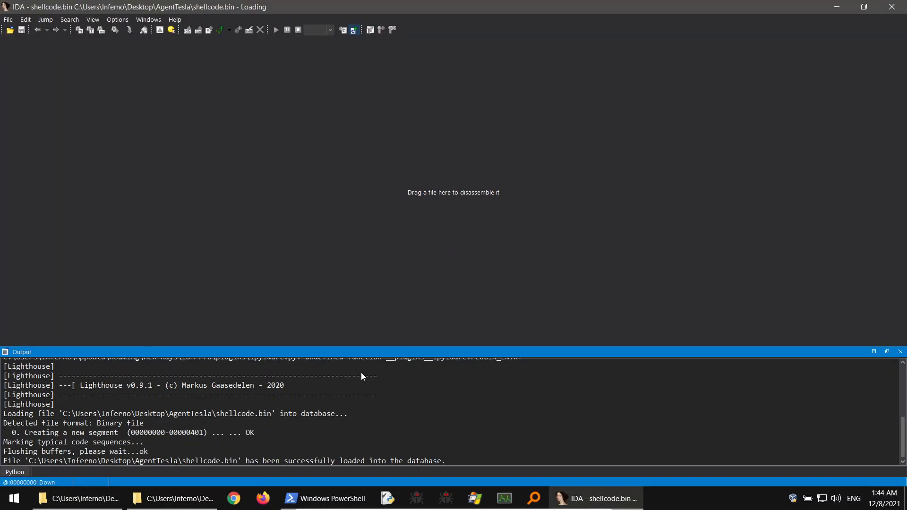
{"action": "left_click", "coordinate": [518, 314]}
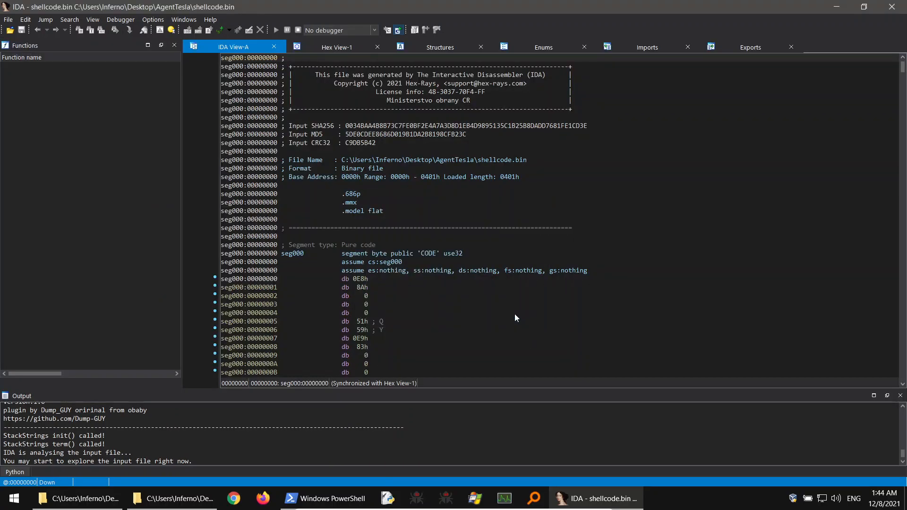
Undefine the entire contents of seg000 so the automatically created data items become individual bytes.
{"action": "left_click", "coordinate": [313, 222]}
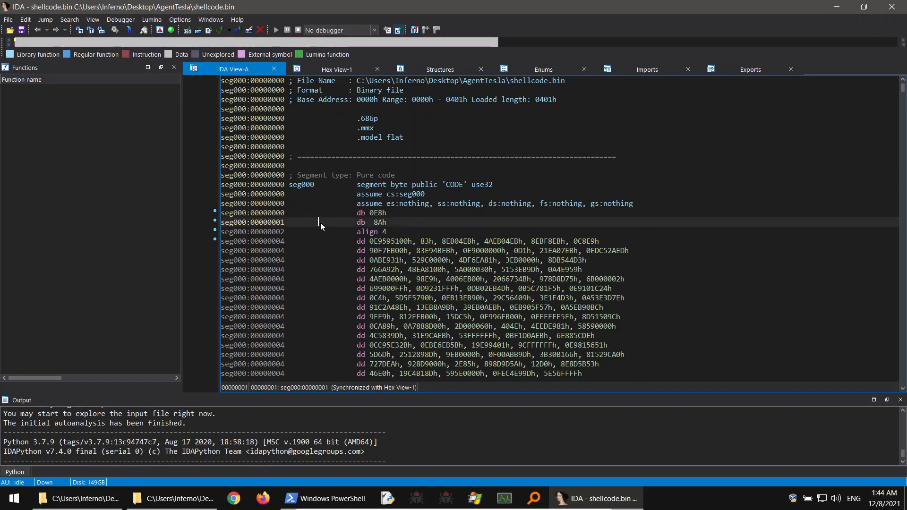
{"action": "left_click", "coordinate": [46, 20]}
{"action": "mouse_move", "coordinate": [25, 21]}
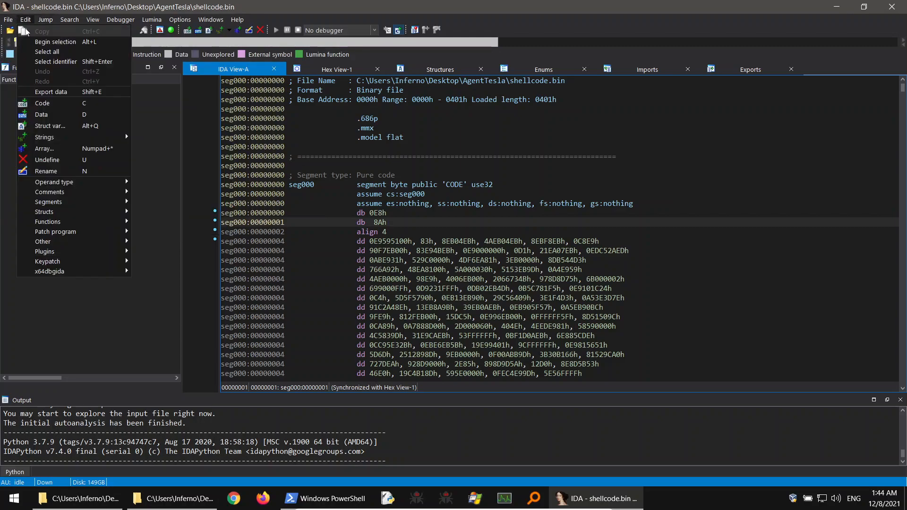
{"action": "left_click", "coordinate": [49, 52]}
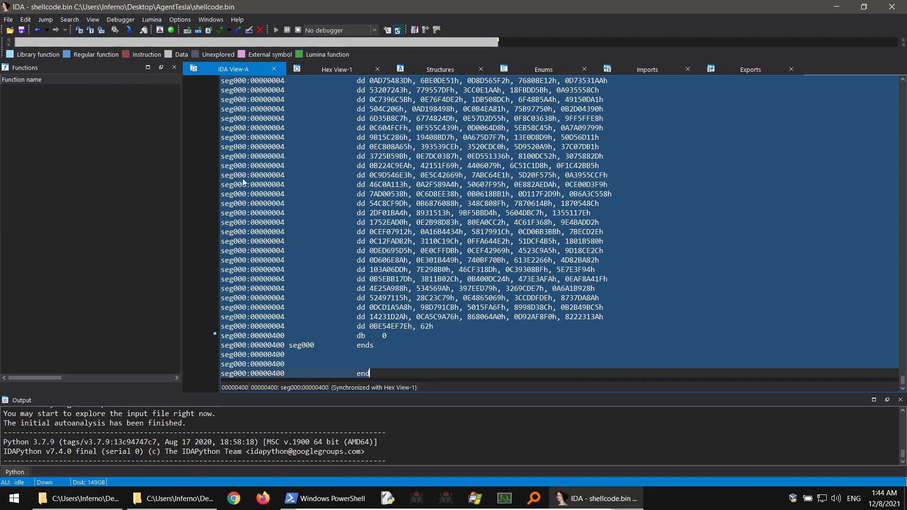
{"action": "key", "text": "u"}
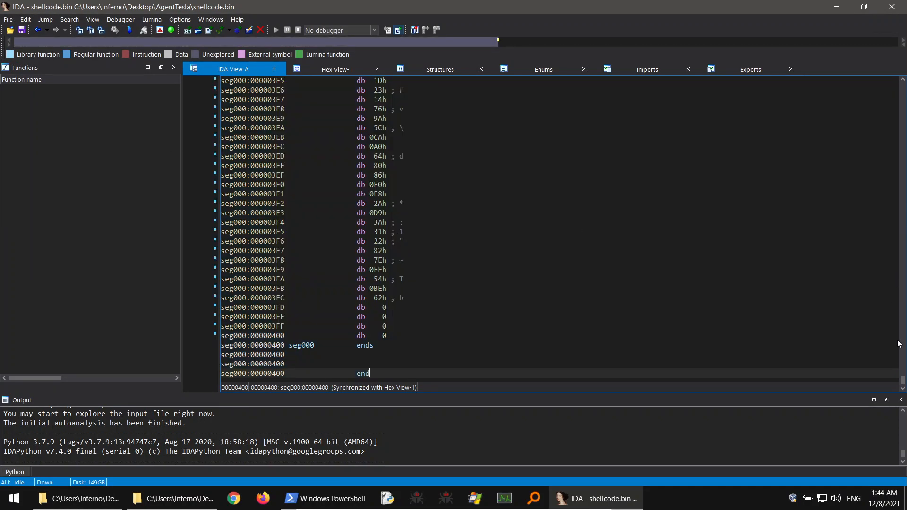
Convert the bytes starting at seg000:00000000 to code.
{"action": "left_click_drag", "start_coordinate": [904, 380], "coordinate": [903, 85]}
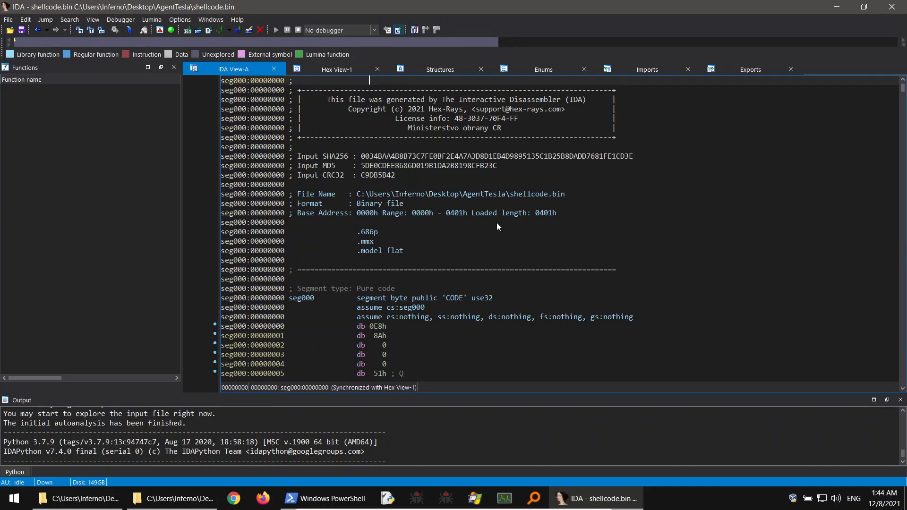
{"action": "scroll", "coordinate": [506, 213], "scroll_direction": "down", "scroll_amount": 4}
{"action": "left_click", "coordinate": [342, 214]}
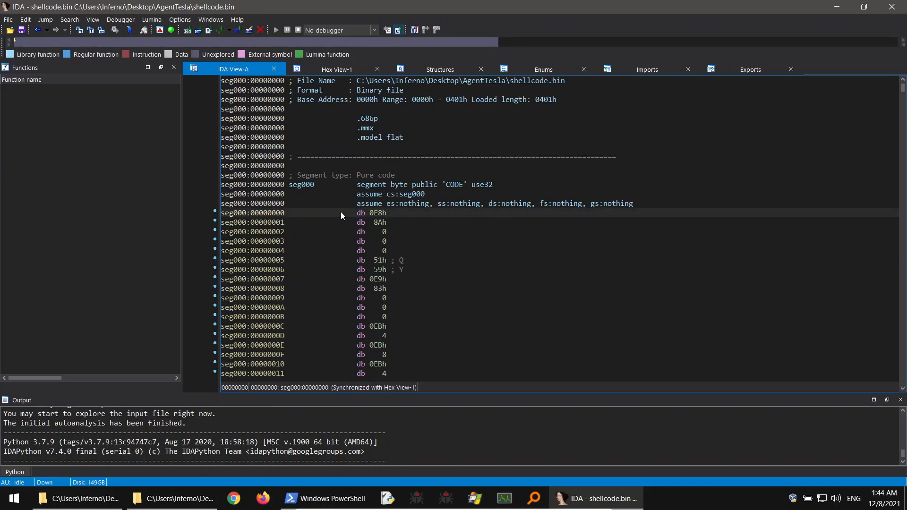
{"action": "key", "text": "c"}
Open the function sub_8F called at the start of the shellcode and switch its graph to text view.
{"action": "left_click", "coordinate": [403, 226]}
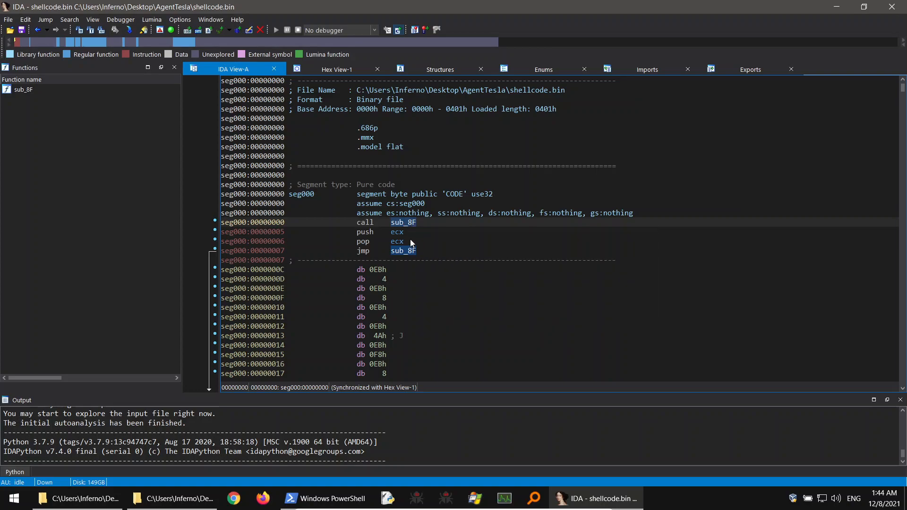
{"action": "double_click", "coordinate": [403, 223]}
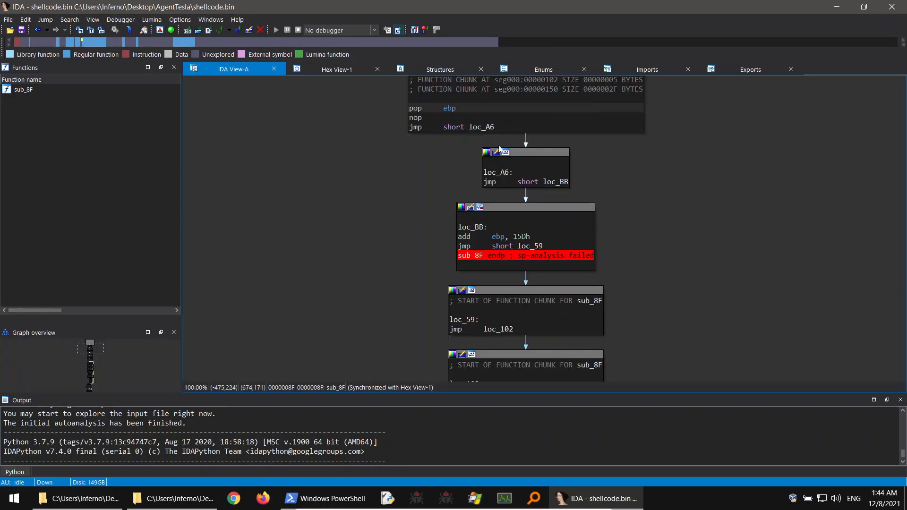
{"action": "right_click", "coordinate": [514, 114]}
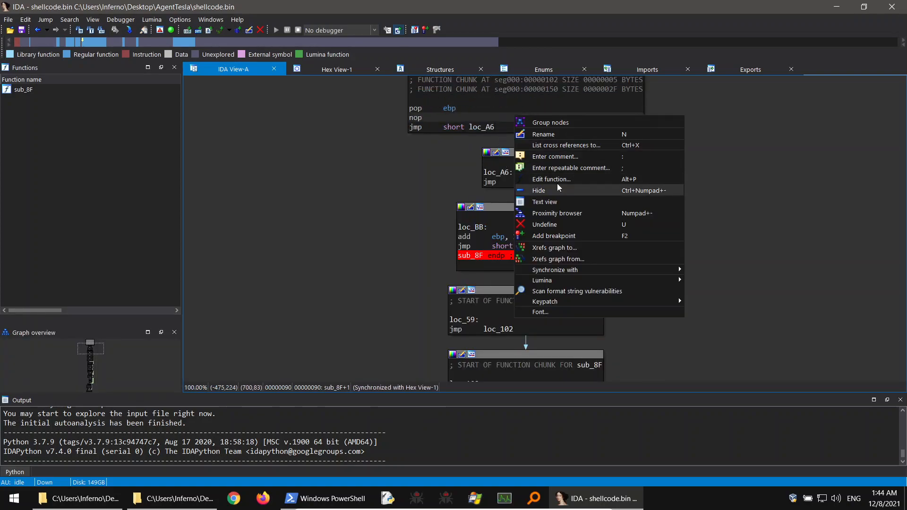
{"action": "left_click", "coordinate": [545, 202]}
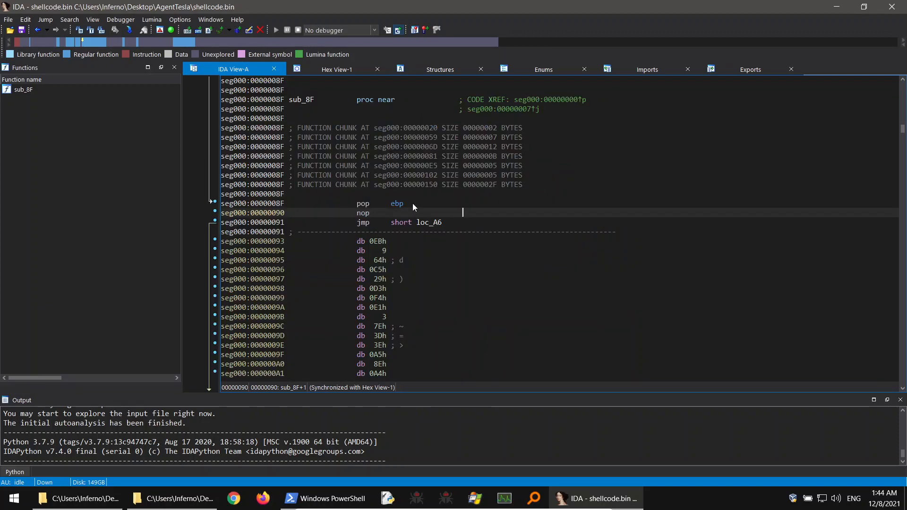
Return to the initial call, inspect the return address 00000005, and follow the call to the pop ebp instruction in sub_8F.
{"action": "left_click", "coordinate": [37, 30]}
{"action": "left_click", "coordinate": [397, 224]}
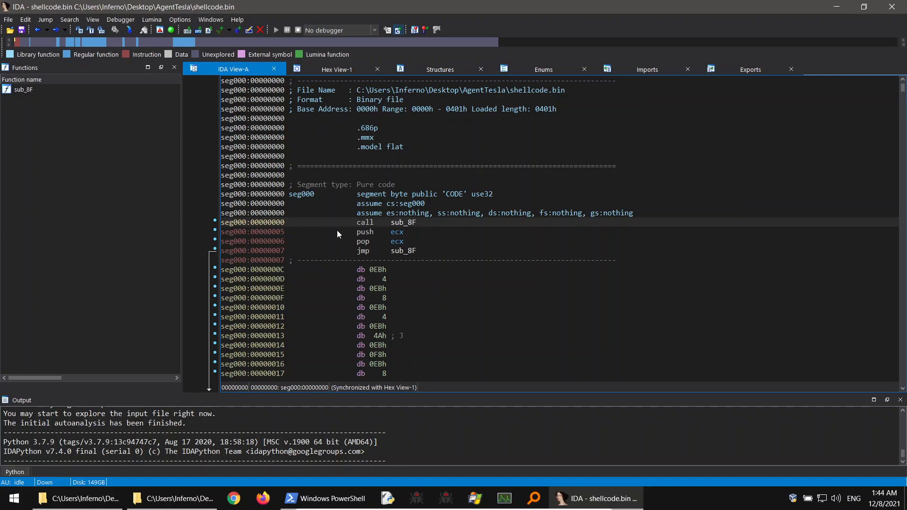
{"action": "left_click", "coordinate": [282, 233]}
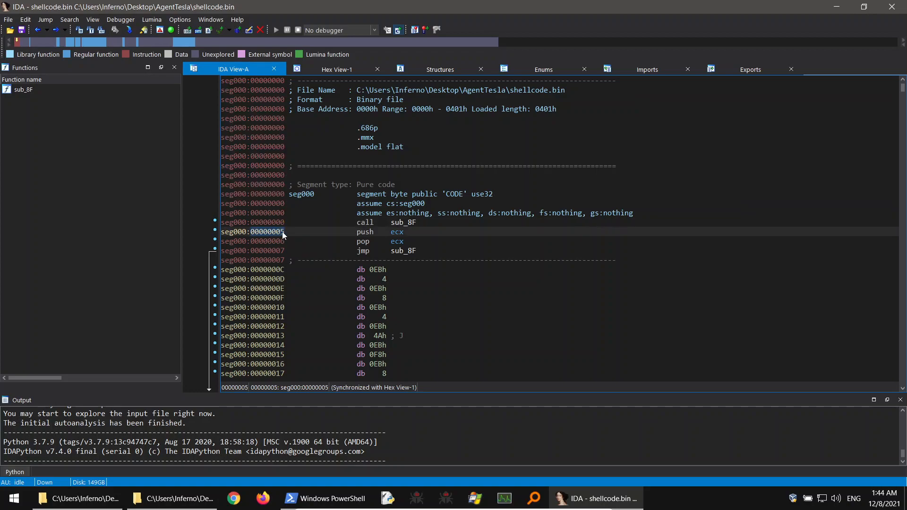
{"action": "double_click", "coordinate": [408, 224]}
{"action": "left_click", "coordinate": [398, 119]}
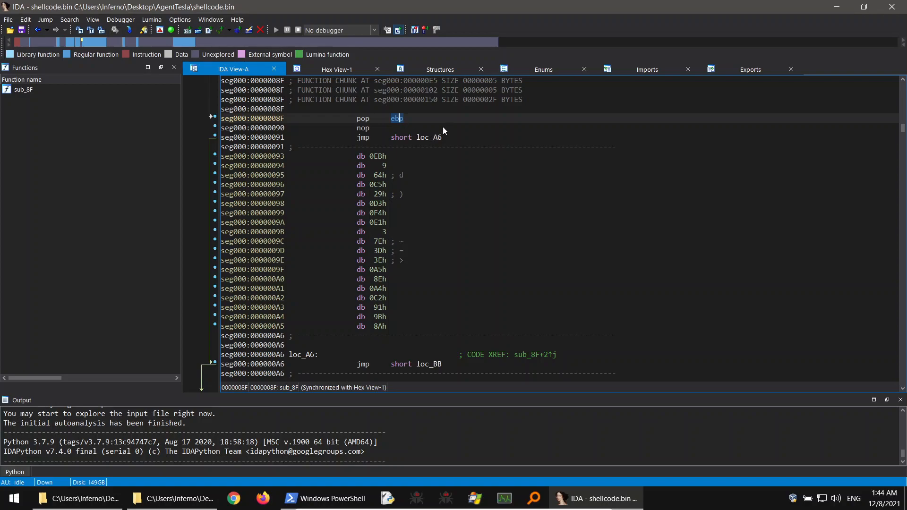
Follow the jump chain from sub_8F through loc_A6, loc_BB and loc_59 to loc_102, examining the addition of 15Dh to ebp.
{"action": "double_click", "coordinate": [429, 137]}
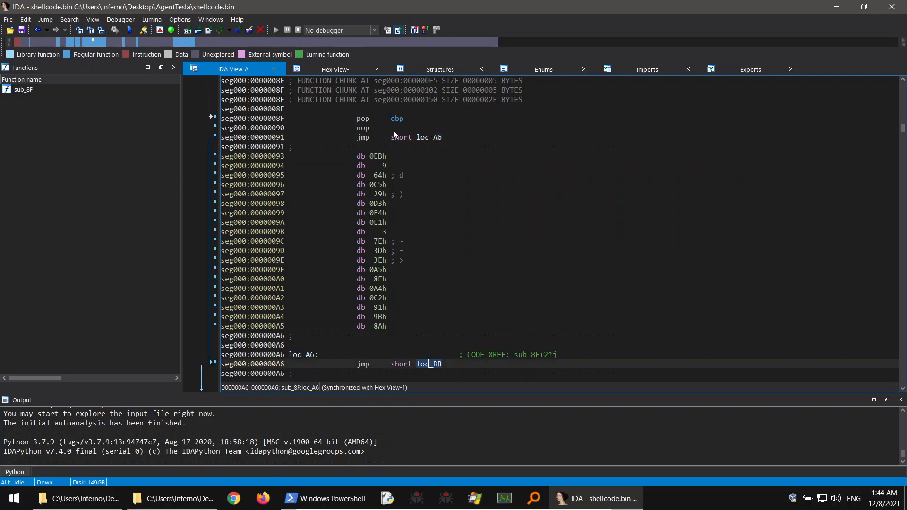
{"action": "scroll", "coordinate": [443, 252], "scroll_direction": "down", "scroll_amount": 2}
{"action": "scroll", "coordinate": [444, 255], "scroll_direction": "down", "scroll_amount": 1}
{"action": "double_click", "coordinate": [429, 277]}
{"action": "scroll", "coordinate": [407, 120], "scroll_direction": "down", "scroll_amount": 1}
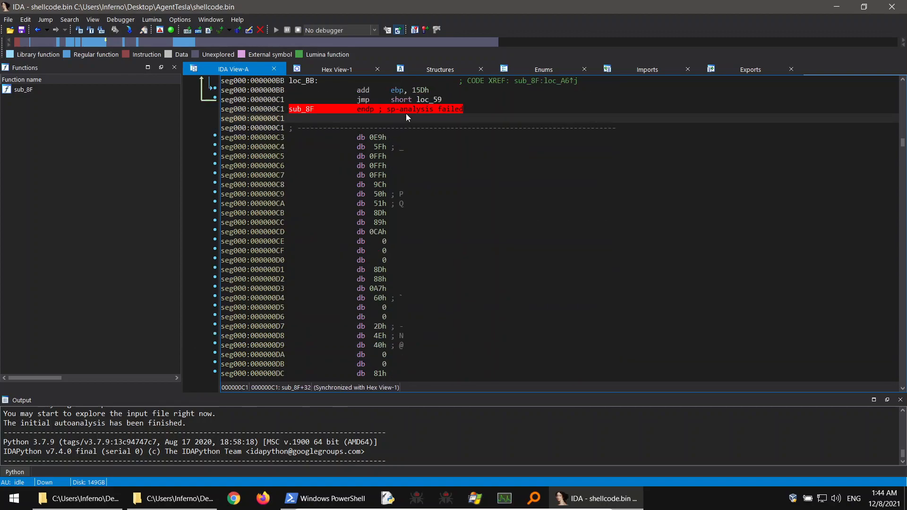
{"action": "scroll", "coordinate": [431, 109], "scroll_direction": "up", "scroll_amount": 1}
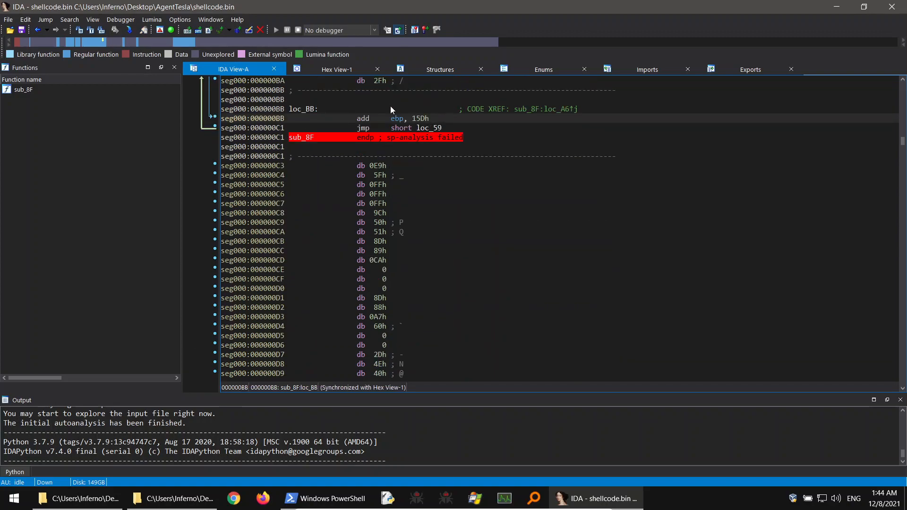
{"action": "scroll", "coordinate": [452, 144], "scroll_direction": "up", "scroll_amount": 1}
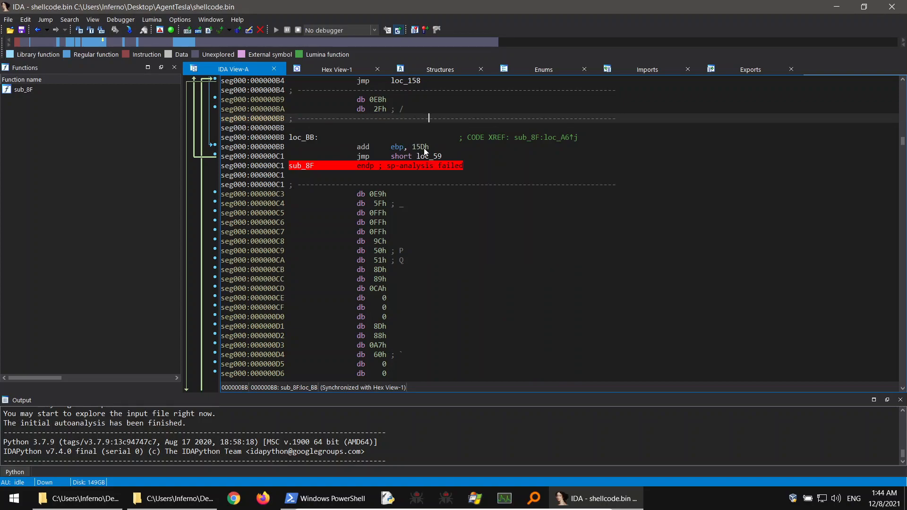
{"action": "left_click", "coordinate": [399, 148]}
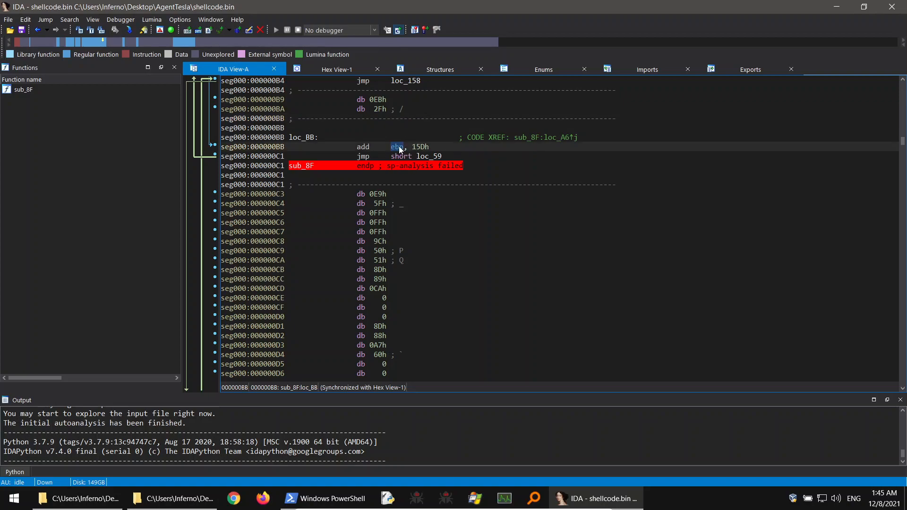
{"action": "double_click", "coordinate": [428, 157]}
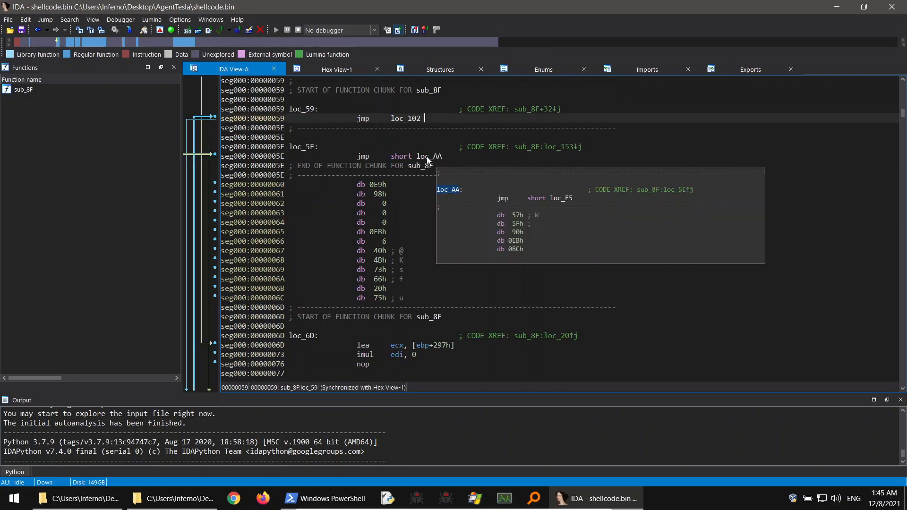
{"action": "double_click", "coordinate": [408, 119]}
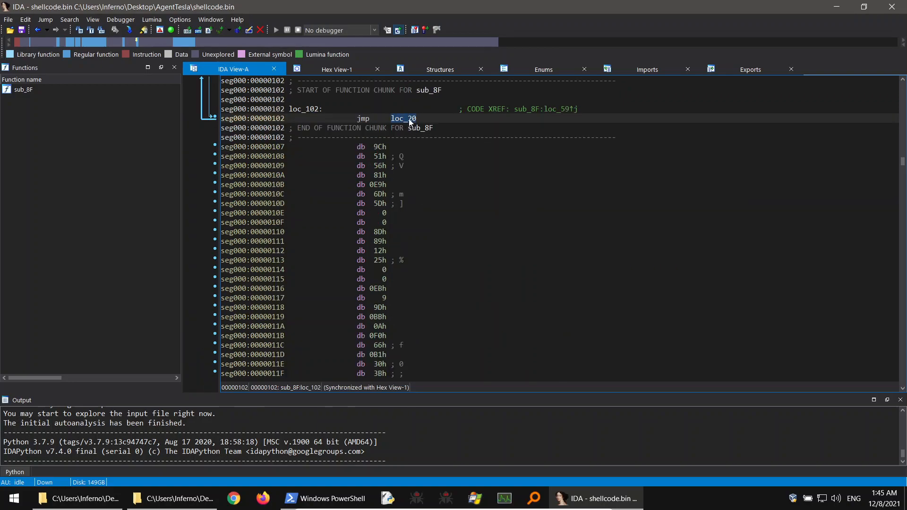
Follow the jump from loc_102 through loc_20 to loc_6D and examine the ebp+297h operand loaded into ecx.
{"action": "double_click", "coordinate": [409, 119]}
{"action": "double_click", "coordinate": [429, 119]}
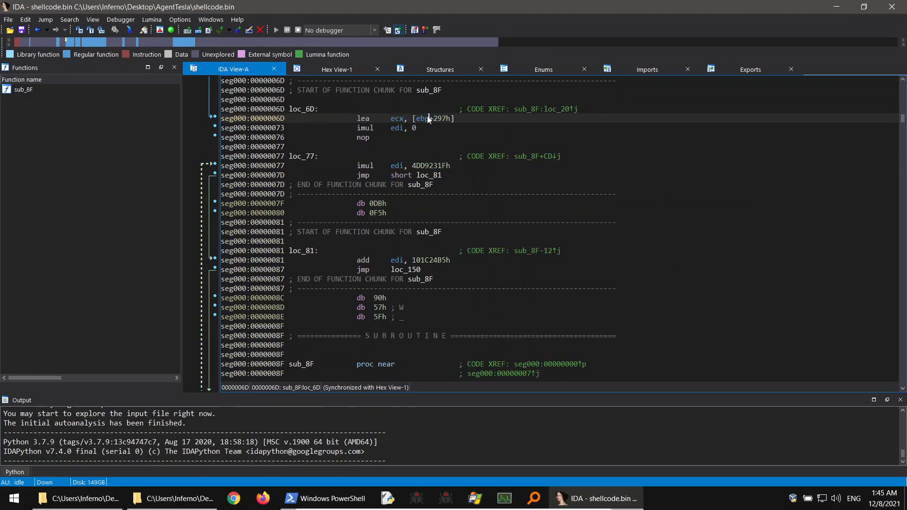
{"action": "left_click", "coordinate": [422, 119]}
Open Calculator and set its Programmer mode to hexadecimal input.
{"action": "left_click", "coordinate": [14, 499]}
{"action": "type", "text": "cla"}
{"action": "key", "text": "BackSpace"}
{"action": "key", "text": "BackSpace"}
{"action": "key", "text": "BackSpace"}
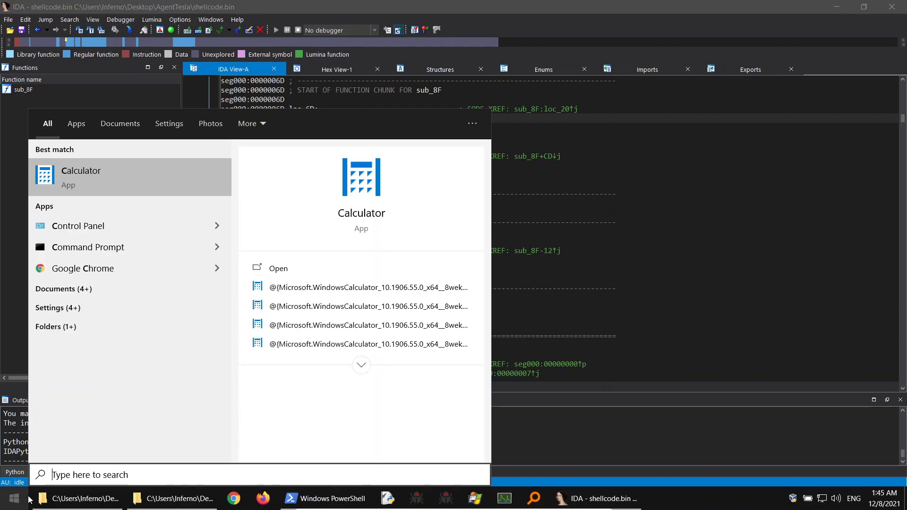
{"action": "type", "text": "cal"}
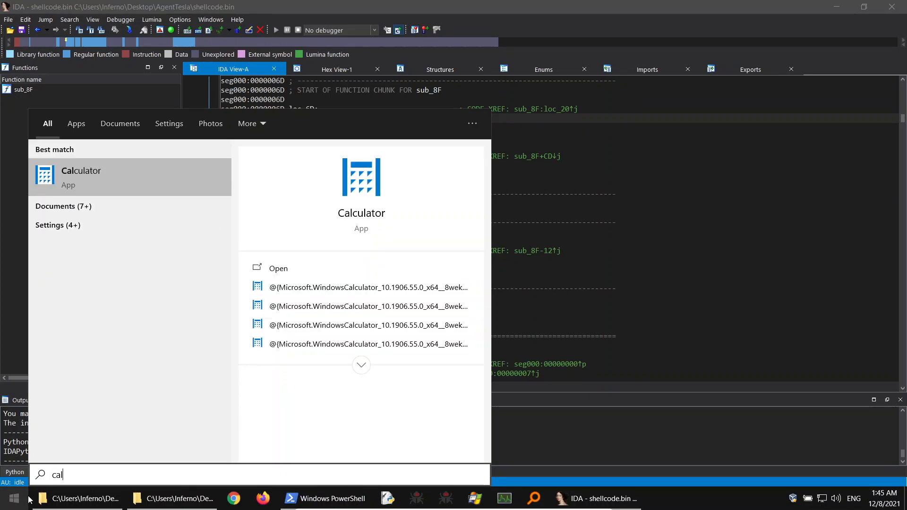
{"action": "key", "text": "Return"}
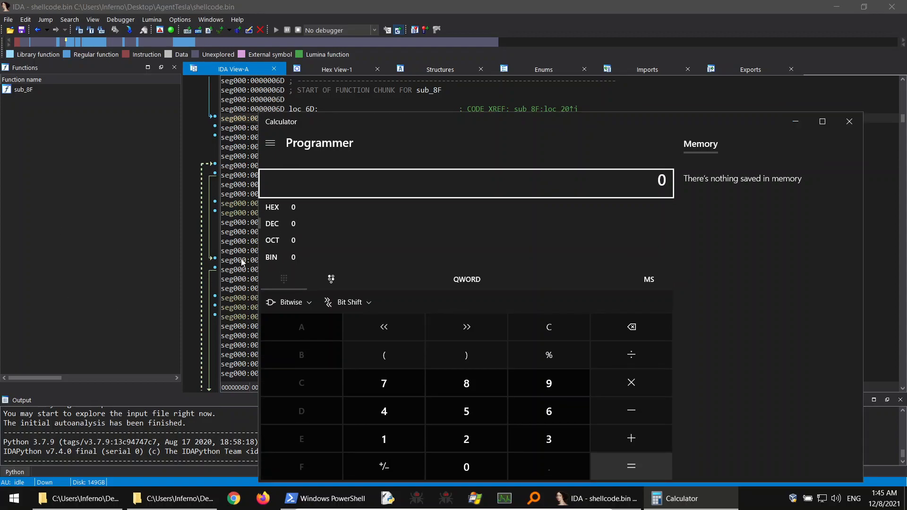
{"action": "left_click", "coordinate": [279, 206]}
{"action": "left_click", "coordinate": [398, 441]}
{"action": "left_click", "coordinate": [548, 410]}
{"action": "left_click", "coordinate": [478, 436]}
{"action": "left_click_drag", "start_coordinate": [560, 122], "coordinate": [528, 252]}
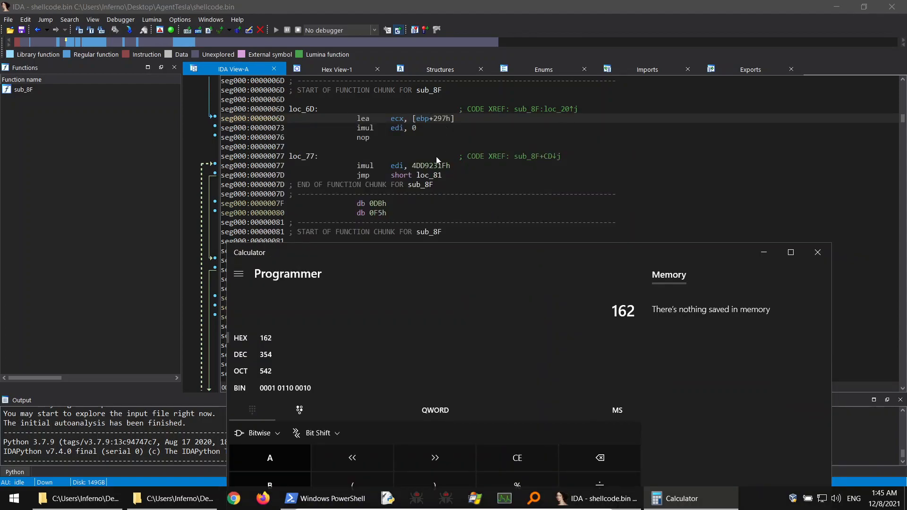
{"action": "left_click_drag", "start_coordinate": [433, 253], "coordinate": [425, 150]}
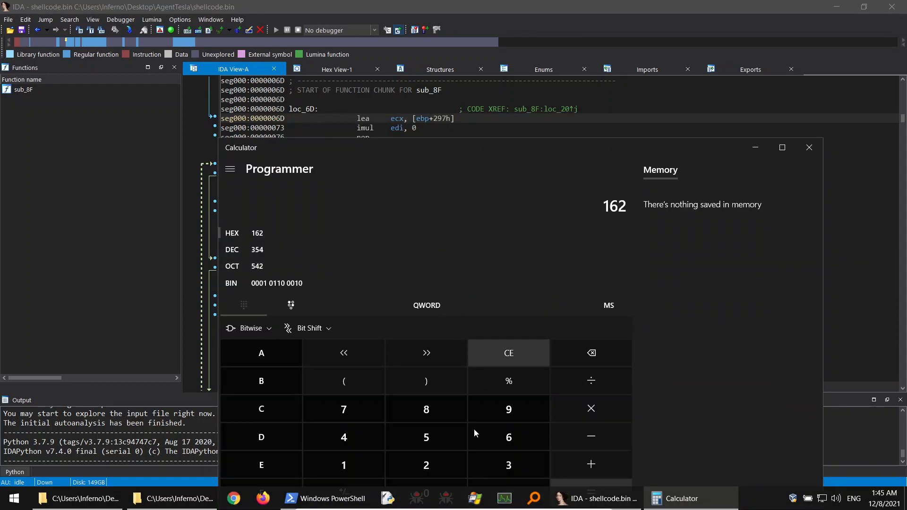
{"action": "left_click", "coordinate": [428, 468]}
{"action": "left_click", "coordinate": [509, 409]}
{"action": "left_click", "coordinate": [360, 410]}
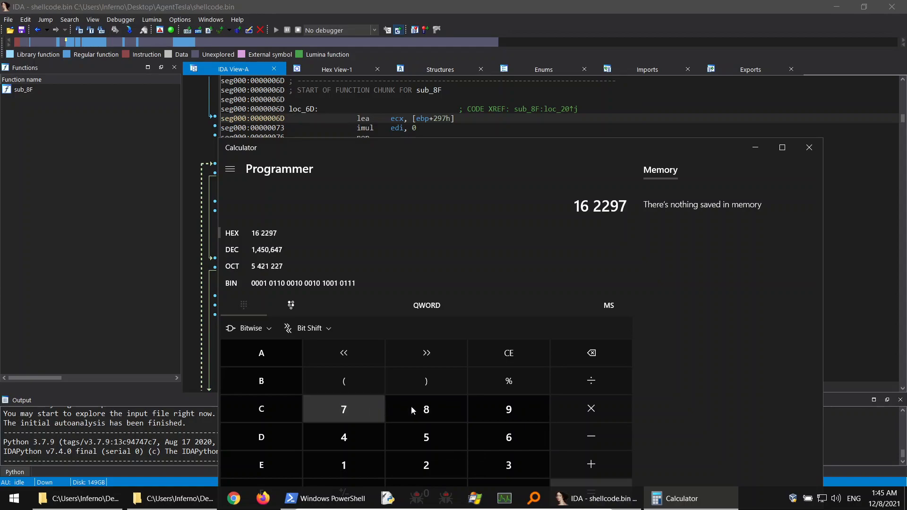
{"action": "left_click", "coordinate": [599, 355]}
{"action": "left_click", "coordinate": [525, 353]}
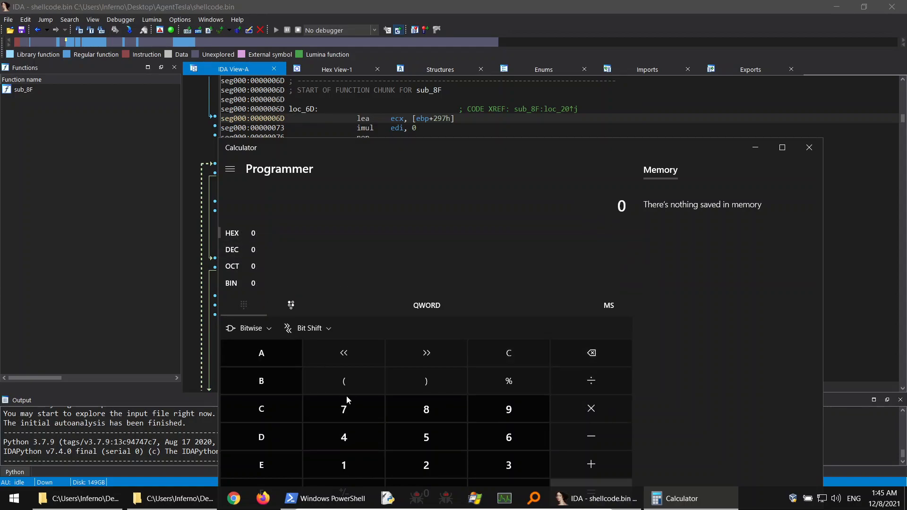
Calculate the hexadecimal sum 162 + 297 in Calculator and minimize it to return to IDA.
{"action": "left_click", "coordinate": [348, 472]}
{"action": "left_click", "coordinate": [509, 437]}
{"action": "left_click", "coordinate": [428, 465]}
{"action": "left_click", "coordinate": [591, 465]}
{"action": "left_click", "coordinate": [426, 465]}
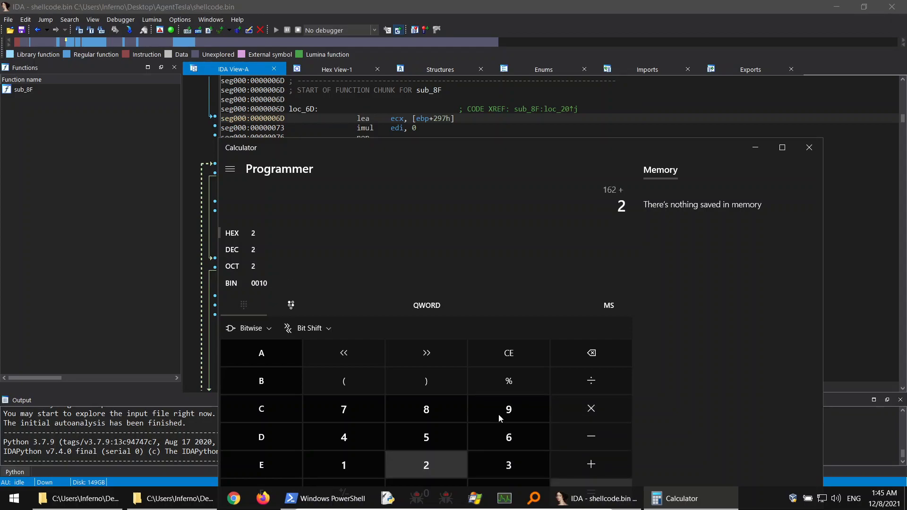
{"action": "left_click", "coordinate": [512, 406]}
{"action": "left_click", "coordinate": [360, 408]}
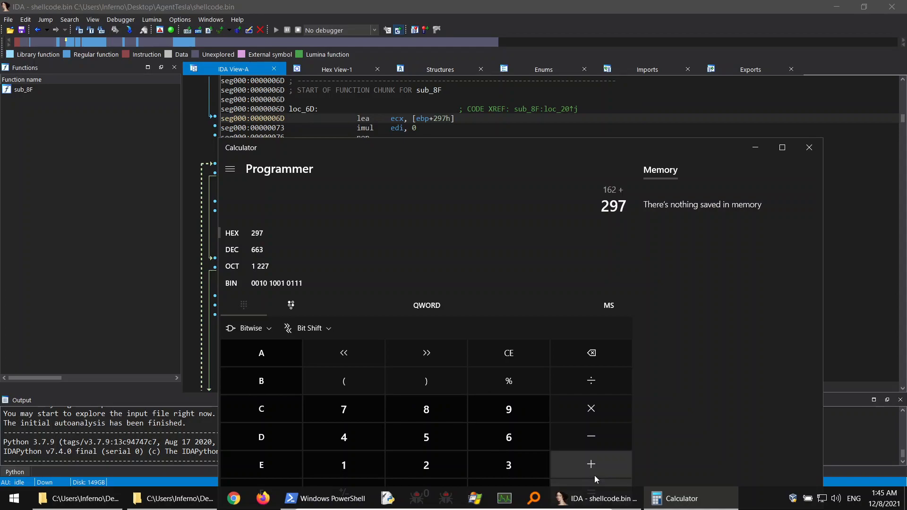
{"action": "left_click_drag", "start_coordinate": [607, 148], "coordinate": [545, 94]}
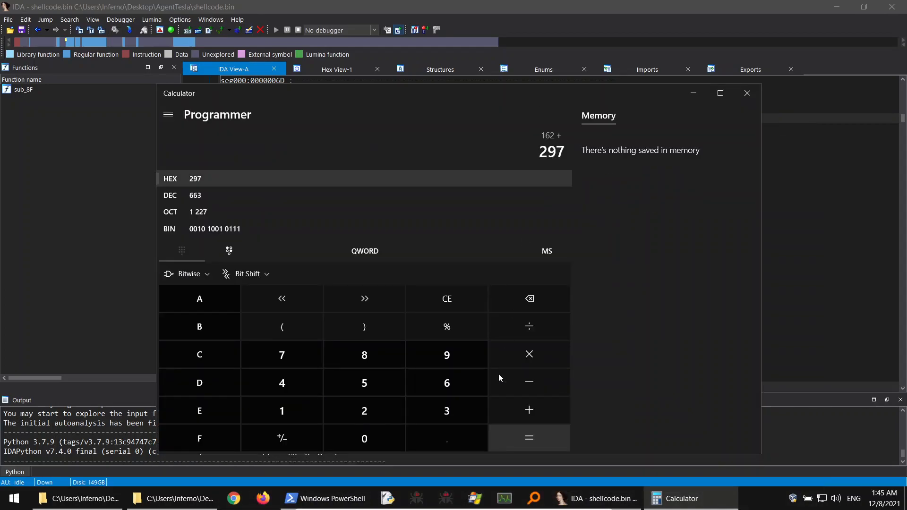
{"action": "left_click", "coordinate": [512, 446]}
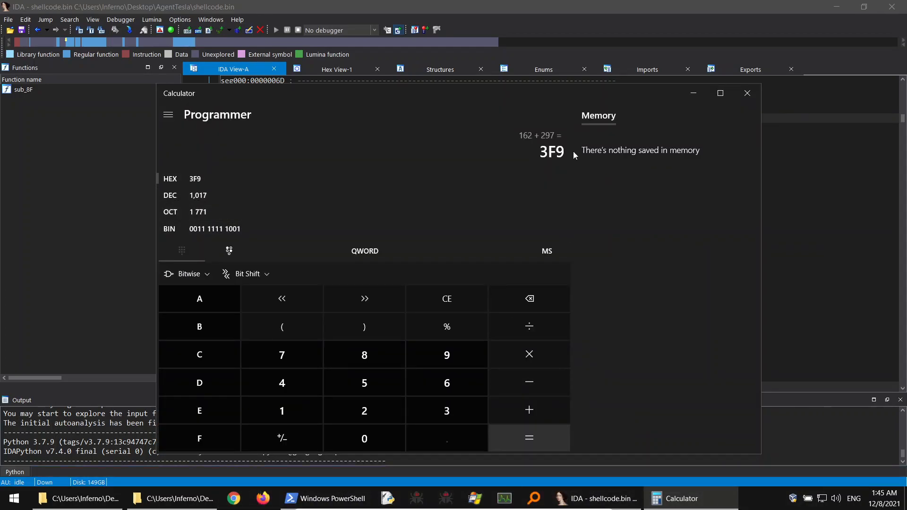
{"action": "left_click", "coordinate": [704, 91]}
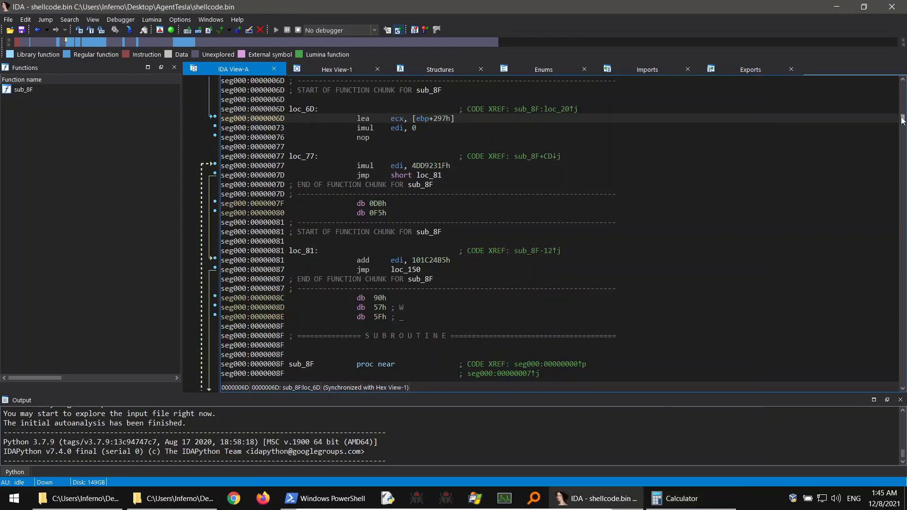
Examine the encrypted byte range in the disassembly from seg000:000003F9 back to seg000:00000162.
{"action": "scroll", "coordinate": [899, 185], "scroll_direction": "down", "scroll_amount": 5}
{"action": "left_click_drag", "start_coordinate": [899, 185], "coordinate": [878, 401]}
{"action": "left_click_drag", "start_coordinate": [285, 270], "coordinate": [405, 269]}
{"action": "scroll", "coordinate": [410, 209], "scroll_direction": "up", "scroll_amount": 6}
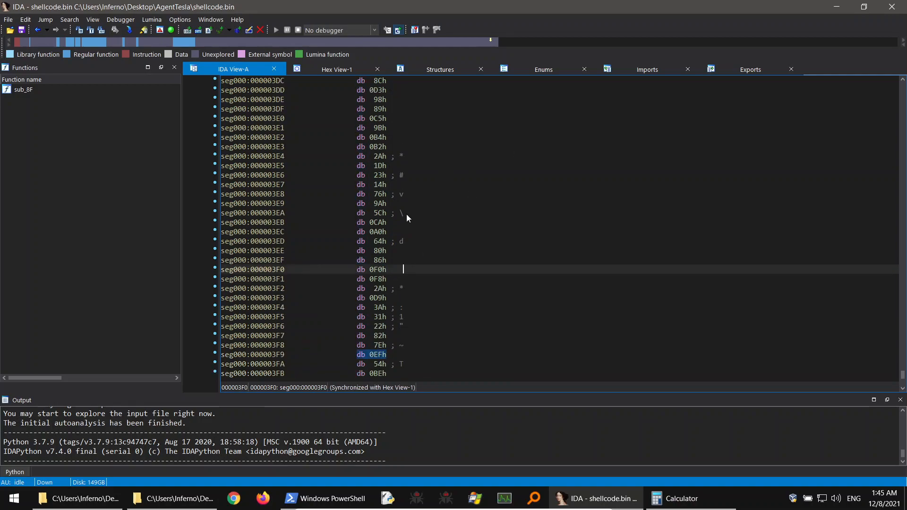
{"action": "left_click", "coordinate": [403, 270]}
{"action": "scroll", "coordinate": [418, 161], "scroll_direction": "up", "scroll_amount": 15}
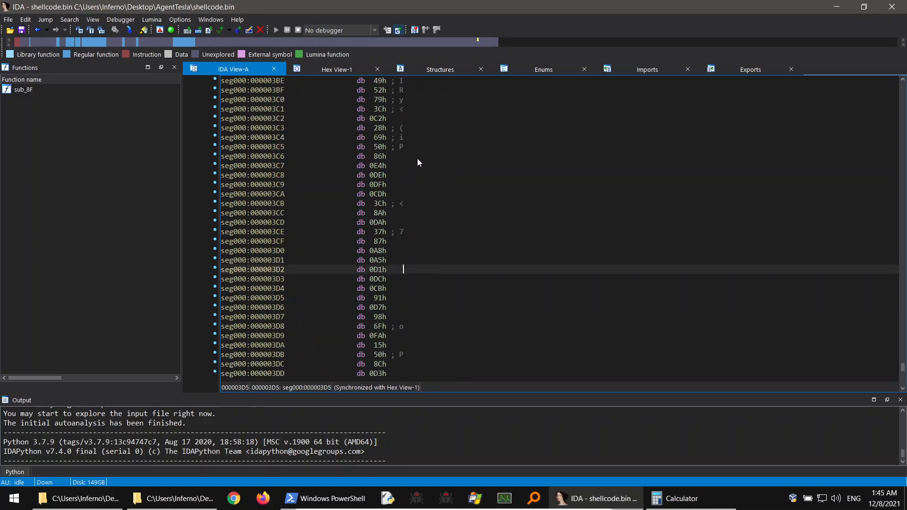
{"action": "left_click_drag", "start_coordinate": [903, 364], "coordinate": [903, 204]}
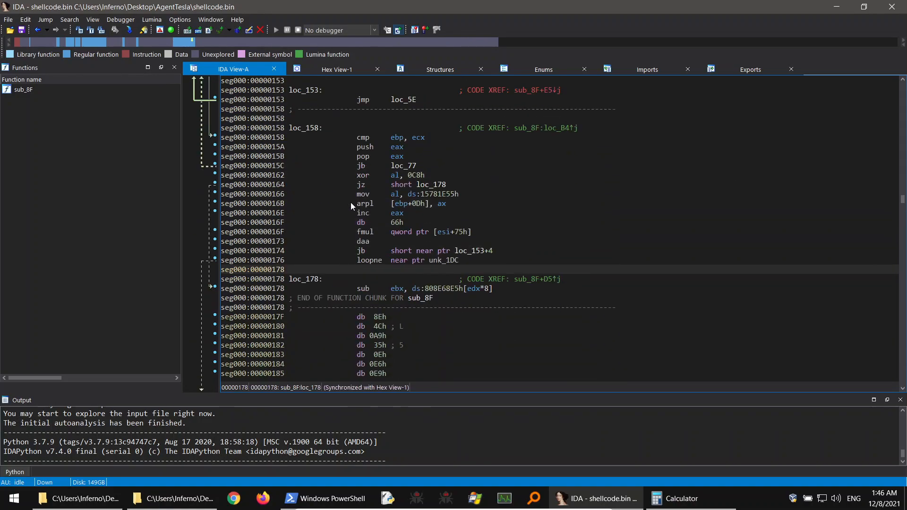
{"action": "left_click", "coordinate": [289, 175]}
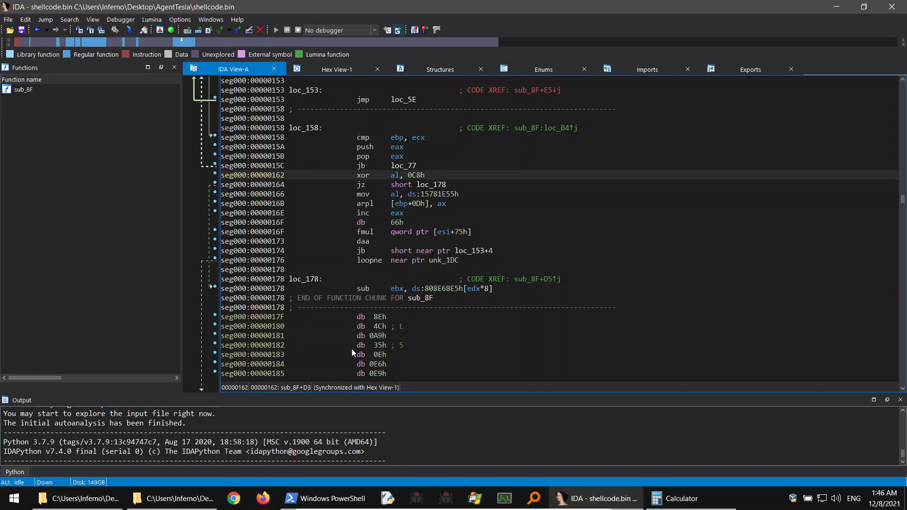
Go back to loc_59, retrace the jumps through loc_102 and loc_20 to loc_6D, and examine the ecx register.
{"action": "left_click", "coordinate": [38, 30]}
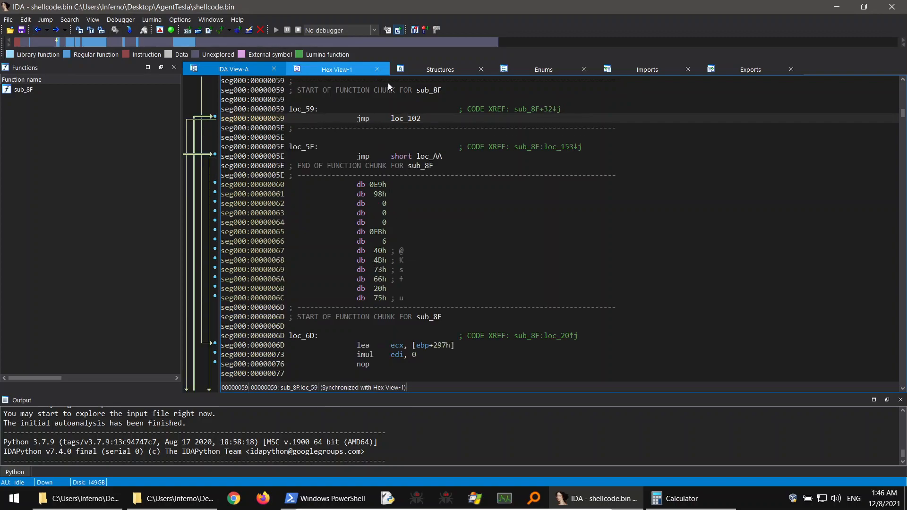
{"action": "double_click", "coordinate": [409, 119]}
{"action": "double_click", "coordinate": [411, 120]}
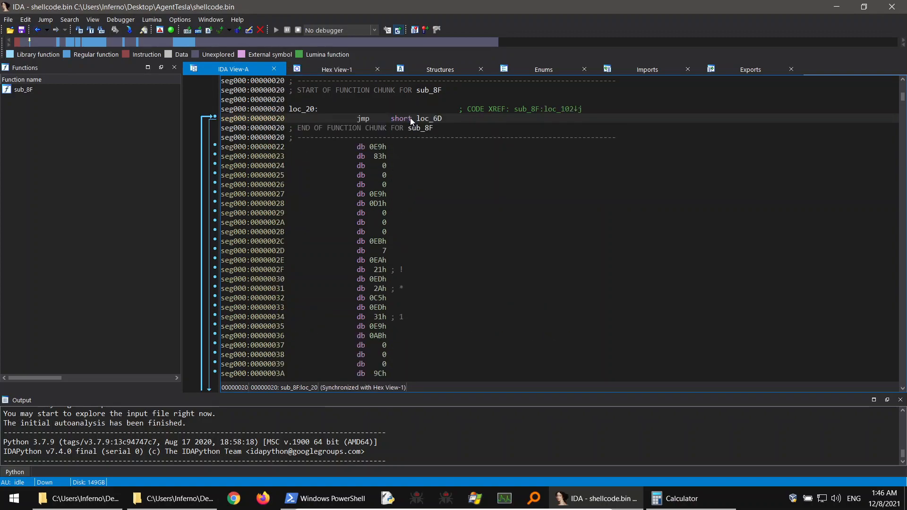
{"action": "double_click", "coordinate": [430, 118]}
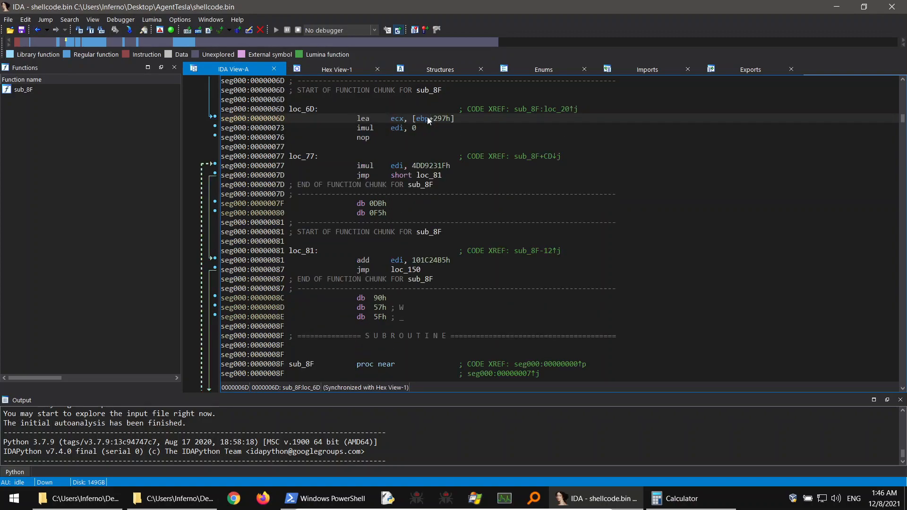
{"action": "left_click", "coordinate": [398, 119]}
Examine how edi is zeroed and multiplied by 4DD9231Fh, and follow the jump to loc_81 where 101C24B5h is added.
{"action": "left_click", "coordinate": [396, 128]}
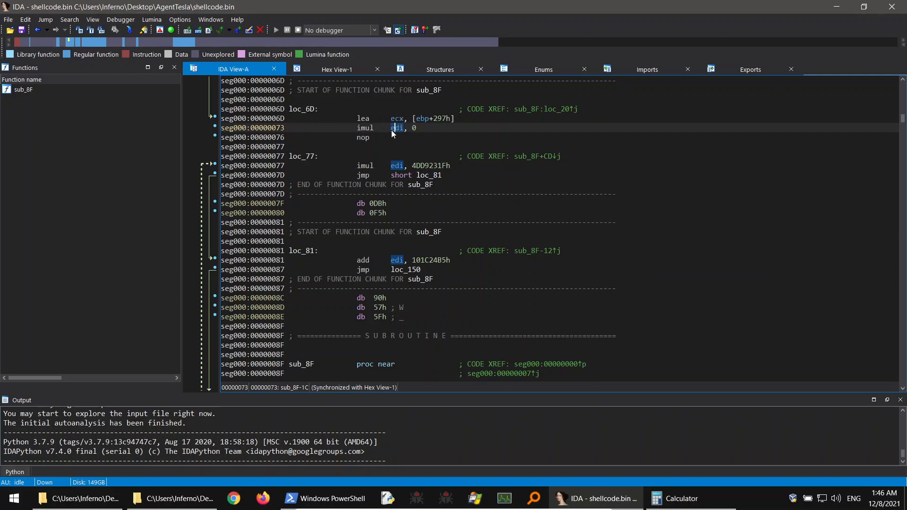
{"action": "left_click", "coordinate": [398, 166]}
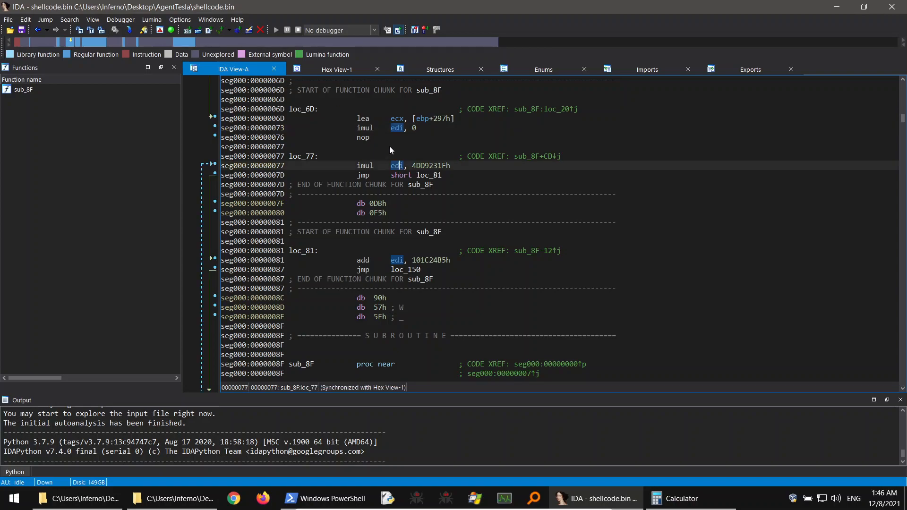
{"action": "left_click", "coordinate": [427, 166]}
{"action": "double_click", "coordinate": [427, 176]}
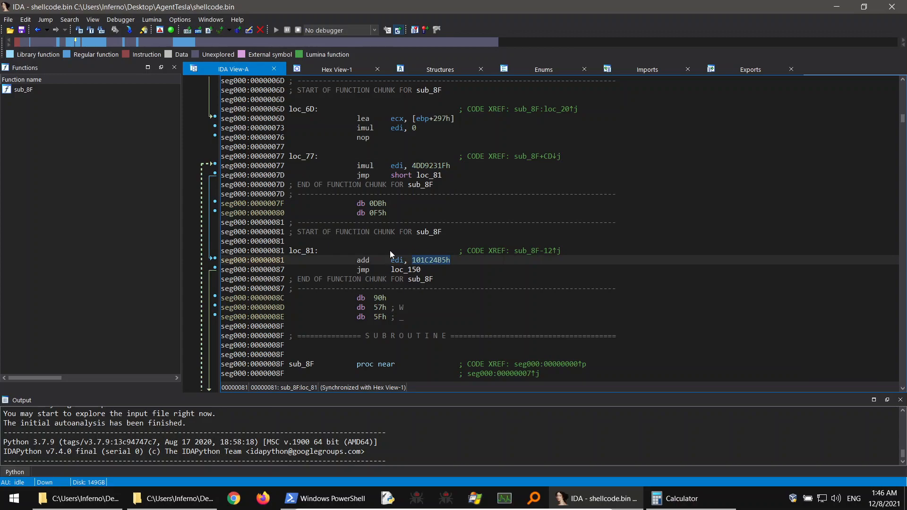
{"action": "left_click", "coordinate": [400, 263]}
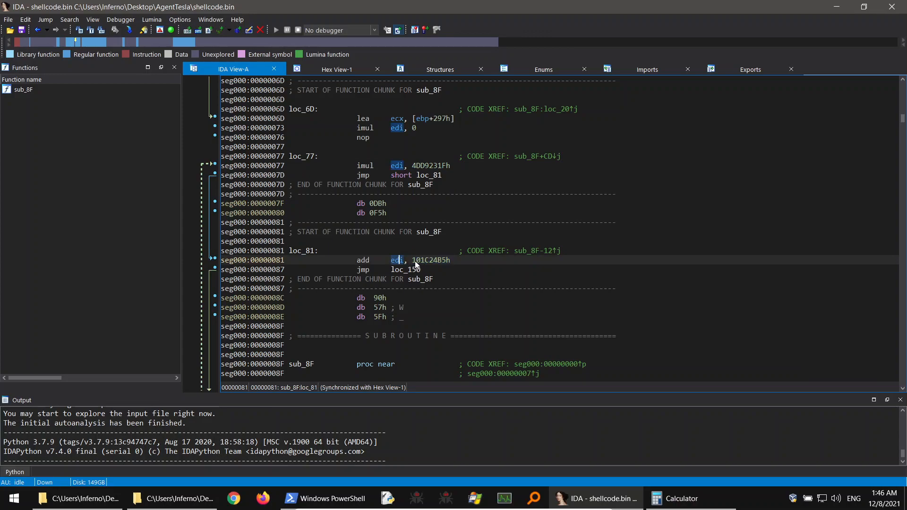
Follow the jump to loc_150 and examine the XOR of the data at ebp with edi.
{"action": "mouse_move", "coordinate": [409, 272]}
{"action": "left_click", "coordinate": [412, 273]}
{"action": "double_click", "coordinate": [412, 274]}
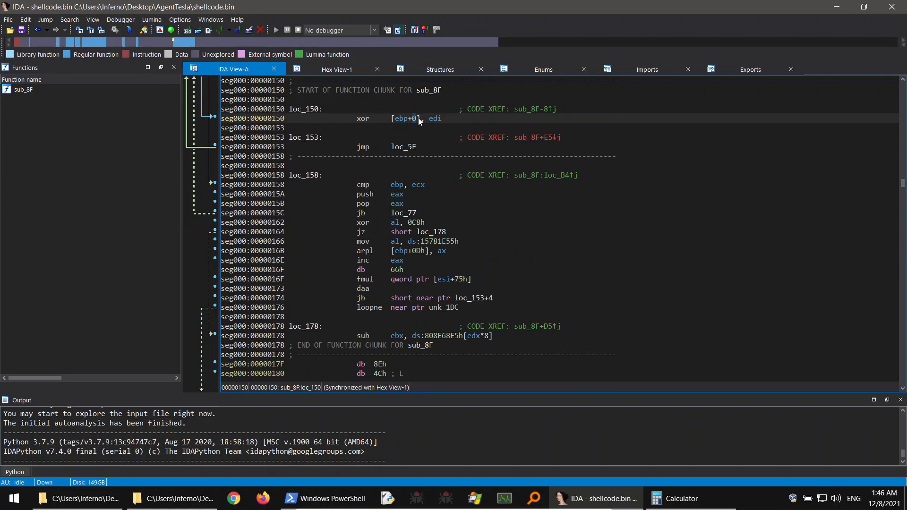
{"action": "left_click", "coordinate": [403, 120]}
{"action": "left_click", "coordinate": [435, 121]}
Follow the jumps through loc_5E and loc_AA to loc_E5 and examine the addition of 4 to ebp.
{"action": "double_click", "coordinate": [406, 147]}
{"action": "double_click", "coordinate": [430, 119]}
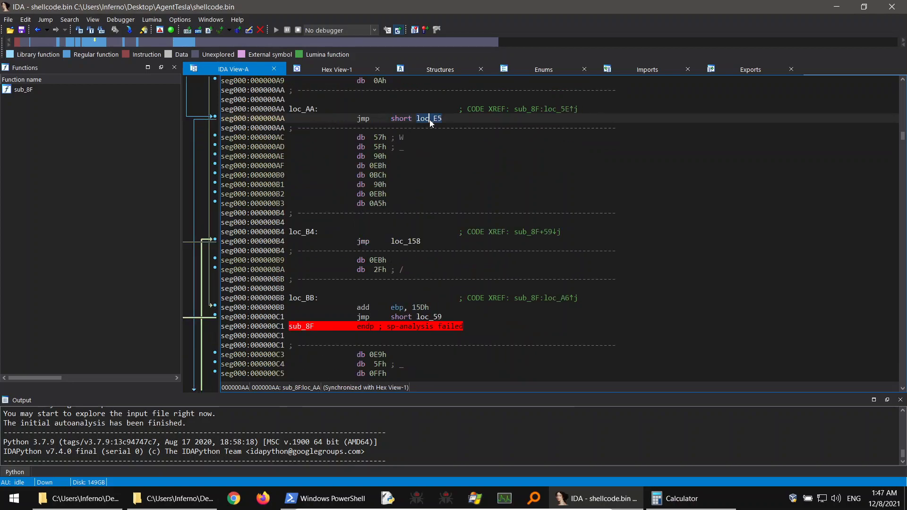
{"action": "double_click", "coordinate": [436, 119]}
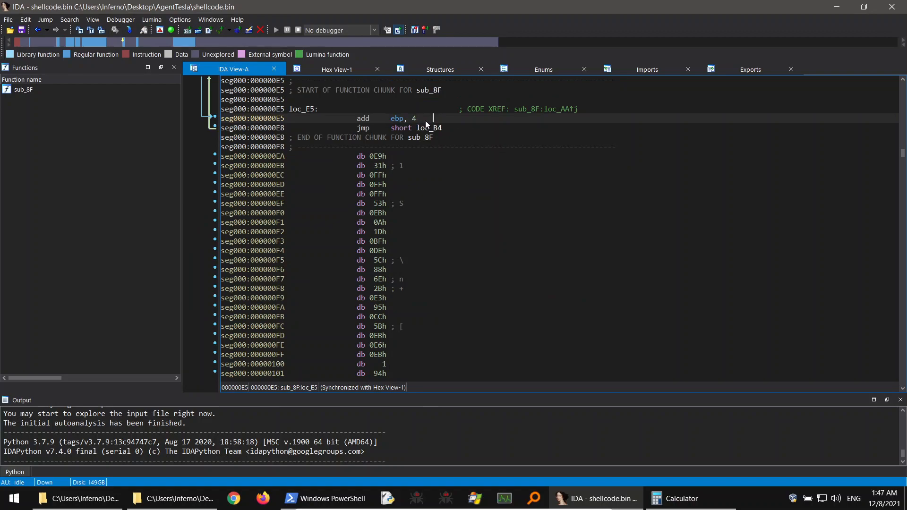
{"action": "left_click", "coordinate": [396, 121]}
Follow the jumps through loc_B4 to loc_158 and examine the comparison of ebp with ecx.
{"action": "mouse_move", "coordinate": [438, 130]}
{"action": "double_click", "coordinate": [429, 128]}
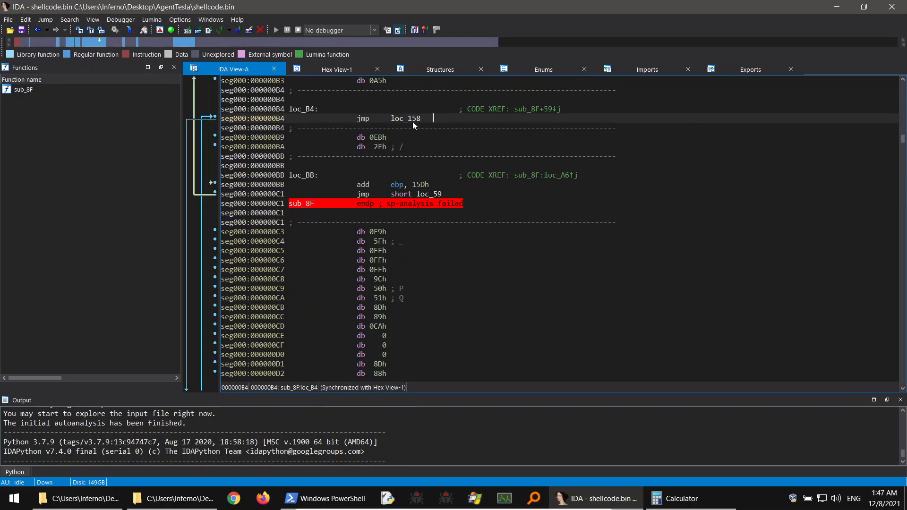
{"action": "double_click", "coordinate": [413, 120]}
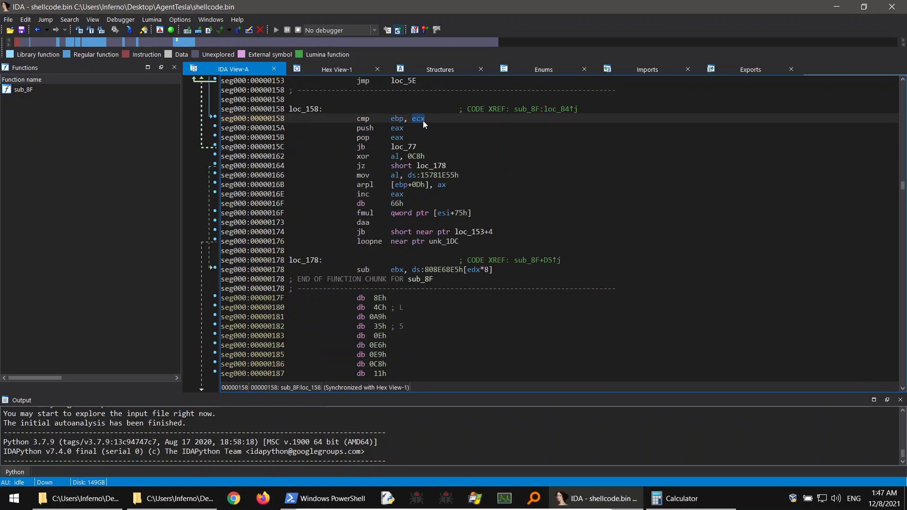
{"action": "left_click", "coordinate": [400, 120]}
{"action": "left_click", "coordinate": [419, 119]}
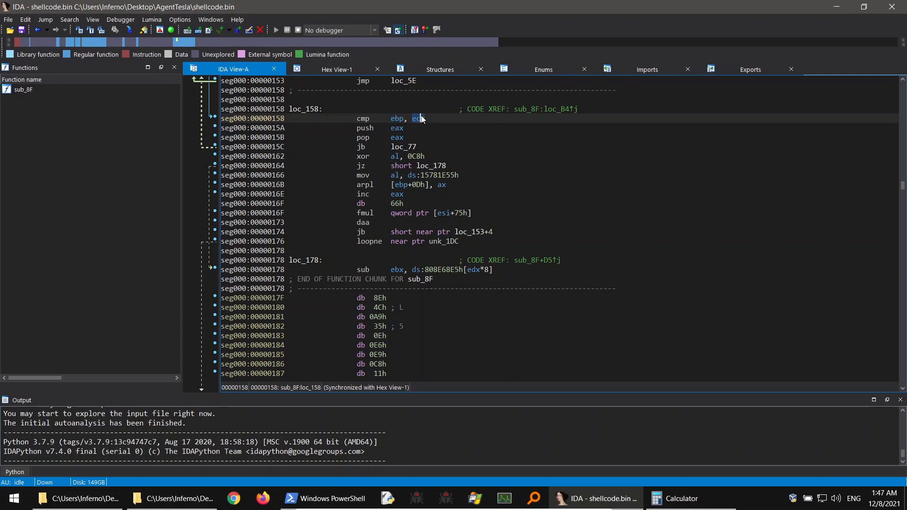
Examine the conditional jb jump and the encrypted code after it, then follow the loop back to loc_77.
{"action": "left_click", "coordinate": [406, 147]}
{"action": "mouse_move", "coordinate": [407, 150]}
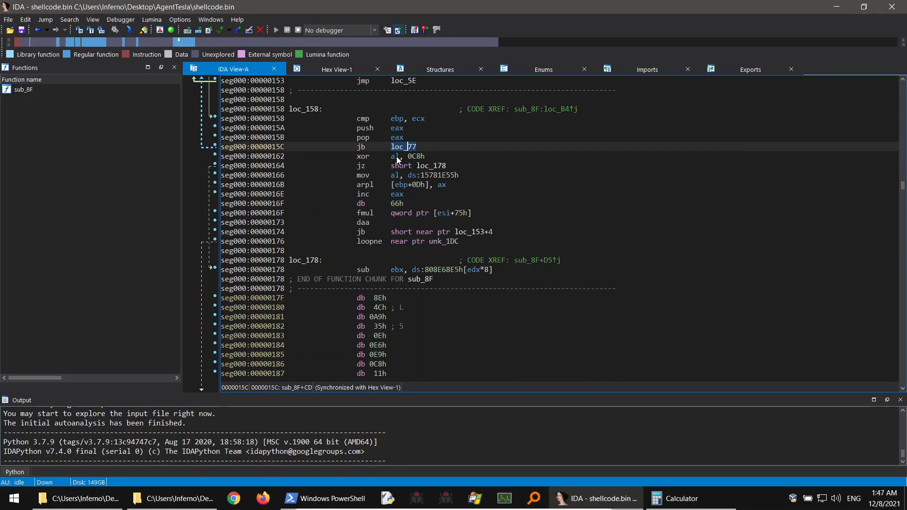
{"action": "left_click_drag", "start_coordinate": [350, 154], "coordinate": [461, 260]}
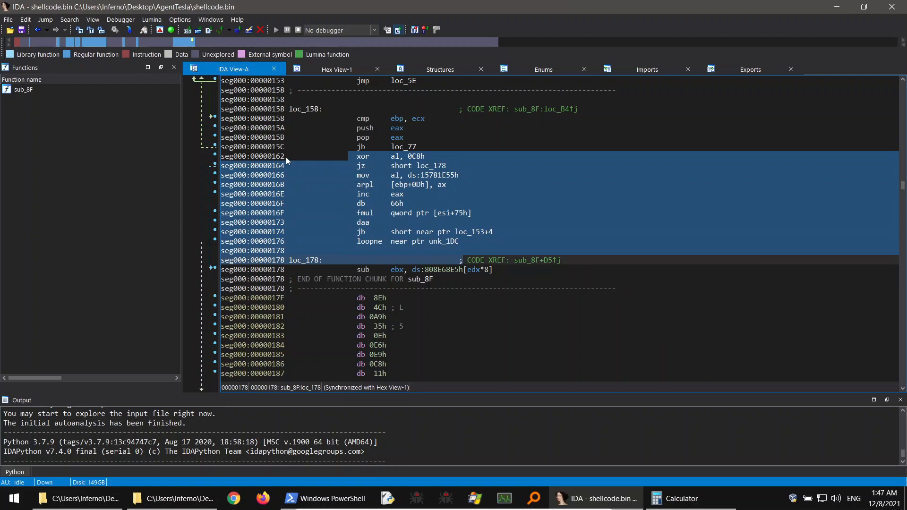
{"action": "double_click", "coordinate": [403, 147]}
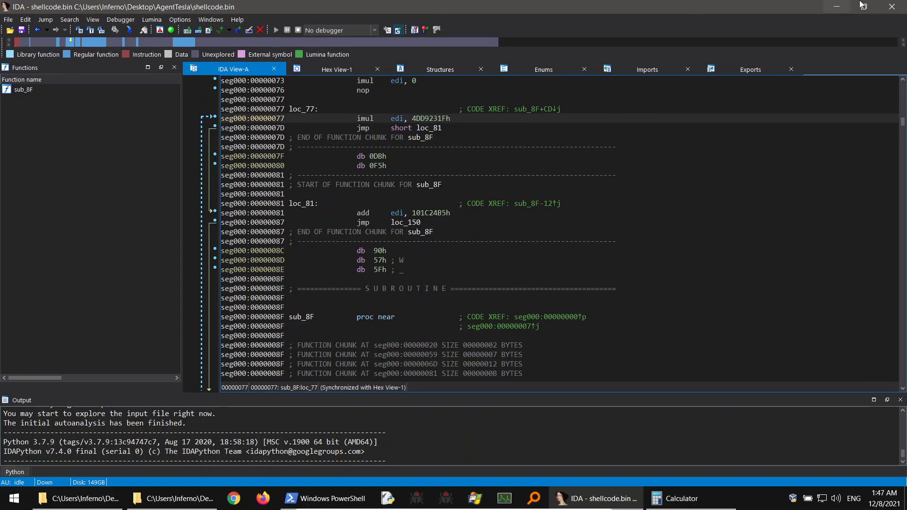
Close the shellcode.bin disassembly without saving the database.
{"action": "left_click", "coordinate": [893, 6]}
{"action": "left_click", "coordinate": [413, 293]}
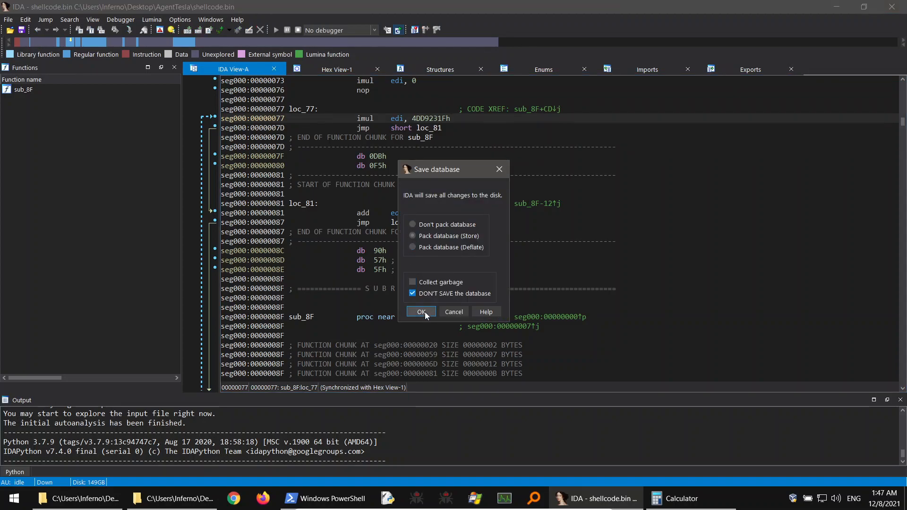
{"action": "left_click", "coordinate": [421, 312]}
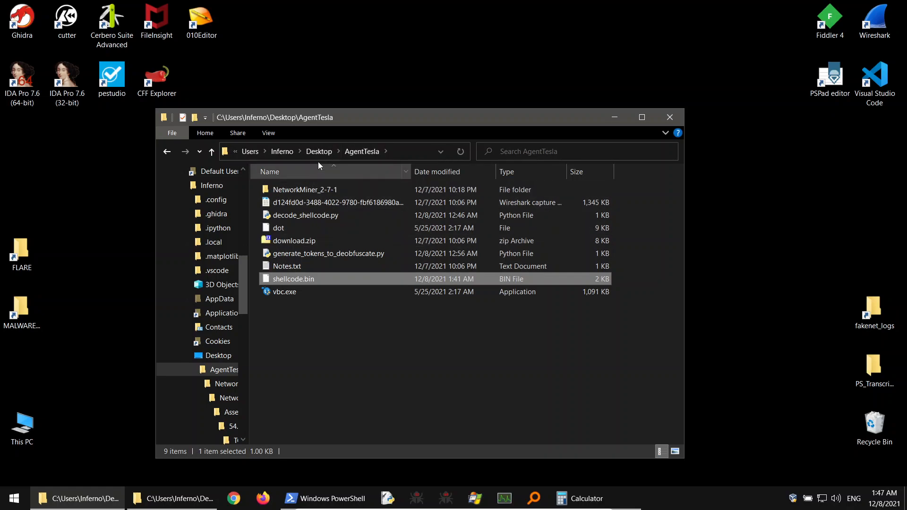
Switch to Visual Studio Code with the AgentTesla folder loaded and open decode_shellcode.py for editing.
{"action": "left_click", "coordinate": [615, 118]}
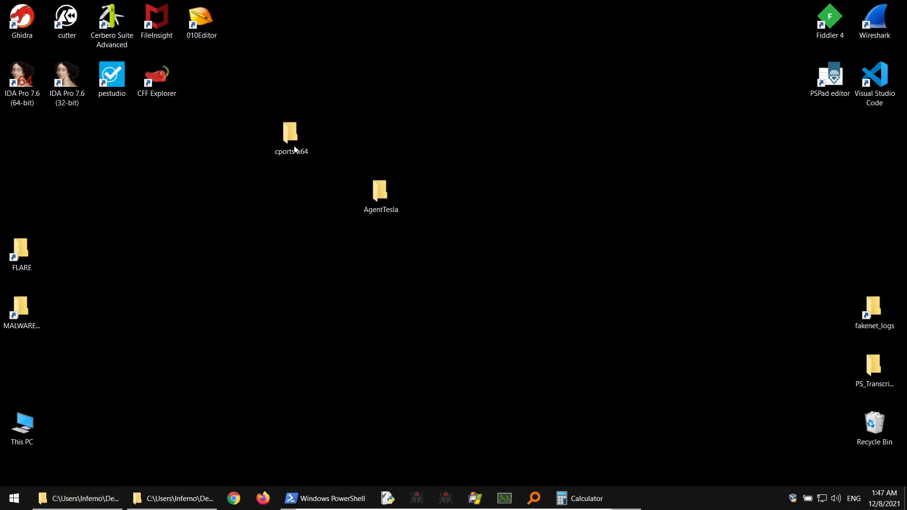
{"action": "left_click_drag", "start_coordinate": [878, 190], "coordinate": [875, 75]}
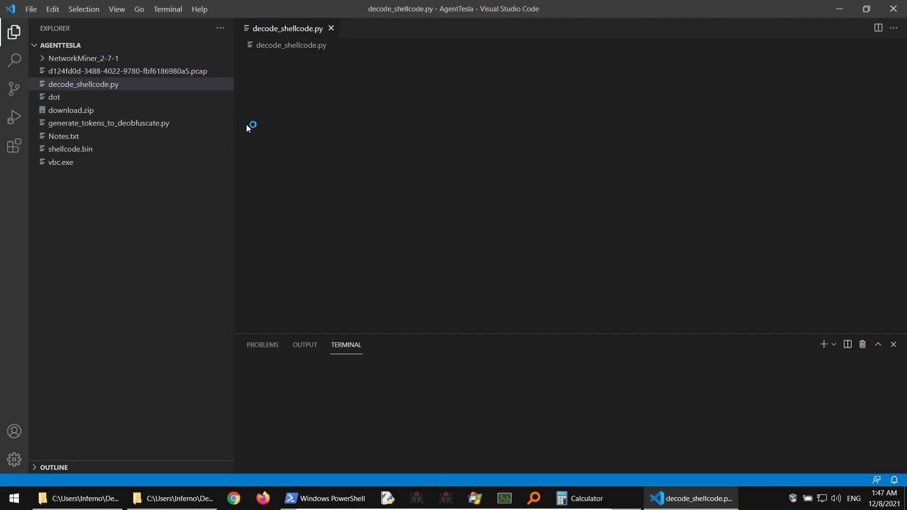
{"action": "left_click_drag", "start_coordinate": [234, 128], "coordinate": [161, 130]}
{"action": "left_click", "coordinate": [89, 85]}
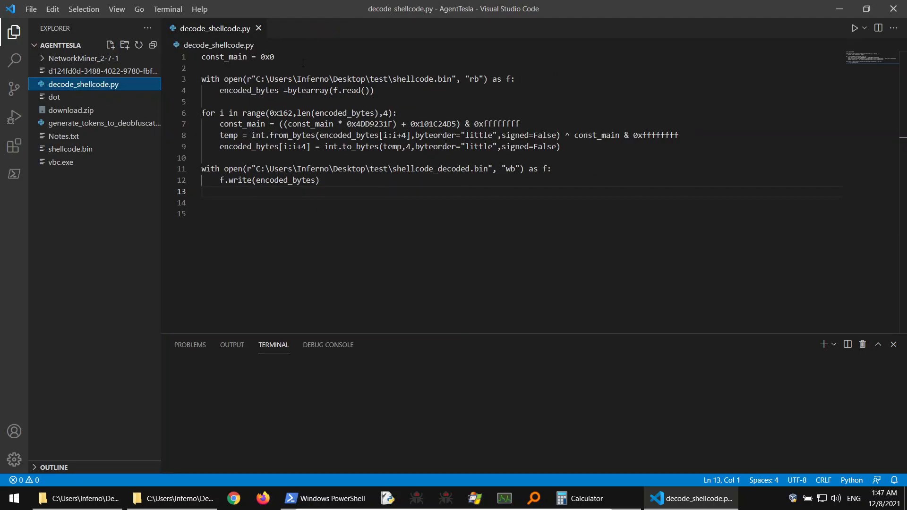
{"action": "left_click", "coordinate": [315, 103]}
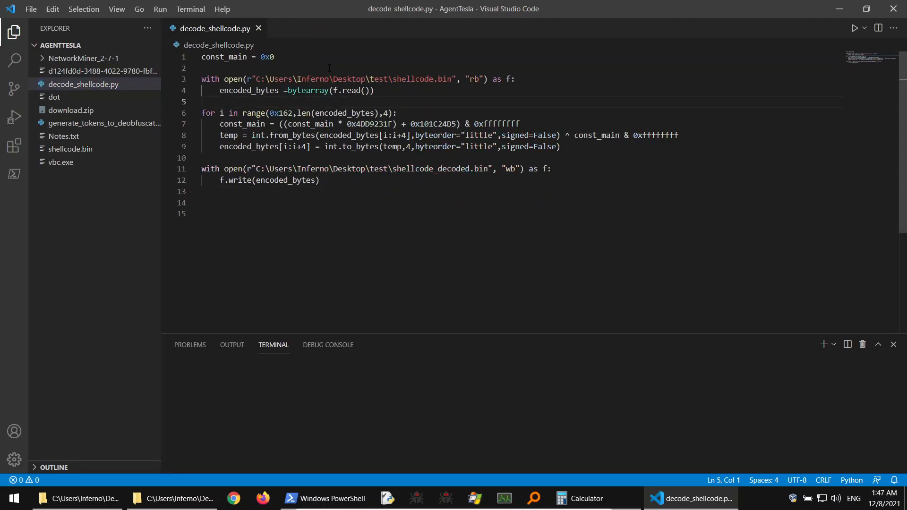
{"action": "left_click", "coordinate": [347, 113]}
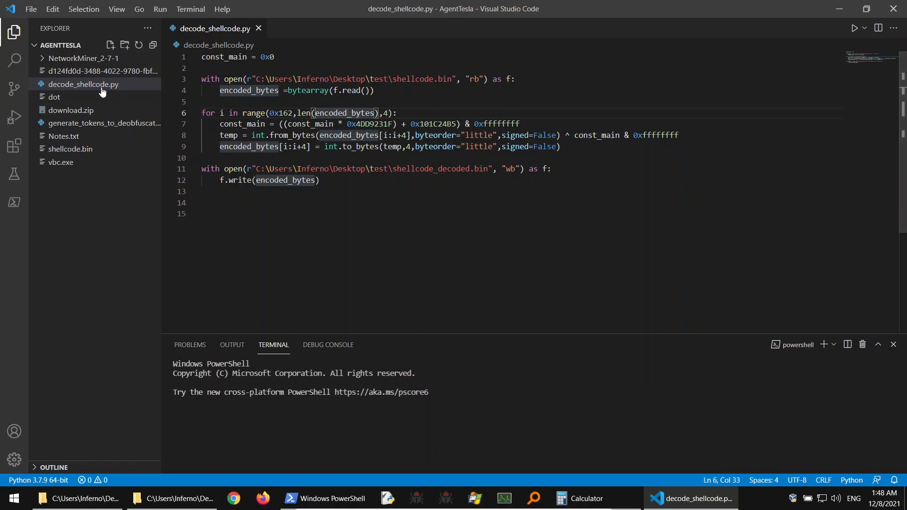
Set the script's input file path to the full path of shellcode.bin in the Desktop\AgentTesla folder.
{"action": "right_click", "coordinate": [73, 147]}
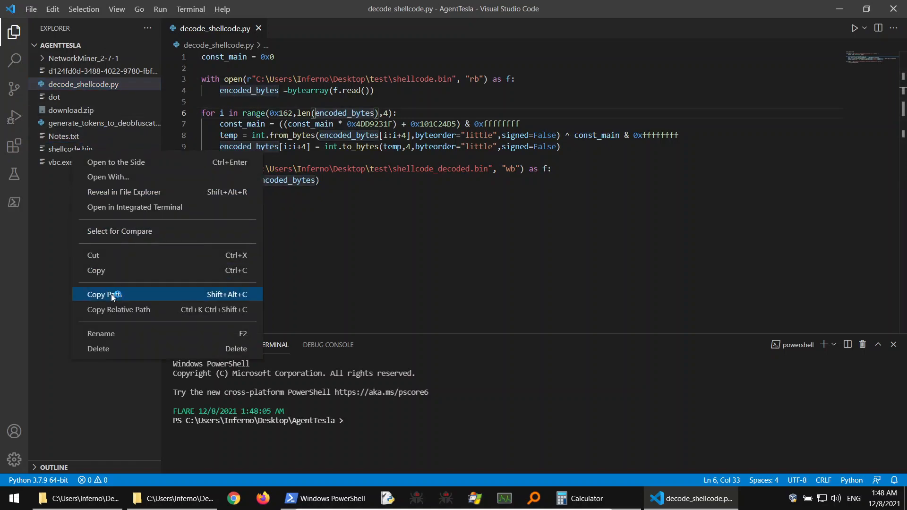
{"action": "left_click", "coordinate": [112, 294]}
{"action": "left_click_drag", "start_coordinate": [452, 79], "coordinate": [256, 79]}
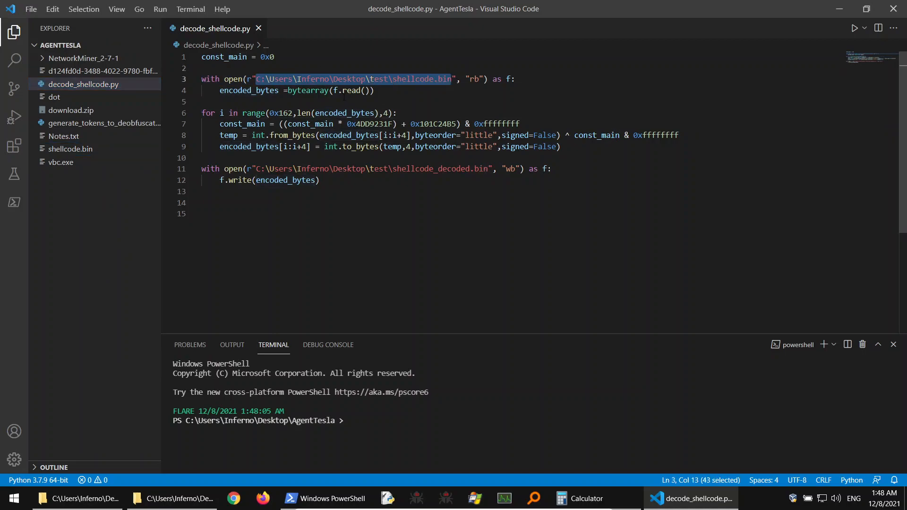
{"action": "type", "text": "C:\\Users\\Inferno\\Desktop\\AgentTesla\\shellcode.bin"}
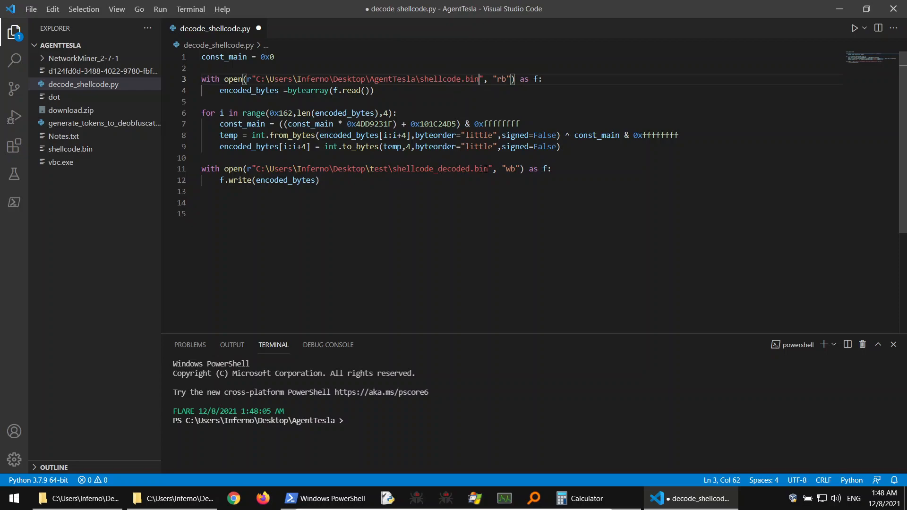
Set the script's output file path to decoded_shellcode.bin in the Desktop\AgentTesla folder.
{"action": "left_click_drag", "start_coordinate": [488, 169], "coordinate": [257, 169]}
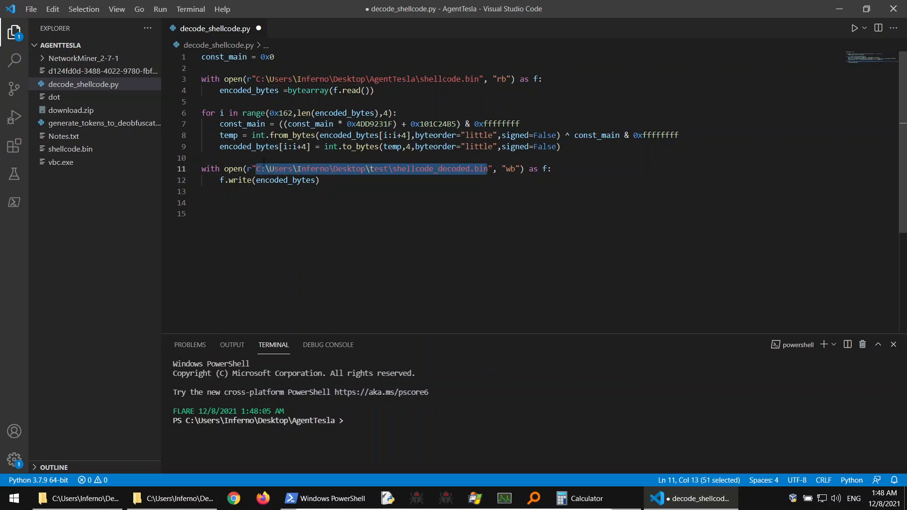
{"action": "type", "text": "C:\\Users\\Inferno\\Desktop\\AgentTesla\\shellcode.bin"}
{"action": "left_click", "coordinate": [420, 168]}
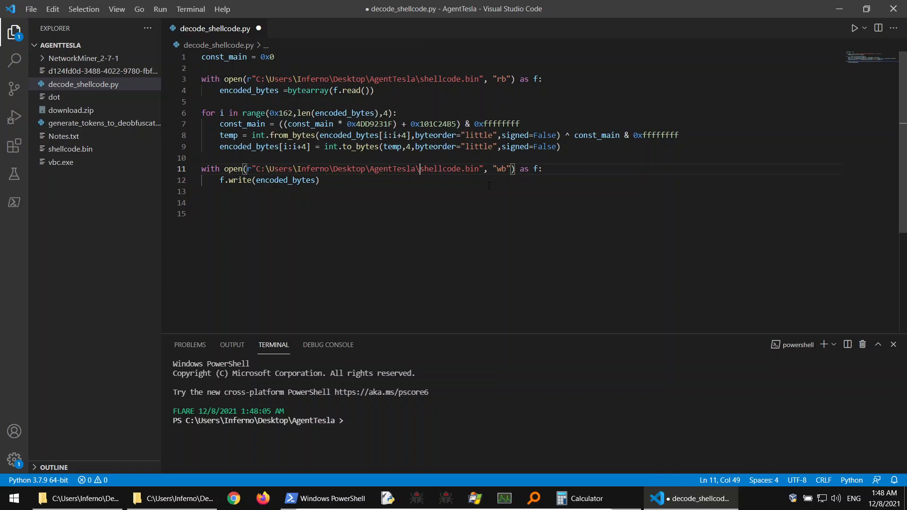
{"action": "type", "text": "decoded_"}
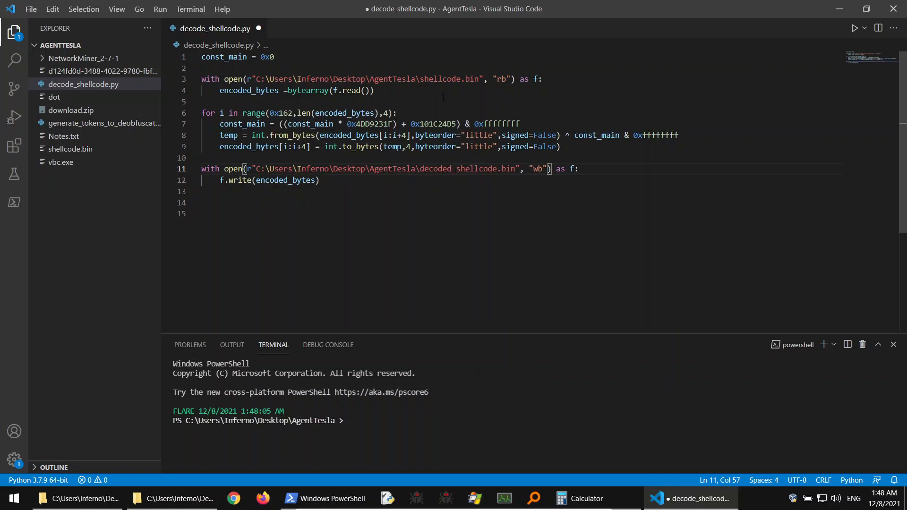
Review the const_main initialisation, the reading of the shellcode into encoded_bytes, and the loop's range and step size.
{"action": "left_click", "coordinate": [229, 56]}
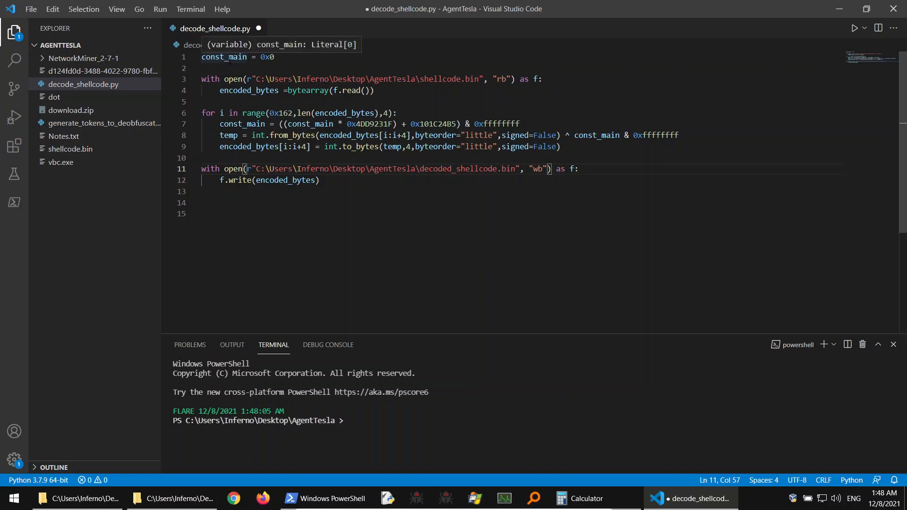
{"action": "double_click", "coordinate": [240, 57]}
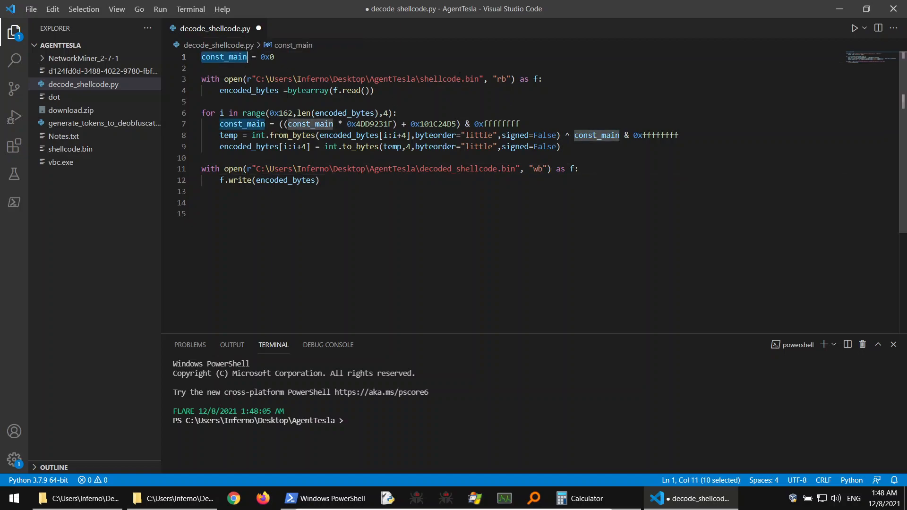
{"action": "left_click", "coordinate": [461, 79]}
{"action": "left_click", "coordinate": [261, 91]}
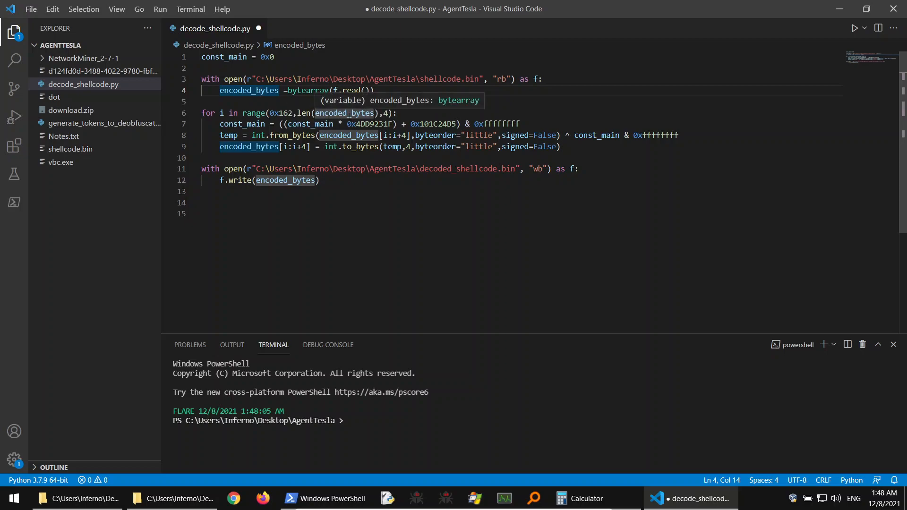
{"action": "left_click", "coordinate": [389, 112]}
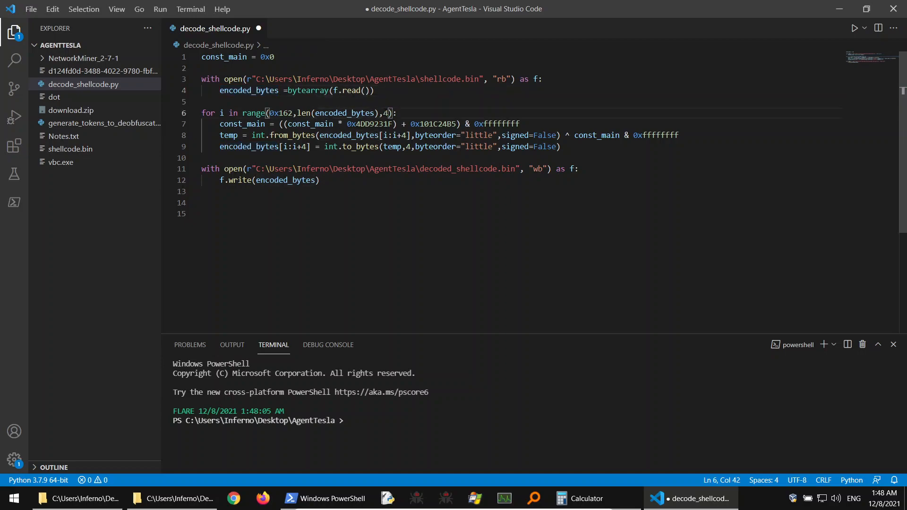
{"action": "left_click_drag", "start_coordinate": [384, 113], "coordinate": [394, 113]}
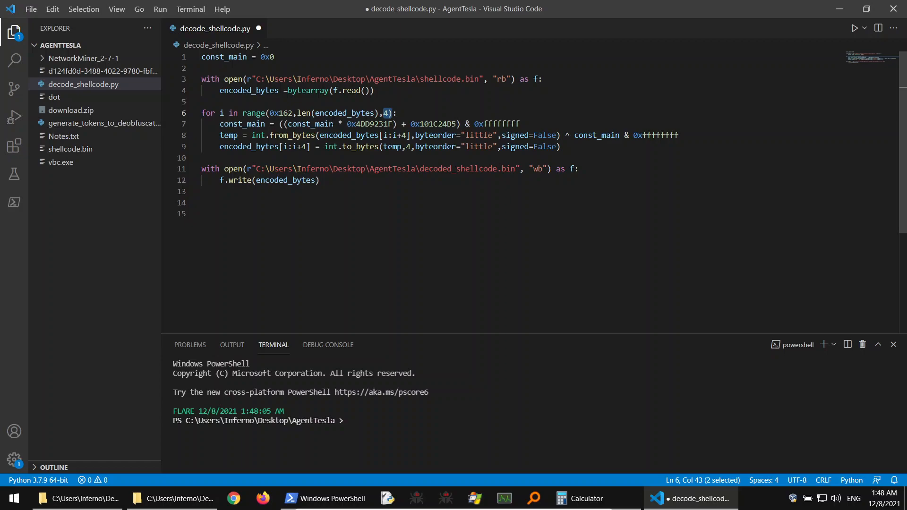
Review the key calculation on const_main with its two constants, and the XOR of each four-byte block.
{"action": "left_click", "coordinate": [315, 124]}
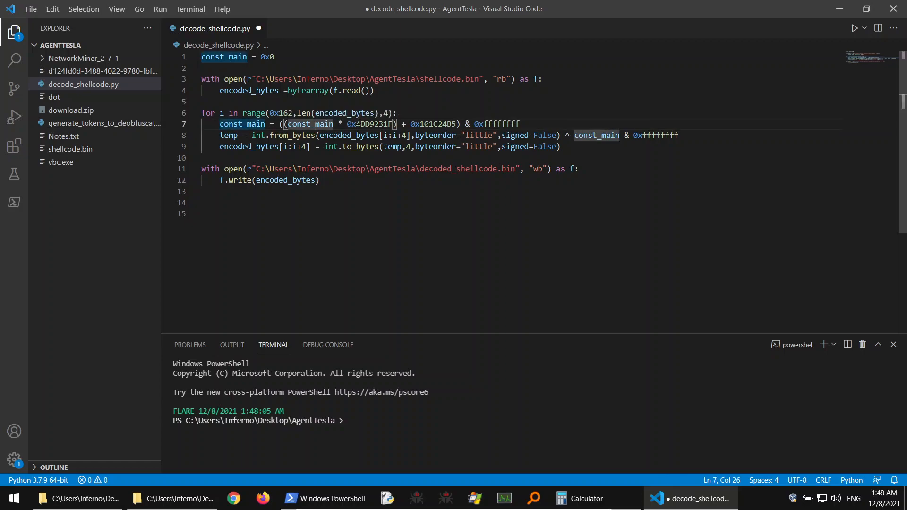
{"action": "left_click", "coordinate": [371, 124]}
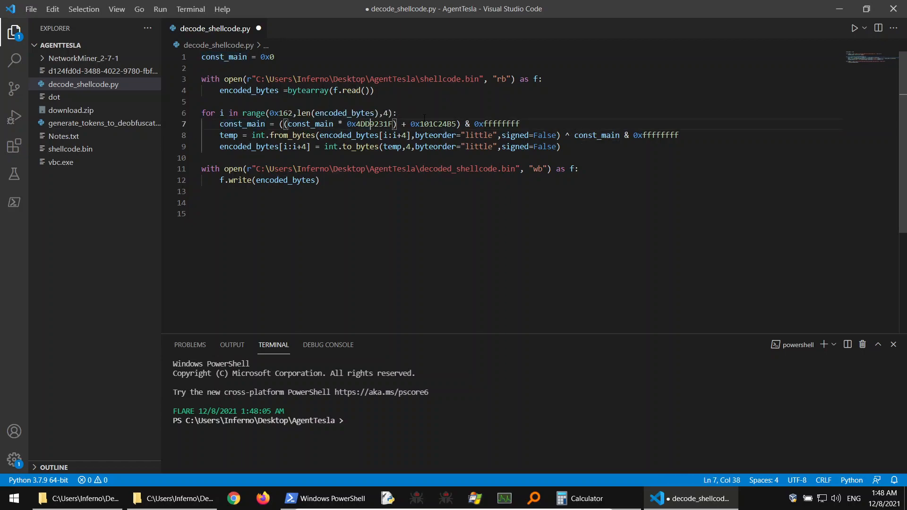
{"action": "double_click", "coordinate": [447, 125]}
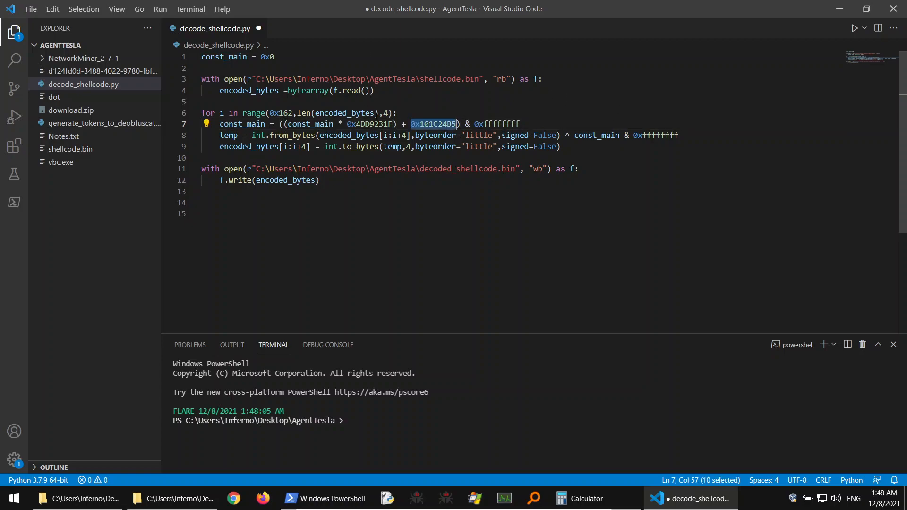
{"action": "left_click", "coordinate": [378, 123]}
{"action": "double_click", "coordinate": [441, 124]}
{"action": "left_click", "coordinate": [378, 124]}
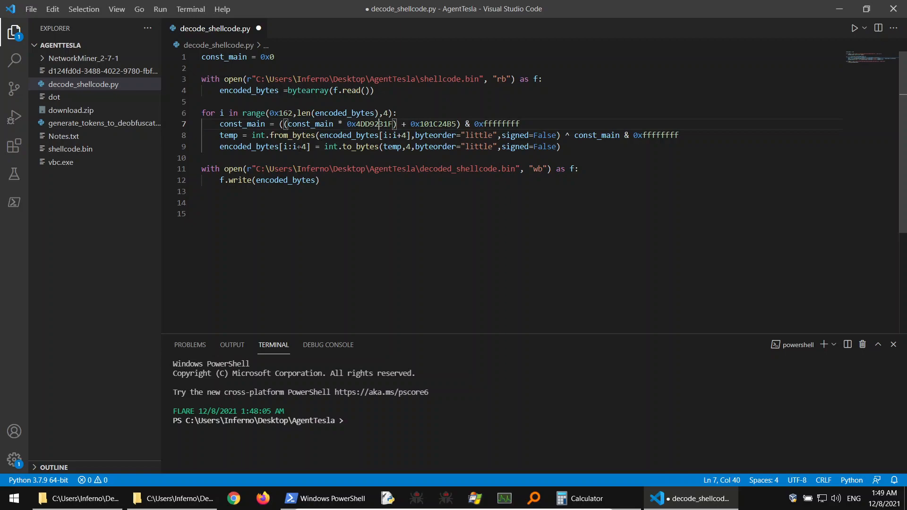
{"action": "left_click_drag", "start_coordinate": [679, 136], "coordinate": [616, 135]}
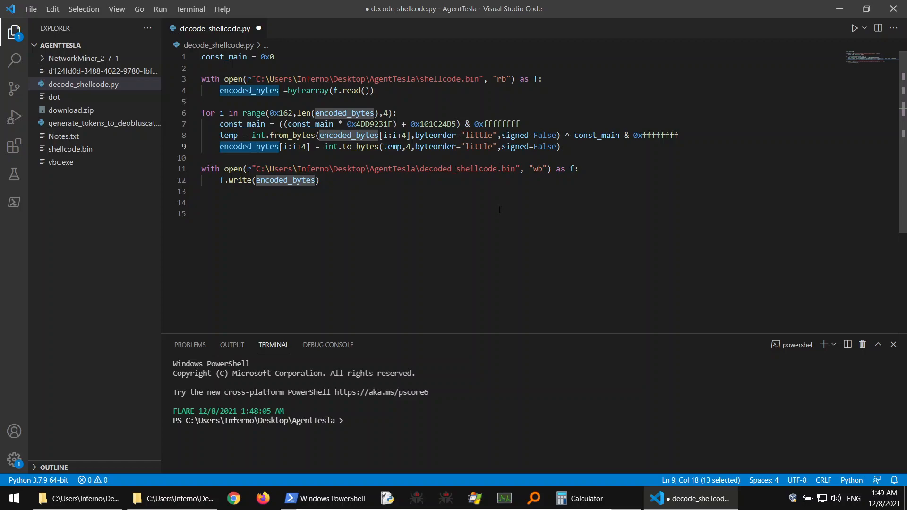
Run decode_shellcode.py with the Python File debug configuration and check the AgentTesla folder for the output file.
{"action": "key", "text": "F5"}
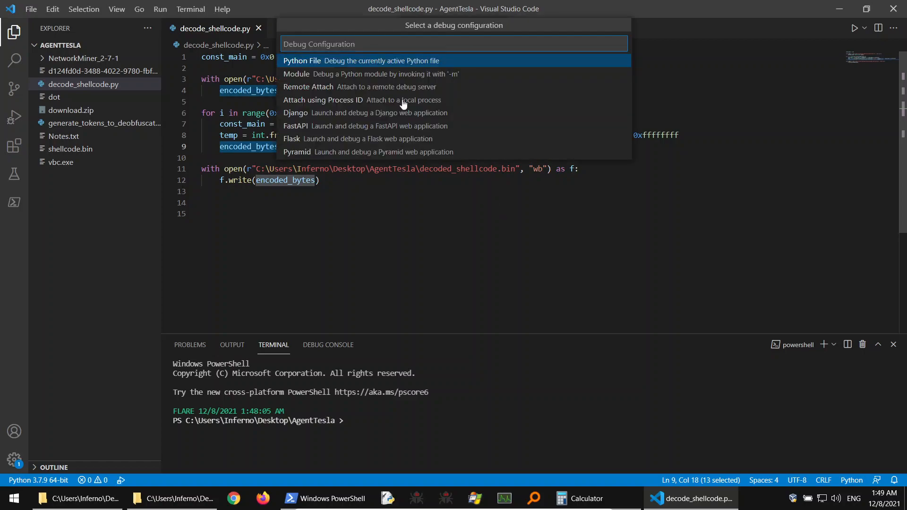
{"action": "left_click", "coordinate": [356, 61]}
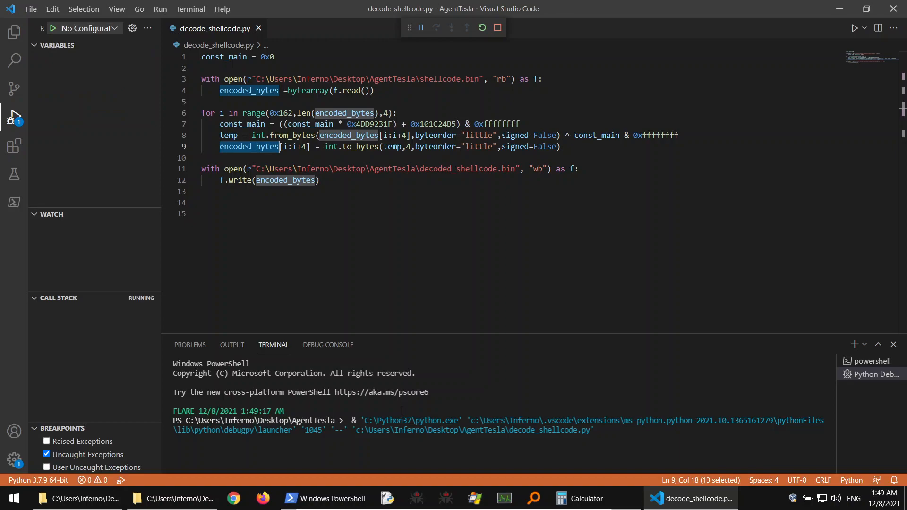
{"action": "left_click", "coordinate": [173, 498]}
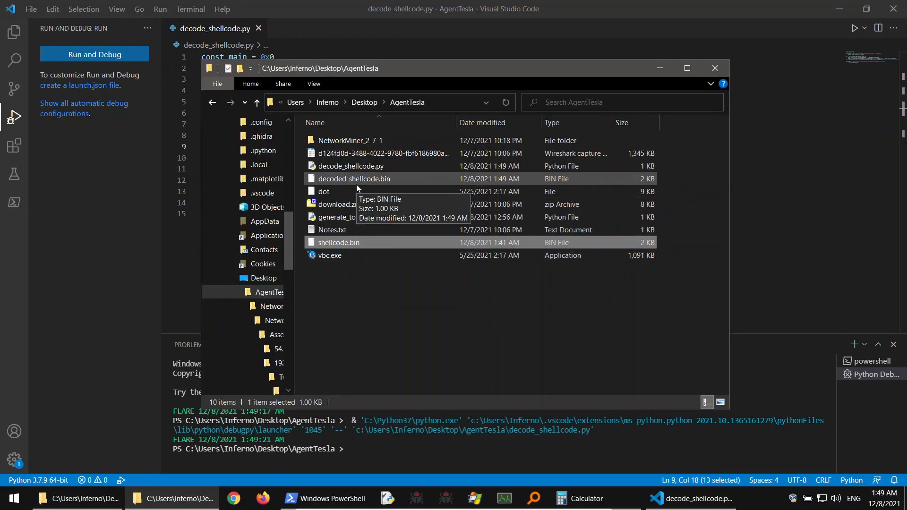
Open decoded_shellcode.bin in 010 Editor, examine the readable API names and URL in the decrypted bytes, and close the editor.
{"action": "right_click", "coordinate": [372, 182]}
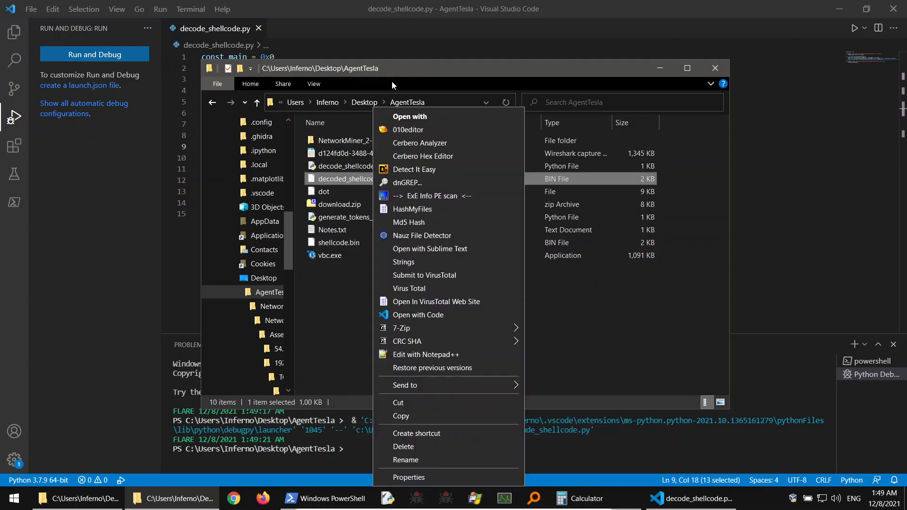
{"action": "left_click", "coordinate": [418, 133]}
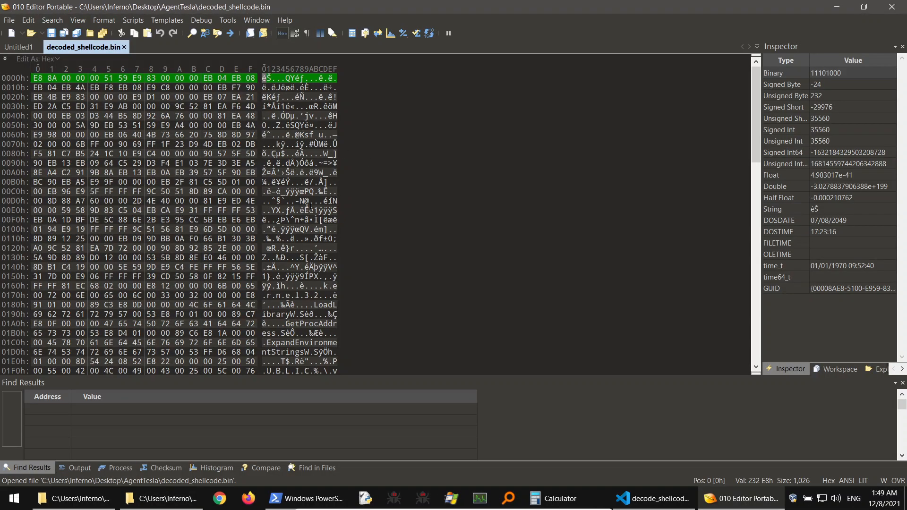
{"action": "scroll", "coordinate": [378, 220], "scroll_direction": "down", "scroll_amount": 2}
{"action": "left_click_drag", "start_coordinate": [286, 286], "coordinate": [263, 305]}
{"action": "scroll", "coordinate": [287, 231], "scroll_direction": "down", "scroll_amount": 5}
{"action": "left_click_drag", "start_coordinate": [287, 211], "coordinate": [331, 248]}
{"action": "scroll", "coordinate": [331, 248], "scroll_direction": "down", "scroll_amount": 3}
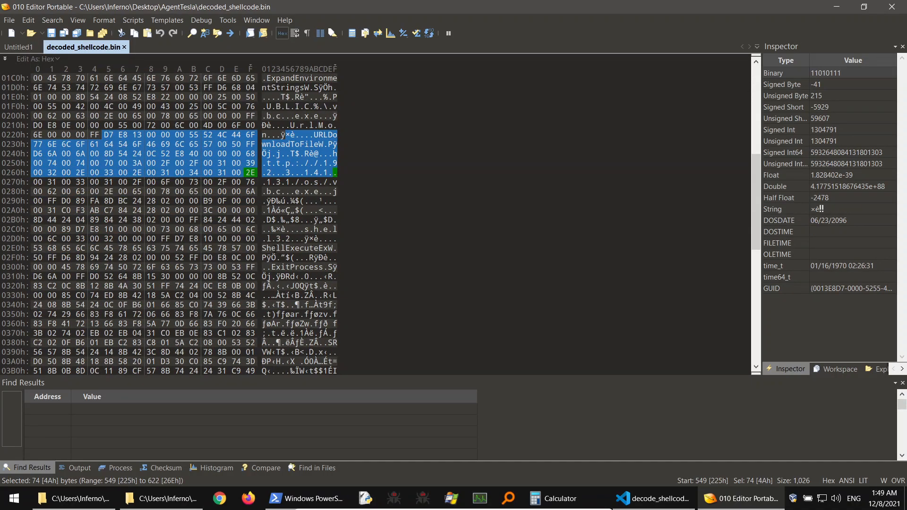
{"action": "left_click_drag", "start_coordinate": [266, 248], "coordinate": [263, 286]}
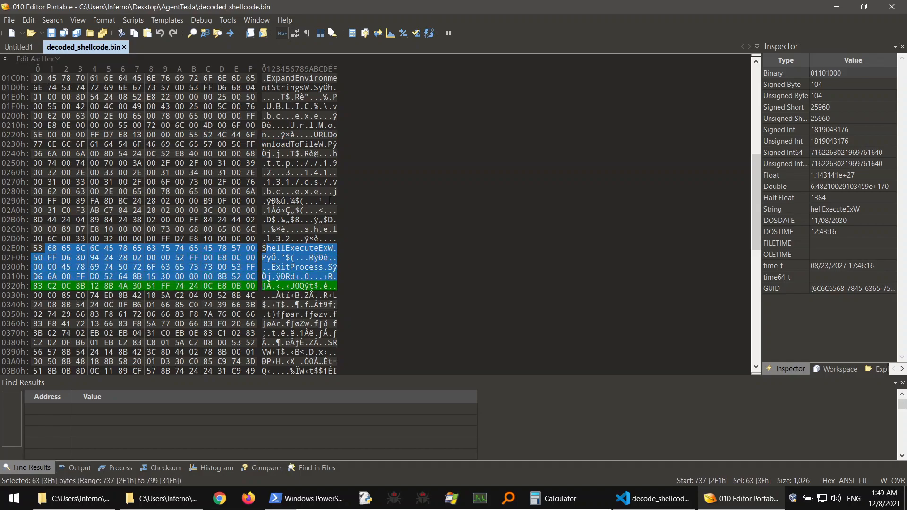
{"action": "scroll", "coordinate": [326, 212], "scroll_direction": "down", "scroll_amount": 4}
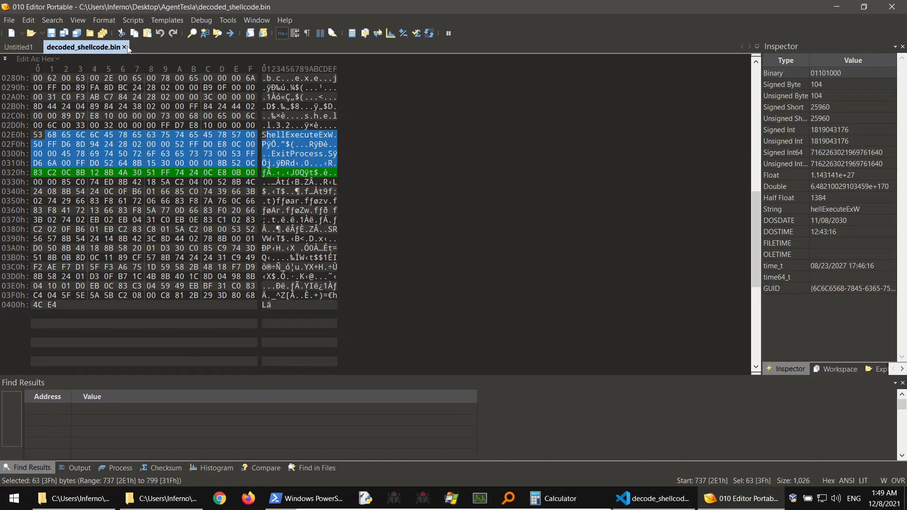
{"action": "left_click", "coordinate": [124, 47]}
{"action": "left_click", "coordinate": [893, 7]}
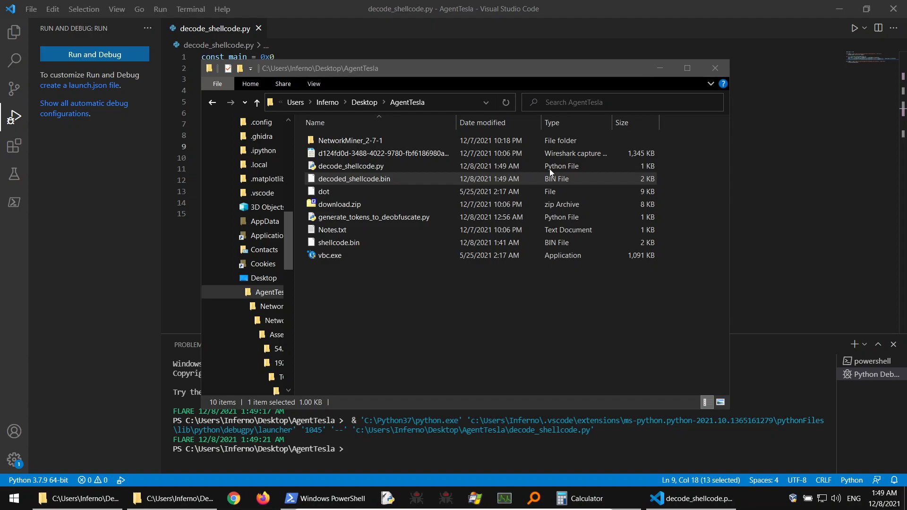
Extract the strings from decoded_shellcode.bin, examine the ASCII and Unicode entries including the download URL, and close the results.
{"action": "right_click", "coordinate": [333, 180]}
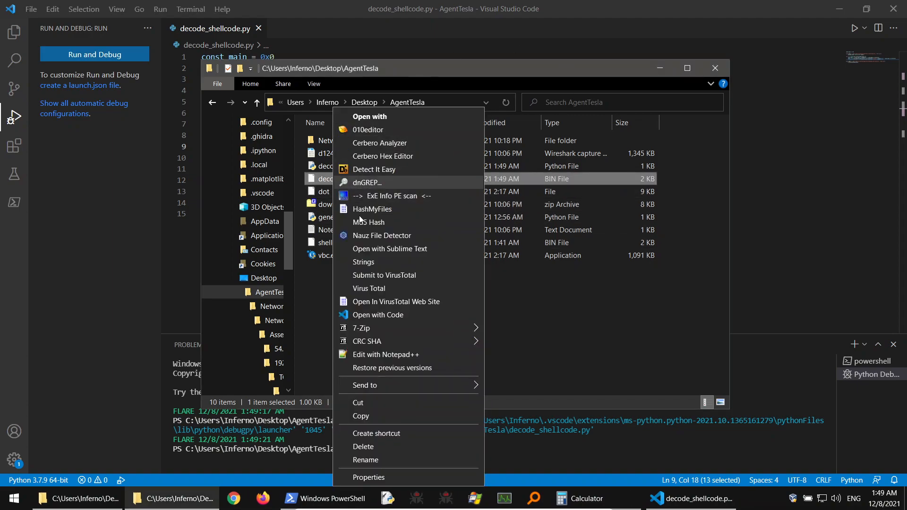
{"action": "left_click", "coordinate": [376, 265]}
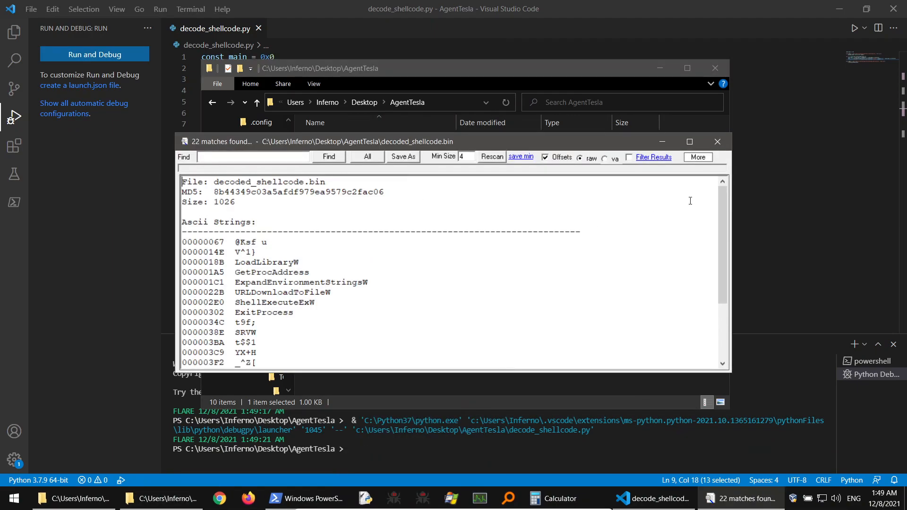
{"action": "scroll", "coordinate": [351, 263], "scroll_direction": "down", "scroll_amount": 3}
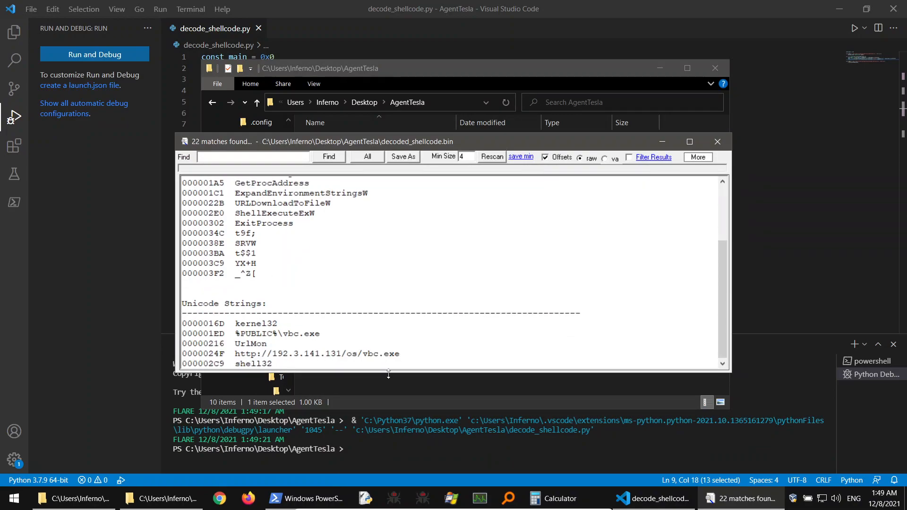
{"action": "left_click_drag", "start_coordinate": [400, 354], "coordinate": [235, 354]}
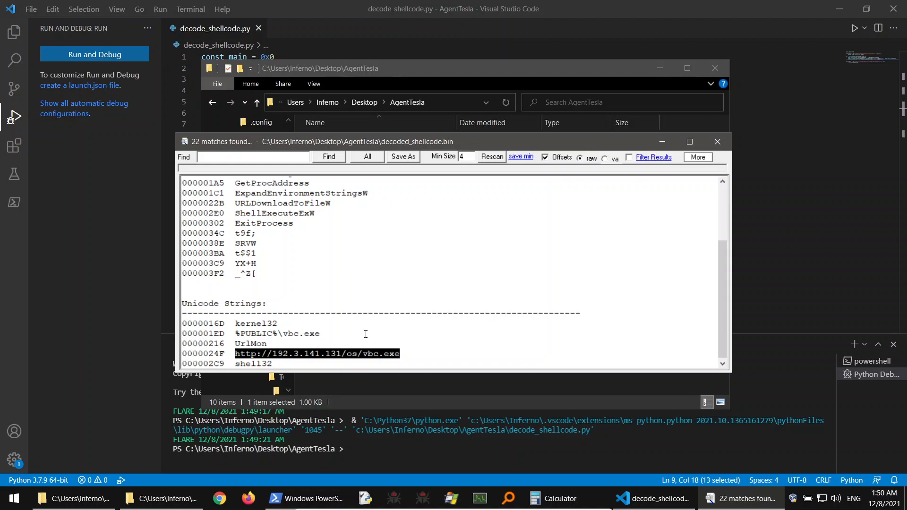
{"action": "left_click", "coordinate": [718, 141]}
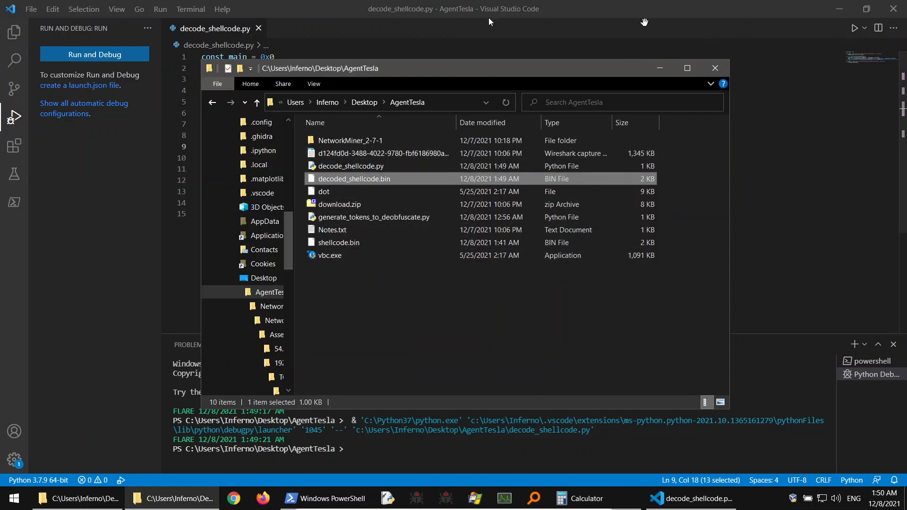
Close the code editor, copy shellcode.bin from the AgentTesla folder, open the MALWARE_TOOLS folder and close the duplicate AgentTesla window.
{"action": "left_click", "coordinate": [895, 7]}
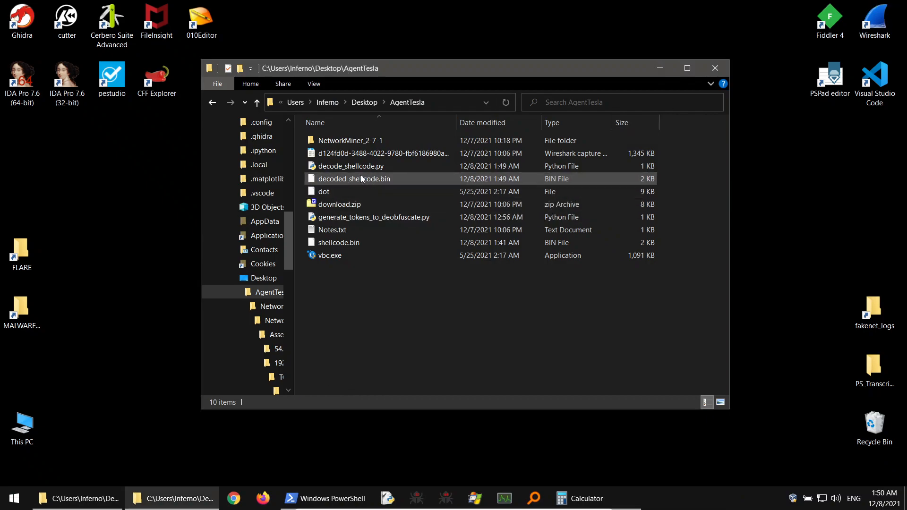
{"action": "left_click", "coordinate": [340, 244]}
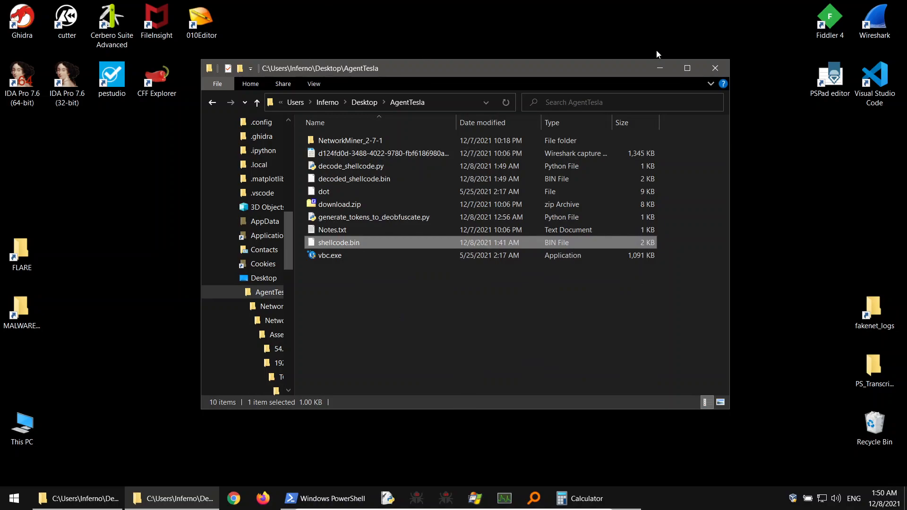
{"action": "double_click", "coordinate": [26, 316]}
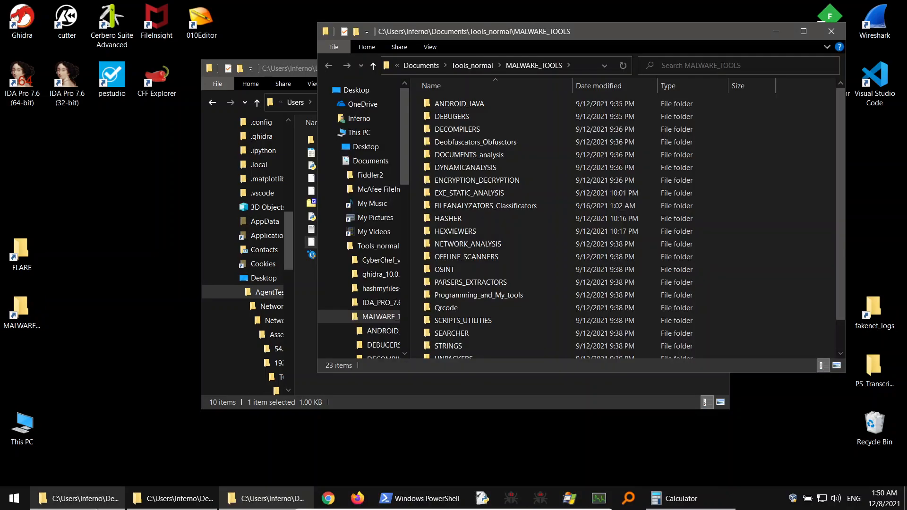
{"action": "left_click", "coordinate": [97, 507]}
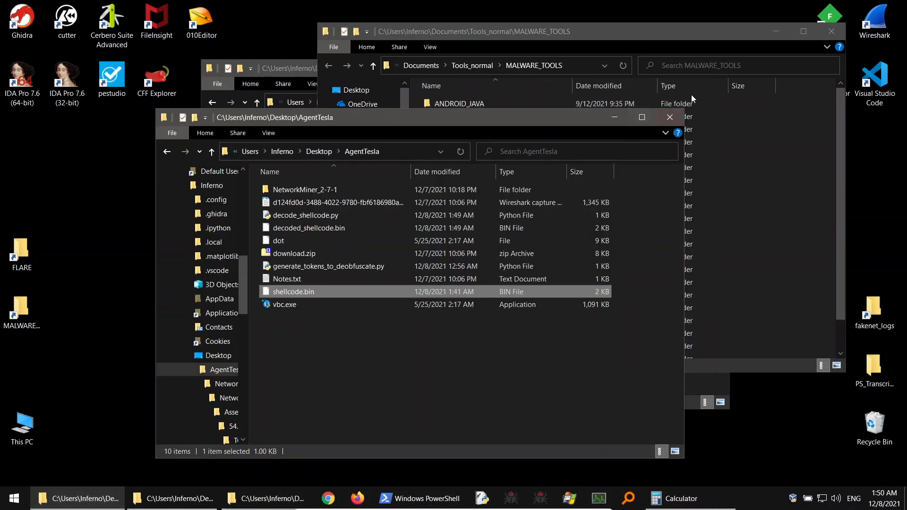
{"action": "left_click", "coordinate": [676, 115]}
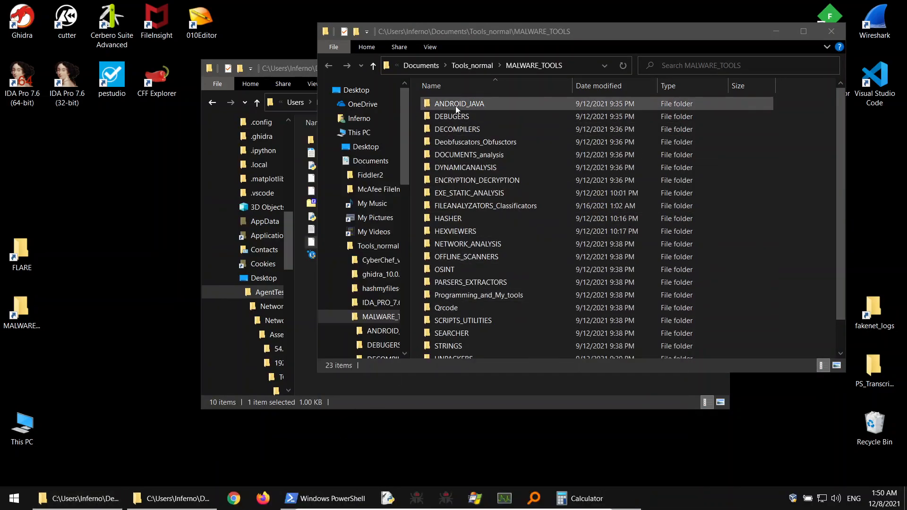
Paste shellcode.bin into the inner shellcode2exe-master folder under DEBUGERS\Shellcode in MALWARE_TOOLS.
{"action": "left_click", "coordinate": [461, 144]}
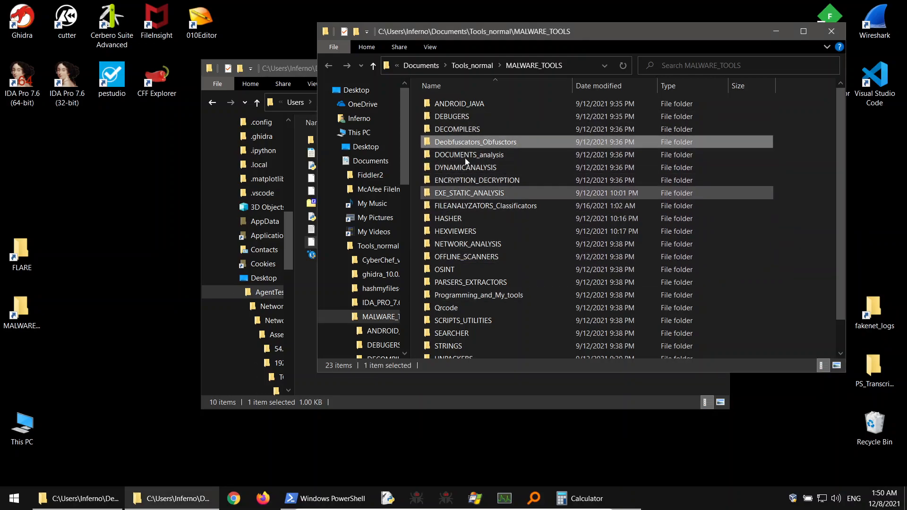
{"action": "double_click", "coordinate": [461, 116]}
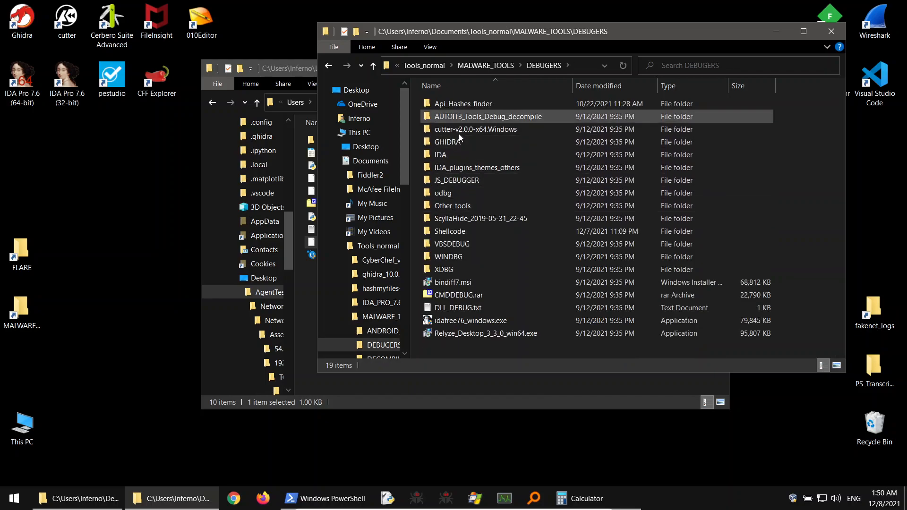
{"action": "double_click", "coordinate": [462, 232]}
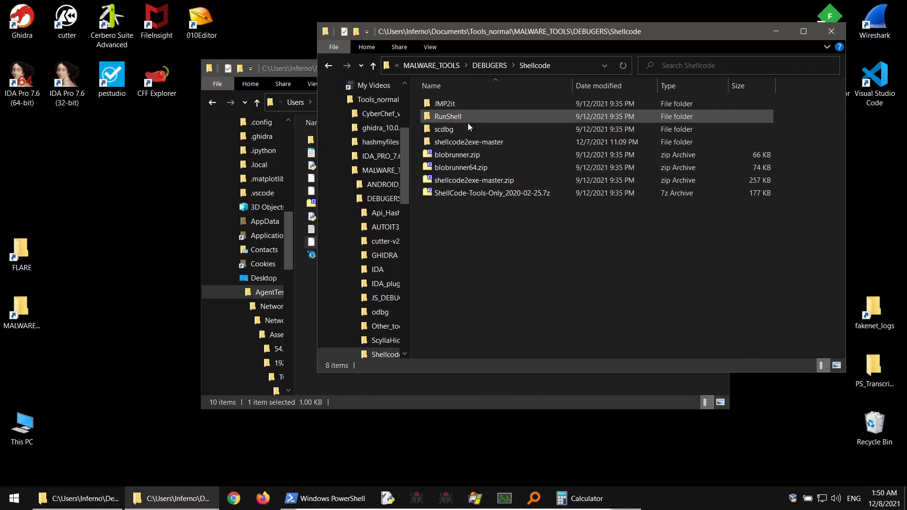
{"action": "double_click", "coordinate": [463, 143]}
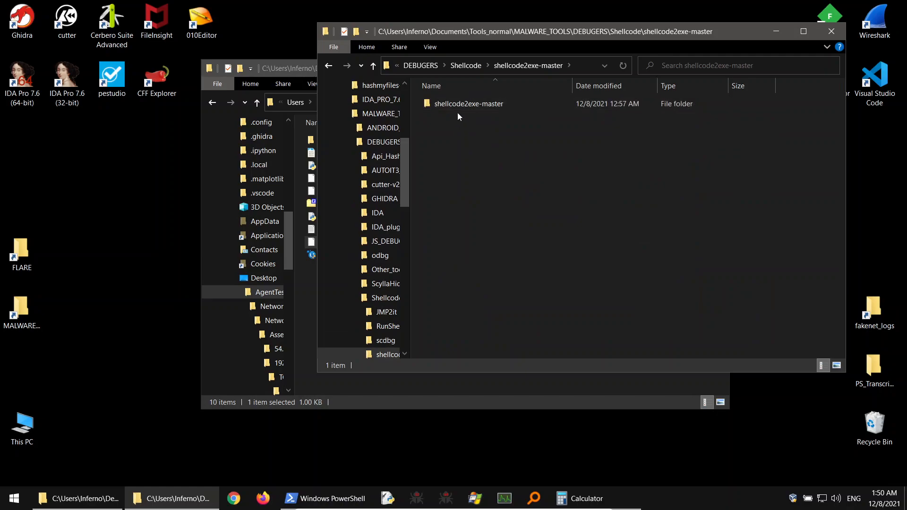
{"action": "double_click", "coordinate": [457, 104]}
{"action": "key", "text": "ctrl+v"}
{"action": "left_click", "coordinate": [495, 218]}
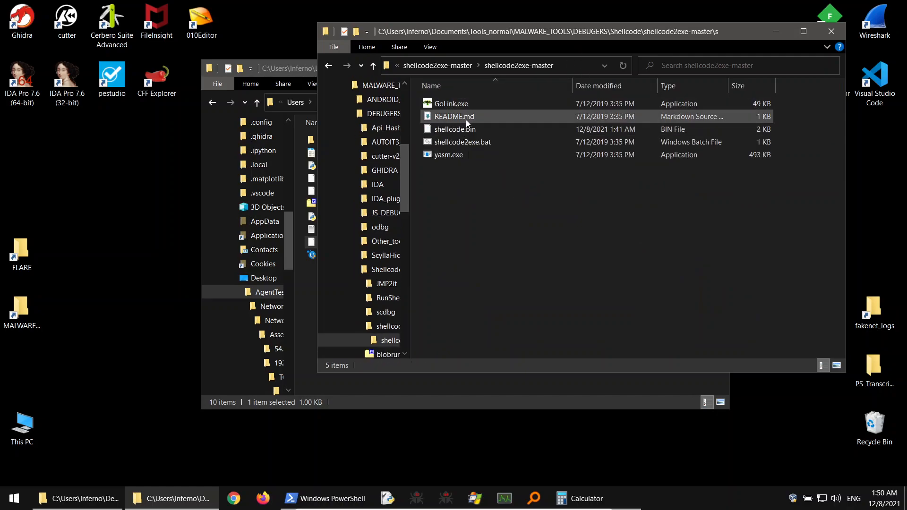
Convert the shellcode to a 32-bit executable in PowerShell with ".\shellcode2exe.bat 32 .\shellcode.bin xxx.exe" and close the console.
{"action": "left_click", "coordinate": [575, 64]}
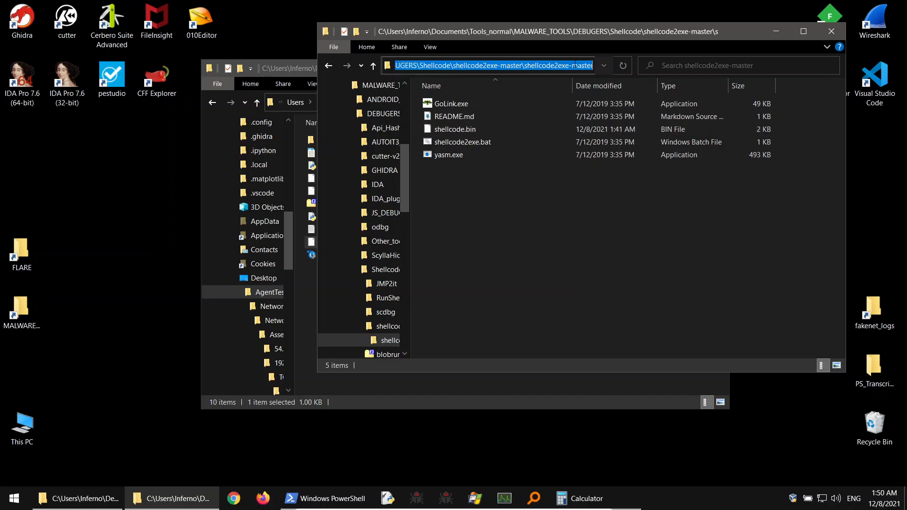
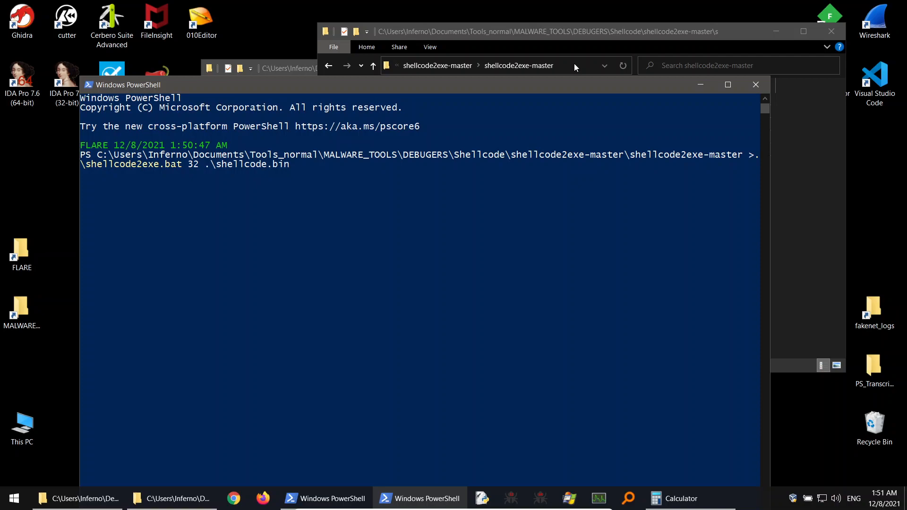
{"action": "type", "text": "xxx.exe"}
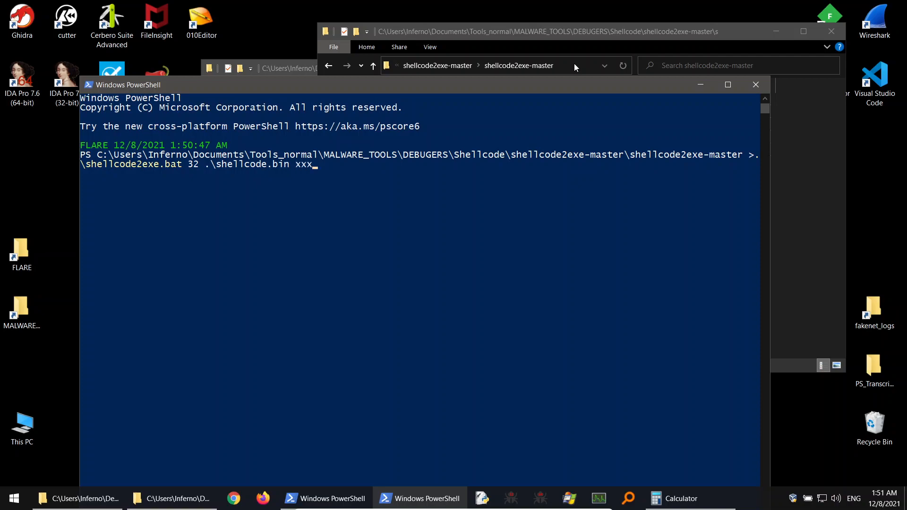
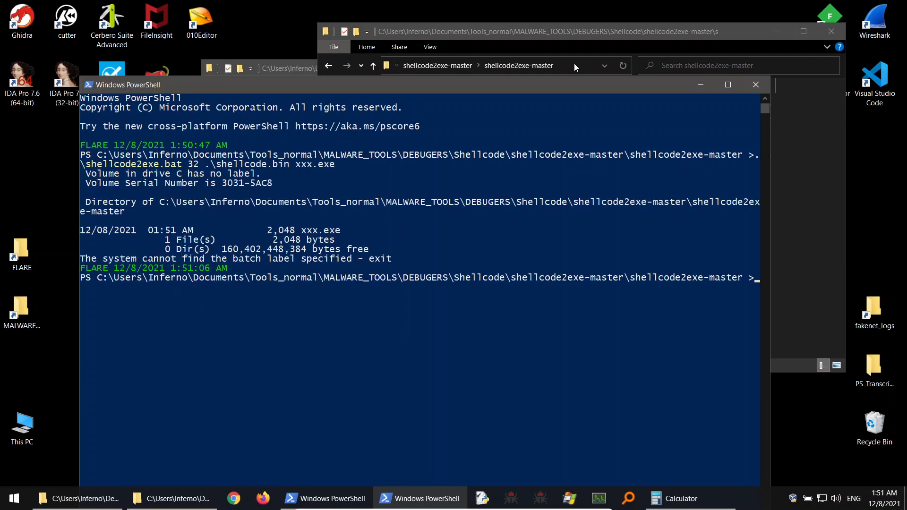
{"action": "left_click", "coordinate": [755, 85]}
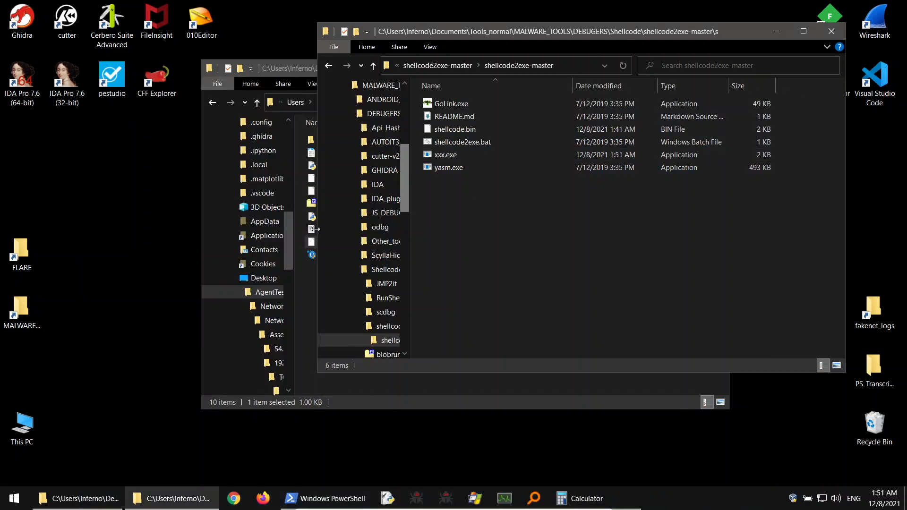
Run xxx.exe under PIN (Tiny Tracer) to trace its API calls, and terminate the tracer's batch job.
{"action": "left_click", "coordinate": [448, 158]}
{"action": "right_click", "coordinate": [448, 157]}
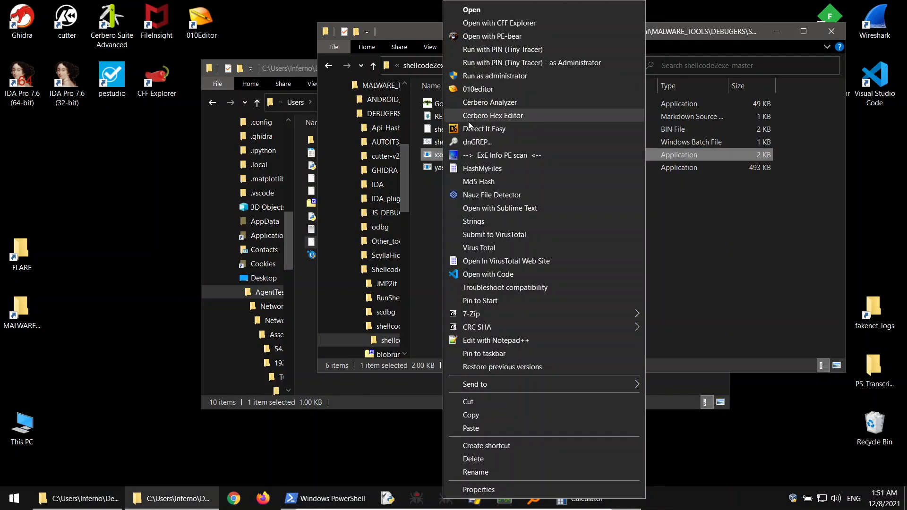
{"action": "left_click", "coordinate": [502, 53]}
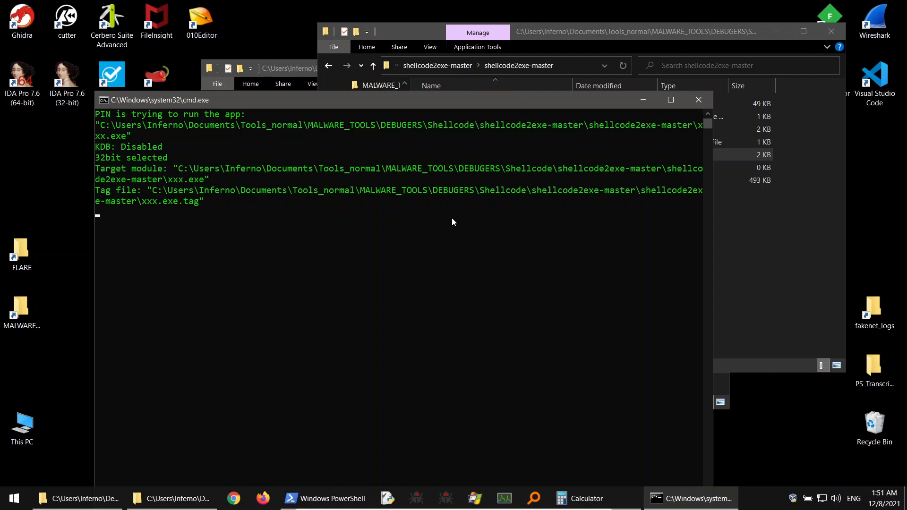
{"action": "key", "text": "ctrl+c"}
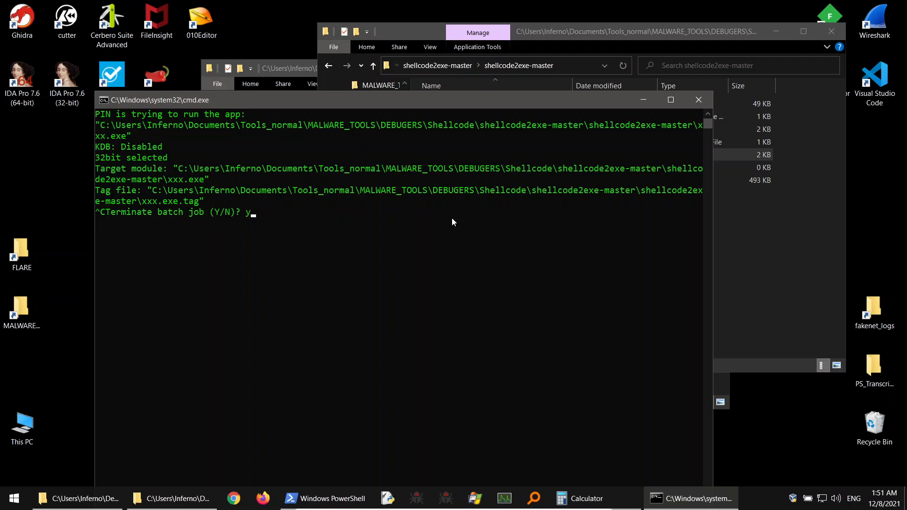
{"action": "key", "text": "Return"}
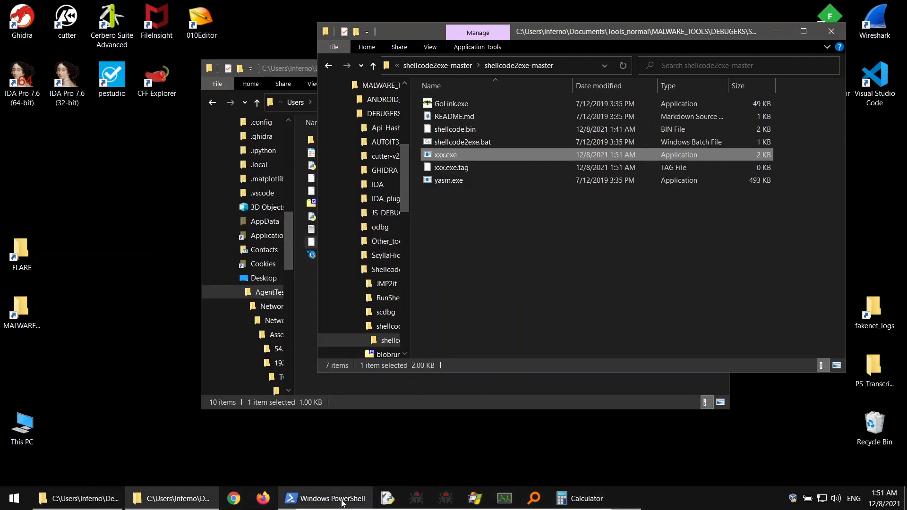
Terminate the running xxx.exe process in Process Hacker and close Process Hacker.
{"action": "left_click", "coordinate": [504, 499]}
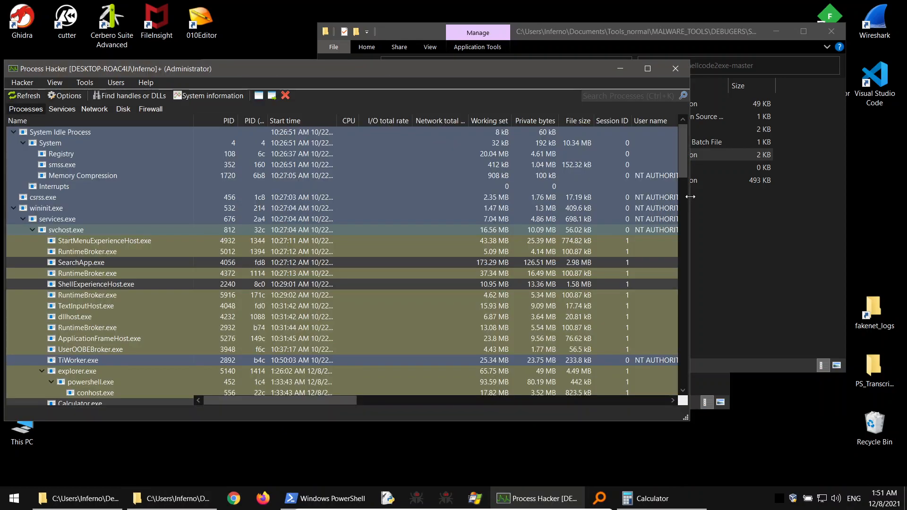
{"action": "left_click_drag", "start_coordinate": [683, 137], "coordinate": [684, 351]}
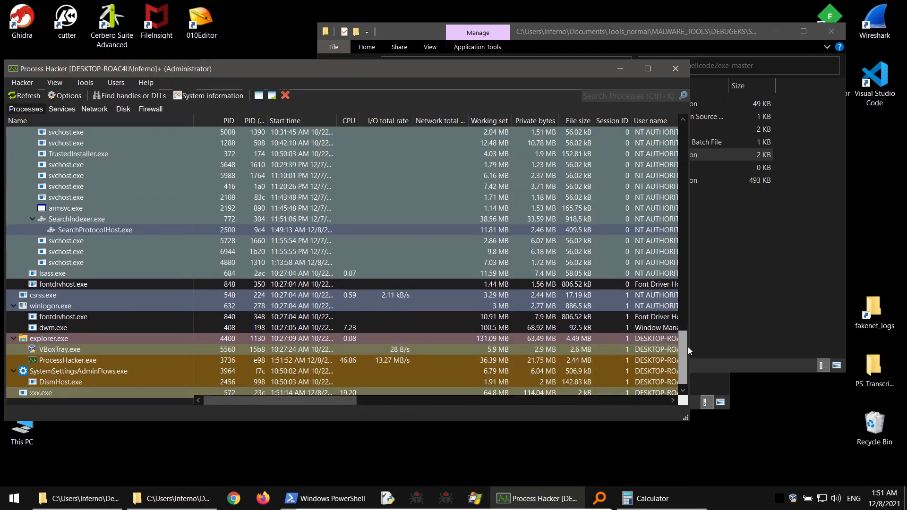
{"action": "right_click", "coordinate": [48, 385]}
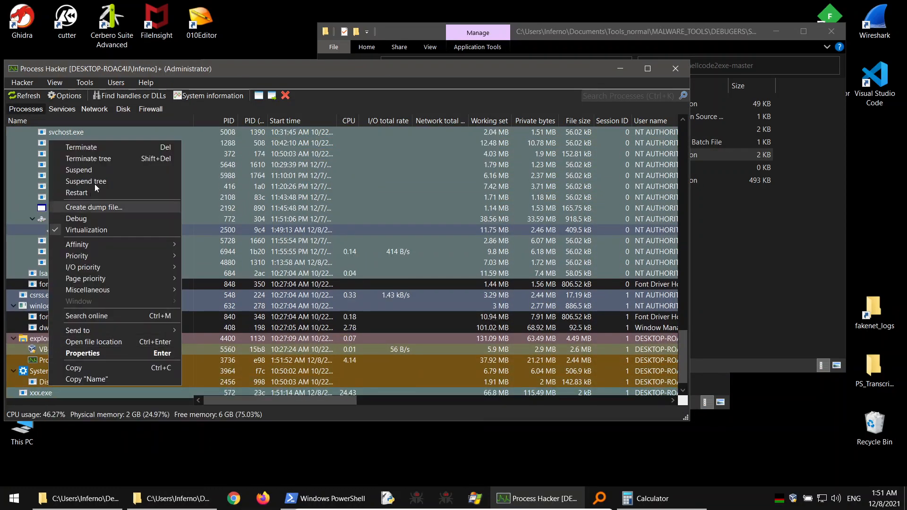
{"action": "left_click", "coordinate": [87, 147]}
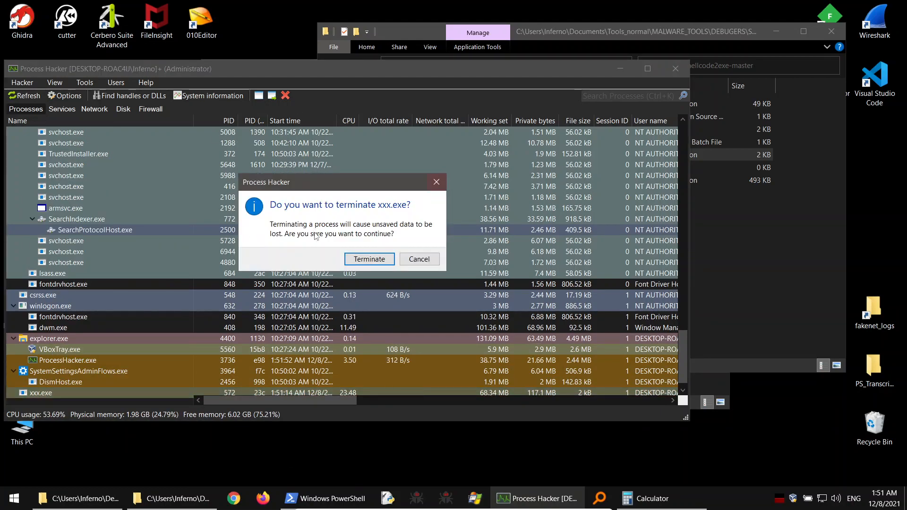
{"action": "left_click", "coordinate": [363, 260]}
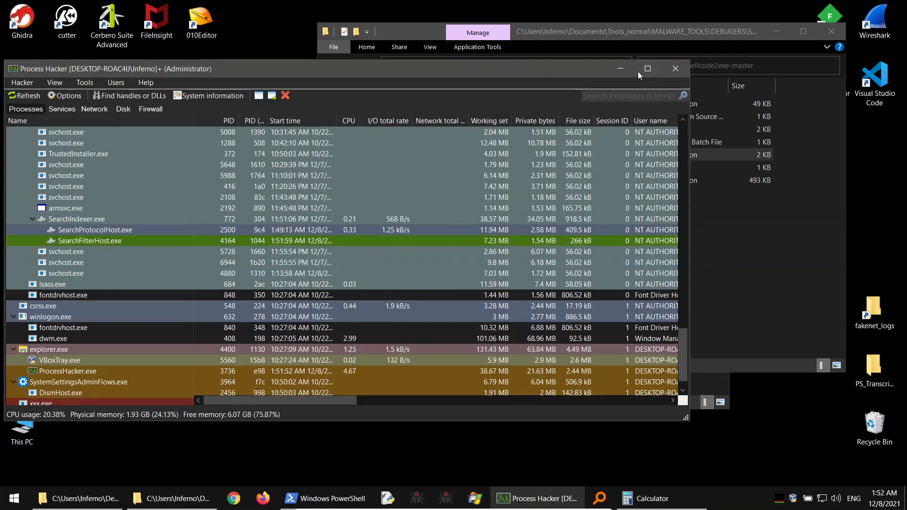
{"action": "left_click", "coordinate": [667, 70]}
Open xxx.exe.tag in 010 Editor and examine the traced ExpandEnvironmentStringsW, UrlMon LoadLibraryW and URLDownloadToFileW GetProcAddress calls with their arguments.
{"action": "right_click", "coordinate": [470, 168]}
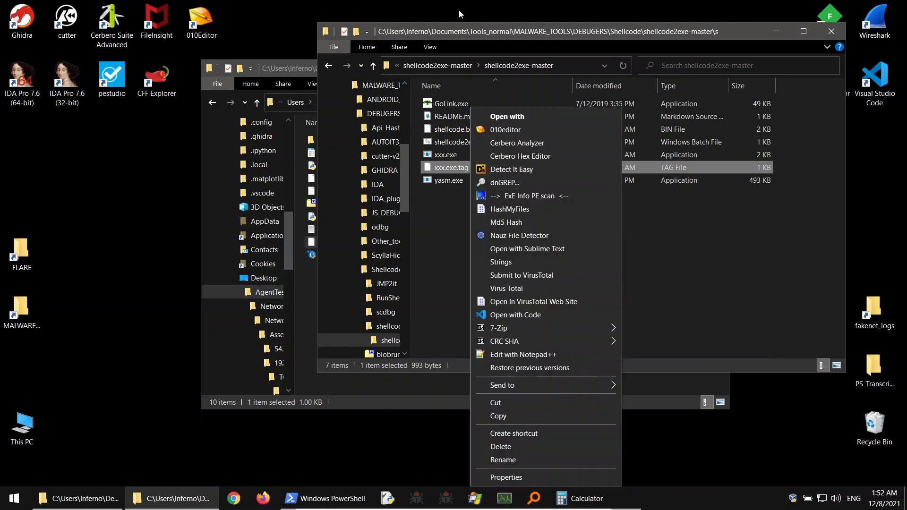
{"action": "left_click", "coordinate": [489, 136]}
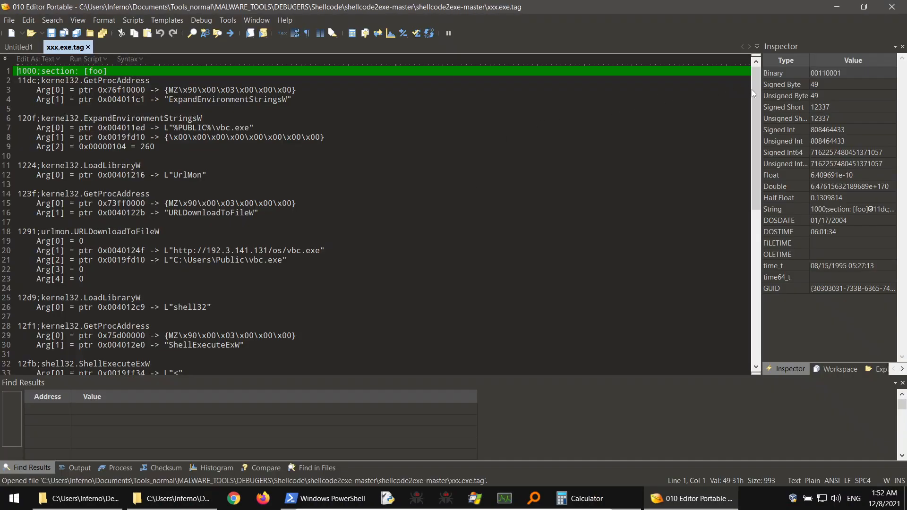
{"action": "mouse_move", "coordinate": [752, 93]}
{"action": "left_mouse_down"}
{"action": "mouse_move", "coordinate": [753, 230]}
{"action": "mouse_move", "coordinate": [751, 85]}
{"action": "left_mouse_up"}
{"action": "left_click", "coordinate": [183, 106]}
{"action": "left_click_drag", "start_coordinate": [254, 127], "coordinate": [174, 128]}
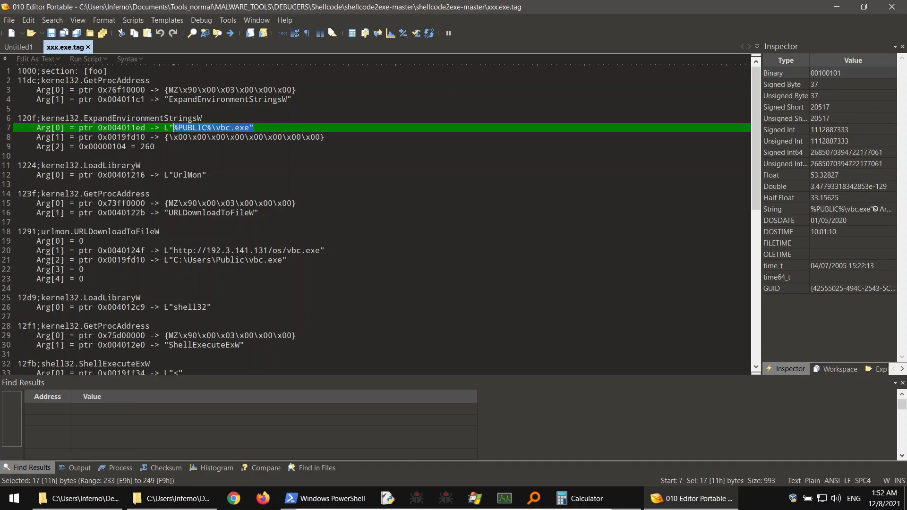
{"action": "left_click_drag", "start_coordinate": [98, 118], "coordinate": [203, 118]}
{"action": "left_click_drag", "start_coordinate": [146, 174], "coordinate": [103, 175]}
{"action": "left_click", "coordinate": [207, 175]}
{"action": "left_click_drag", "start_coordinate": [164, 214], "coordinate": [268, 206]}
{"action": "left_click", "coordinate": [260, 214]}
{"action": "left_click_drag", "start_coordinate": [168, 212], "coordinate": [255, 214]}
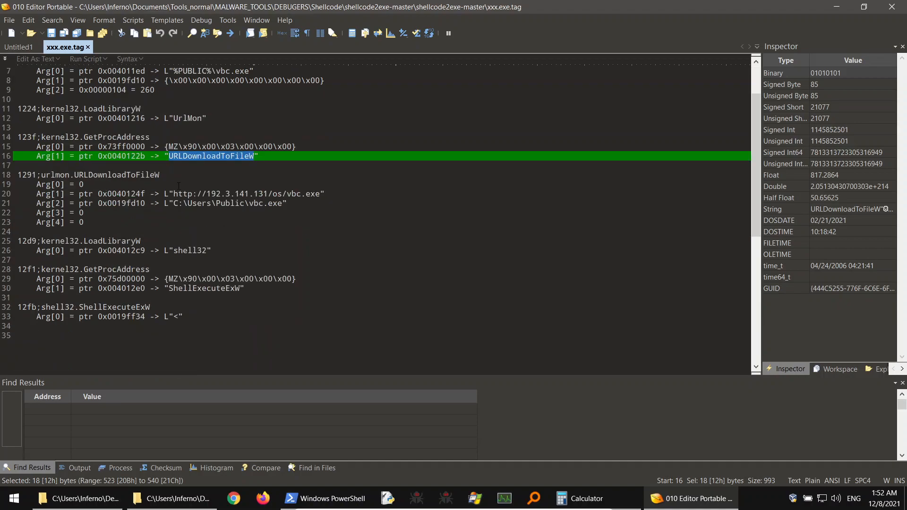
Examine the traced shell32 load and the URLDownloadToFileW arguments in xxx.exe.tag, and close the log and 010 Editor.
{"action": "left_click", "coordinate": [183, 250]}
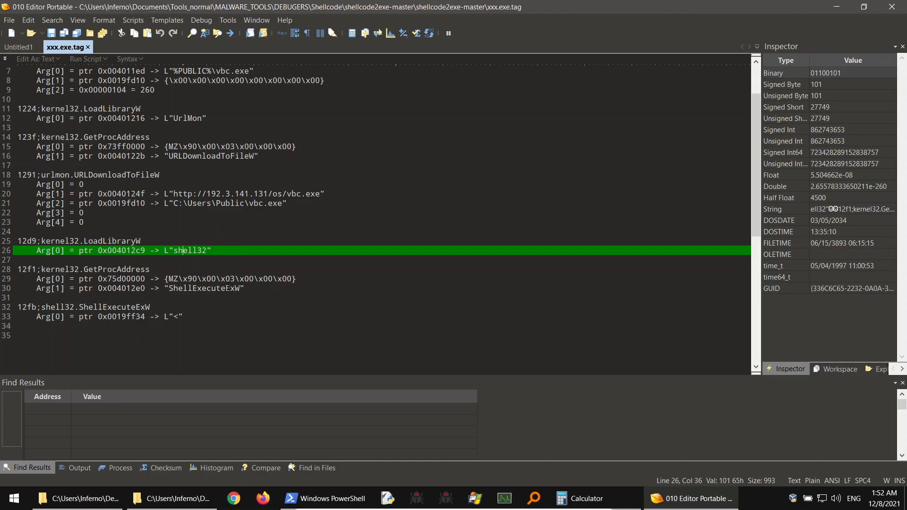
{"action": "scroll", "coordinate": [137, 282], "scroll_direction": "down", "scroll_amount": 1}
{"action": "left_click_drag", "start_coordinate": [287, 168], "coordinate": [220, 167]}
{"action": "left_click", "coordinate": [346, 185]}
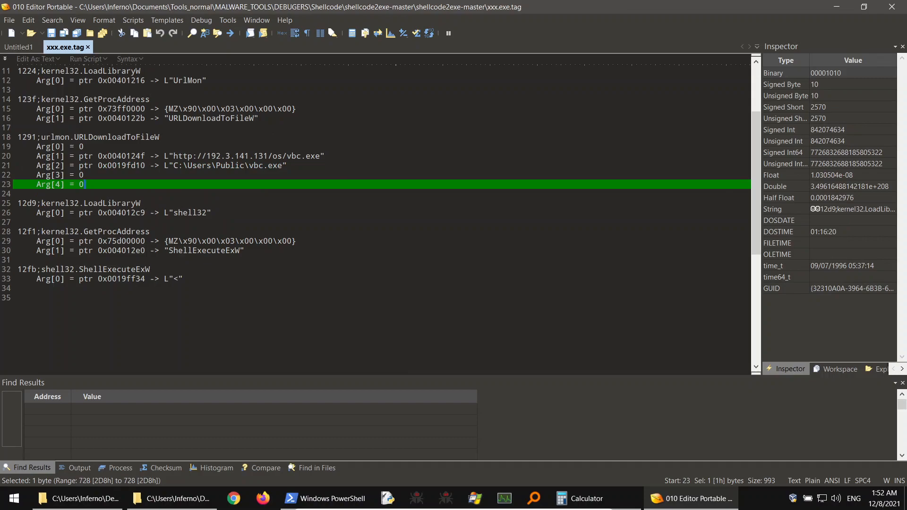
{"action": "scroll", "coordinate": [240, 138], "scroll_direction": "up", "scroll_amount": 2}
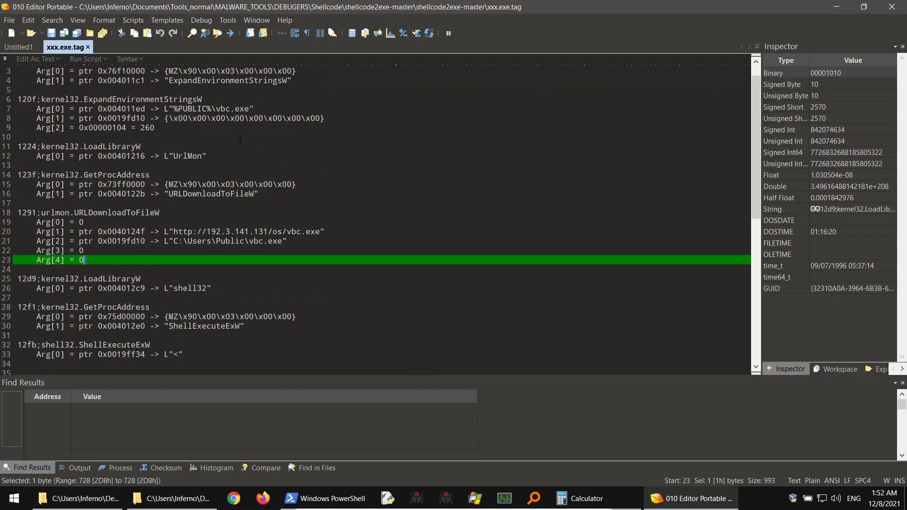
{"action": "left_click", "coordinate": [87, 48]}
{"action": "left_click", "coordinate": [881, 6]}
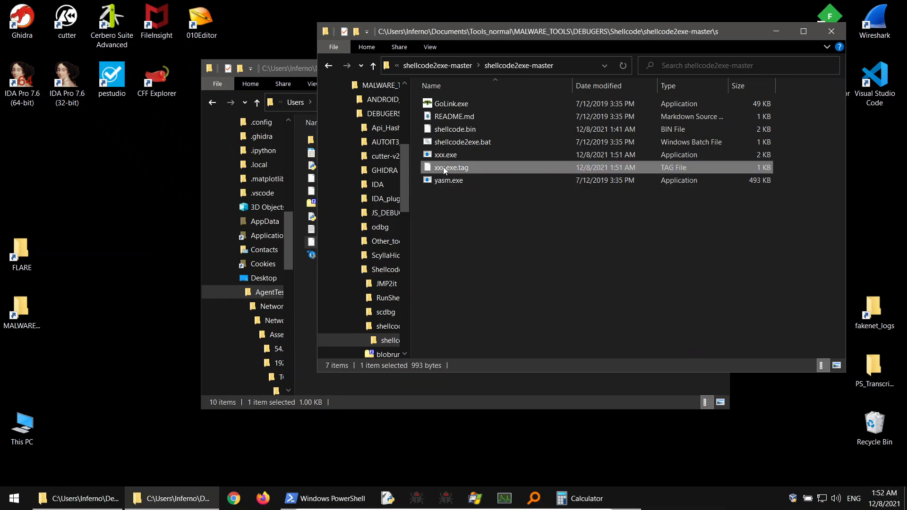
Delete xxx.exe.tag and xxx.exe from the shellcode2exe-master folder and select shellcode.bin.
{"action": "key", "text": "Delete"}
{"action": "left_click", "coordinate": [444, 155]}
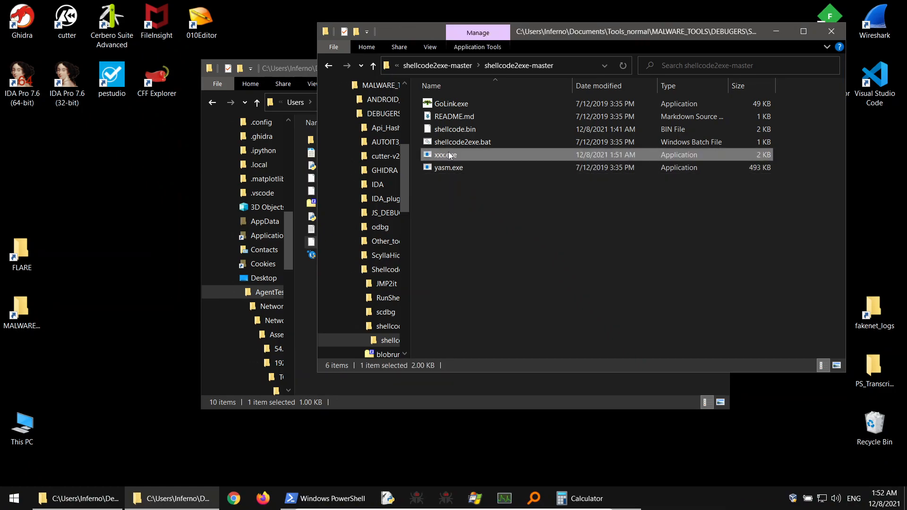
{"action": "key", "text": "Delete"}
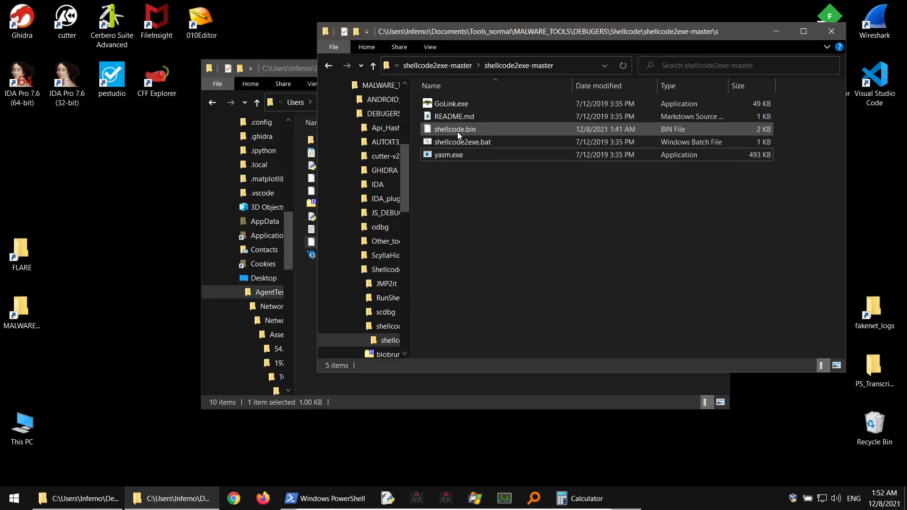
{"action": "left_click", "coordinate": [458, 132]}
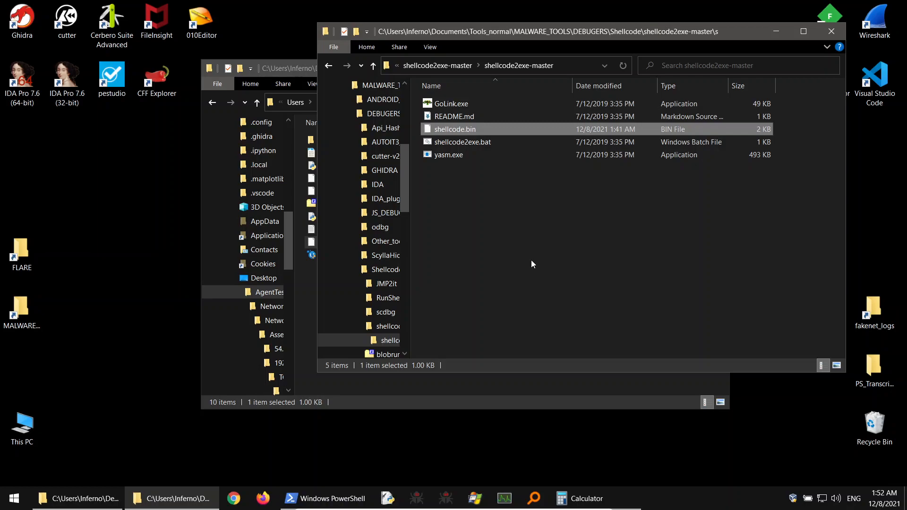
Delete shellcode.bin from the shellcode2exe-master folder, and close that folder's window and the Calculator.
{"action": "key", "text": "Delete"}
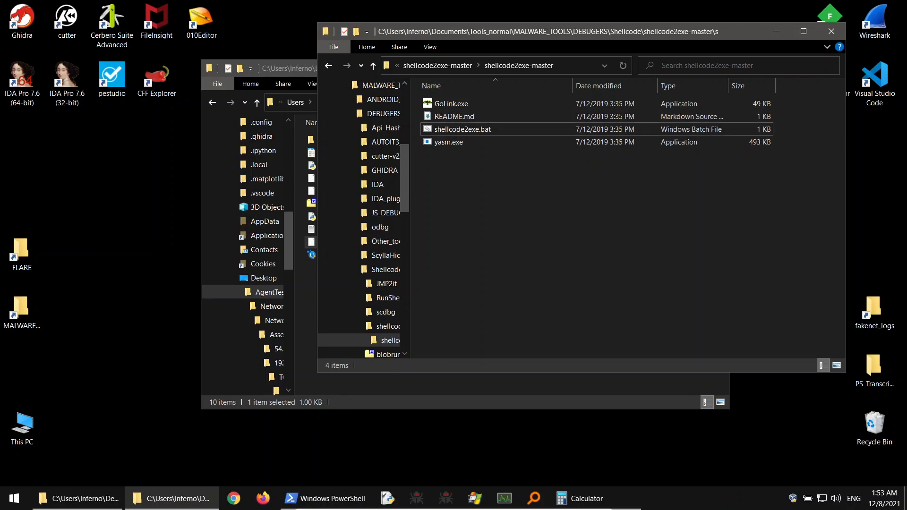
{"action": "left_click", "coordinate": [832, 31]}
{"action": "left_click", "coordinate": [458, 296]}
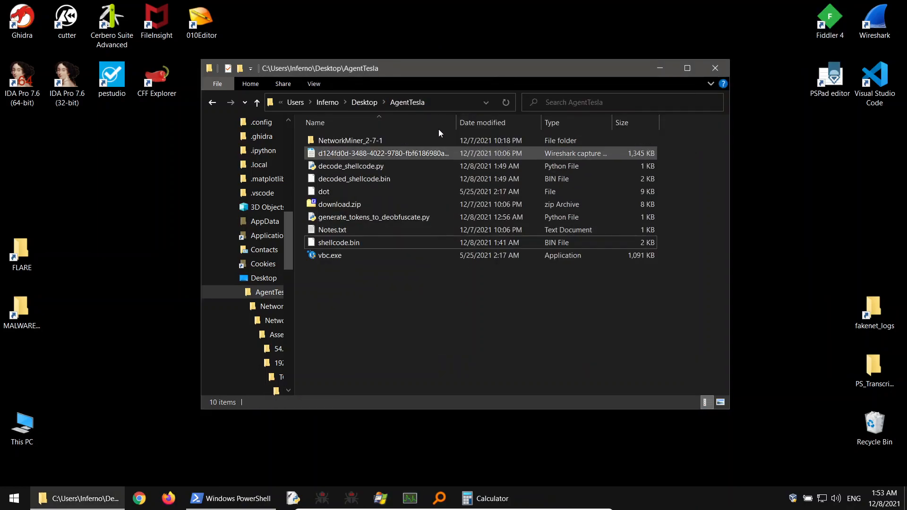
{"action": "left_click", "coordinate": [506, 500]}
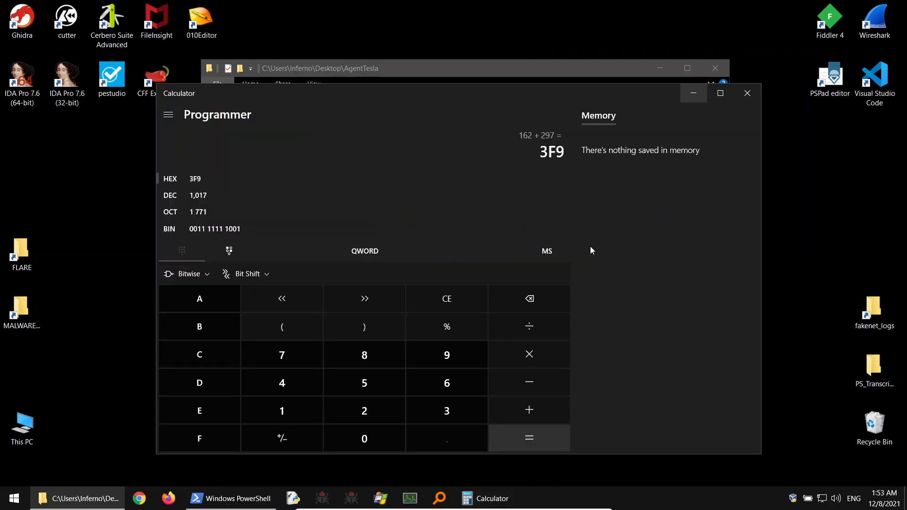
{"action": "left_click", "coordinate": [748, 94]}
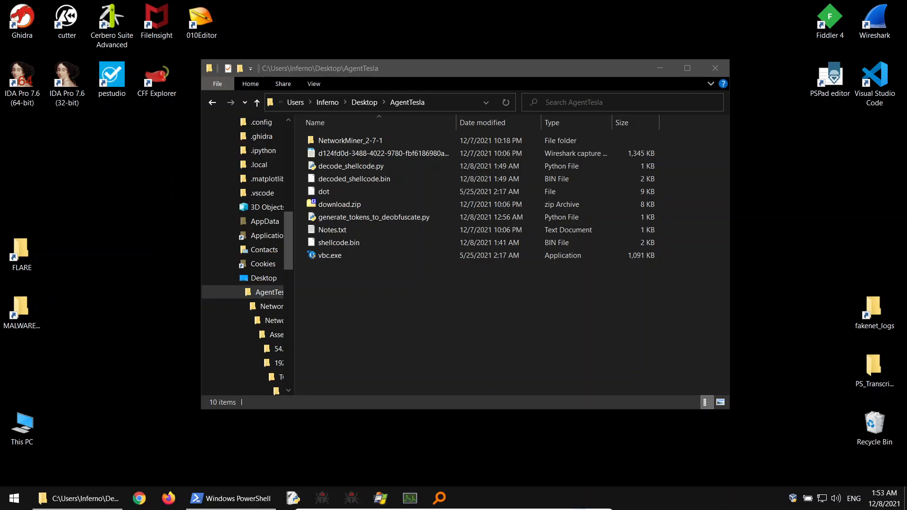
Switch to the FLARE_VM_WIN7 virtual machine and start Process Monitor.
{"action": "left_click", "coordinate": [592, 504]}
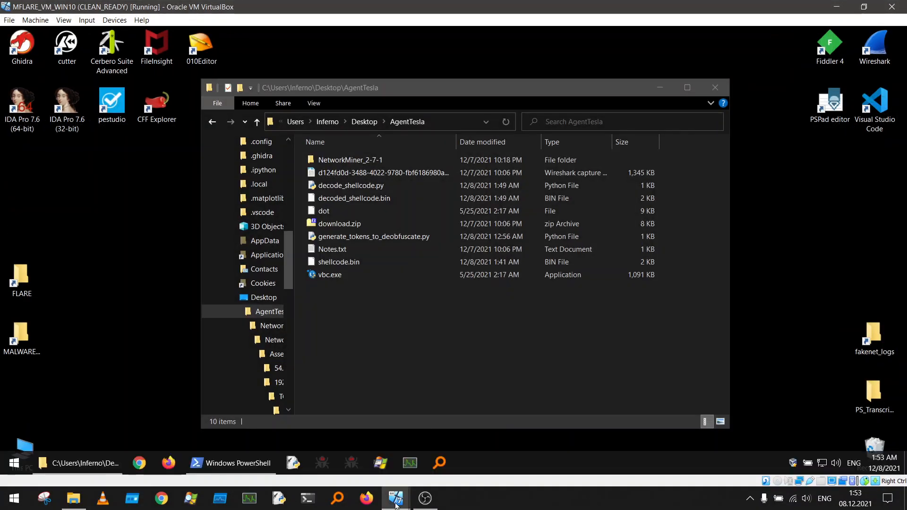
{"action": "mouse_move", "coordinate": [397, 498]}
{"action": "left_click", "coordinate": [365, 448]}
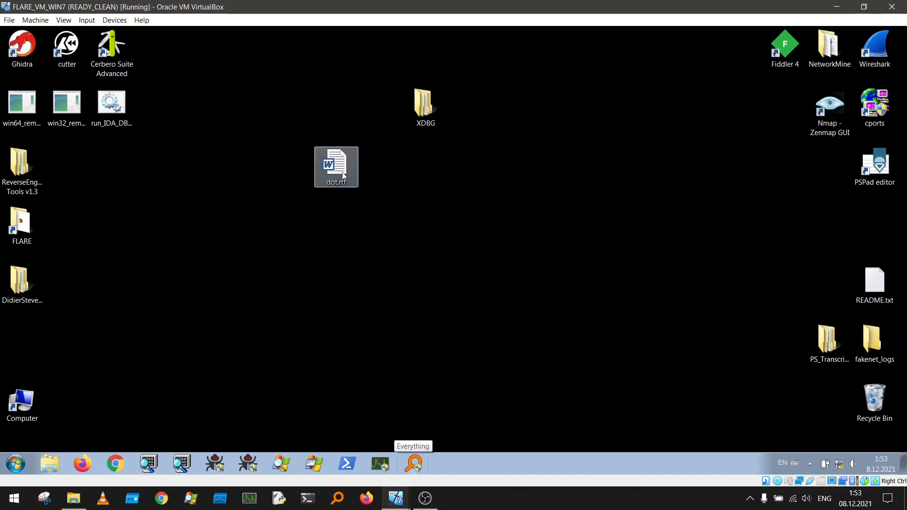
{"action": "left_click", "coordinate": [312, 465]}
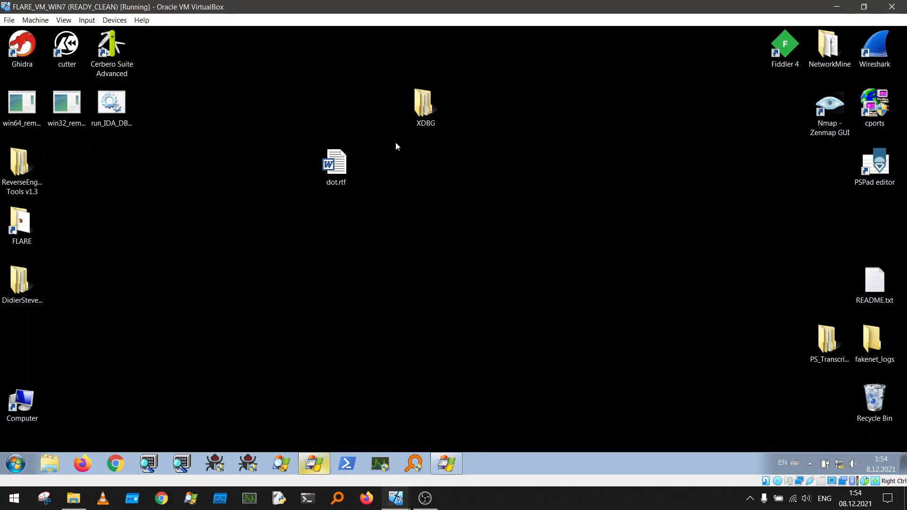
Open dot.rtf from the desktop in Word, dismiss the error dialog, look through the document and close Word.
{"action": "double_click", "coordinate": [337, 163]}
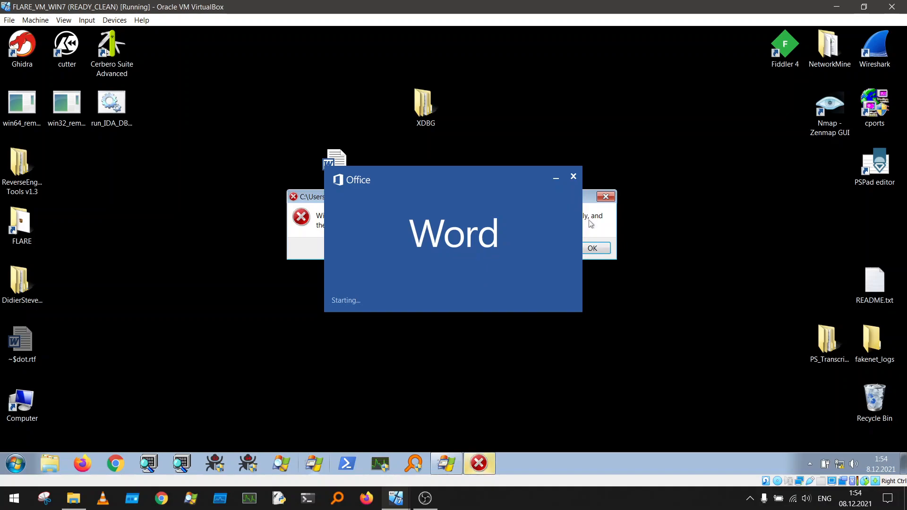
{"action": "left_click", "coordinate": [589, 223]}
{"action": "left_click", "coordinate": [591, 247]}
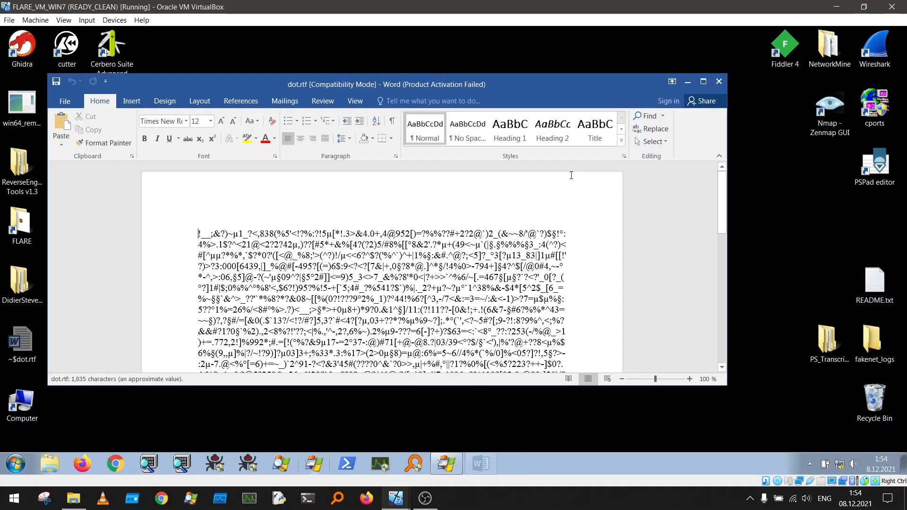
{"action": "left_click", "coordinate": [521, 104]}
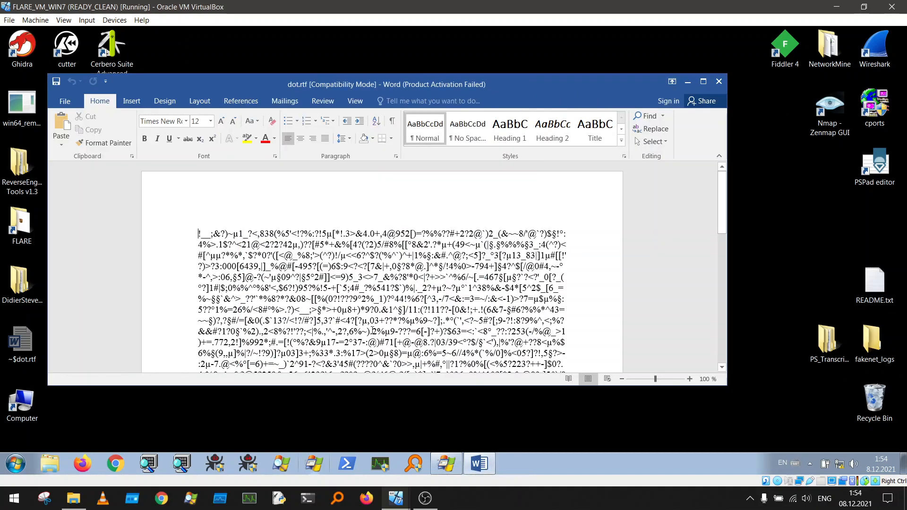
{"action": "scroll", "coordinate": [305, 255], "scroll_direction": "down", "scroll_amount": 10}
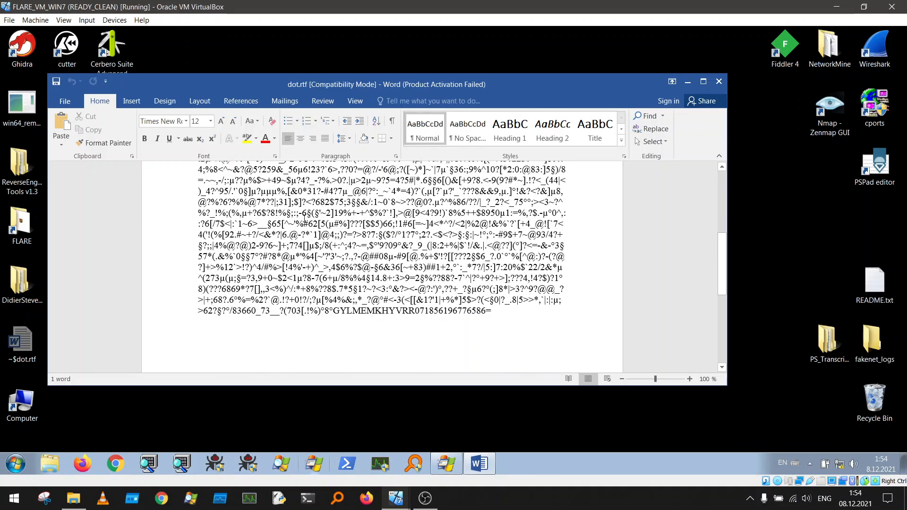
{"action": "left_click", "coordinate": [719, 81]}
Open Process Monitor's process tree full-size and examine the WINWORD.EXE process and its command line.
{"action": "left_click", "coordinate": [467, 270]}
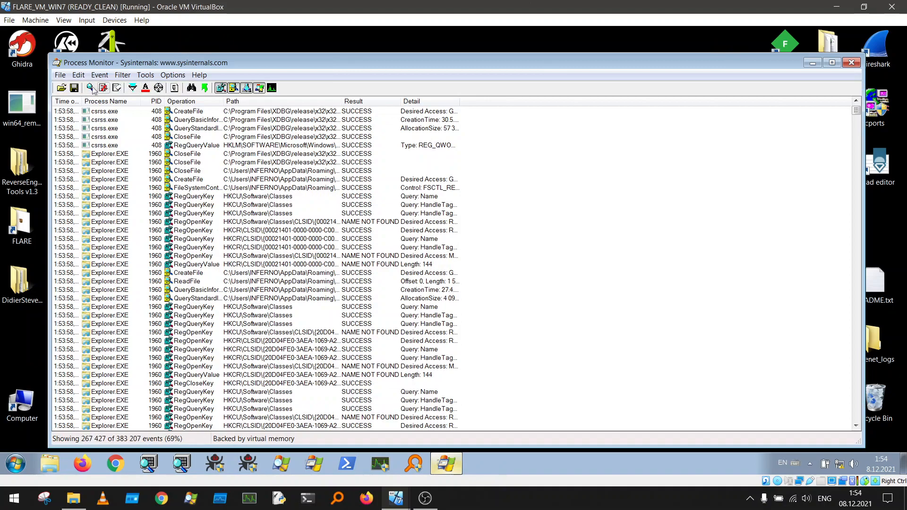
{"action": "left_click", "coordinate": [145, 75]}
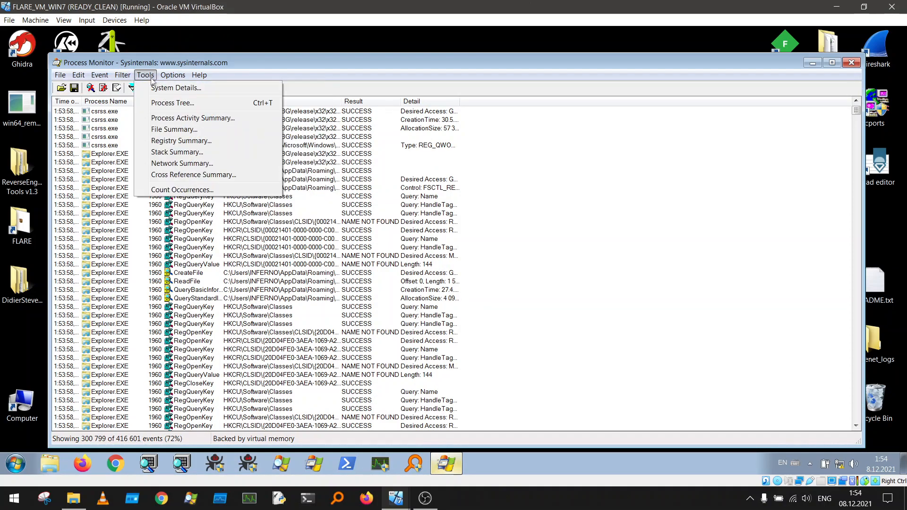
{"action": "left_click", "coordinate": [172, 102]}
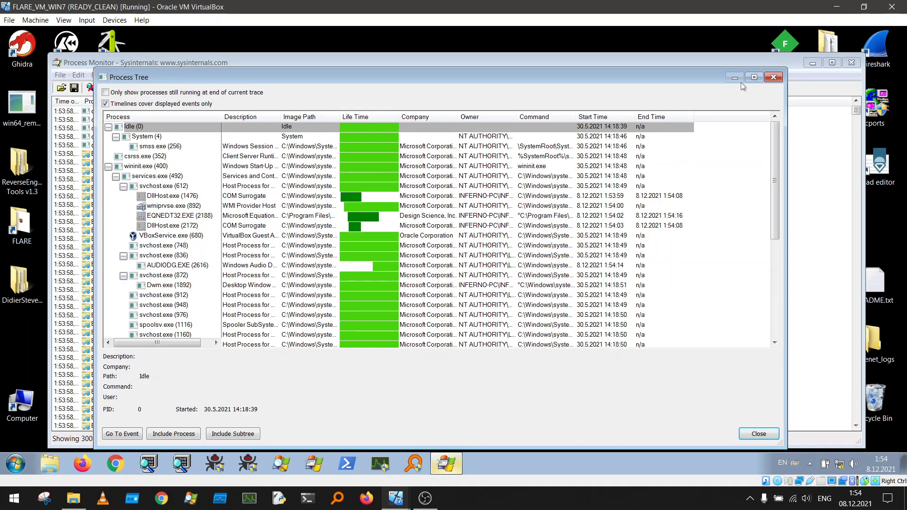
{"action": "left_click", "coordinate": [754, 77]}
{"action": "scroll", "coordinate": [97, 308], "scroll_direction": "down", "scroll_amount": 5}
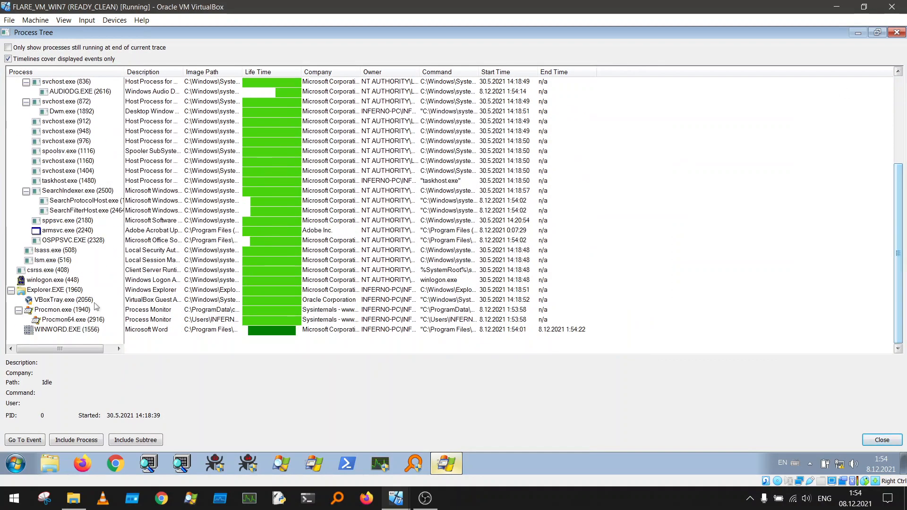
{"action": "left_click", "coordinate": [59, 330]}
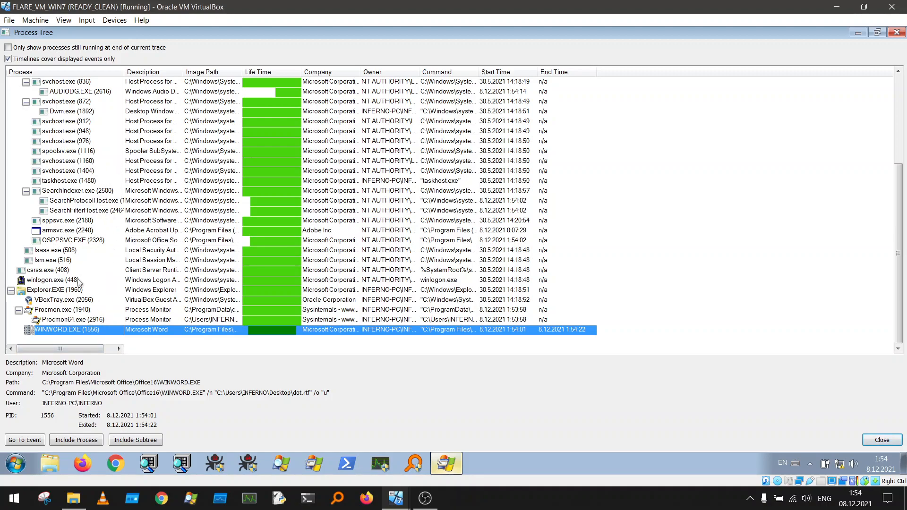
{"action": "scroll", "coordinate": [119, 213], "scroll_direction": "up", "scroll_amount": 4}
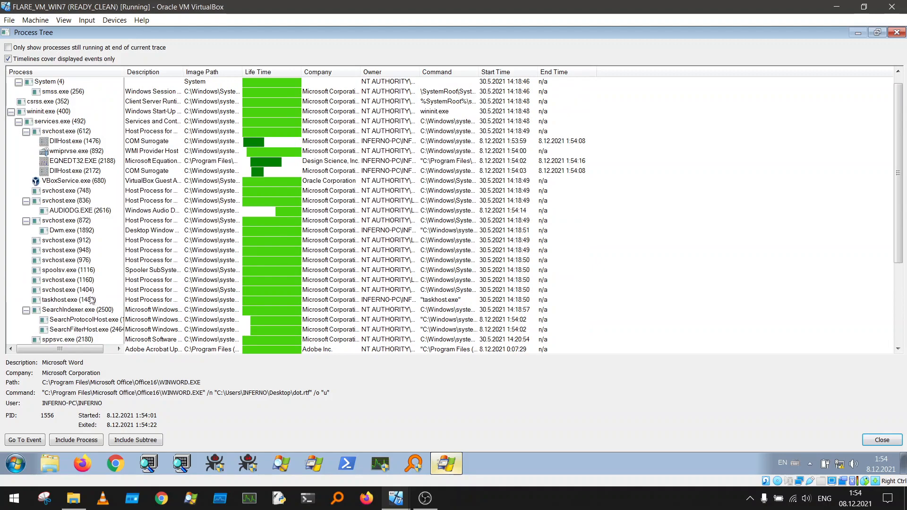
Copy the file name EQNEDT32.EXE from the Microsoft Equation Editor process path, and close the process tree and Process Monitor.
{"action": "left_click", "coordinate": [78, 163]}
{"action": "left_click_drag", "start_coordinate": [252, 383], "coordinate": [210, 382]}
{"action": "key", "text": "ctrl+c"}
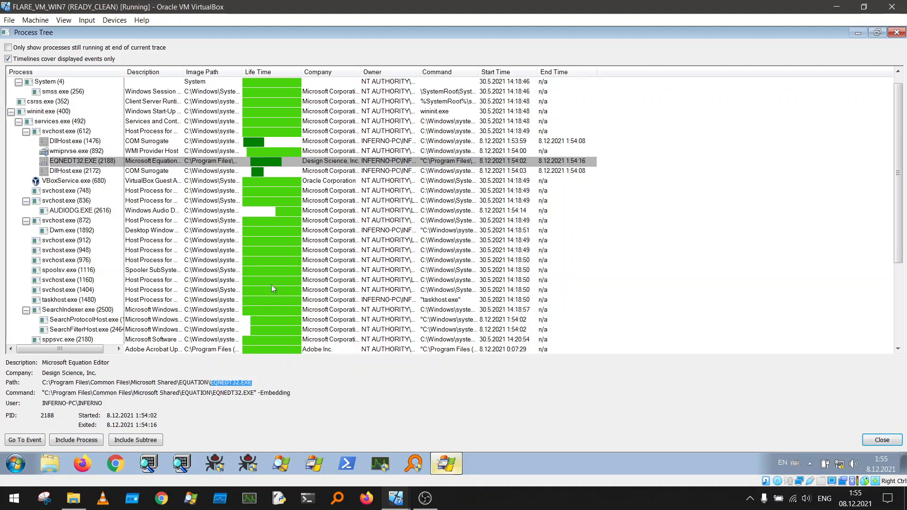
{"action": "left_click", "coordinate": [896, 32]}
{"action": "left_click", "coordinate": [851, 63]}
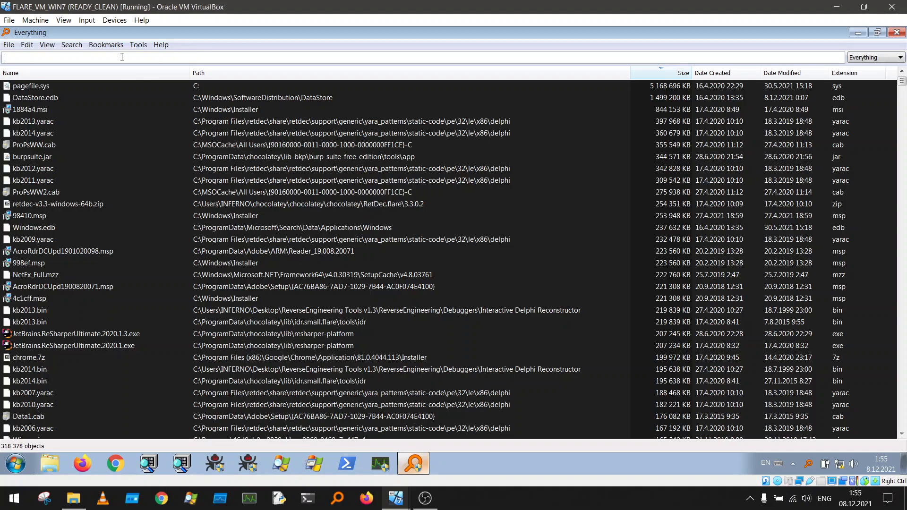
Search Everything for gflag, launch the x64 gflags.exe and close Everything, leaving the Global Flags window on the desktop.
{"action": "type", "text": "gl"}
{"action": "key", "text": "BackSpace"}
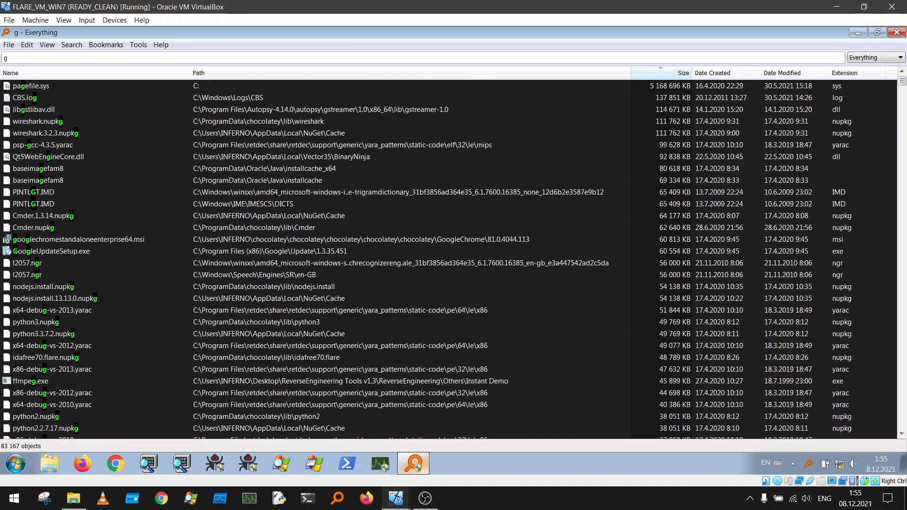
{"action": "type", "text": "flag"}
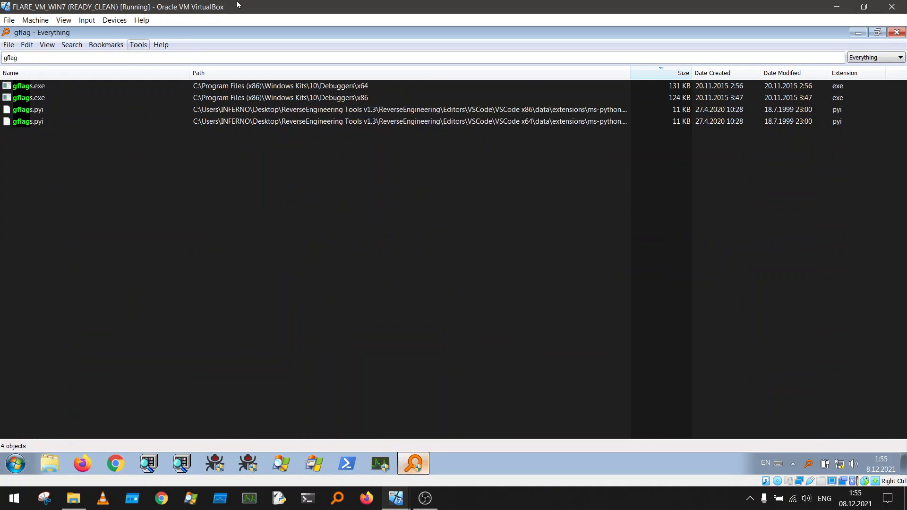
{"action": "double_click", "coordinate": [43, 86]}
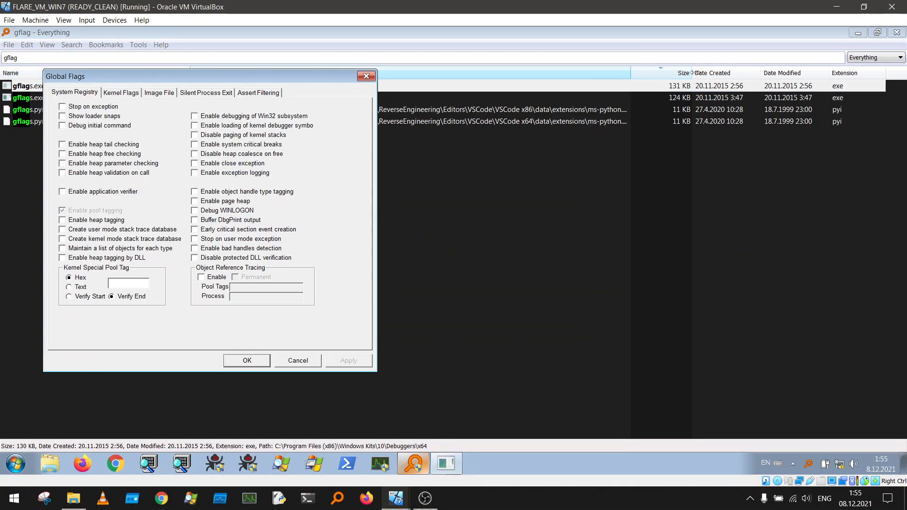
{"action": "left_click", "coordinate": [897, 32]}
{"action": "left_click_drag", "start_coordinate": [264, 74], "coordinate": [662, 142]}
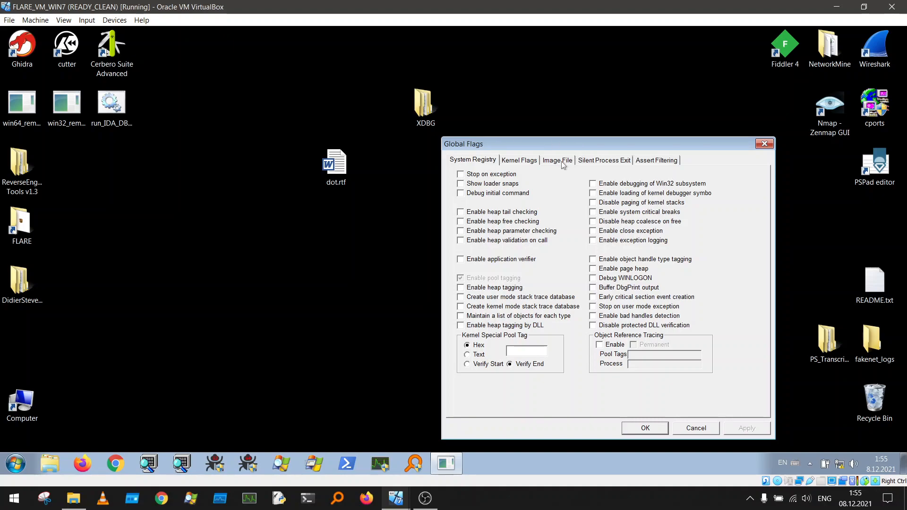
{"action": "left_click_drag", "start_coordinate": [512, 141], "coordinate": [495, 149]}
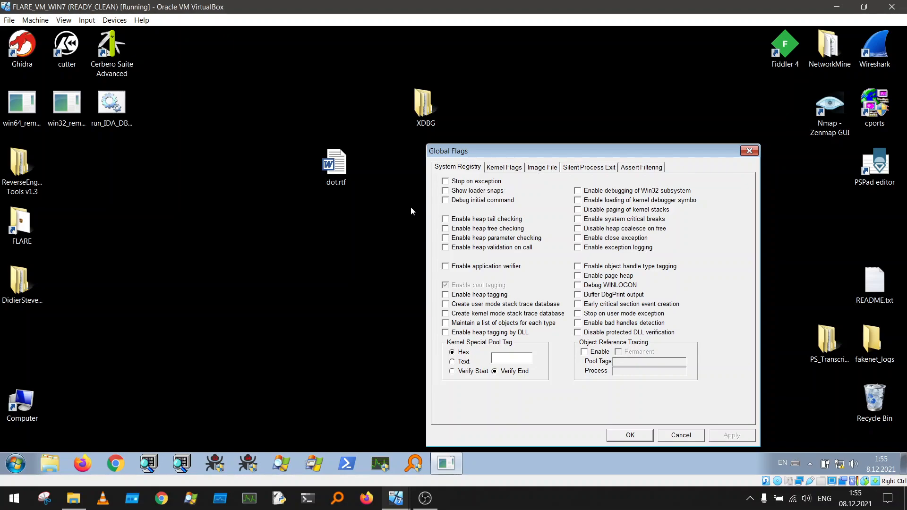
Load EQNEDT32.EXE as the image file in Global Flags and enable its Debugger option.
{"action": "left_click", "coordinate": [539, 170]}
{"action": "left_click", "coordinate": [529, 184]}
{"action": "key", "text": "ctrl+v"}
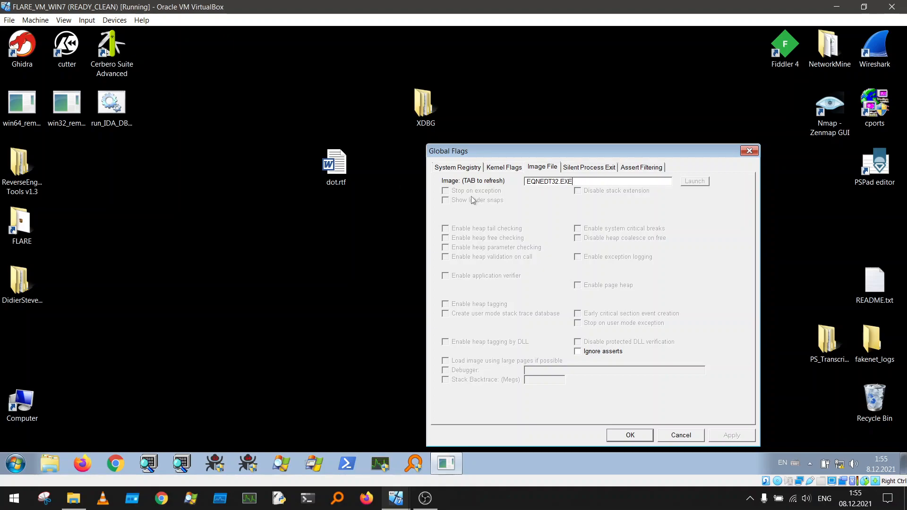
{"action": "key", "text": "Tab"}
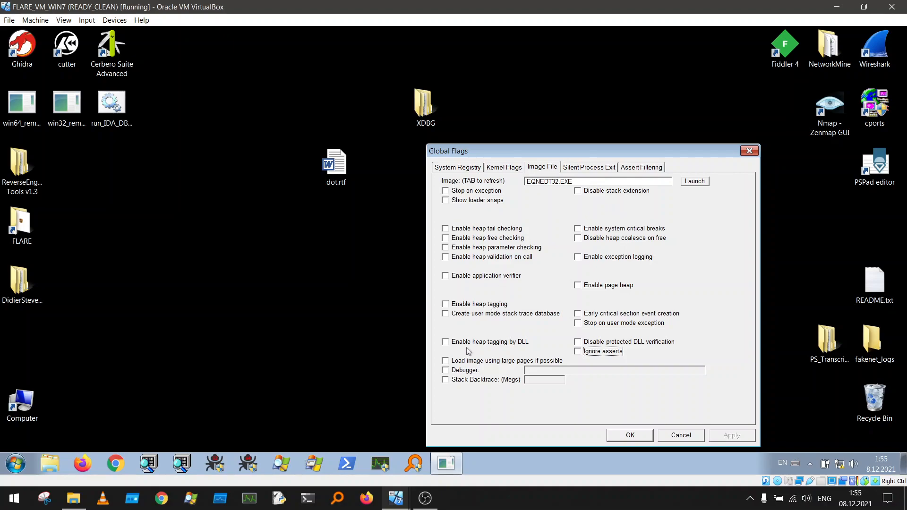
{"action": "left_click", "coordinate": [446, 372]}
{"action": "left_click", "coordinate": [544, 370]}
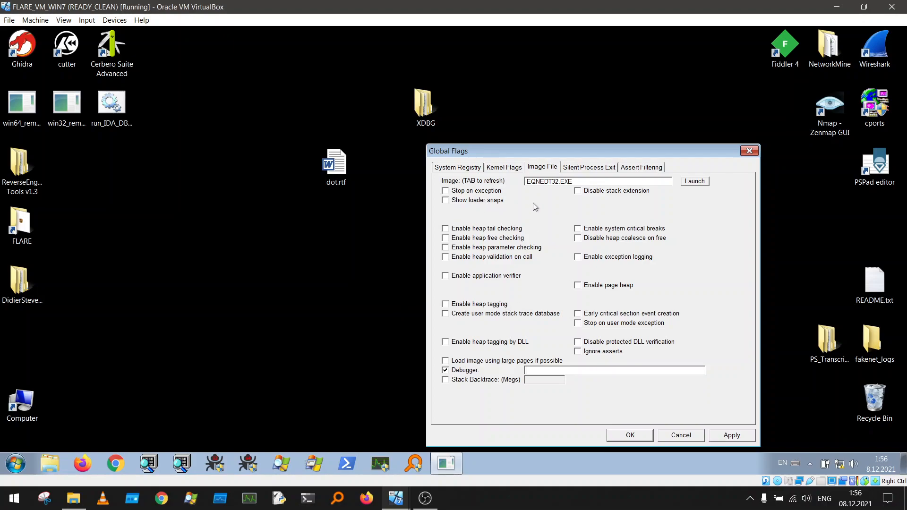
{"action": "mouse_move", "coordinate": [495, 155]}
{"action": "left_mouse_down"}
{"action": "mouse_move", "coordinate": [510, 151]}
{"action": "mouse_move", "coordinate": [489, 143]}
{"action": "left_mouse_up"}
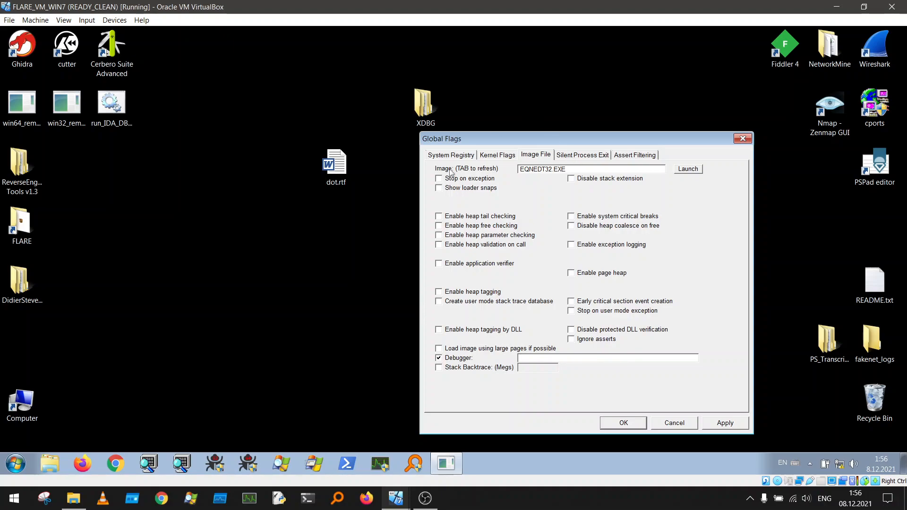
Copy the full path of x32dbg.exe from the desktop folder XDBG\XDBG\release\x32 and close the folder window.
{"action": "double_click", "coordinate": [423, 104]}
{"action": "double_click", "coordinate": [266, 184]}
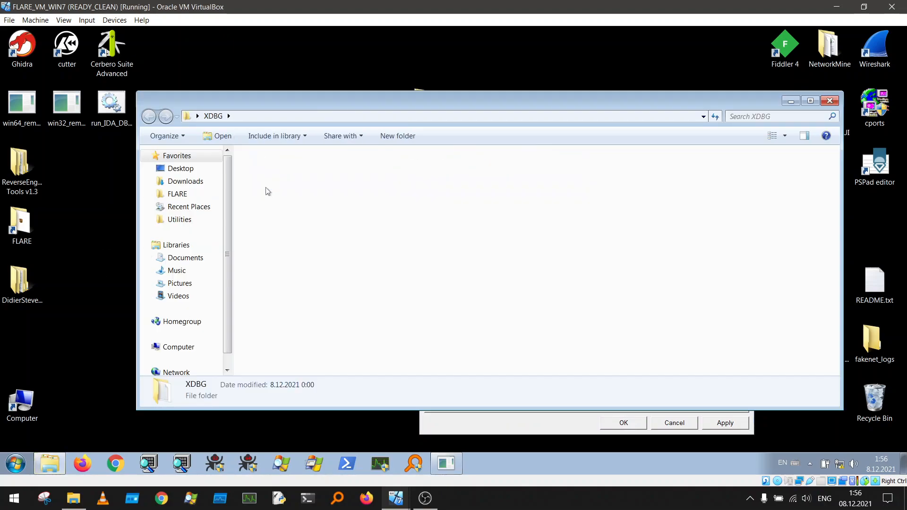
{"action": "double_click", "coordinate": [272, 197]}
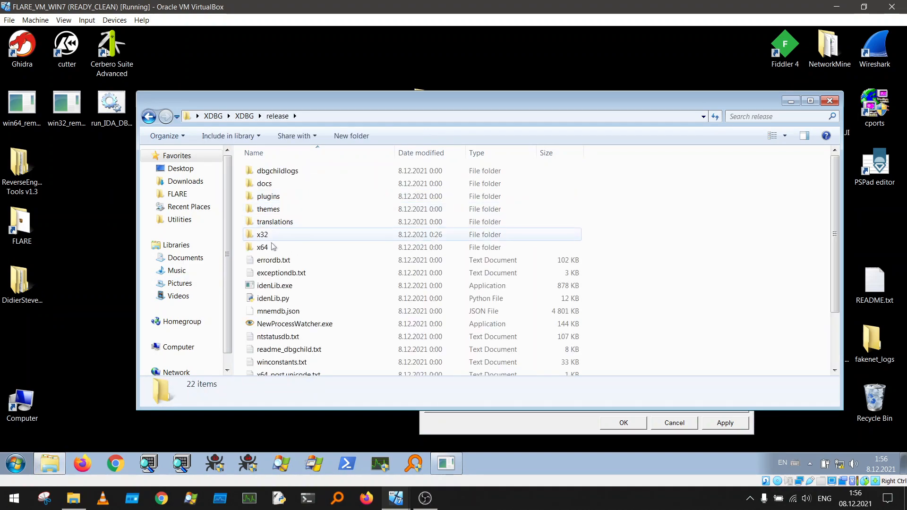
{"action": "left_click", "coordinate": [297, 236]}
{"action": "key", "text": "Return"}
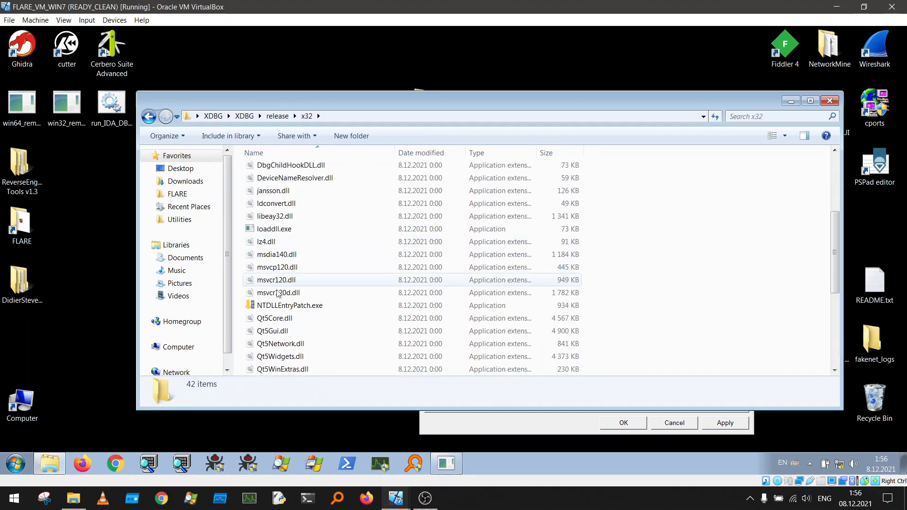
{"action": "scroll", "coordinate": [265, 303], "scroll_direction": "down", "scroll_amount": 8}
{"action": "left_click", "coordinate": [269, 319]}
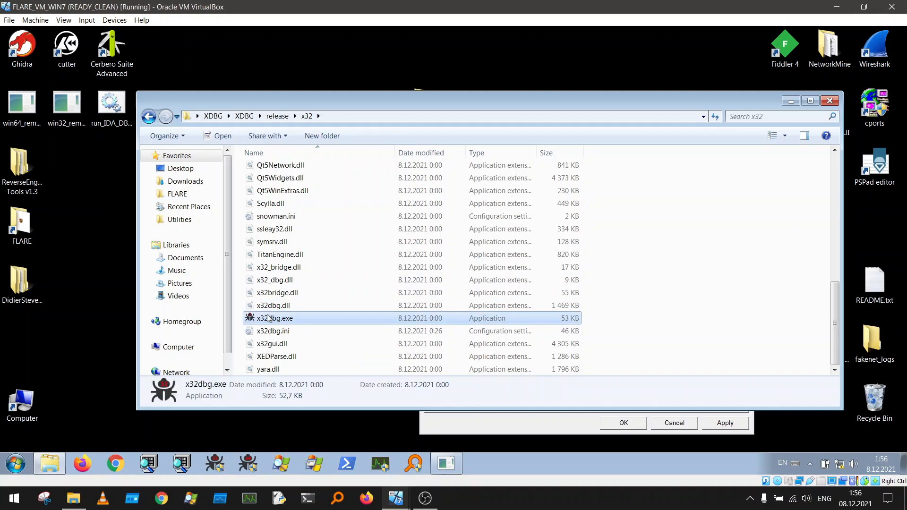
{"action": "right_click", "coordinate": [268, 318], "text": "shift"}
{"action": "left_click", "coordinate": [305, 383]}
{"action": "left_click", "coordinate": [830, 101]}
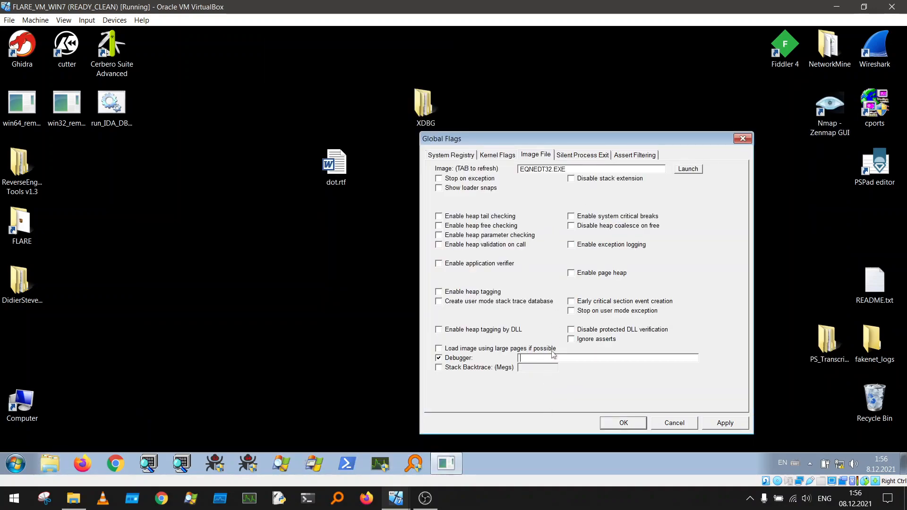
Set the copied x32dbg.exe path as the debugger for EQNEDT32.EXE in Global Flags, apply it and close the dialog.
{"action": "key", "text": "ctrl+v"}
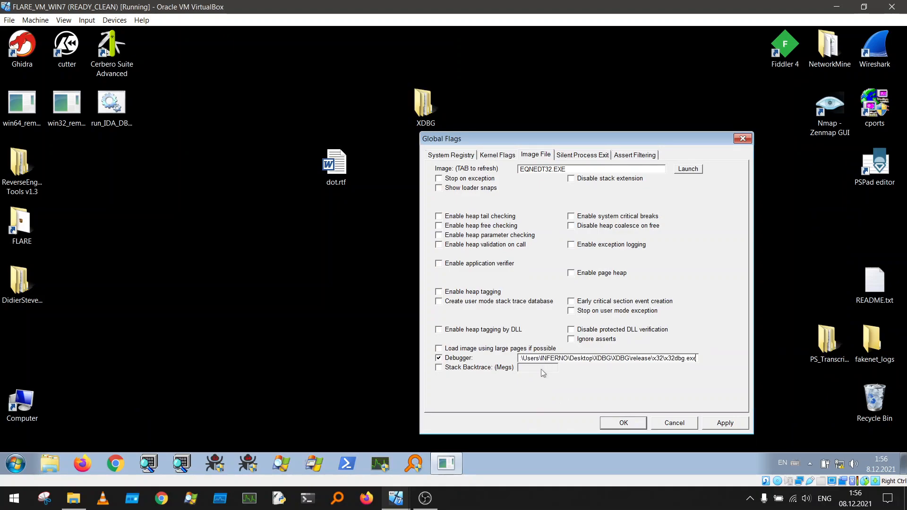
{"action": "left_click_drag", "start_coordinate": [522, 359], "coordinate": [485, 360]}
{"action": "left_click", "coordinate": [523, 358]}
{"action": "key", "text": "BackSpace"}
{"action": "left_click_drag", "start_coordinate": [552, 358], "coordinate": [737, 363]}
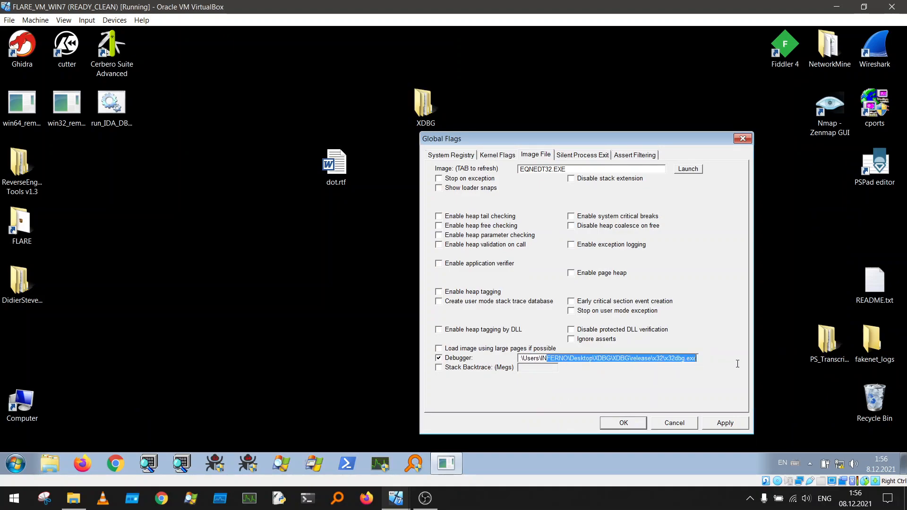
{"action": "left_click", "coordinate": [720, 423]}
{"action": "left_click", "coordinate": [623, 423]}
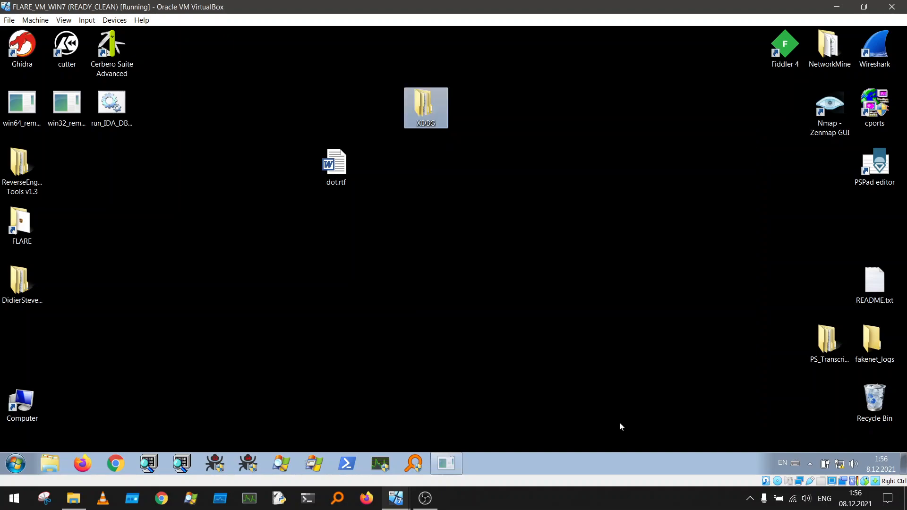
Open dot.rtf from the desktop to launch EQNEDT32.EXE under x32dbg, and run it to the entry breakpoint.
{"action": "left_click", "coordinate": [334, 171]}
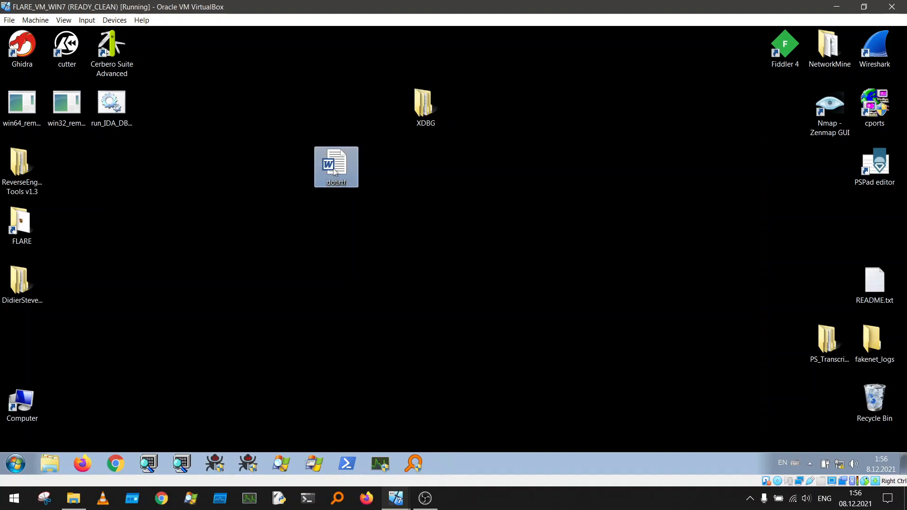
{"action": "left_click", "coordinate": [363, 219]}
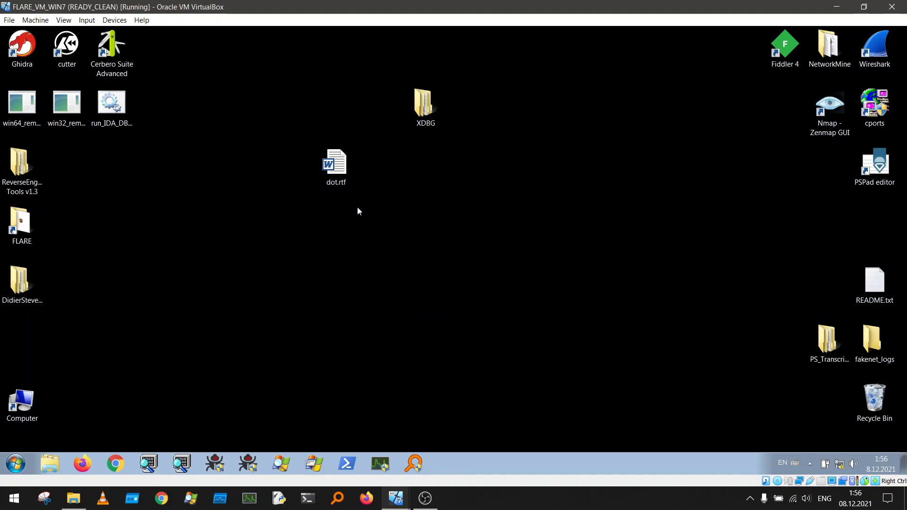
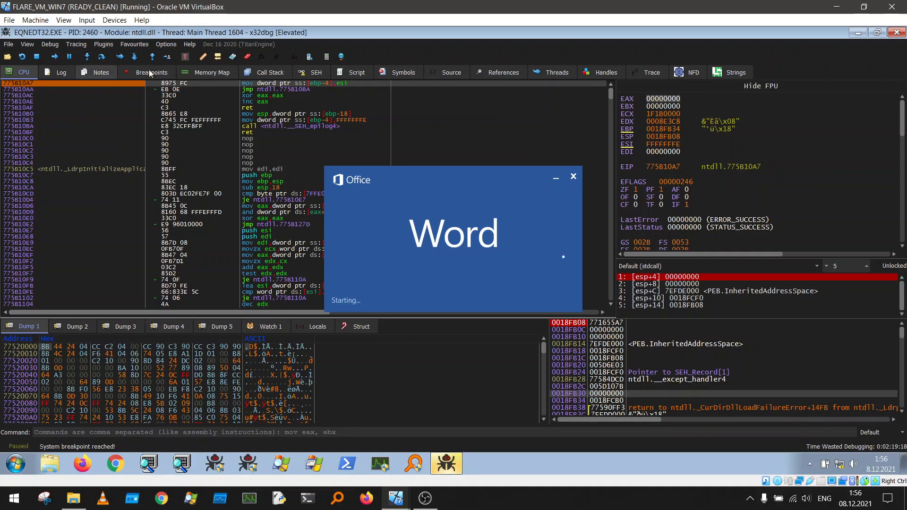
{"action": "left_click", "coordinate": [55, 57]}
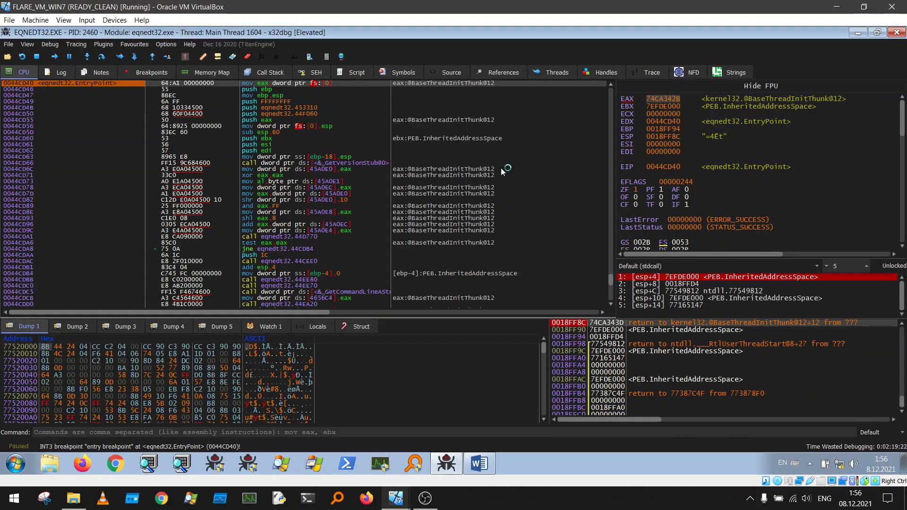
View the modules loaded in EQNEDT32.EXE and look at the Load library dialog, closing it without loading a DLL.
{"action": "left_click", "coordinate": [405, 72]}
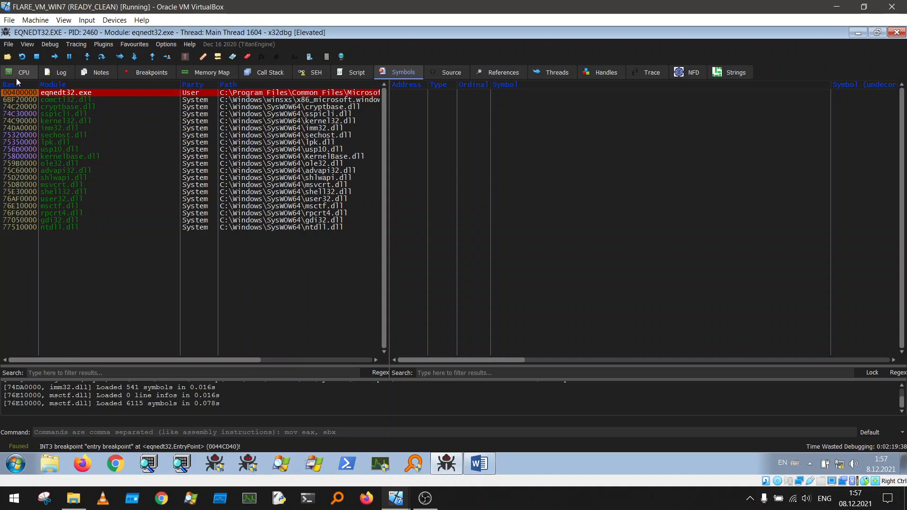
{"action": "right_click", "coordinate": [97, 242]}
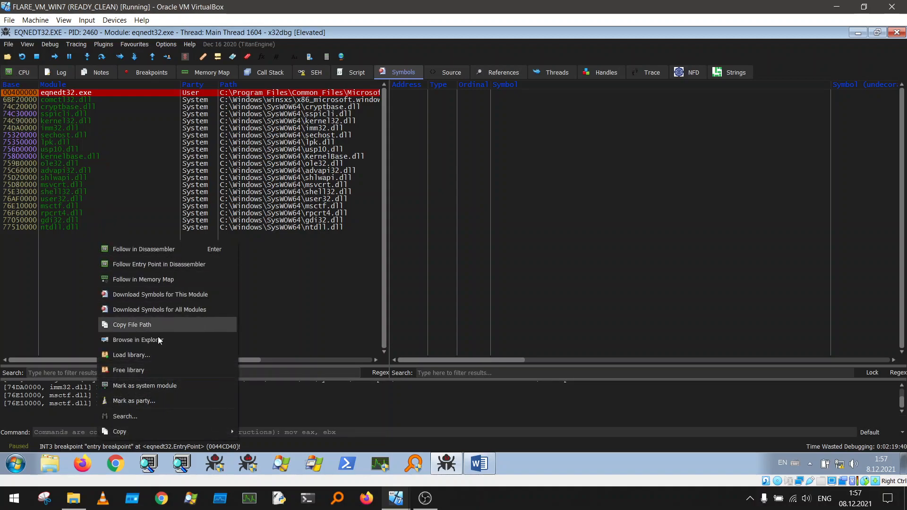
{"action": "left_click", "coordinate": [155, 356]}
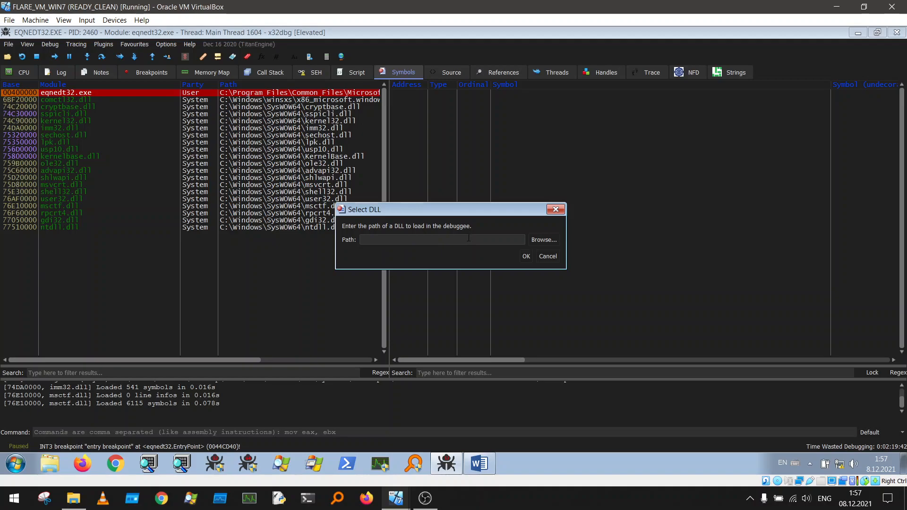
{"action": "left_click", "coordinate": [556, 209]}
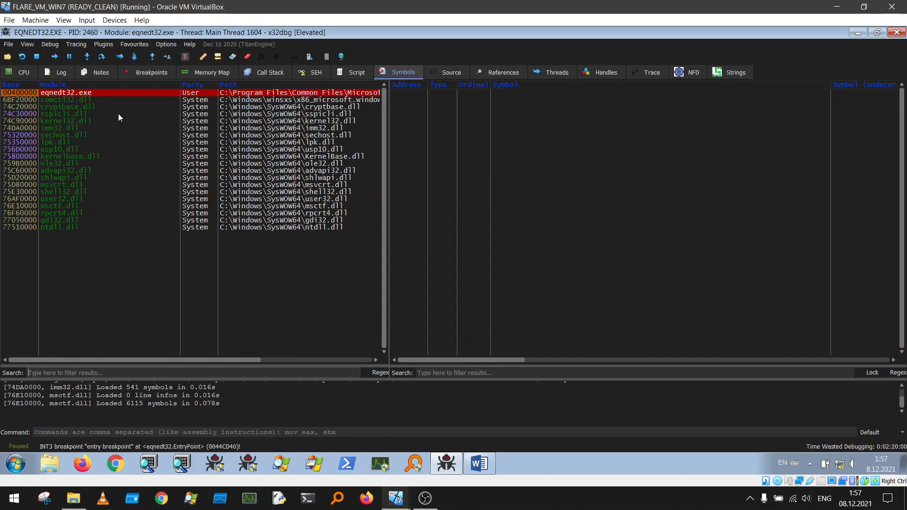
Set the debugger's break events to include DLL Load and System DLL Load, and save the settings.
{"action": "left_click", "coordinate": [166, 44]}
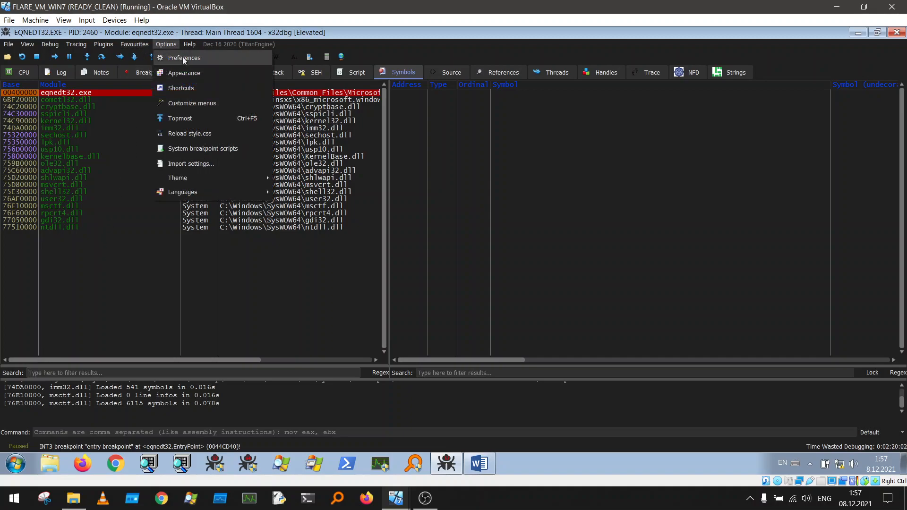
{"action": "left_click", "coordinate": [183, 58]}
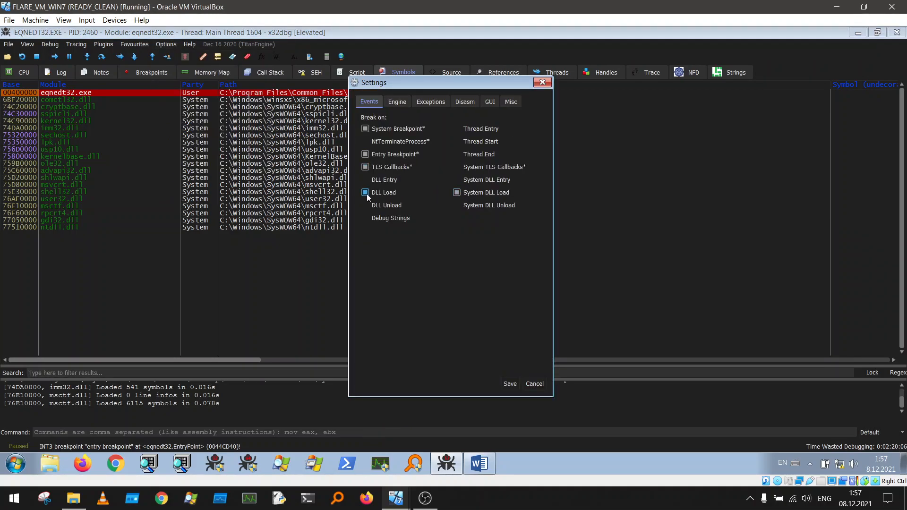
{"action": "left_click", "coordinate": [510, 385]}
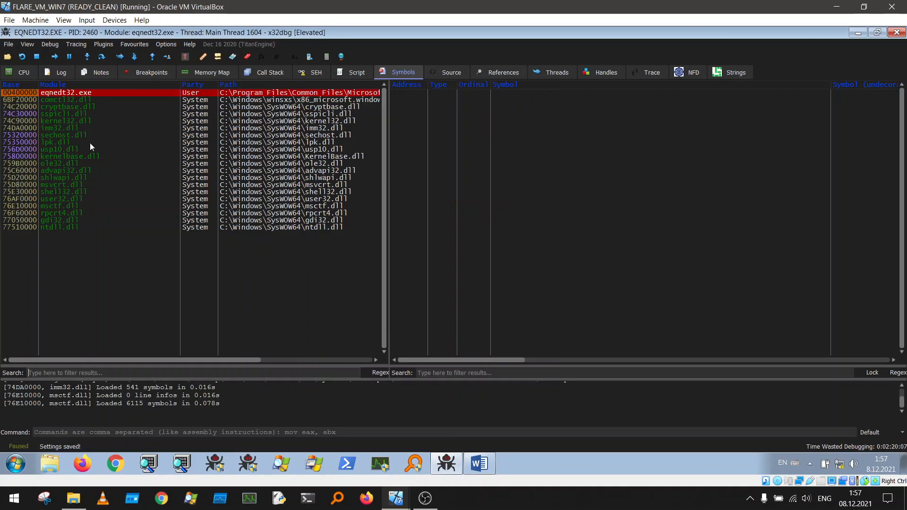
From the disassembly, run EQNEDT32.EXE through successive DLL load breaks up to dwmapi.dll, and bring the waiting Word window forward.
{"action": "left_click", "coordinate": [23, 72]}
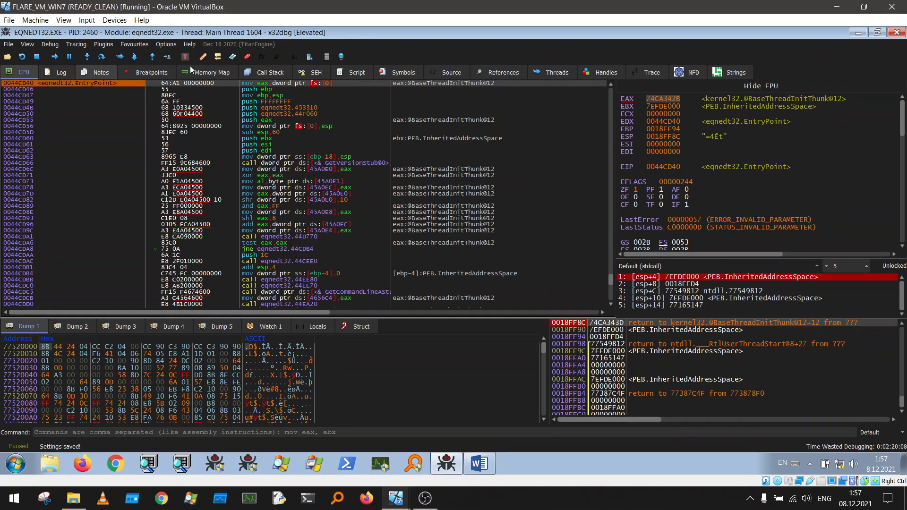
{"action": "left_click", "coordinate": [52, 58]}
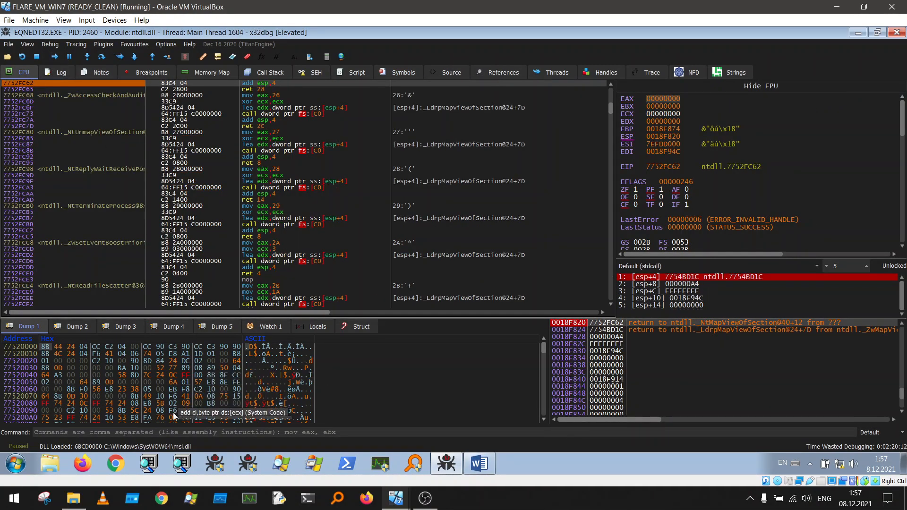
{"action": "left_click", "coordinate": [53, 57]}
{"action": "left_click", "coordinate": [53, 57]}
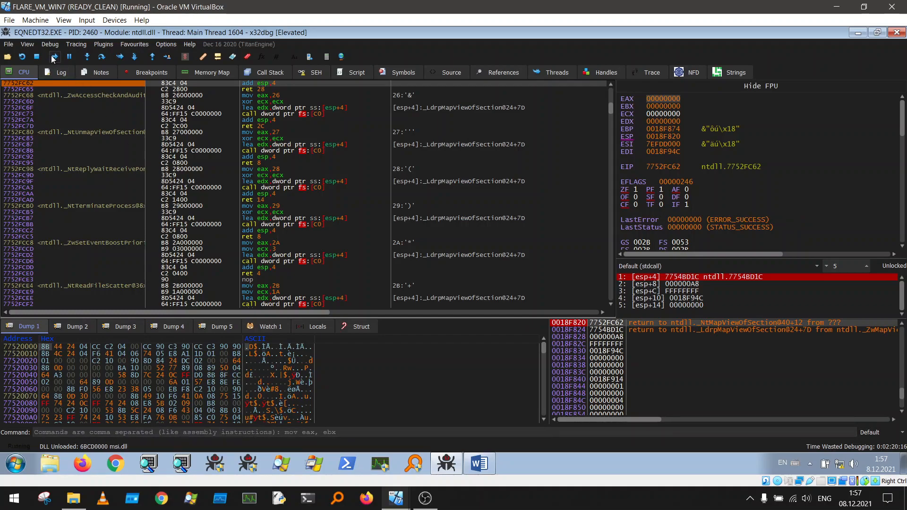
{"action": "left_click", "coordinate": [53, 57]}
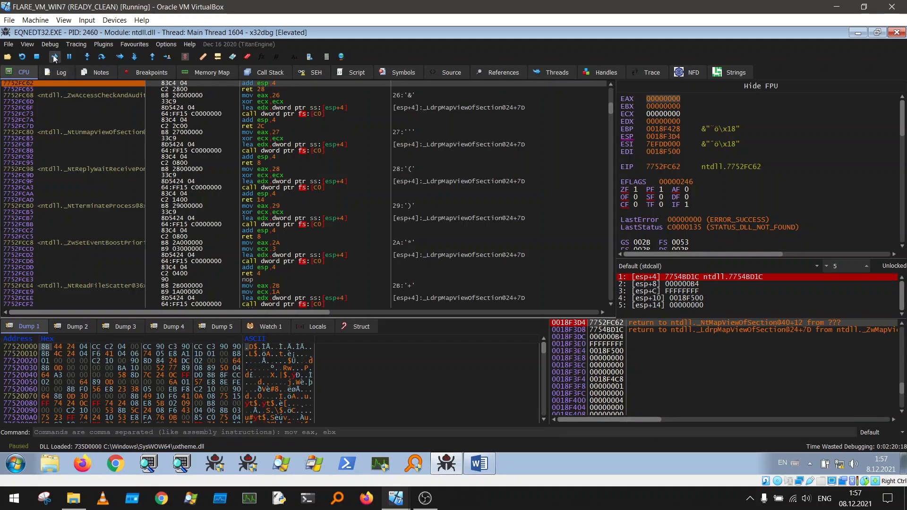
{"action": "left_click", "coordinate": [54, 57]}
{"action": "left_click", "coordinate": [54, 57]}
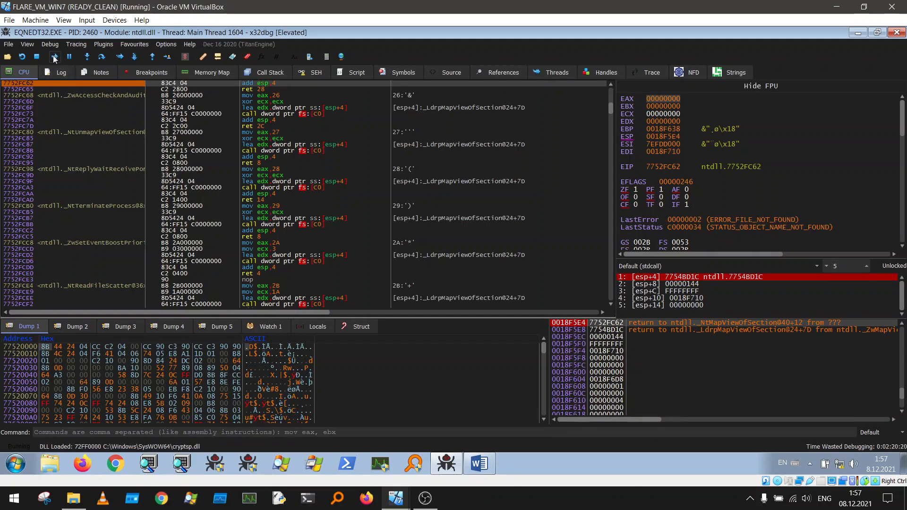
{"action": "left_click", "coordinate": [53, 57]}
{"action": "left_click", "coordinate": [54, 57]}
{"action": "left_click", "coordinate": [53, 57]}
{"action": "left_click", "coordinate": [54, 57]}
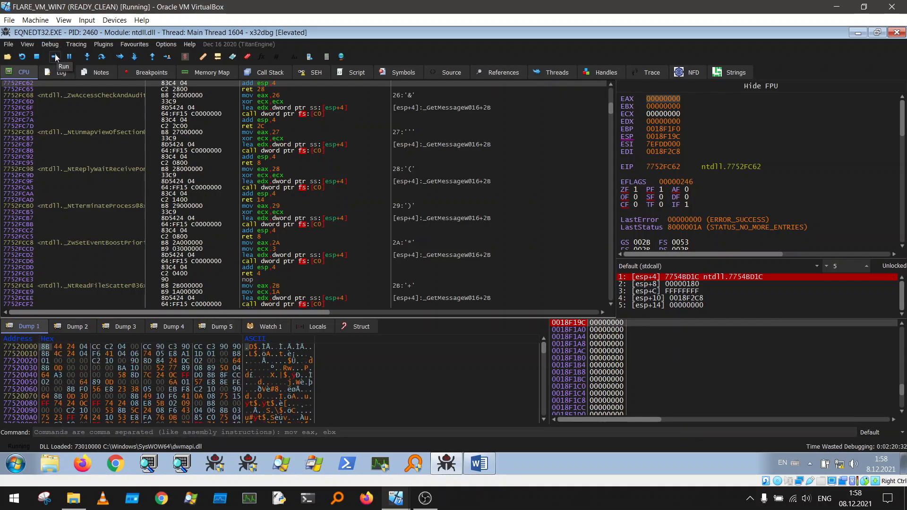
{"action": "left_click", "coordinate": [481, 464]}
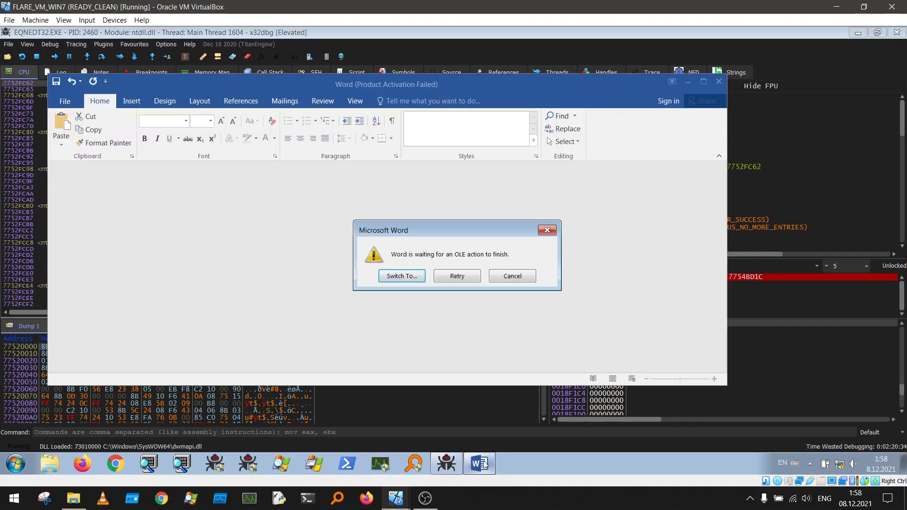
{"action": "left_click", "coordinate": [486, 465]}
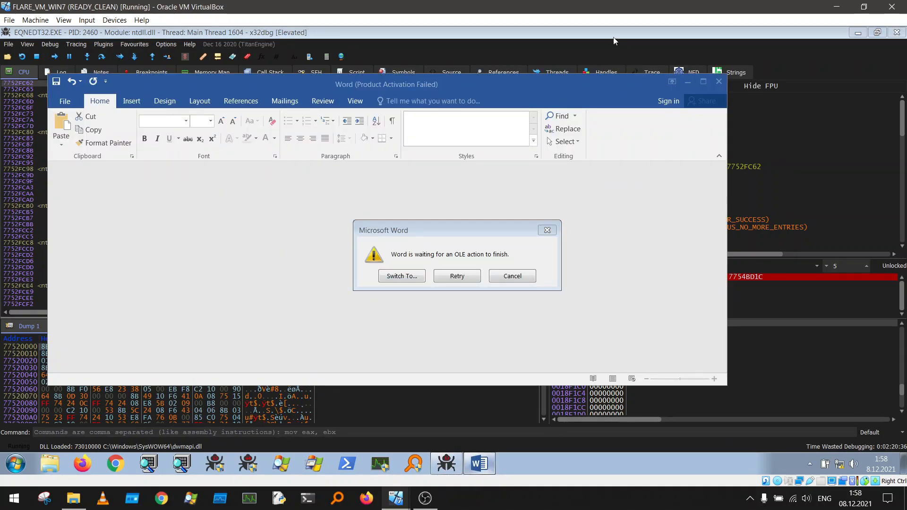
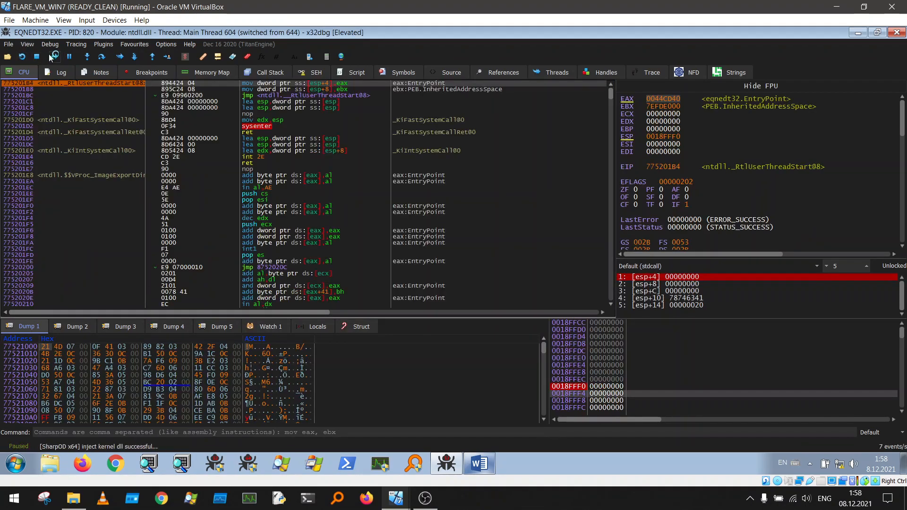
Run the restarted EQNEDT32.EXE through its DLL load breaks again until dwmapi.dll loads, and continue past it.
{"action": "left_click", "coordinate": [55, 57]}
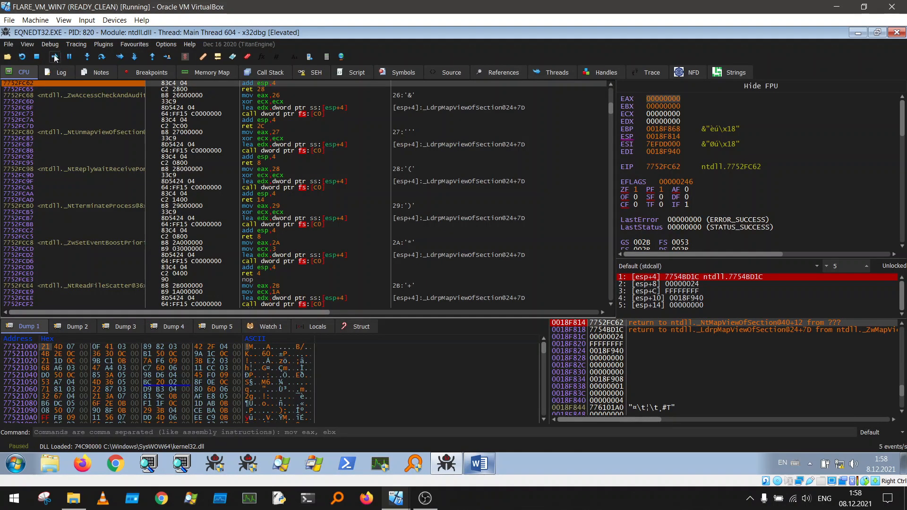
{"action": "left_click", "coordinate": [55, 56]}
{"action": "left_click", "coordinate": [55, 57]}
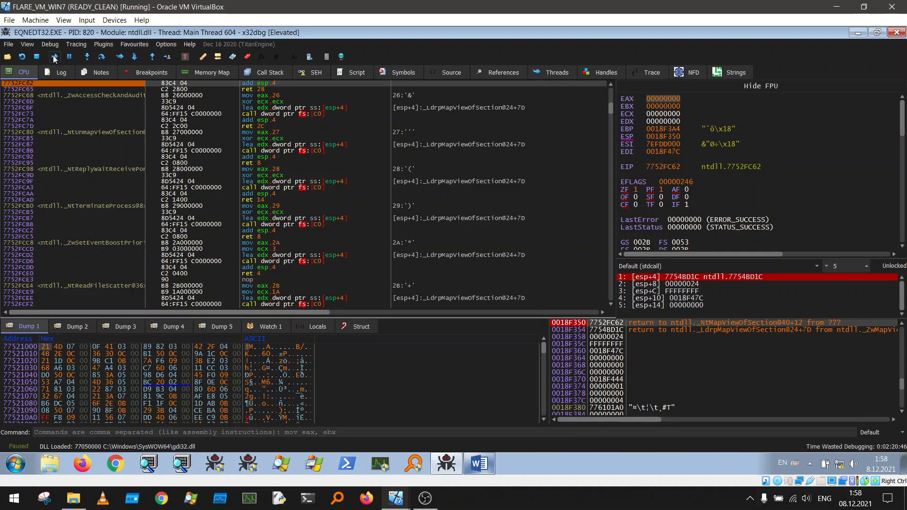
{"action": "left_click", "coordinate": [55, 56]}
{"action": "left_click", "coordinate": [54, 57]}
{"action": "left_click", "coordinate": [55, 56]}
{"action": "left_click", "coordinate": [55, 57]}
{"action": "left_click", "coordinate": [55, 57]}
{"action": "left_click", "coordinate": [54, 56]}
{"action": "left_click", "coordinate": [55, 56]}
{"action": "left_click", "coordinate": [55, 57]}
{"action": "left_click", "coordinate": [54, 57]}
{"action": "left_click", "coordinate": [55, 57]}
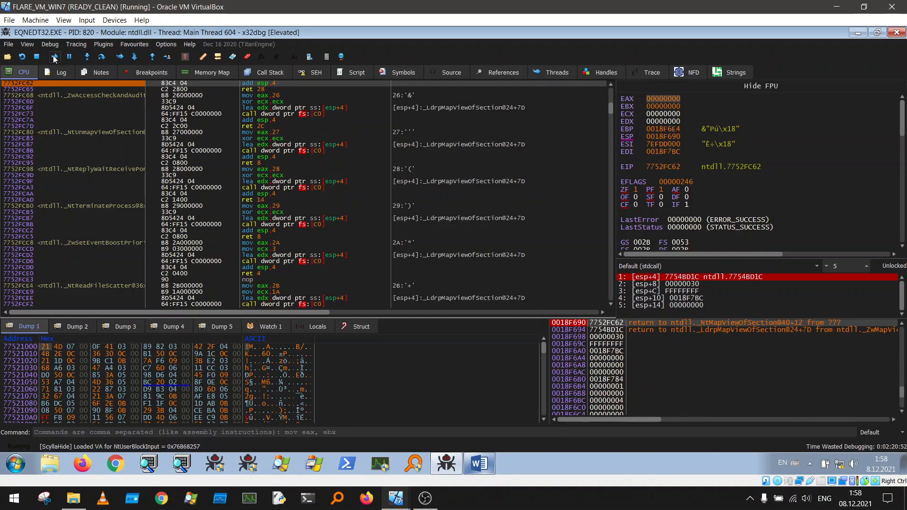
{"action": "left_click", "coordinate": [54, 57]}
{"action": "left_click", "coordinate": [55, 57]}
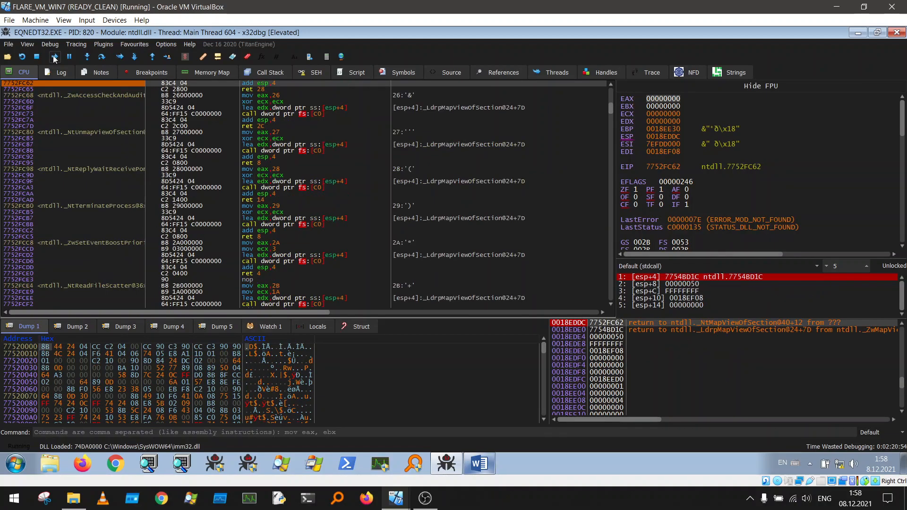
{"action": "left_click", "coordinate": [54, 56]}
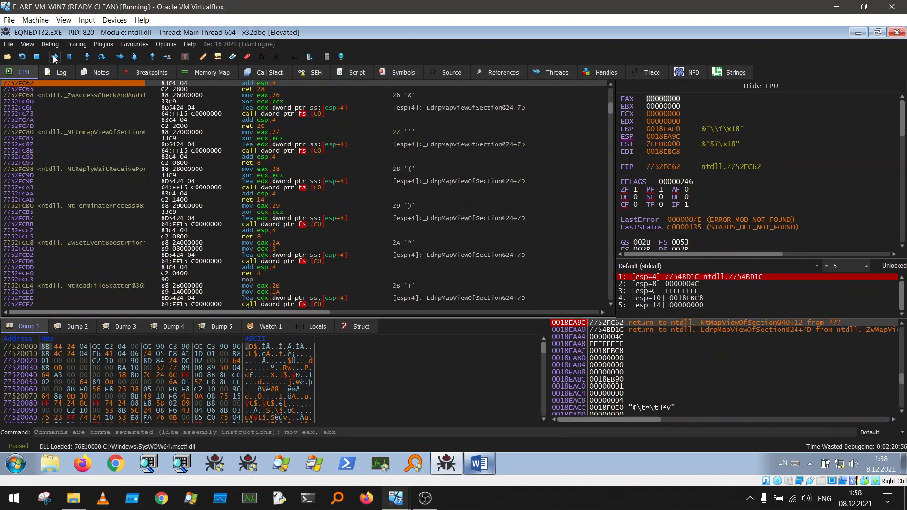
{"action": "left_click", "coordinate": [55, 56]}
{"action": "left_click", "coordinate": [55, 57]}
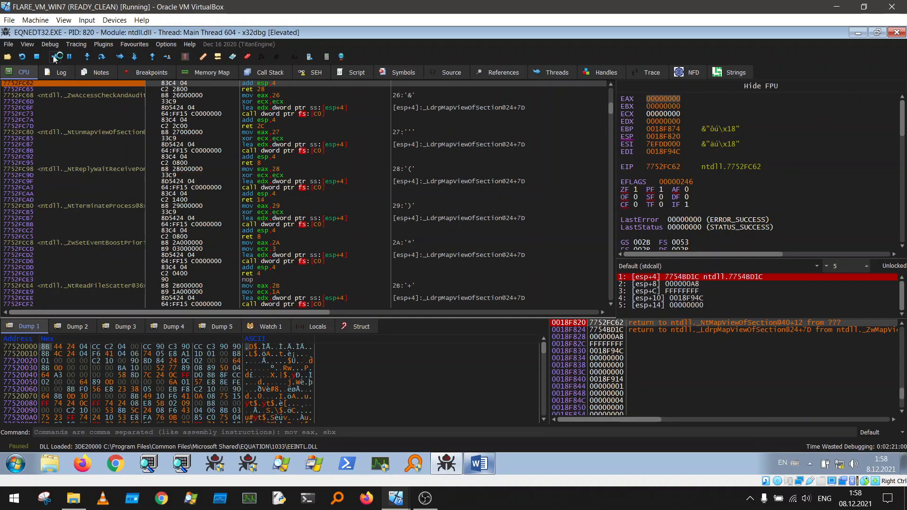
{"action": "left_click", "coordinate": [55, 56]}
{"action": "left_click", "coordinate": [55, 57]}
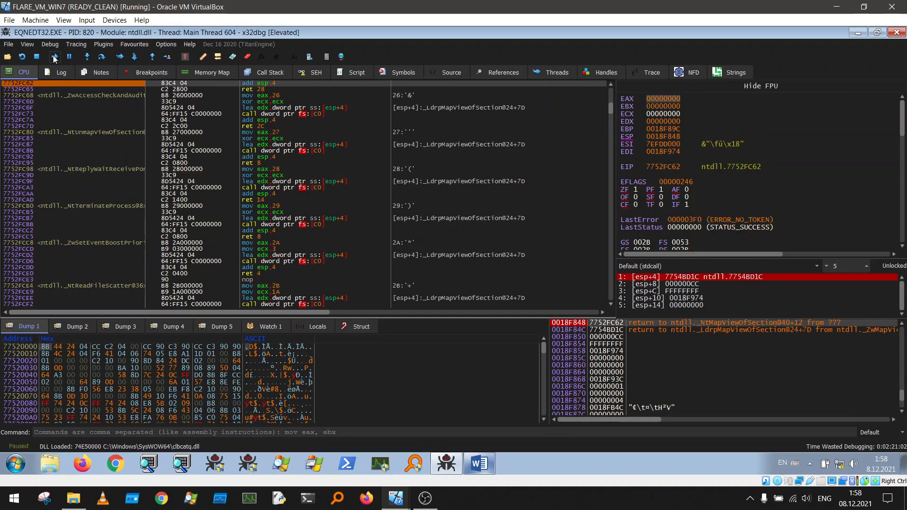
{"action": "left_click", "coordinate": [55, 57]}
{"action": "left_click", "coordinate": [55, 57]}
{"action": "left_click", "coordinate": [55, 56]}
{"action": "left_click", "coordinate": [54, 57]}
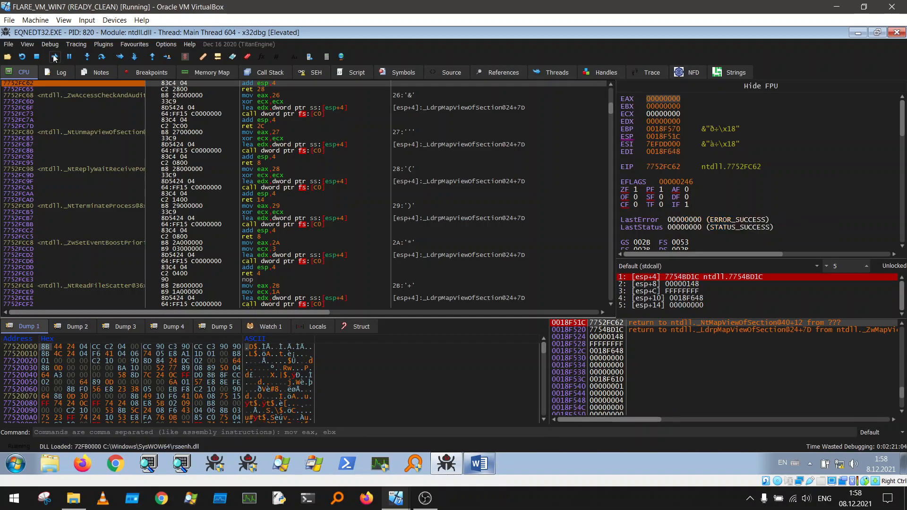
{"action": "left_click", "coordinate": [55, 57]}
{"action": "left_click", "coordinate": [55, 57]}
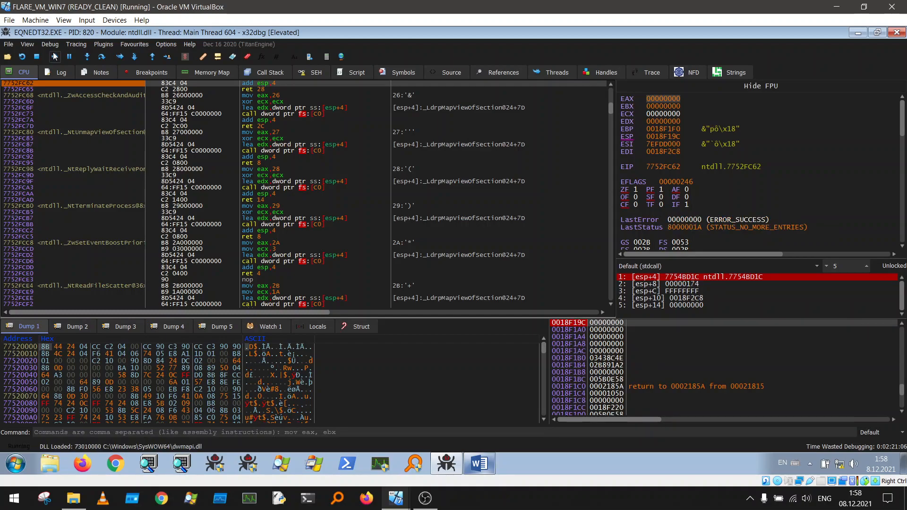
{"action": "left_click", "coordinate": [55, 56]}
Close the debugger, cancel Word's OLE wait dialog and close dot.rtf without saving changes.
{"action": "left_click", "coordinate": [892, 32]}
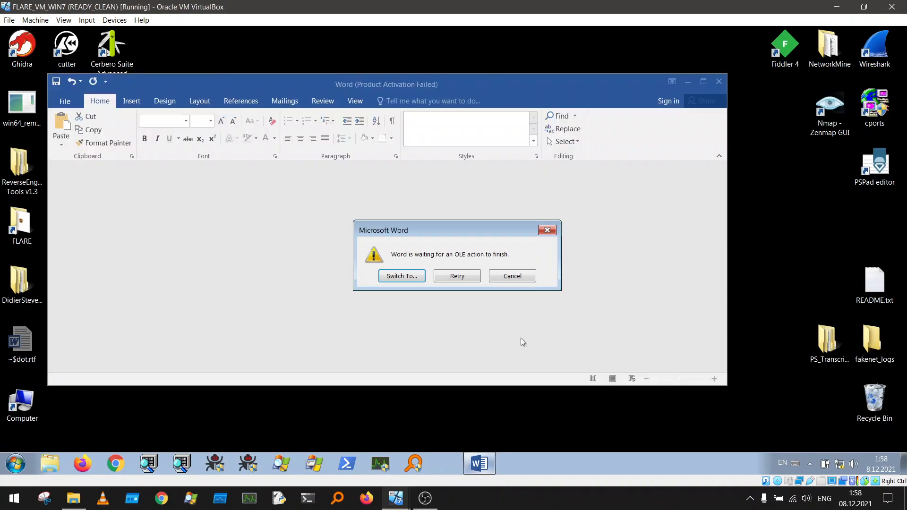
{"action": "left_click", "coordinate": [520, 274]}
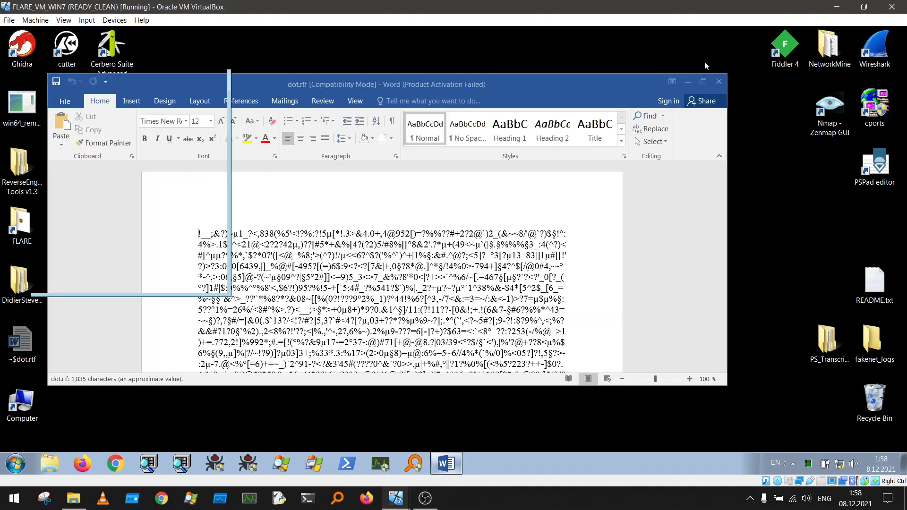
{"action": "key", "text": "ctrl+shift+Escape"}
{"action": "left_click", "coordinate": [217, 41]}
{"action": "left_click", "coordinate": [719, 83]}
{"action": "left_click", "coordinate": [719, 83]}
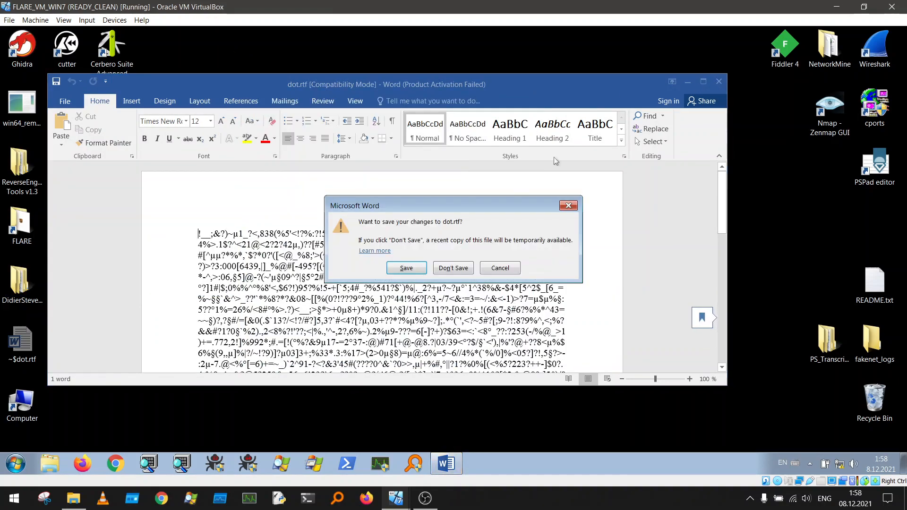
{"action": "left_click", "coordinate": [454, 266]}
Reopen dot.rtf and run EQNEDT32.EXE in x32dbg through successive DLL load breaks up to clbcatq.dll.
{"action": "left_click", "coordinate": [336, 166]}
{"action": "double_click", "coordinate": [345, 166]}
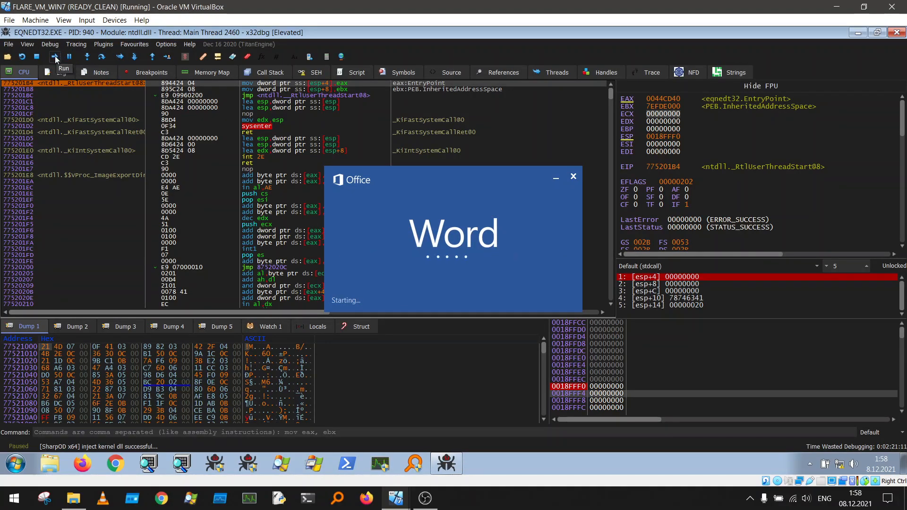
{"action": "left_click", "coordinate": [55, 57]}
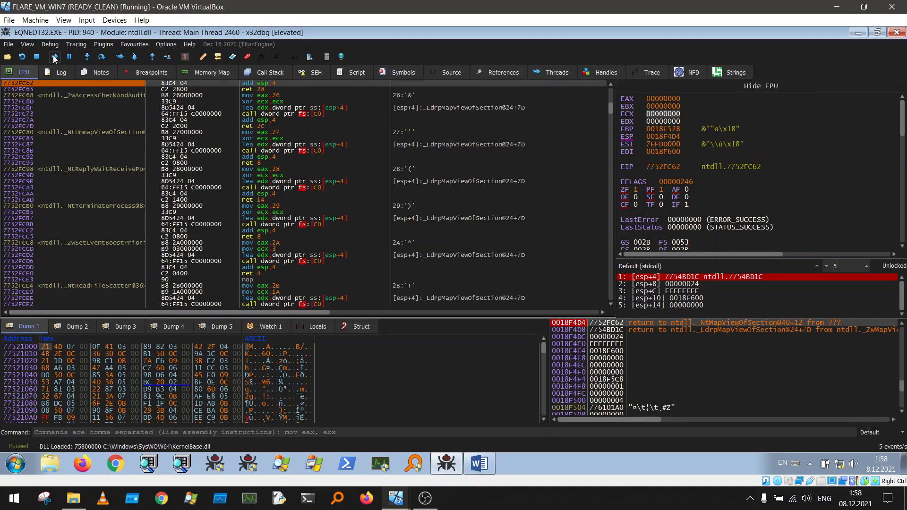
{"action": "left_click", "coordinate": [54, 58]}
{"action": "left_click", "coordinate": [54, 57]}
{"action": "left_click", "coordinate": [54, 57]}
{"action": "left_click", "coordinate": [55, 57]}
{"action": "left_click", "coordinate": [54, 57]}
{"action": "left_click", "coordinate": [54, 57]}
{"action": "left_click", "coordinate": [55, 57]}
{"action": "left_click", "coordinate": [54, 57]}
{"action": "left_click", "coordinate": [54, 57]}
{"action": "left_click", "coordinate": [53, 57]}
{"action": "left_click", "coordinate": [53, 56]}
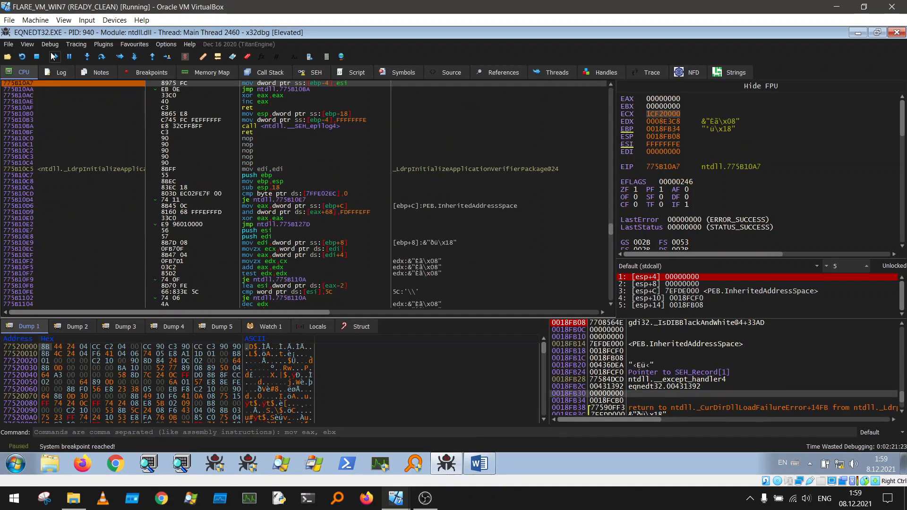
{"action": "left_click", "coordinate": [53, 56]}
{"action": "left_click", "coordinate": [53, 55]}
{"action": "left_click", "coordinate": [54, 56]}
{"action": "left_click", "coordinate": [51, 53]}
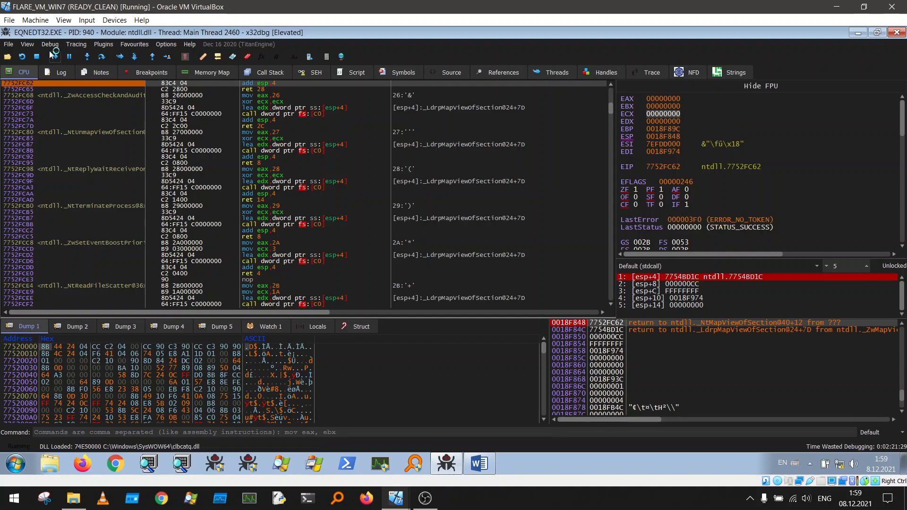
Resume execution repeatedly through the DLL-load breaks until urlmon.dll is loaded, and show the loaded modules with their symbols.
{"action": "left_click", "coordinate": [51, 53]}
{"action": "left_click", "coordinate": [52, 55]}
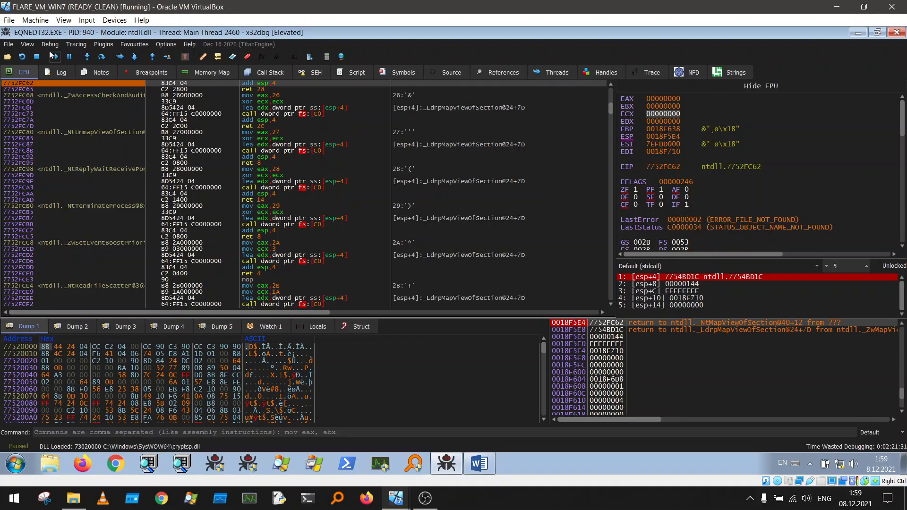
{"action": "left_click", "coordinate": [52, 55]}
{"action": "left_click", "coordinate": [52, 55]}
{"action": "left_click", "coordinate": [52, 55]}
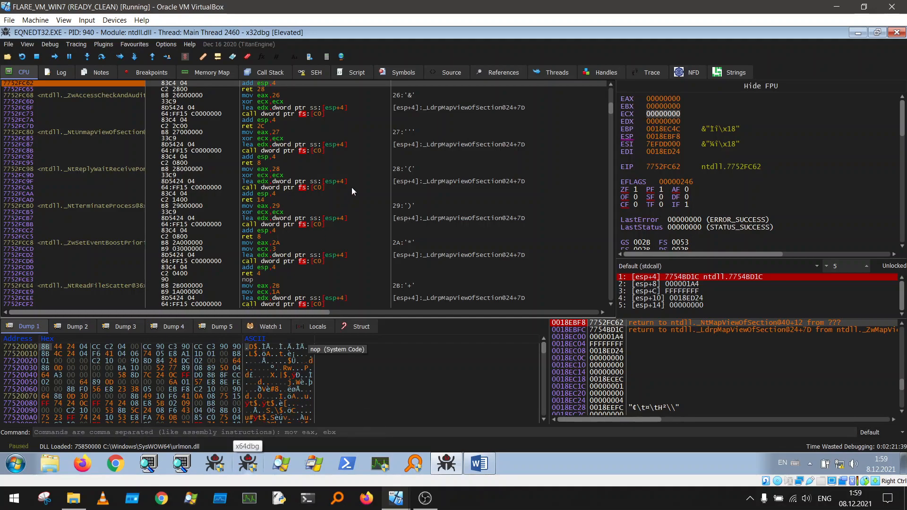
{"action": "left_click", "coordinate": [402, 72]}
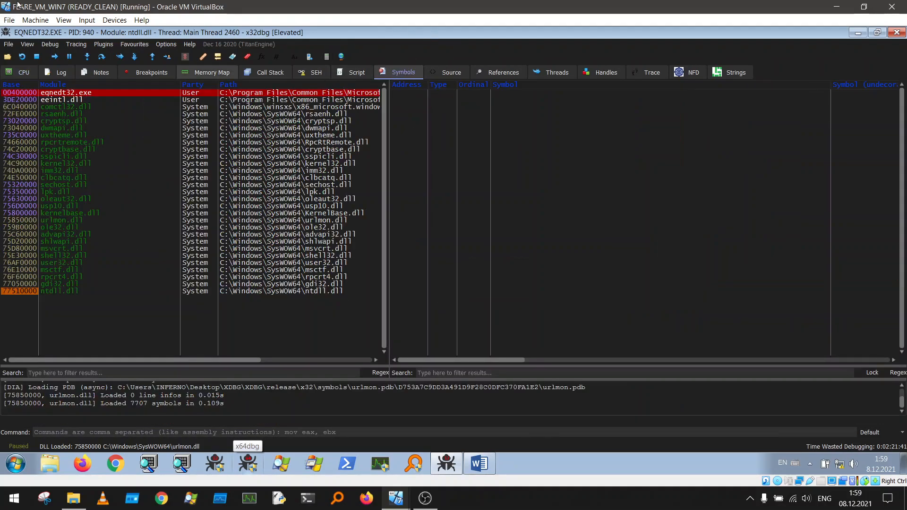
Disable breaking on DLL Load and System DLL Load in the debugger's event preferences and save the settings.
{"action": "left_click", "coordinate": [157, 45]}
{"action": "left_click", "coordinate": [177, 59]}
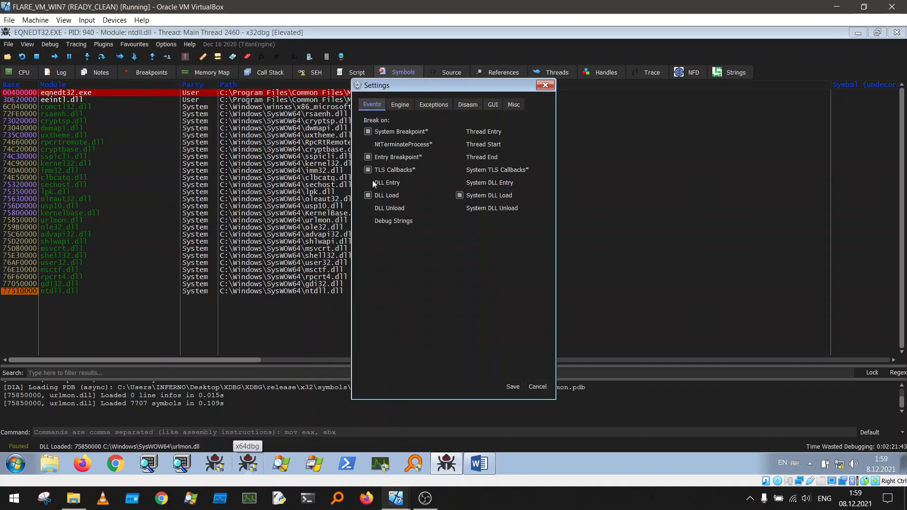
{"action": "left_click", "coordinate": [461, 196]}
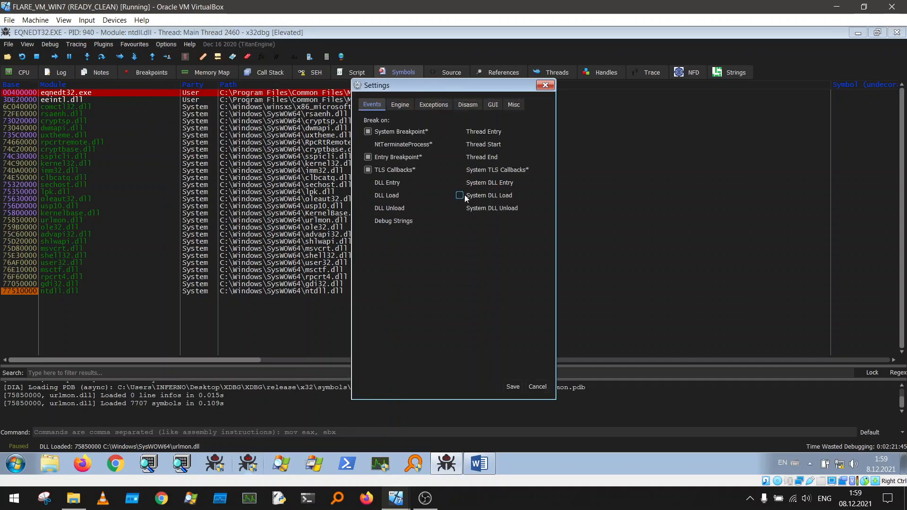
{"action": "left_click", "coordinate": [513, 388]}
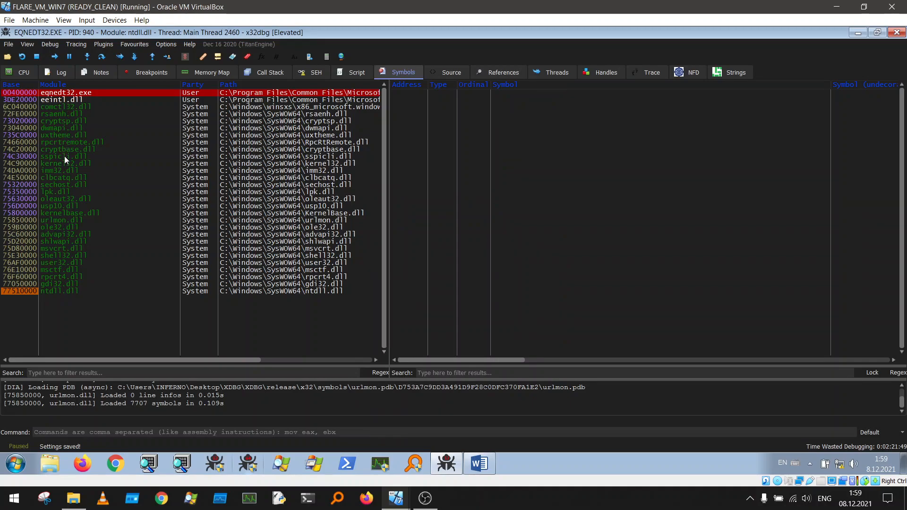
Filter the urlmon.dll symbols by "urldown" and set a breakpoint on the URLDownloadToFileW export.
{"action": "left_click", "coordinate": [61, 220]}
{"action": "left_click", "coordinate": [494, 371]}
{"action": "type", "text": "urldown"}
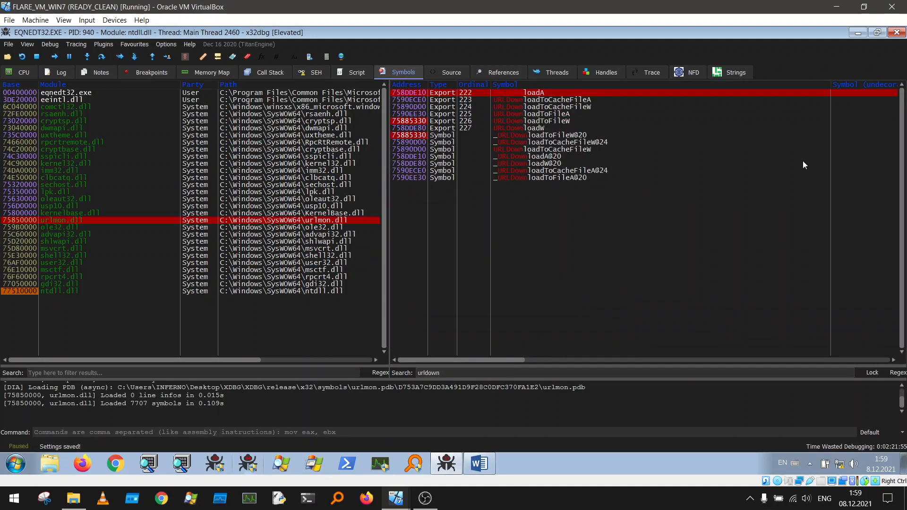
{"action": "left_click", "coordinate": [540, 121]}
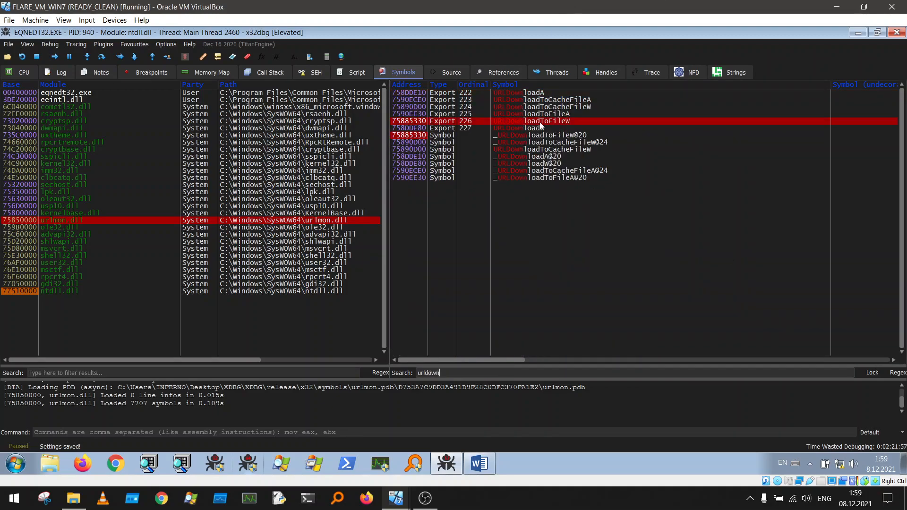
{"action": "right_click", "coordinate": [465, 124]}
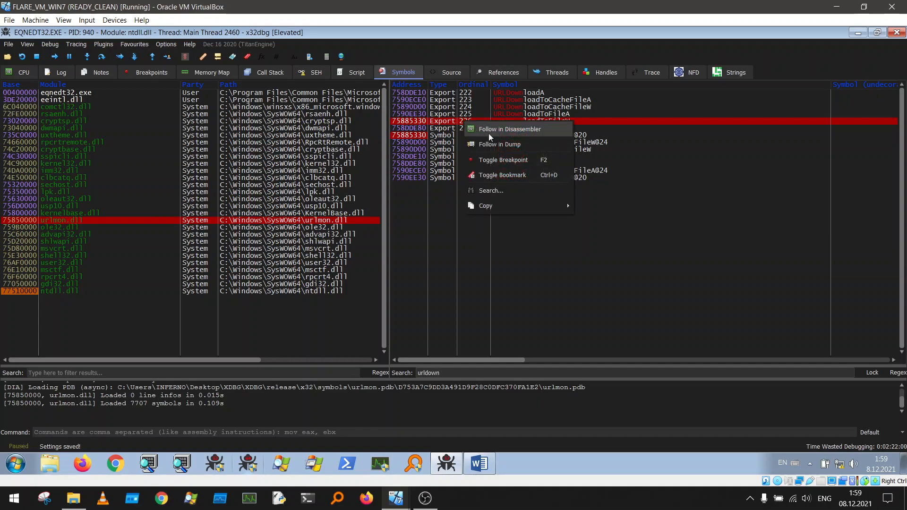
{"action": "left_click", "coordinate": [429, 124]}
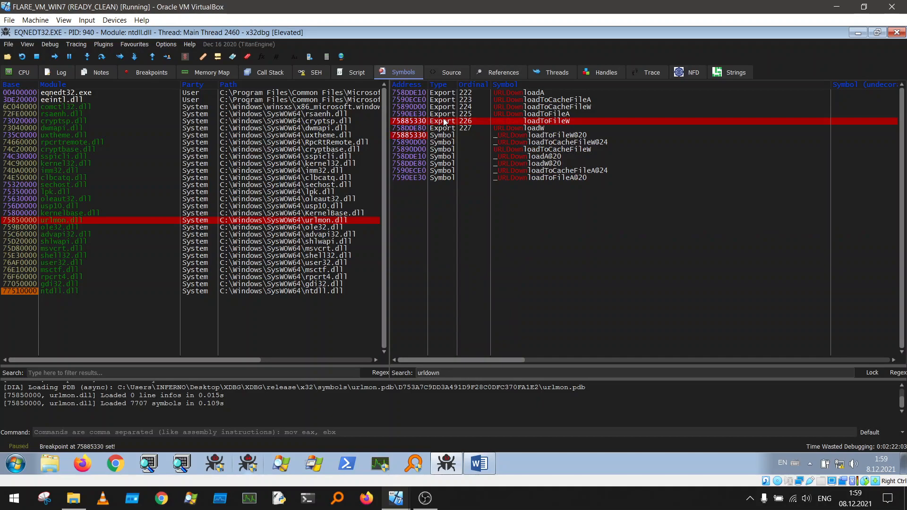
Delete the old breakpoints from 00941761 to 00941850, keeping only the one on URLDownloadToFileW.
{"action": "left_click", "coordinate": [152, 72]}
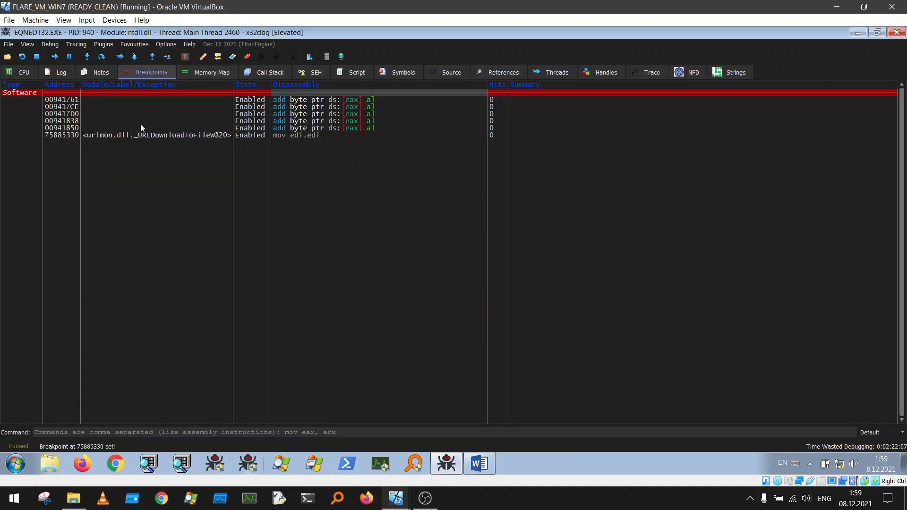
{"action": "left_click", "coordinate": [174, 136]}
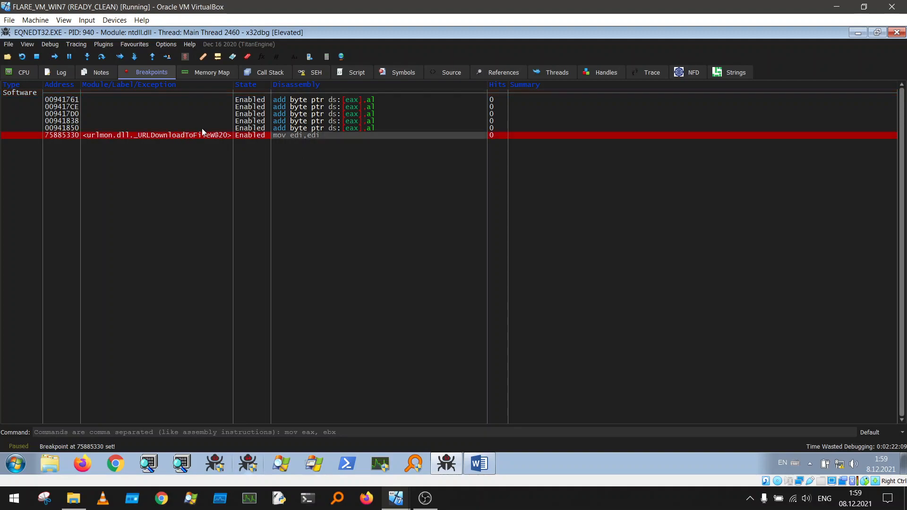
{"action": "left_click", "coordinate": [141, 100]}
{"action": "key", "text": "Delete"}
{"action": "key", "text": "Delete"}
{"action": "key", "text": "Delete"}
{"action": "key", "text": "Delete"}
{"action": "key", "text": "Delete"}
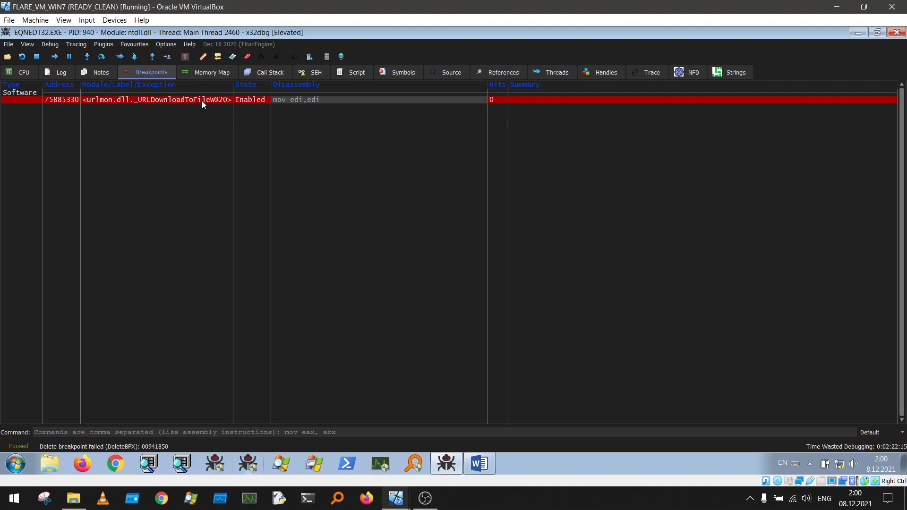
Review the break-on event settings without changing them and resume execution to the URLDownloadToFileW breakpoint.
{"action": "left_click", "coordinate": [28, 73]}
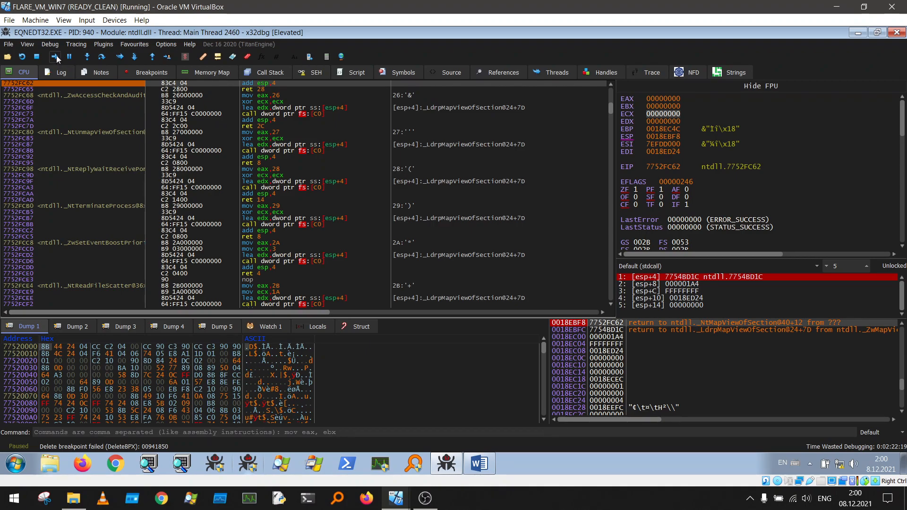
{"action": "left_click", "coordinate": [163, 45]}
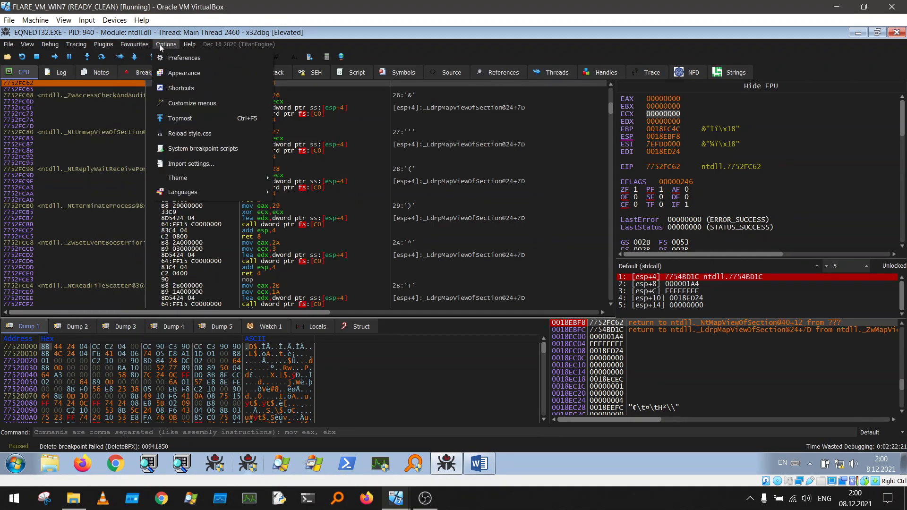
{"action": "left_click", "coordinate": [175, 57]}
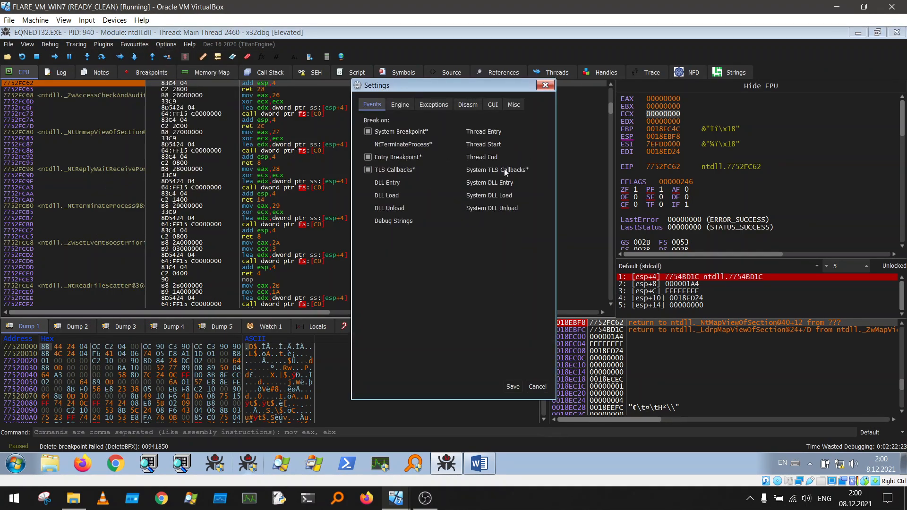
{"action": "left_click", "coordinate": [545, 85]}
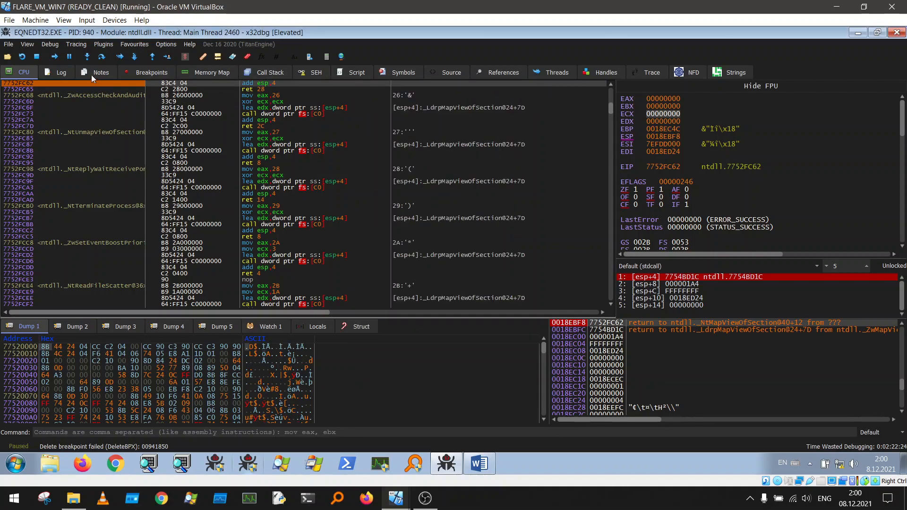
{"action": "left_click", "coordinate": [55, 57]}
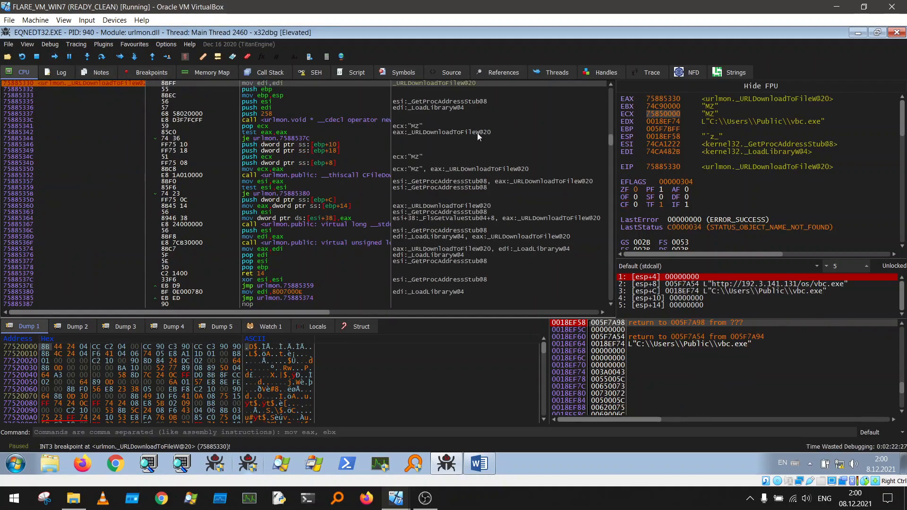
Follow the call stack entry for 005F7A98 to the shellcode that called URLDownloadToFileW.
{"action": "scroll", "coordinate": [429, 104], "scroll_direction": "up", "scroll_amount": 1}
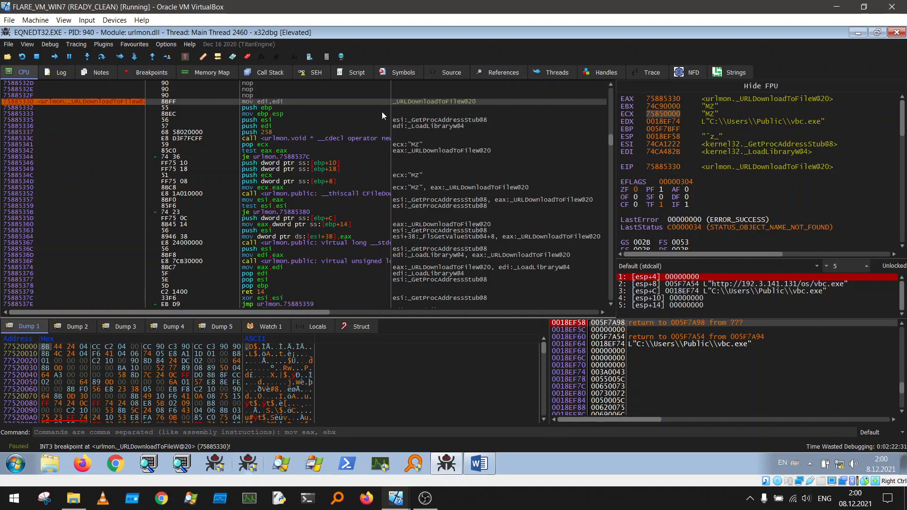
{"action": "scroll", "coordinate": [349, 101], "scroll_direction": "down", "scroll_amount": 1}
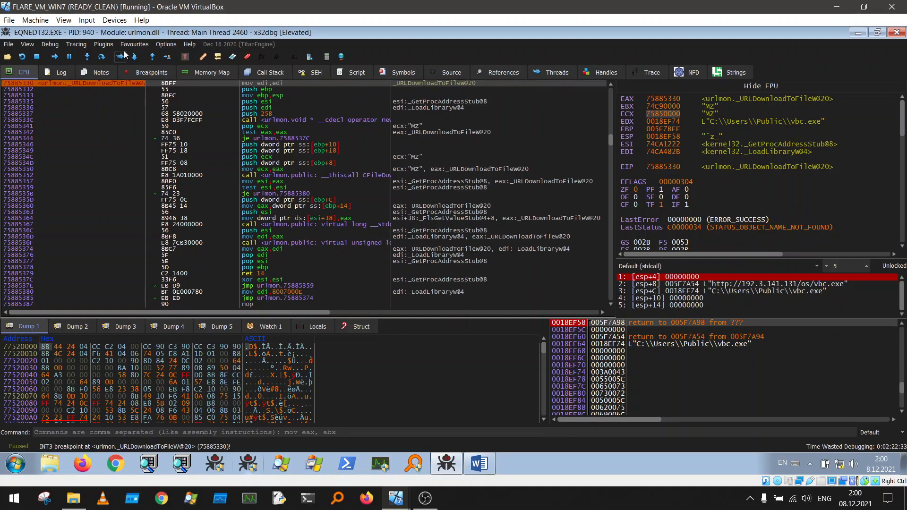
{"action": "left_click", "coordinate": [272, 72]}
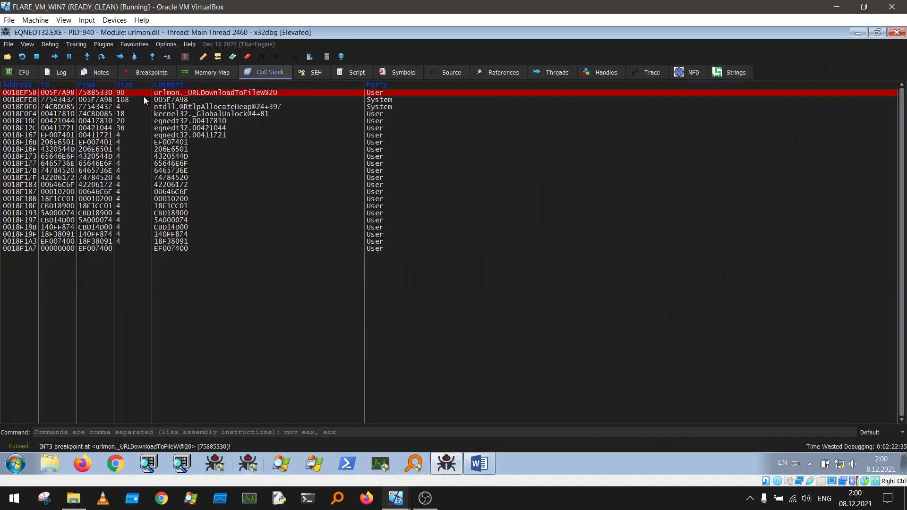
{"action": "left_click", "coordinate": [88, 101]}
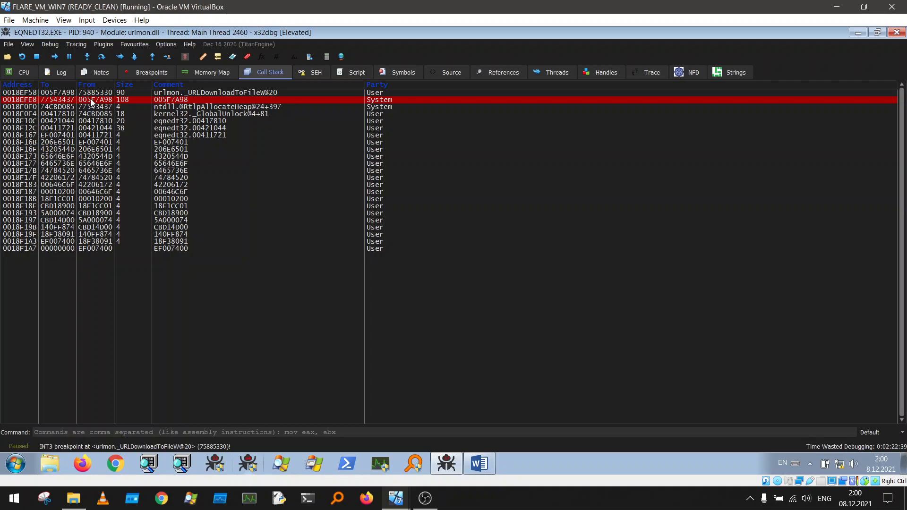
{"action": "double_click", "coordinate": [92, 101]}
{"action": "scroll", "coordinate": [411, 139], "scroll_direction": "up", "scroll_amount": 2}
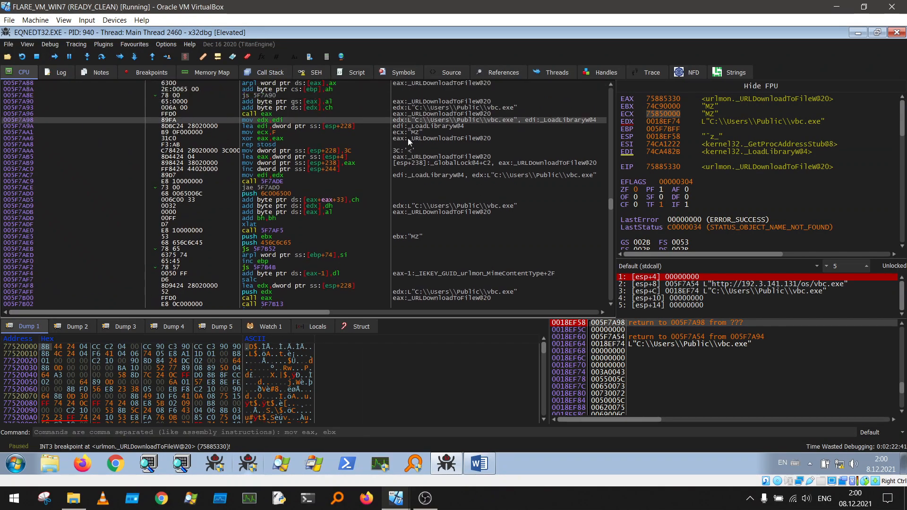
Set a breakpoint on the call eax instruction at 005F7A96, which calls URLDownloadToFileW.
{"action": "left_click", "coordinate": [278, 113]}
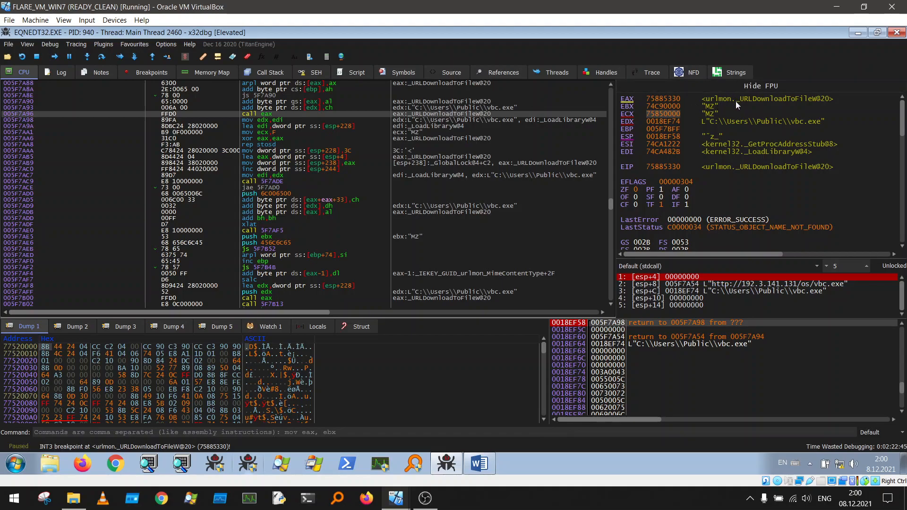
{"action": "scroll", "coordinate": [370, 137], "scroll_direction": "up", "scroll_amount": 5}
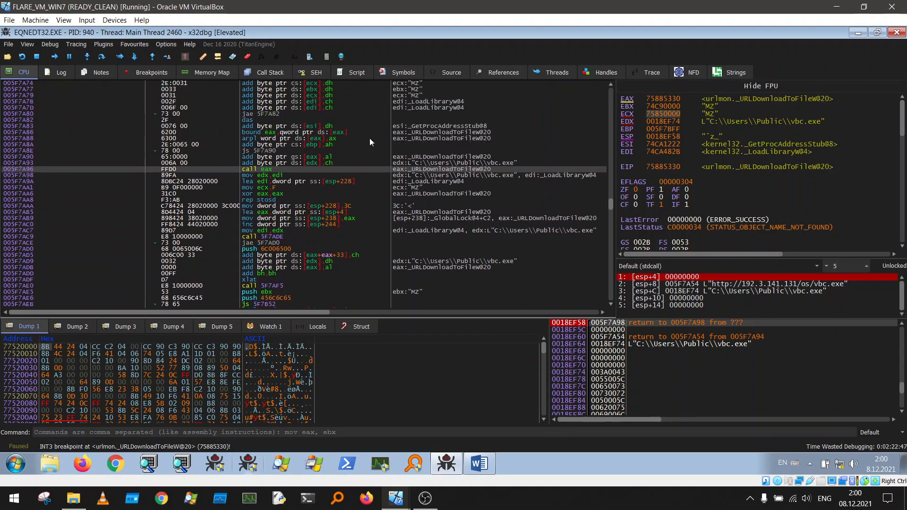
{"action": "scroll", "coordinate": [319, 189], "scroll_direction": "down", "scroll_amount": 5}
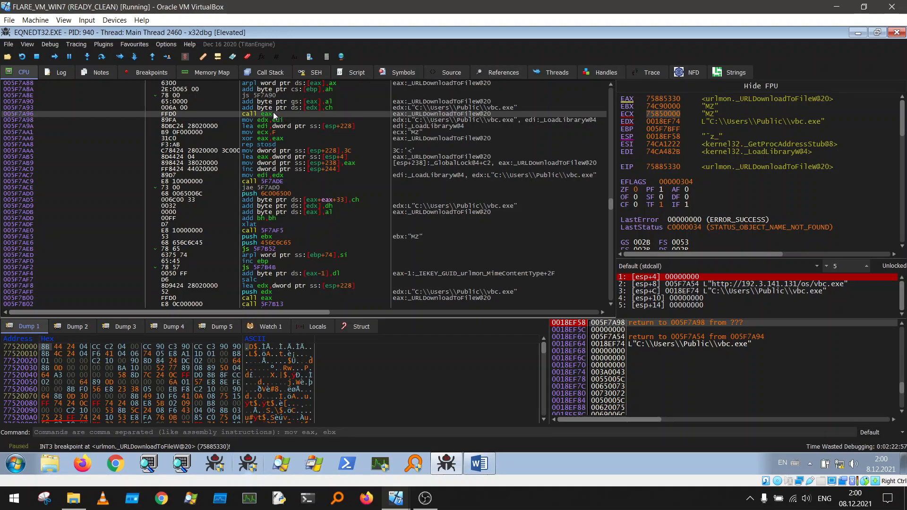
{"action": "key", "text": "F2"}
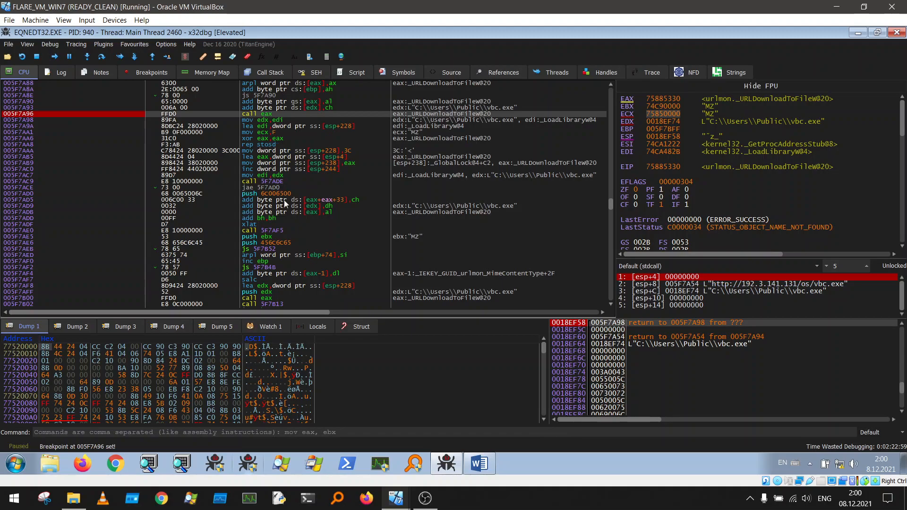
Set a breakpoint on the call eax instruction at 005F7B00 further down the shellcode.
{"action": "scroll", "coordinate": [283, 198], "scroll_direction": "down", "scroll_amount": 2}
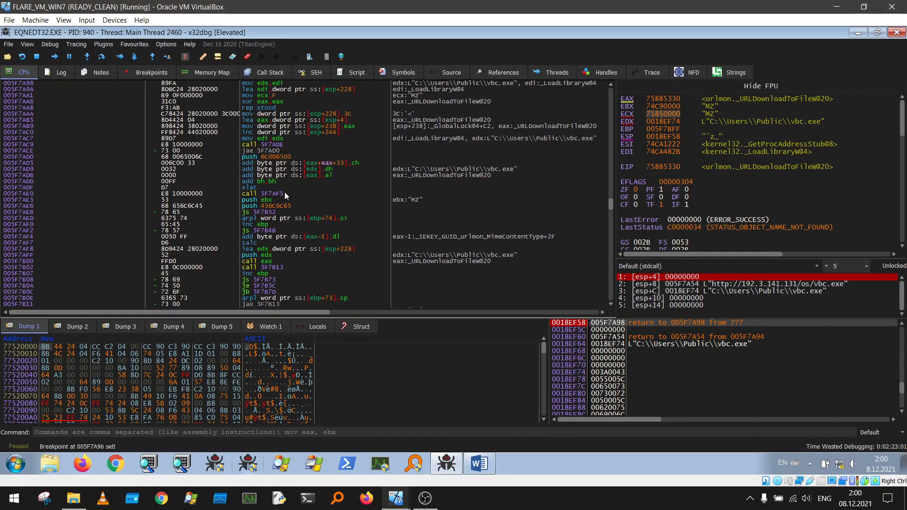
{"action": "scroll", "coordinate": [270, 231], "scroll_direction": "down", "scroll_amount": 1}
{"action": "left_click", "coordinate": [275, 243]}
{"action": "key", "text": "F2"}
Set breakpoints on the call esi instruction at 005F7B14 and the call eax instruction at 005F7B18.
{"action": "scroll", "coordinate": [275, 244], "scroll_direction": "down", "scroll_amount": 2}
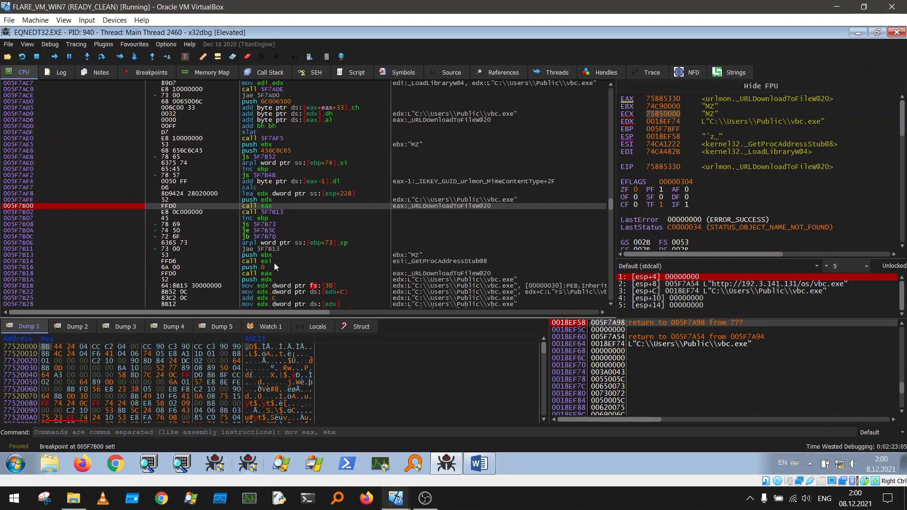
{"action": "left_click", "coordinate": [274, 262]}
{"action": "key", "text": "F2"}
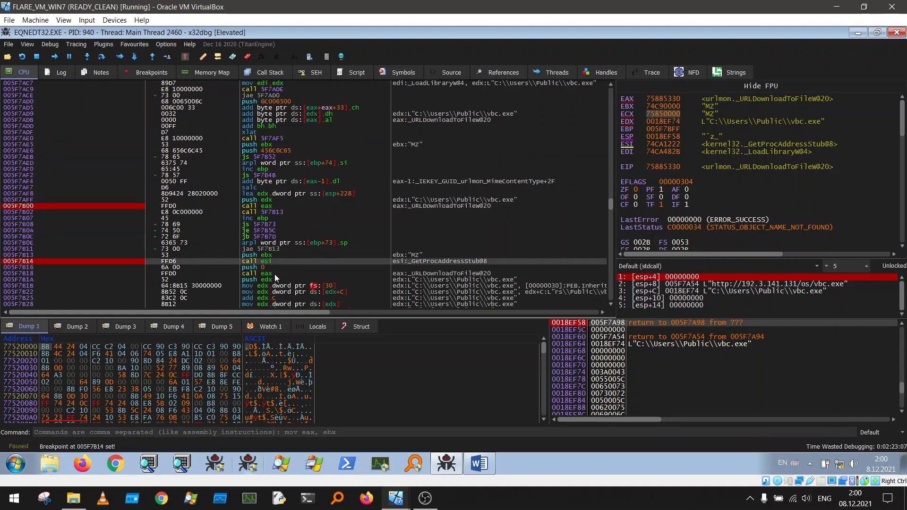
{"action": "left_click", "coordinate": [274, 274]}
{"action": "key", "text": "F2"}
Set a breakpoint on the call edi instruction at 005F7A29 and resume execution to the breakpoint at 005F7B00.
{"action": "scroll", "coordinate": [274, 270], "scroll_direction": "down", "scroll_amount": 6}
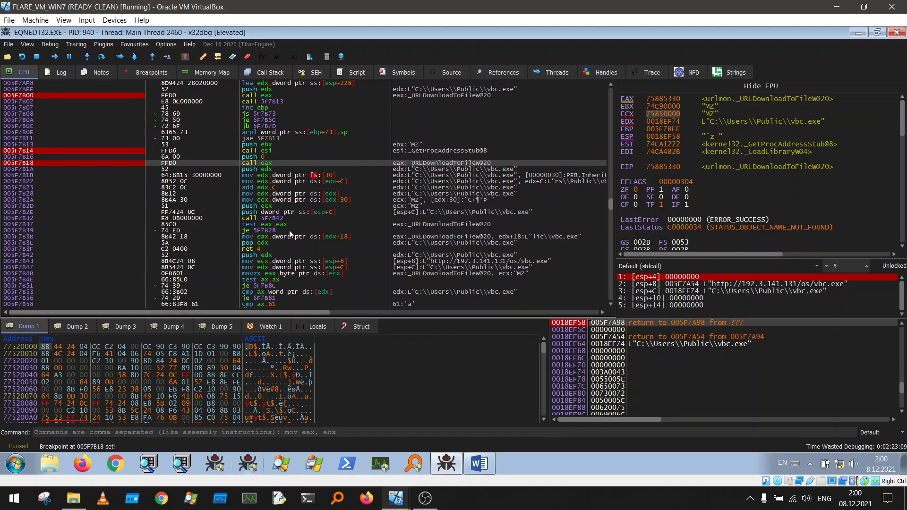
{"action": "scroll", "coordinate": [308, 228], "scroll_direction": "down", "scroll_amount": 2}
{"action": "scroll", "coordinate": [312, 217], "scroll_direction": "up", "scroll_amount": 14}
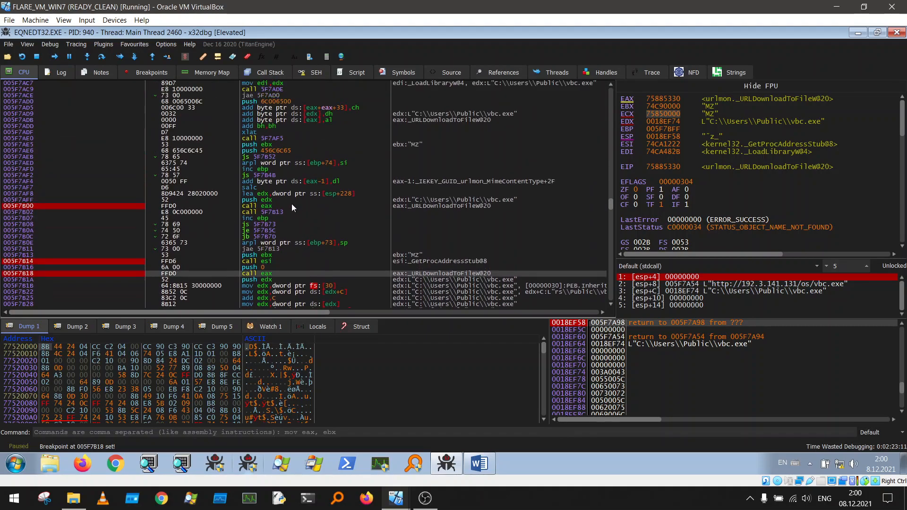
{"action": "scroll", "coordinate": [302, 194], "scroll_direction": "up", "scroll_amount": 13}
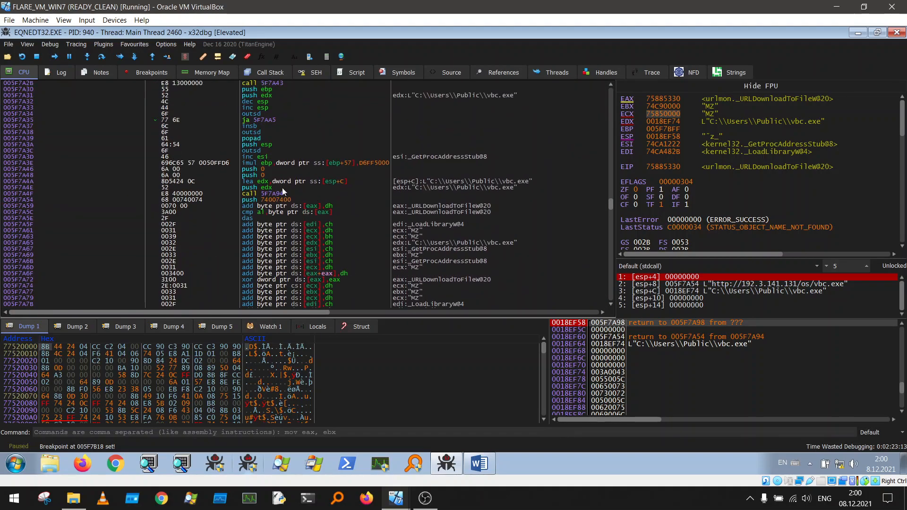
{"action": "scroll", "coordinate": [284, 164], "scroll_direction": "up", "scroll_amount": 3}
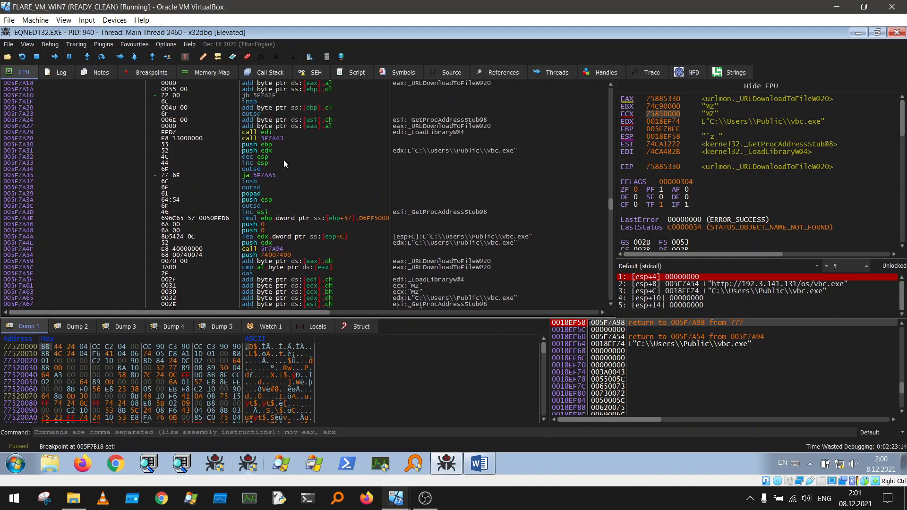
{"action": "left_click", "coordinate": [282, 133]}
{"action": "key", "text": "F2"}
{"action": "left_click", "coordinate": [57, 57]}
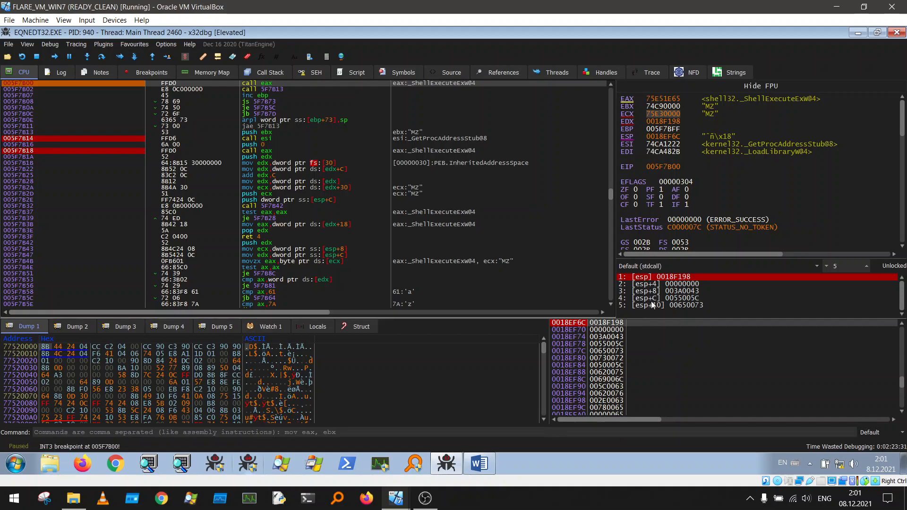
Follow the ShellExecuteExW argument on the stack into the dump, follow the pointer stored at 0018F1A8, and select the file path string.
{"action": "right_click", "coordinate": [610, 326]}
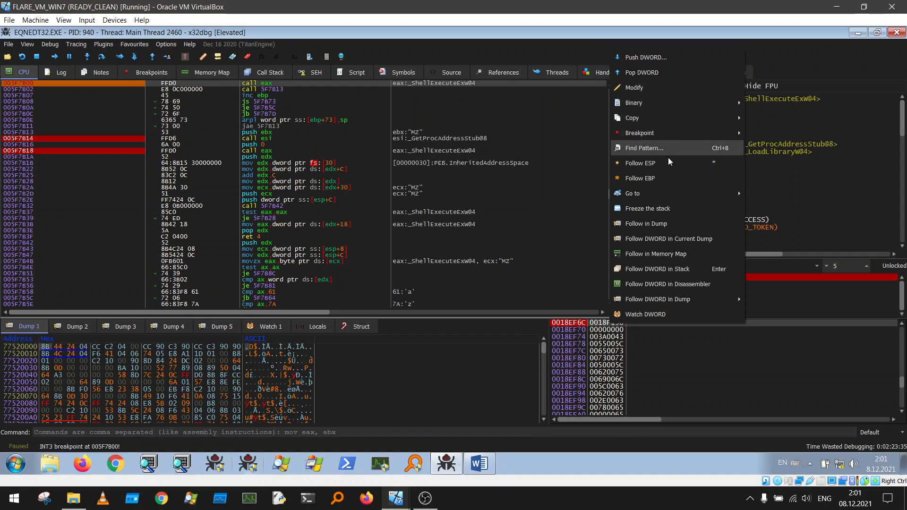
{"action": "left_click", "coordinate": [692, 239]}
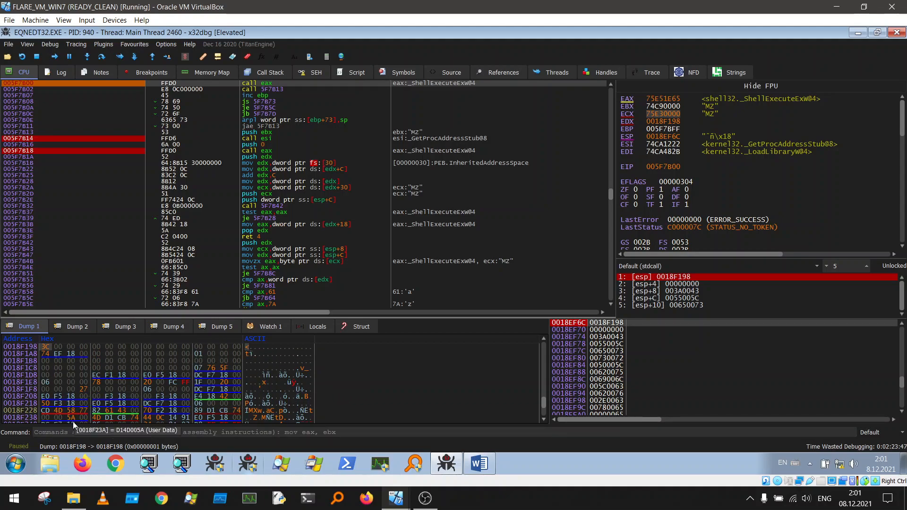
{"action": "left_click", "coordinate": [41, 355]}
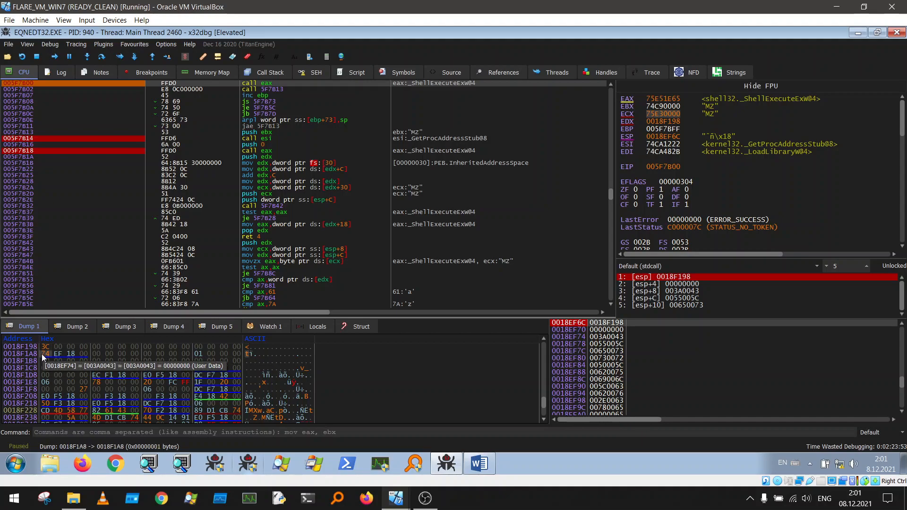
{"action": "right_click", "coordinate": [42, 355]}
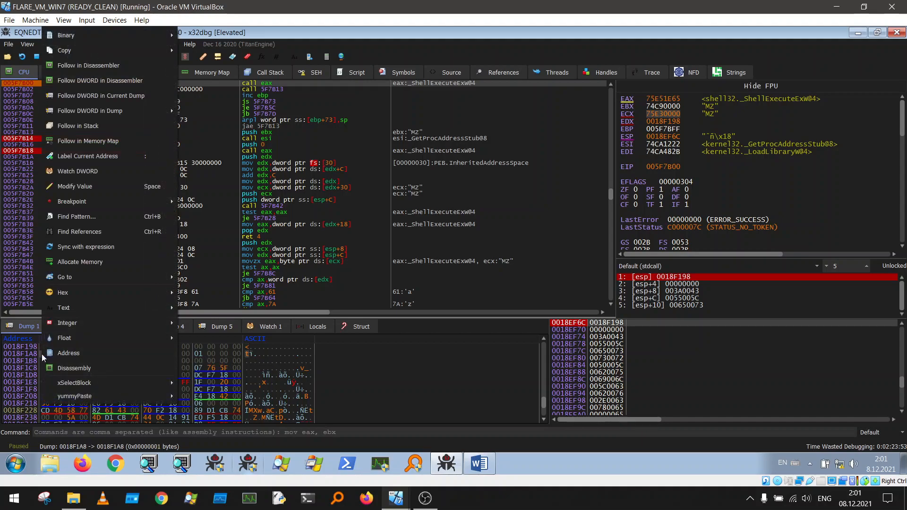
{"action": "left_click", "coordinate": [94, 96]}
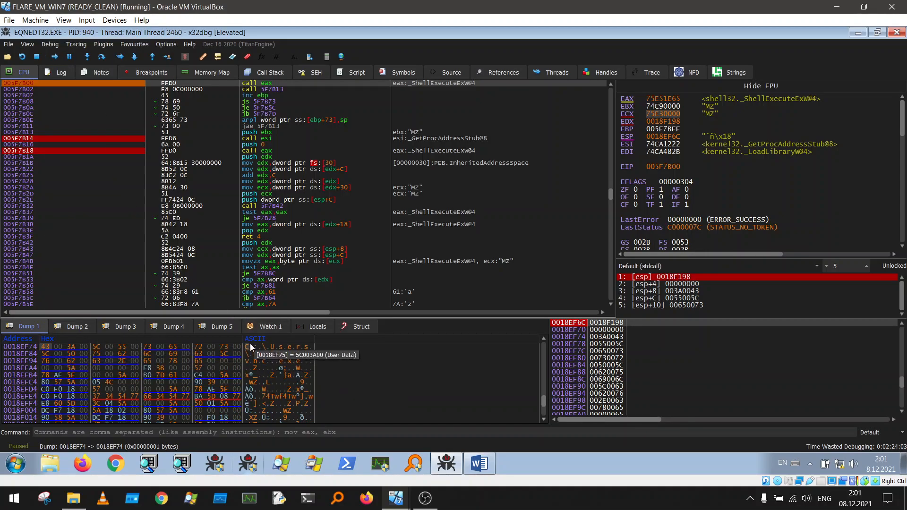
{"action": "left_click_drag", "start_coordinate": [247, 345], "coordinate": [311, 359]}
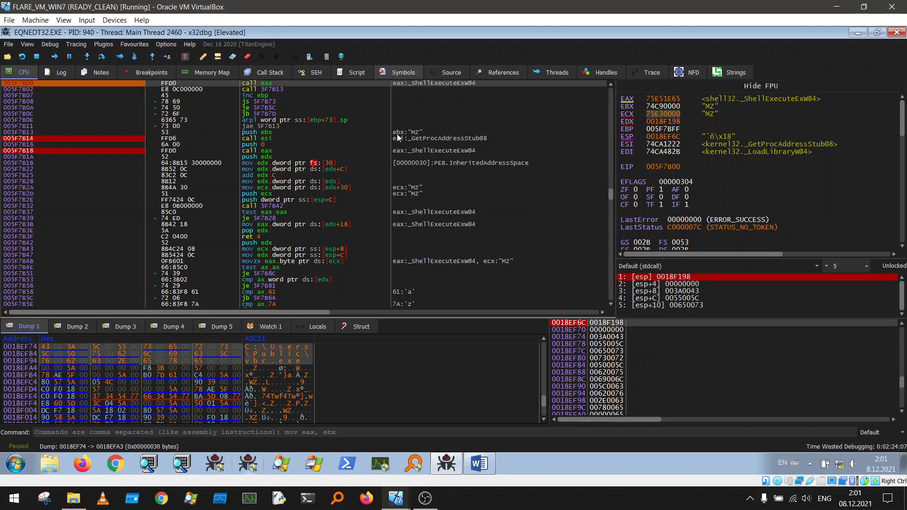
Stop debugging EQNEDT32.EXE and close the debugger.
{"action": "scroll", "coordinate": [409, 92], "scroll_direction": "up", "scroll_amount": 7}
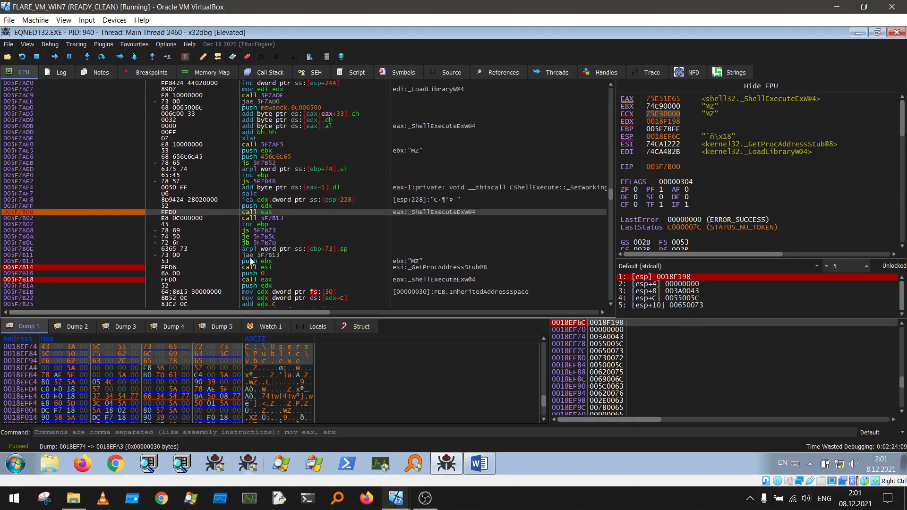
{"action": "scroll", "coordinate": [288, 211], "scroll_direction": "up", "scroll_amount": 15}
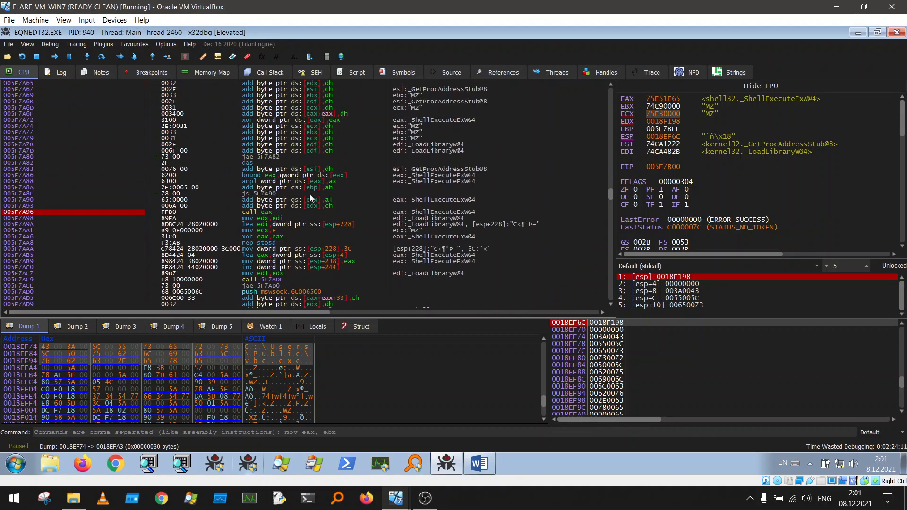
{"action": "scroll", "coordinate": [278, 178], "scroll_direction": "up", "scroll_amount": 5}
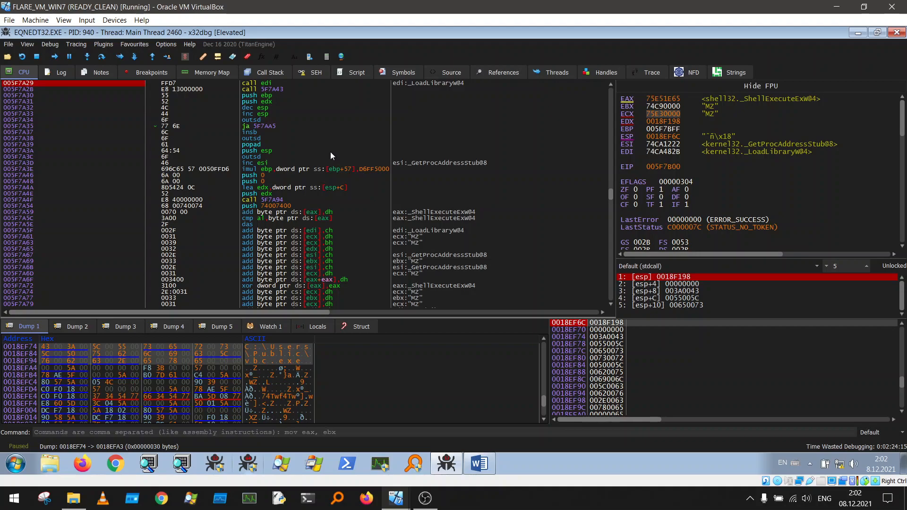
{"action": "left_click", "coordinate": [36, 58]}
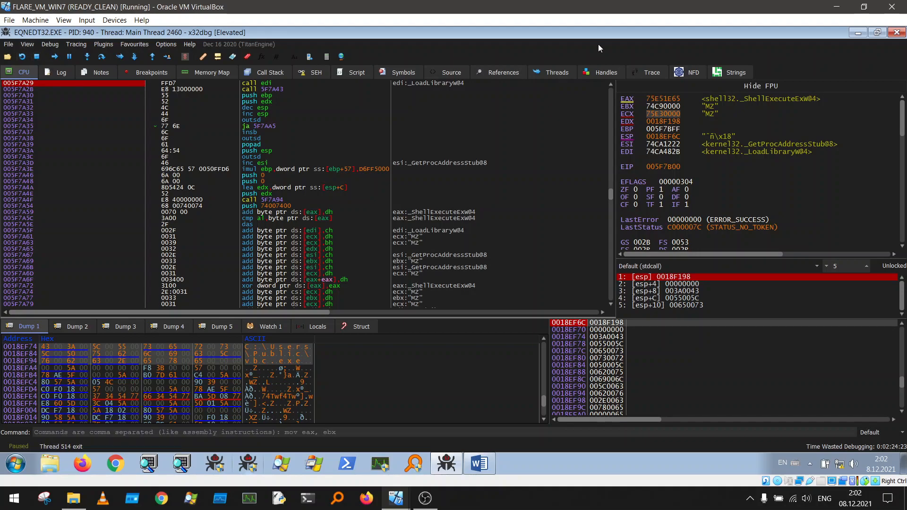
{"action": "left_click", "coordinate": [897, 32]}
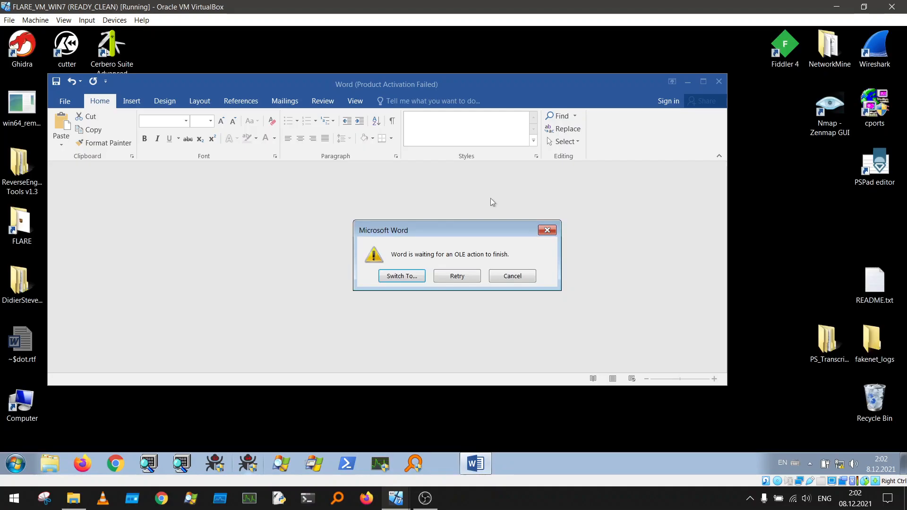
Cancel Word's pending OLE action and close the dot.rtf document along with Word.
{"action": "left_click", "coordinate": [513, 276]}
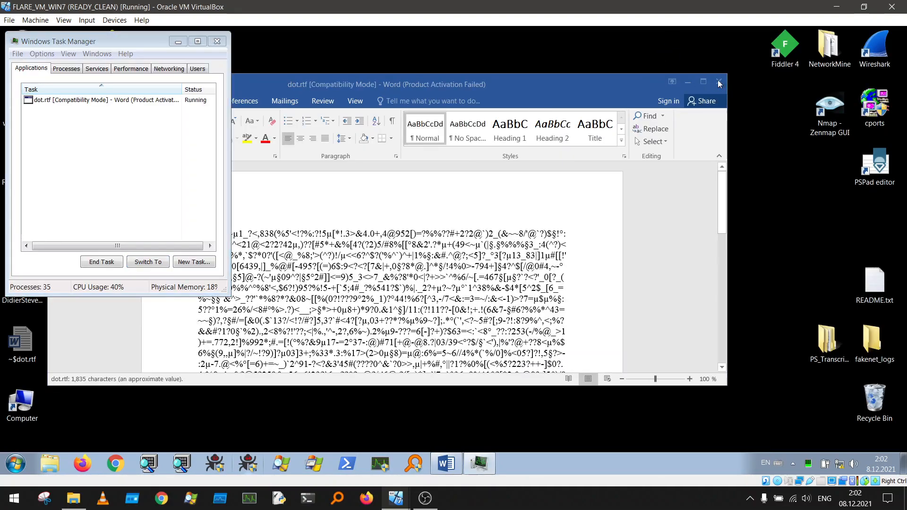
{"action": "left_click", "coordinate": [506, 355]}
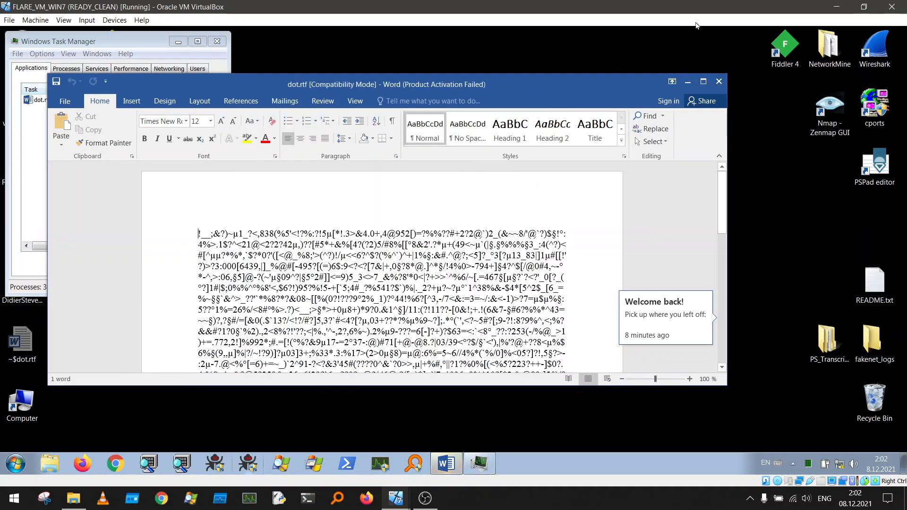
{"action": "left_click", "coordinate": [719, 81]}
{"action": "left_click", "coordinate": [453, 268]}
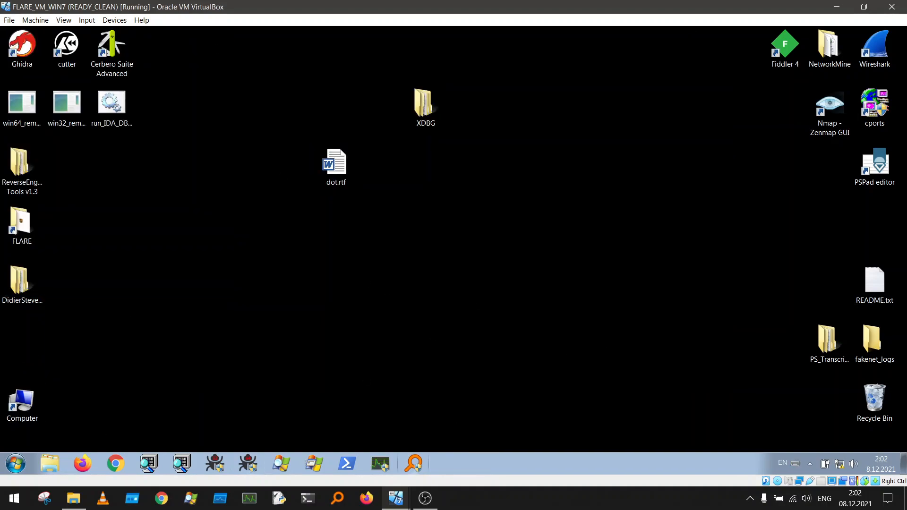
Switch to the MFLARE_VM_WIN10 virtual machine and show it in full-screen mode.
{"action": "left_click", "coordinate": [396, 498]}
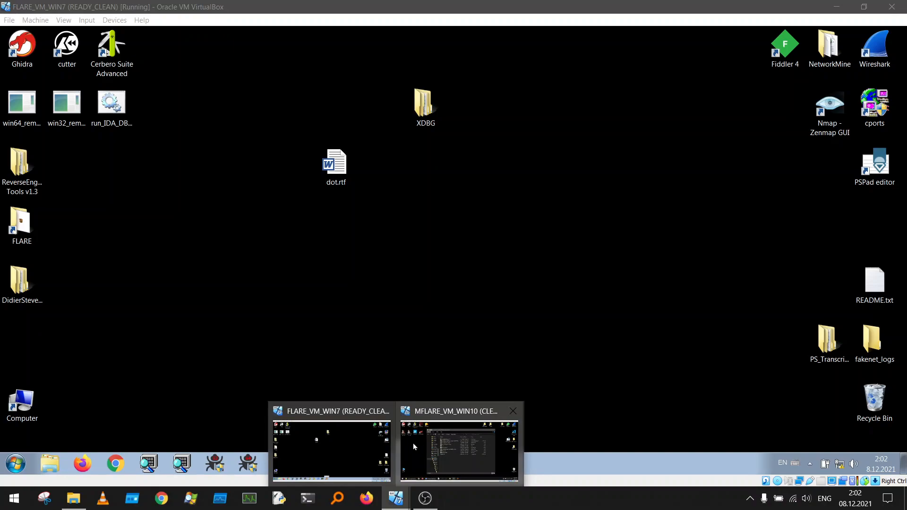
{"action": "left_click", "coordinate": [418, 443]}
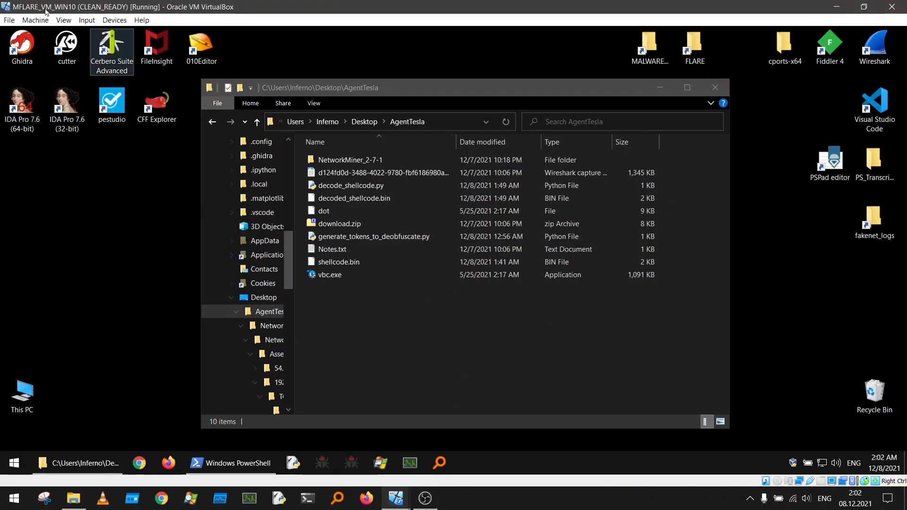
{"action": "left_click", "coordinate": [63, 19]}
{"action": "left_click", "coordinate": [89, 33]}
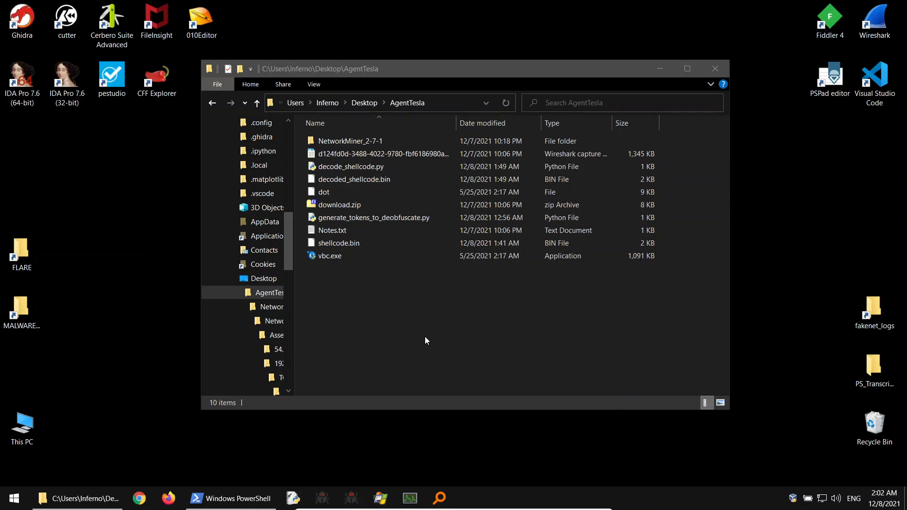
Copy vbc.exe from the AgentTesla folder to the desktop, and close the folder and PowerShell windows.
{"action": "left_click", "coordinate": [339, 256]}
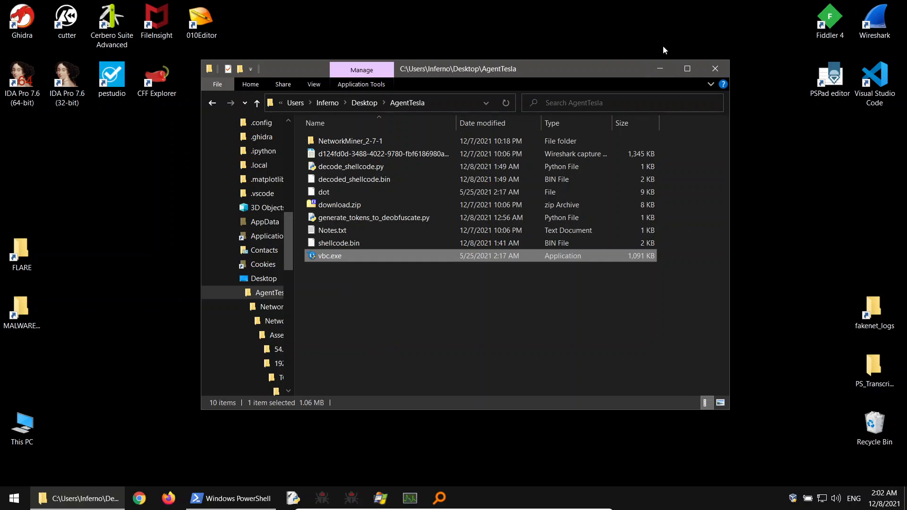
{"action": "left_click", "coordinate": [715, 68]}
{"action": "left_click", "coordinate": [189, 498]}
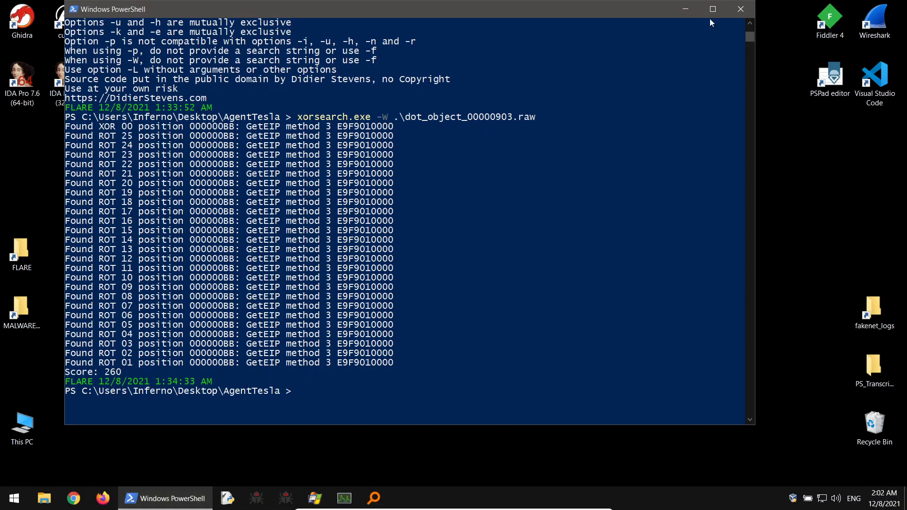
{"action": "left_click", "coordinate": [747, 9]}
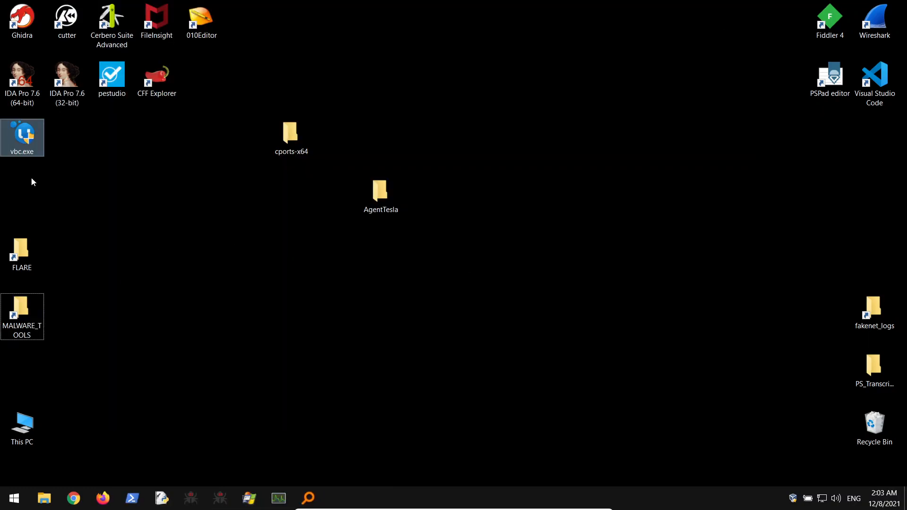
Place vbc.exe below the AgentTesla folder on the desktop, load it into pestudio and minimize pestudio while it analyzes.
{"action": "left_click_drag", "start_coordinate": [21, 141], "coordinate": [338, 257]}
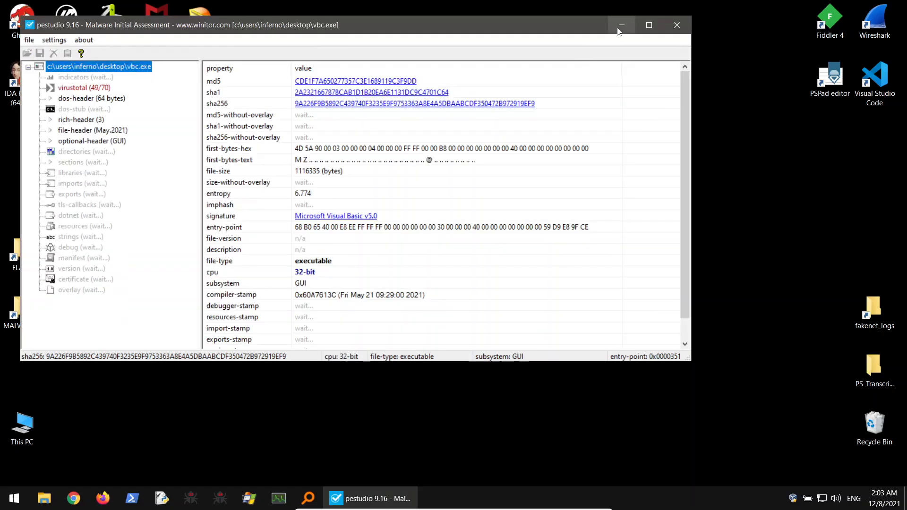
{"action": "left_click", "coordinate": [622, 27]}
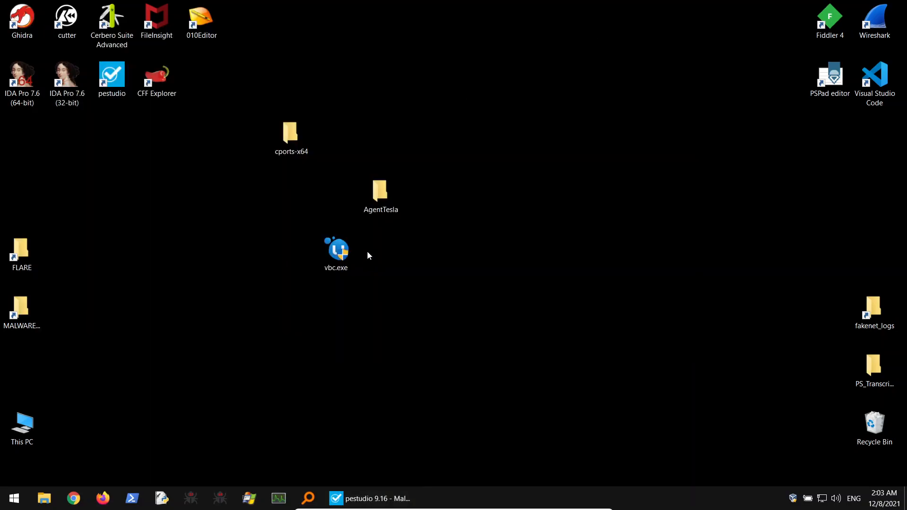
Open vbc.exe in 010 Editor, enlarge the hex view to examine the file's headers, and close the editor.
{"action": "right_click", "coordinate": [338, 262]}
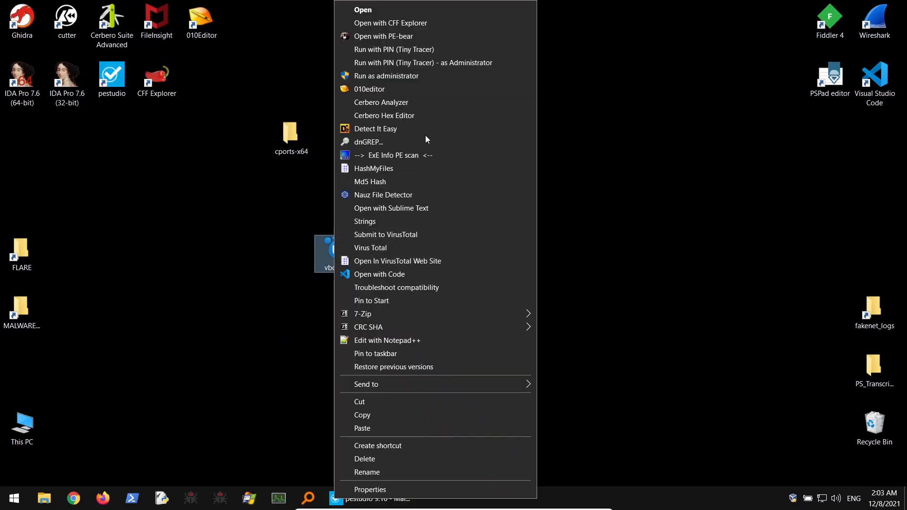
{"action": "left_click", "coordinate": [364, 89]}
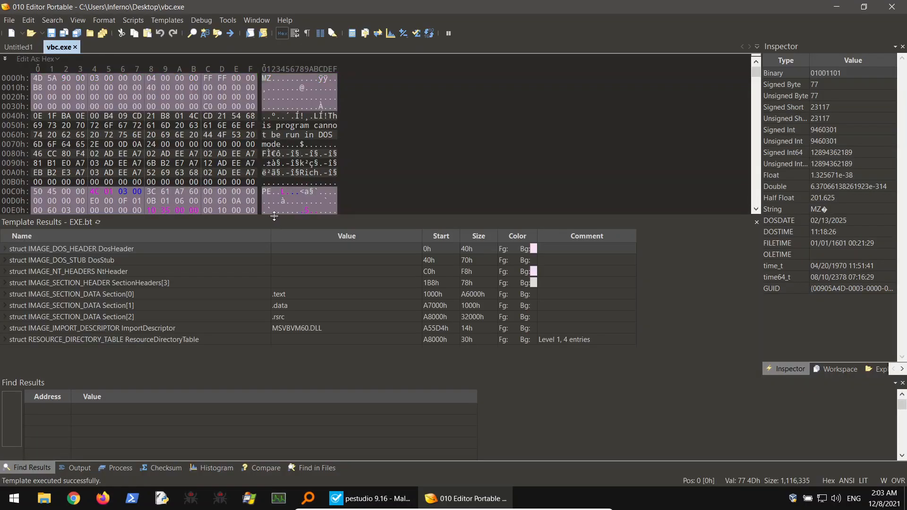
{"action": "left_click_drag", "start_coordinate": [273, 221], "coordinate": [273, 322]}
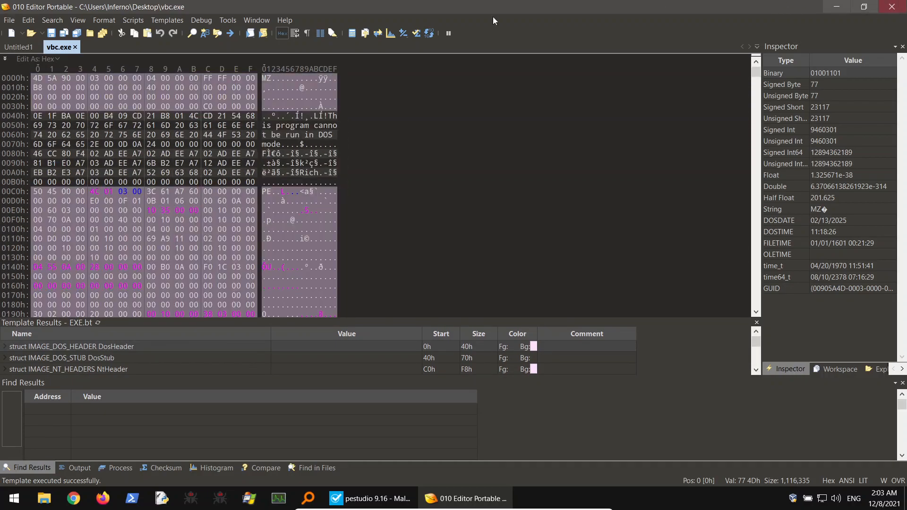
{"action": "left_click", "coordinate": [74, 47]}
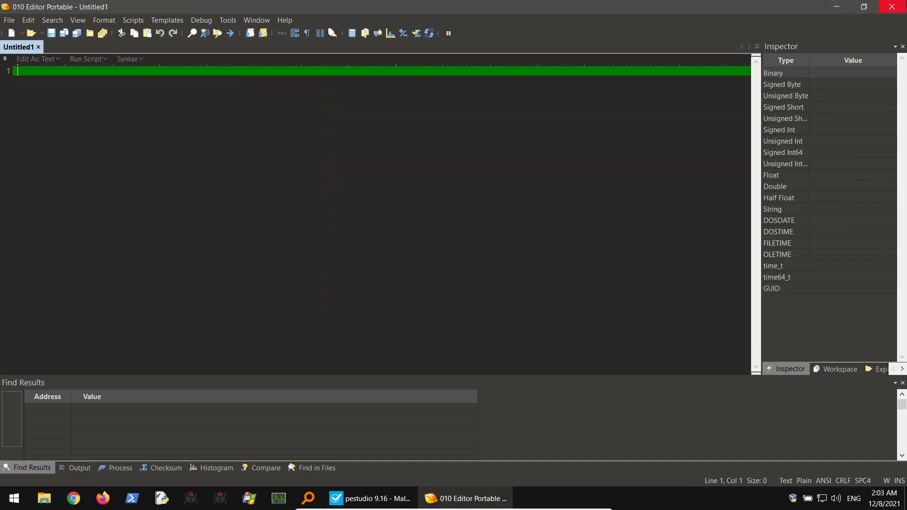
{"action": "left_click", "coordinate": [892, 7]}
Scan vbc.exe with Detect It Easy to check its compiler and linker, and close the scanner.
{"action": "right_click", "coordinate": [343, 255]}
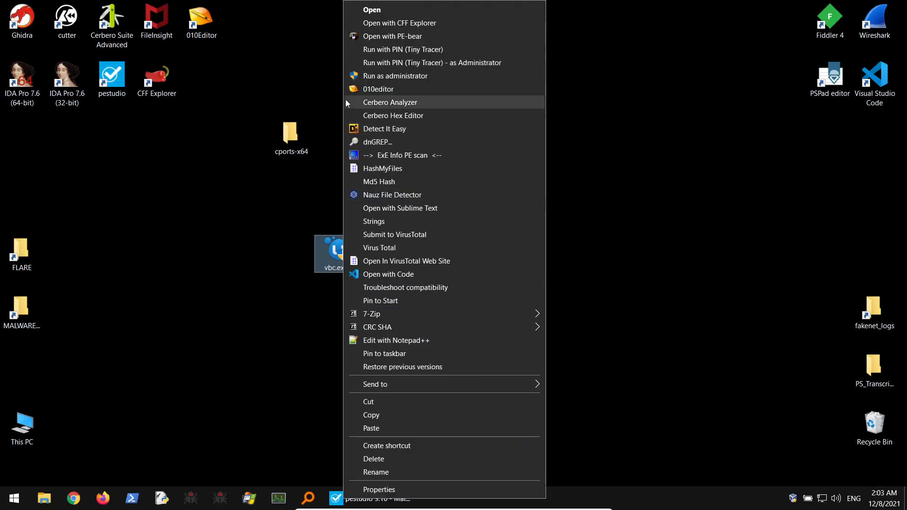
{"action": "left_click", "coordinate": [349, 129]}
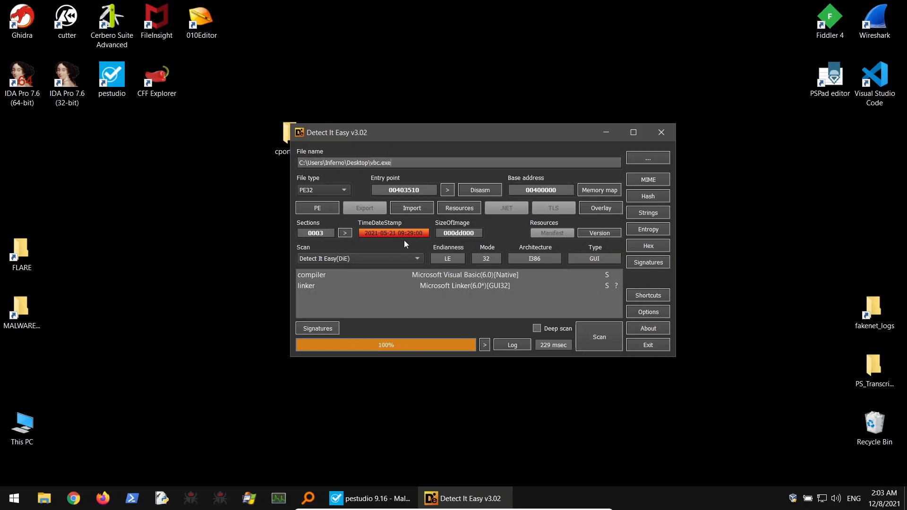
{"action": "left_click", "coordinate": [662, 133]}
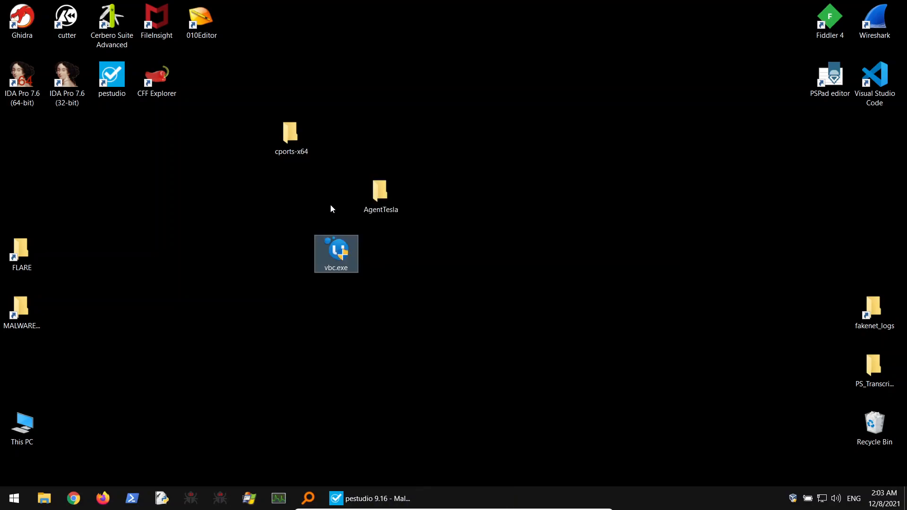
Check the general file properties of vbc.exe and close the properties window.
{"action": "right_click", "coordinate": [332, 250]}
{"action": "left_click", "coordinate": [367, 490]}
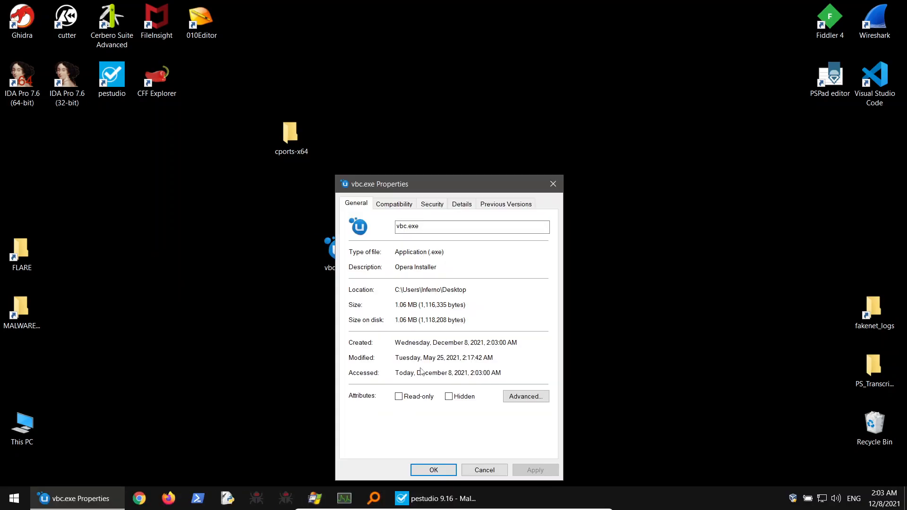
{"action": "left_click", "coordinate": [557, 187]}
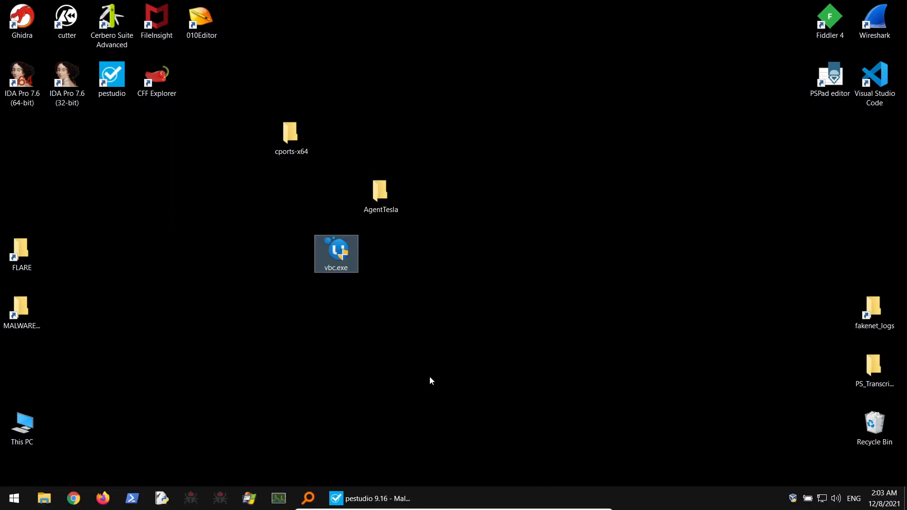
Scan vbc.exe with Exeinfo PE to check for a packer, and close the scanner.
{"action": "right_click", "coordinate": [338, 258]}
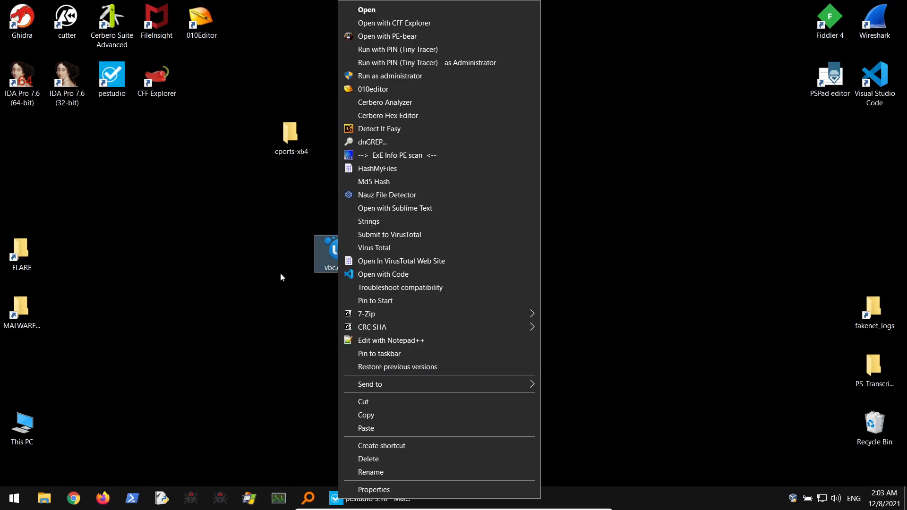
{"action": "left_click", "coordinate": [368, 157]}
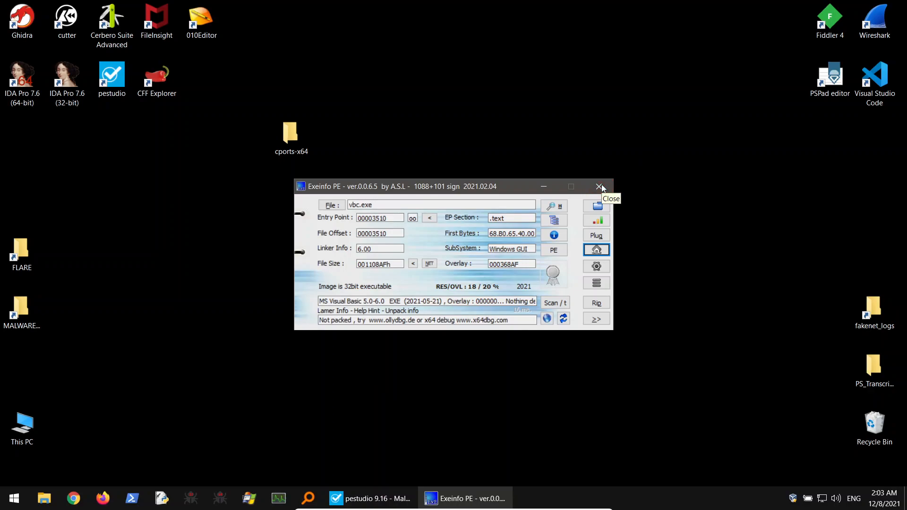
{"action": "left_click", "coordinate": [600, 187]}
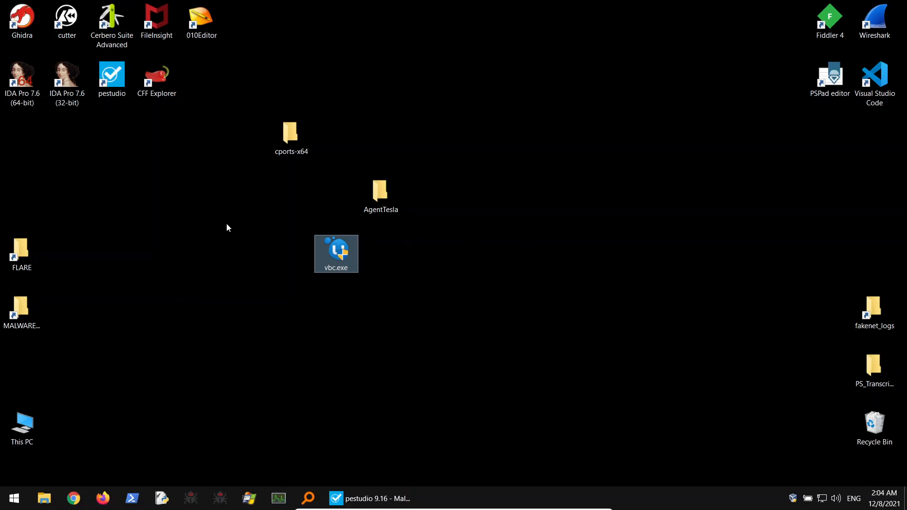
Switch to pestudio and review the VirusTotal engine detections for vbc.exe, checking the Fortinet and ZoneAlarm verdicts.
{"action": "left_click", "coordinate": [371, 498]}
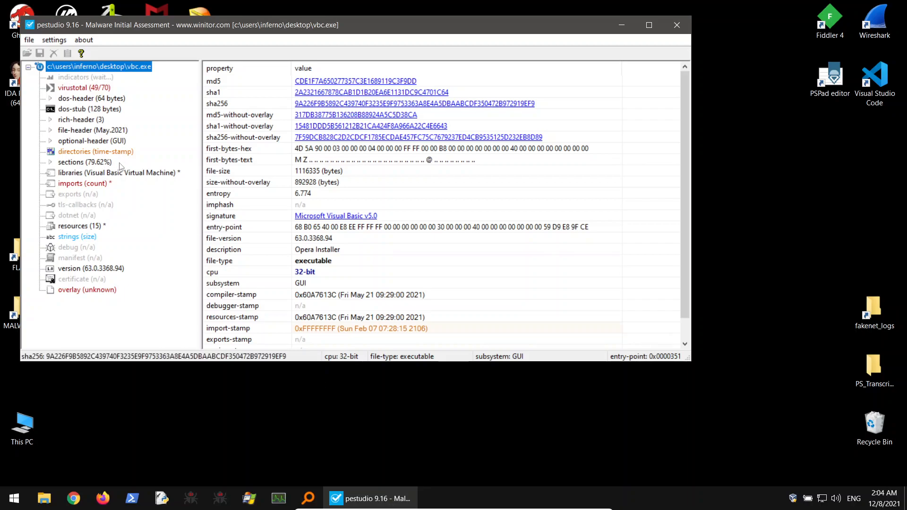
{"action": "left_click", "coordinate": [88, 89]}
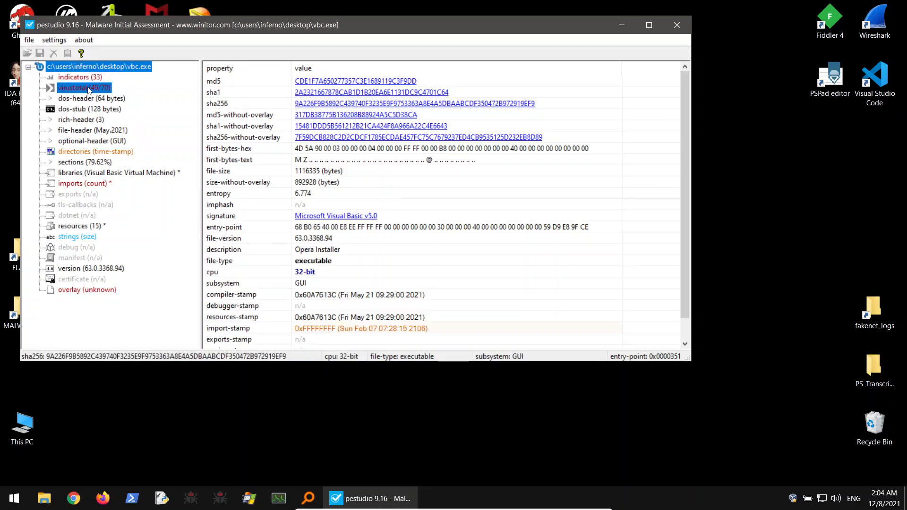
{"action": "left_click_drag", "start_coordinate": [689, 362], "coordinate": [764, 440]}
{"action": "scroll", "coordinate": [357, 345], "scroll_direction": "down", "scroll_amount": 3}
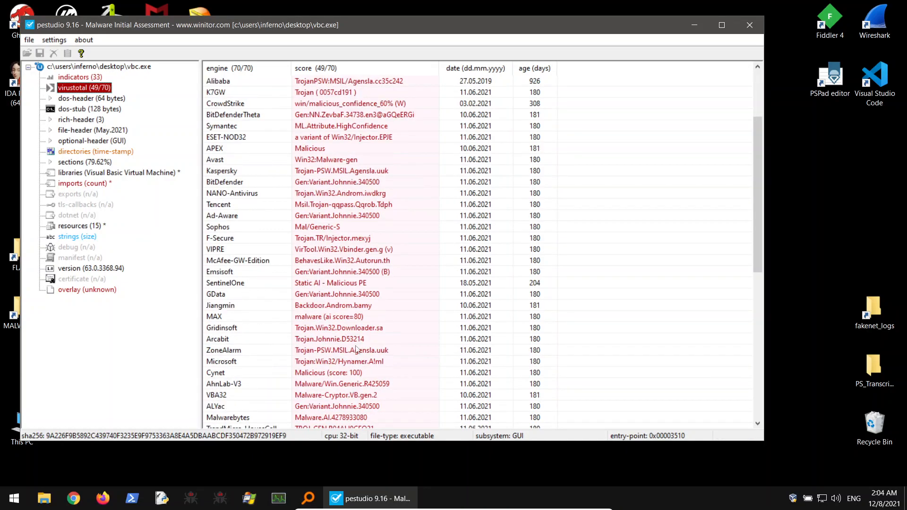
{"action": "scroll", "coordinate": [357, 345], "scroll_direction": "down", "scroll_amount": 2}
{"action": "scroll", "coordinate": [340, 331], "scroll_direction": "down", "scroll_amount": 3}
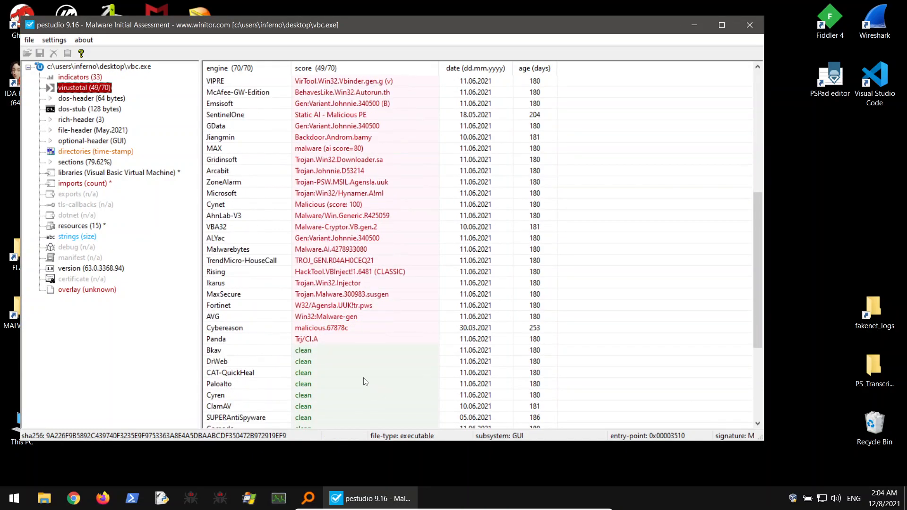
{"action": "left_click", "coordinate": [335, 306]}
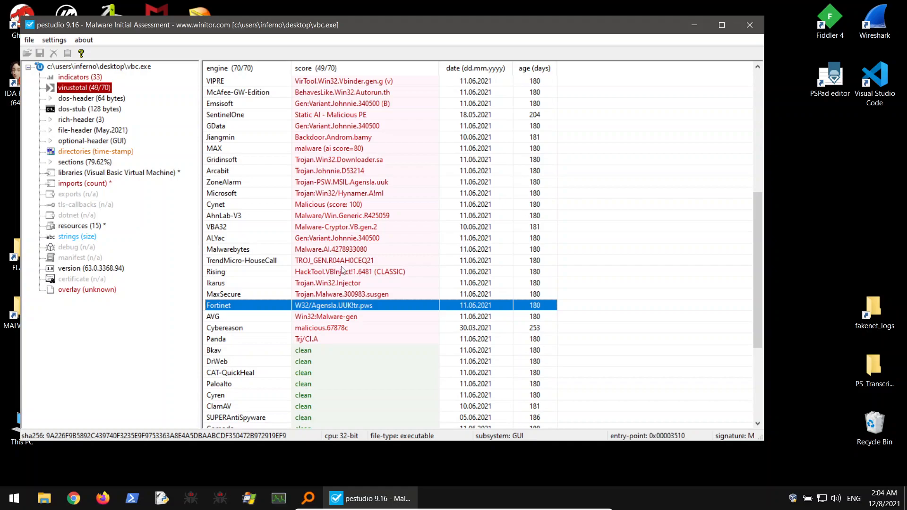
{"action": "left_click", "coordinate": [344, 182]}
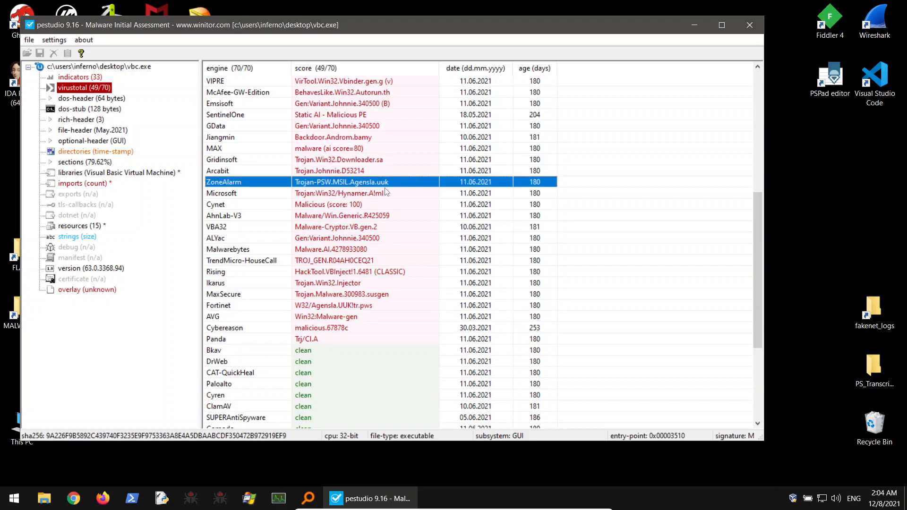
{"action": "scroll", "coordinate": [387, 192], "scroll_direction": "up", "scroll_amount": 8}
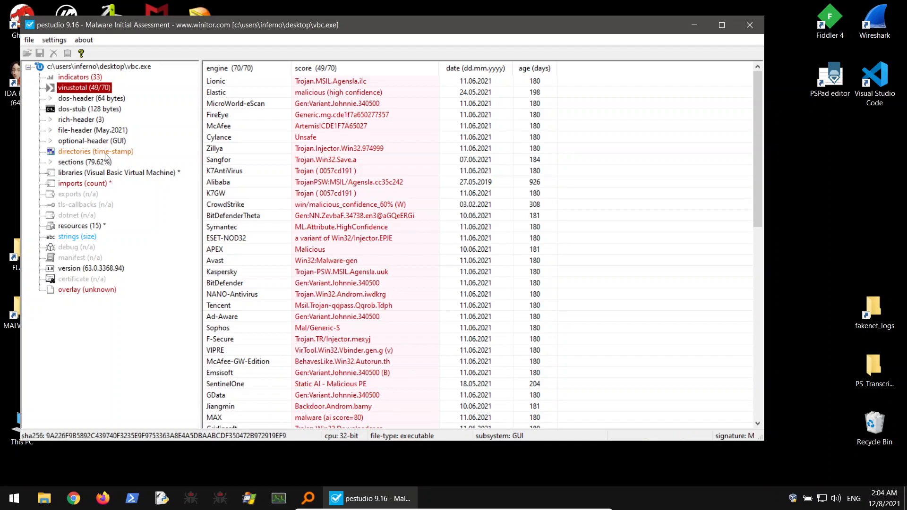
Check the resources, libraries and imports of vbc.exe in the static analysis.
{"action": "left_click", "coordinate": [108, 226]}
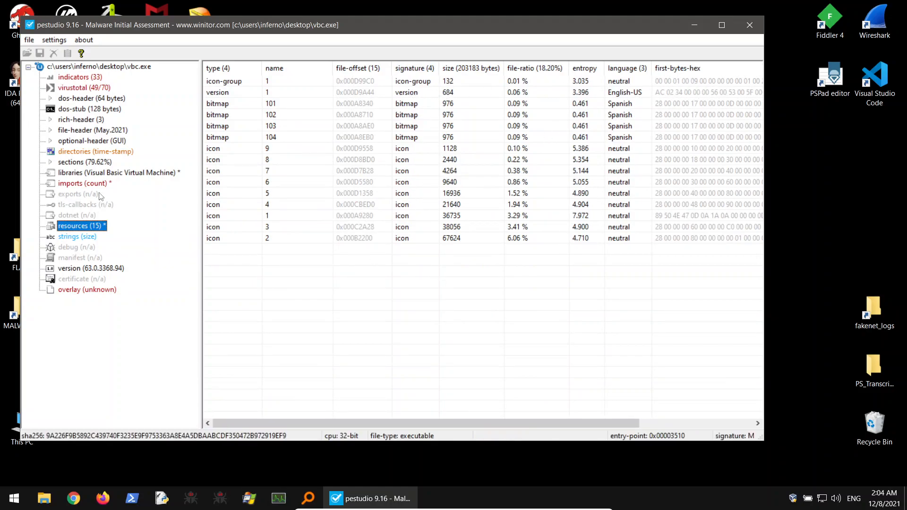
{"action": "left_click", "coordinate": [93, 173]}
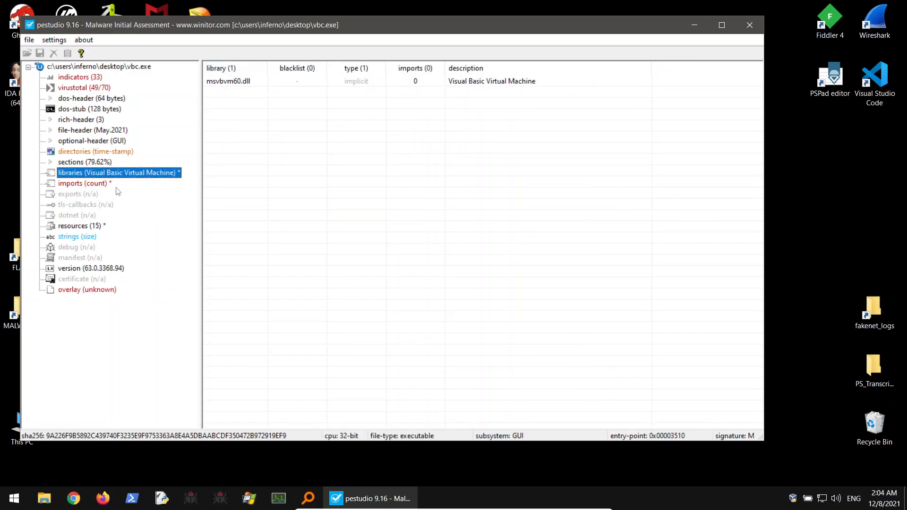
{"action": "left_click", "coordinate": [92, 185]}
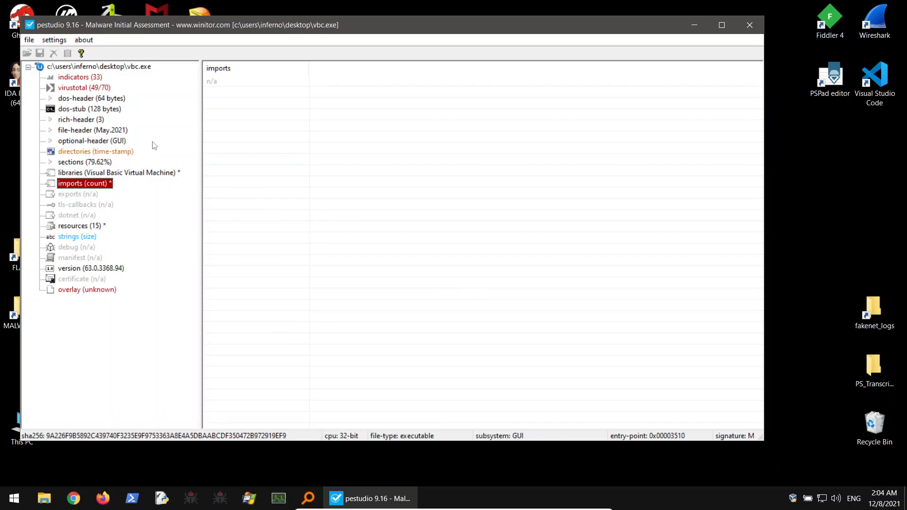
Sort the strings of vbc.exe by blacklist, examine the flagged cryptography functions including CryptDestroyHash and CryptDecrypt, and close pestudio.
{"action": "left_click", "coordinate": [80, 236]}
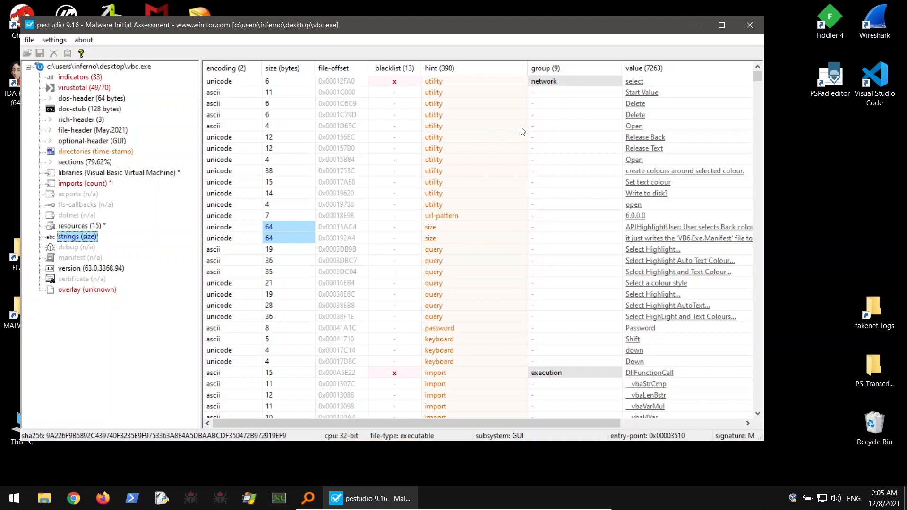
{"action": "left_click", "coordinate": [399, 68]}
{"action": "left_click", "coordinate": [406, 69]}
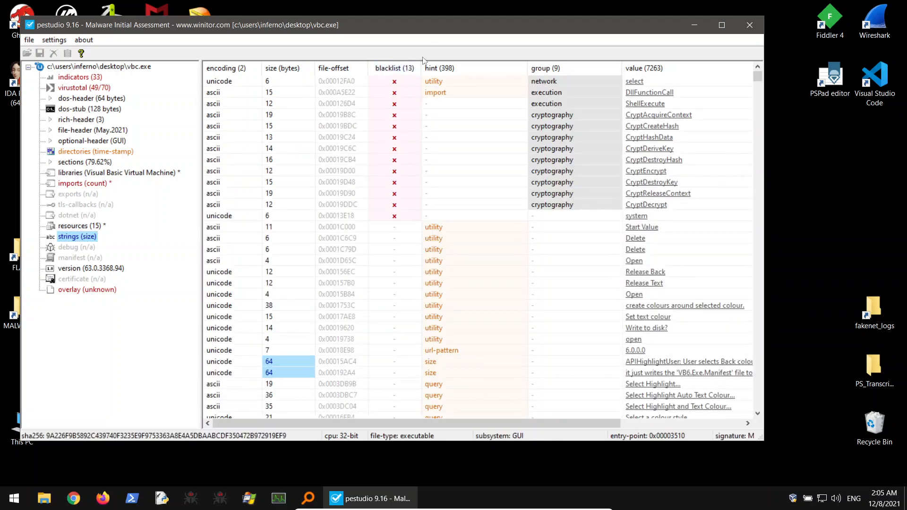
{"action": "left_click", "coordinate": [404, 84]}
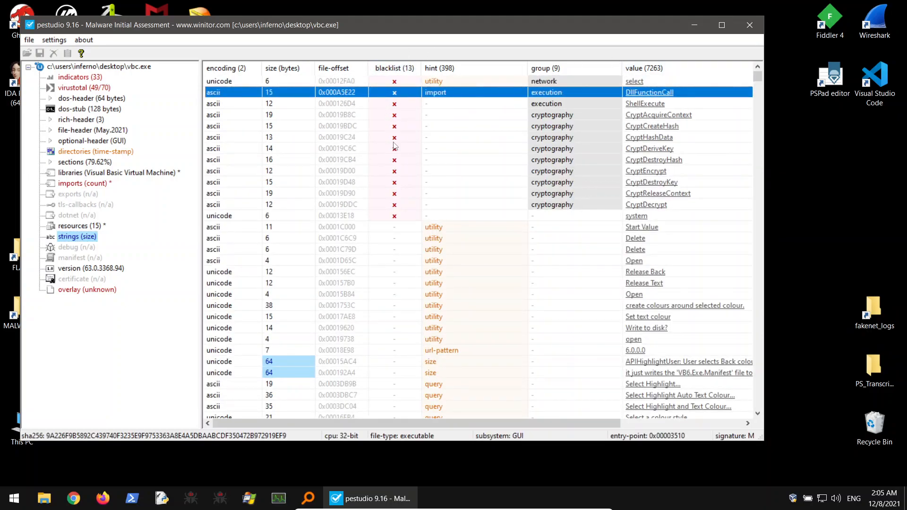
{"action": "left_click", "coordinate": [681, 160]}
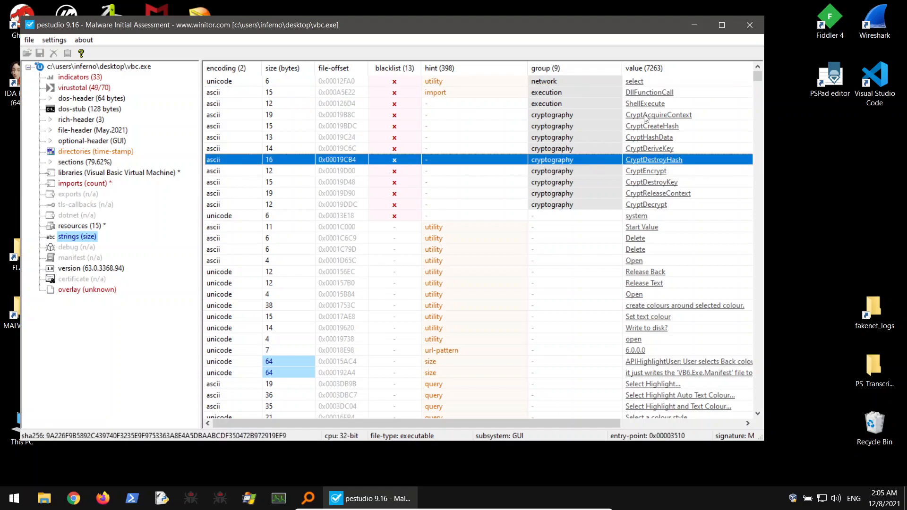
{"action": "left_click", "coordinate": [660, 205]}
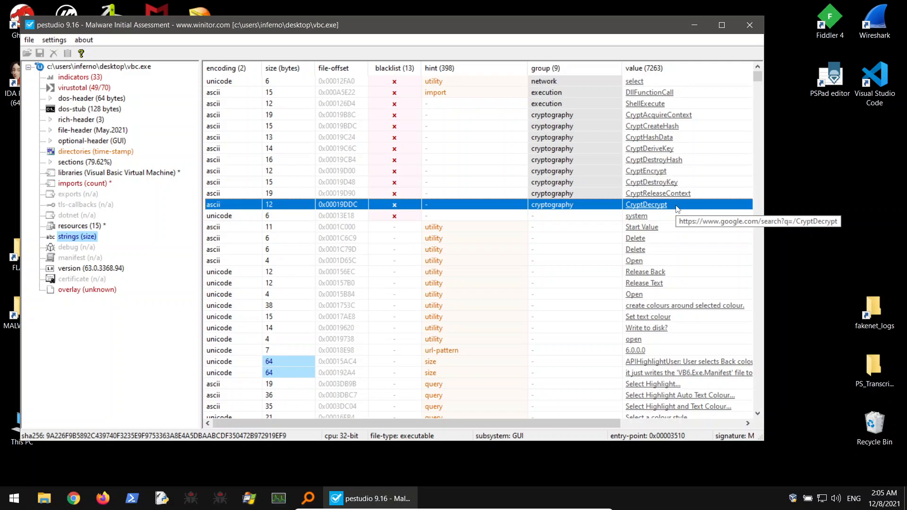
{"action": "left_click", "coordinate": [761, 120]}
{"action": "left_click_drag", "start_coordinate": [760, 117], "coordinate": [758, 71]}
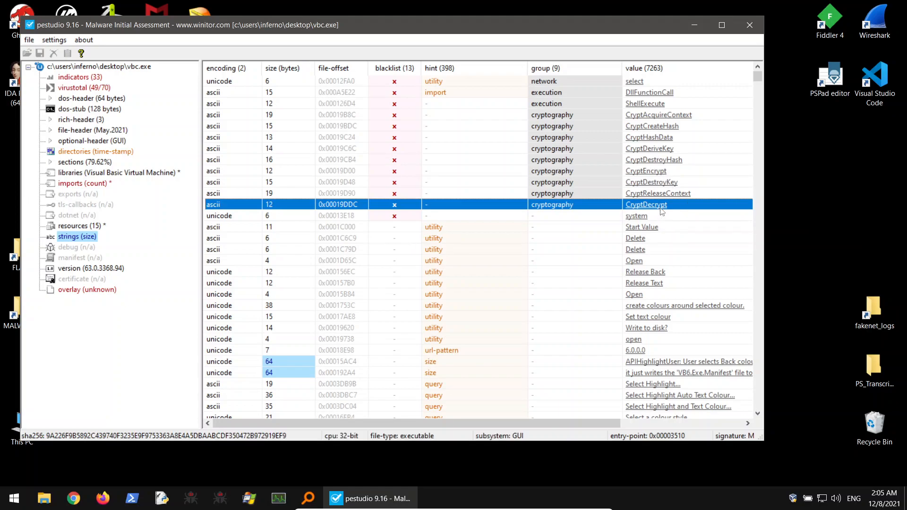
{"action": "left_click", "coordinate": [750, 25]}
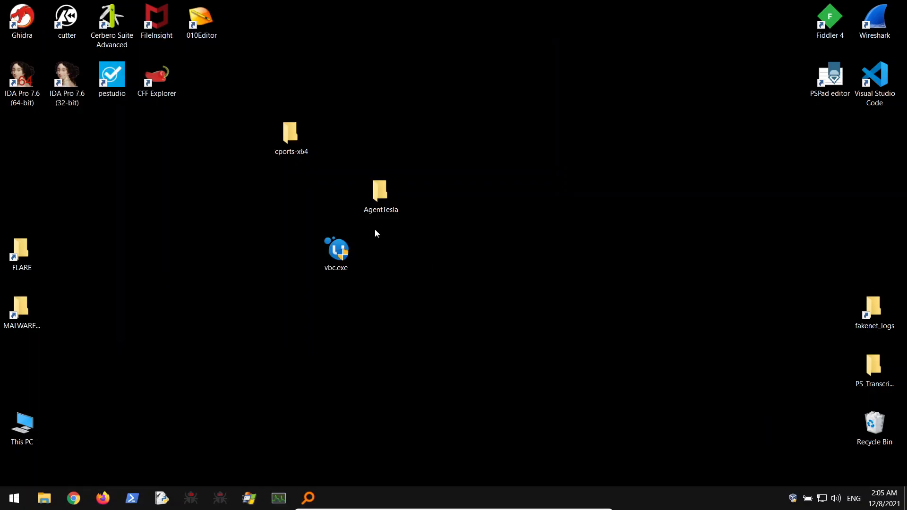
Start x32dbg and load vbc.exe from the Desktop folder for debugging in a maximized window.
{"action": "left_click", "coordinate": [219, 499]}
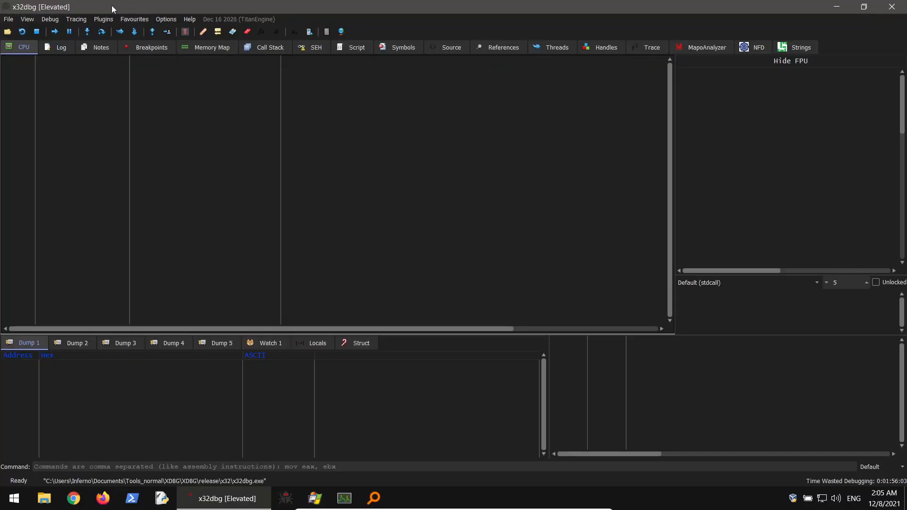
{"action": "left_click_drag", "start_coordinate": [112, 4], "coordinate": [472, 61]}
{"action": "left_click", "coordinate": [367, 80]}
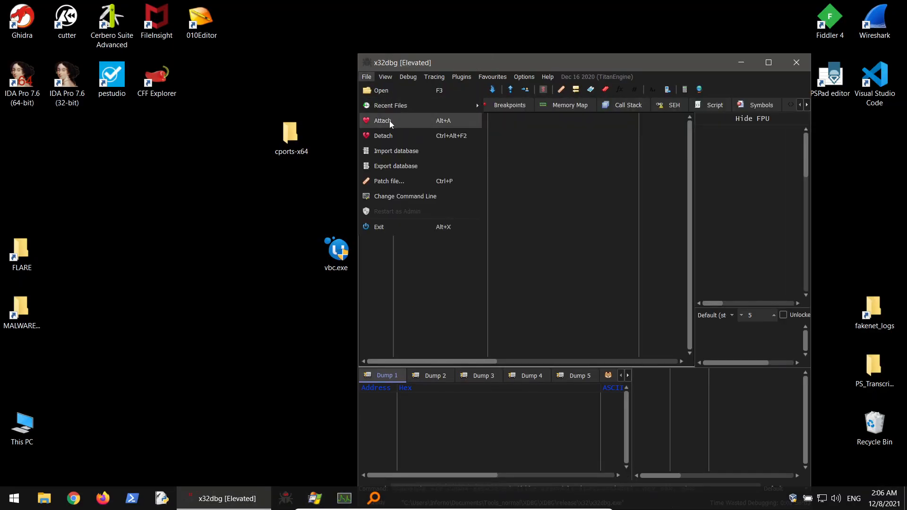
{"action": "left_click", "coordinate": [452, 95]}
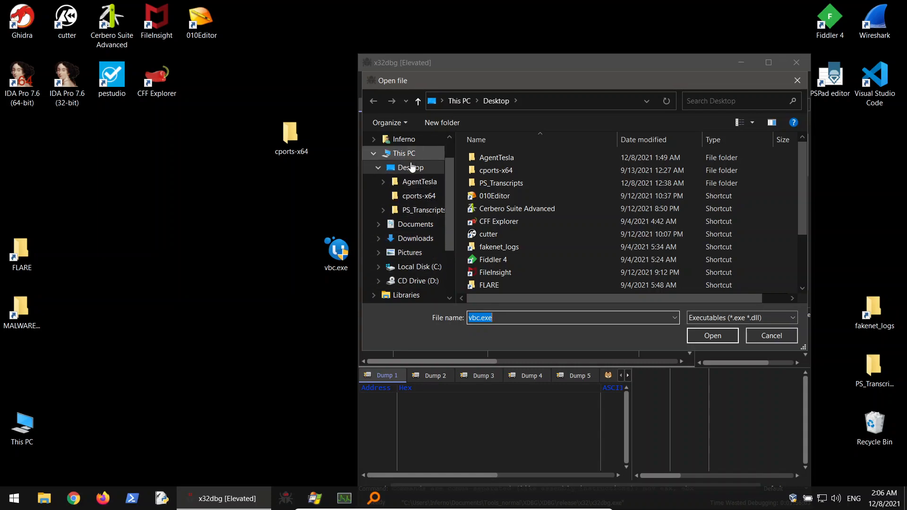
{"action": "left_click", "coordinate": [411, 168]}
{"action": "scroll", "coordinate": [796, 163], "scroll_direction": "down", "scroll_amount": 2}
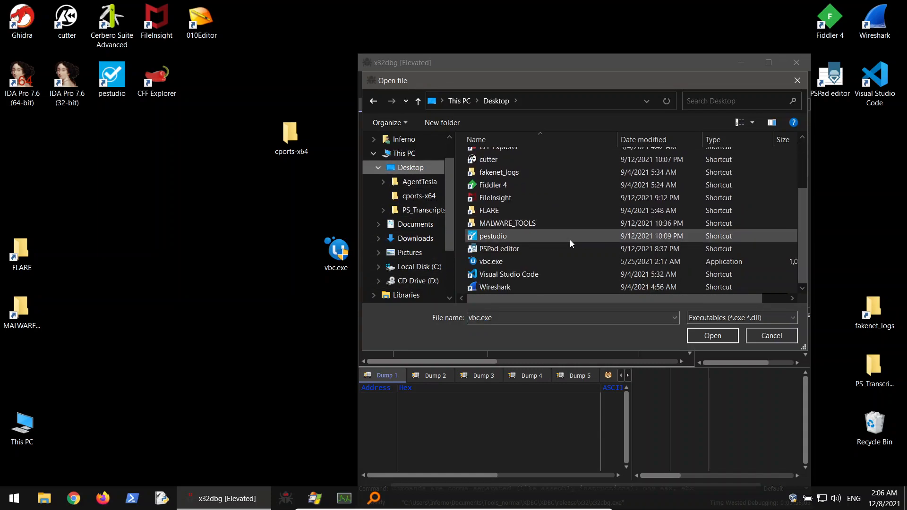
{"action": "left_click", "coordinate": [498, 261]}
{"action": "left_click", "coordinate": [720, 337]}
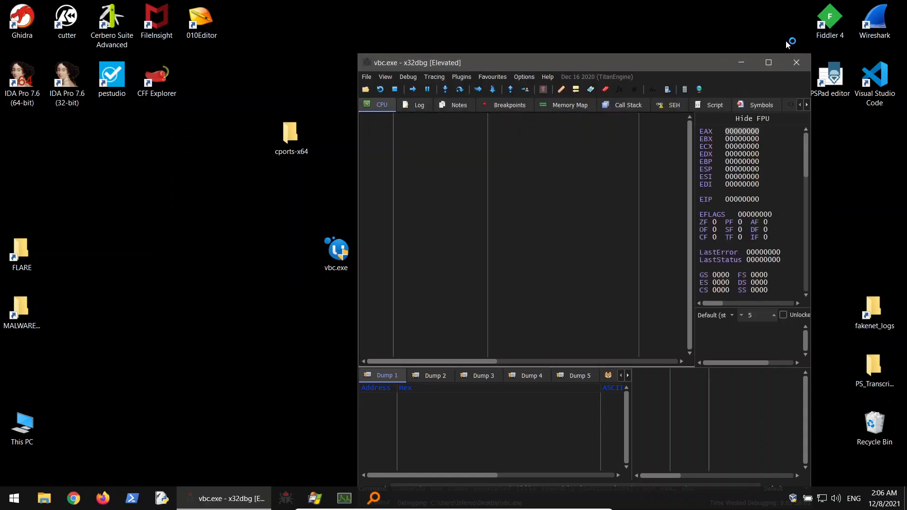
{"action": "left_click", "coordinate": [760, 60]}
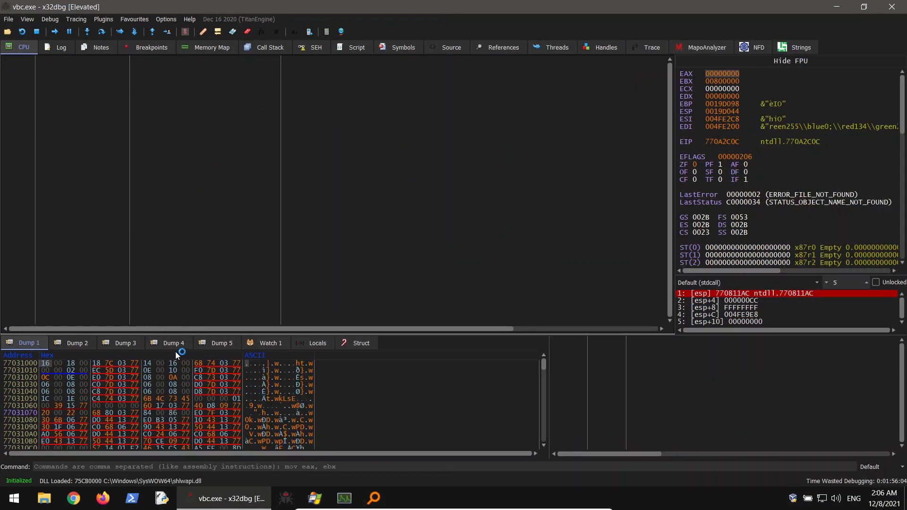
Check which events the debugger is set to break on, and close the settings without changes.
{"action": "left_click", "coordinate": [103, 19]}
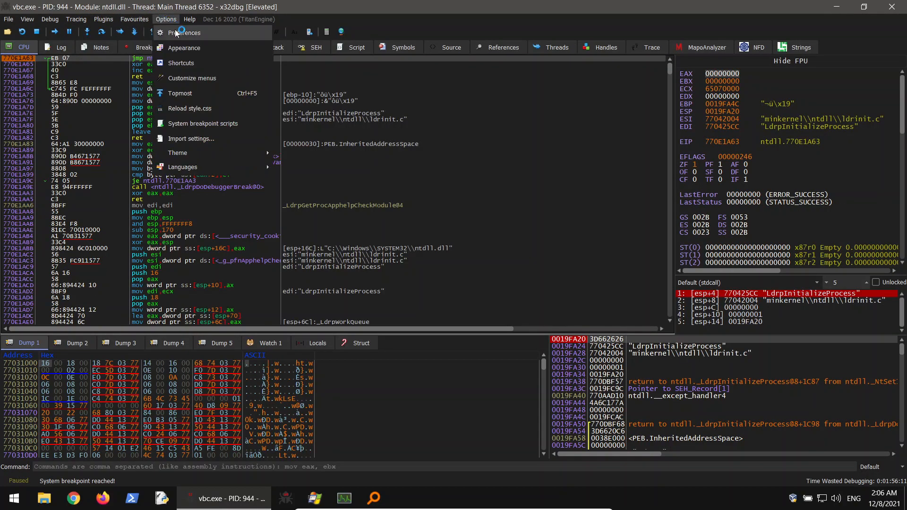
{"action": "left_click", "coordinate": [176, 33]}
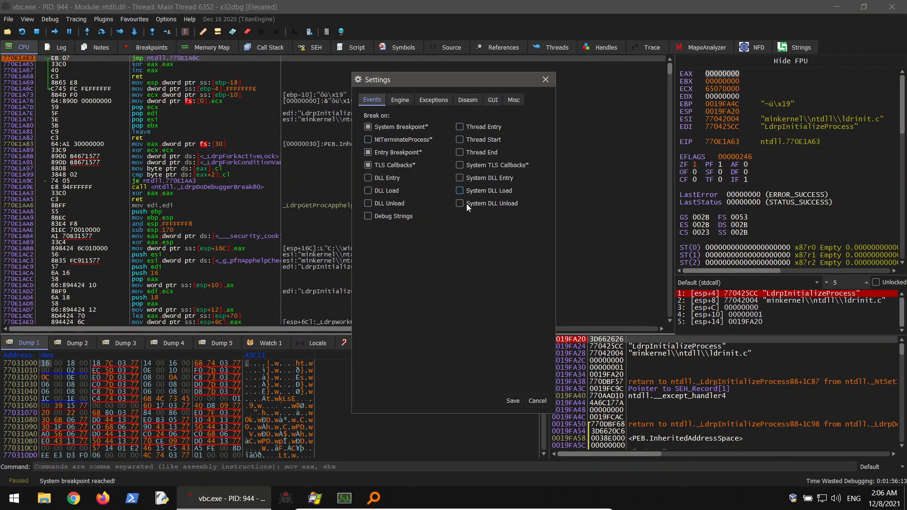
{"action": "left_click", "coordinate": [546, 80]}
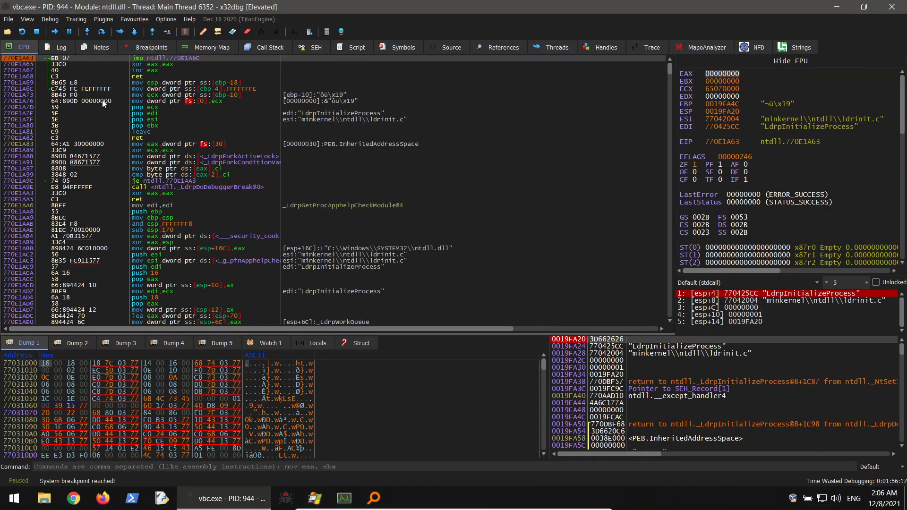
Run vbc.exe to its entry breakpoint, check the list of loaded modules, and return to the disassembly.
{"action": "left_click", "coordinate": [57, 31]}
{"action": "left_click", "coordinate": [395, 47]}
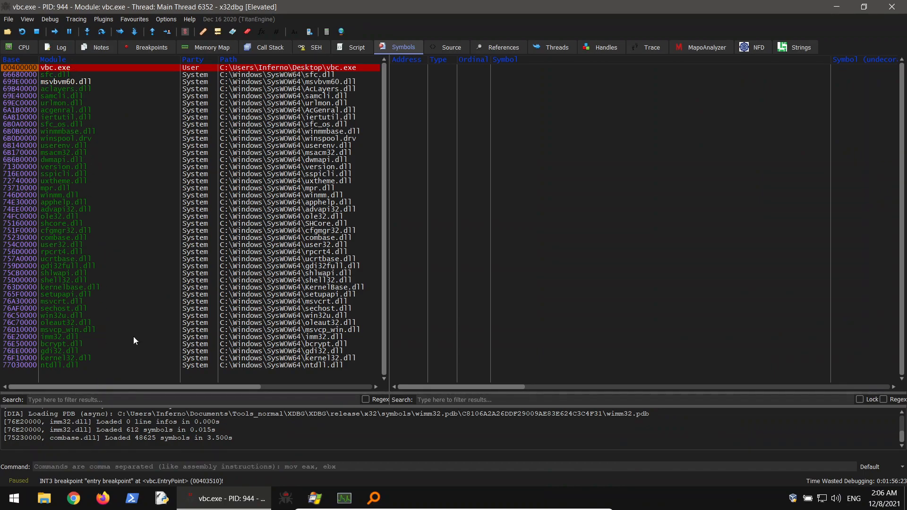
{"action": "left_click", "coordinate": [17, 47]}
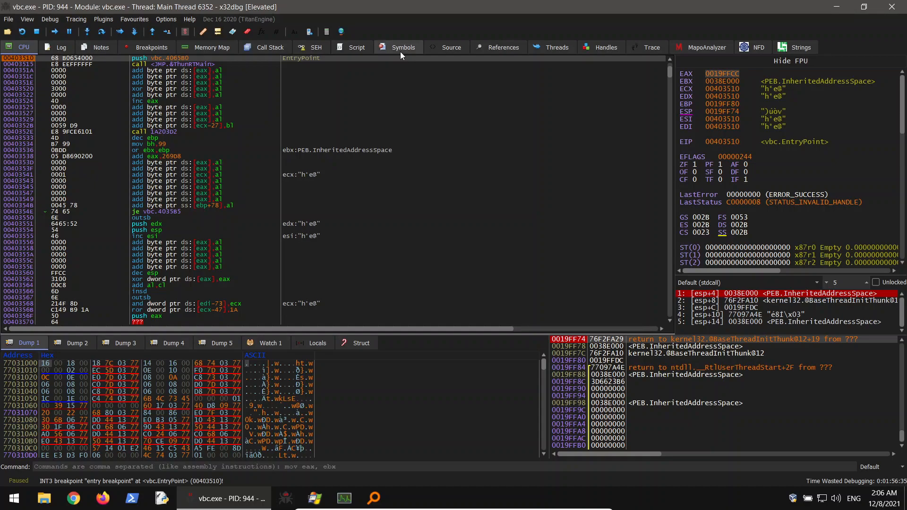
Set a breakpoint on the CryptDecrypt function with the SetBPX command.
{"action": "left_click", "coordinate": [139, 469]}
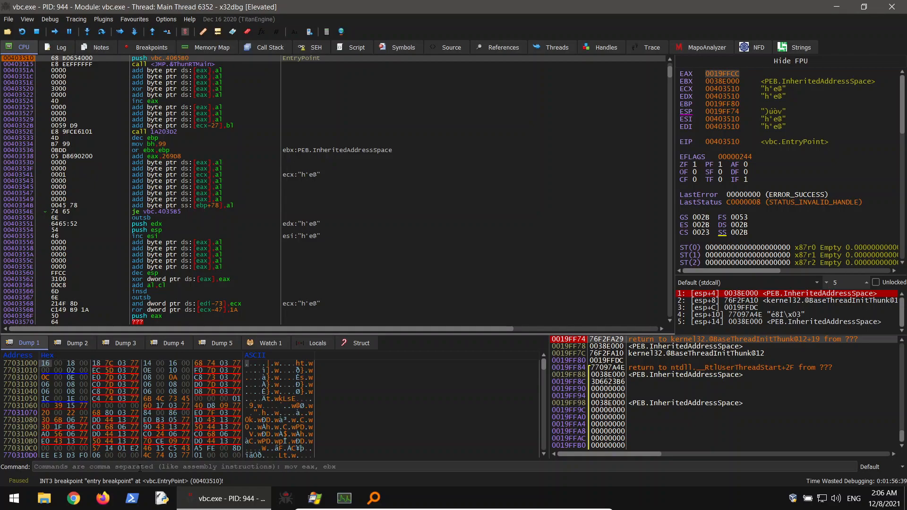
{"action": "type", "text": "set"}
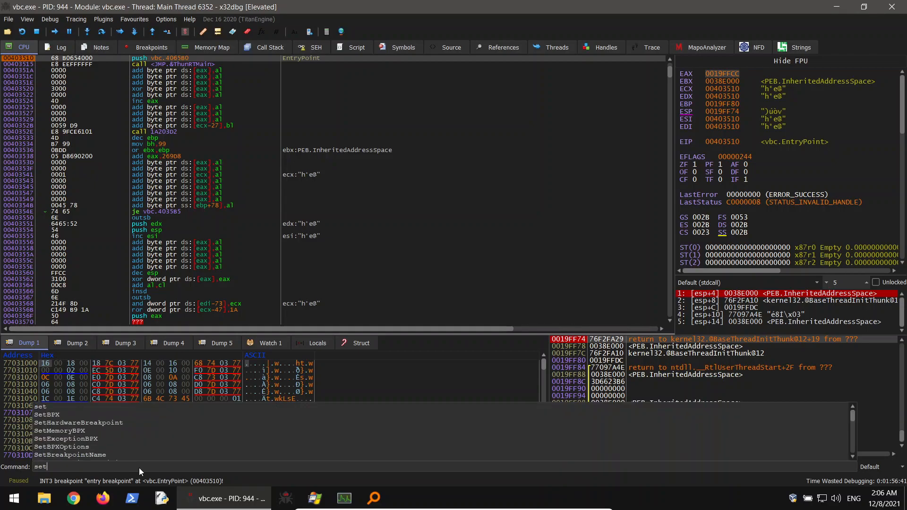
{"action": "type", "text": "bpx"}
{"action": "key", "text": "Tab"}
{"action": "key", "text": "Tab"}
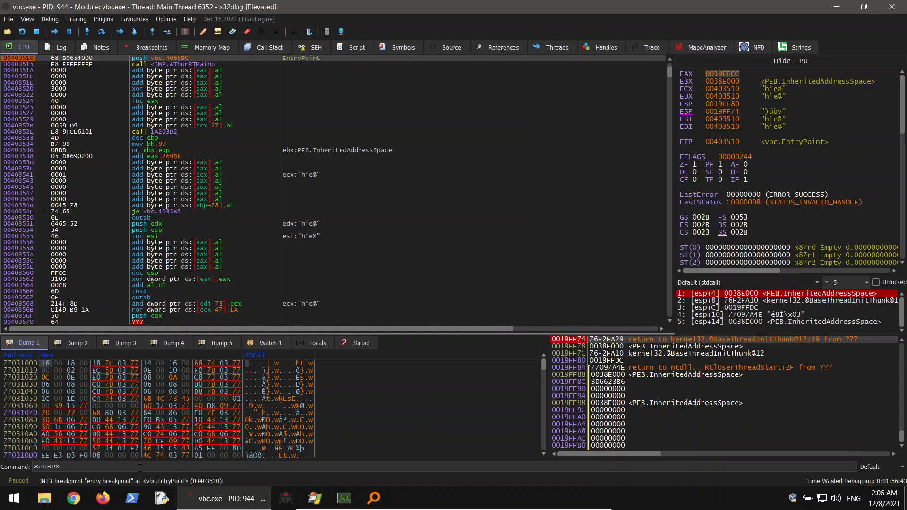
{"action": "type", "text": "CryptDecrypt"}
{"action": "key", "text": "Return"}
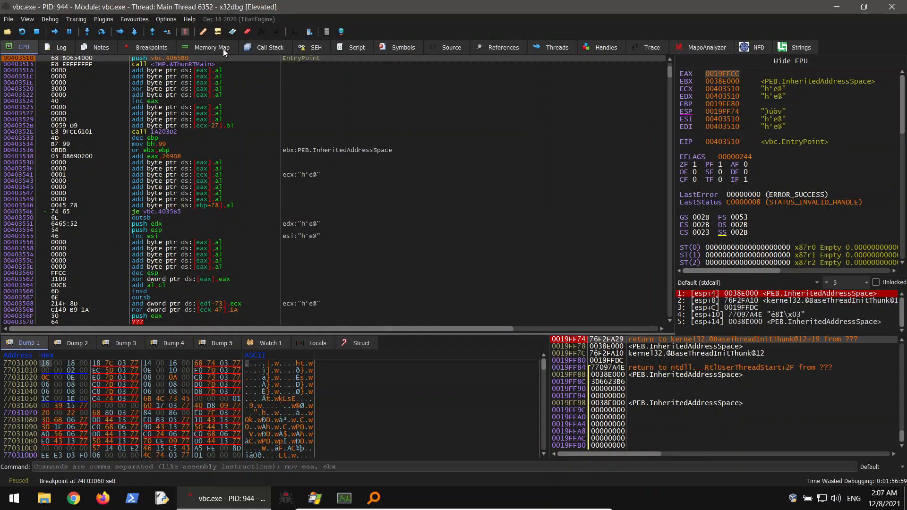
Look over the loaded modules again and check the CryptDecrypt entry in the breakpoint list.
{"action": "left_click", "coordinate": [396, 47]}
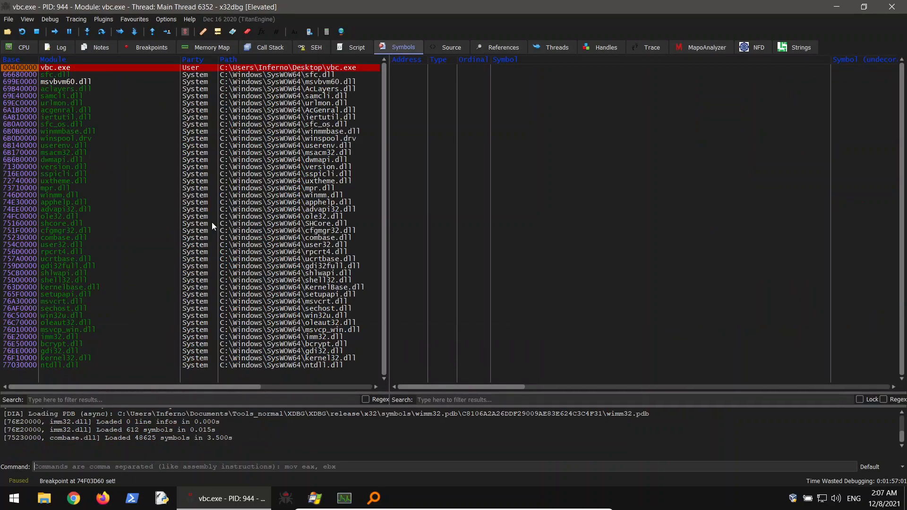
{"action": "right_click", "coordinate": [120, 212]}
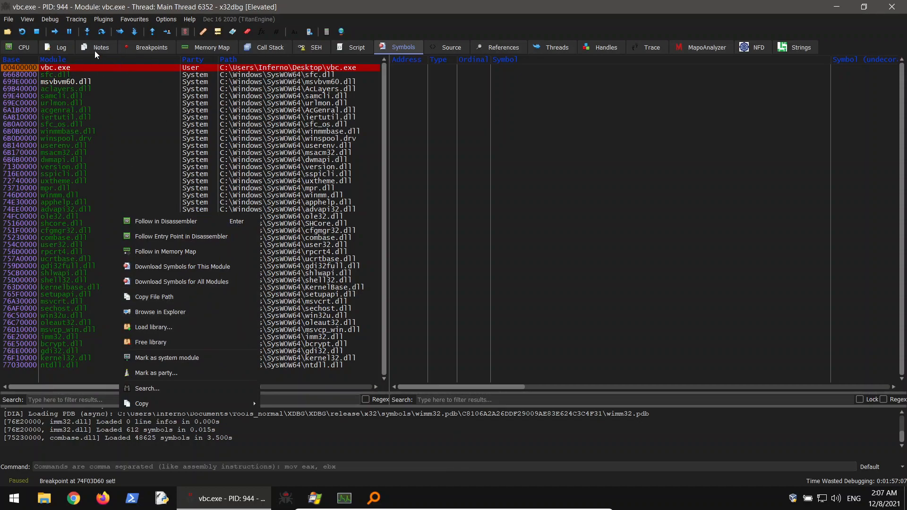
{"action": "left_click", "coordinate": [151, 48]}
{"action": "left_click", "coordinate": [156, 48]}
{"action": "left_click", "coordinate": [118, 77]}
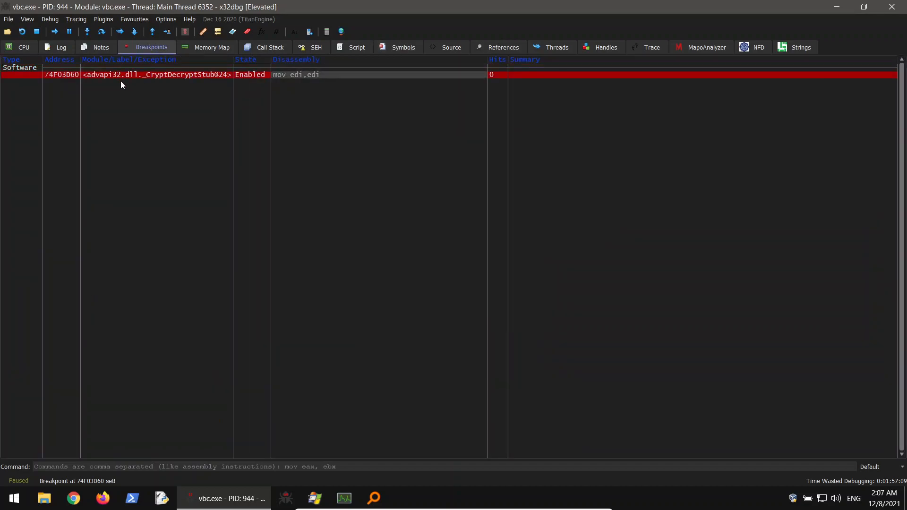
Filter the loaded modules for "adva", recheck the breakpoint list, and return to the disassembly.
{"action": "left_click", "coordinate": [402, 48]}
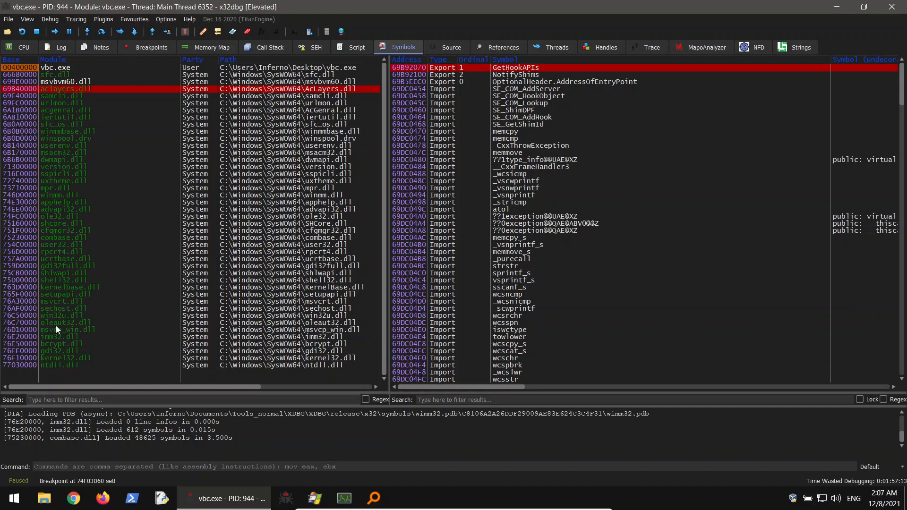
{"action": "left_click", "coordinate": [64, 399]}
{"action": "type", "text": "adva"}
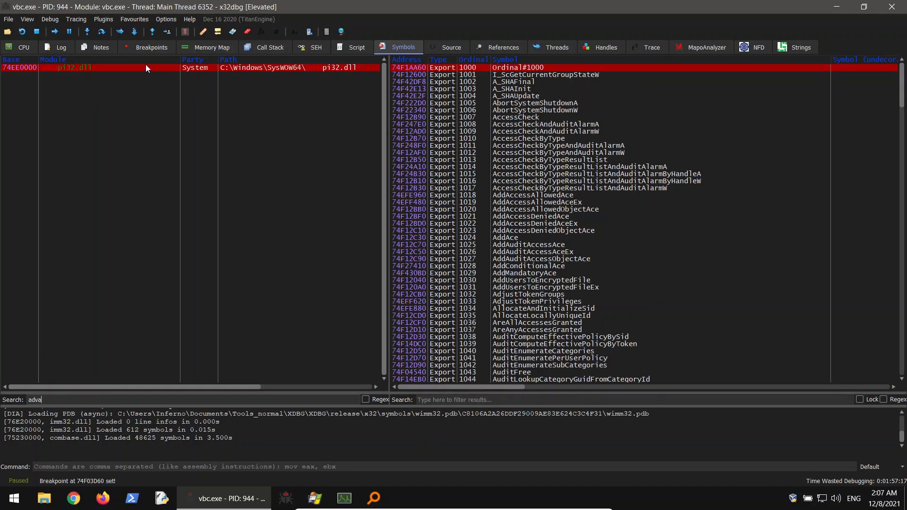
{"action": "left_click", "coordinate": [151, 48]}
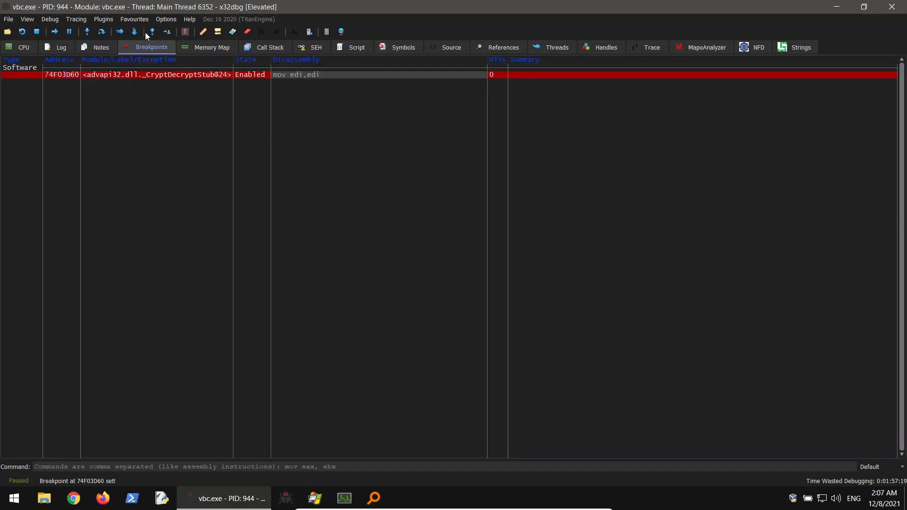
{"action": "left_click", "coordinate": [7, 48]}
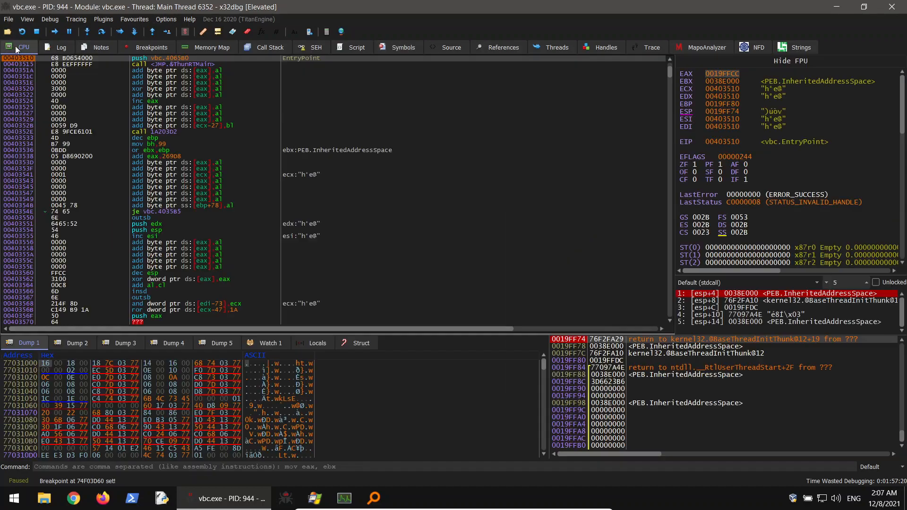
Run the program to the CryptDecrypt breakpoint and show six call arguments in an enlarged argument list.
{"action": "left_click", "coordinate": [56, 32]}
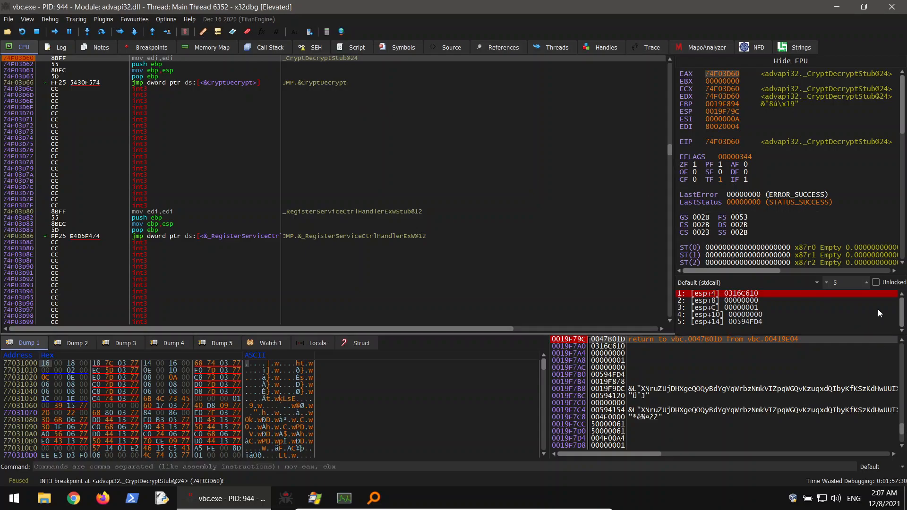
{"action": "left_click", "coordinate": [866, 283]}
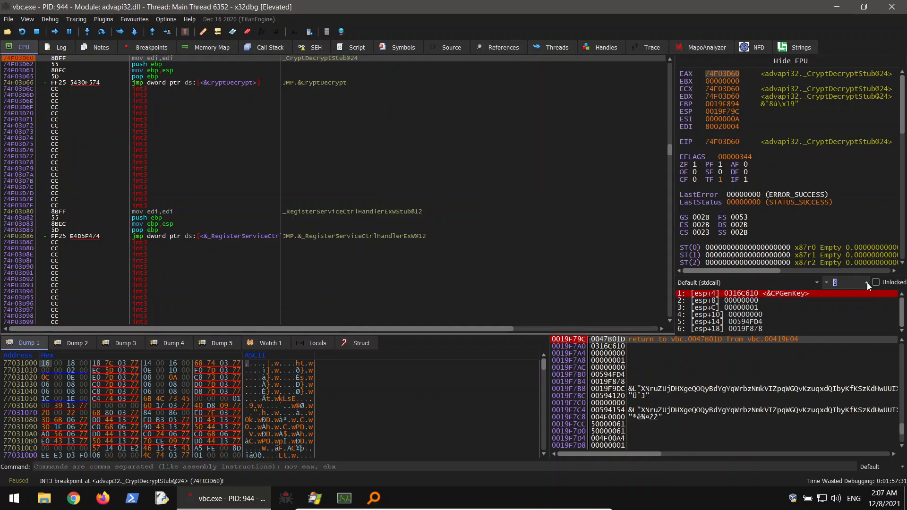
{"action": "left_click", "coordinate": [838, 283]}
{"action": "left_click_drag", "start_coordinate": [790, 276], "coordinate": [788, 236]}
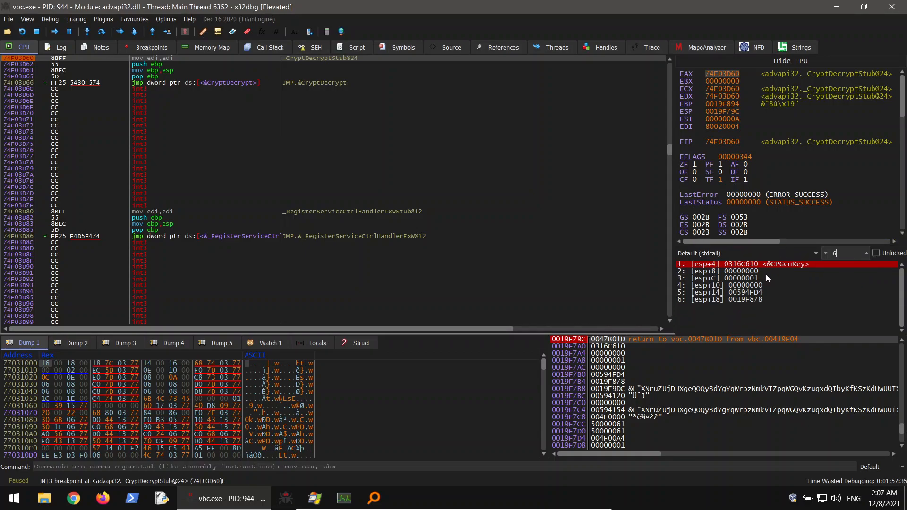
Go through the CryptDecrypt call arguments, comparing the fifth (data buffer) and sixth (data length) entries.
{"action": "left_click", "coordinate": [730, 273]}
{"action": "left_click", "coordinate": [733, 286]}
{"action": "left_click", "coordinate": [728, 292]}
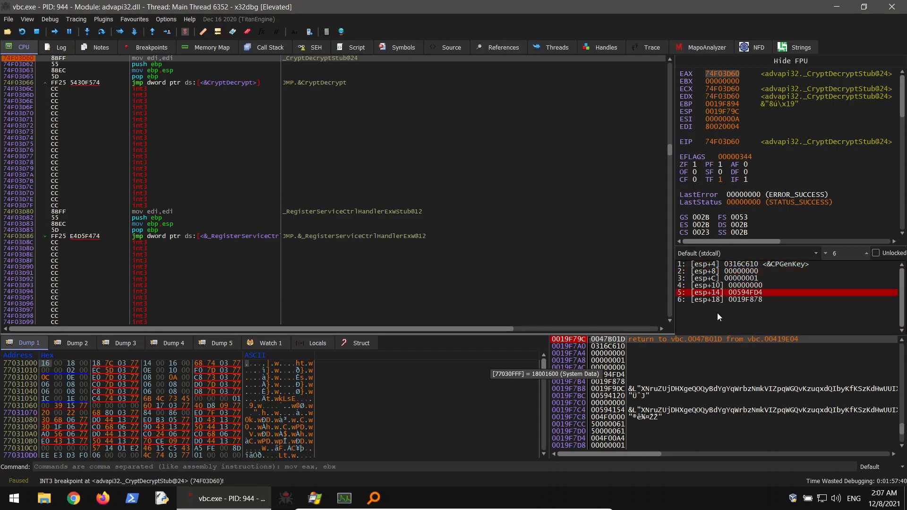
{"action": "left_click", "coordinate": [741, 300]}
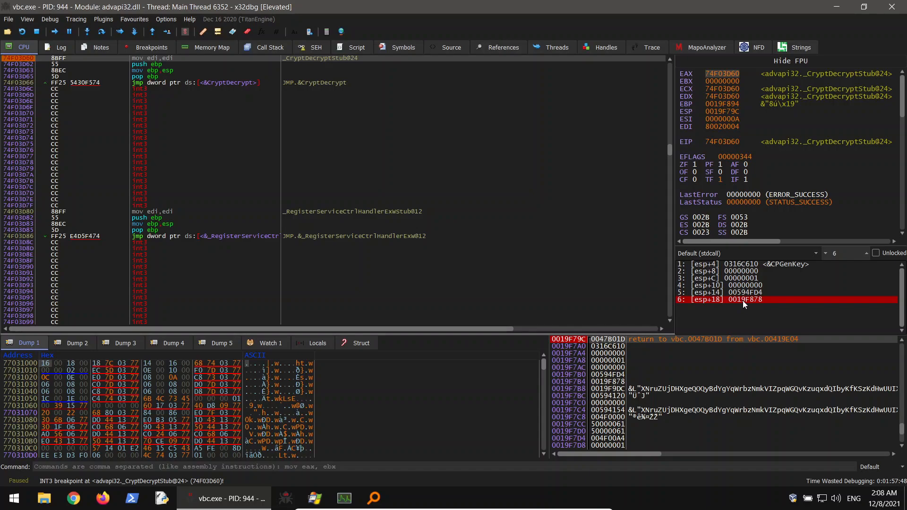
{"action": "left_click", "coordinate": [743, 296]}
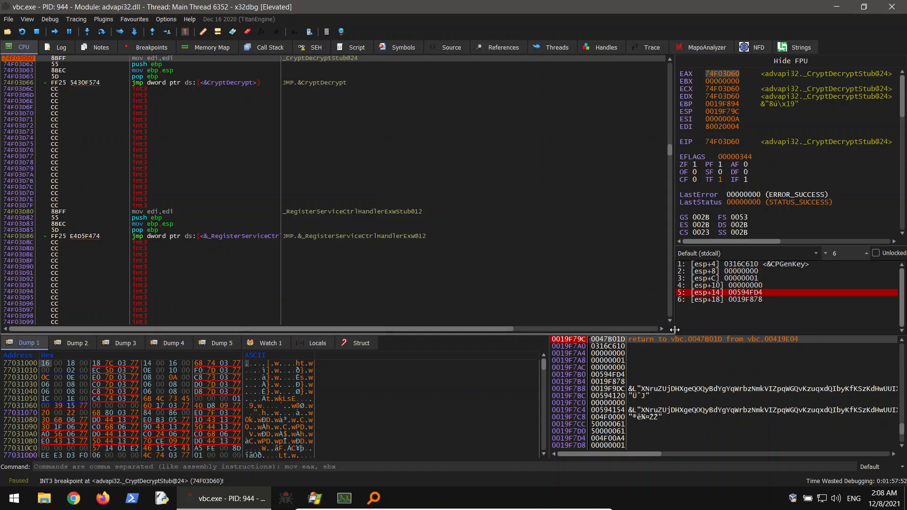
{"action": "left_click", "coordinate": [741, 299]}
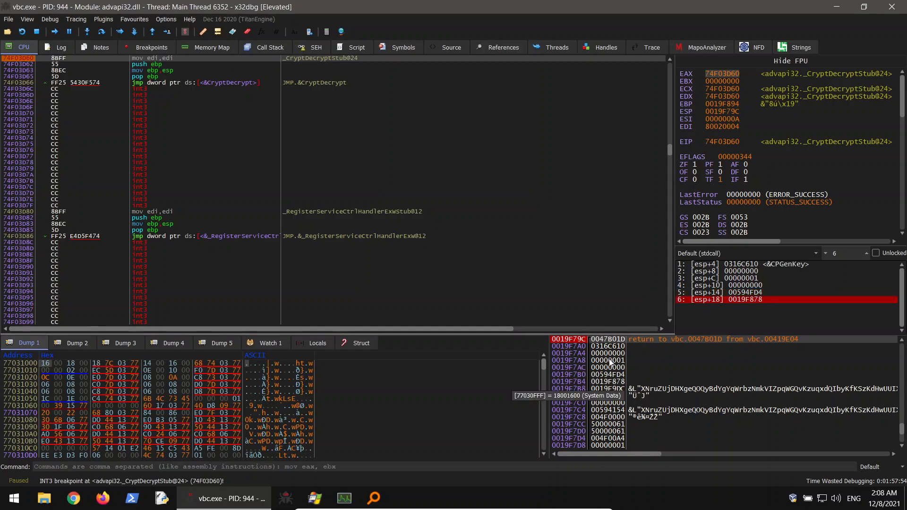
Follow the data length pointer 0019F878 from the stack in the current dump, followed by the data buffer pointer 00594FD4.
{"action": "left_click", "coordinate": [615, 383]}
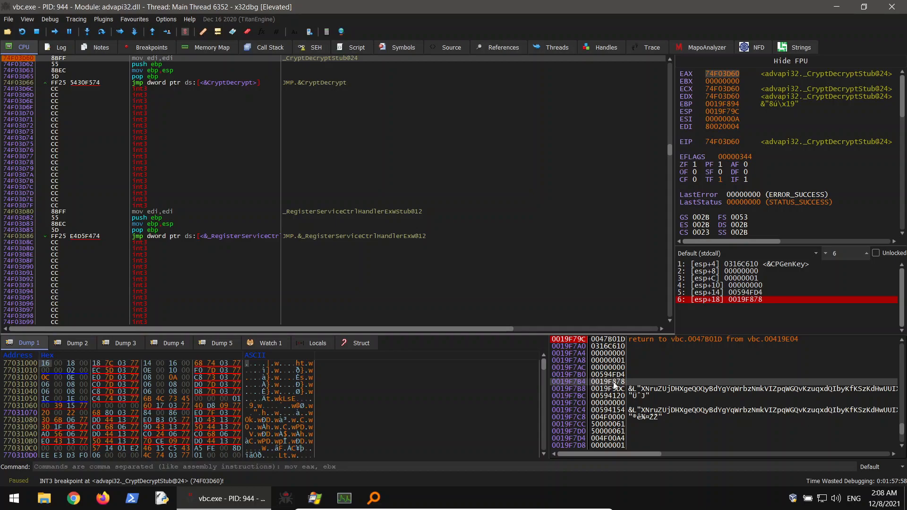
{"action": "right_click", "coordinate": [612, 385]}
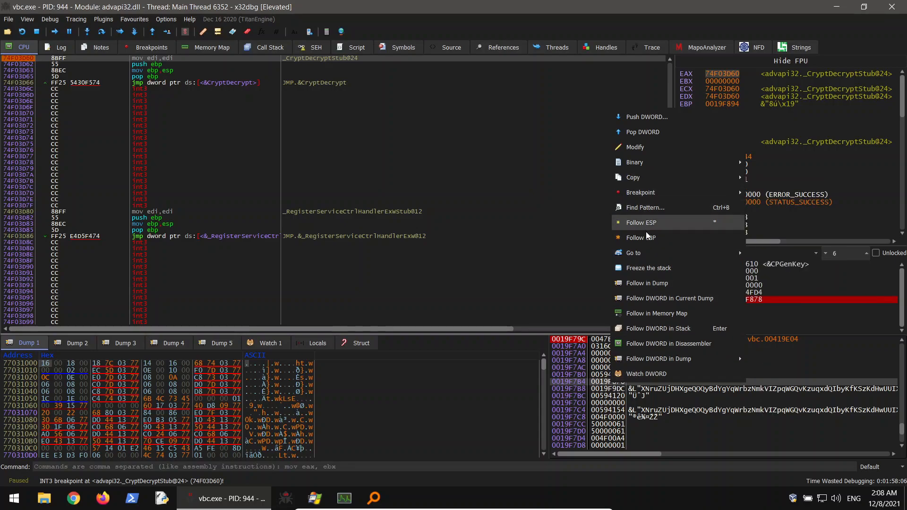
{"action": "left_click", "coordinate": [657, 301]}
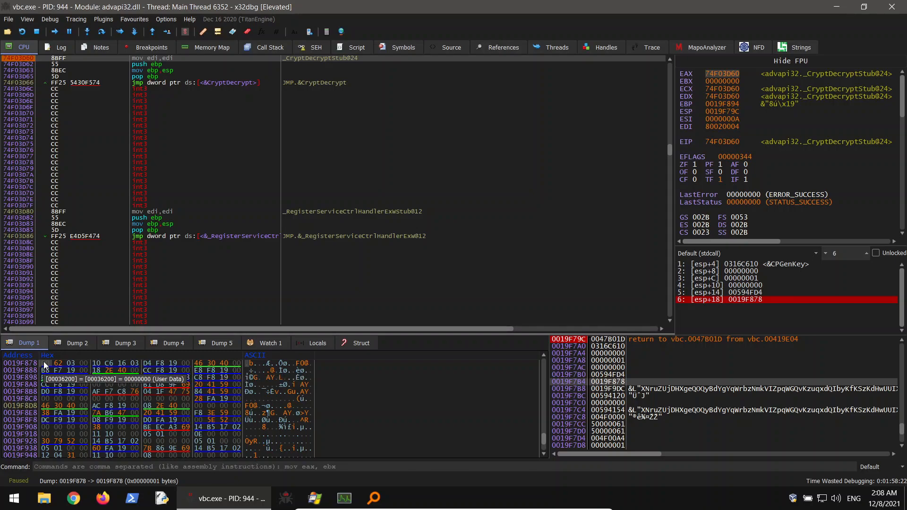
{"action": "left_click", "coordinate": [614, 376]}
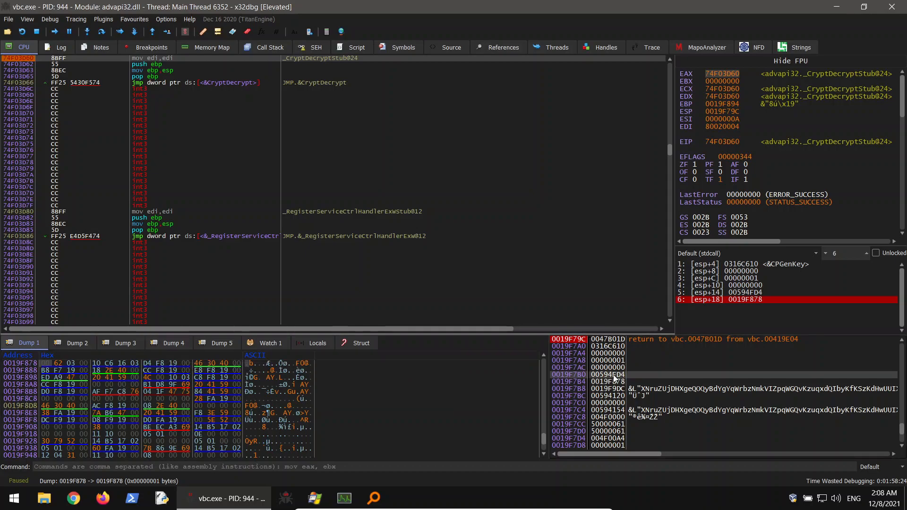
{"action": "right_click", "coordinate": [614, 375]}
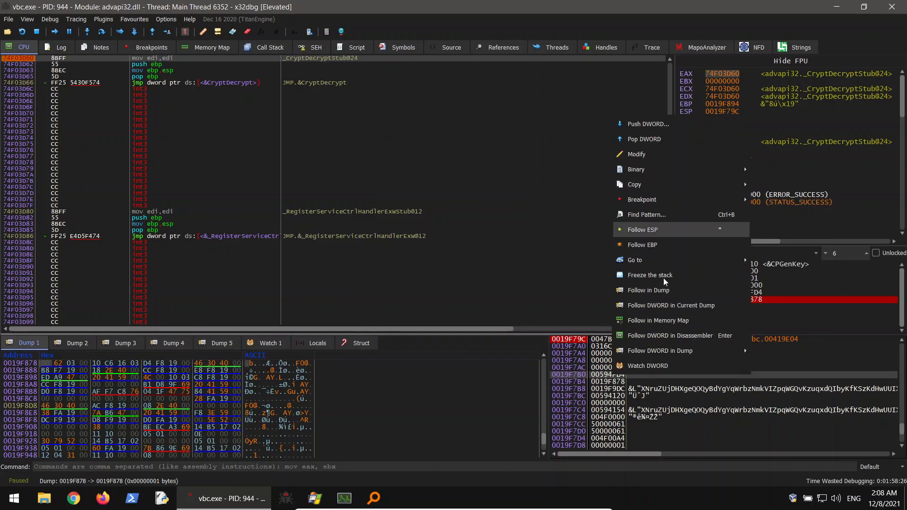
{"action": "left_click", "coordinate": [679, 305]}
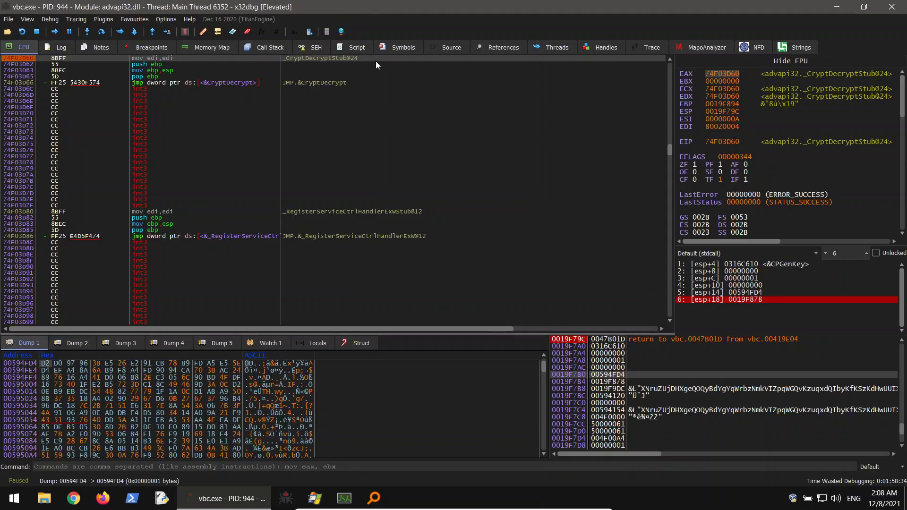
Execute CryptDecrypt until its return and look through the decrypted buffer in the dump, ending at its start.
{"action": "left_click", "coordinate": [50, 19]}
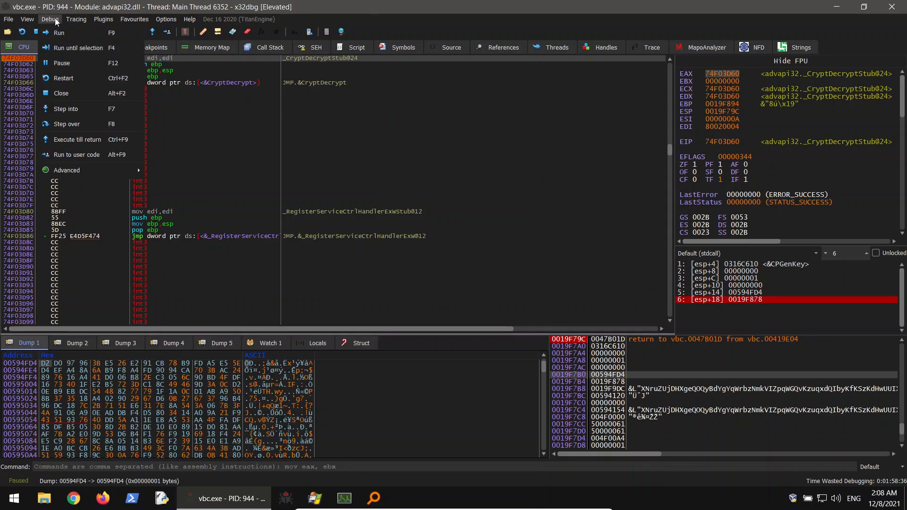
{"action": "left_click", "coordinate": [84, 140]}
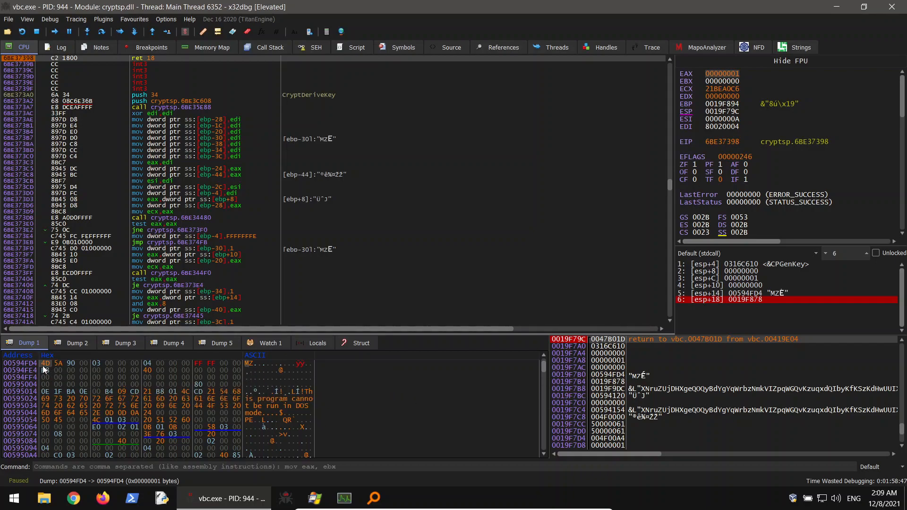
{"action": "scroll", "coordinate": [50, 379], "scroll_direction": "down", "scroll_amount": 8}
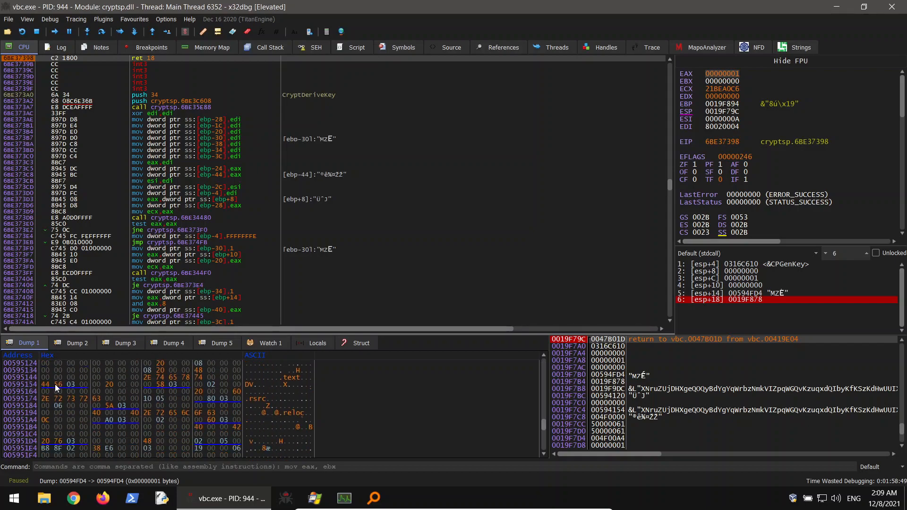
{"action": "scroll", "coordinate": [132, 403], "scroll_direction": "down", "scroll_amount": 5}
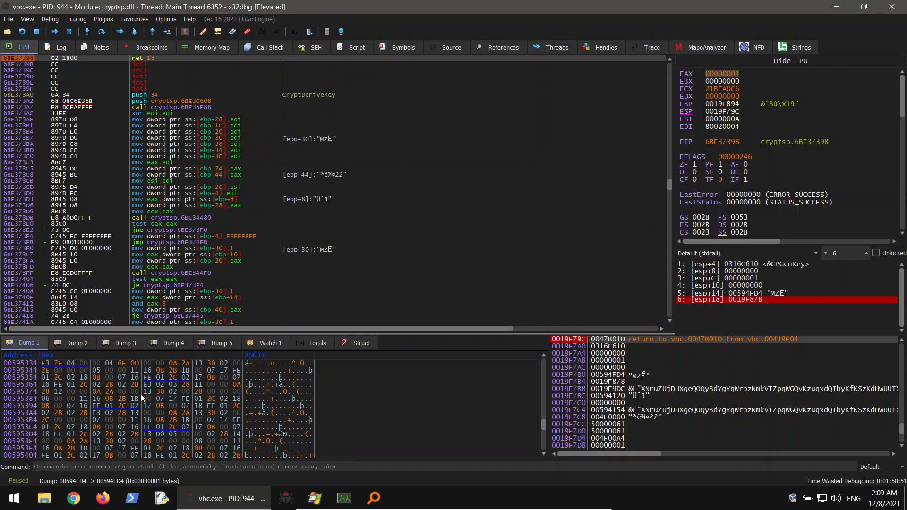
{"action": "scroll", "coordinate": [131, 398], "scroll_direction": "up", "scroll_amount": 9}
{"action": "scroll", "coordinate": [71, 397], "scroll_direction": "up", "scroll_amount": 1}
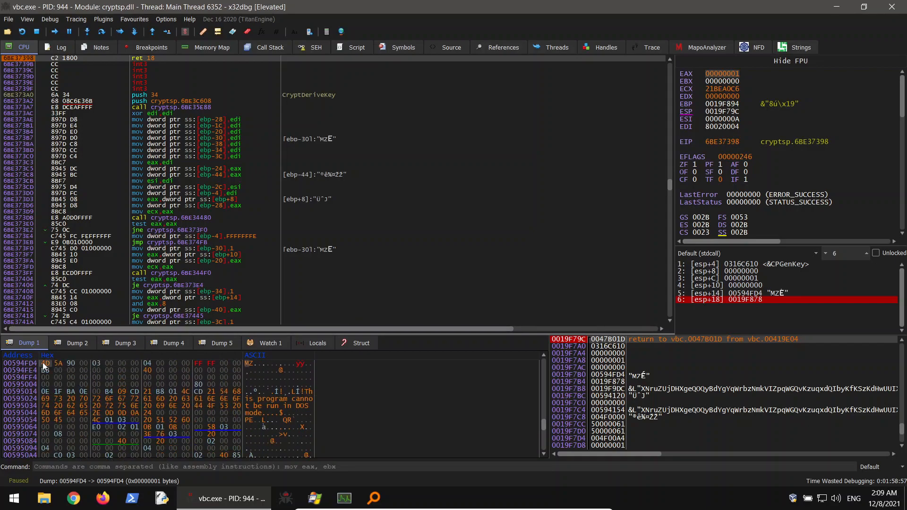
Select a block of hex length 36200 from the buffer's start at 594FD4 with xSelectBlock.
{"action": "right_click", "coordinate": [43, 362]}
{"action": "mouse_move", "coordinate": [97, 343]}
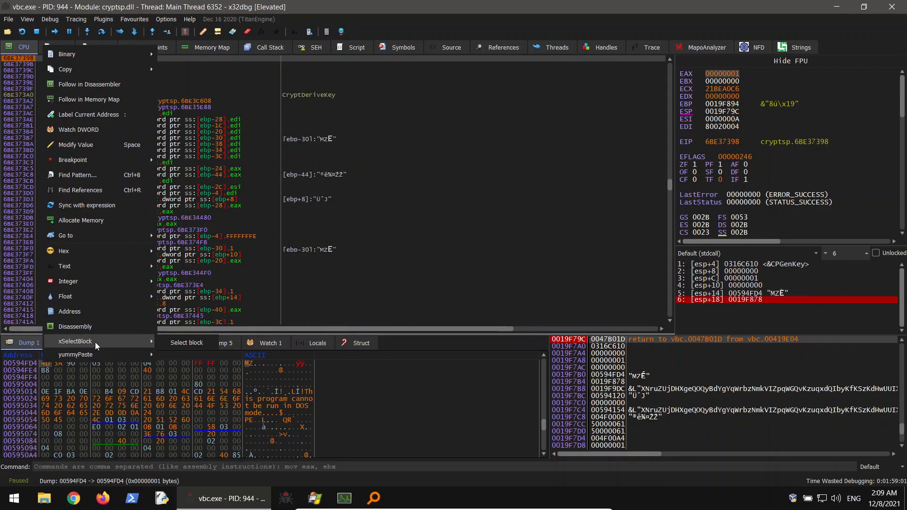
{"action": "left_click", "coordinate": [186, 343]}
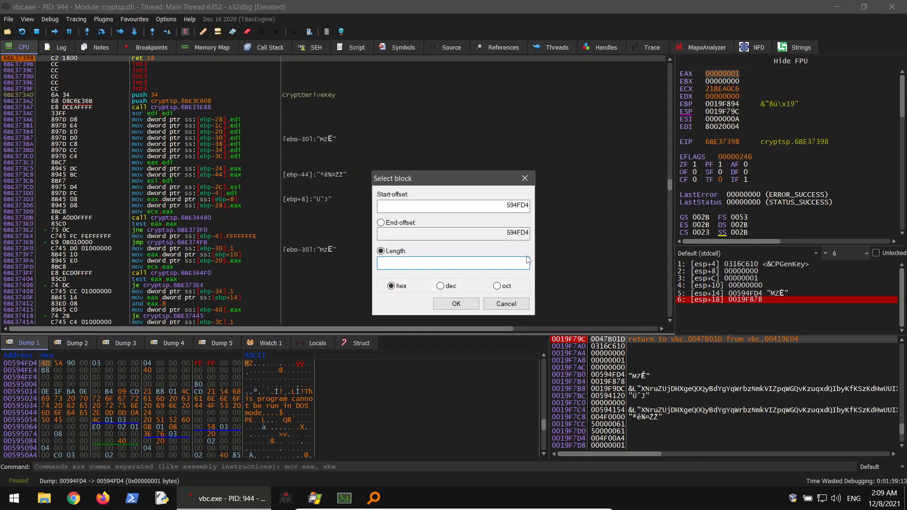
{"action": "type", "text": "36200"}
{"action": "left_click", "coordinate": [457, 304]}
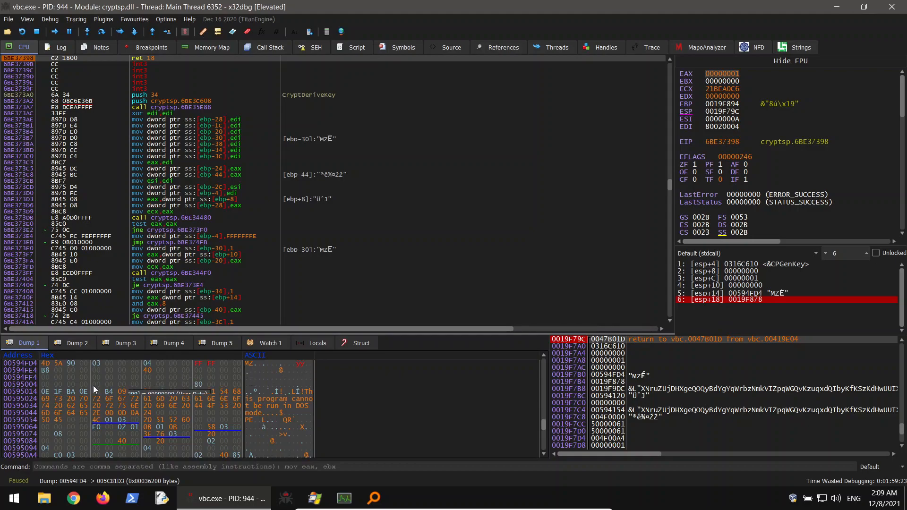
Save the selected memory block to the Desktop as dumped.bin.
{"action": "right_click", "coordinate": [132, 382]}
{"action": "mouse_move", "coordinate": [188, 74]}
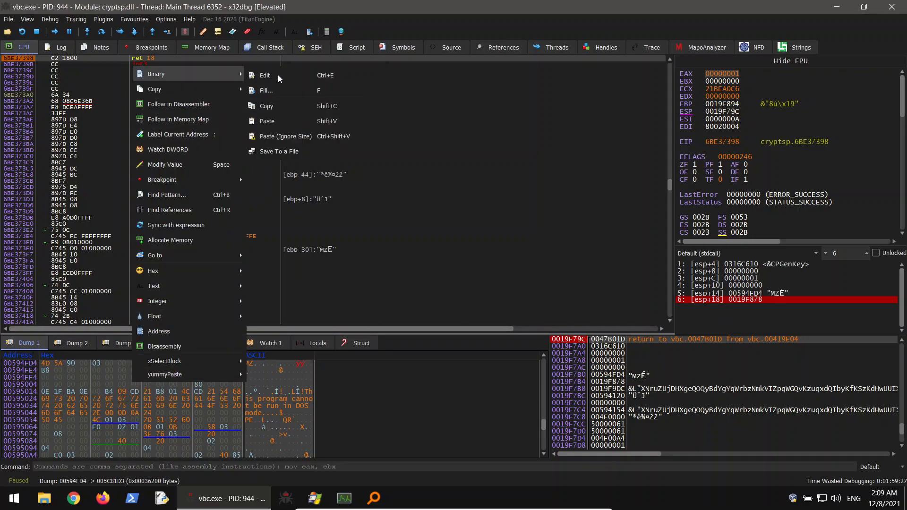
{"action": "left_click", "coordinate": [278, 152]}
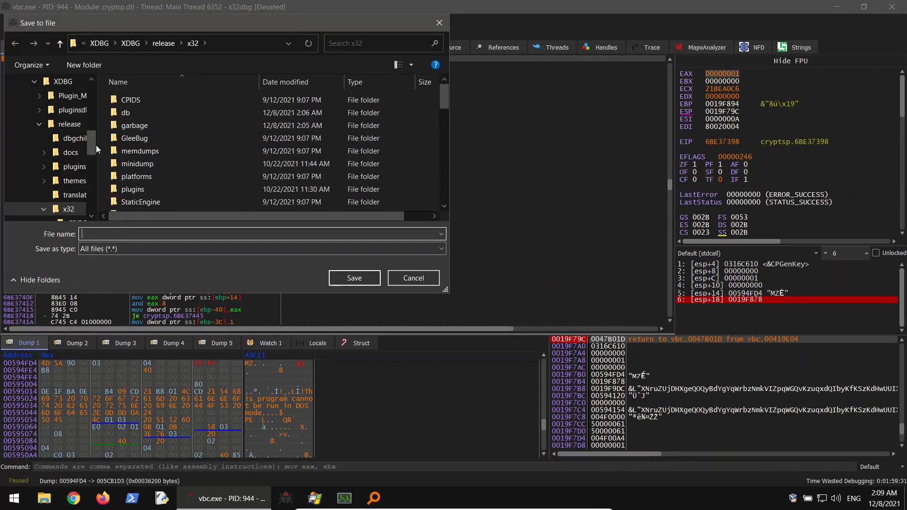
{"action": "left_click_drag", "start_coordinate": [92, 146], "coordinate": [96, 84]}
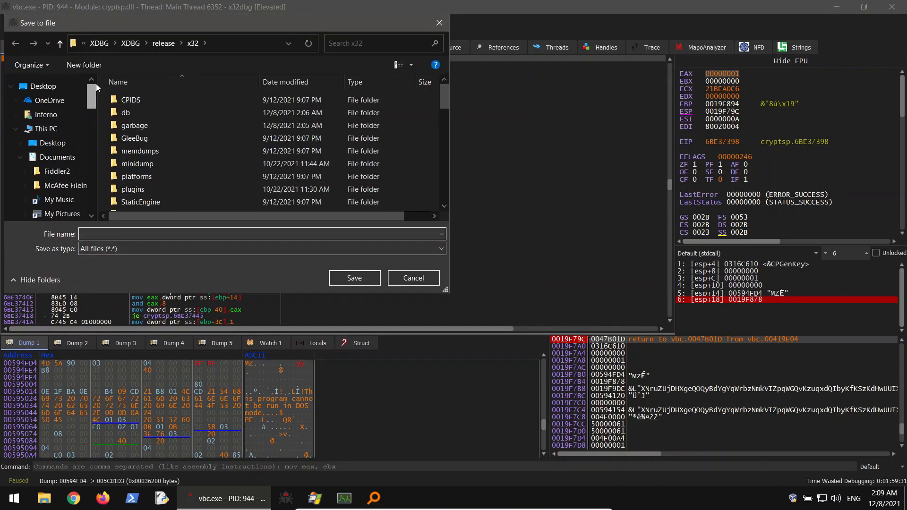
{"action": "left_click", "coordinate": [52, 143]}
{"action": "left_click", "coordinate": [120, 233]}
{"action": "type", "text": "dumped."}
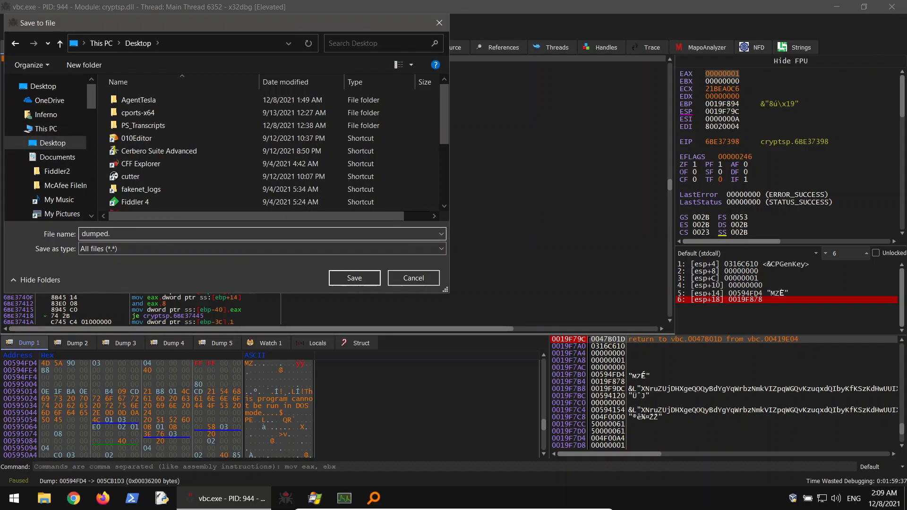
{"action": "type", "text": "bin"}
{"action": "left_click", "coordinate": [359, 279]}
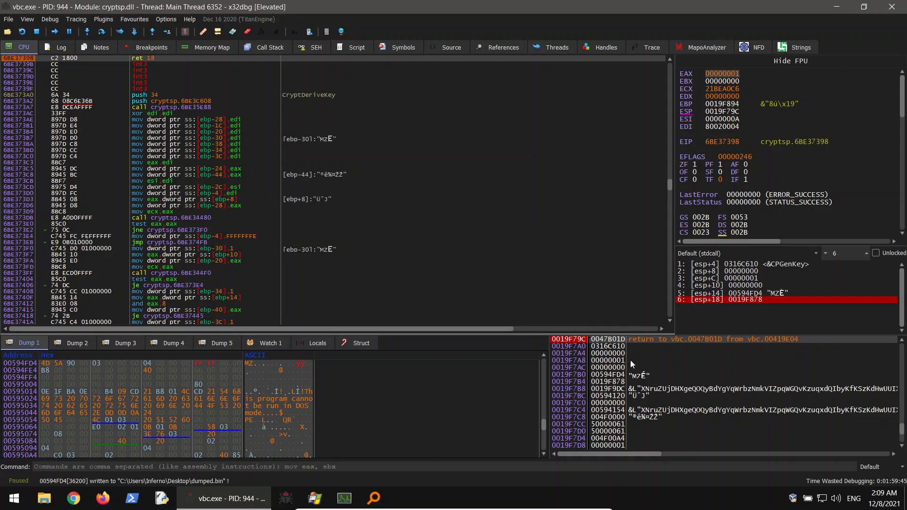
Recheck the data length by following the sixth call argument in the dump.
{"action": "right_click", "coordinate": [751, 301]}
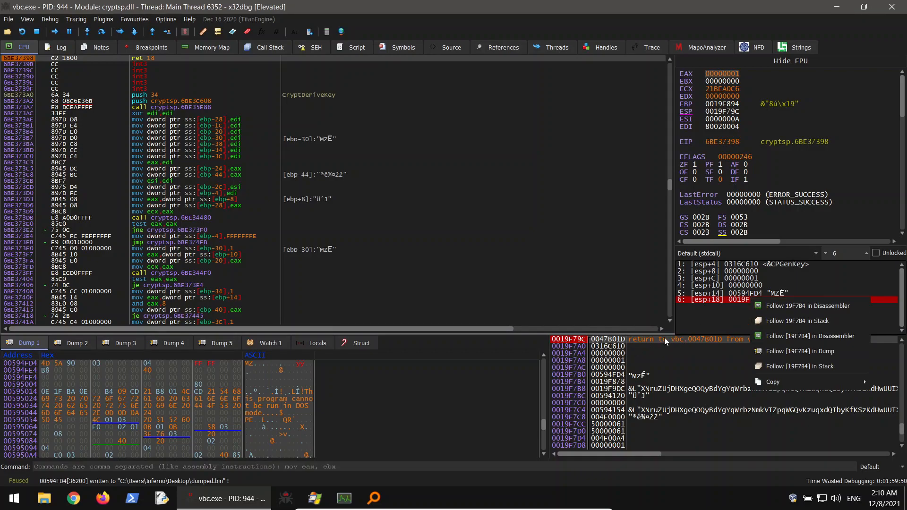
{"action": "left_click", "coordinate": [798, 351]}
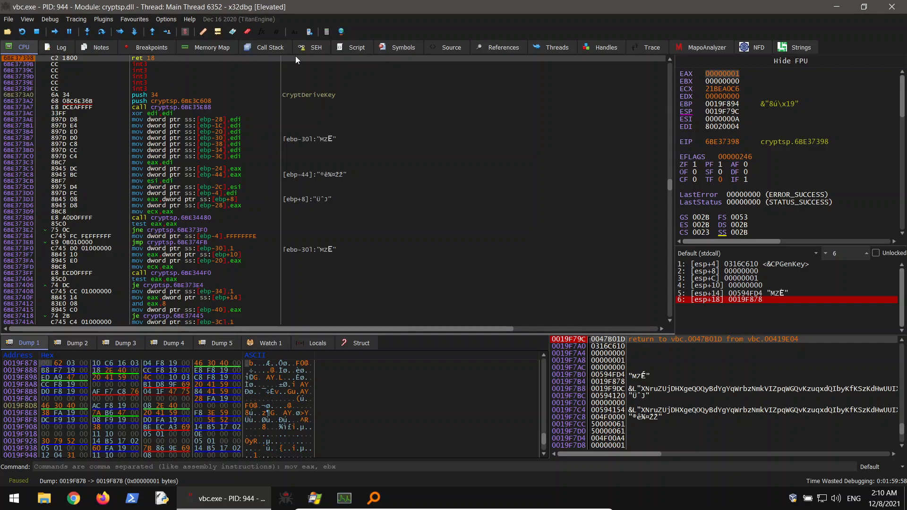
Minimize the debugger and scan dumped.bin from the desktop with Detect It Easy.
{"action": "left_click", "coordinate": [841, 8]}
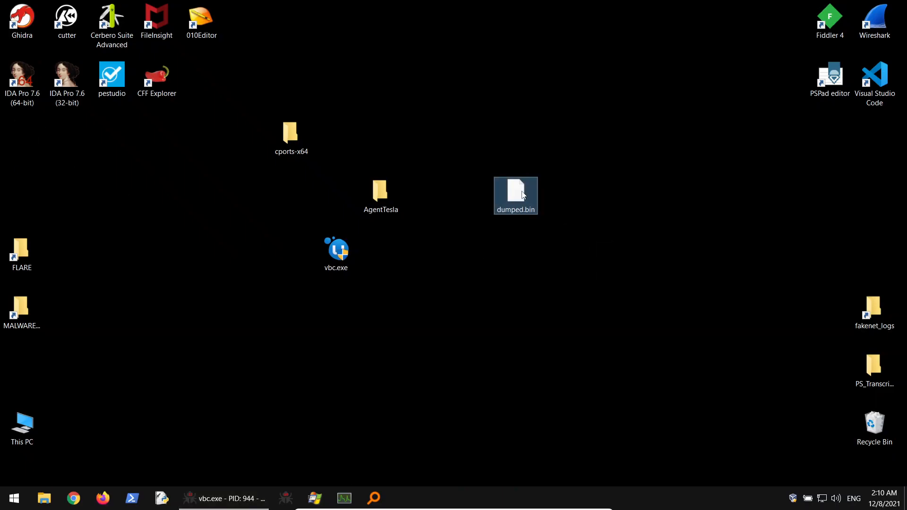
{"action": "right_click", "coordinate": [522, 195]}
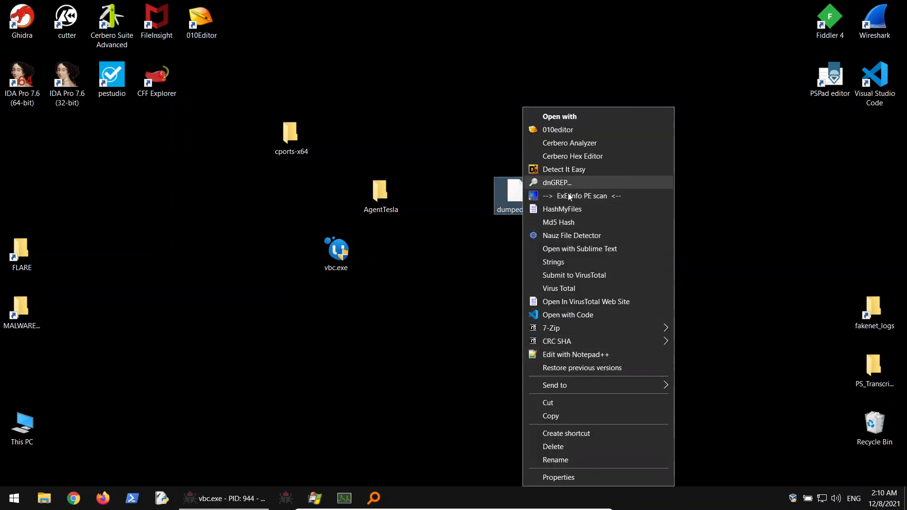
{"action": "left_click", "coordinate": [555, 168]}
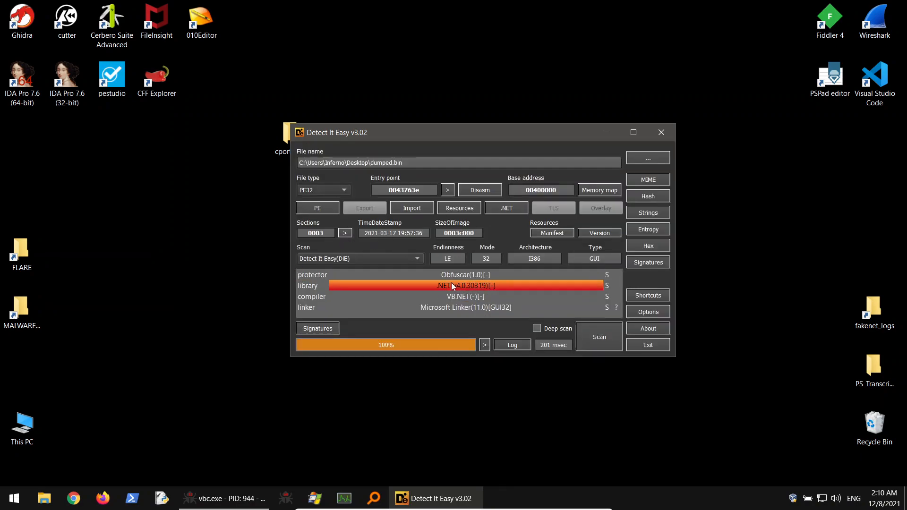
Close Detect It Easy, stop debugging vbc.exe in x32dbg, and close the debugger.
{"action": "left_click", "coordinate": [661, 133]}
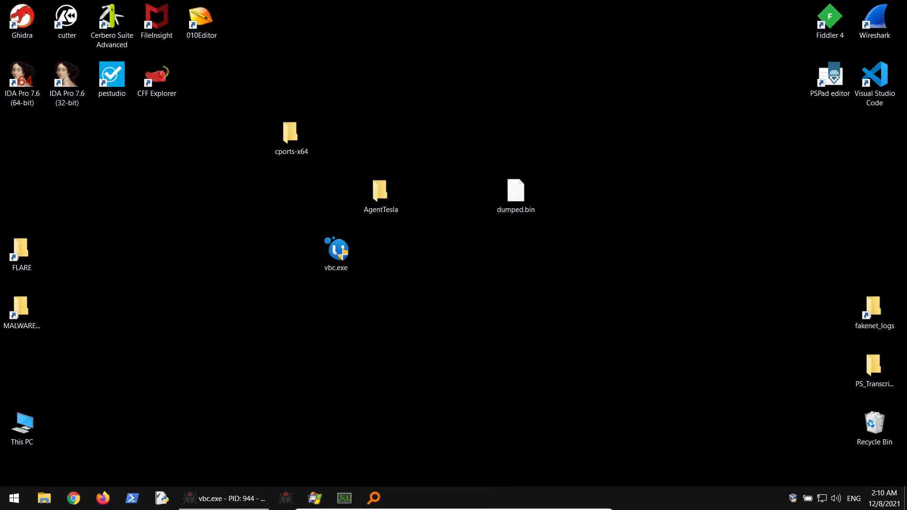
{"action": "left_click", "coordinate": [238, 500]}
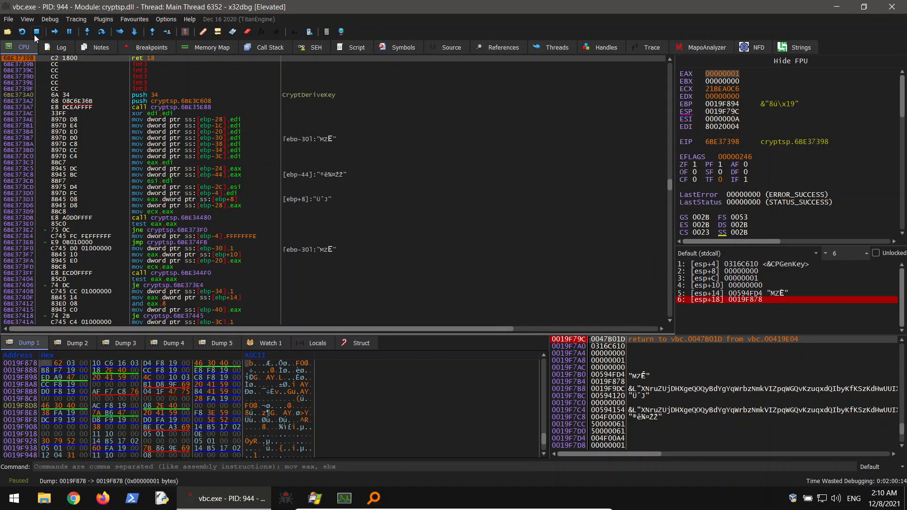
{"action": "left_click", "coordinate": [36, 32]}
{"action": "left_click", "coordinate": [892, 7]}
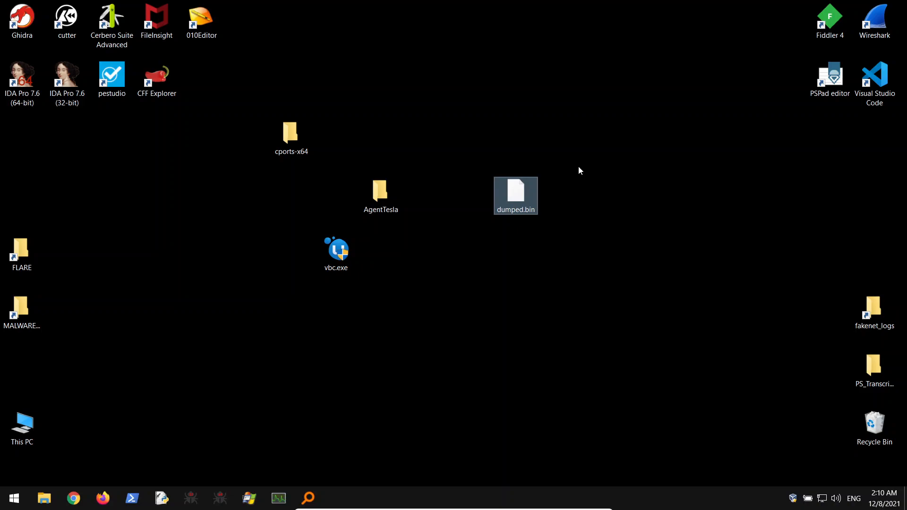
Open dumped.bin from the desktop in 010 Editor and examine its DOS header, PE header and section table bytes.
{"action": "right_click", "coordinate": [515, 197]}
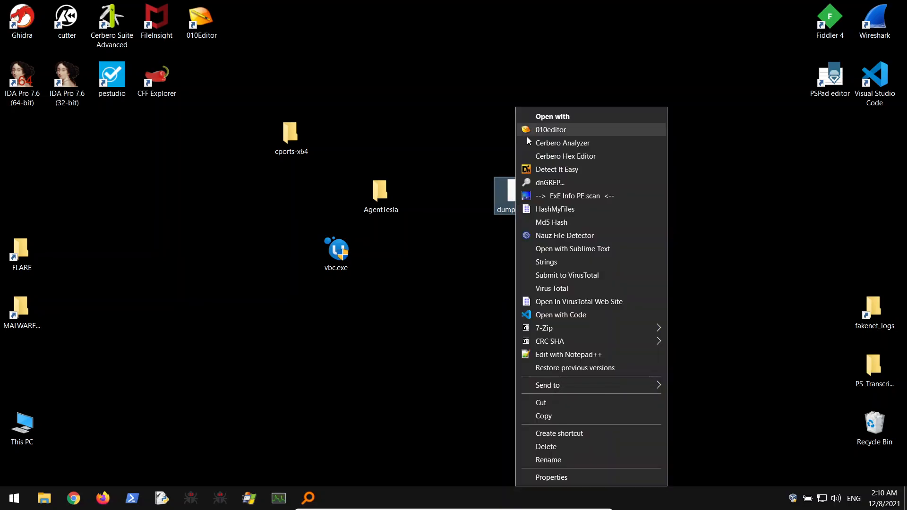
{"action": "left_click", "coordinate": [544, 131]}
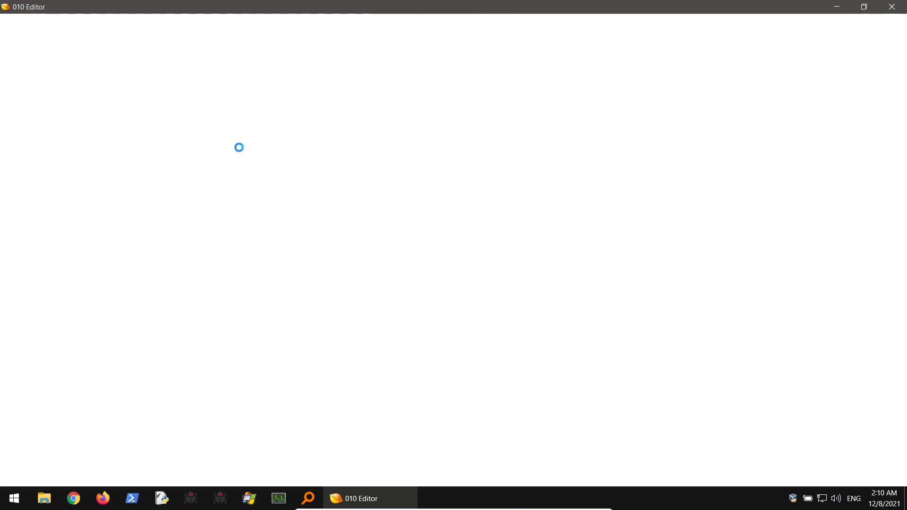
{"action": "scroll", "coordinate": [303, 107], "scroll_direction": "down", "scroll_amount": 8}
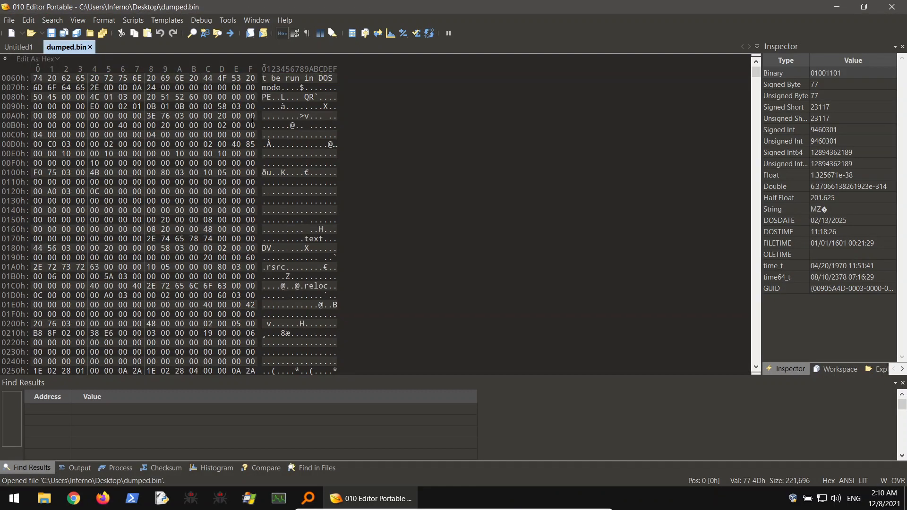
{"action": "scroll", "coordinate": [307, 106], "scroll_direction": "up", "scroll_amount": 2}
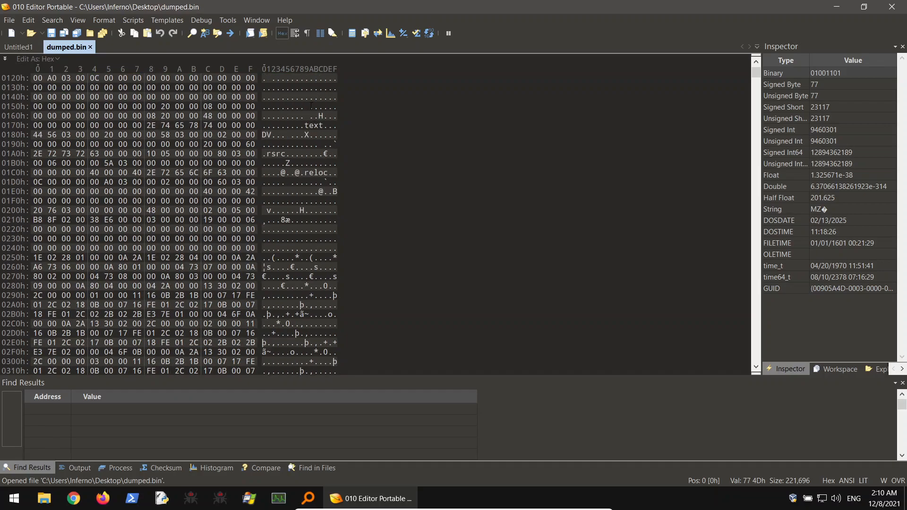
{"action": "scroll", "coordinate": [325, 128], "scroll_direction": "down", "scroll_amount": 11}
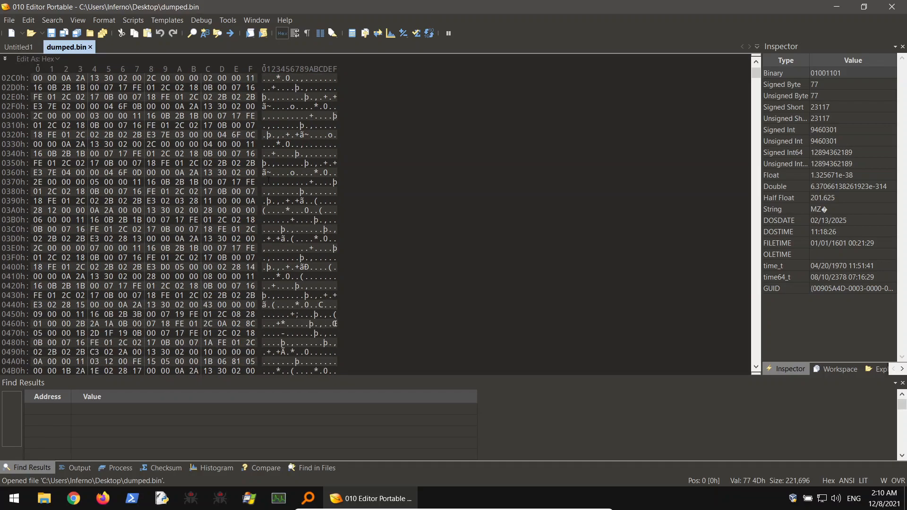
{"action": "scroll", "coordinate": [260, 204], "scroll_direction": "down", "scroll_amount": 10}
{"action": "scroll", "coordinate": [250, 201], "scroll_direction": "up", "scroll_amount": 9}
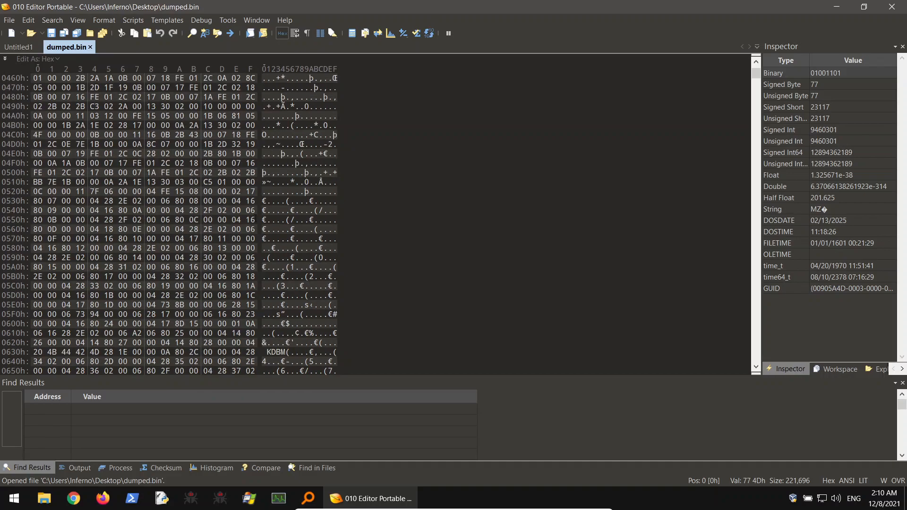
{"action": "scroll", "coordinate": [247, 198], "scroll_direction": "up", "scroll_amount": 14}
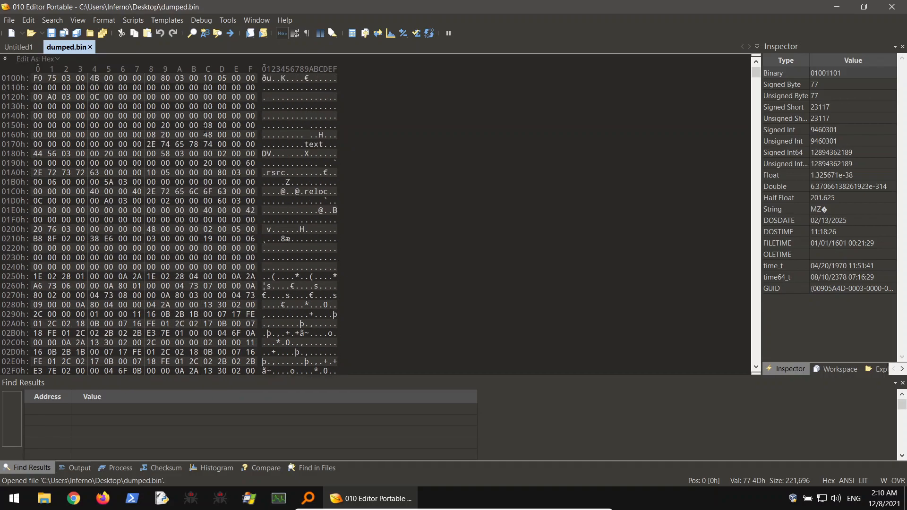
{"action": "scroll", "coordinate": [172, 226], "scroll_direction": "up", "scroll_amount": 3}
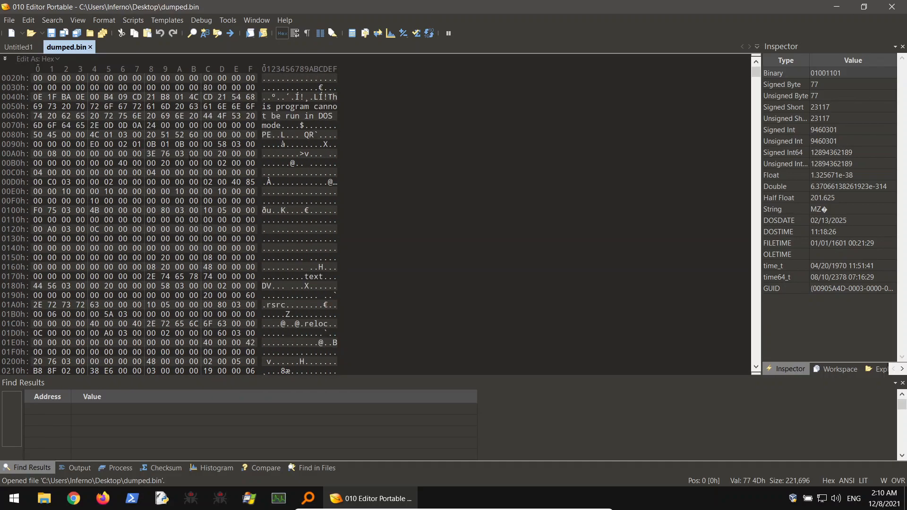
{"action": "scroll", "coordinate": [206, 153], "scroll_direction": "up", "scroll_amount": 1}
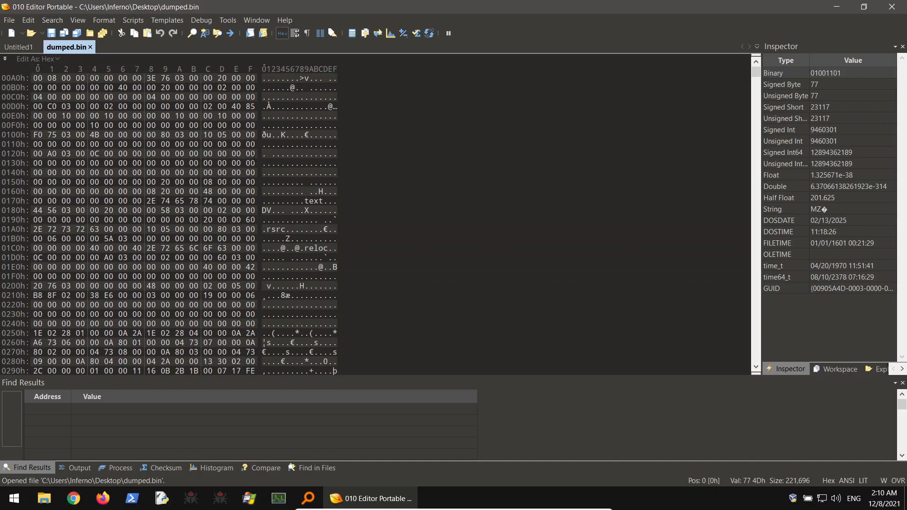
{"action": "scroll", "coordinate": [244, 171], "scroll_direction": "down", "scroll_amount": 5}
{"action": "scroll", "coordinate": [282, 180], "scroll_direction": "up", "scroll_amount": 5}
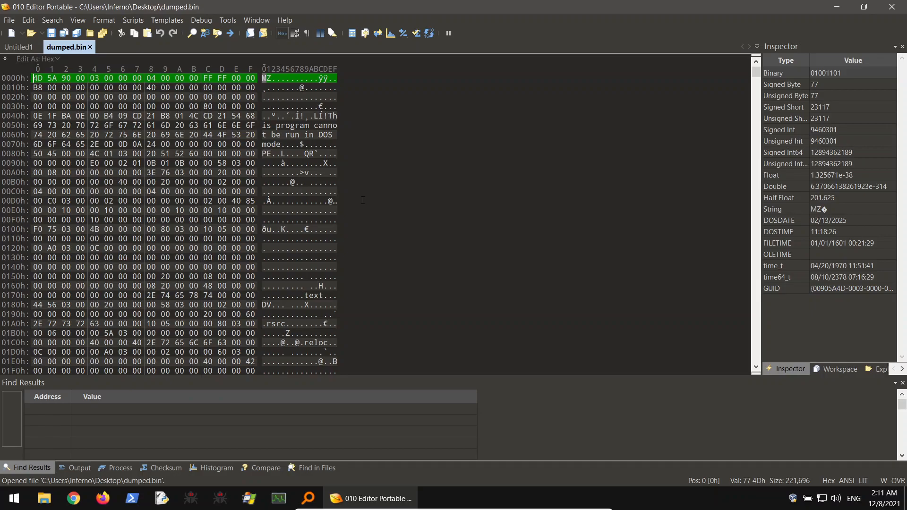
{"action": "scroll", "coordinate": [291, 185], "scroll_direction": "down", "scroll_amount": 9}
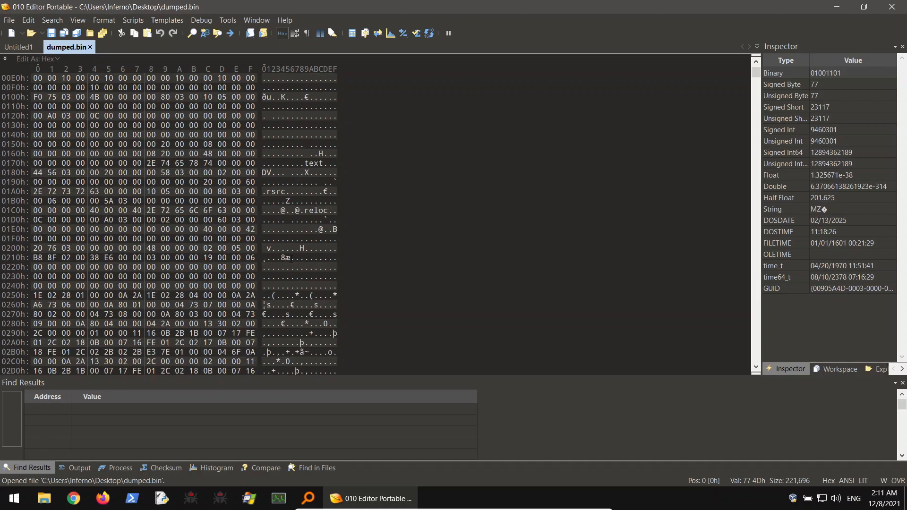
{"action": "scroll", "coordinate": [287, 187], "scroll_direction": "up", "scroll_amount": 1}
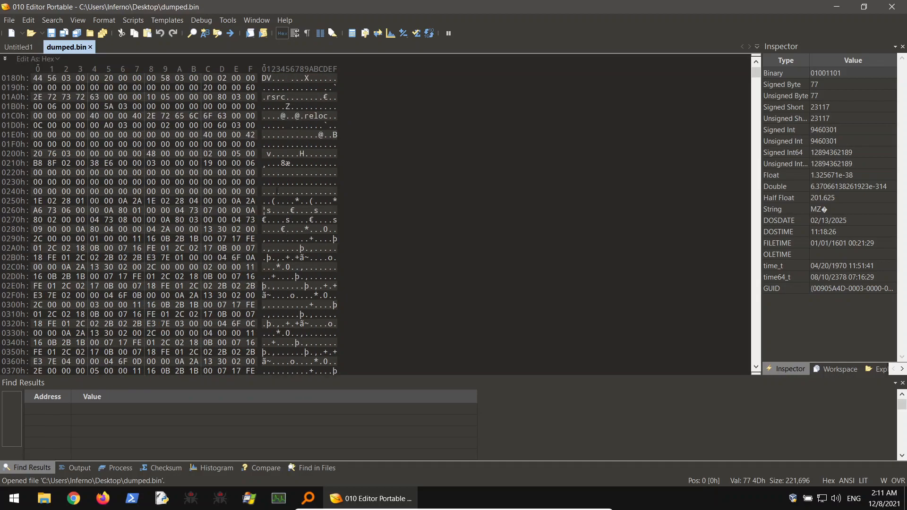
Select the bytes from offset 200h to 34Eh in dumped.bin, and close the file and 010 Editor.
{"action": "left_click_drag", "start_coordinate": [27, 154], "coordinate": [251, 343]}
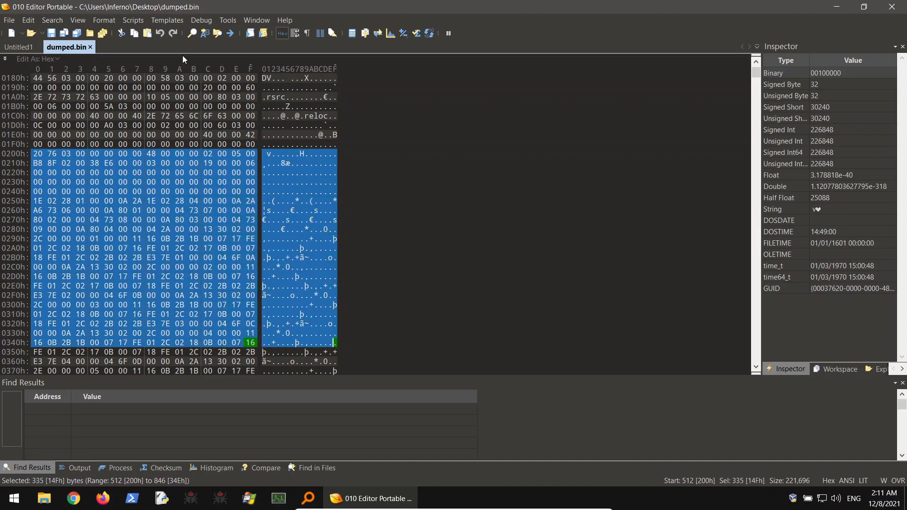
{"action": "left_click", "coordinate": [90, 48]}
{"action": "left_click", "coordinate": [892, 7]}
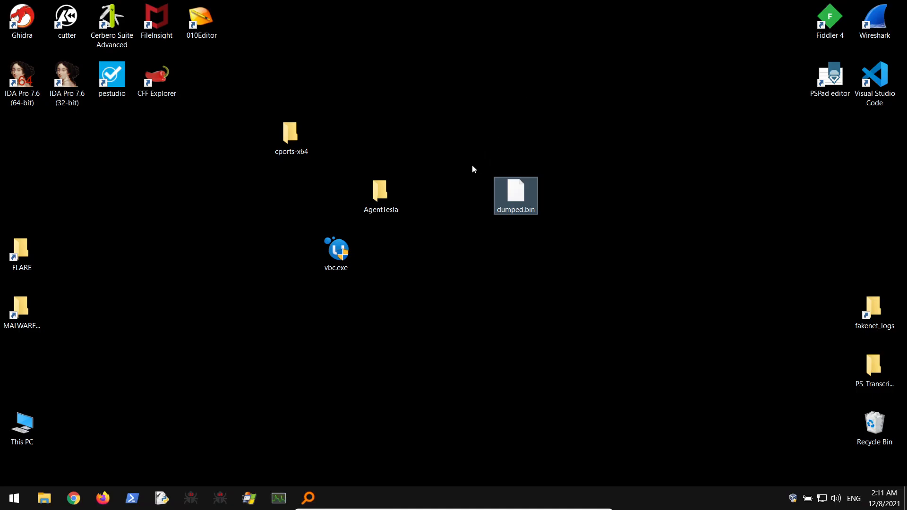
Rename dumped.bin on the desktop to dumped.exe.
{"action": "left_click", "coordinate": [533, 211]}
{"action": "left_click", "coordinate": [536, 210]}
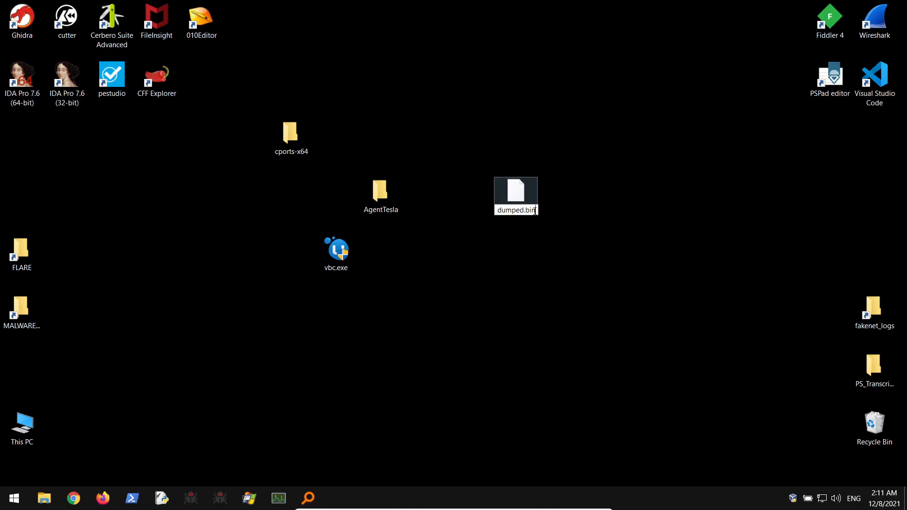
{"action": "key", "text": "BackSpace"}
{"action": "key", "text": "BackSpace"}
{"action": "key", "text": "BackSpace"}
{"action": "type", "text": "exe"}
{"action": "left_click", "coordinate": [550, 172]}
{"action": "left_click", "coordinate": [515, 255]}
Open dumped.exe in PE-bear and check the raw and virtual addresses and sizes in its section headers.
{"action": "right_click", "coordinate": [523, 193]}
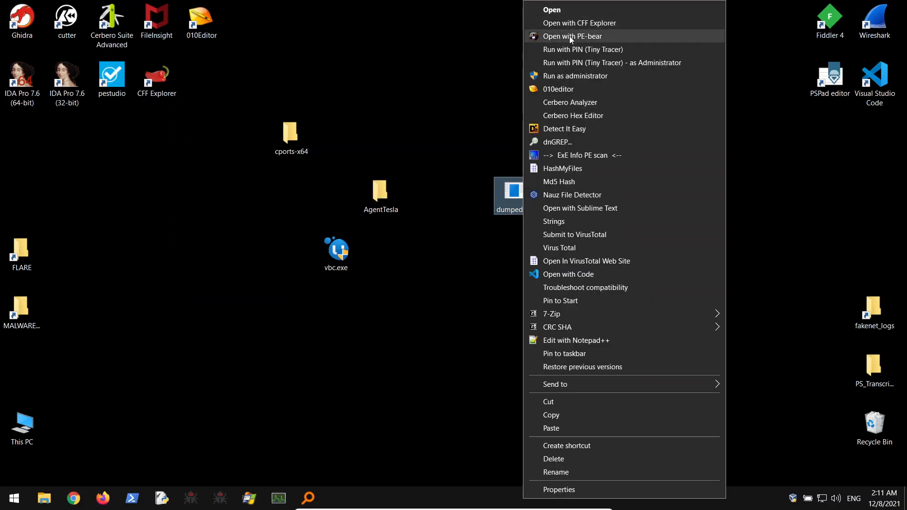
{"action": "left_click", "coordinate": [569, 36]}
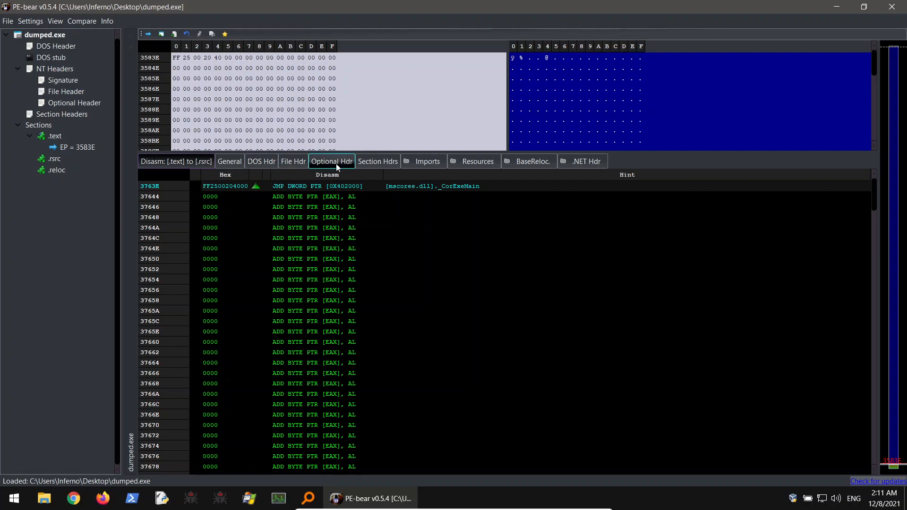
{"action": "left_click", "coordinate": [380, 161]}
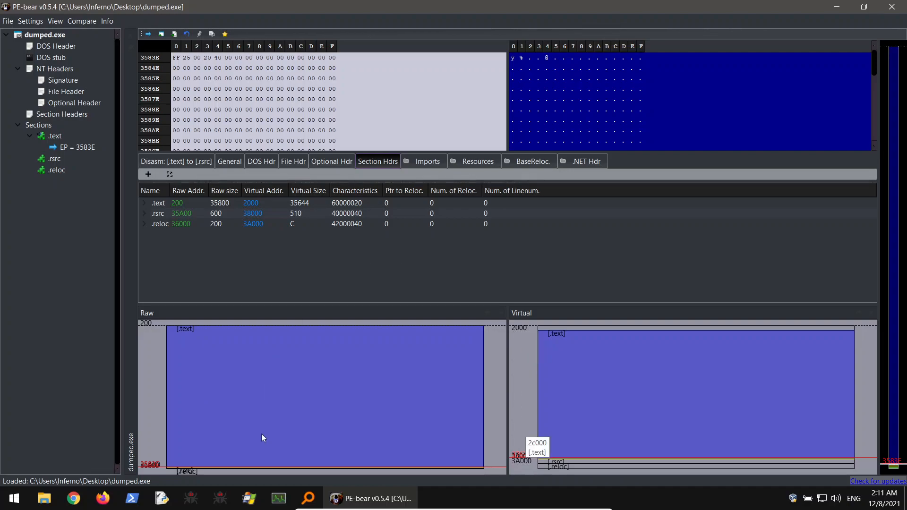
{"action": "left_click", "coordinate": [221, 204]}
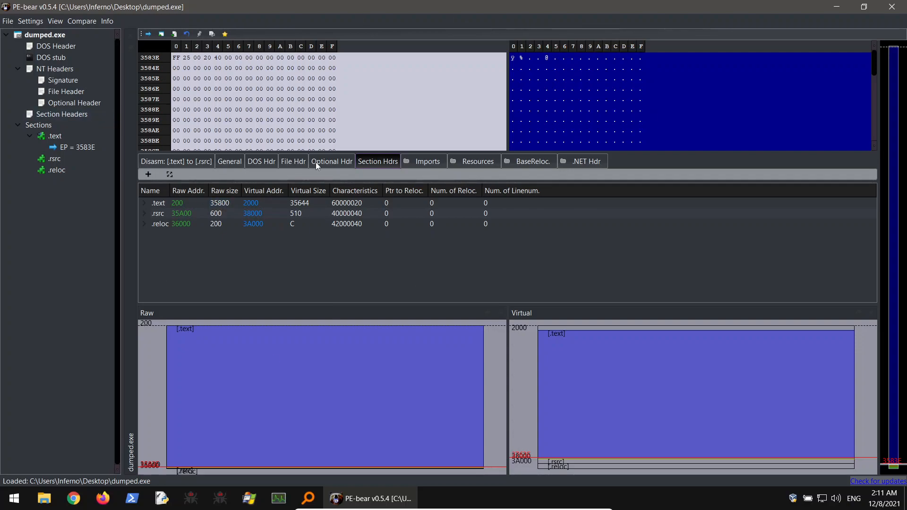
Review the imports, resources and .NET header of dumped.exe, and close PE-bear.
{"action": "left_click", "coordinate": [427, 163]}
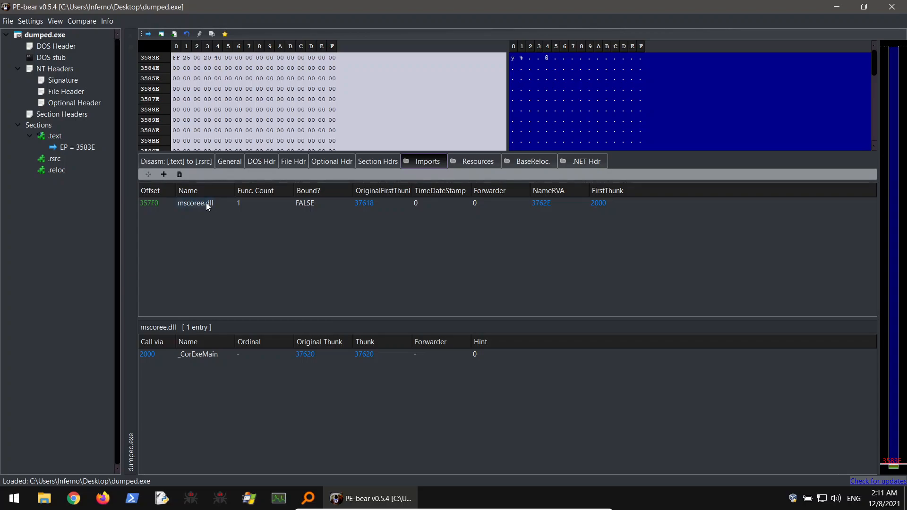
{"action": "left_click", "coordinate": [492, 162]}
{"action": "left_click", "coordinate": [586, 162]}
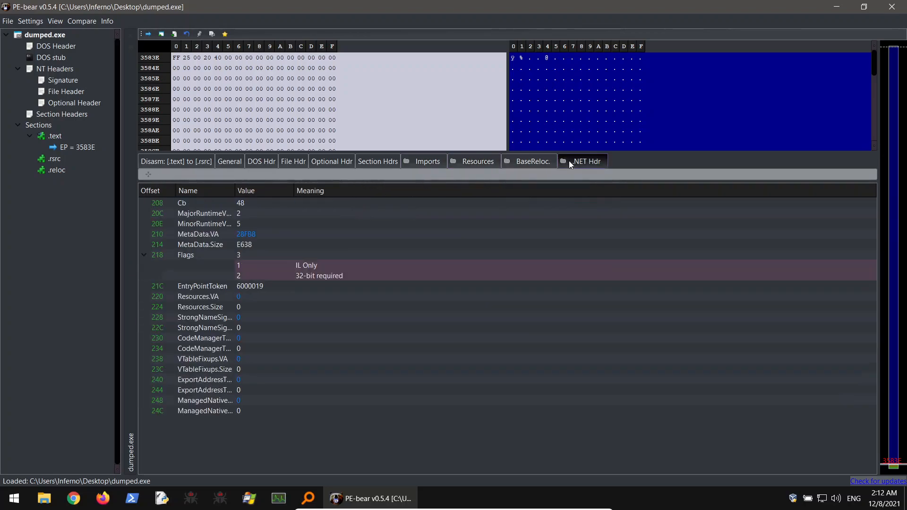
{"action": "left_click", "coordinate": [898, 7]}
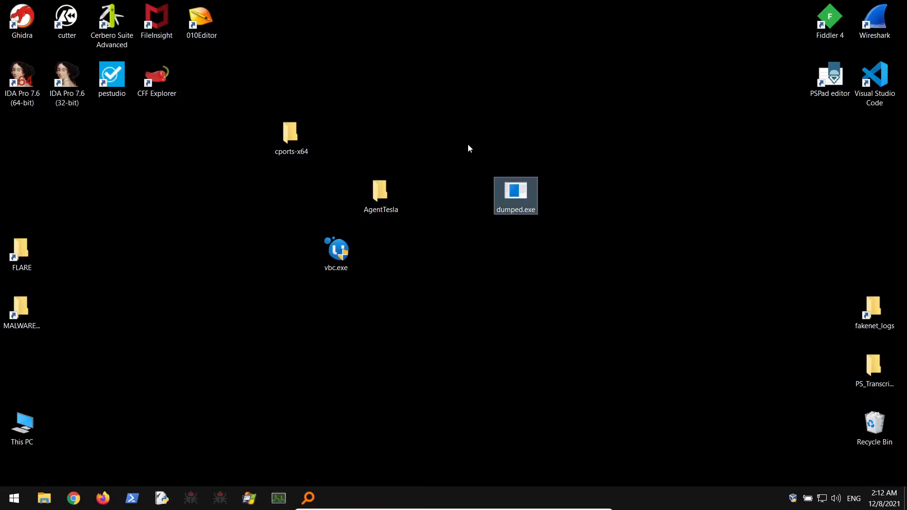
Move dumped.exe above the AgentTesla folder, scan it with Detect It Easy for its protector, and close the scanner.
{"action": "left_click_drag", "start_coordinate": [461, 145], "coordinate": [428, 178]}
{"action": "right_click", "coordinate": [382, 137]}
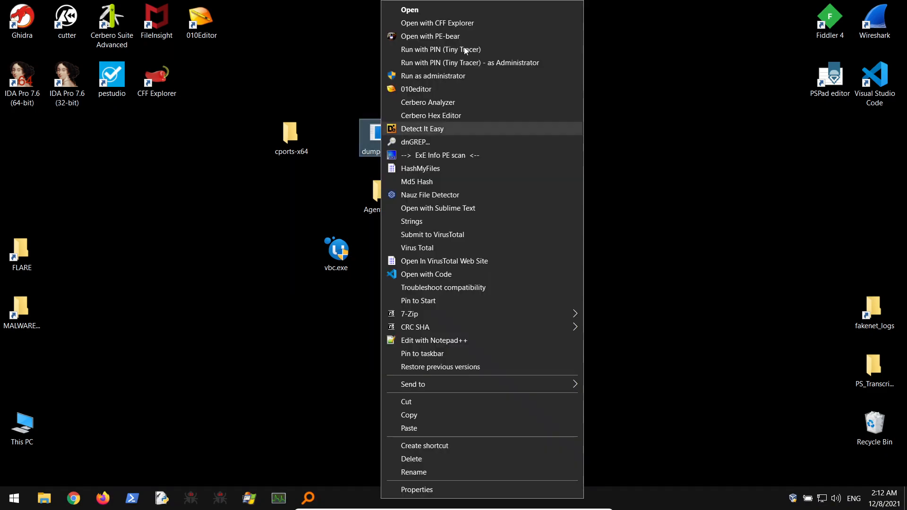
{"action": "left_click", "coordinate": [418, 125]}
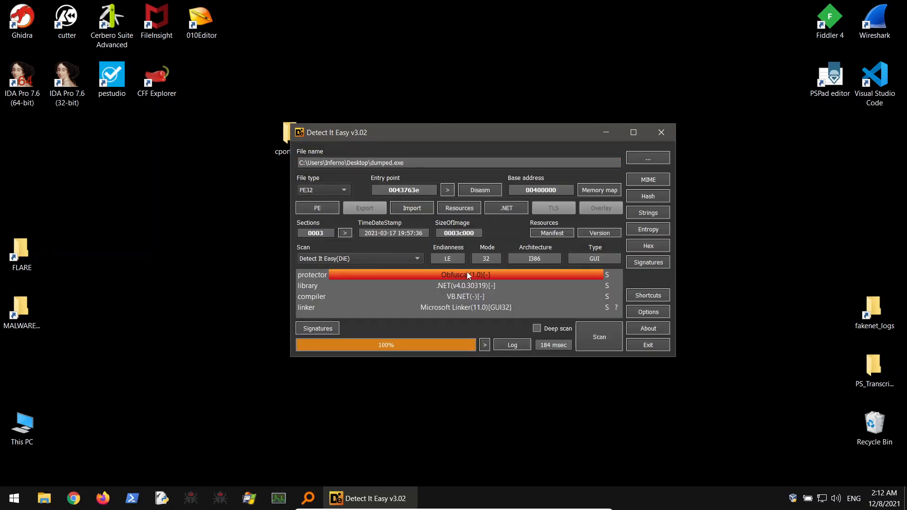
{"action": "left_click", "coordinate": [660, 131]}
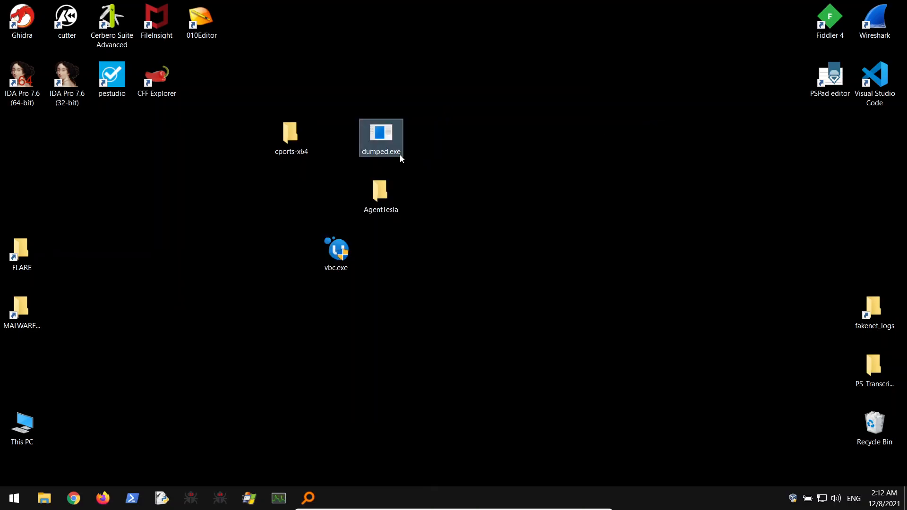
Place dumped.exe beside vbc.exe on the desktop and launch dnSpy-x86.
{"action": "left_click_drag", "start_coordinate": [533, 203], "coordinate": [546, 220]}
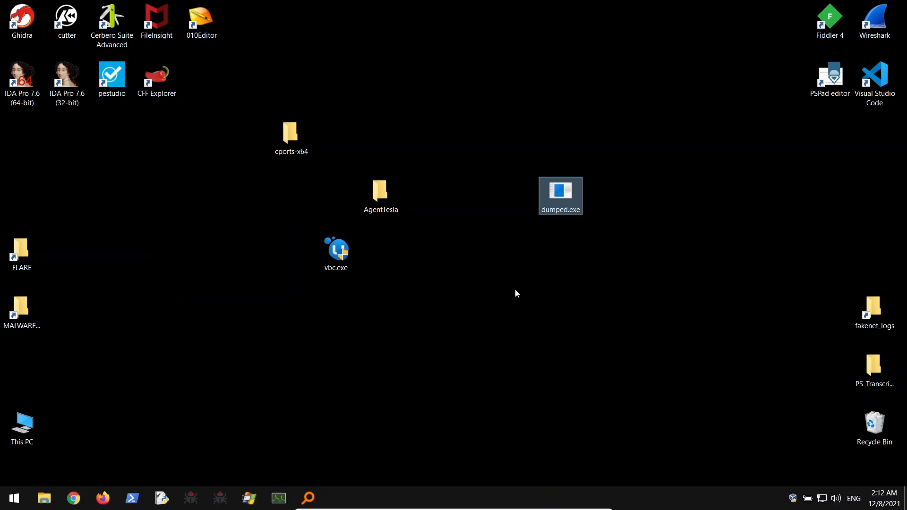
{"action": "left_click_drag", "start_coordinate": [567, 210], "coordinate": [430, 275]}
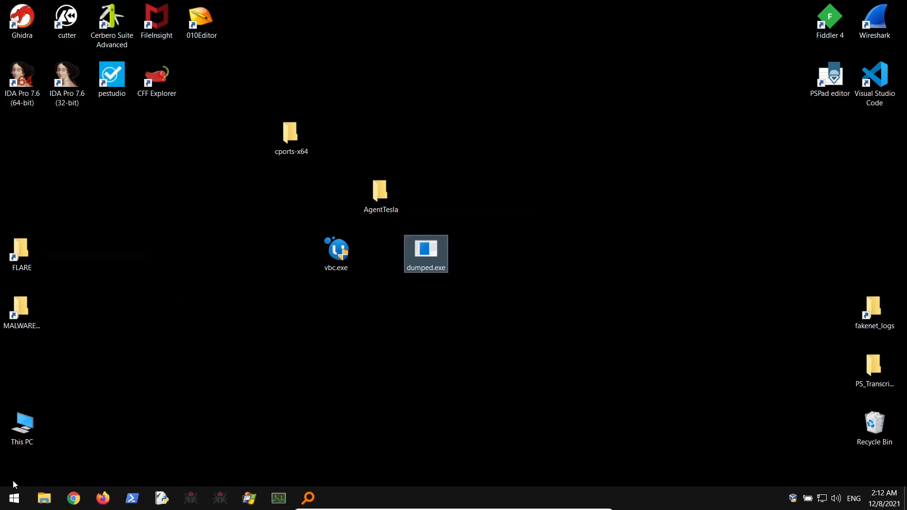
{"action": "left_click", "coordinate": [11, 497]}
{"action": "type", "text": "dnspy"}
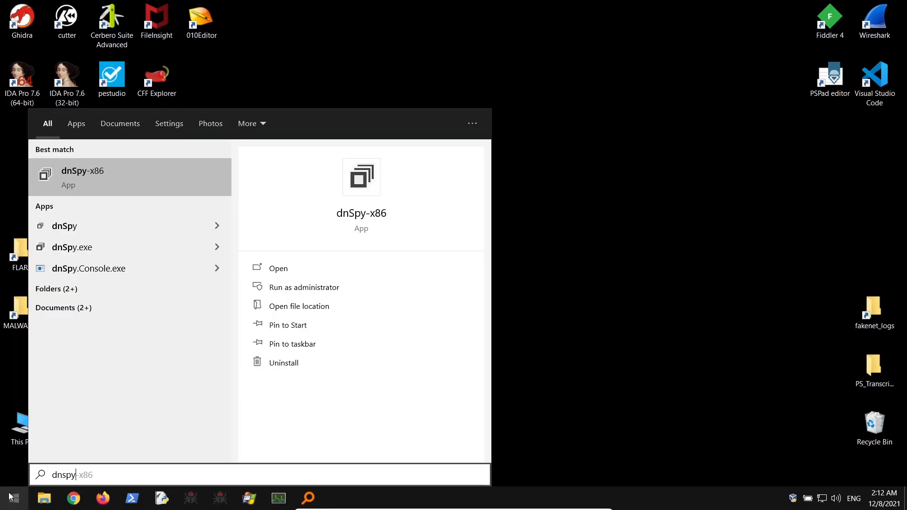
{"action": "left_click", "coordinate": [123, 187]}
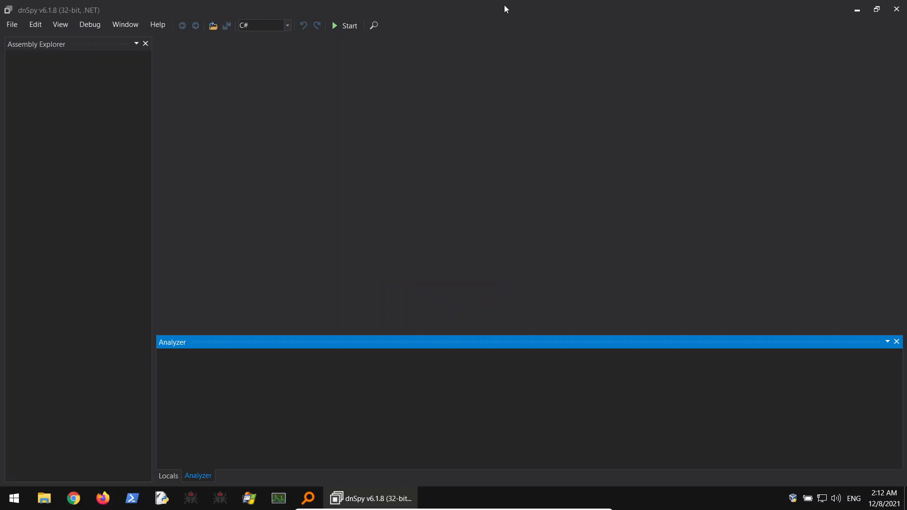
Load dumped.exe from the desktop into dnSpy, maximize the window, and go to the entry point A.b.A.
{"action": "double_click", "coordinate": [504, 4]}
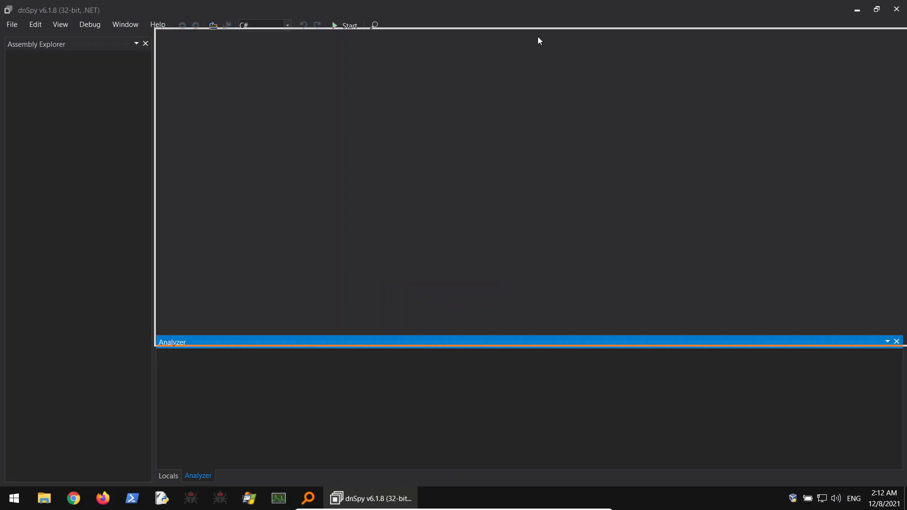
{"action": "left_click_drag", "start_coordinate": [409, 111], "coordinate": [677, 79]}
{"action": "left_click_drag", "start_coordinate": [423, 250], "coordinate": [506, 157]}
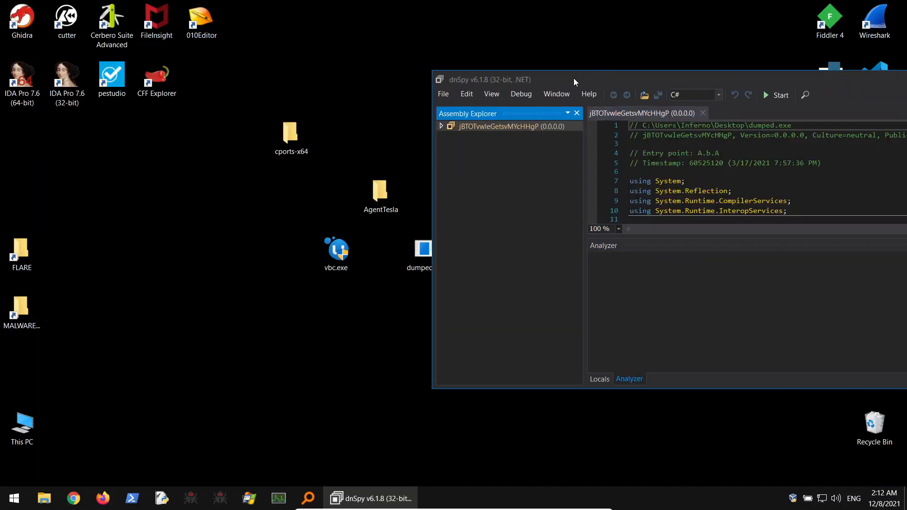
{"action": "double_click", "coordinate": [574, 78]}
{"action": "left_click", "coordinate": [286, 85]}
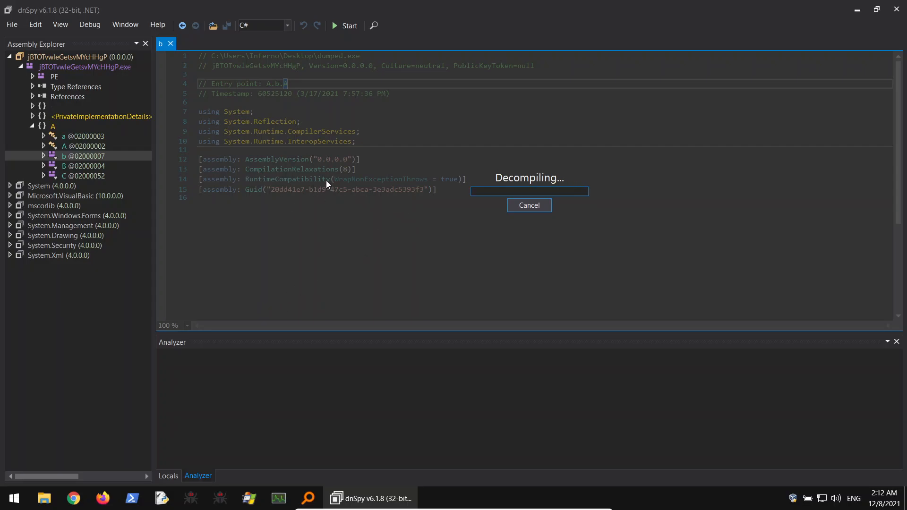
Review the entry-point method's startup code in class b and follow its environment-variable call to the string method k().
{"action": "scroll", "coordinate": [364, 215], "scroll_direction": "down", "scroll_amount": 6}
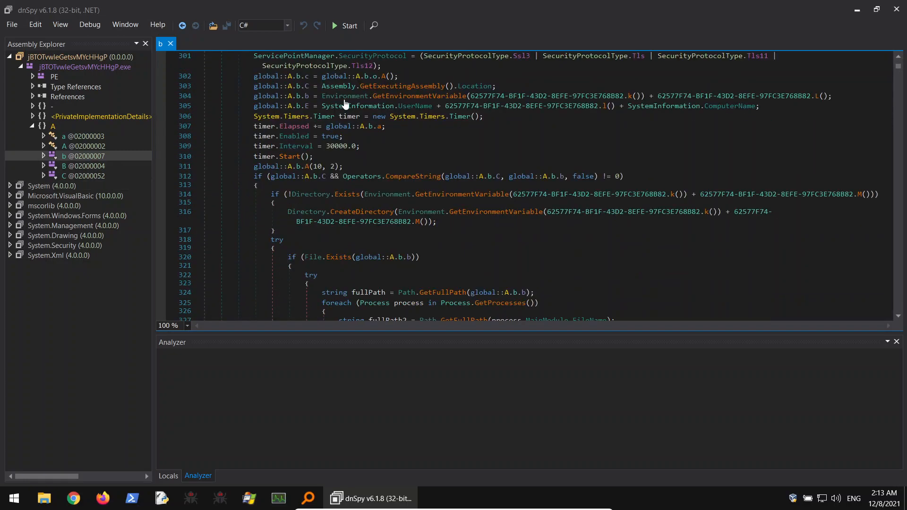
{"action": "scroll", "coordinate": [458, 223], "scroll_direction": "down", "scroll_amount": 3}
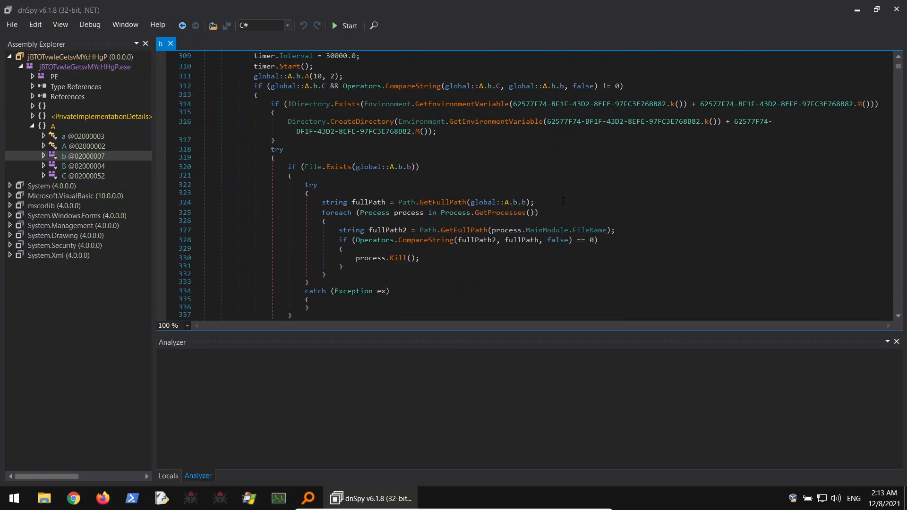
{"action": "scroll", "coordinate": [645, 142], "scroll_direction": "up", "scroll_amount": 7}
{"action": "scroll", "coordinate": [869, 89], "scroll_direction": "down", "scroll_amount": 3}
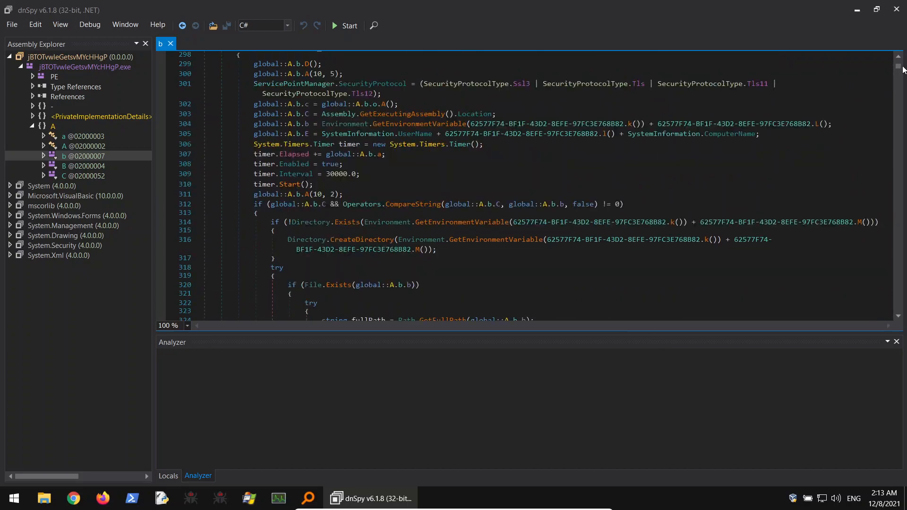
{"action": "scroll", "coordinate": [459, 113], "scroll_direction": "up", "scroll_amount": 3}
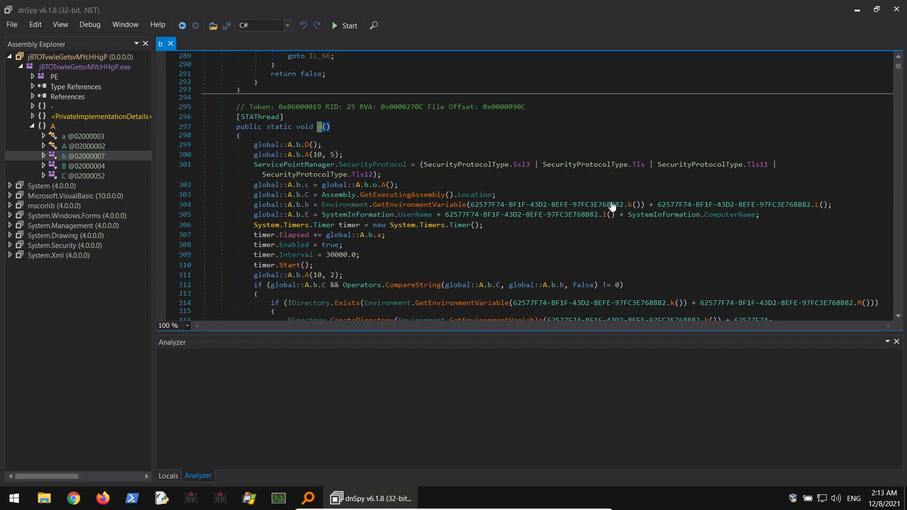
{"action": "left_click", "coordinate": [632, 206]}
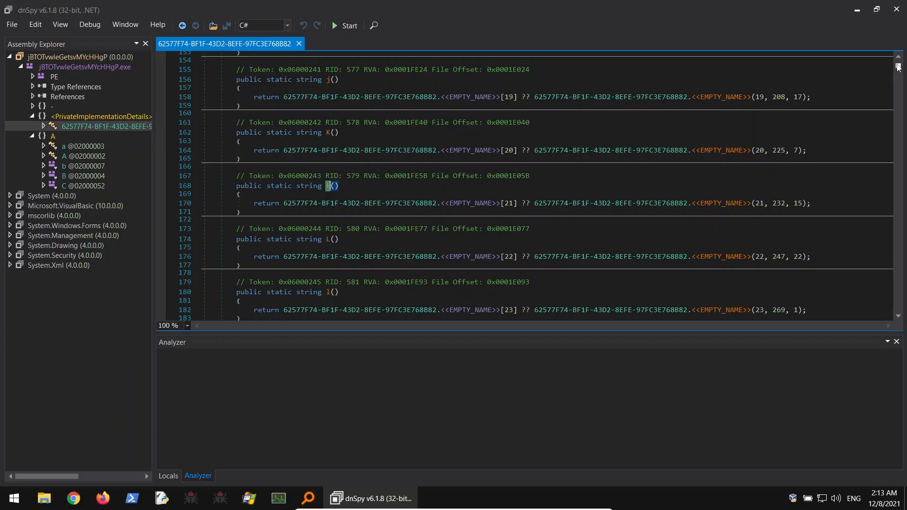
Examine the string decoding method at the start of class 62577F74-BF1F-43D2-8EFE-97FC3E768B82 and the string methods below it.
{"action": "left_click_drag", "start_coordinate": [898, 66], "coordinate": [898, 60]}
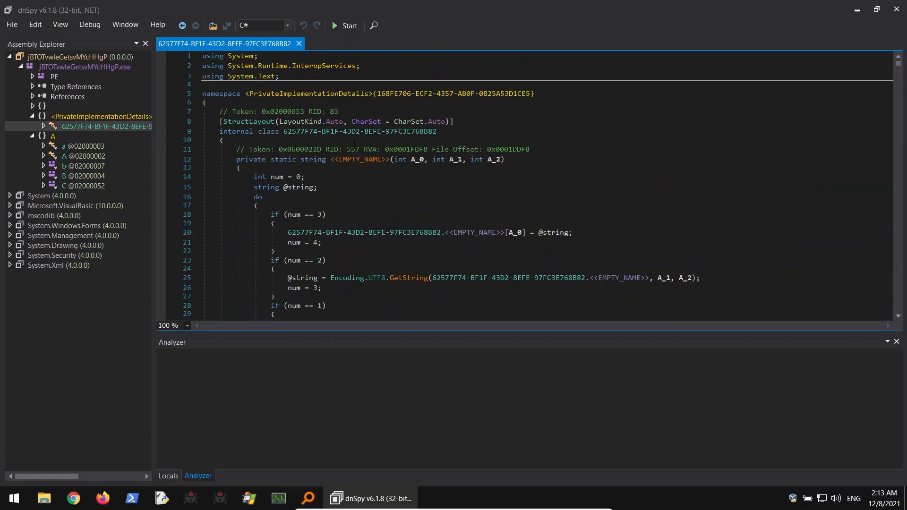
{"action": "scroll", "coordinate": [409, 128], "scroll_direction": "down", "scroll_amount": 5}
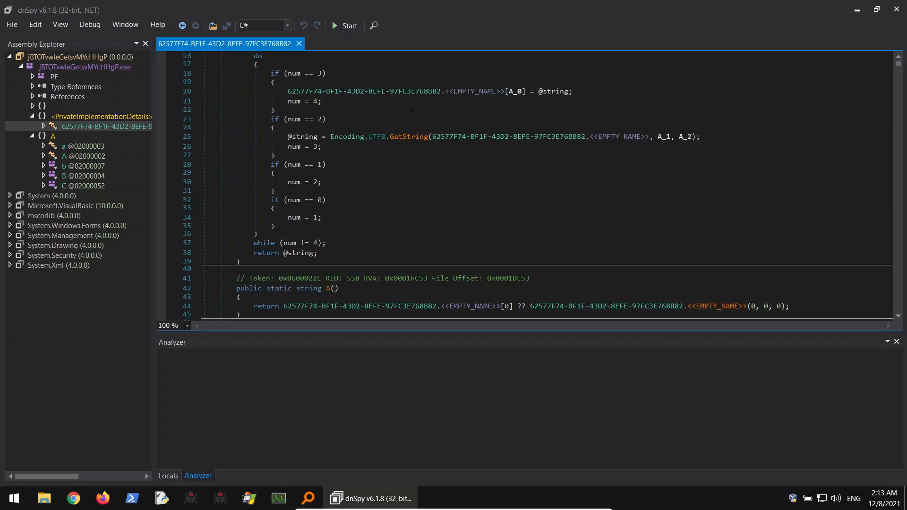
{"action": "scroll", "coordinate": [409, 128], "scroll_direction": "up", "scroll_amount": 4}
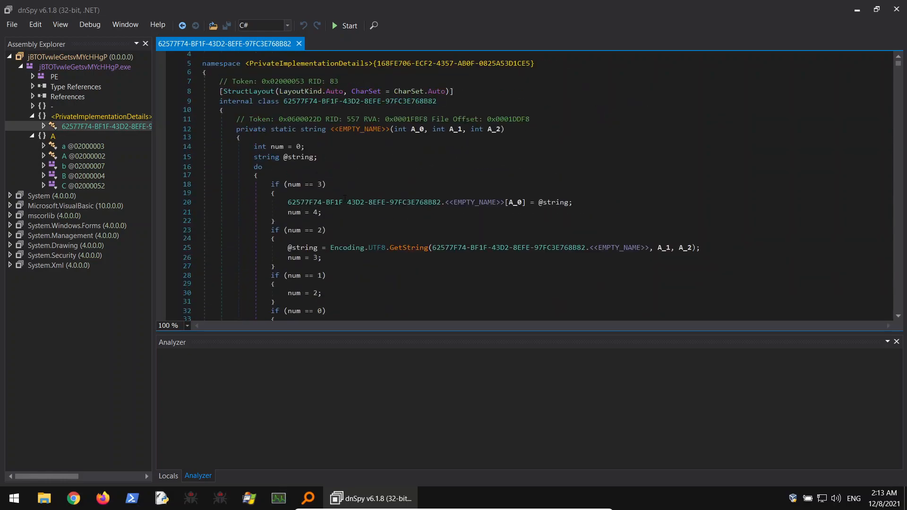
{"action": "scroll", "coordinate": [296, 208], "scroll_direction": "down", "scroll_amount": 12}
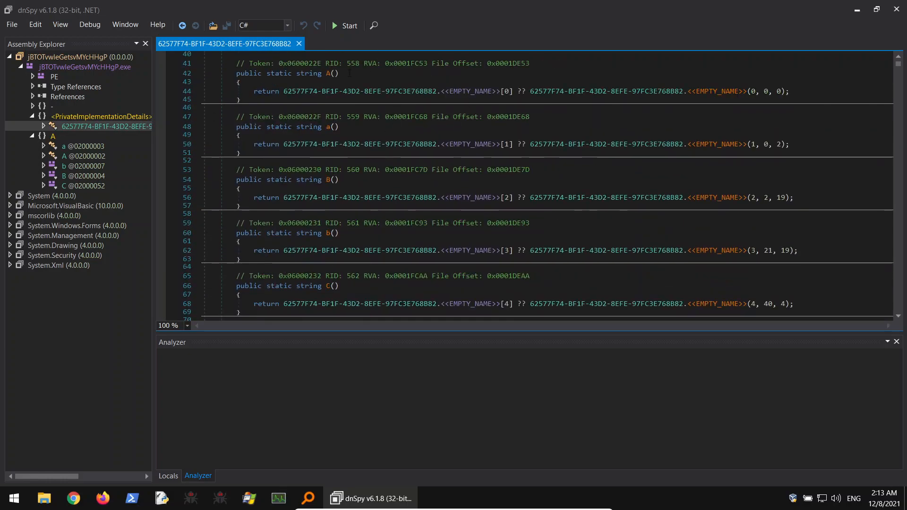
{"action": "scroll", "coordinate": [334, 101], "scroll_direction": "up", "scroll_amount": 2}
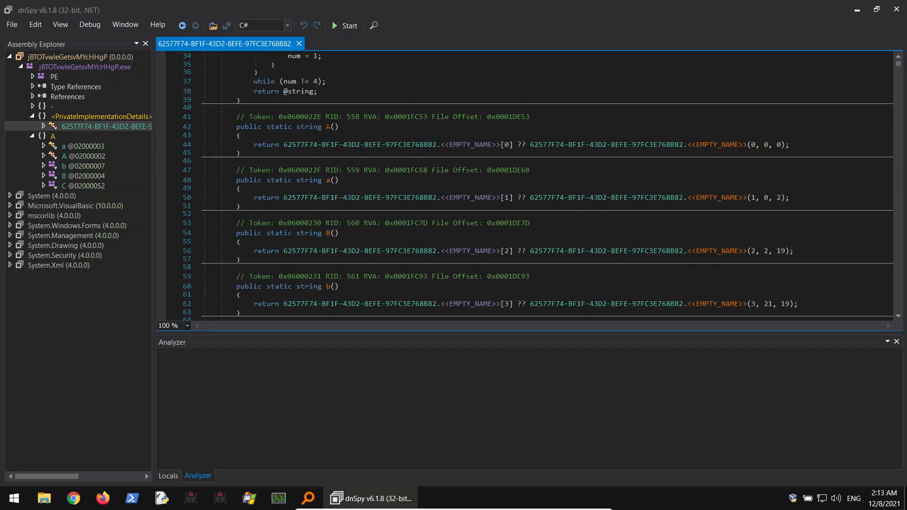
Inspect the string methods' token range from method A(), token 0x0600022E, through the last one before the static constructor.
{"action": "double_click", "coordinate": [320, 117]}
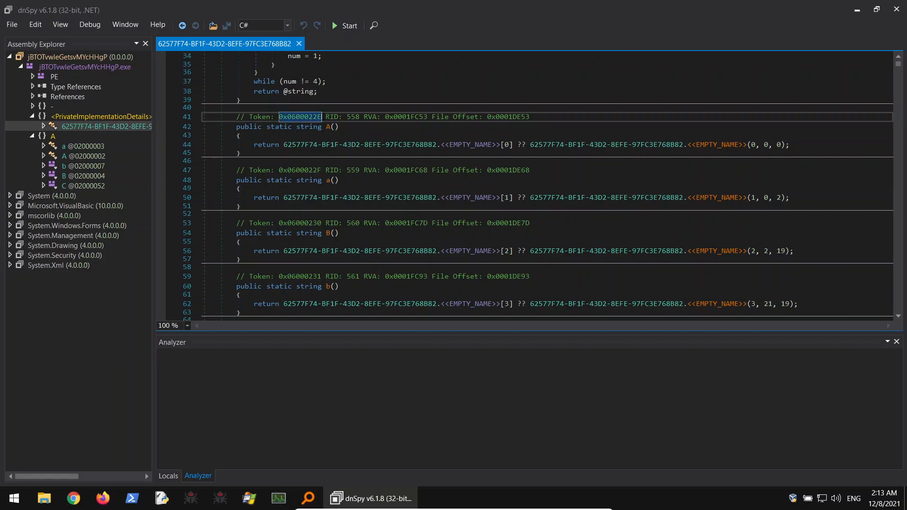
{"action": "scroll", "coordinate": [346, 165], "scroll_direction": "down", "scroll_amount": 14}
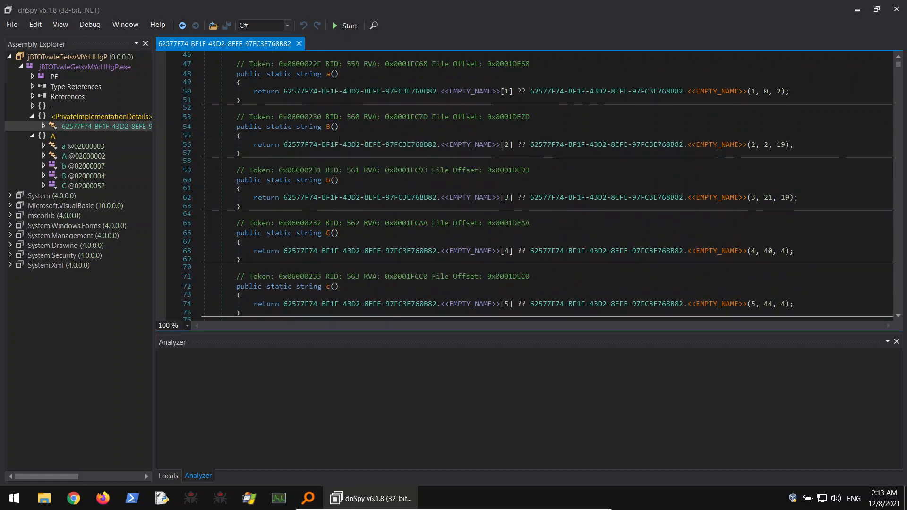
{"action": "scroll", "coordinate": [346, 165], "scroll_direction": "up", "scroll_amount": 14}
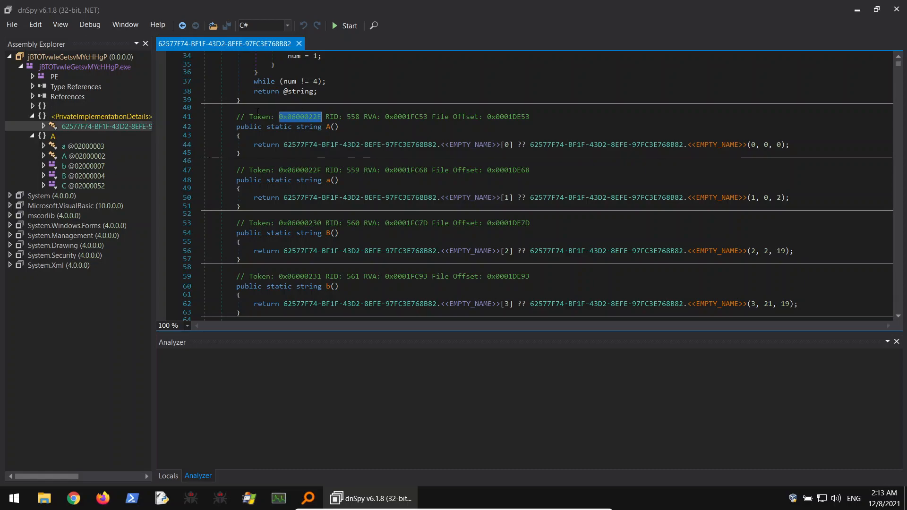
{"action": "left_click", "coordinate": [270, 117]}
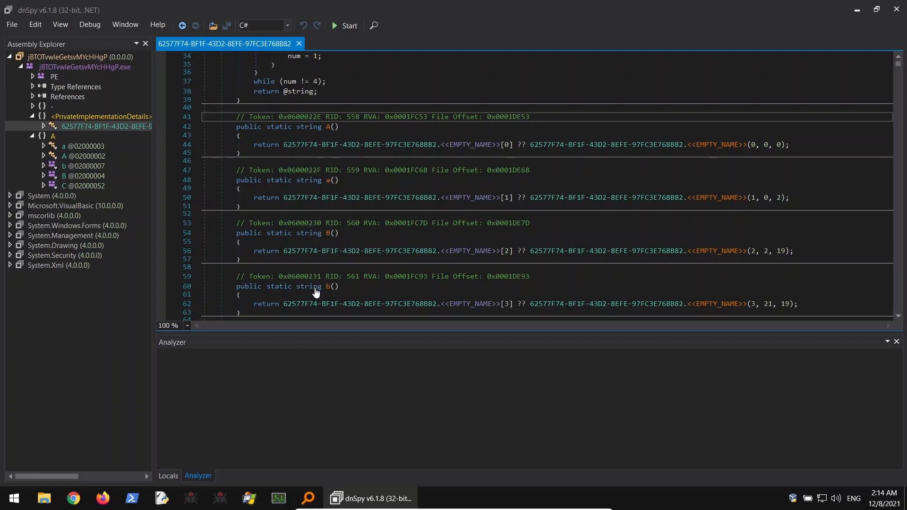
{"action": "left_click_drag", "start_coordinate": [901, 70], "coordinate": [889, 144]}
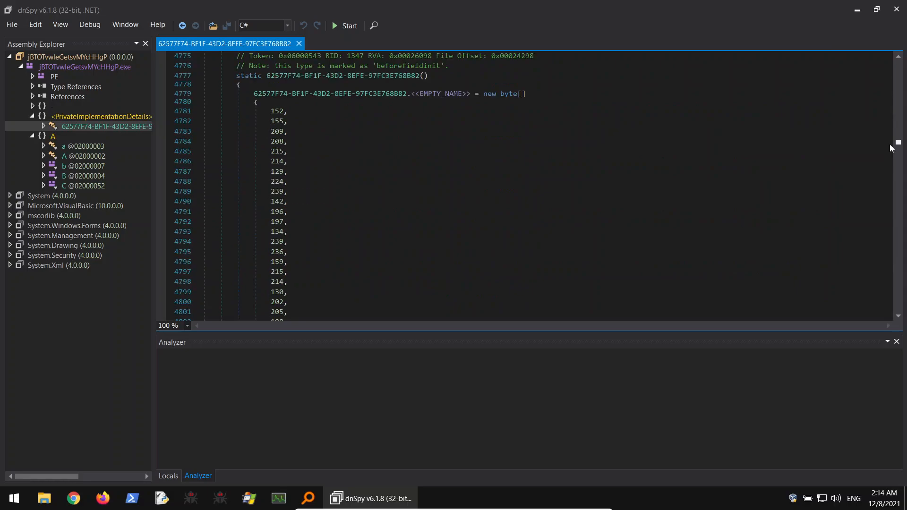
{"action": "scroll", "coordinate": [547, 164], "scroll_direction": "up", "scroll_amount": 7}
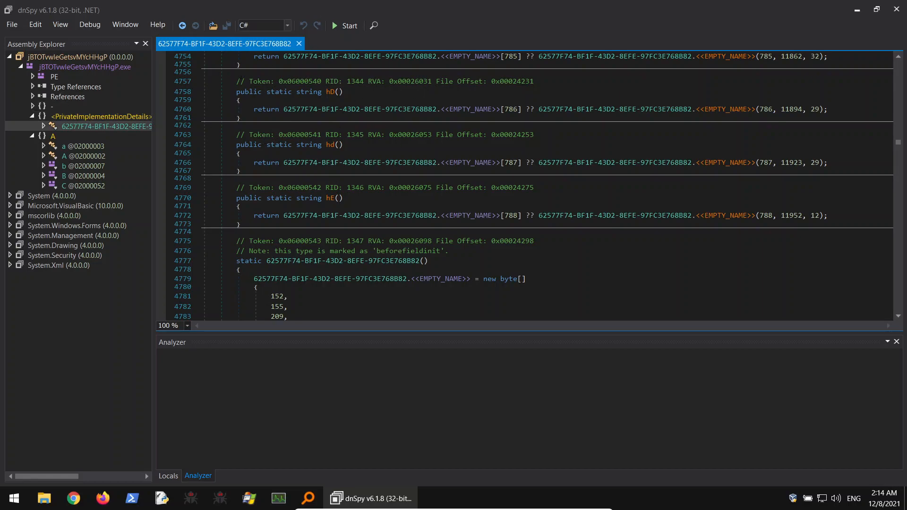
Close the decompiled class view, unload all assemblies, and minimize dnSpy.
{"action": "left_click", "coordinate": [299, 44]}
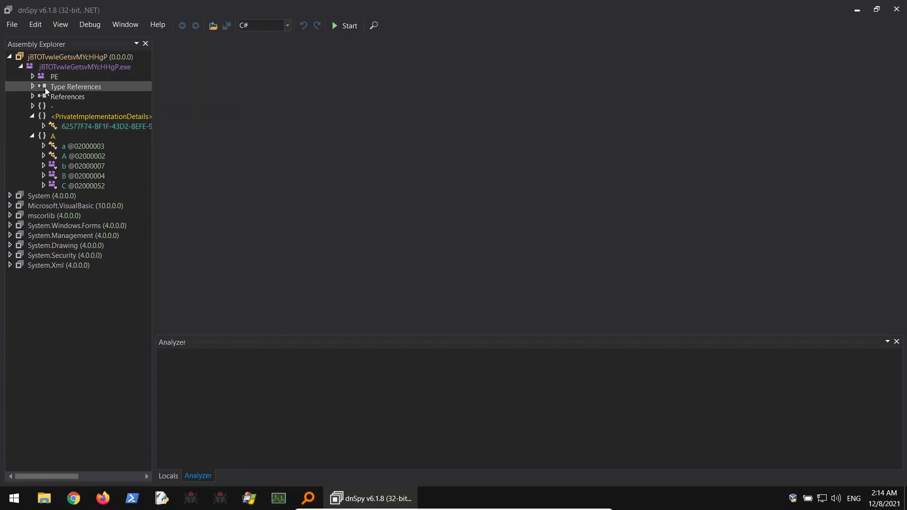
{"action": "left_click", "coordinate": [12, 24]}
{"action": "left_click", "coordinate": [46, 173]}
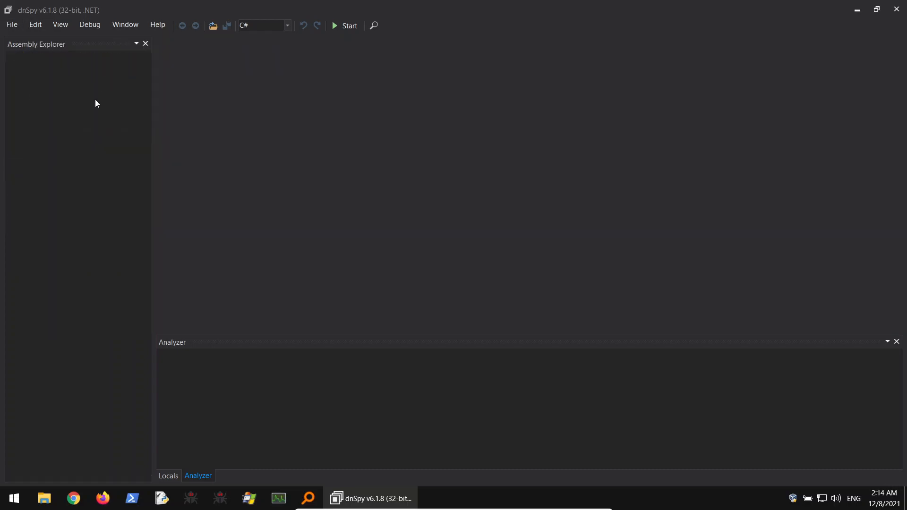
{"action": "left_click", "coordinate": [857, 10]}
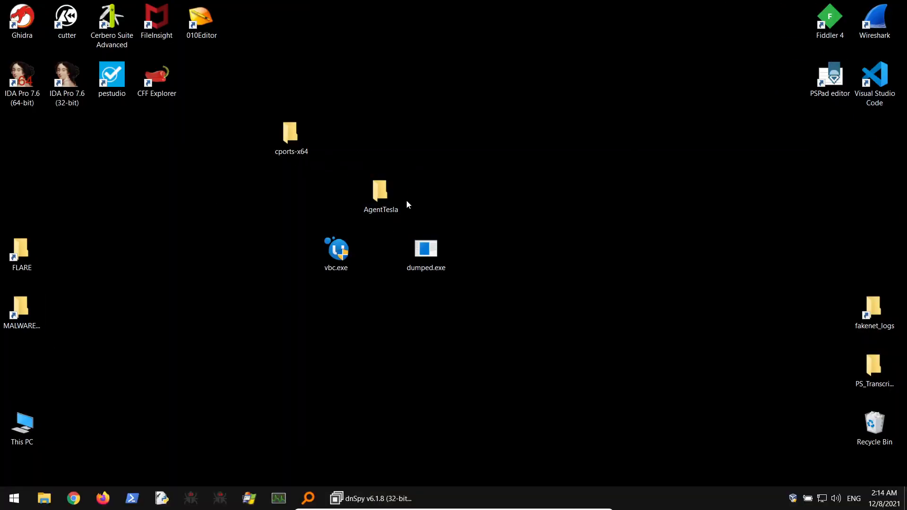
Check the files in the AgentTesla folder, close it, and switch to Visual Studio Code, leaving its window minimized.
{"action": "double_click", "coordinate": [378, 195]}
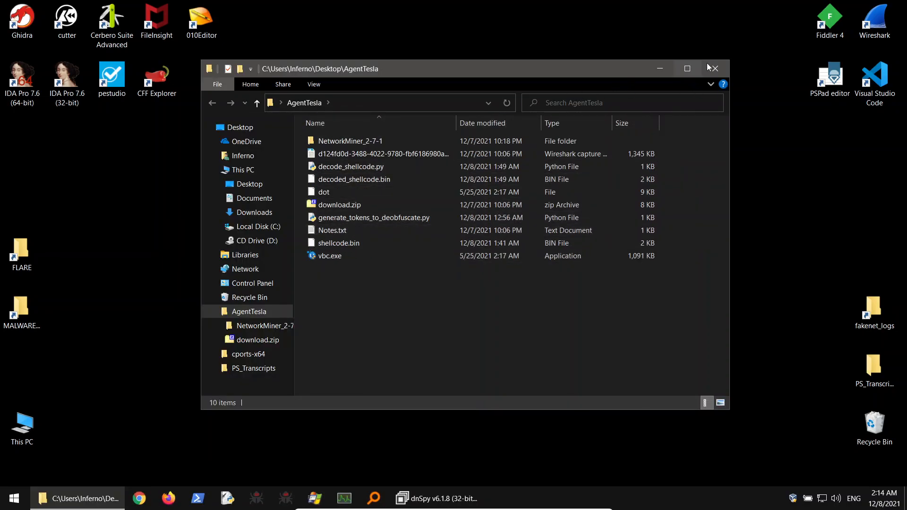
{"action": "left_click", "coordinate": [660, 69]}
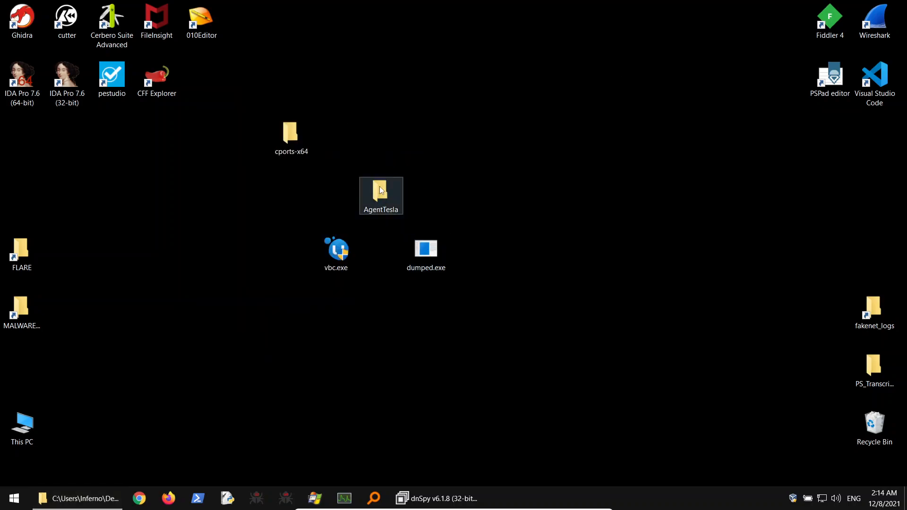
{"action": "left_click", "coordinate": [73, 506]}
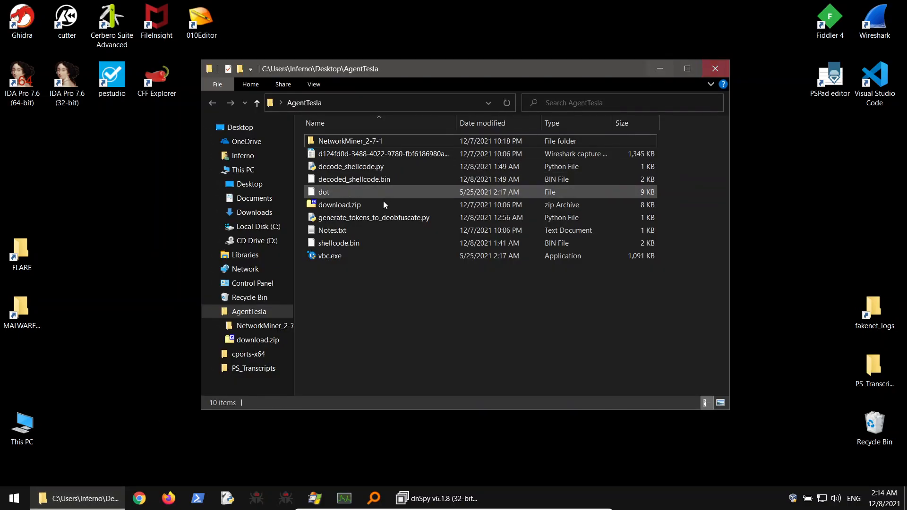
{"action": "left_click", "coordinate": [716, 69]}
{"action": "double_click", "coordinate": [875, 78]}
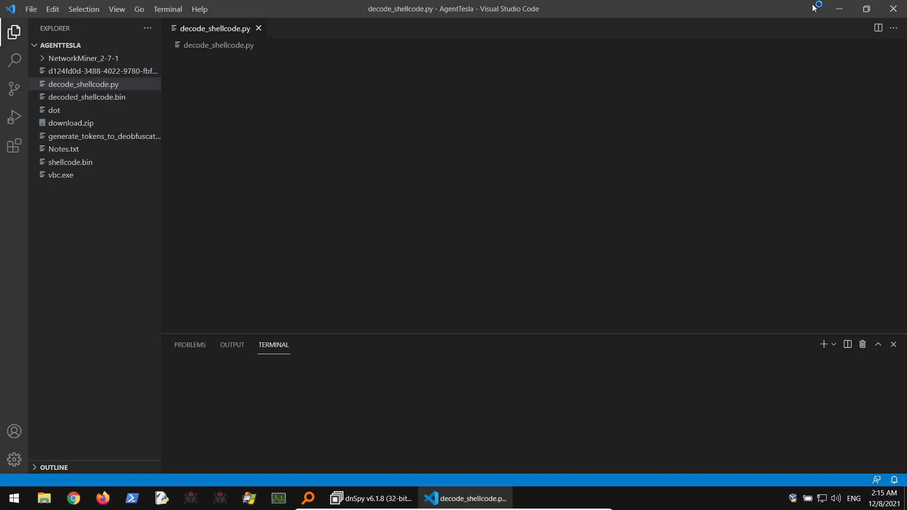
{"action": "left_click", "coordinate": [843, 7]}
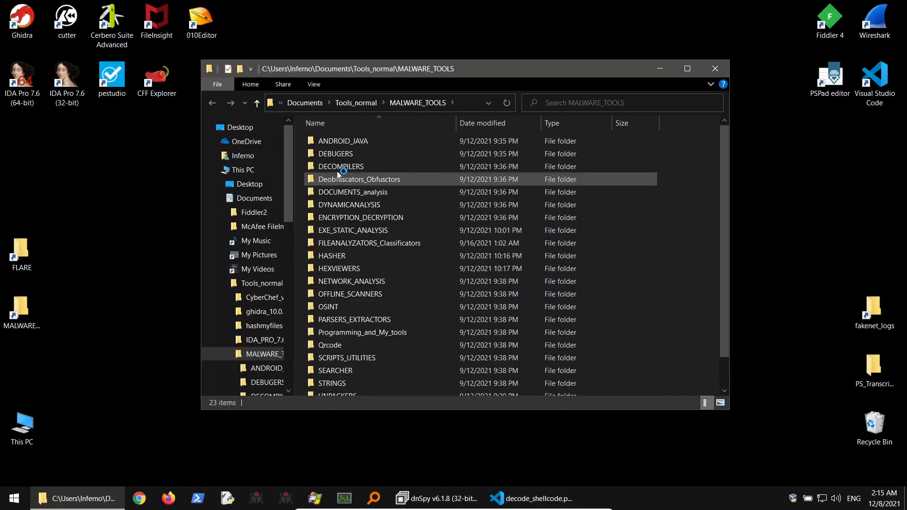
Open the de4dot-net45 folder under MALWARE_TOOLS, Deobfuscators_Obfusctors, NET deobfuscator.
{"action": "double_click", "coordinate": [358, 181]}
{"action": "double_click", "coordinate": [330, 157]}
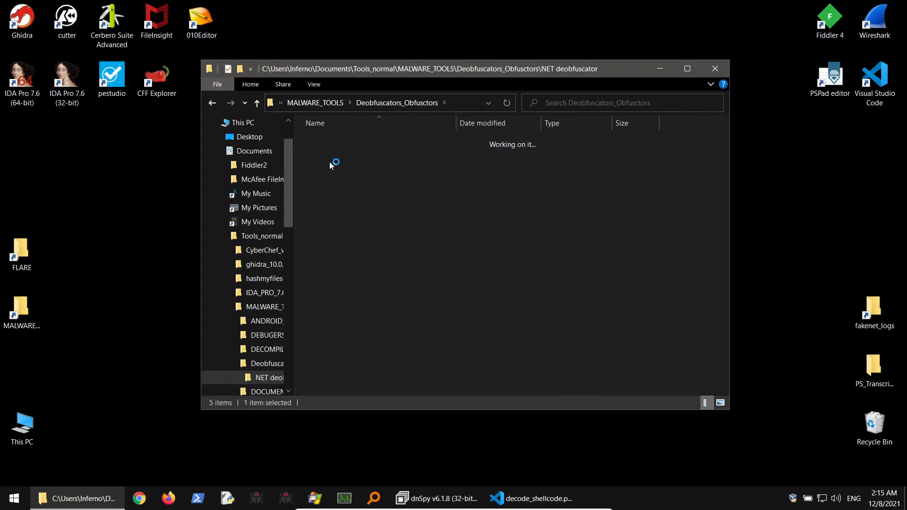
{"action": "double_click", "coordinate": [349, 168]}
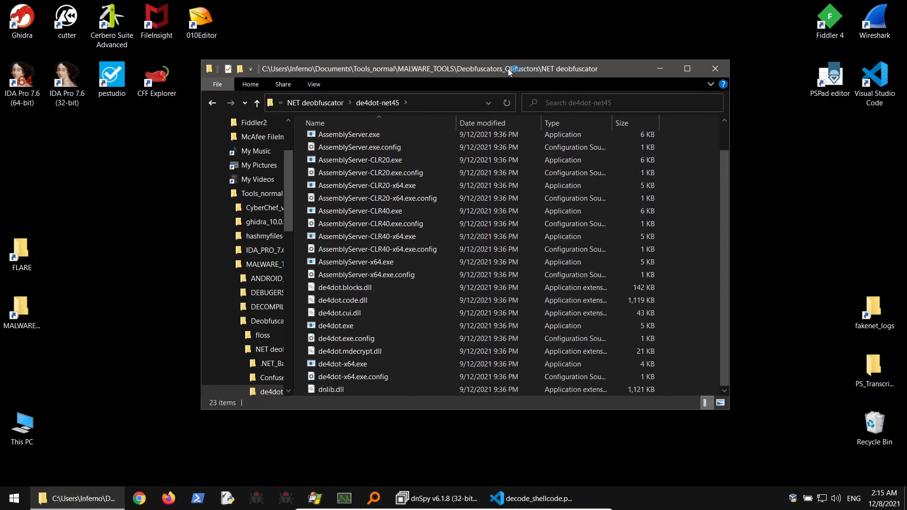
Copy dumped.exe from the desktop into the de4dot-net45 folder.
{"action": "left_click_drag", "start_coordinate": [508, 69], "coordinate": [777, 82]}
{"action": "left_click", "coordinate": [423, 247]}
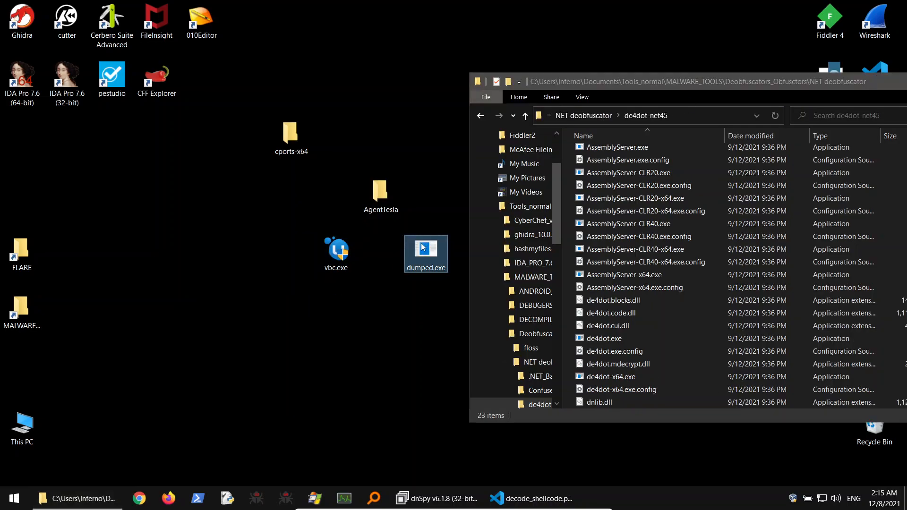
{"action": "left_click_drag", "start_coordinate": [614, 81], "coordinate": [375, 13]}
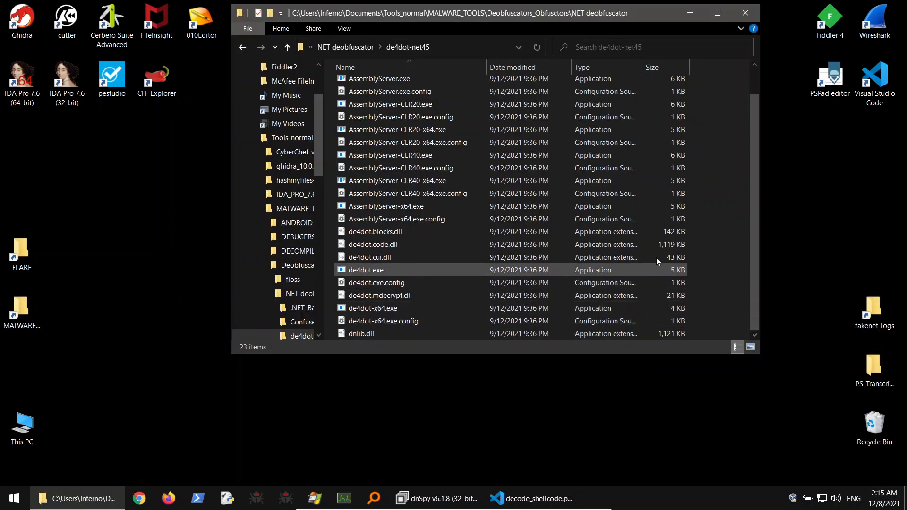
{"action": "key", "text": "ctrl+v"}
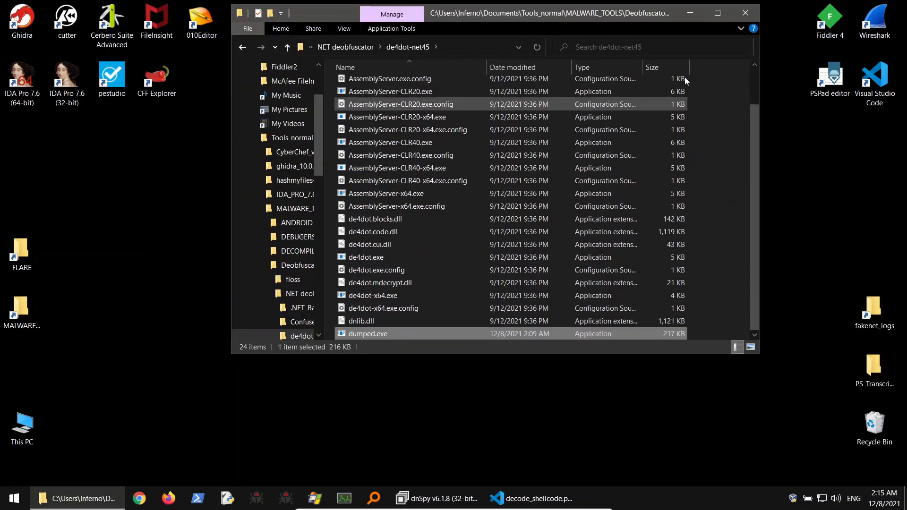
Launch PowerShell in the de4dot-net45 folder.
{"action": "left_click", "coordinate": [492, 45]}
{"action": "type", "text": "powershel"}
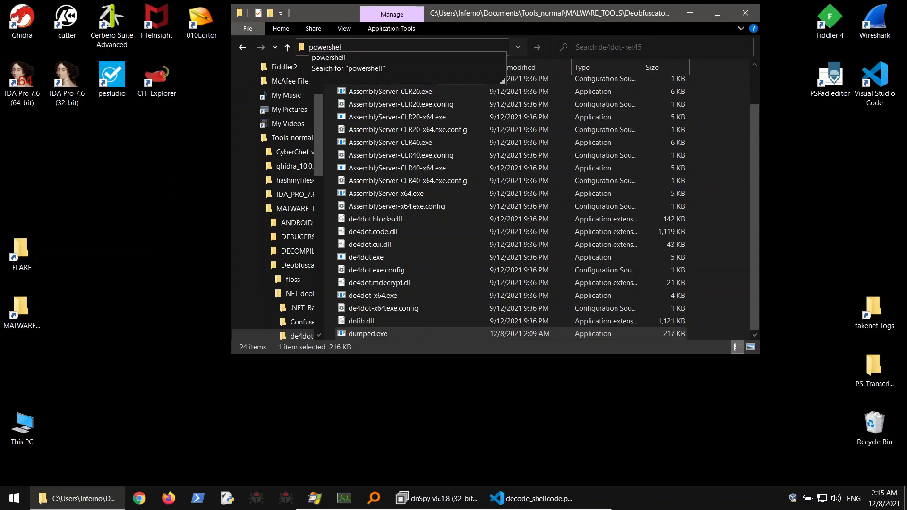
{"action": "type", "text": "l"}
{"action": "key", "text": "Return"}
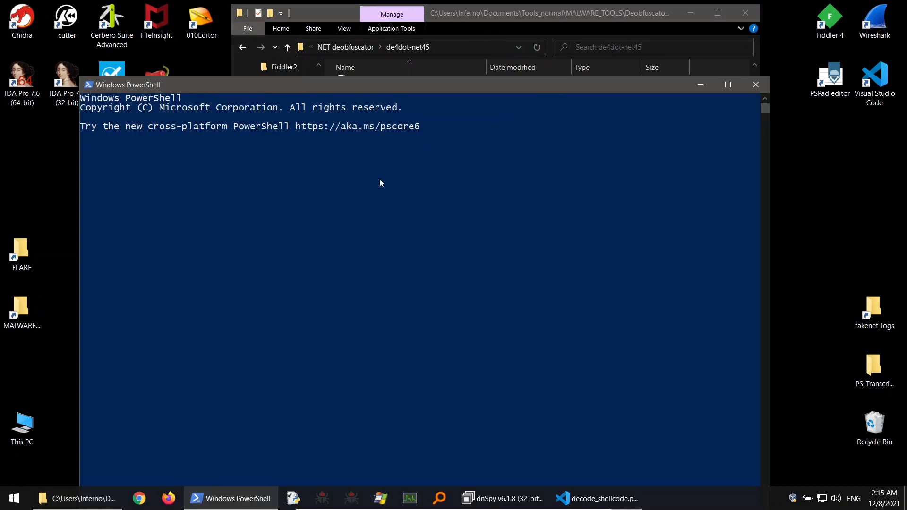
Run de4dot.exe without arguments to view its options and usage examples.
{"action": "type", "text": "de"}
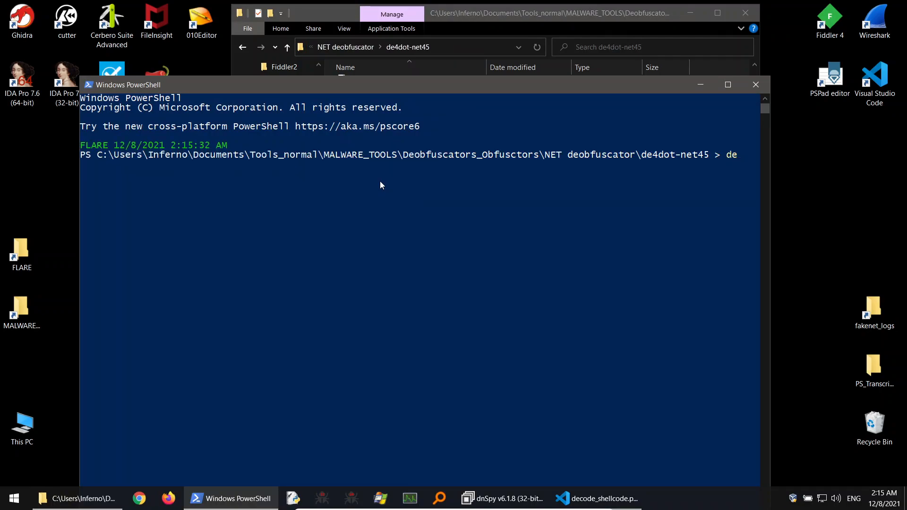
{"action": "type", "text": "4do"}
{"action": "key", "text": "Tab"}
{"action": "key", "text": "Tab"}
{"action": "key", "text": "Tab"}
{"action": "key", "text": "Tab"}
{"action": "key", "text": "Return"}
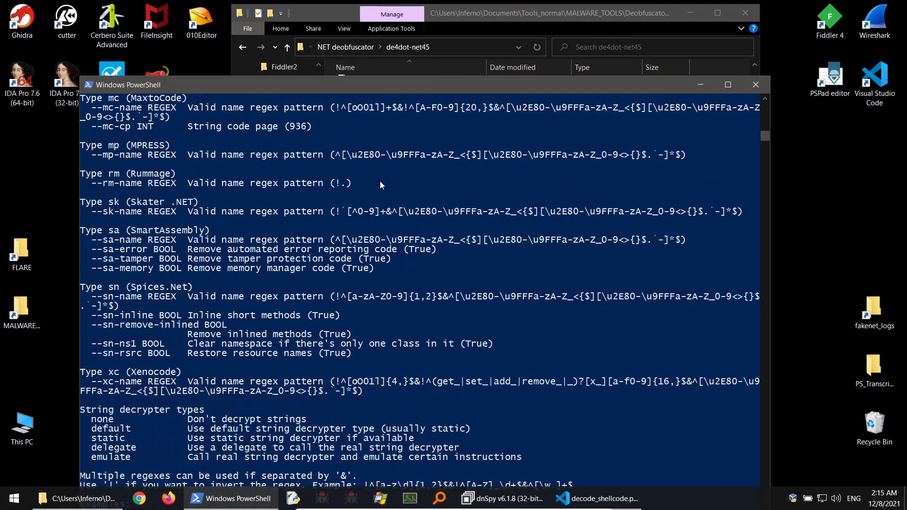
{"action": "scroll", "coordinate": [475, 314], "scroll_direction": "down", "scroll_amount": 1}
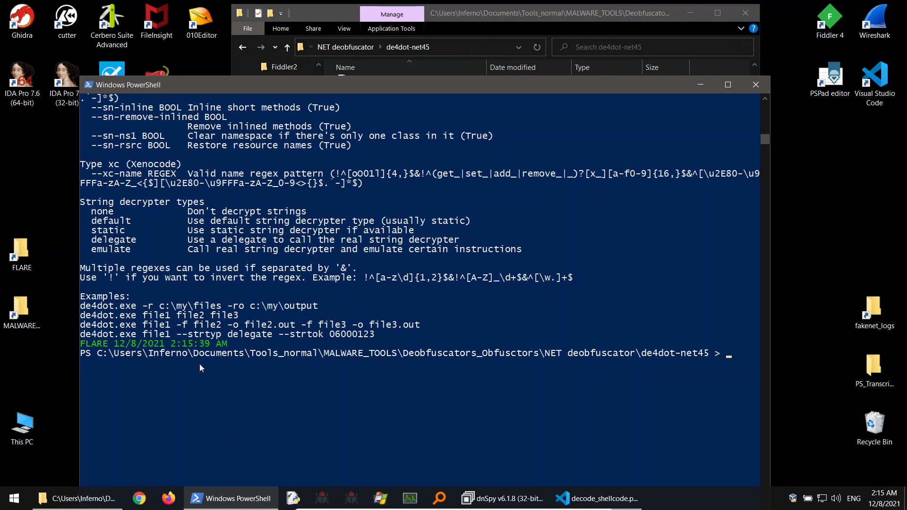
Reuse the example delegate command at the prompt with the dumped file as input: de4dot.exe .\dumped.exe --strtyp delegate, leaving it unexecuted.
{"action": "left_click_drag", "start_coordinate": [85, 337], "coordinate": [271, 339]}
{"action": "right_click", "coordinate": [264, 390]}
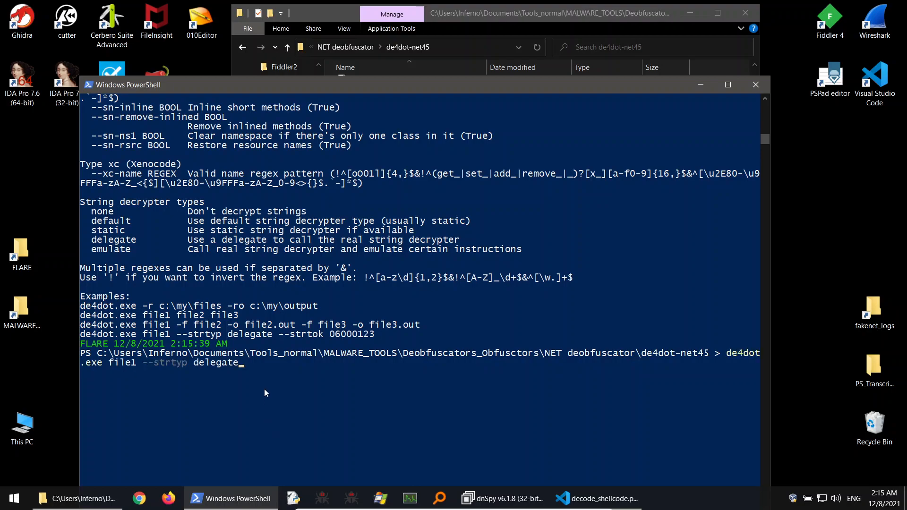
{"action": "key", "text": "Left"}
{"action": "key", "text": "Left"}
{"action": "key", "text": "Left"}
{"action": "key", "text": "Left"}
{"action": "key", "text": "Left"}
{"action": "key", "text": "Left"}
{"action": "key", "text": "Left"}
{"action": "key", "text": "Left"}
{"action": "key", "text": "Left"}
{"action": "key", "text": "Left"}
{"action": "key", "text": "Left"}
{"action": "key", "text": "Left"}
{"action": "key", "text": "Left"}
{"action": "key", "text": "Left"}
{"action": "key", "text": "Left"}
{"action": "key", "text": "Left"}
{"action": "key", "text": "Left"}
{"action": "key", "text": "Left"}
{"action": "key", "text": "Left"}
{"action": "key", "text": "Left"}
{"action": "key", "text": "BackSpace"}
{"action": "key", "text": "BackSpace"}
{"action": "key", "text": "BackSpace"}
{"action": "key", "text": "BackSpace"}
{"action": "key", "text": "BackSpace"}
{"action": "type", "text": ".\\dumped.exe"}
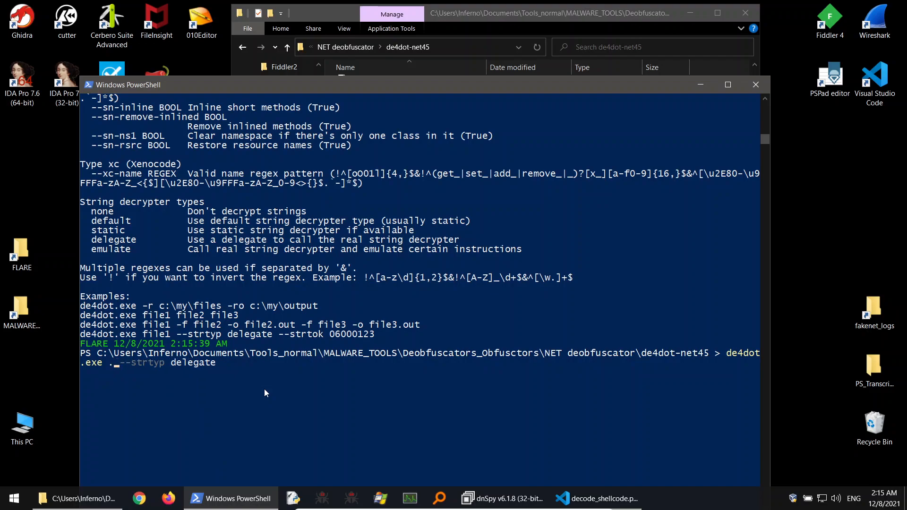
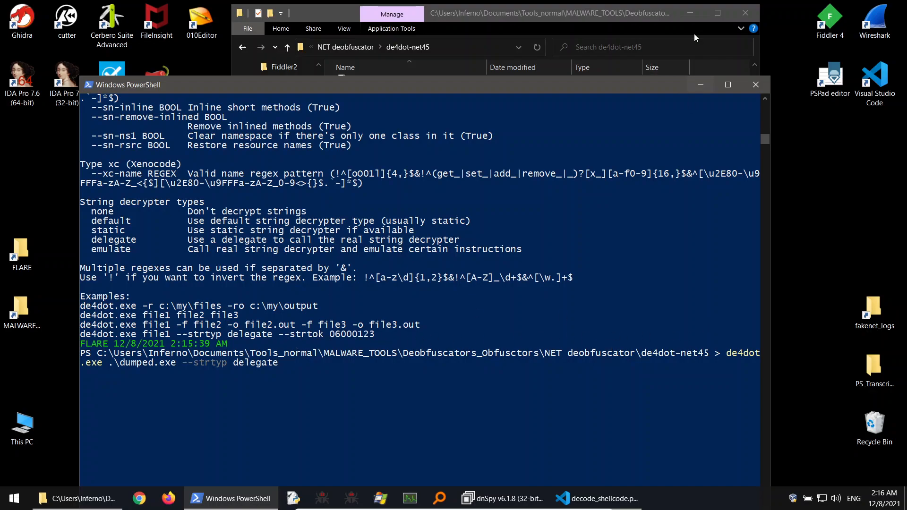
Run generate_tokens_to_deobfuscate.py in Visual Studio Code with the Python File debug configuration, and close the editor.
{"action": "left_click", "coordinate": [699, 84]}
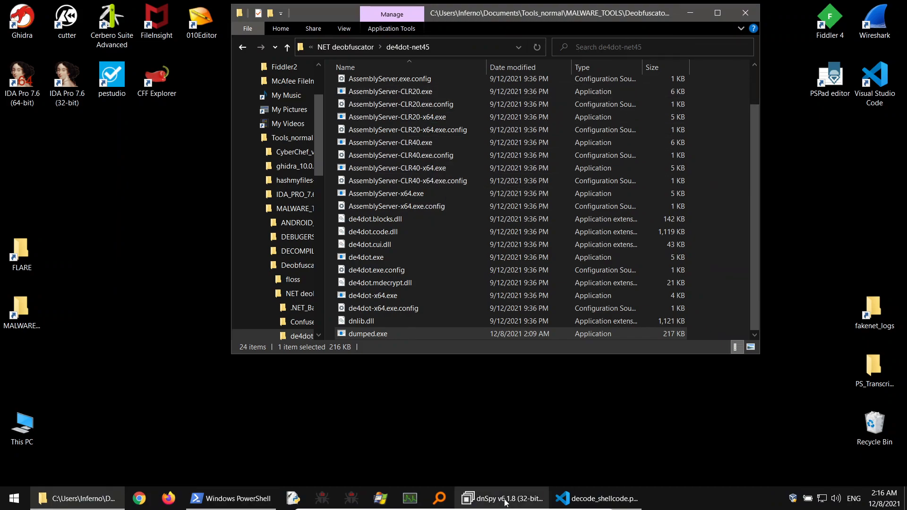
{"action": "left_click", "coordinate": [598, 498]}
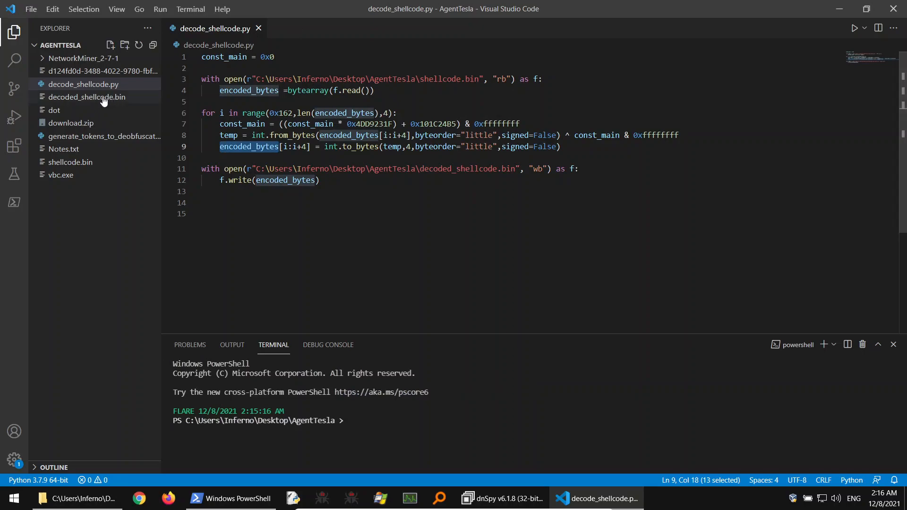
{"action": "left_click", "coordinate": [80, 136]}
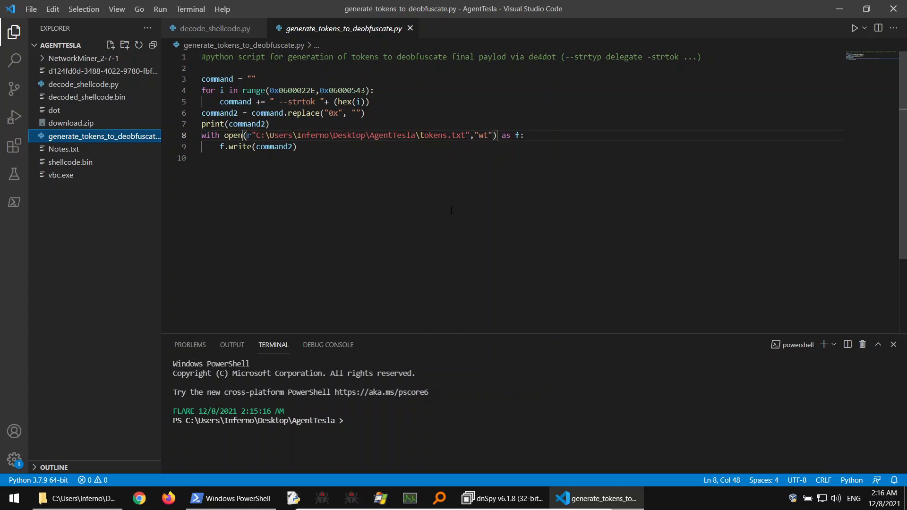
{"action": "key", "text": "F5"}
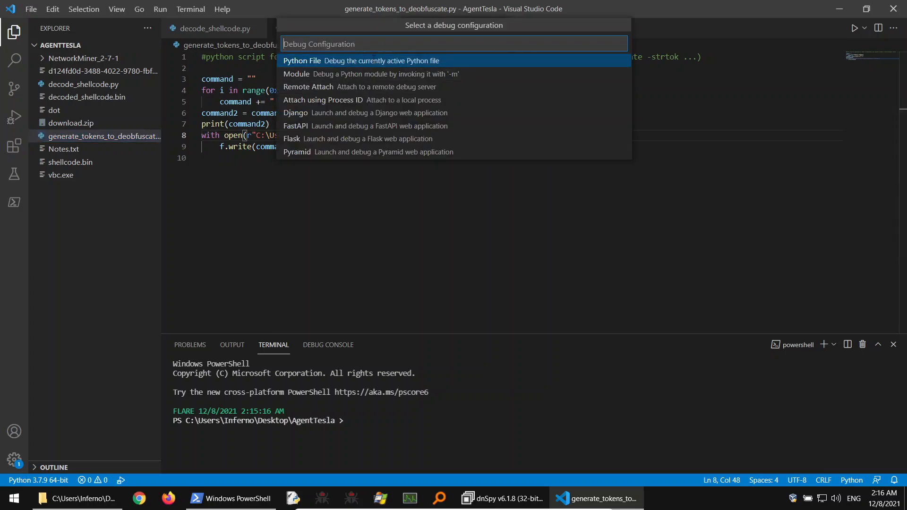
{"action": "key", "text": "Return"}
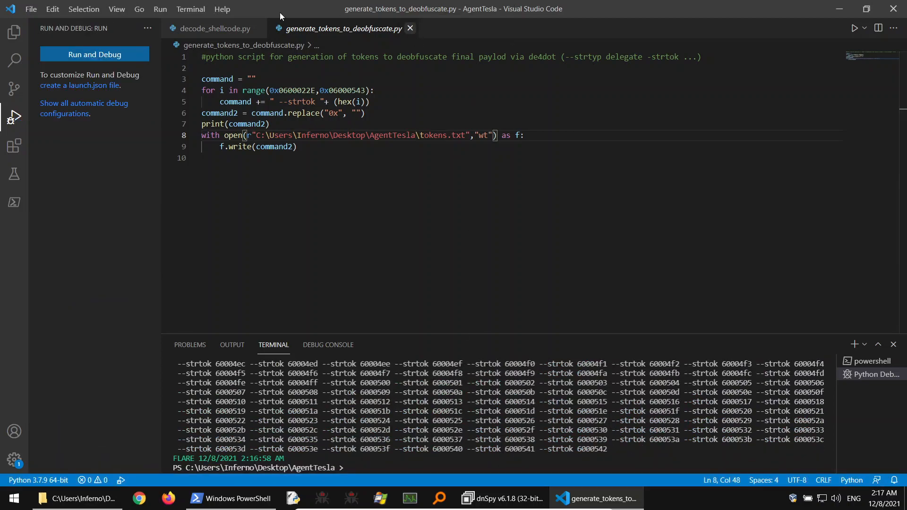
{"action": "key", "text": "ctrl+w"}
{"action": "left_click", "coordinate": [260, 28]}
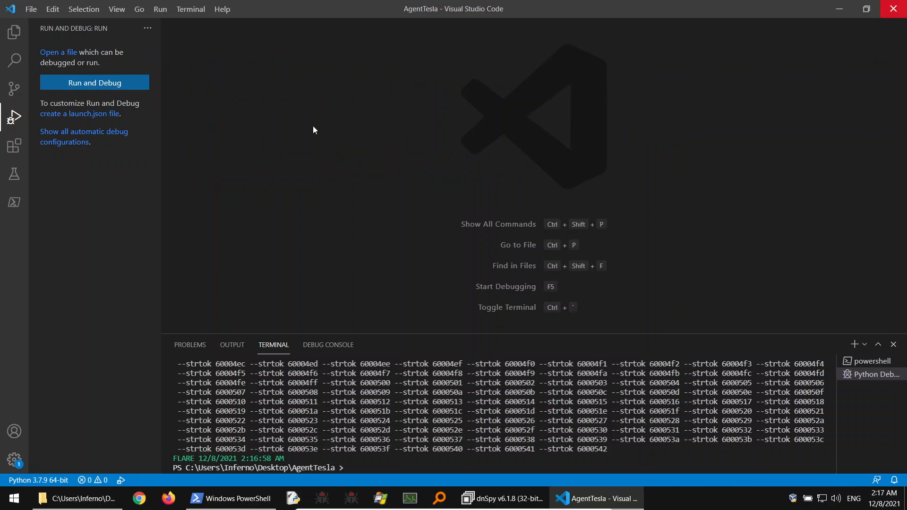
{"action": "key", "text": "alt+F4"}
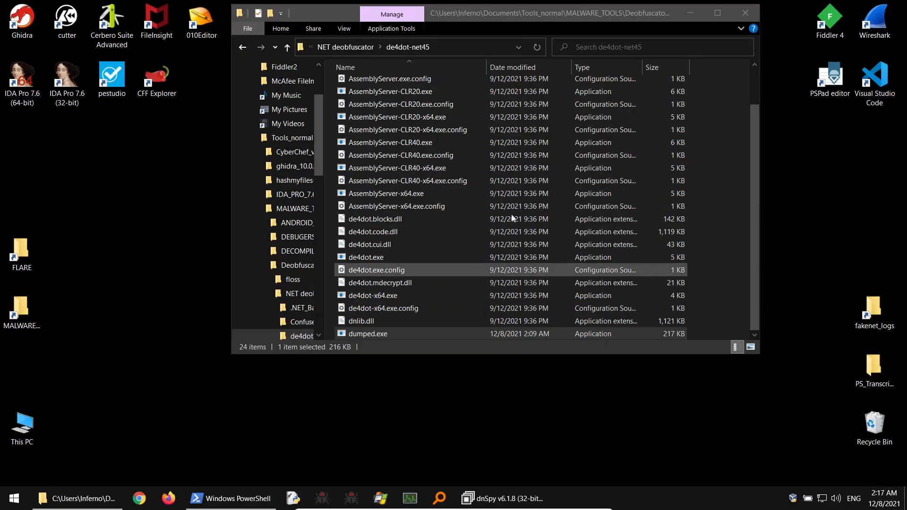
Open tokens.txt from the desktop's AgentTesla folder in 010 Editor and copy its entire list of --strtok arguments.
{"action": "left_click", "coordinate": [691, 14]}
{"action": "double_click", "coordinate": [367, 208]}
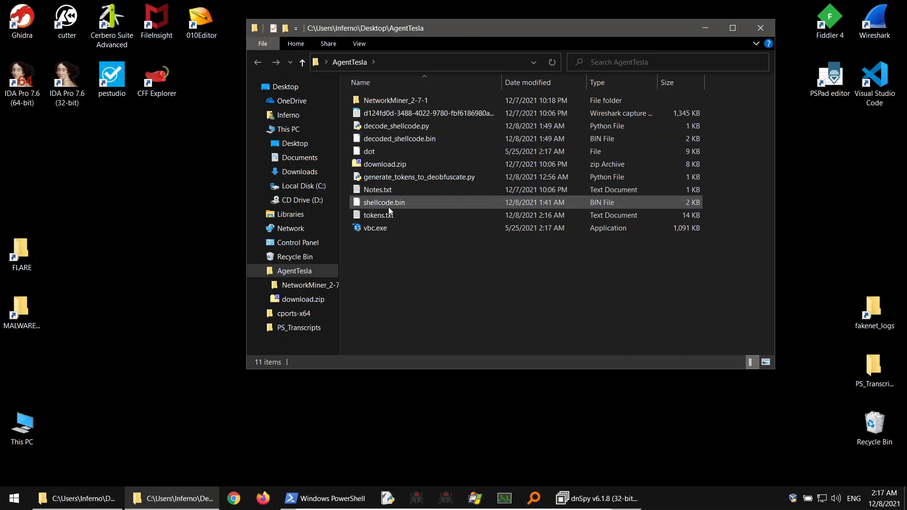
{"action": "right_click", "coordinate": [390, 215]}
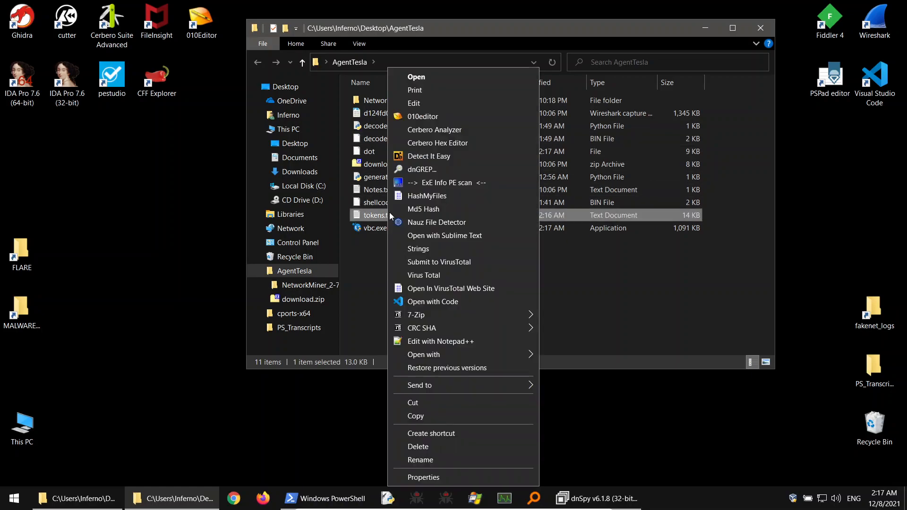
{"action": "left_click", "coordinate": [418, 116]}
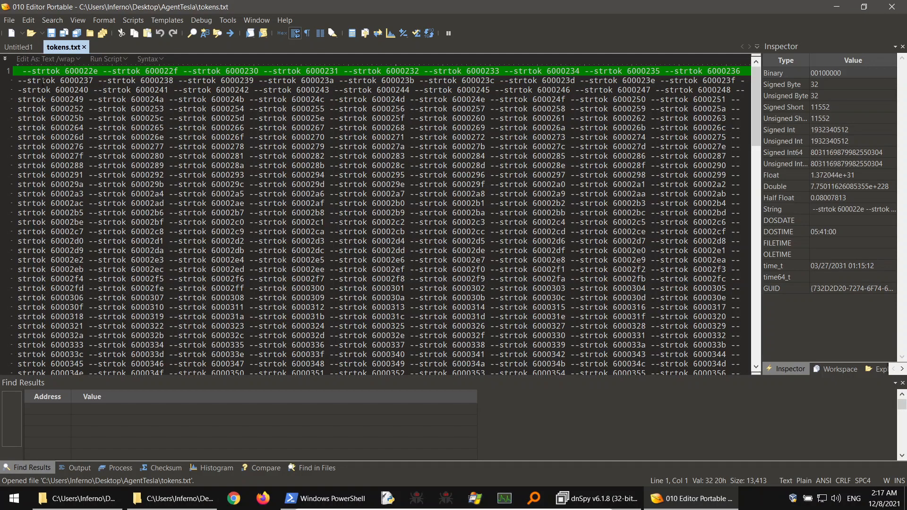
{"action": "key", "text": "ctrl+a"}
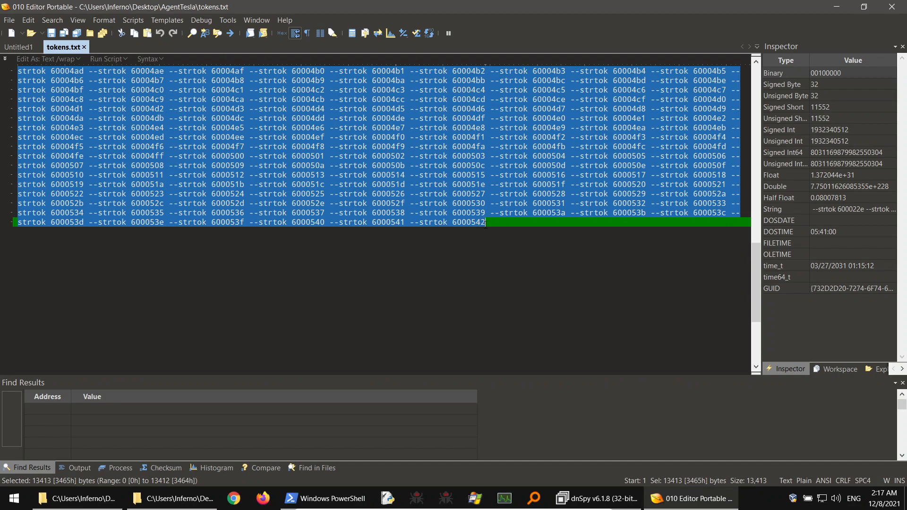
{"action": "left_click_drag", "start_coordinate": [756, 292], "coordinate": [746, 71]}
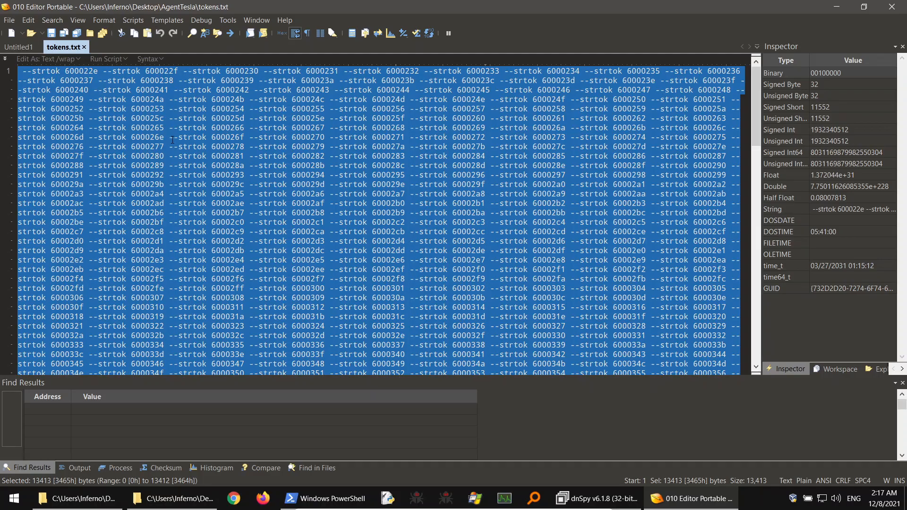
{"action": "left_click", "coordinate": [836, 6]}
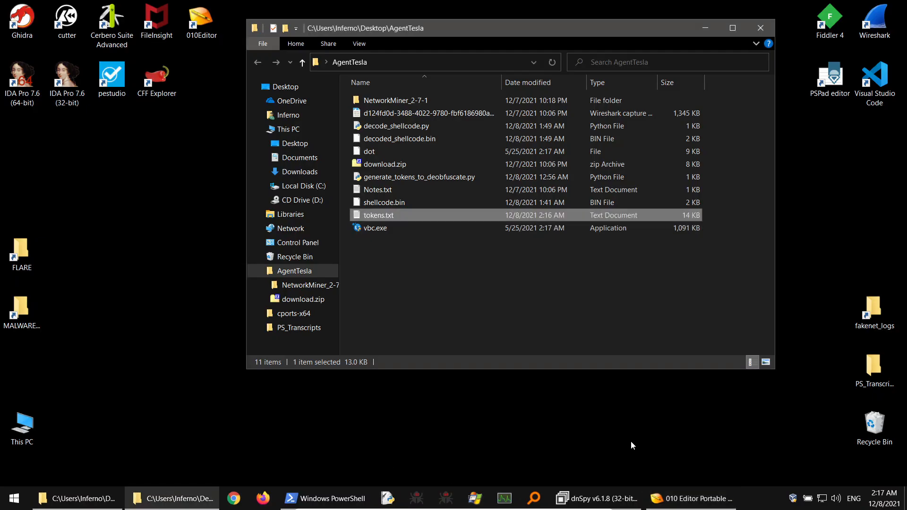
Append the copied --strtok tokens to the pending de4dot command in PowerShell, run it on dumped.exe and close the console.
{"action": "left_click", "coordinate": [323, 497]}
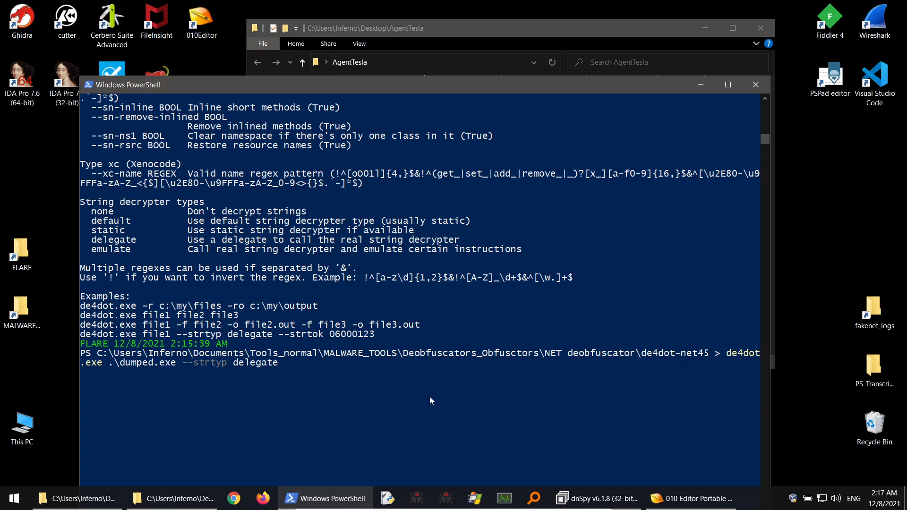
{"action": "right_click", "coordinate": [430, 396]}
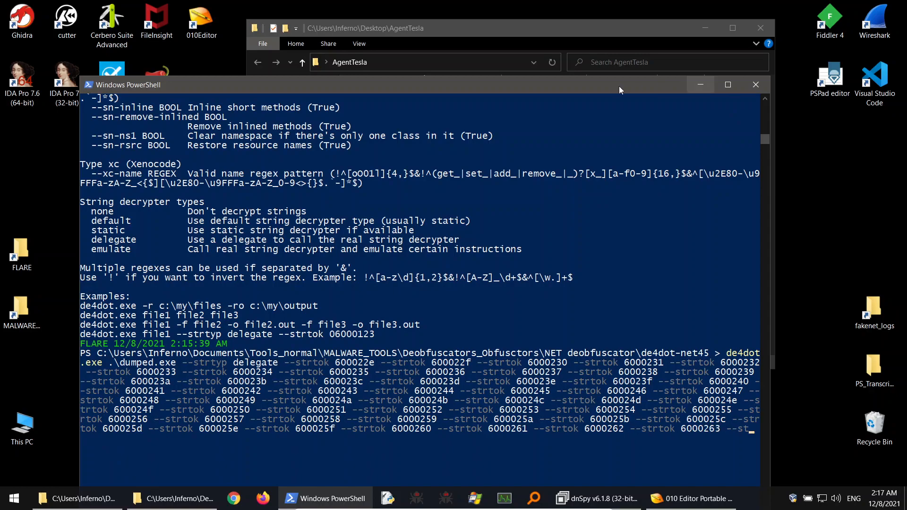
{"action": "left_click", "coordinate": [719, 84]}
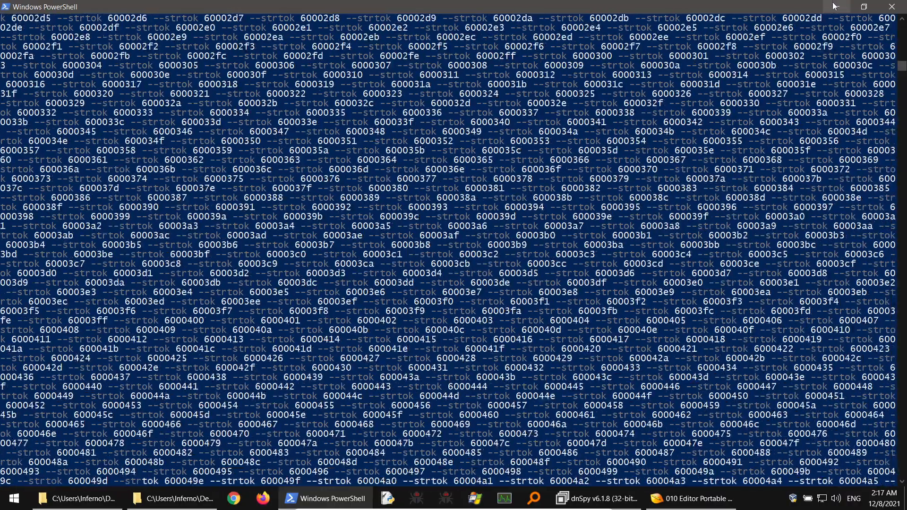
{"action": "left_click", "coordinate": [835, 5]}
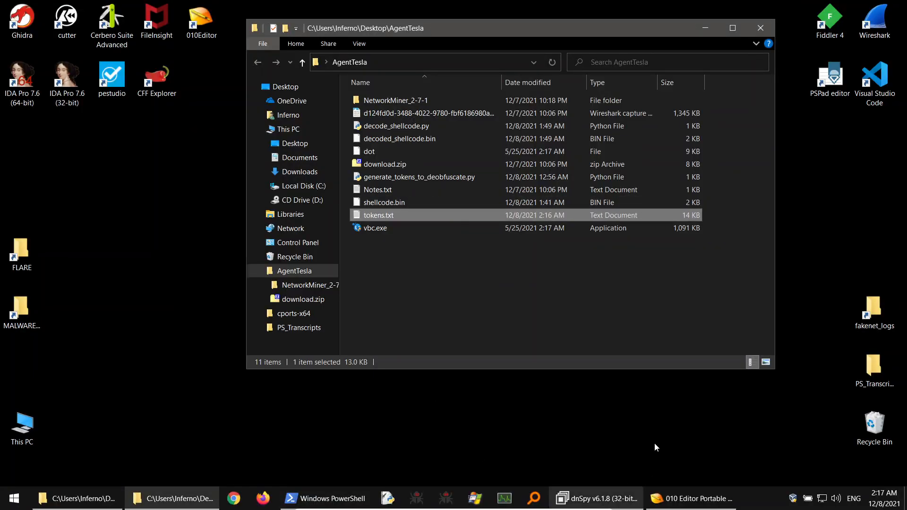
{"action": "left_click", "coordinate": [345, 508]}
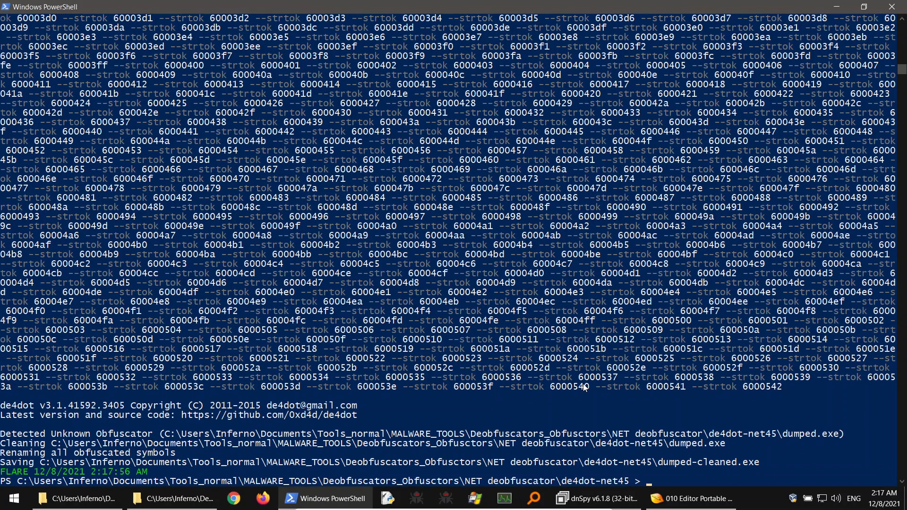
{"action": "scroll", "coordinate": [884, 7], "scroll_direction": "down", "scroll_amount": 2}
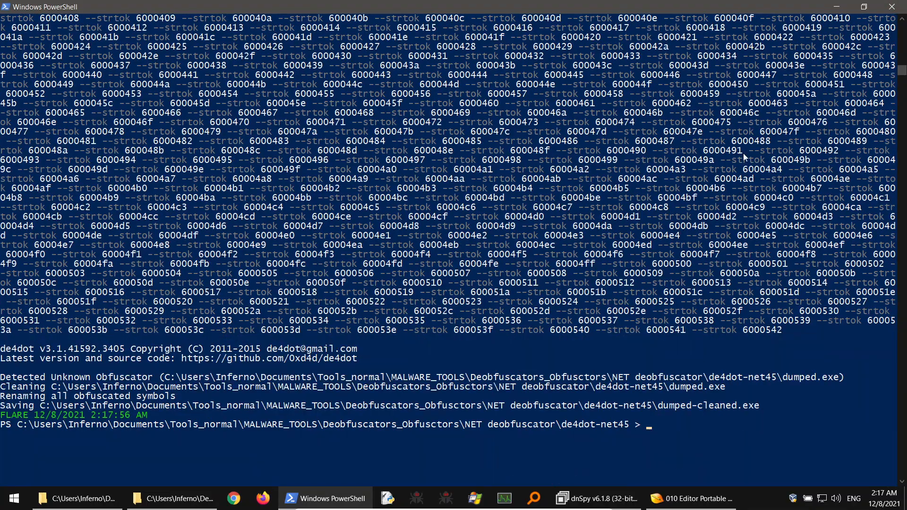
{"action": "left_click", "coordinate": [893, 6]}
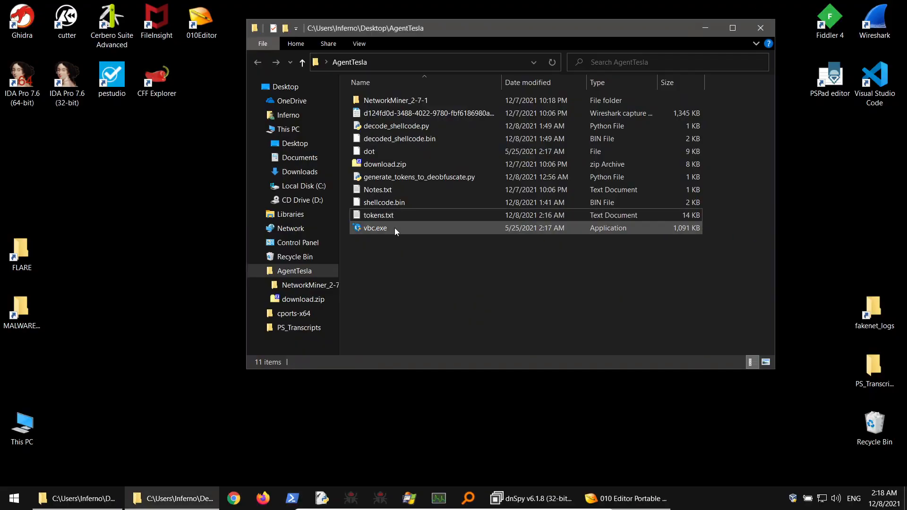
Delete the dumped.exe copy from the de4dot-net45 folder.
{"action": "left_click", "coordinate": [78, 499]}
{"action": "scroll", "coordinate": [388, 312], "scroll_direction": "down", "scroll_amount": 1}
{"action": "left_click", "coordinate": [368, 310]}
{"action": "left_click", "coordinate": [368, 321]}
{"action": "key", "text": "Delete"}
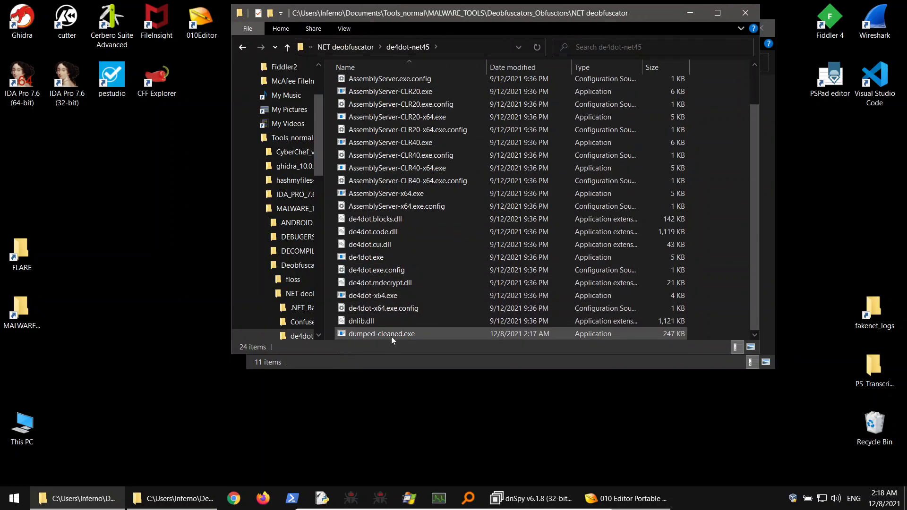
Transfer dumped-cleaned.exe from the de4dot-net45 folder to the desktop and close the open folder windows.
{"action": "left_click", "coordinate": [391, 336]}
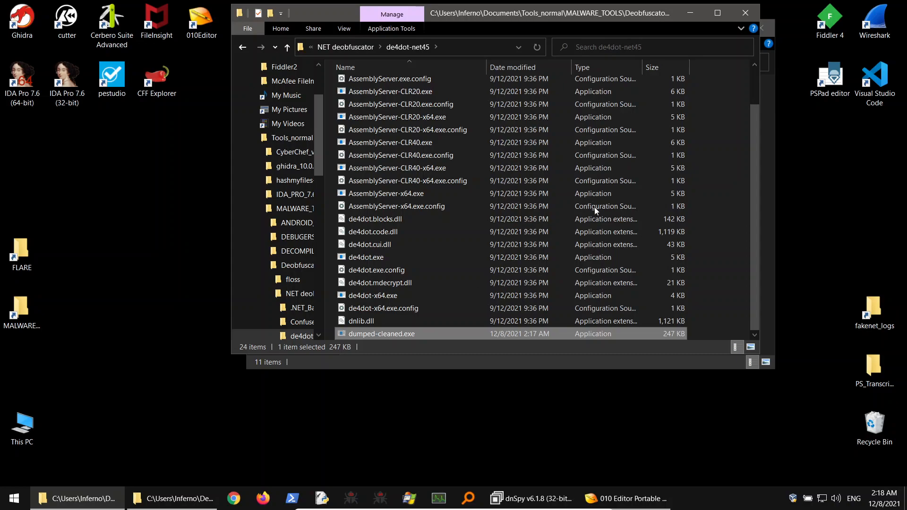
{"action": "left_click", "coordinate": [747, 13]}
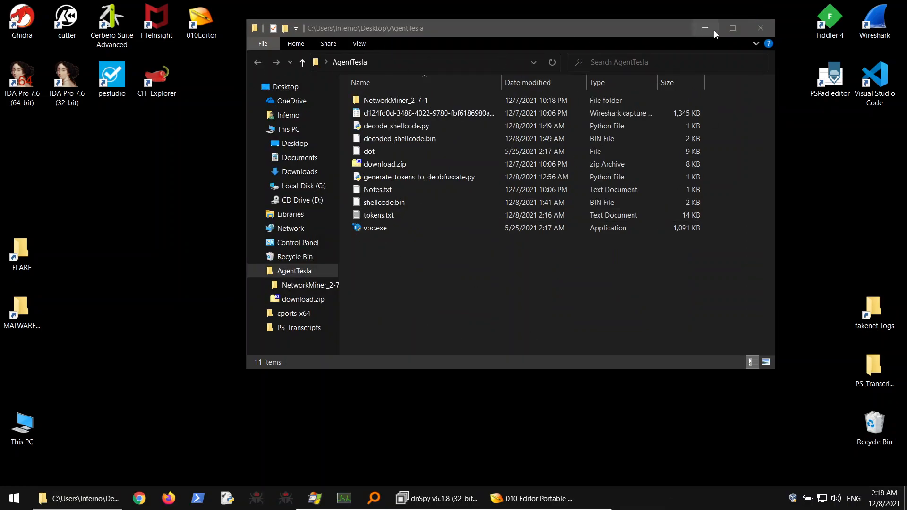
{"action": "left_click", "coordinate": [759, 28]}
{"action": "key", "text": "ctrl+v"}
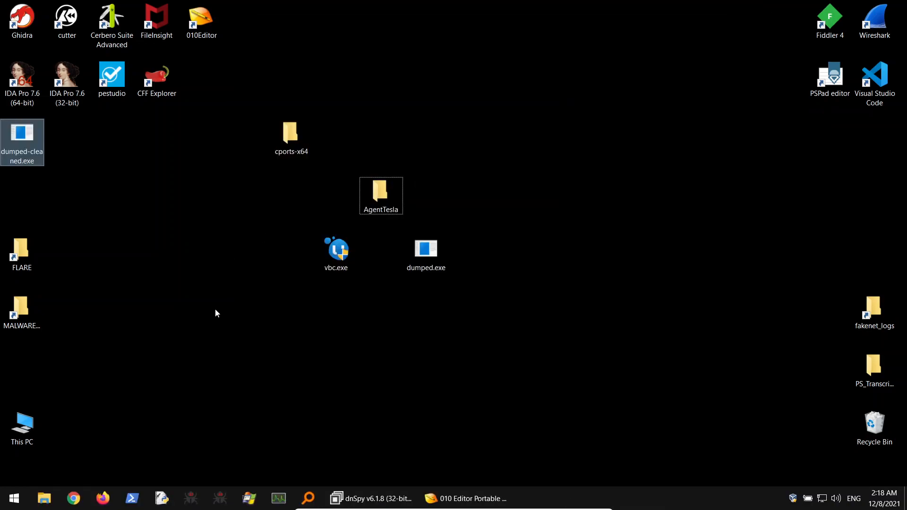
Switch to dnSpy and load dumped-cleaned.exe from the desktop in place of the previous assembly.
{"action": "left_click", "coordinate": [361, 498]}
{"action": "double_click", "coordinate": [333, 8]}
{"action": "left_click_drag", "start_coordinate": [560, 75], "coordinate": [395, 218]}
{"action": "double_click", "coordinate": [407, 219]}
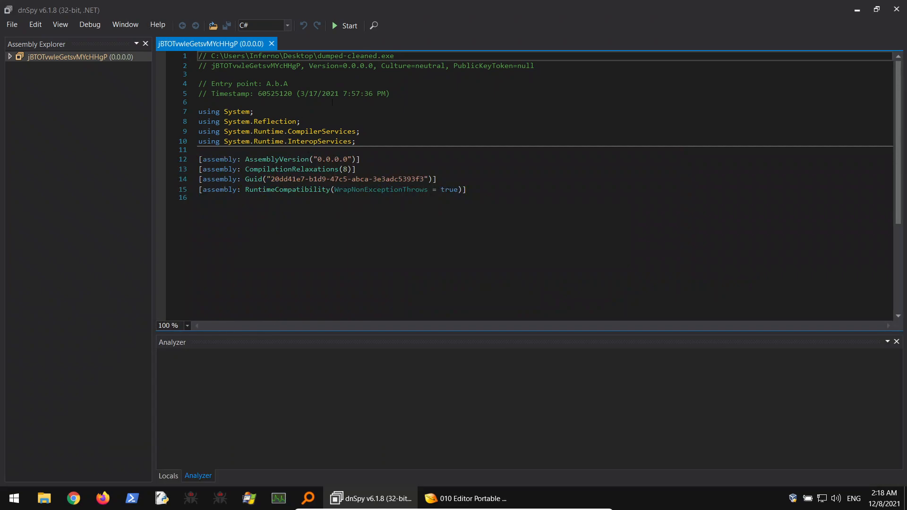
Go to the entry point A.b.A and examine the decrypted strings in its startup folder, file copy and registry code.
{"action": "left_click", "coordinate": [286, 84]}
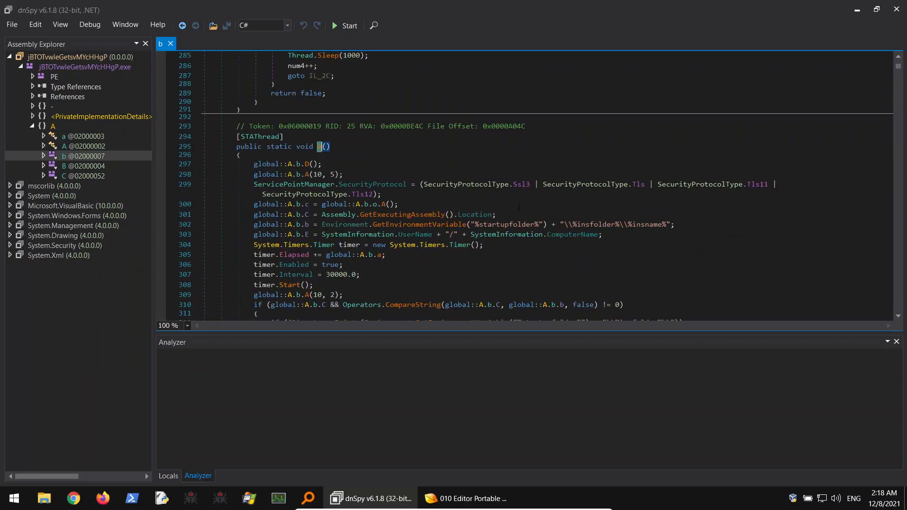
{"action": "scroll", "coordinate": [566, 184], "scroll_direction": "down", "scroll_amount": 15}
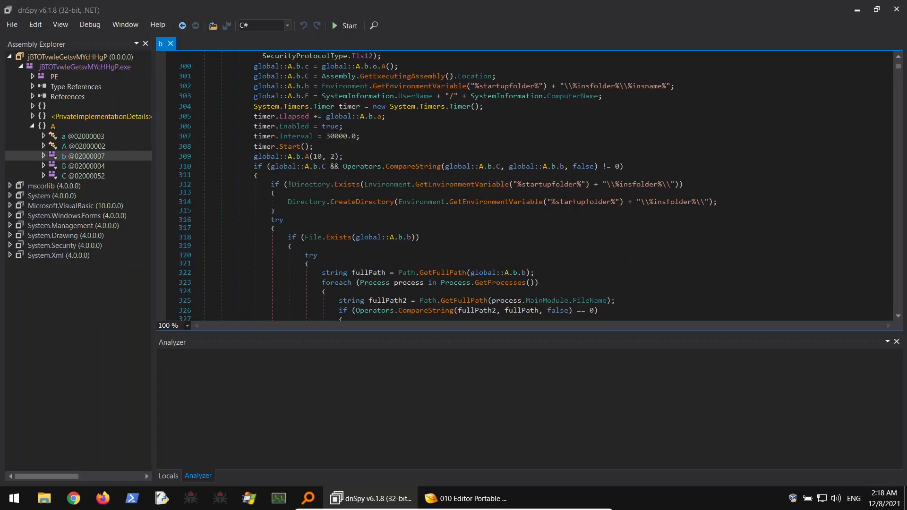
{"action": "scroll", "coordinate": [565, 184], "scroll_direction": "down", "scroll_amount": 3}
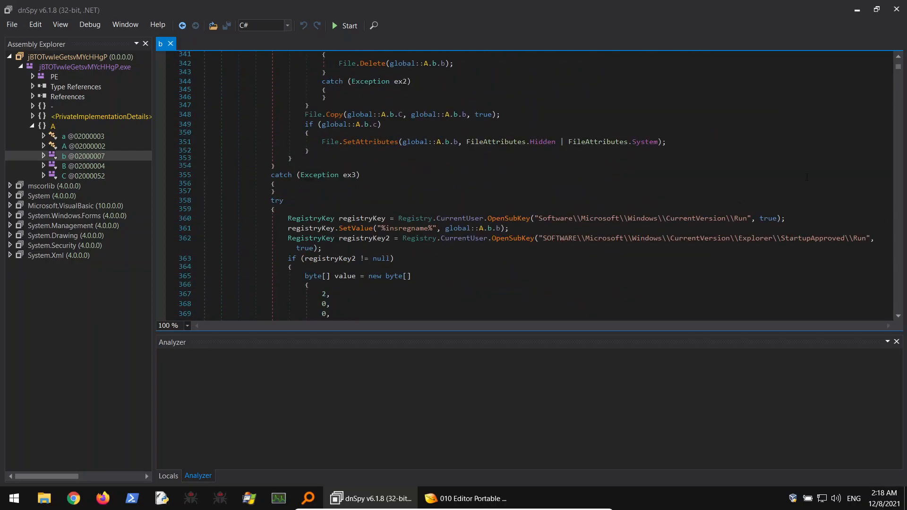
{"action": "scroll", "coordinate": [479, 206], "scroll_direction": "up", "scroll_amount": 20}
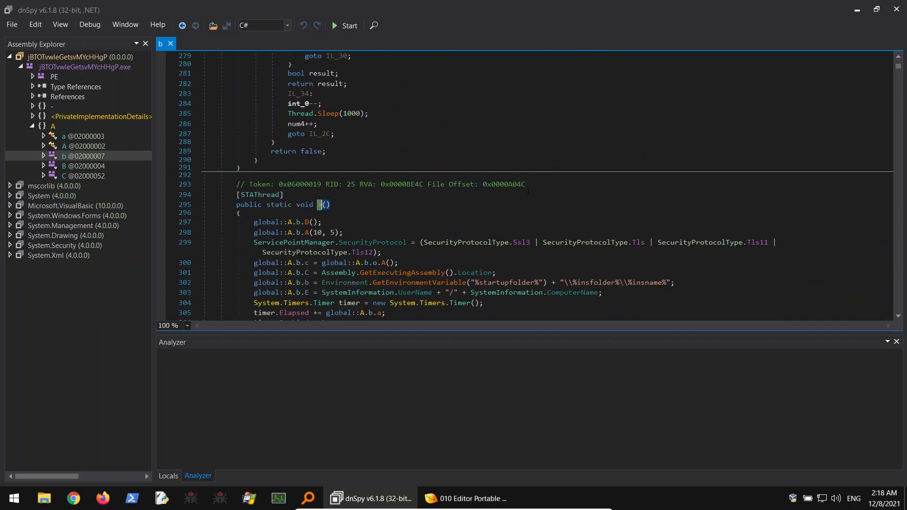
{"action": "scroll", "coordinate": [519, 205], "scroll_direction": "down", "scroll_amount": 4}
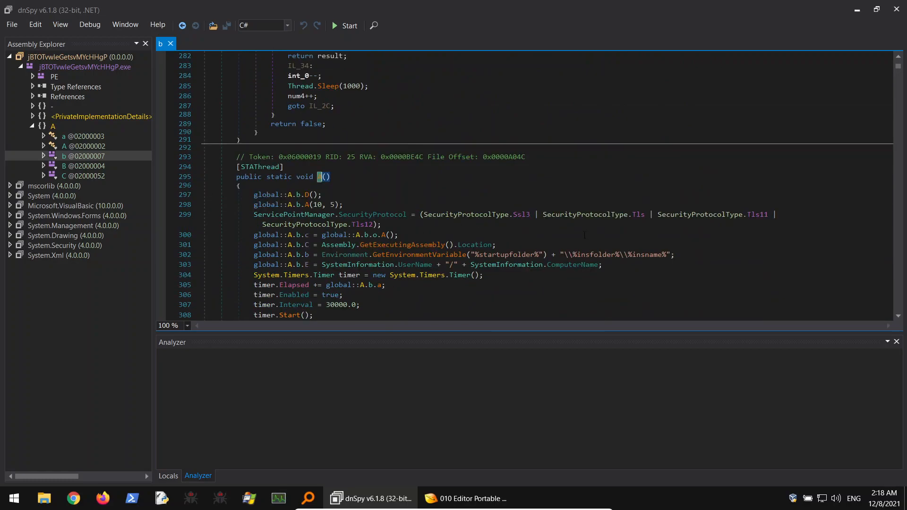
Open Class0 under the <PrivateImplementationDetails> namespace to view its string methods.
{"action": "double_click", "coordinate": [82, 116]}
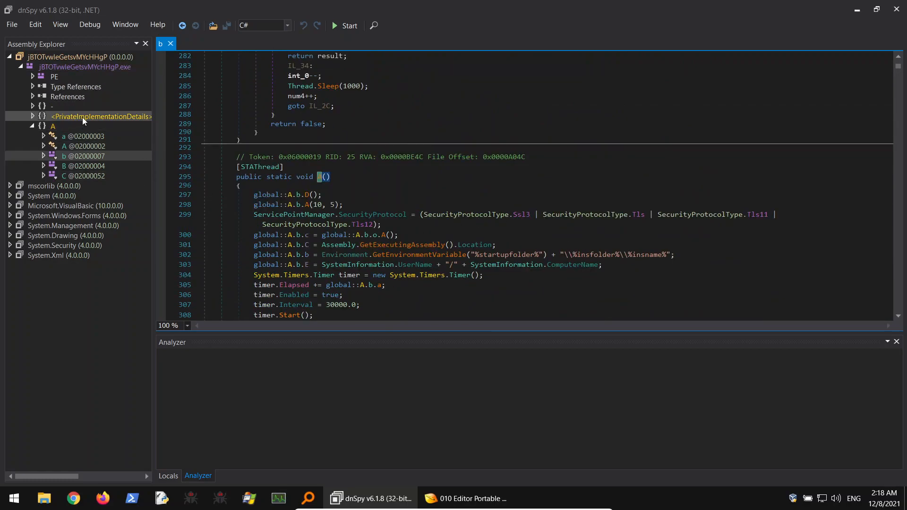
{"action": "double_click", "coordinate": [87, 126]}
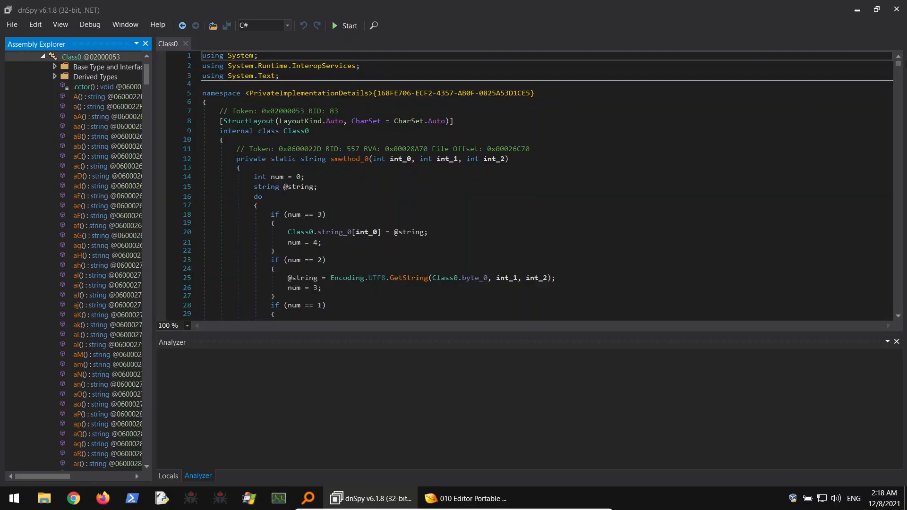
Delete the <PrivateImplementationDetails> namespace from the loaded jBTOTvwleGetsvMYcHHgP.exe module.
{"action": "mouse_move", "coordinate": [899, 63]}
{"action": "left_mouse_down"}
{"action": "mouse_move", "coordinate": [896, 180]}
{"action": "mouse_move", "coordinate": [898, 59]}
{"action": "left_mouse_up"}
{"action": "scroll", "coordinate": [94, 101], "scroll_direction": "up", "scroll_amount": 1}
{"action": "scroll", "coordinate": [93, 101], "scroll_direction": "up", "scroll_amount": 2}
{"action": "left_click", "coordinate": [32, 117]}
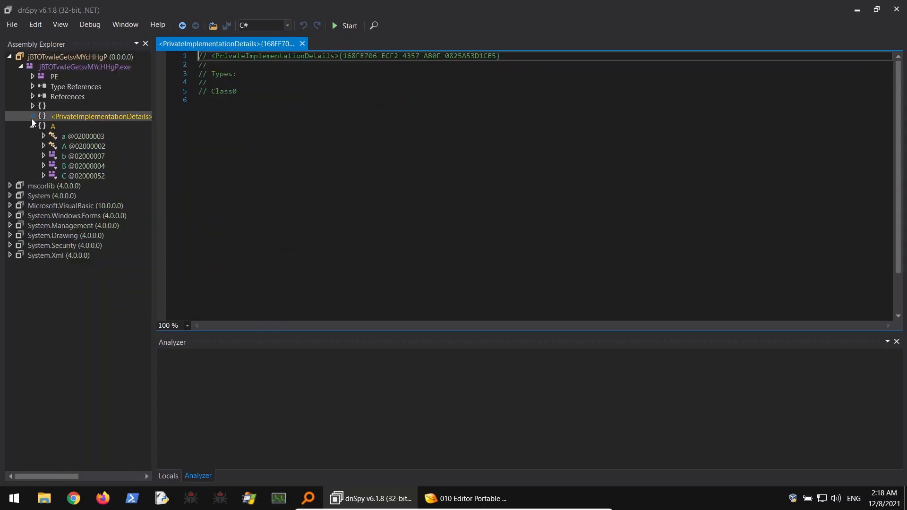
{"action": "right_click", "coordinate": [76, 115]}
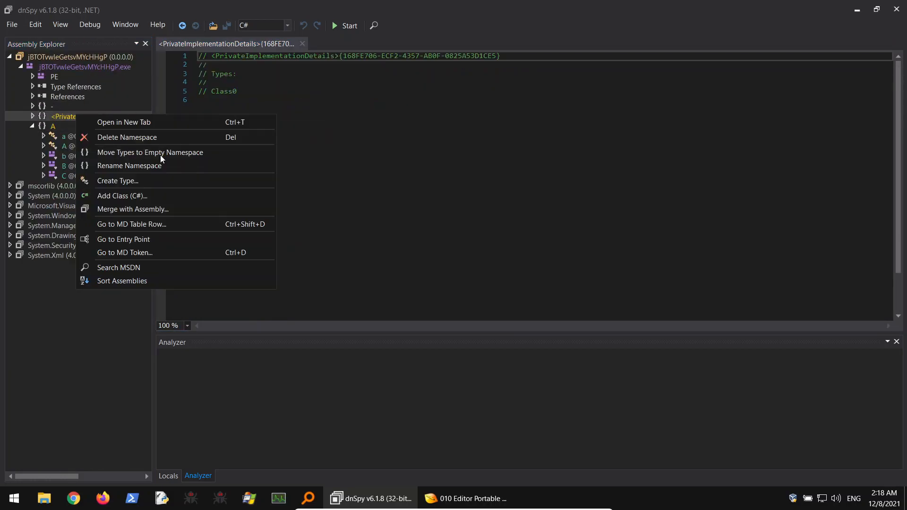
{"action": "left_click", "coordinate": [143, 137]}
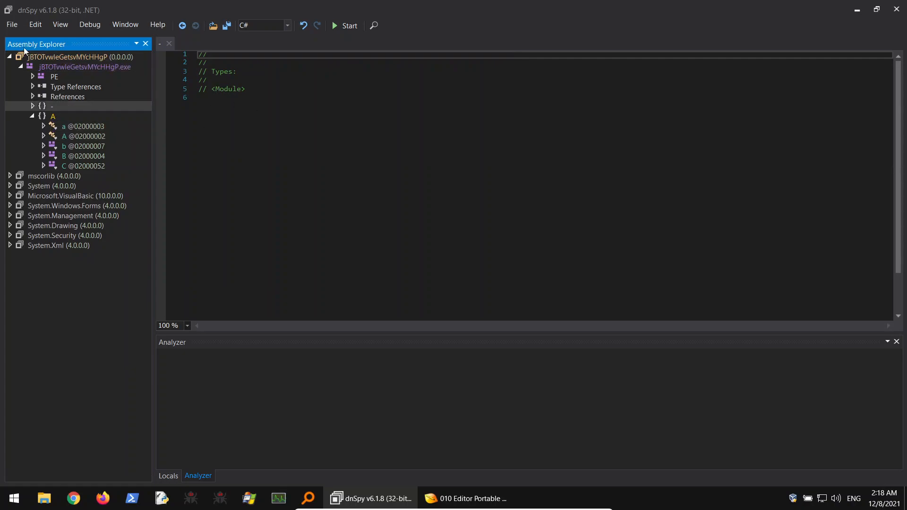
Save the modified module to the desktop as dumped-cleaned.exe with the default save options.
{"action": "left_click", "coordinate": [44, 57]}
{"action": "key", "text": "alt"}
{"action": "key", "text": "d"}
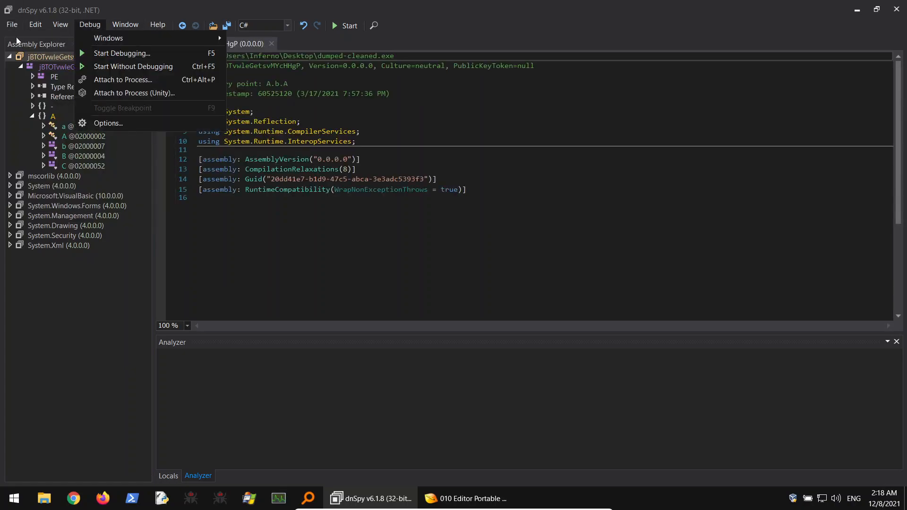
{"action": "mouse_move", "coordinate": [11, 29]}
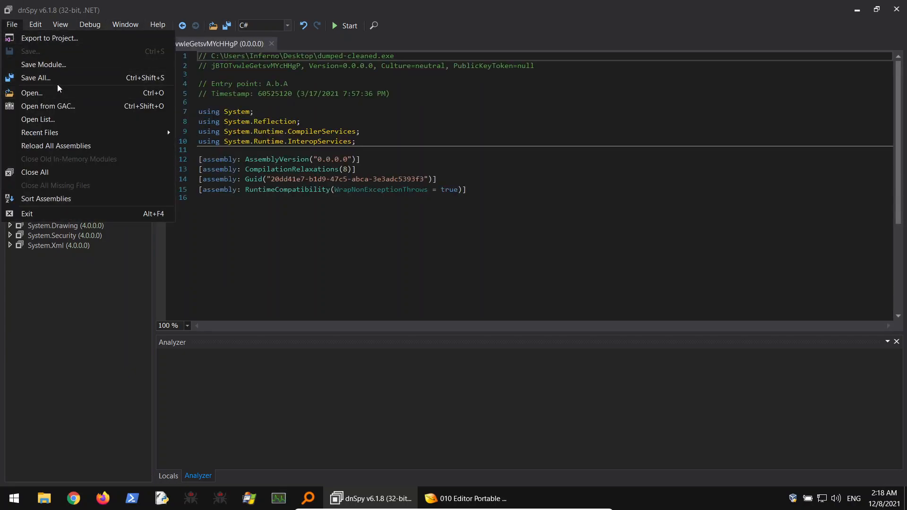
{"action": "left_click", "coordinate": [55, 64]}
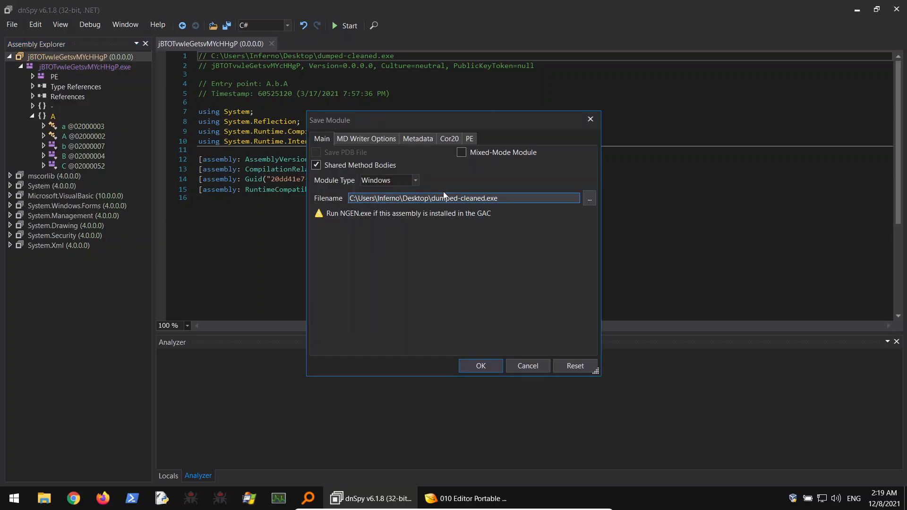
{"action": "left_click", "coordinate": [481, 366]}
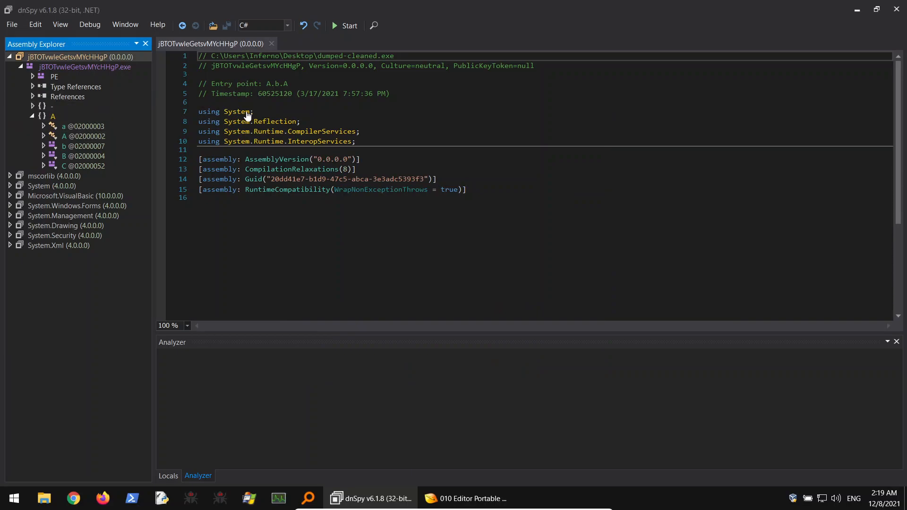
Return to the entry point A.b.A, review its file copy and Run registry persistence code, and close dnSpy.
{"action": "left_click", "coordinate": [287, 84]}
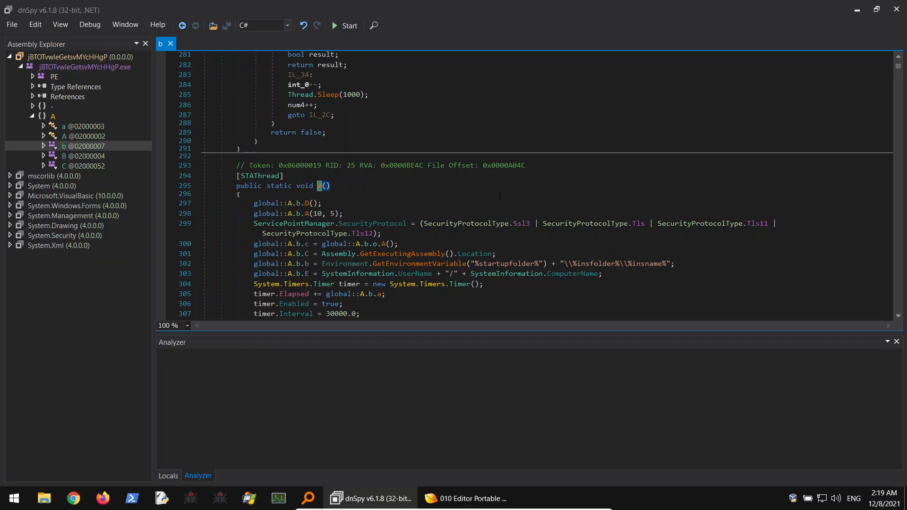
{"action": "scroll", "coordinate": [500, 195], "scroll_direction": "down", "scroll_amount": 15}
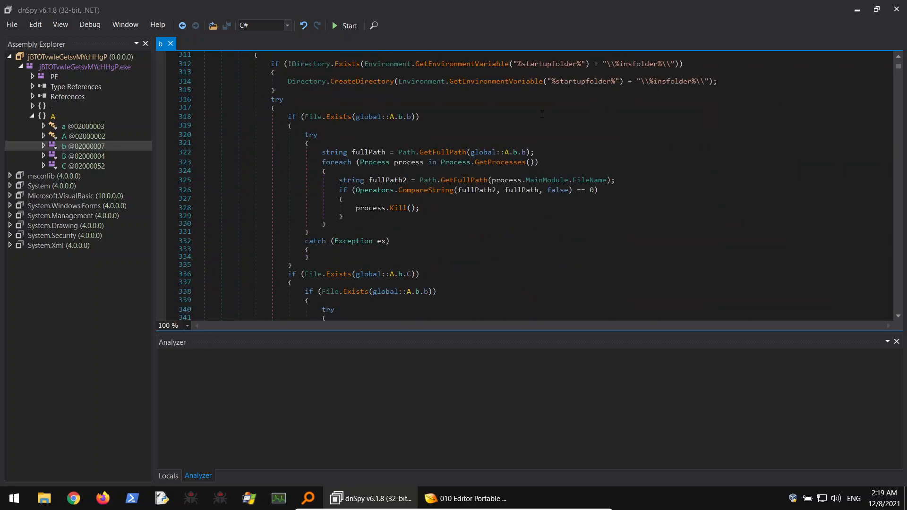
{"action": "scroll", "coordinate": [544, 121], "scroll_direction": "down", "scroll_amount": 8}
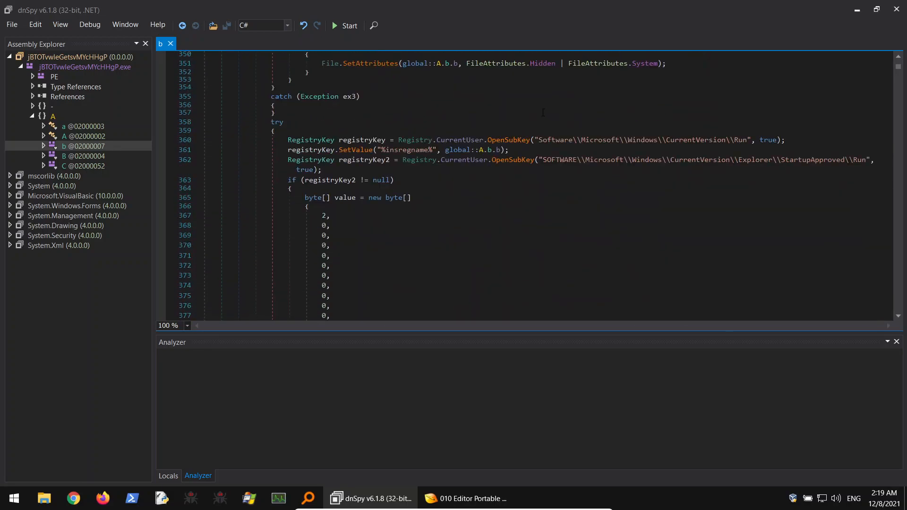
{"action": "scroll", "coordinate": [523, 142], "scroll_direction": "up", "scroll_amount": 3}
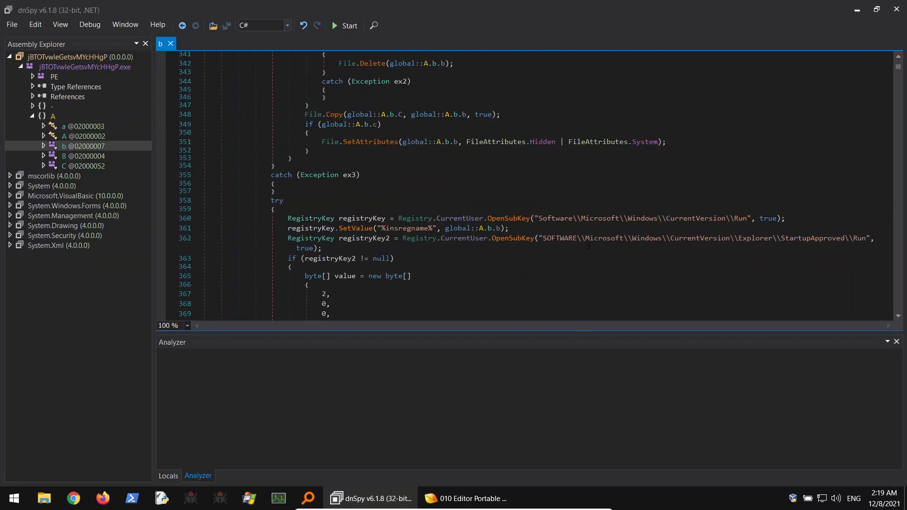
{"action": "left_click", "coordinate": [896, 9]}
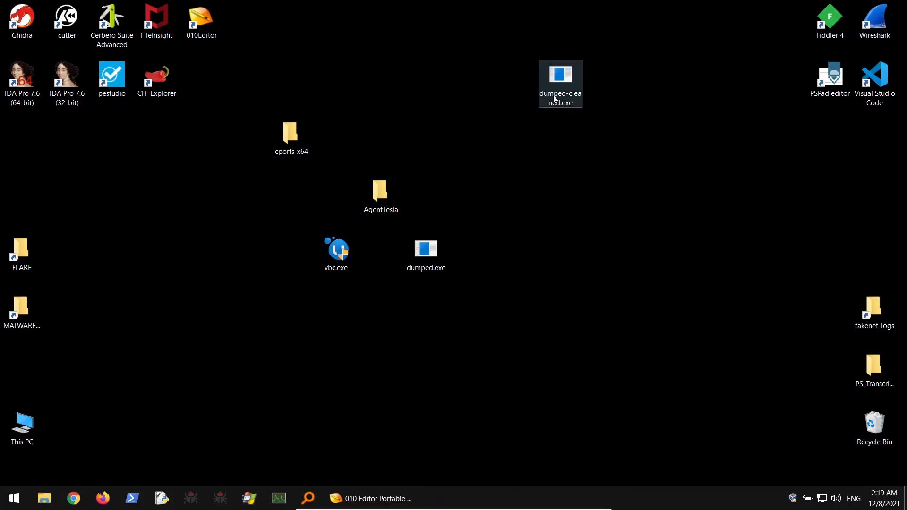
Move dumped-cleaned.exe into the same desktop column as dumped.exe and check its file properties.
{"action": "left_click_drag", "start_coordinate": [553, 95], "coordinate": [426, 110]}
{"action": "right_click", "coordinate": [429, 90]}
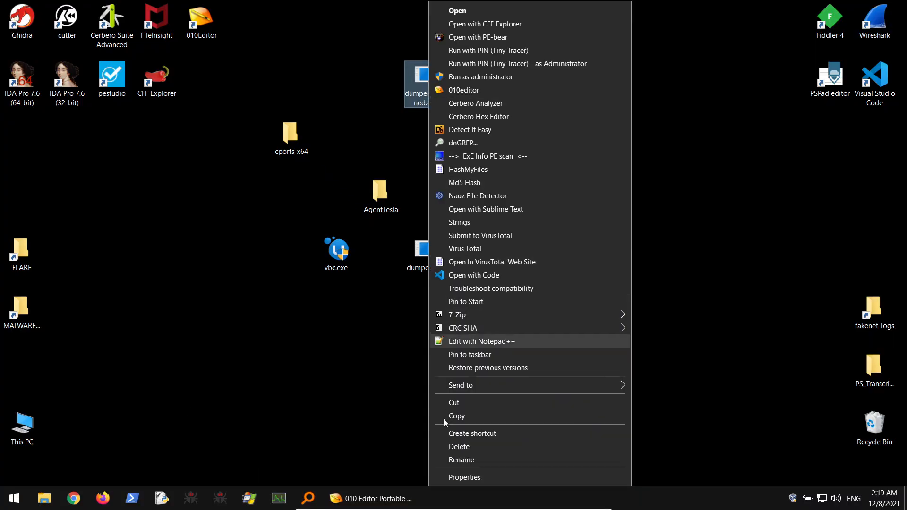
{"action": "left_click", "coordinate": [468, 478]}
{"action": "left_click_drag", "start_coordinate": [495, 221], "coordinate": [538, 221]}
{"action": "left_click", "coordinate": [651, 98]}
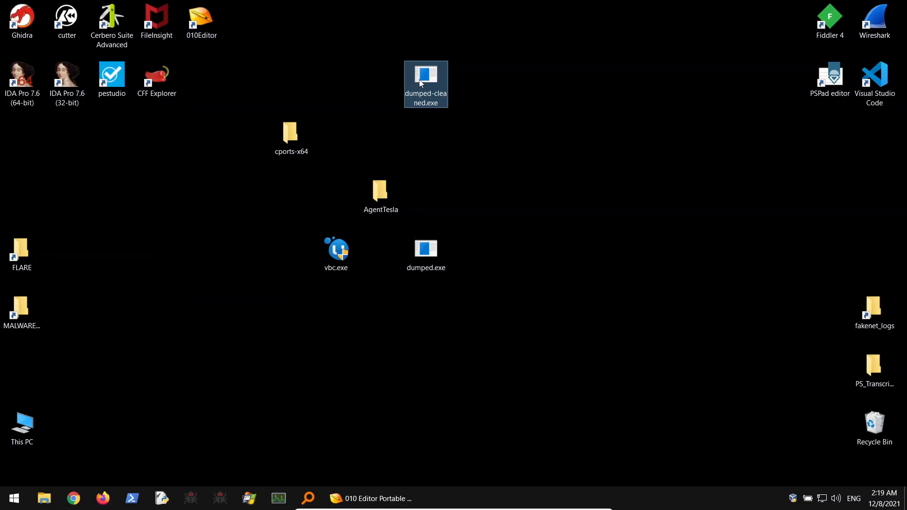
Scan dumped-cleaned.exe with the Strings tool, look through the output and close the scan window.
{"action": "right_click", "coordinate": [420, 82]}
{"action": "left_click", "coordinate": [458, 223]}
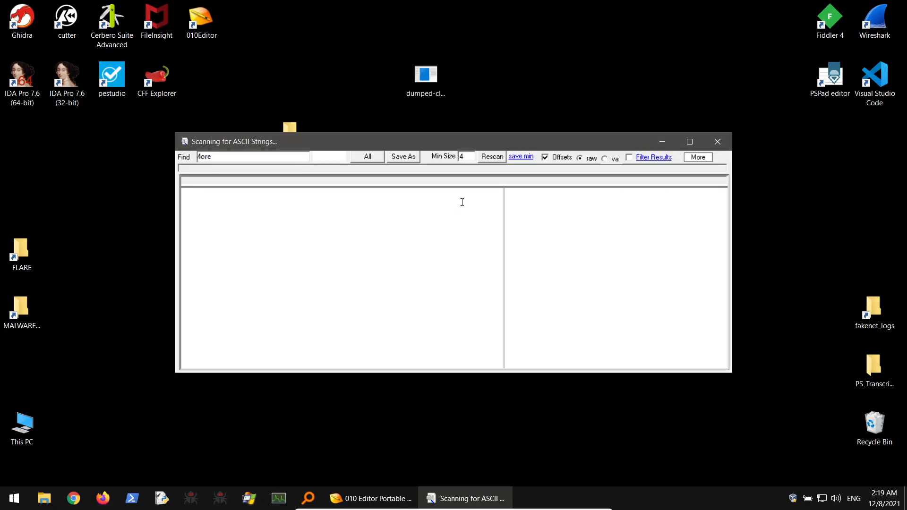
{"action": "left_click_drag", "start_coordinate": [719, 191], "coordinate": [717, 327]}
{"action": "left_click", "coordinate": [711, 143]}
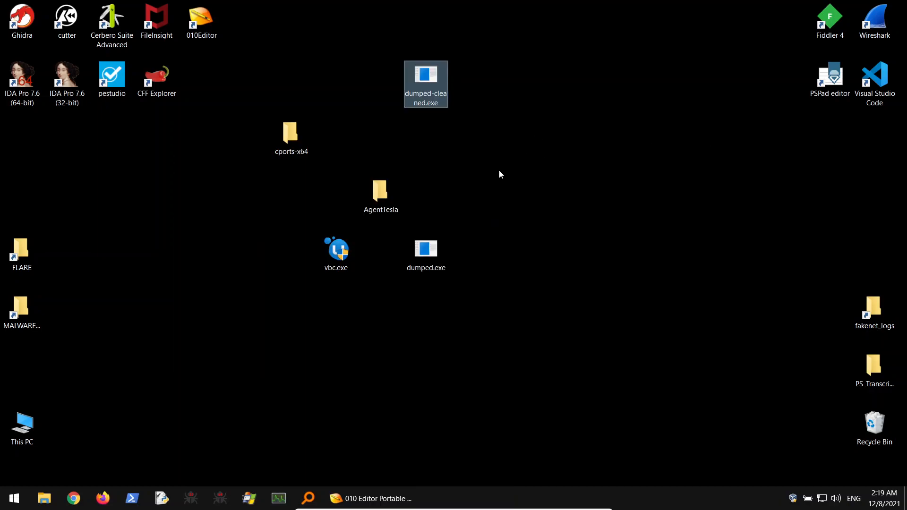
Open a command prompt in the Desktop folder.
{"action": "right_click", "coordinate": [501, 107]}
{"action": "left_click", "coordinate": [556, 214]}
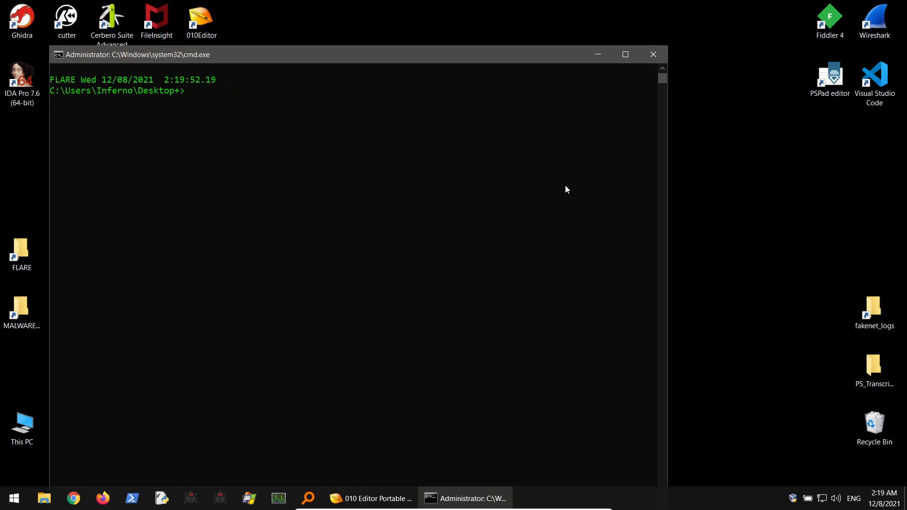
{"action": "type", "text": "flarestr"}
{"action": "key", "text": "BackSpace"}
{"action": "key", "text": "BackSpace"}
{"action": "key", "text": "BackSpace"}
{"action": "key", "text": "Tab"}
{"action": "key", "text": "BackSpace"}
{"action": "key", "text": "BackSpace"}
{"action": "key", "text": "BackSpace"}
{"action": "key", "text": "BackSpace"}
{"action": "key", "text": "BackSpace"}
{"action": "key", "text": "BackSpace"}
{"action": "key", "text": "BackSpace"}
{"action": "key", "text": "BackSpace"}
{"action": "key", "text": "BackSpace"}
{"action": "type", "text": "flarestr"}
{"action": "key", "text": "BackSpace"}
{"action": "key", "text": "BackSpace"}
{"action": "key", "text": "BackSpace"}
{"action": "key", "text": "BackSpace"}
{"action": "key", "text": "BackSpace"}
{"action": "key", "text": "BackSpace"}
{"action": "key", "text": "BackSpace"}
{"action": "key", "text": "BackSpace"}
Start powershell inside the command prompt and clear the console with cls.
{"action": "type", "text": "powershell"}
{"action": "key", "text": "Return"}
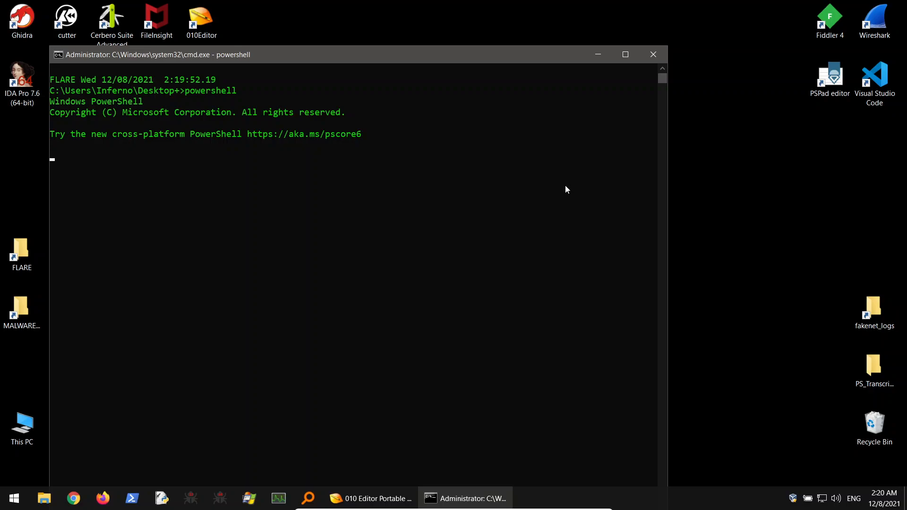
{"action": "type", "text": "cls]"}
{"action": "key", "text": "Return"}
{"action": "type", "text": "cls"}
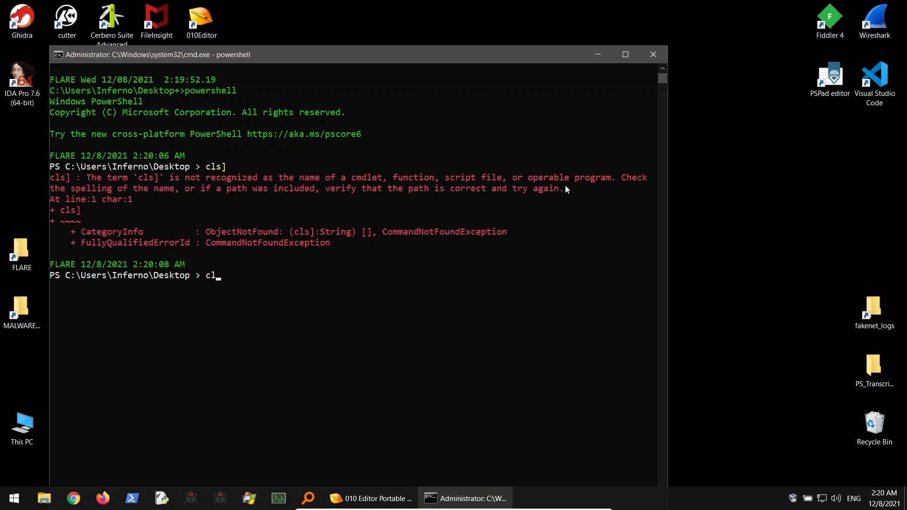
{"action": "key", "text": "Return"}
Extract and rank the cleaned payload's strings with flarestrings.exe .\dumped-cleaned.exe | rank_strings.exe > strings.txt.
{"action": "type", "text": "flarestr"}
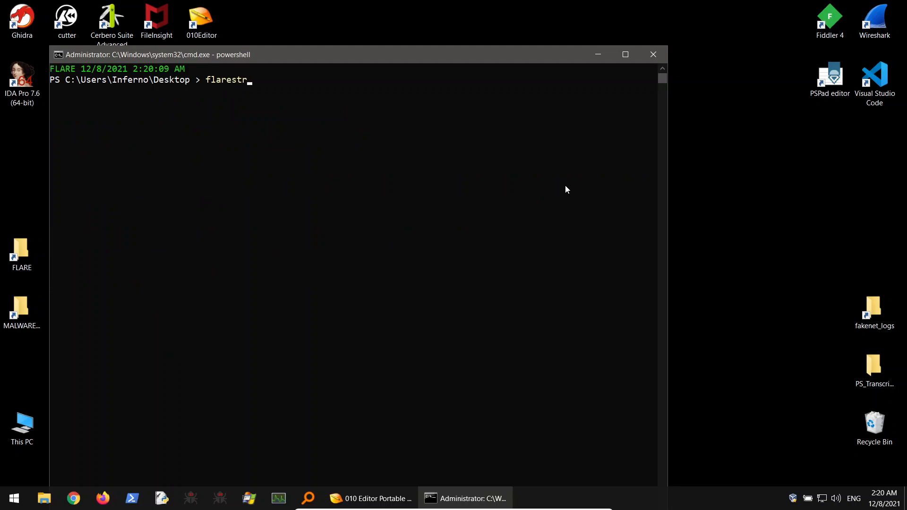
{"action": "type", "text": "ings.exe .\\du"}
{"action": "key", "text": "Tab"}
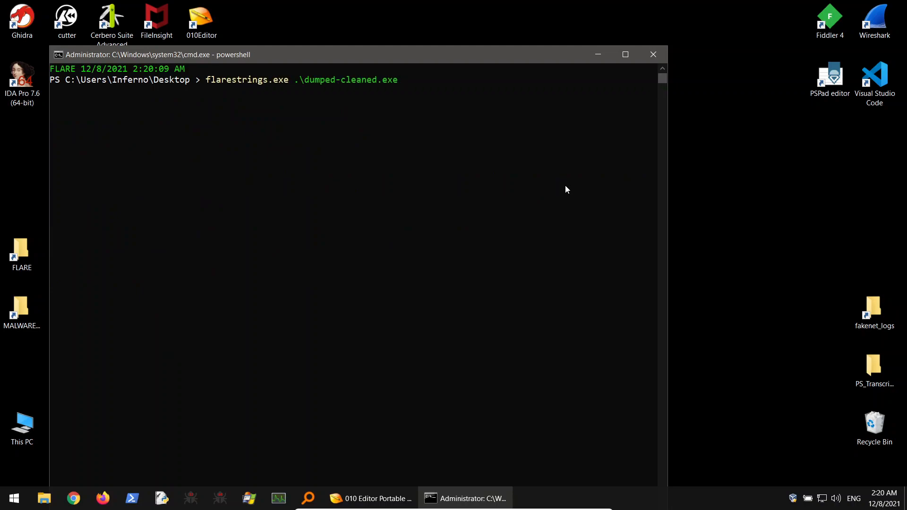
{"action": "type", "text": "|"}
{"action": "type", "text": " rank_strings.exe"}
{"action": "type", "text": " >"}
{"action": "type", "text": " strings"}
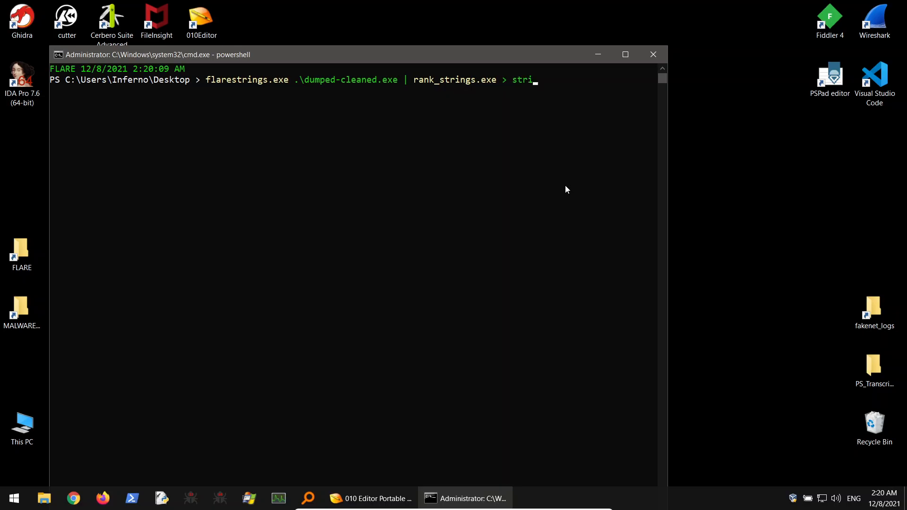
{"action": "type", "text": ".txt"}
{"action": "key", "text": "Return"}
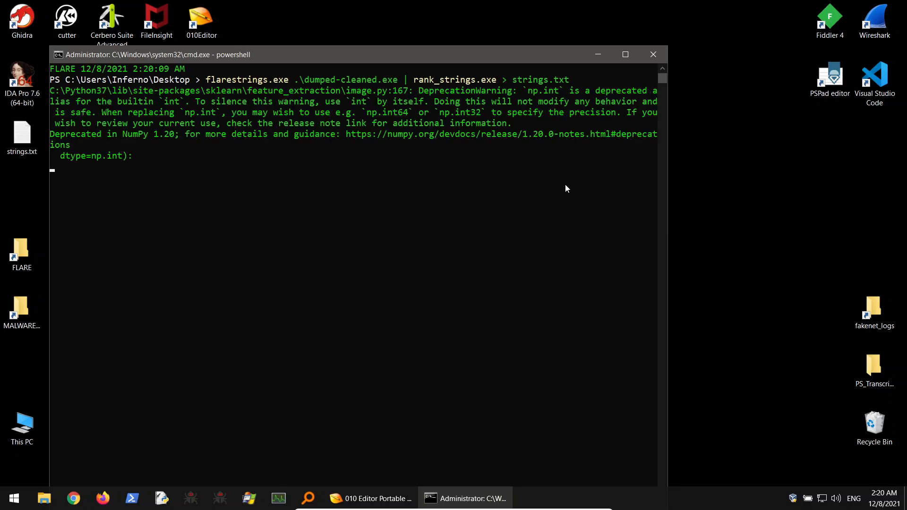
Close the console and open strings.txt from the desktop in 010 Editor.
{"action": "left_click", "coordinate": [653, 56]}
{"action": "right_click", "coordinate": [11, 130]}
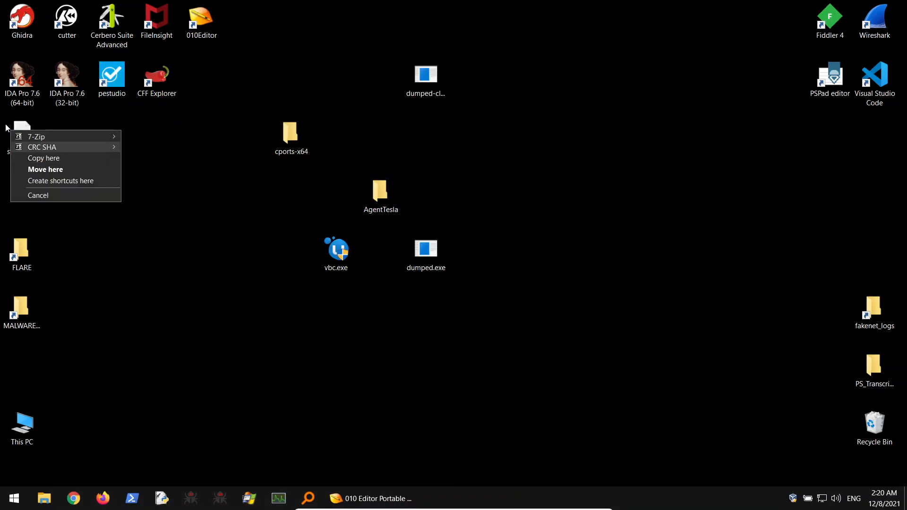
{"action": "left_click", "coordinate": [180, 88]}
{"action": "right_click", "coordinate": [10, 146]}
{"action": "left_click", "coordinate": [161, 117]}
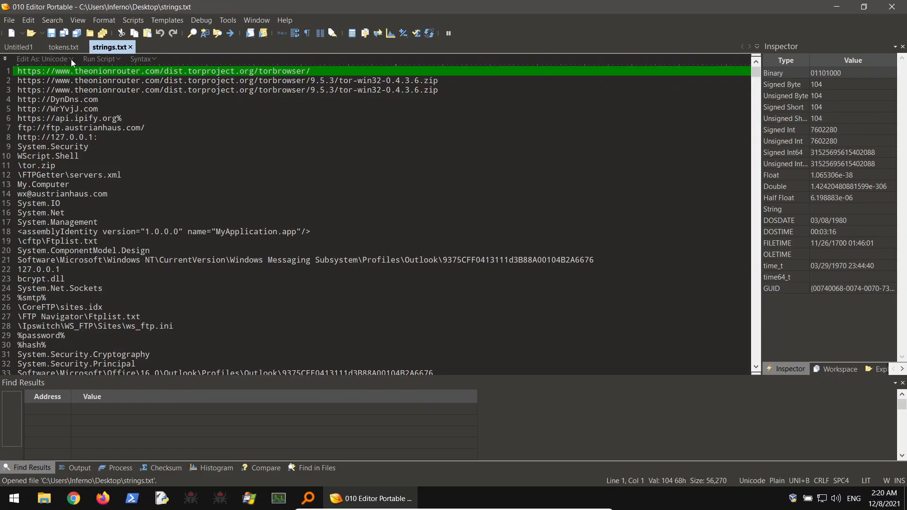
Close the Untitled1 and tokens.txt files, leaving only strings.txt open.
{"action": "left_click", "coordinate": [78, 48]}
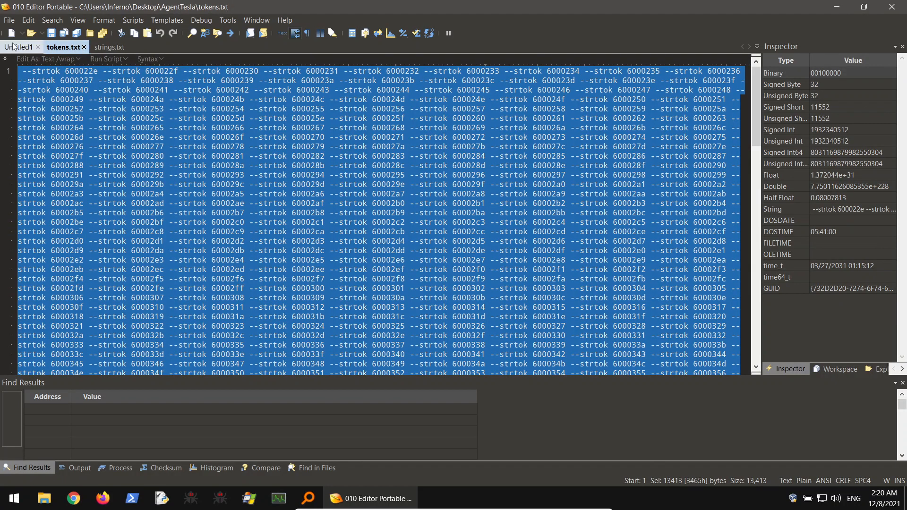
{"action": "left_click", "coordinate": [28, 47]}
{"action": "left_click", "coordinate": [39, 48]}
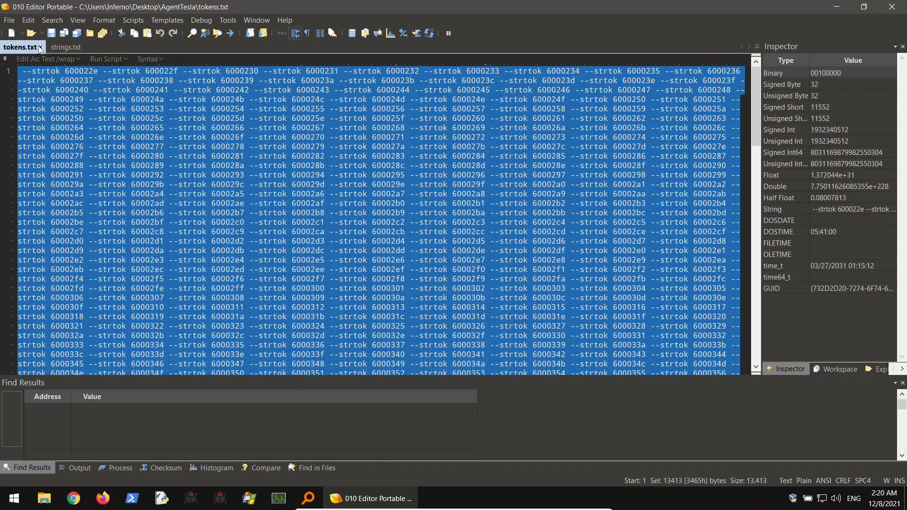
{"action": "left_click", "coordinate": [40, 47]}
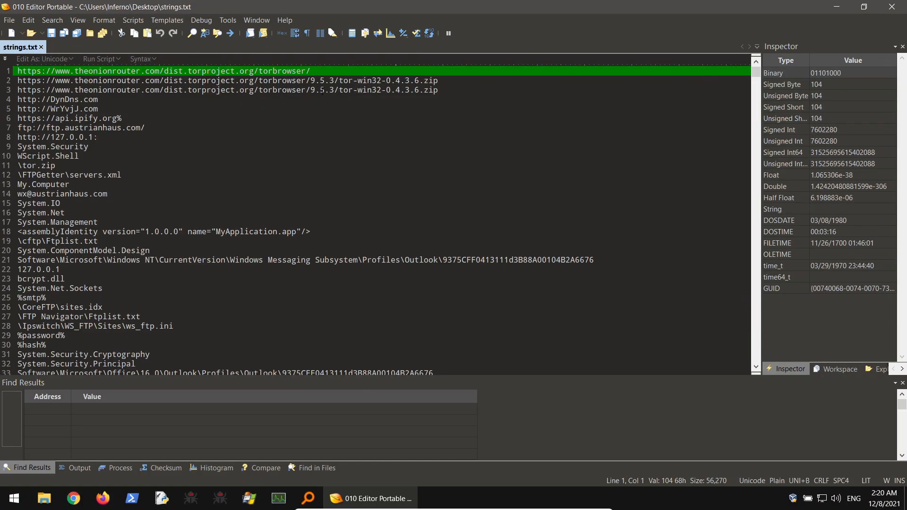
Examine the top-ranked strings in strings.txt and highlight the URLs on lines 5 to 7.
{"action": "scroll", "coordinate": [378, 220], "scroll_direction": "down", "scroll_amount": 1}
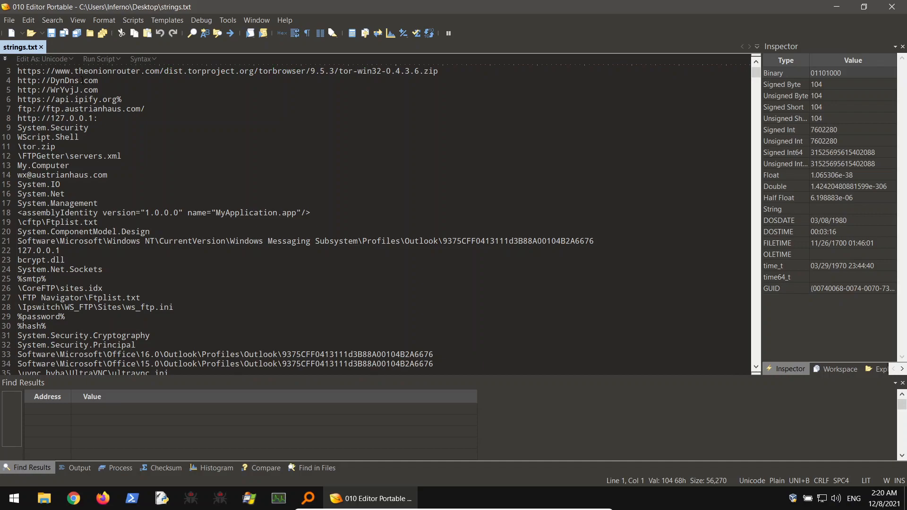
{"action": "scroll", "coordinate": [165, 114], "scroll_direction": "down", "scroll_amount": 1}
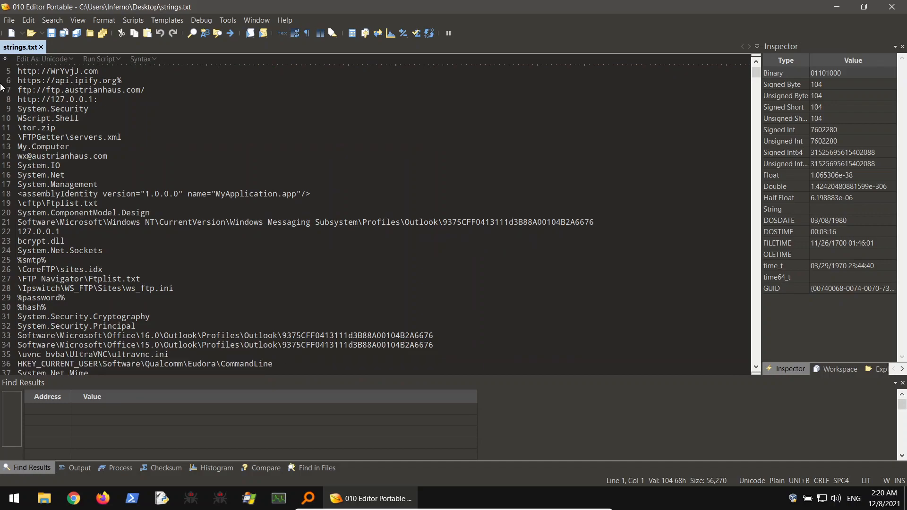
{"action": "scroll", "coordinate": [164, 114], "scroll_direction": "down", "scroll_amount": 1}
{"action": "scroll", "coordinate": [164, 114], "scroll_direction": "down", "scroll_amount": 7}
{"action": "scroll", "coordinate": [165, 115], "scroll_direction": "up", "scroll_amount": 6}
{"action": "scroll", "coordinate": [378, 220], "scroll_direction": "up", "scroll_amount": 4}
{"action": "left_click_drag", "start_coordinate": [136, 126], "coordinate": [17, 109]}
Read down strings.txt for targeted applications, registry paths, mail and FTP clients, and credential-related strings.
{"action": "scroll", "coordinate": [99, 142], "scroll_direction": "down", "scroll_amount": 5}
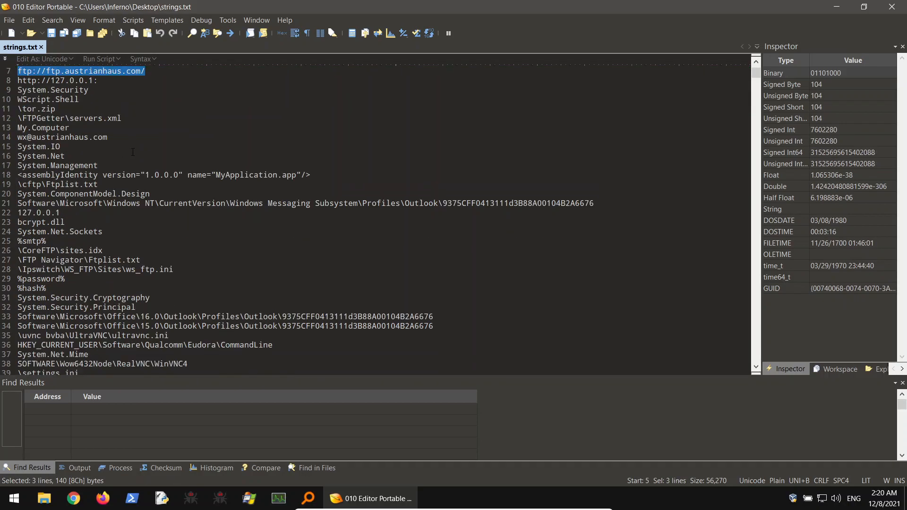
{"action": "scroll", "coordinate": [70, 156], "scroll_direction": "down", "scroll_amount": 10}
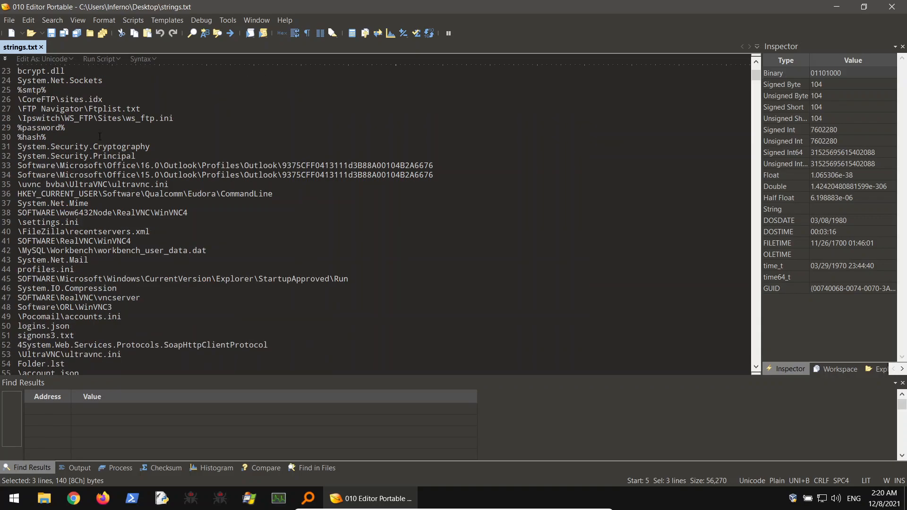
{"action": "scroll", "coordinate": [101, 153], "scroll_direction": "down", "scroll_amount": 3}
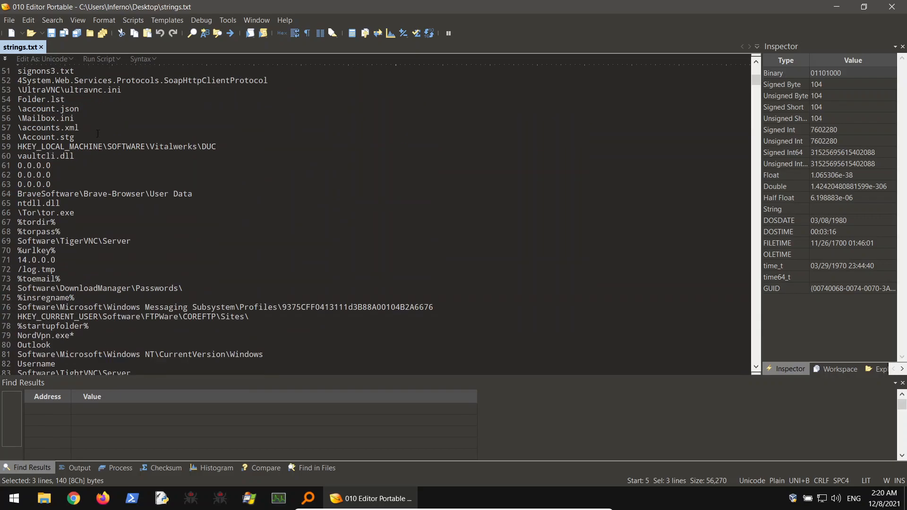
{"action": "scroll", "coordinate": [98, 137], "scroll_direction": "down", "scroll_amount": 11}
{"action": "scroll", "coordinate": [87, 151], "scroll_direction": "down", "scroll_amount": 7}
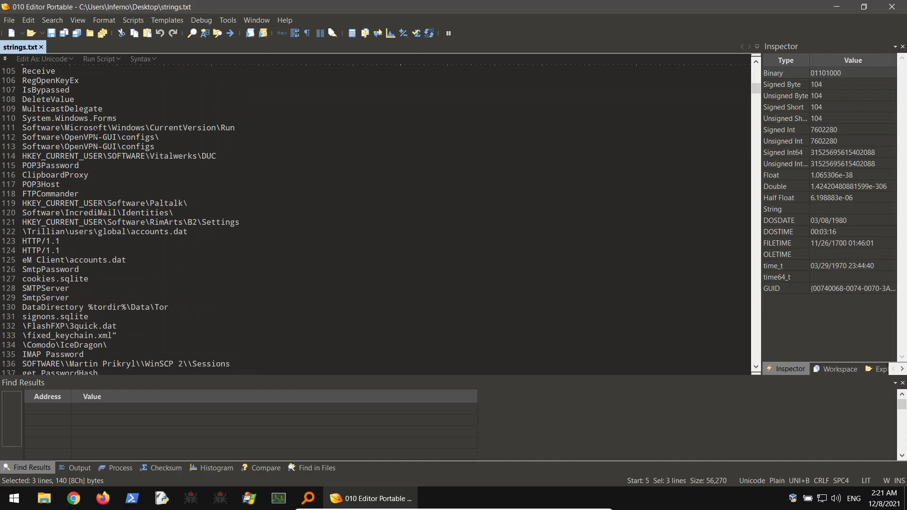
{"action": "scroll", "coordinate": [91, 147], "scroll_direction": "down", "scroll_amount": 2}
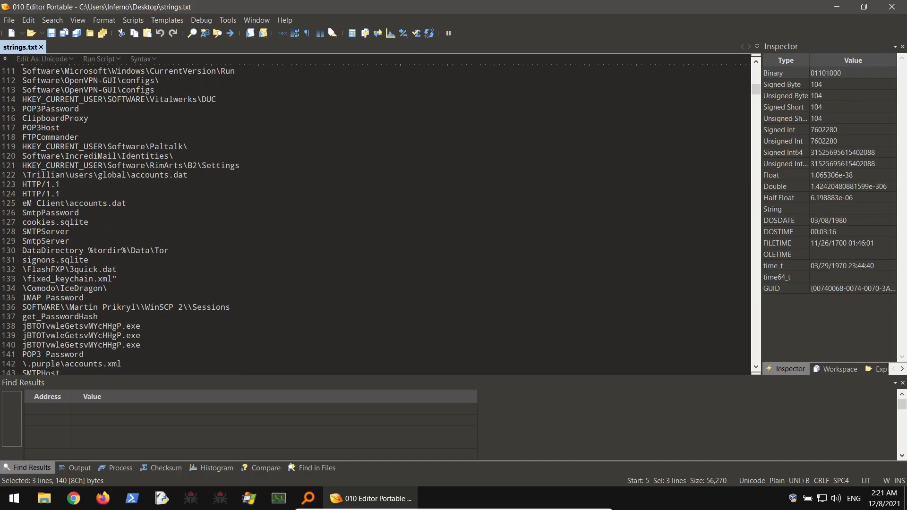
{"action": "scroll", "coordinate": [96, 156], "scroll_direction": "down", "scroll_amount": 8}
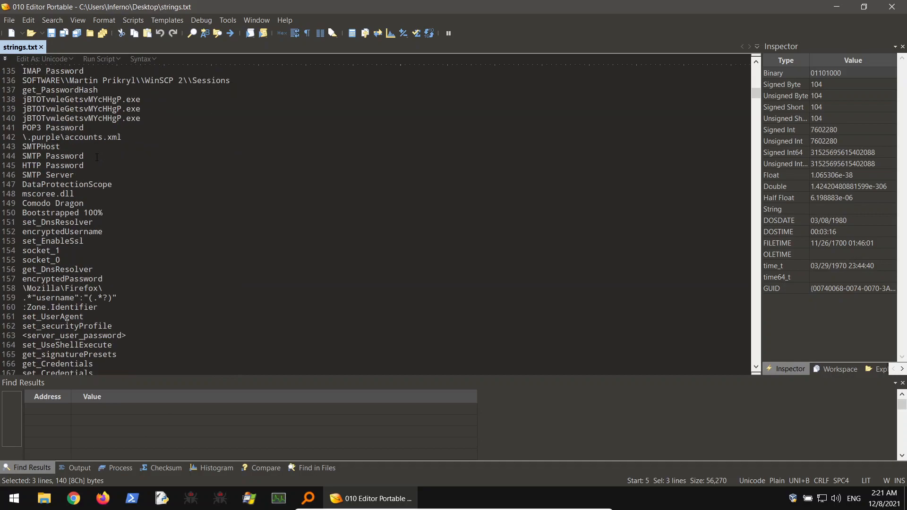
{"action": "scroll", "coordinate": [101, 160], "scroll_direction": "down", "scroll_amount": 9}
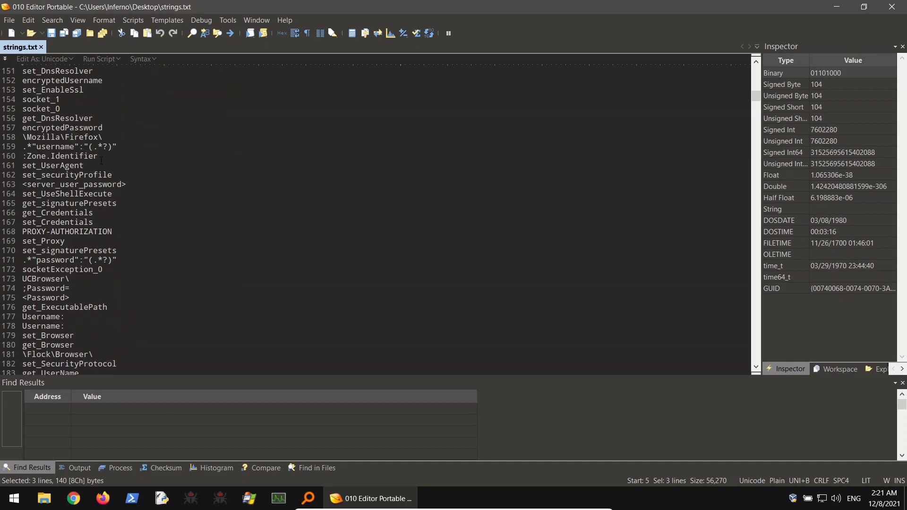
{"action": "scroll", "coordinate": [112, 171], "scroll_direction": "down", "scroll_amount": 13}
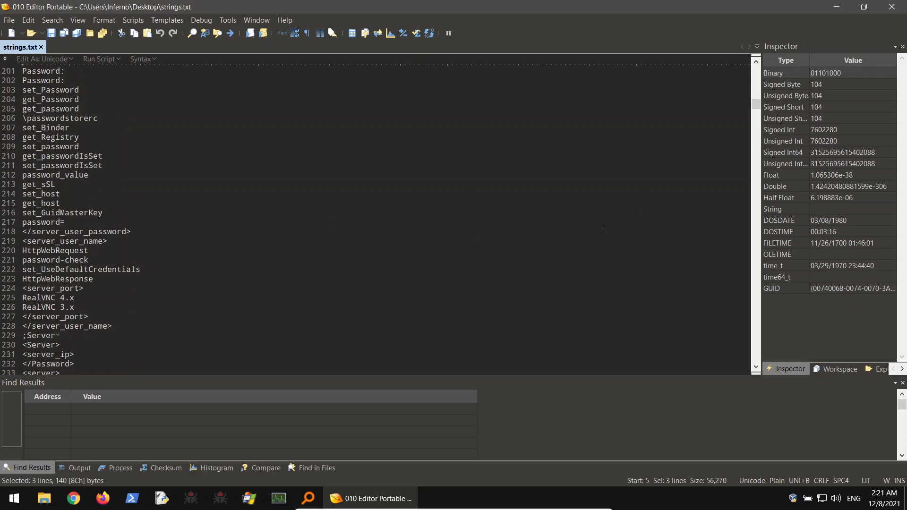
Return to the start of strings.txt, close the file and exit 010 Editor.
{"action": "left_click_drag", "start_coordinate": [756, 111], "coordinate": [746, 64]}
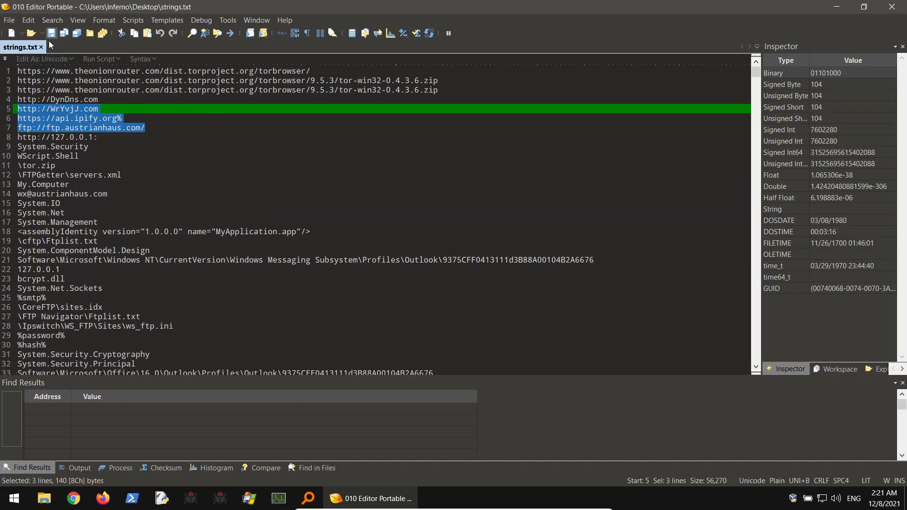
{"action": "left_click", "coordinate": [41, 47]}
{"action": "left_click", "coordinate": [896, 6]}
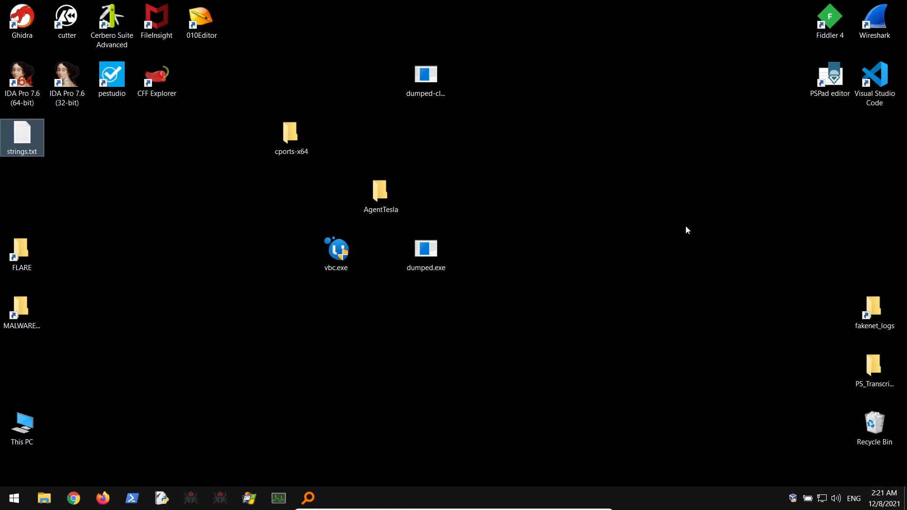